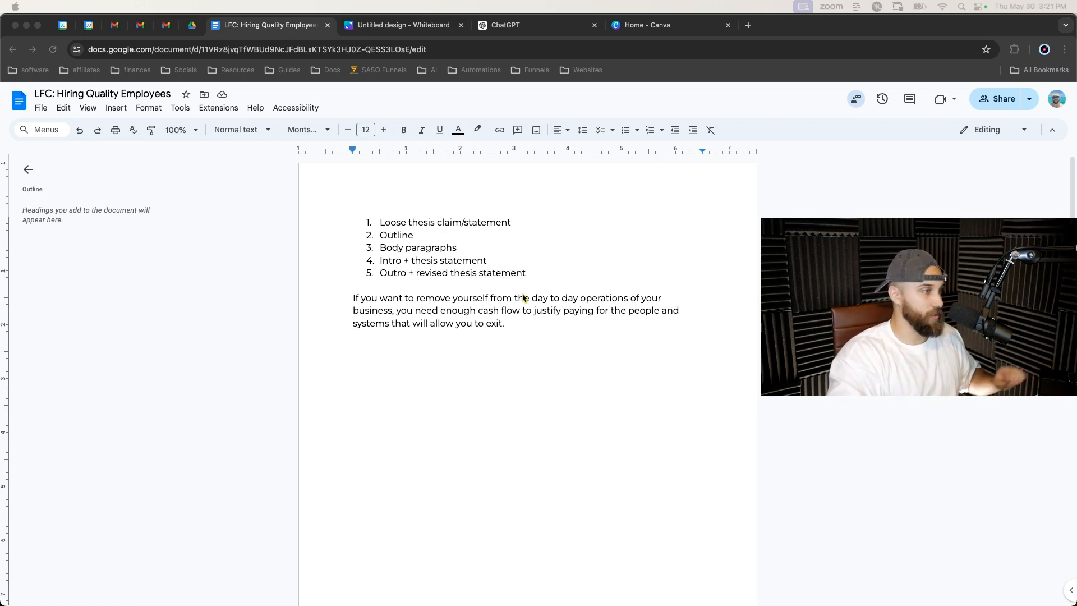
Review the five-item writing process list in the document, highlighting the whole list and then each item and key word in turn.
left_click_drag(380, 222, 554, 267)
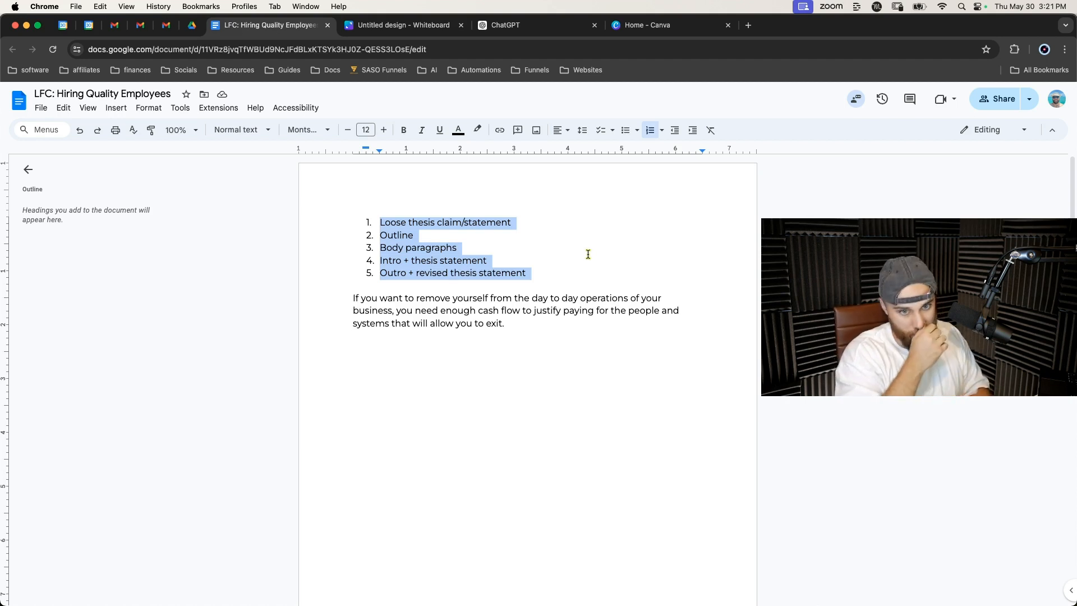
left_click(513, 238)
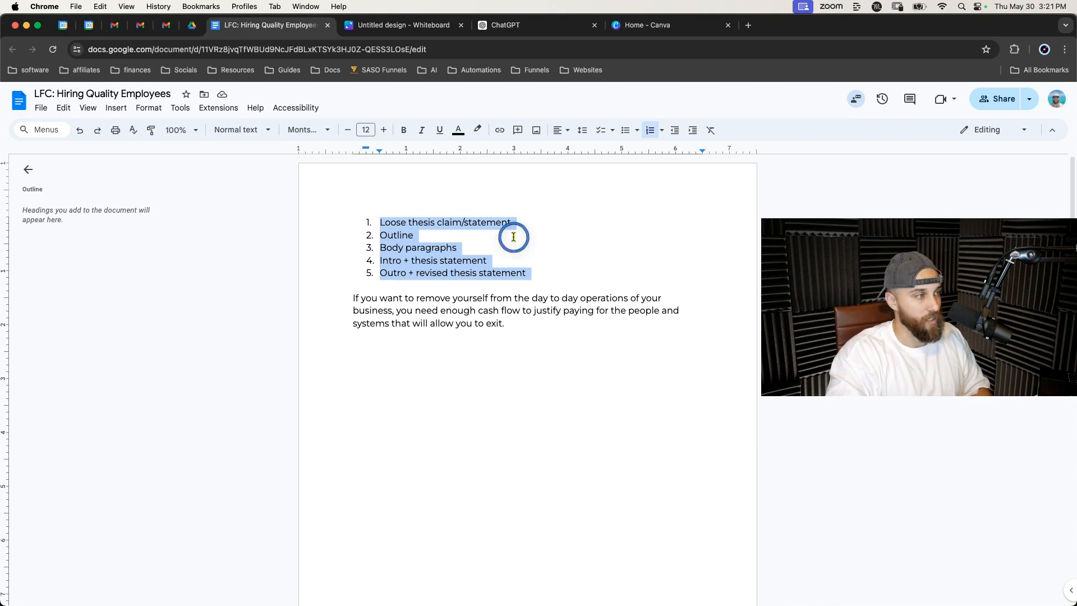
left_click(379, 222)
left_click_drag(380, 222, 542, 270)
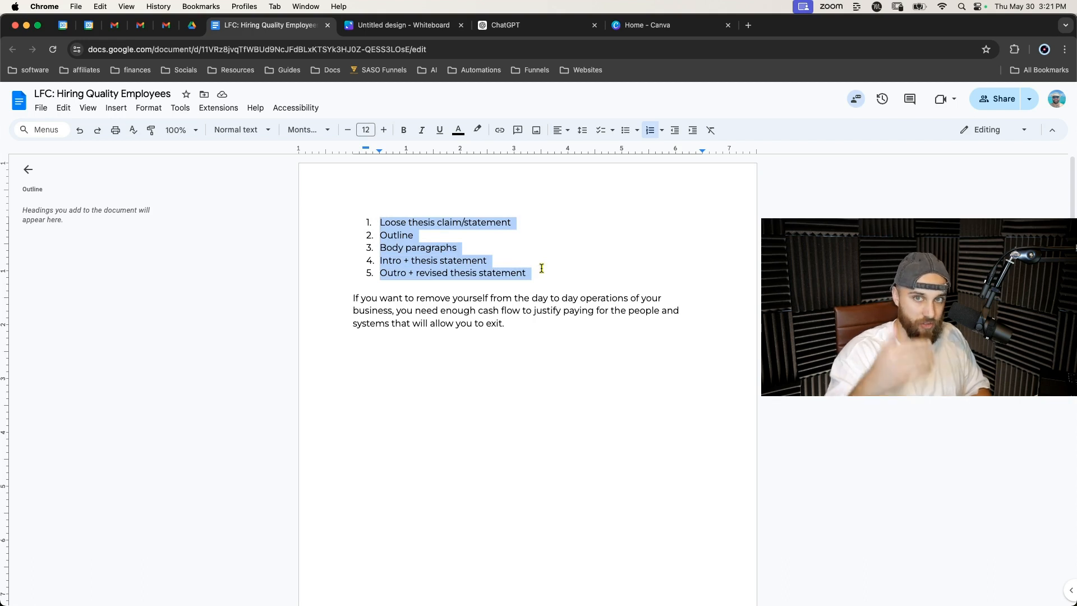
left_click(541, 269)
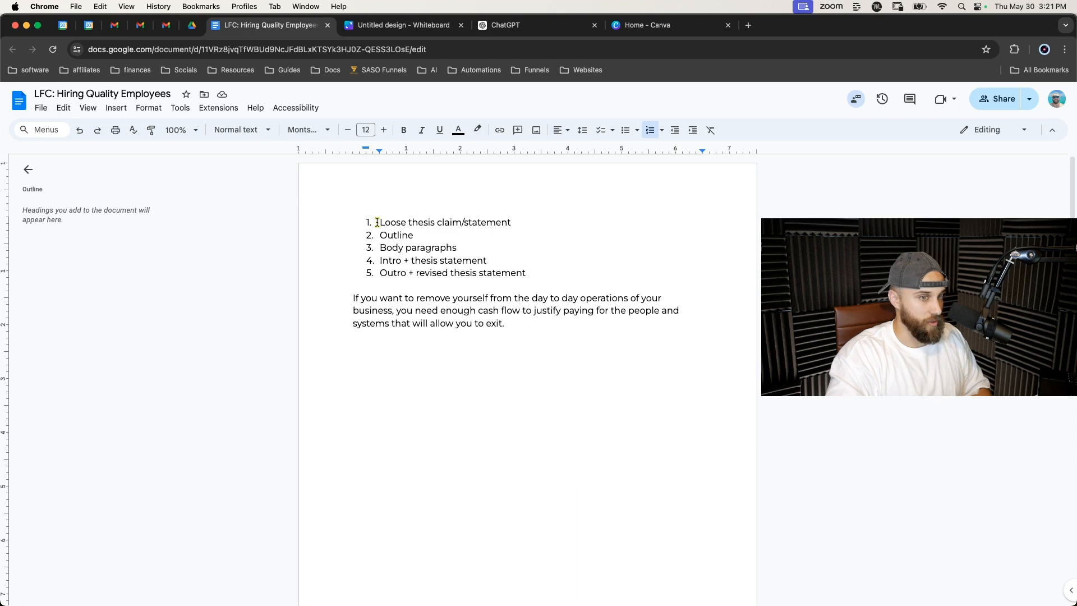
left_click_drag(377, 222, 521, 222)
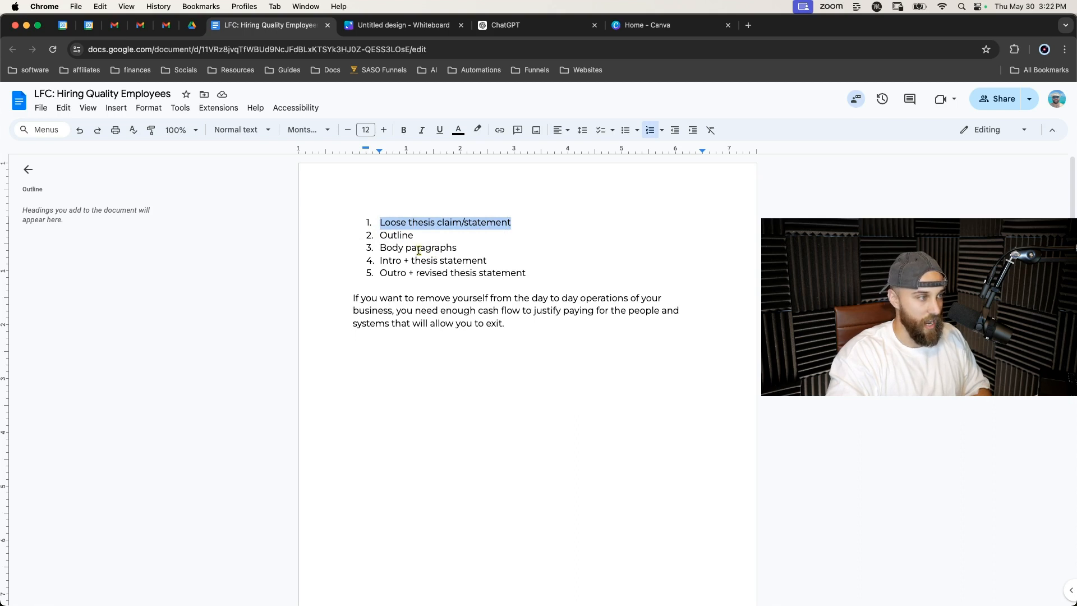
left_click_drag(378, 236, 414, 237)
triple_click(423, 222)
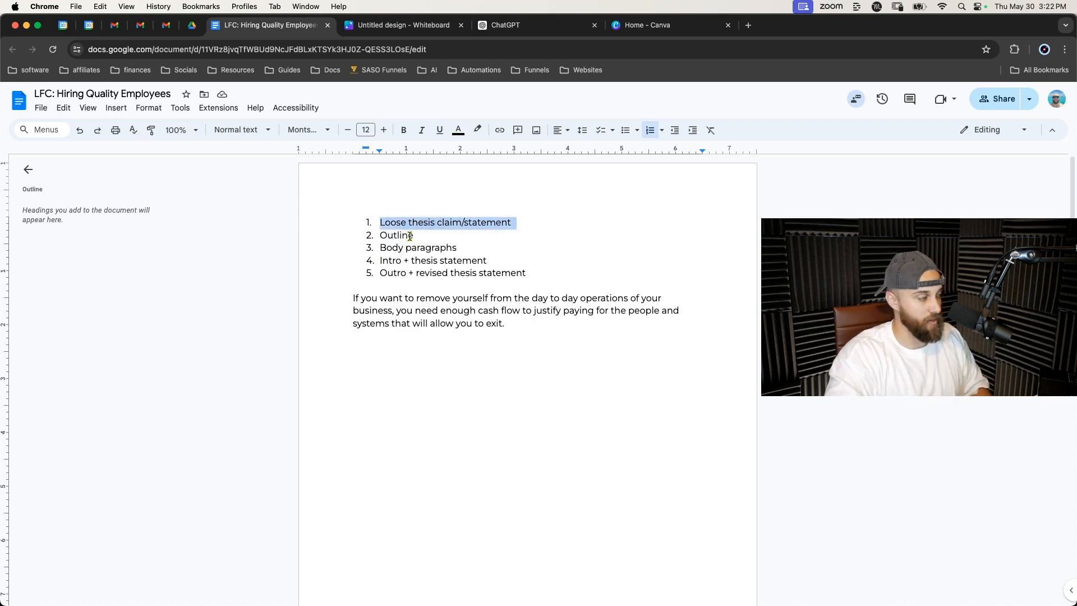
double_click(403, 236)
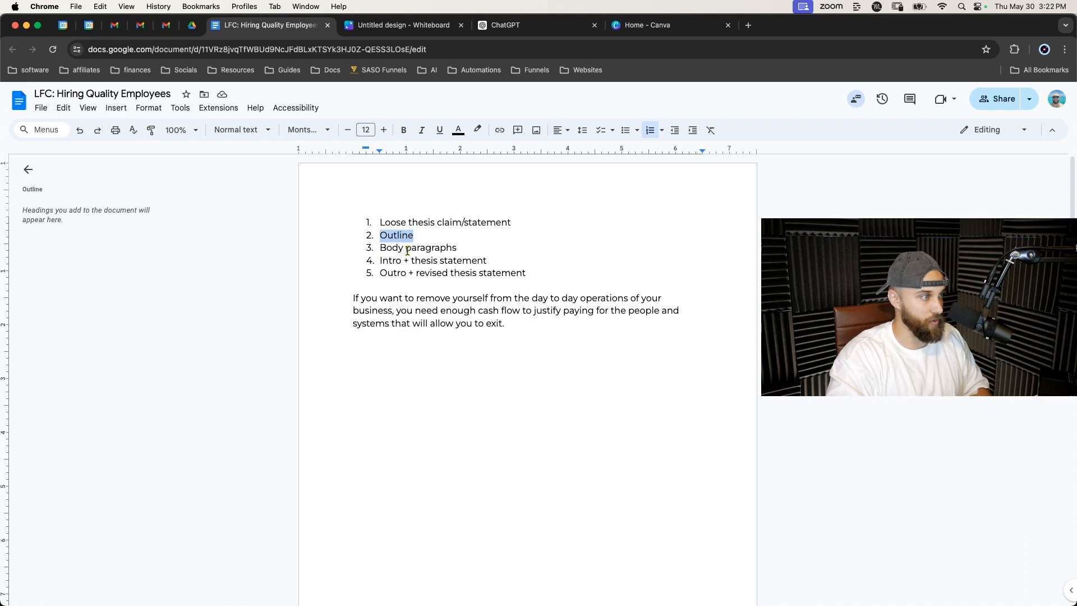
triple_click(408, 248)
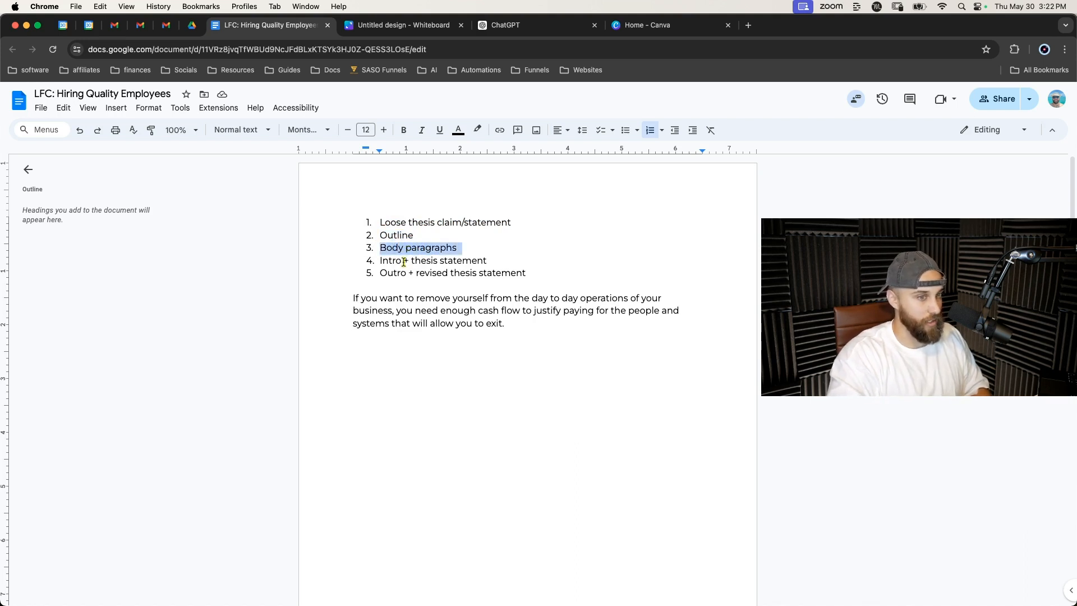
double_click(399, 261)
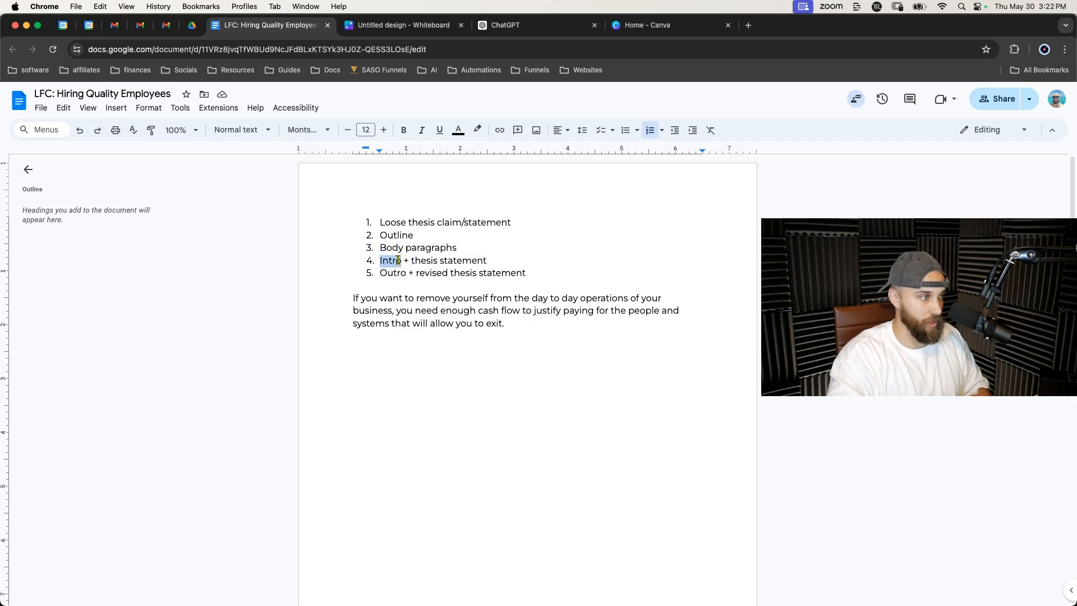
double_click(415, 261)
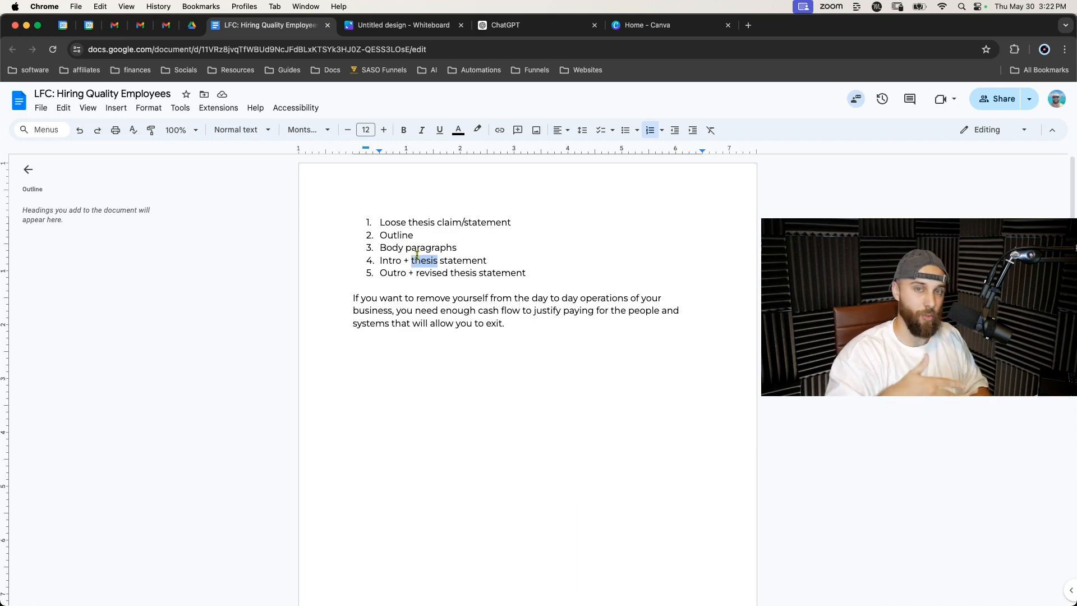
double_click(393, 273)
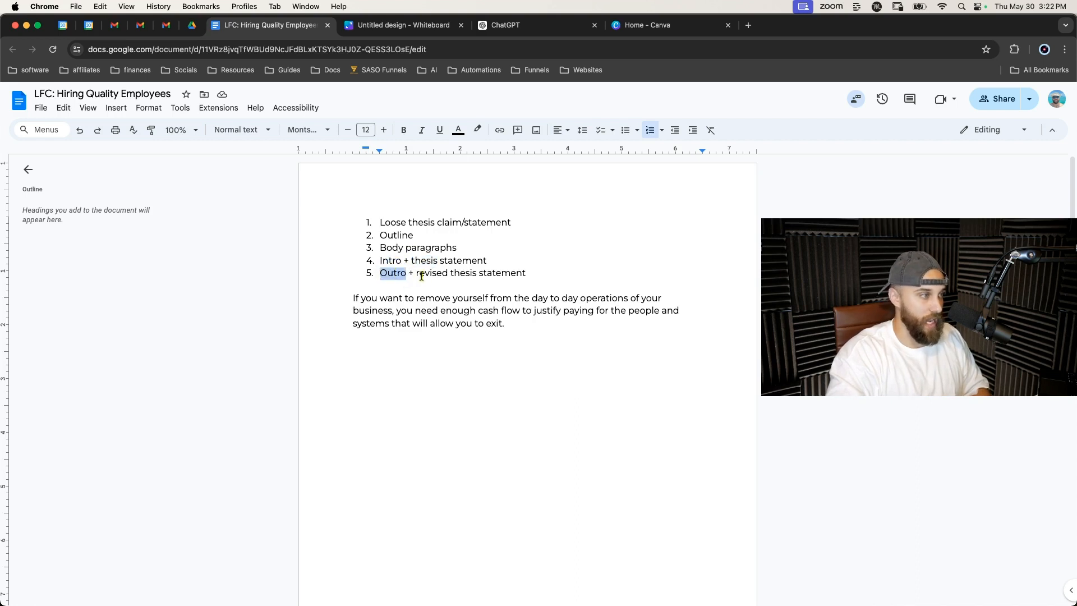
left_click_drag(419, 275, 526, 275)
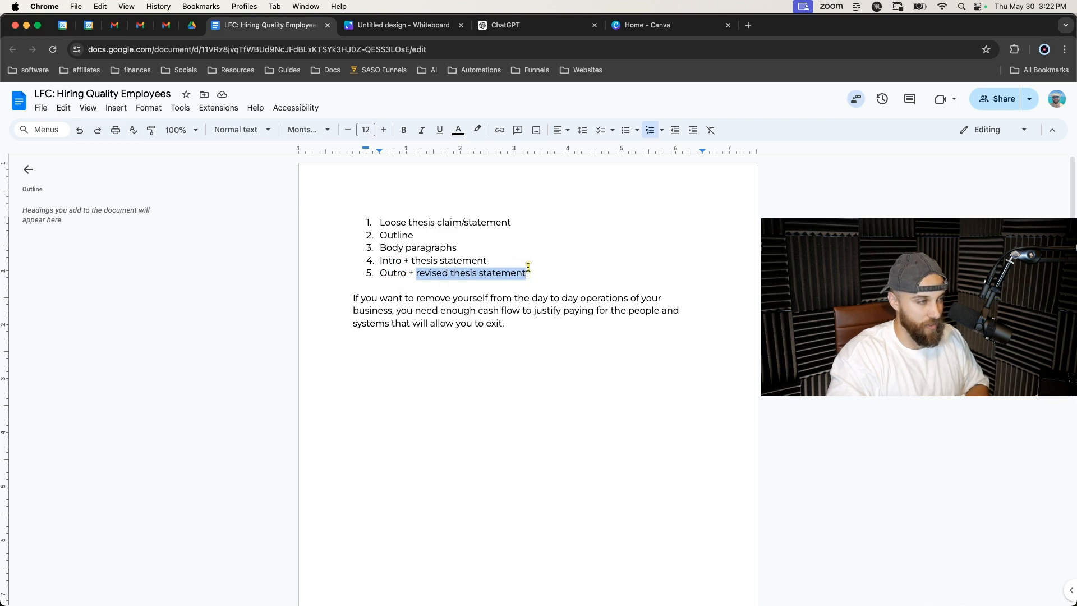
double_click(427, 260)
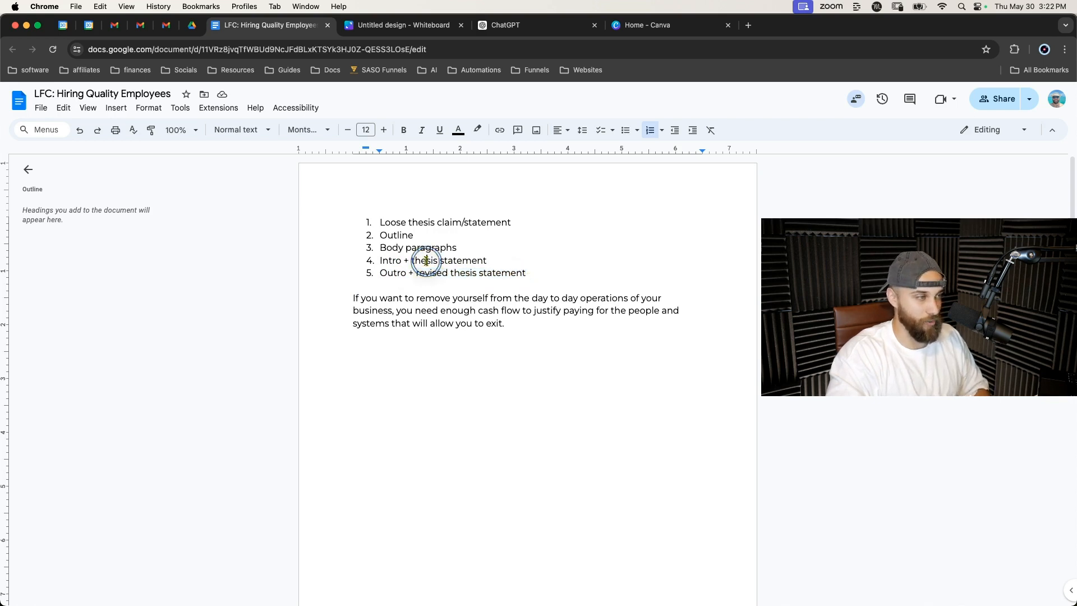
double_click(421, 274)
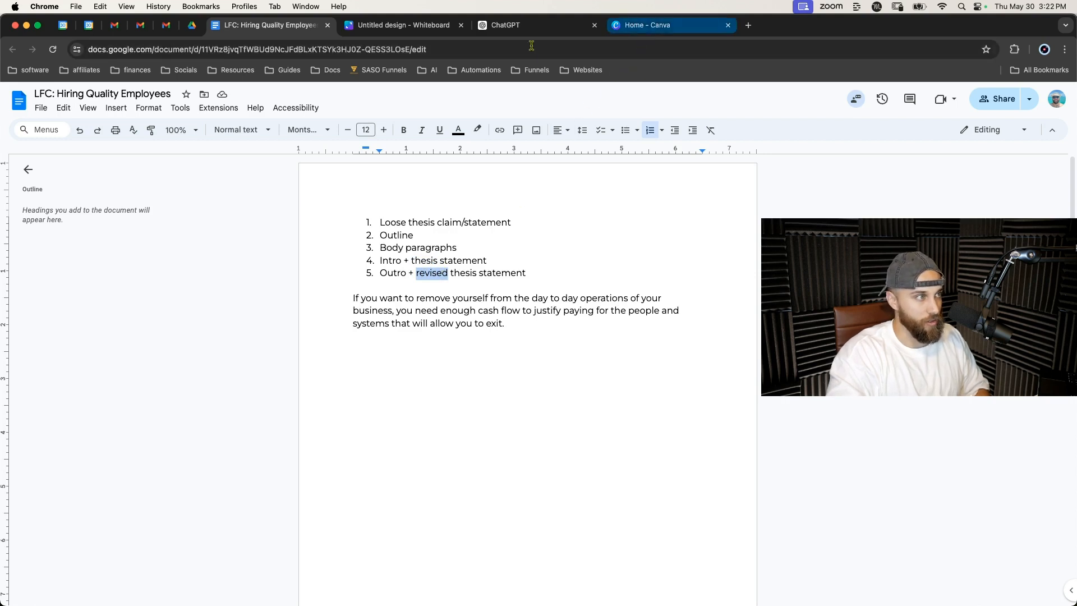
Switch to the Canva whiteboard tab and, with the blue pen, sketch a wide funnel top outline.
left_click(446, 31)
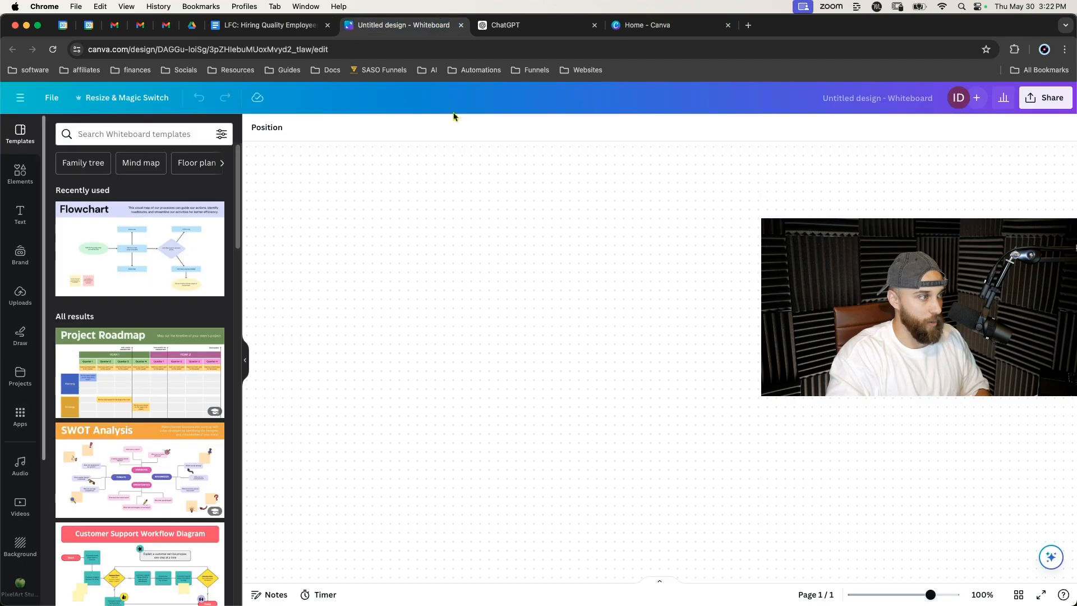
left_click(20, 334)
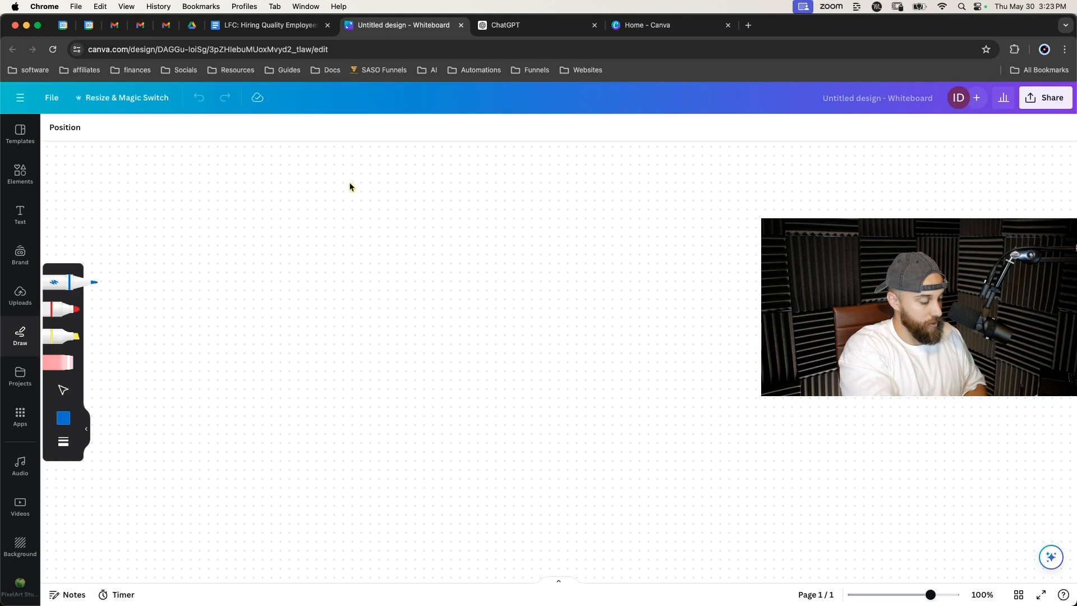
left_click_drag(346, 181, 446, 238)
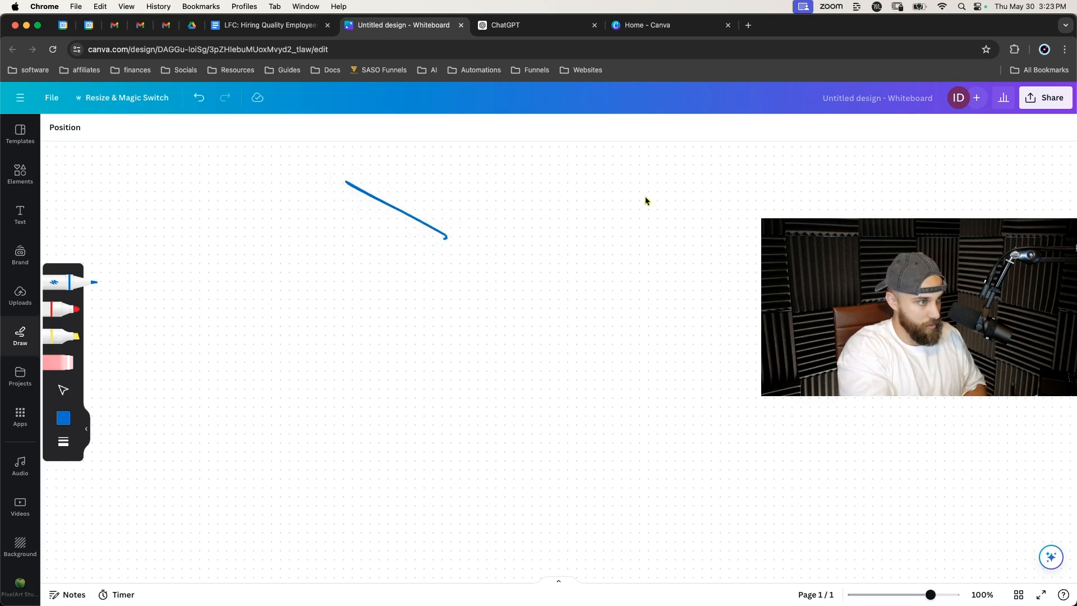
left_click_drag(645, 169, 522, 235)
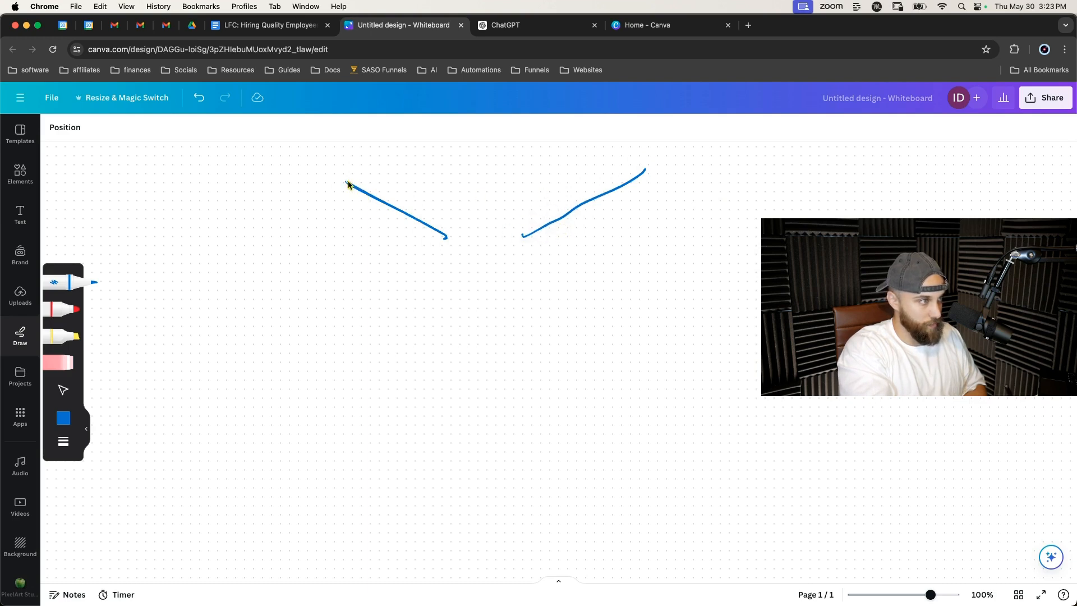
left_click_drag(349, 182, 651, 167)
left_click_drag(449, 233, 540, 237)
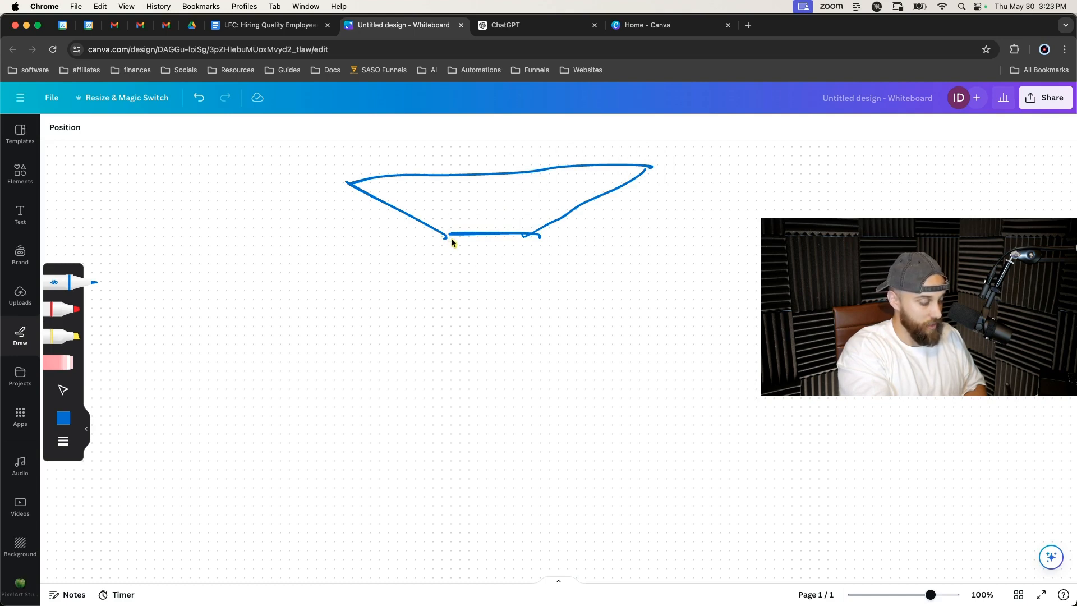
Draw the funnel's narrow neck with a squiggle inside and a flared base beneath it, forming an hourglass.
left_click_drag(450, 237, 454, 342)
left_click_drag(530, 236, 537, 353)
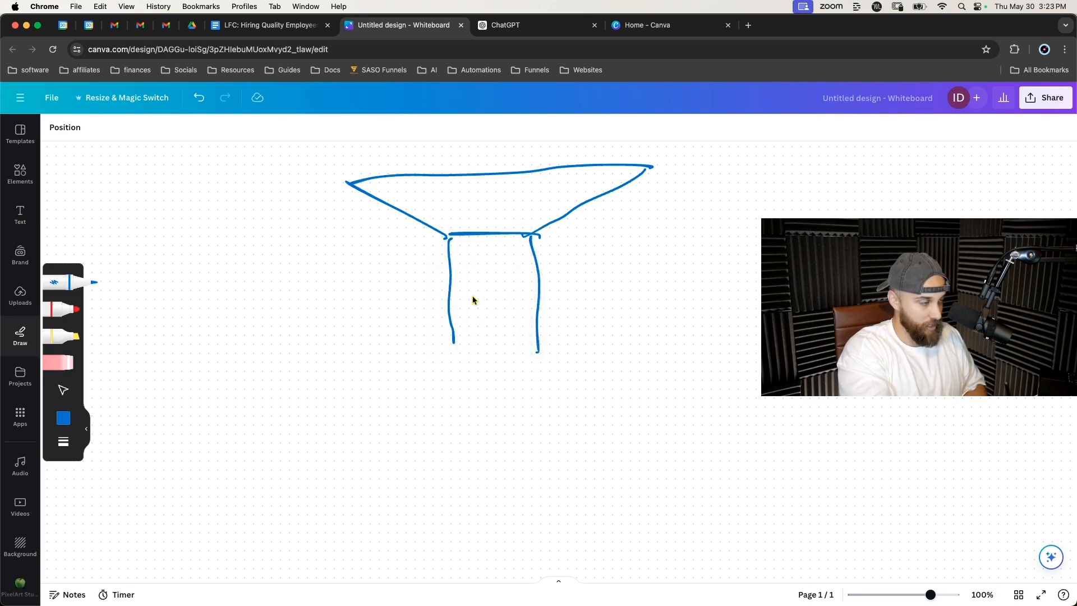
mouse_move(464, 310)
left_mouse_down()
mouse_move(464, 296)
mouse_move(489, 313)
mouse_move(476, 296)
mouse_move(490, 268)
mouse_move(514, 275)
mouse_move(505, 253)
left_mouse_up()
mouse_move(456, 341)
left_mouse_down()
mouse_move(536, 346)
mouse_move(652, 419)
left_mouse_up()
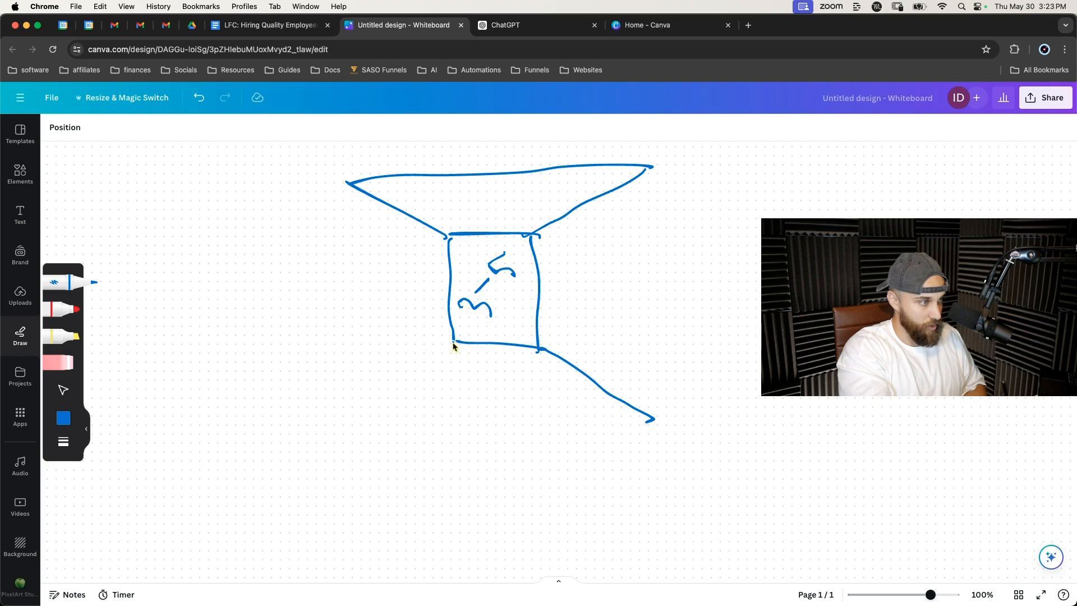
mouse_move(454, 346)
left_mouse_down()
mouse_move(415, 399)
mouse_move(436, 412)
mouse_move(662, 430)
left_mouse_up()
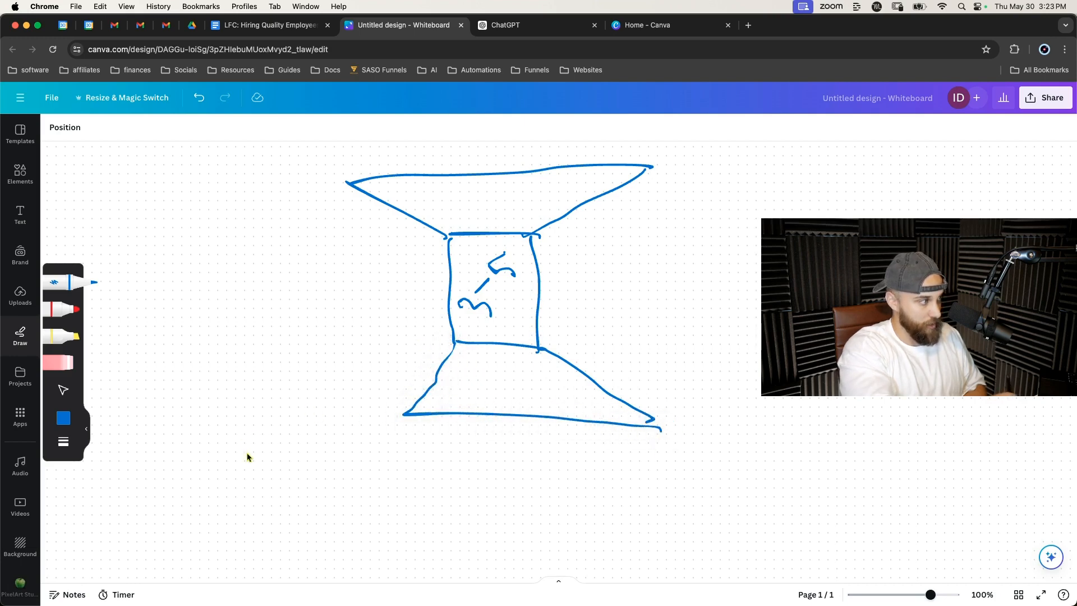
Add a custom pen colour and set it to red #D30505.
left_click(86, 428)
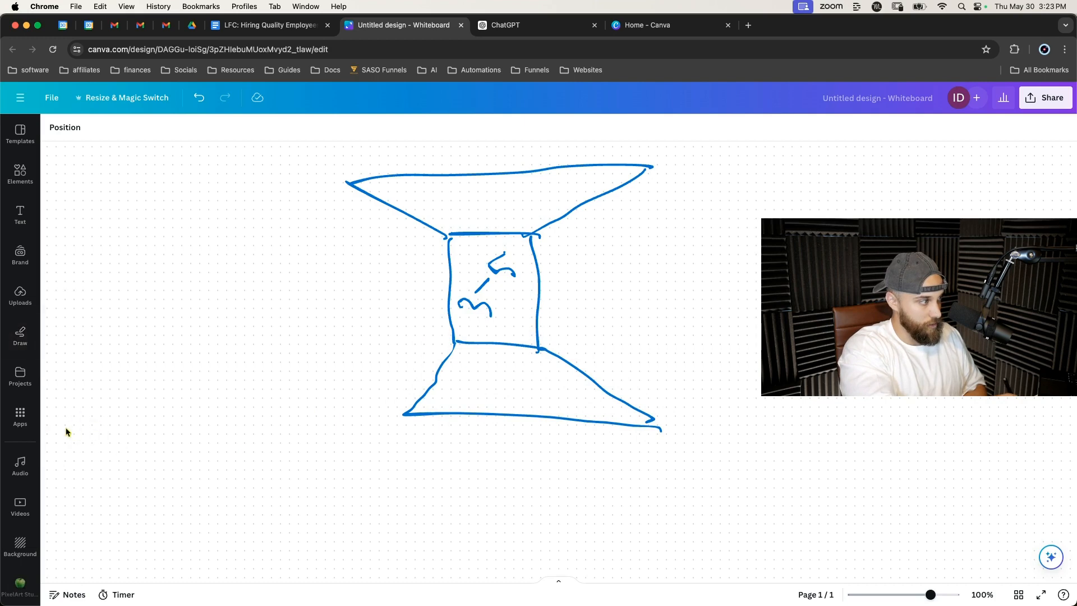
left_click(20, 336)
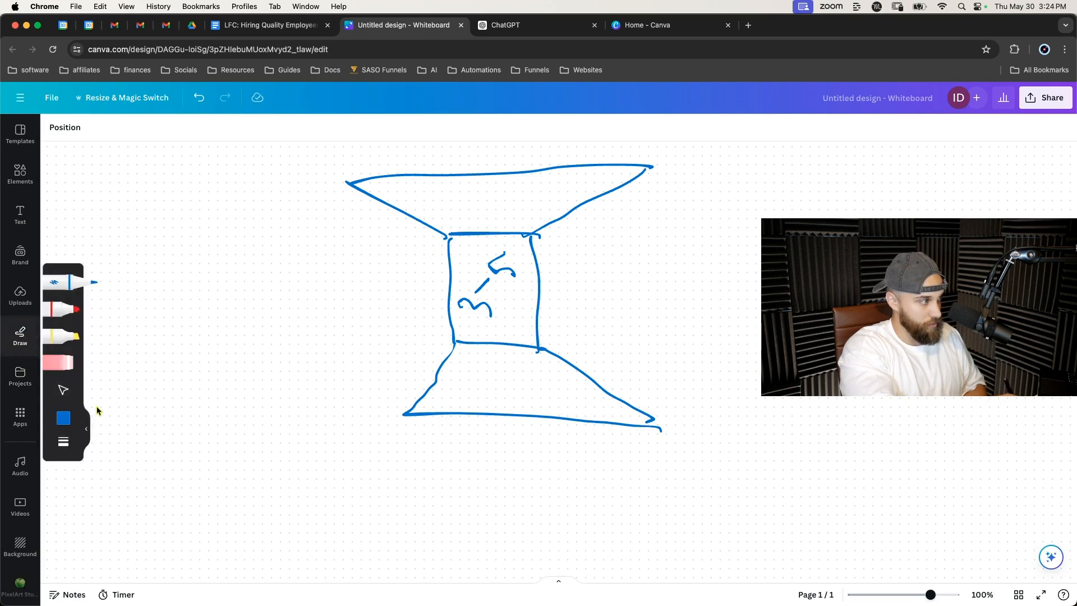
left_click(69, 416)
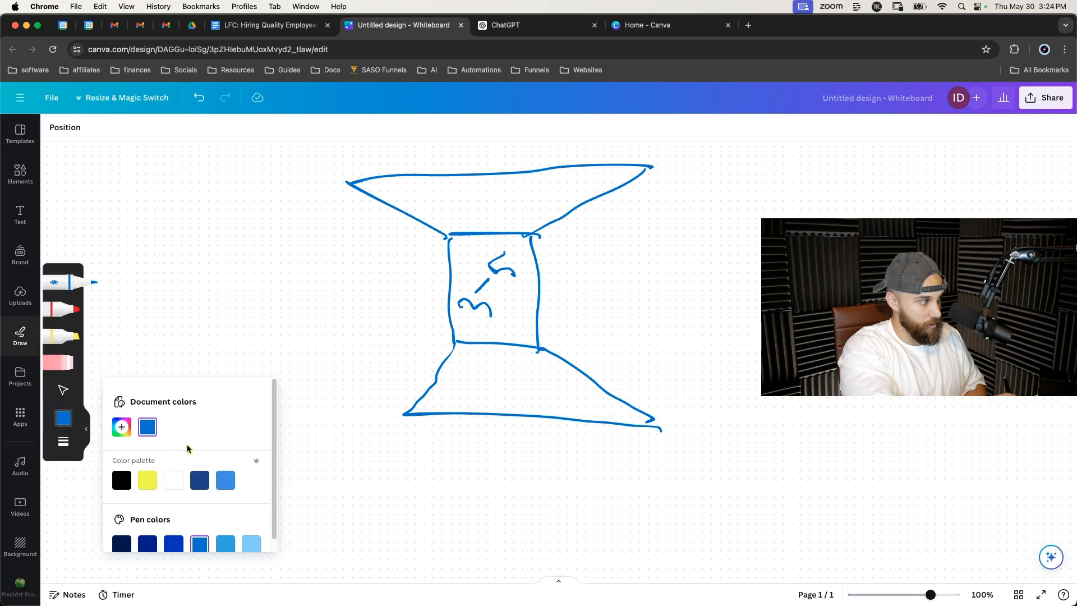
left_click(122, 427)
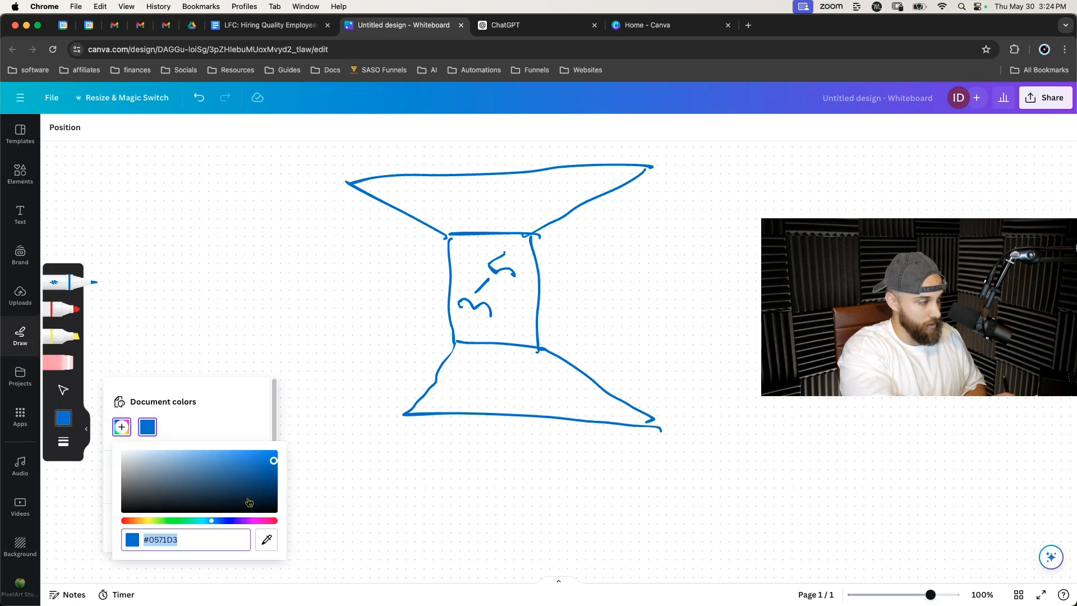
left_click(274, 521)
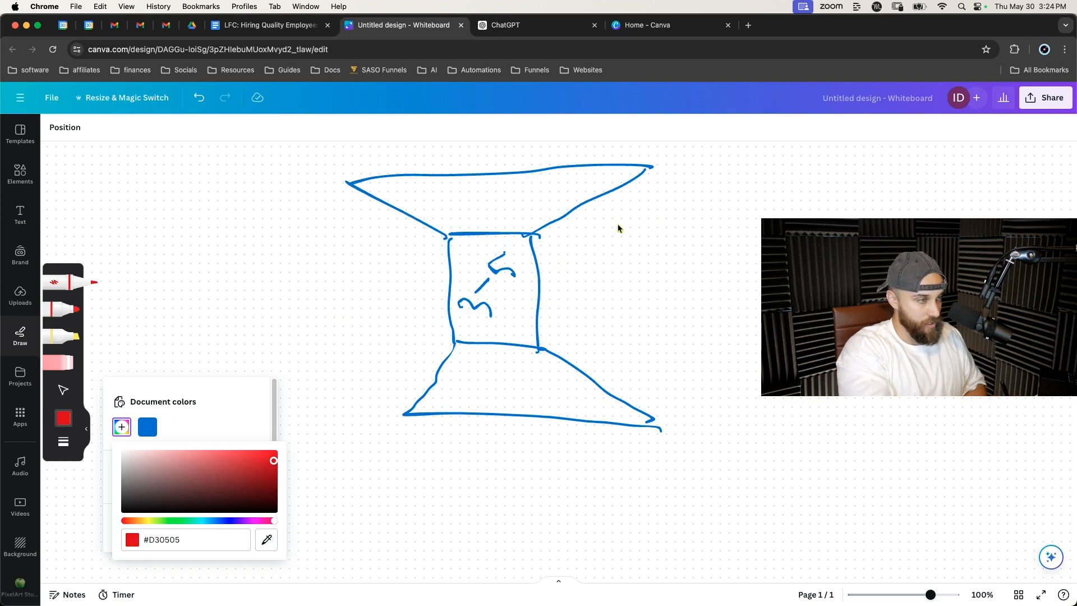
Draw a red curved arrow on the right, red lines above and below the neck, and a red arrow pointing left.
mouse_move(613, 206)
left_mouse_down()
mouse_move(650, 238)
mouse_move(601, 329)
mouse_move(586, 311)
mouse_move(641, 325)
left_mouse_up()
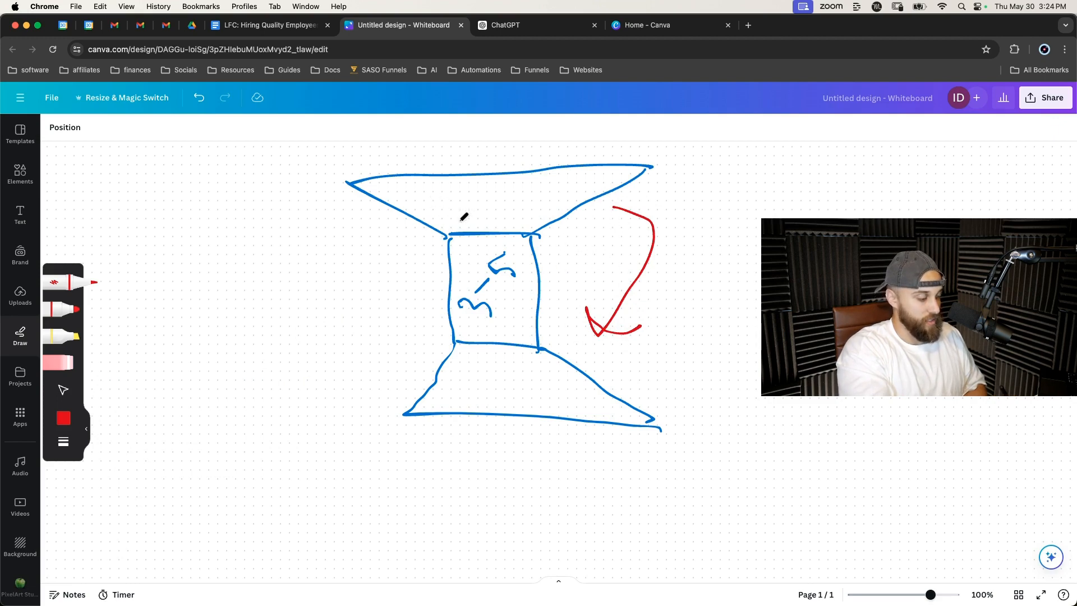
left_click_drag(443, 219, 530, 221)
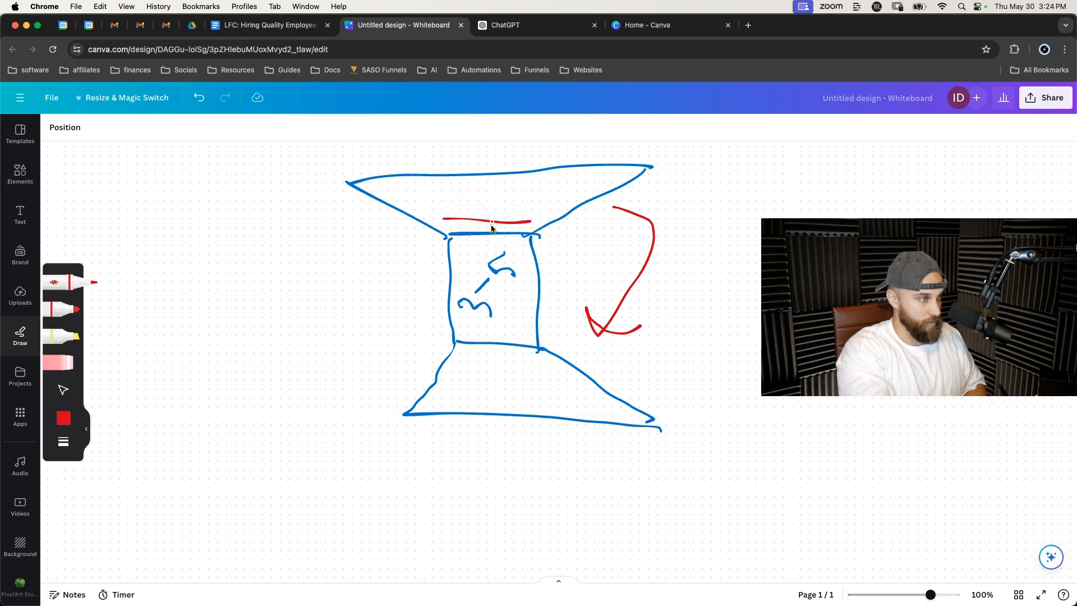
left_click_drag(458, 363, 557, 369)
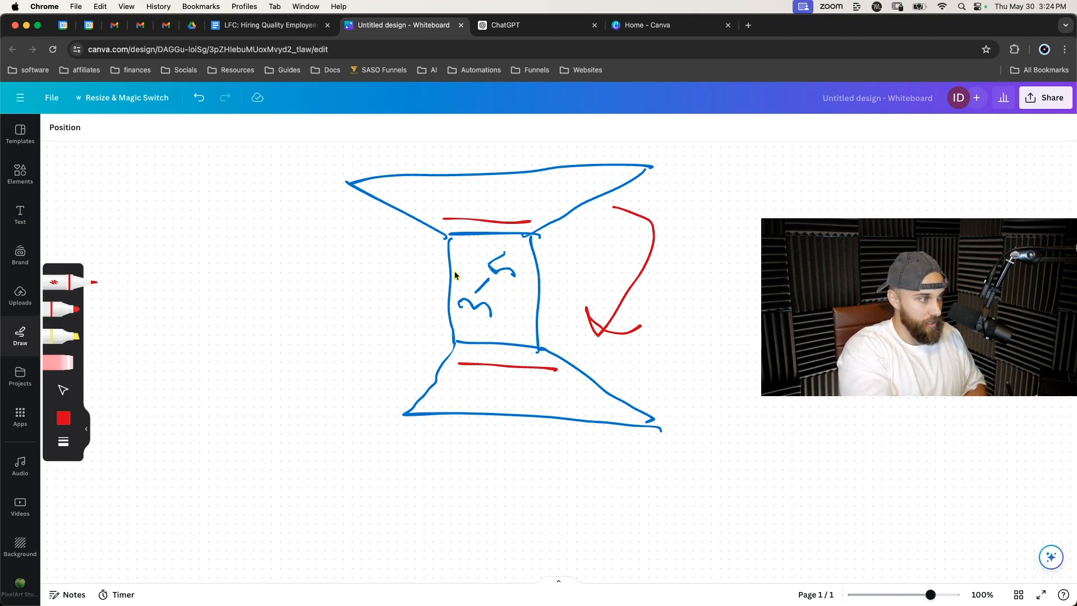
mouse_move(436, 273)
left_mouse_down()
mouse_move(349, 288)
mouse_move(369, 295)
left_mouse_up()
Switch the pen back to blue and sketch a small box left of the red arrow.
left_click(63, 418)
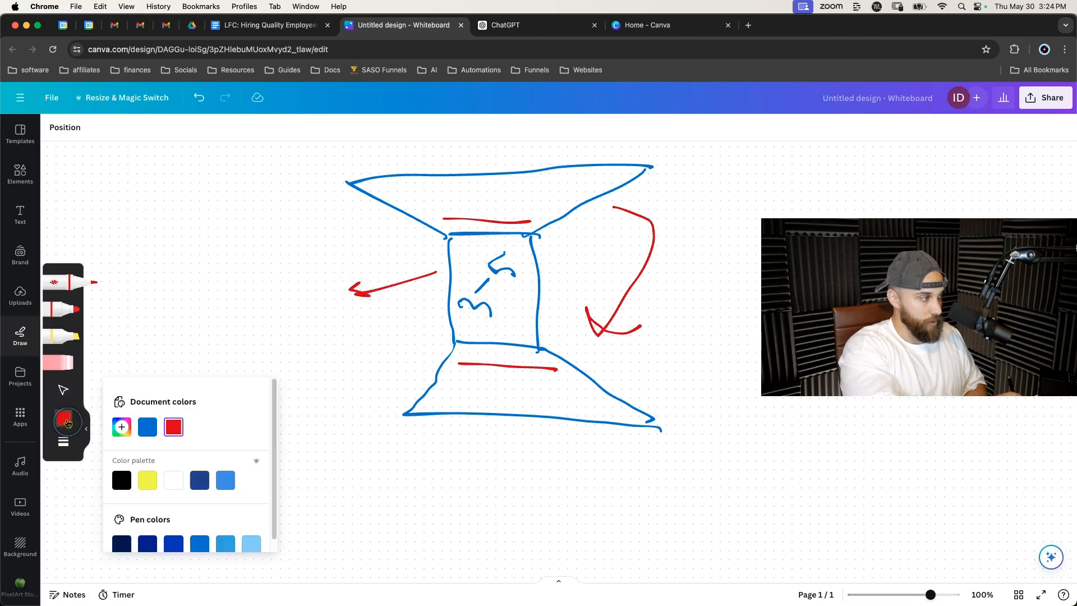
left_click(148, 426)
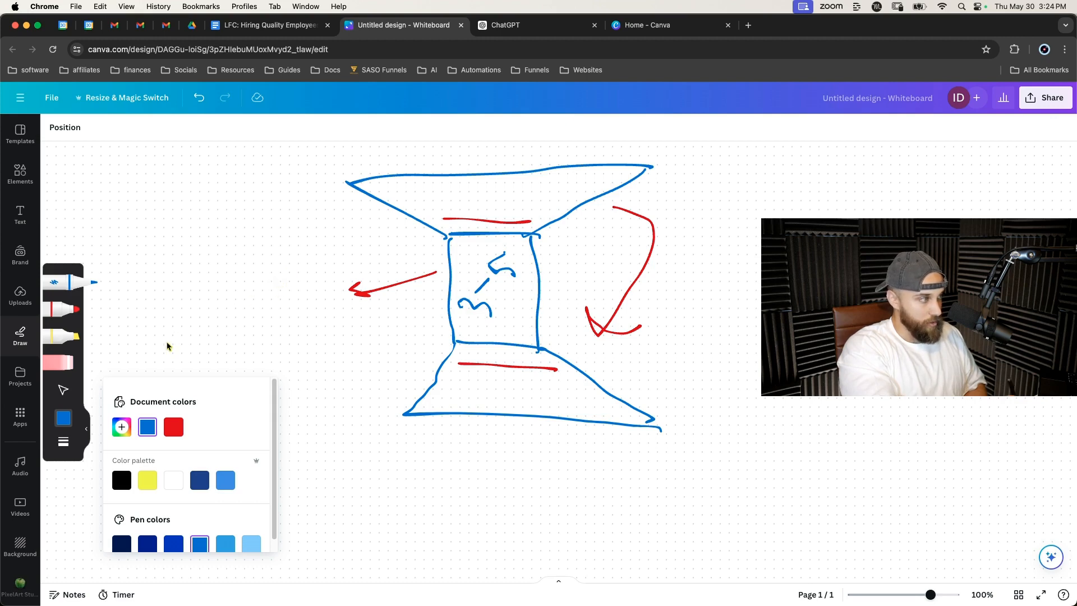
left_click_drag(276, 288, 335, 286)
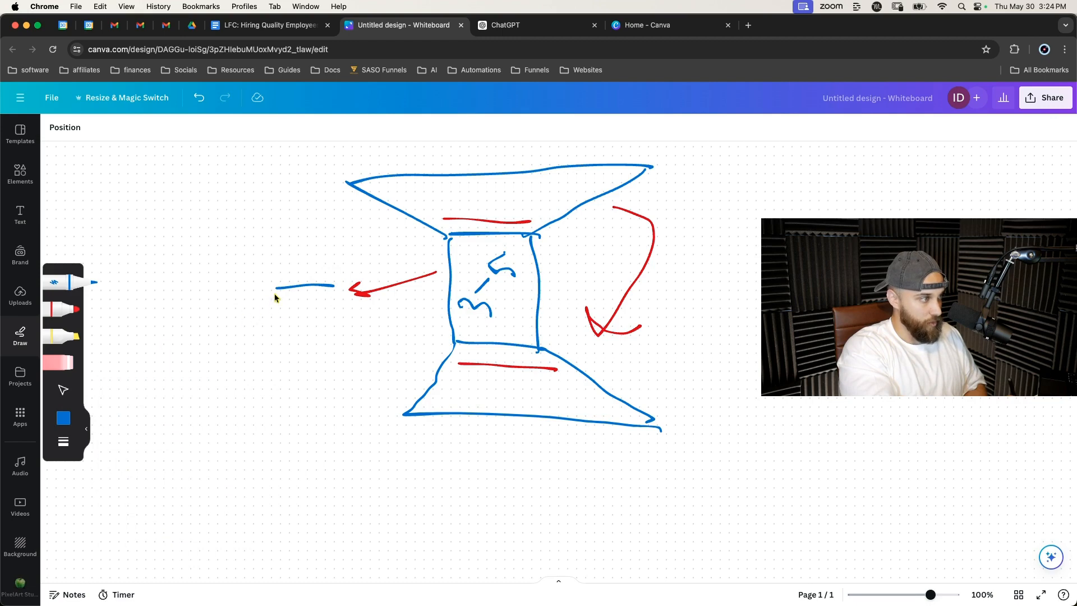
left_click_drag(274, 294, 294, 350)
mouse_move(325, 295)
left_mouse_down()
mouse_move(339, 328)
mouse_move(292, 346)
left_mouse_up()
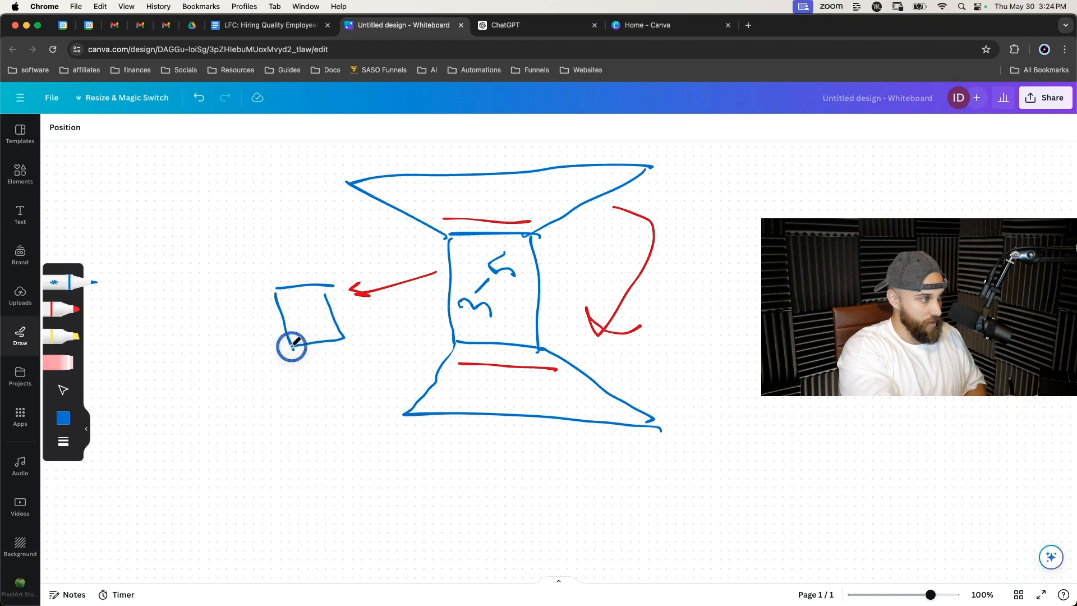
Erase the small blue box with the eraser.
left_click(66, 364)
mouse_move(264, 333)
left_mouse_down()
mouse_move(288, 341)
mouse_move(273, 294)
left_mouse_up()
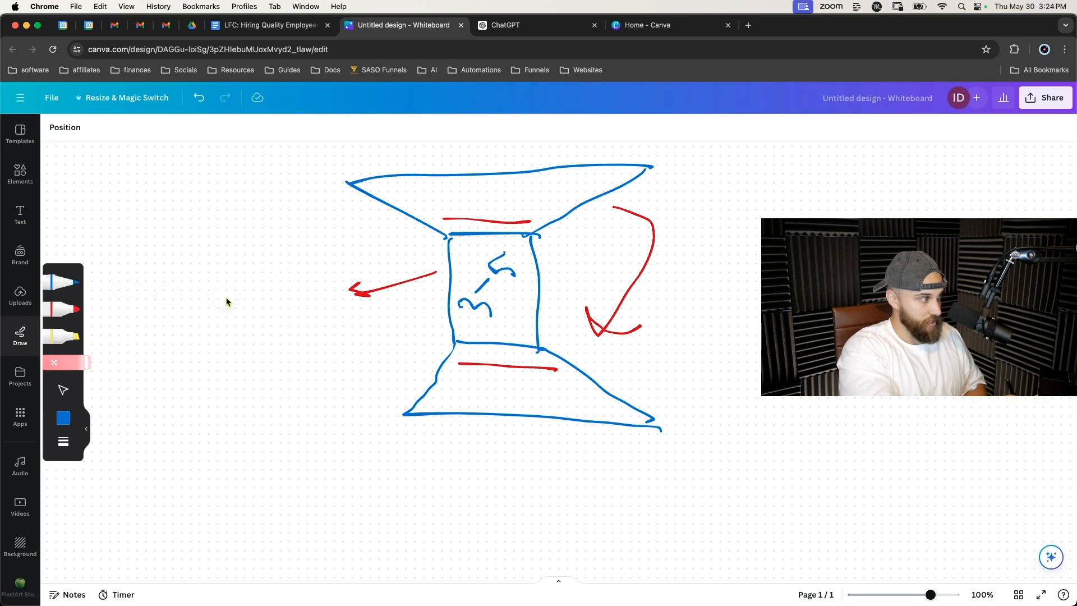
Sketch a small blue hourglass left of the red arrow and draw a short red line across its neck.
left_click(66, 283)
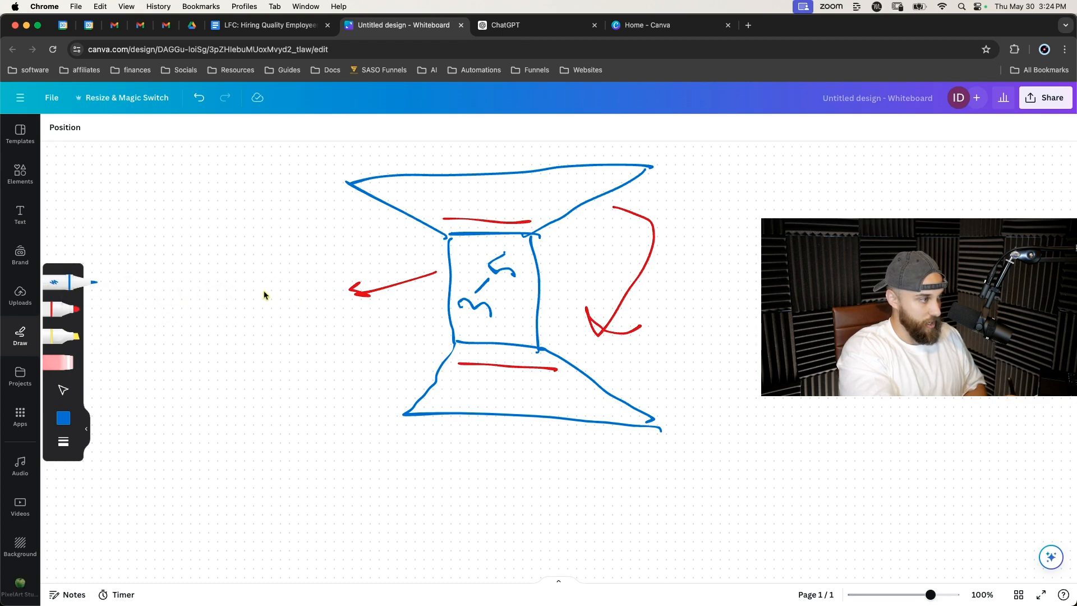
mouse_move(254, 284)
left_mouse_down()
mouse_move(276, 302)
mouse_move(255, 357)
mouse_move(350, 349)
mouse_move(307, 329)
mouse_move(298, 305)
mouse_move(316, 277)
mouse_move(254, 284)
left_mouse_up()
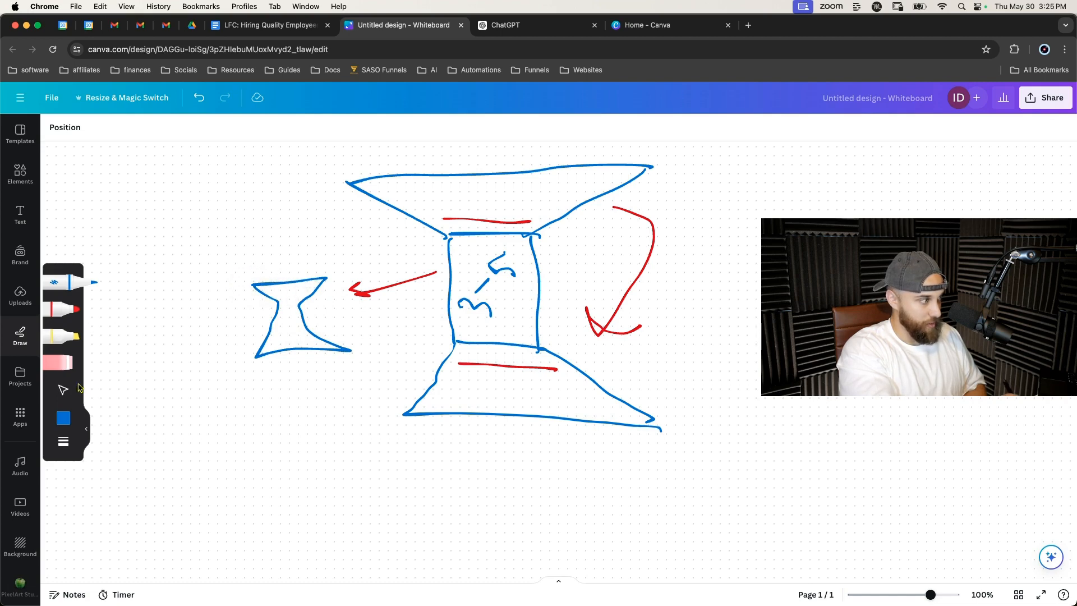
left_click(63, 416)
left_click(173, 427)
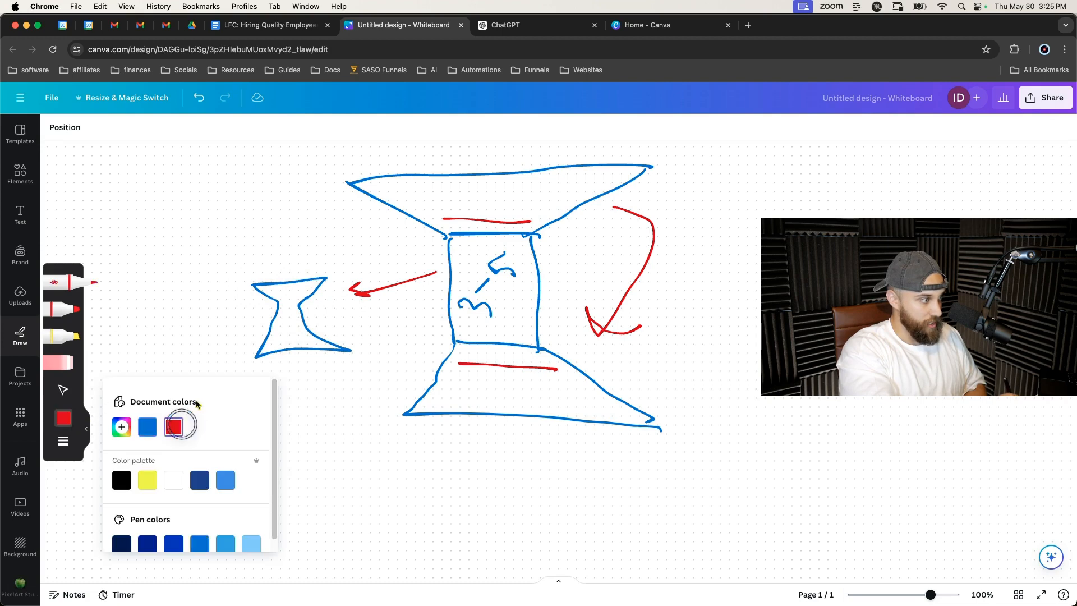
left_click(282, 308)
left_click_drag(282, 305, 292, 305)
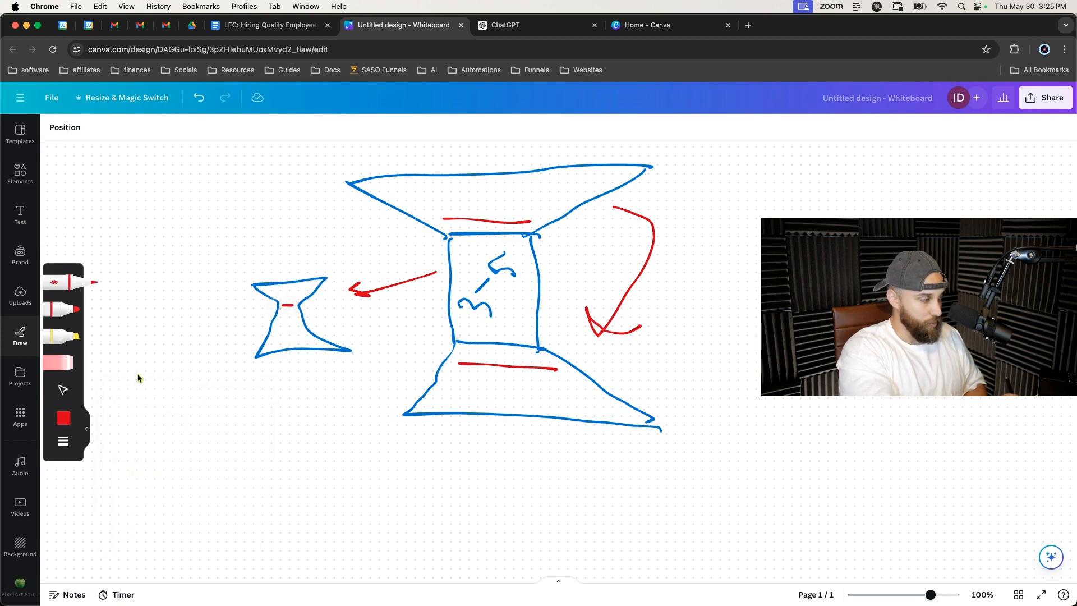
Duplicate the small hourglass, stacking two copies beneath the original.
left_click(61, 421)
left_click(150, 424)
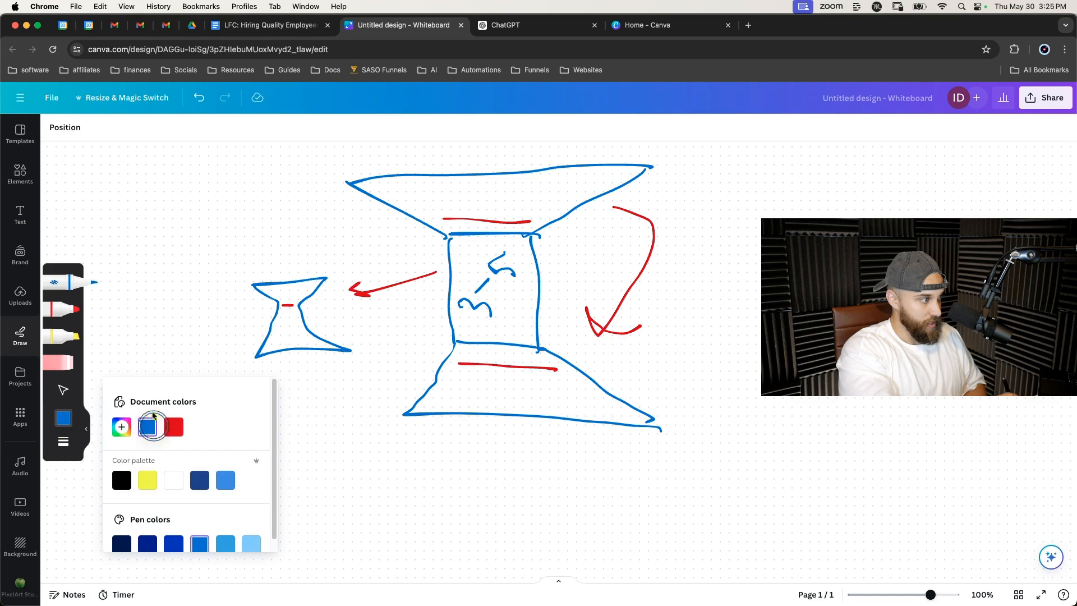
scroll(135, 366, "down", 1)
left_click(145, 351)
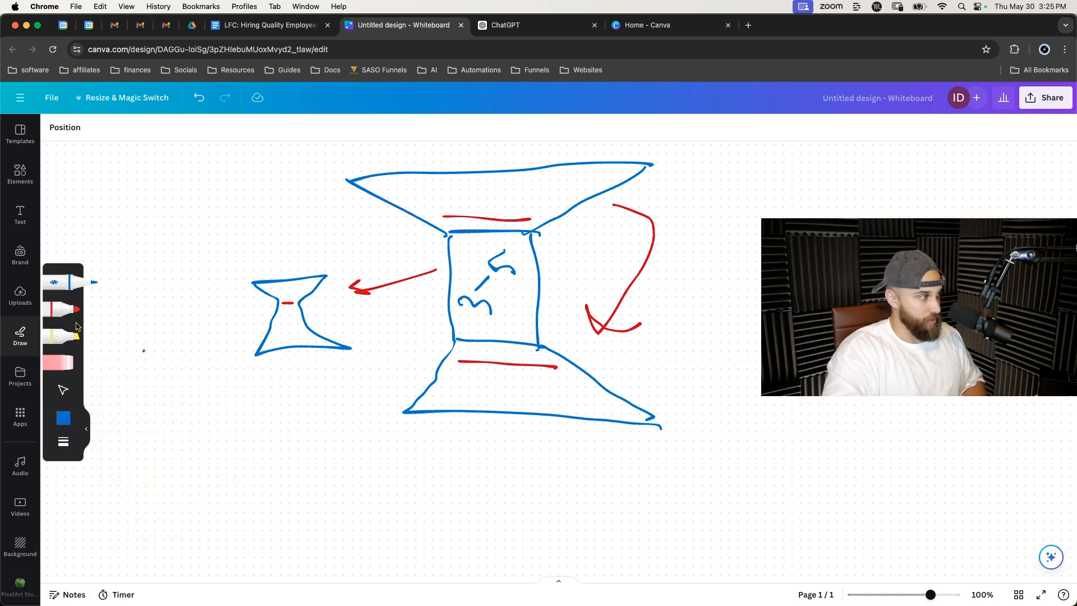
left_click(63, 390)
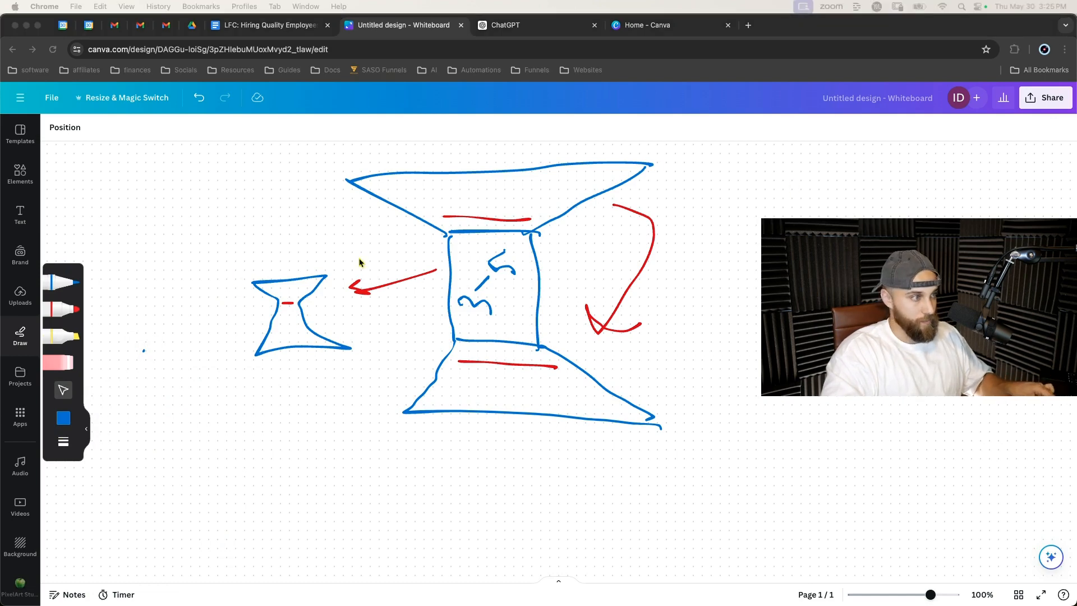
left_click(245, 272)
mouse_move(245, 272)
left_mouse_down()
mouse_move(322, 363)
mouse_move(317, 400)
left_mouse_up()
key("super+d")
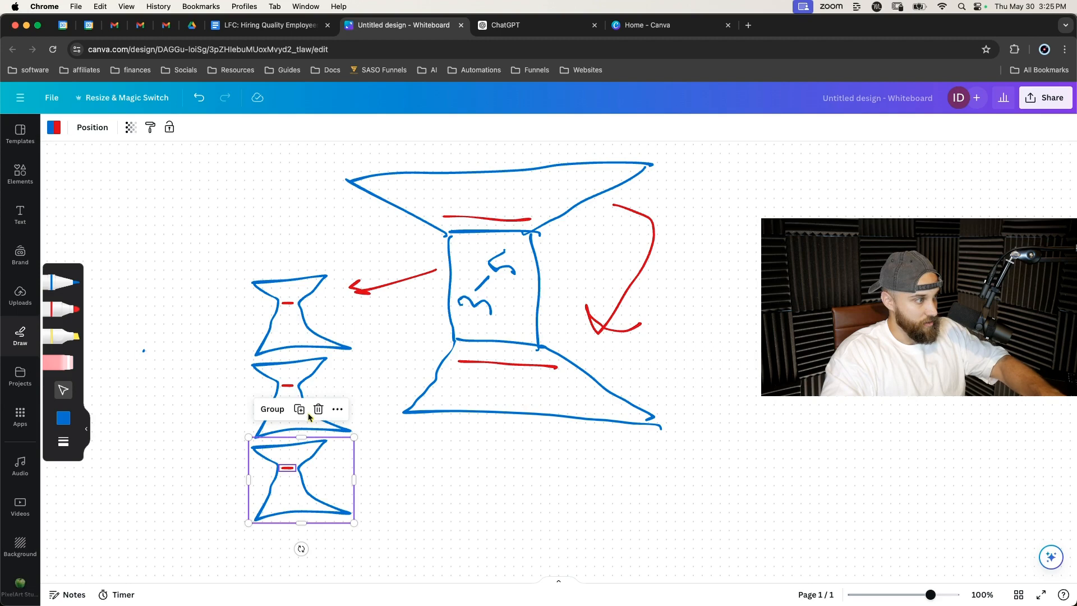
left_click(189, 420)
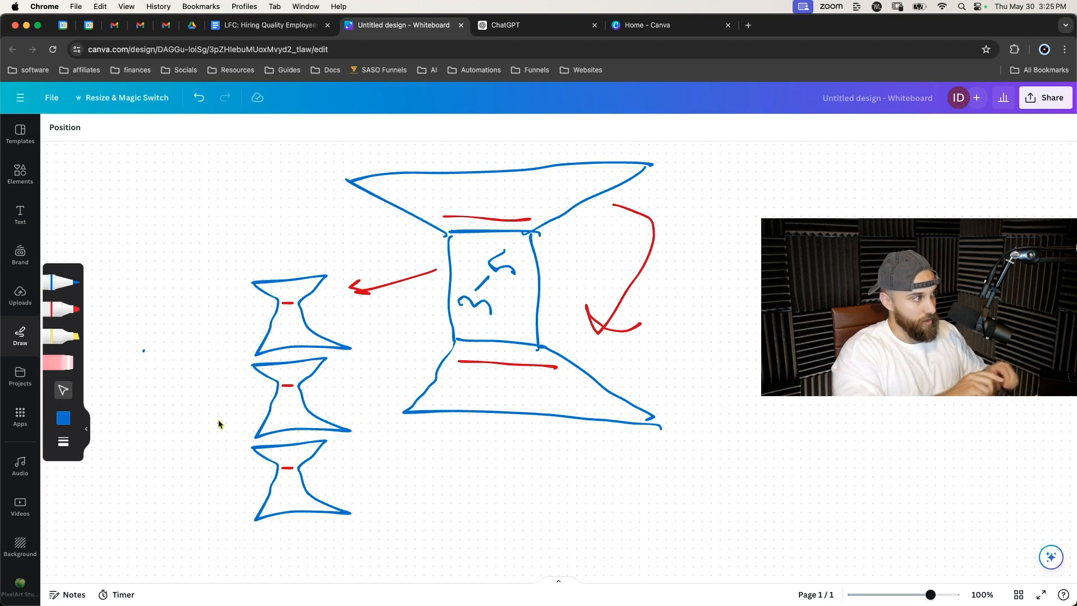
With the red pen, draw a loop around the three small hourglasses and an arrow from it to the funnel's neck.
left_click(20, 465)
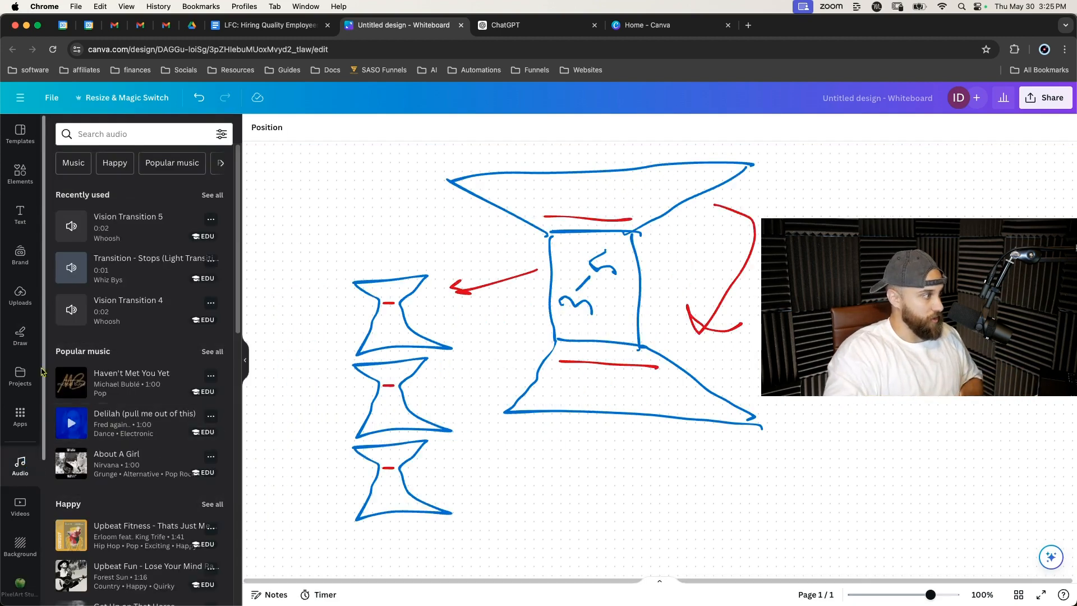
left_click(20, 336)
left_click(61, 282)
left_click(64, 417)
left_click(173, 426)
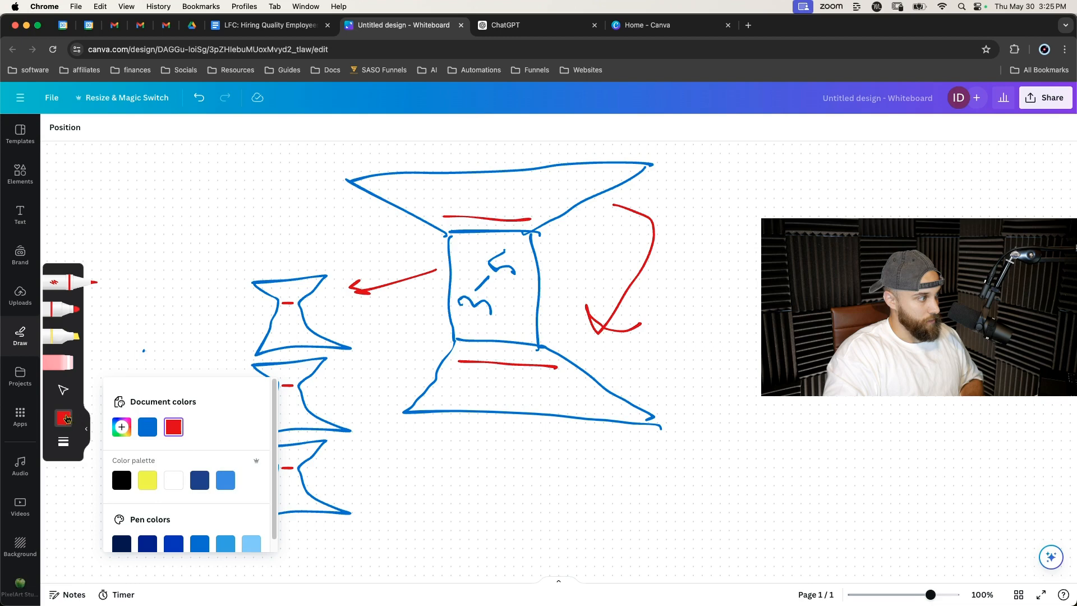
left_click(65, 417)
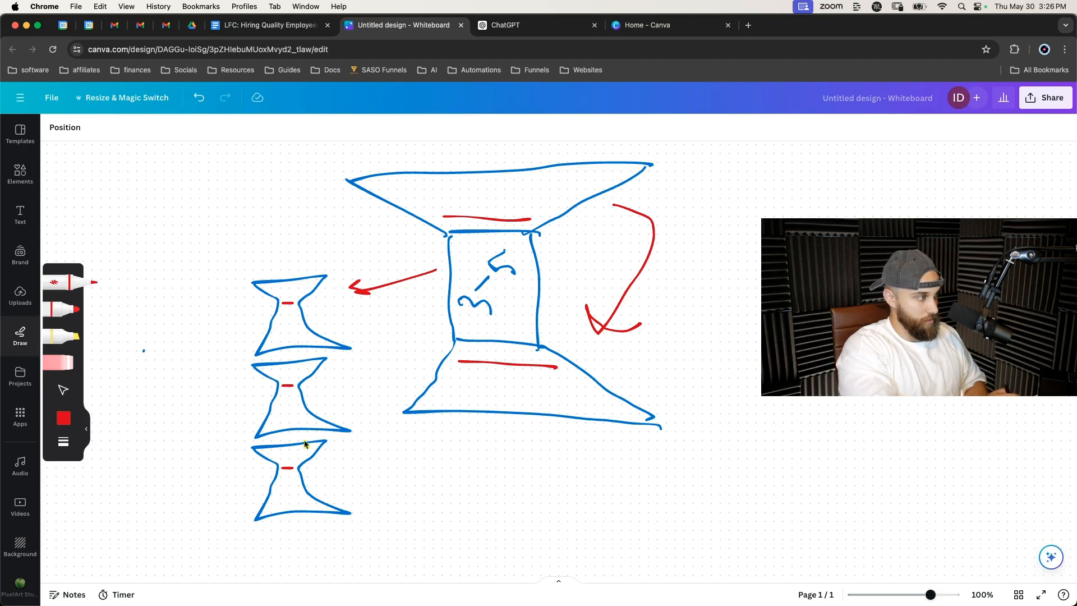
mouse_move(224, 429)
left_mouse_down()
mouse_move(198, 386)
mouse_move(240, 259)
mouse_move(343, 244)
mouse_move(390, 415)
mouse_move(363, 531)
mouse_move(209, 536)
mouse_move(184, 445)
mouse_move(207, 387)
left_mouse_up()
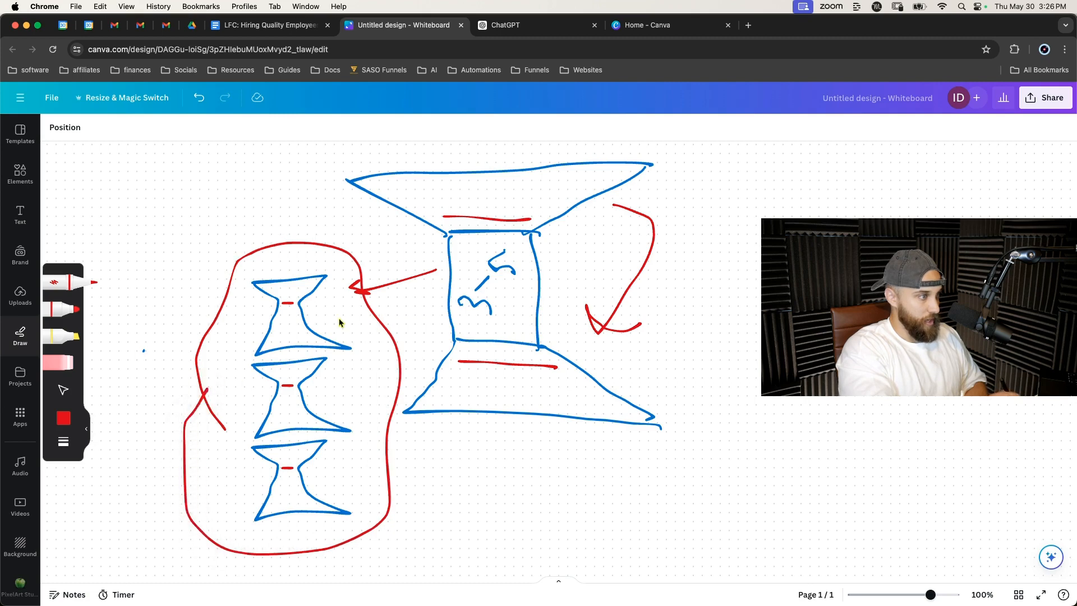
mouse_move(383, 323)
left_mouse_down()
mouse_move(396, 295)
mouse_move(433, 284)
mouse_move(423, 315)
left_mouse_up()
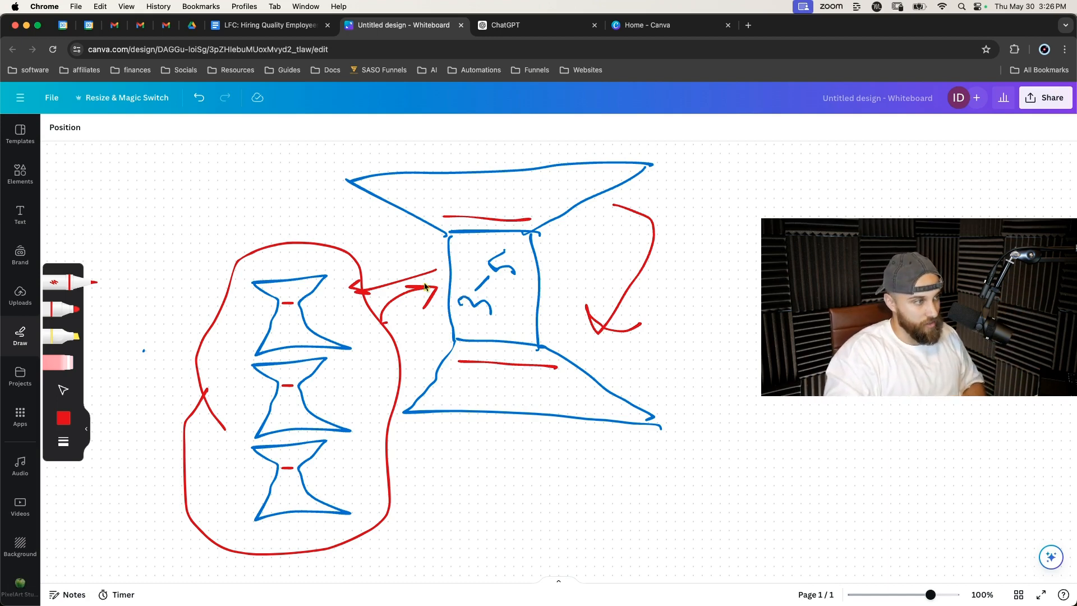
left_click(309, 32)
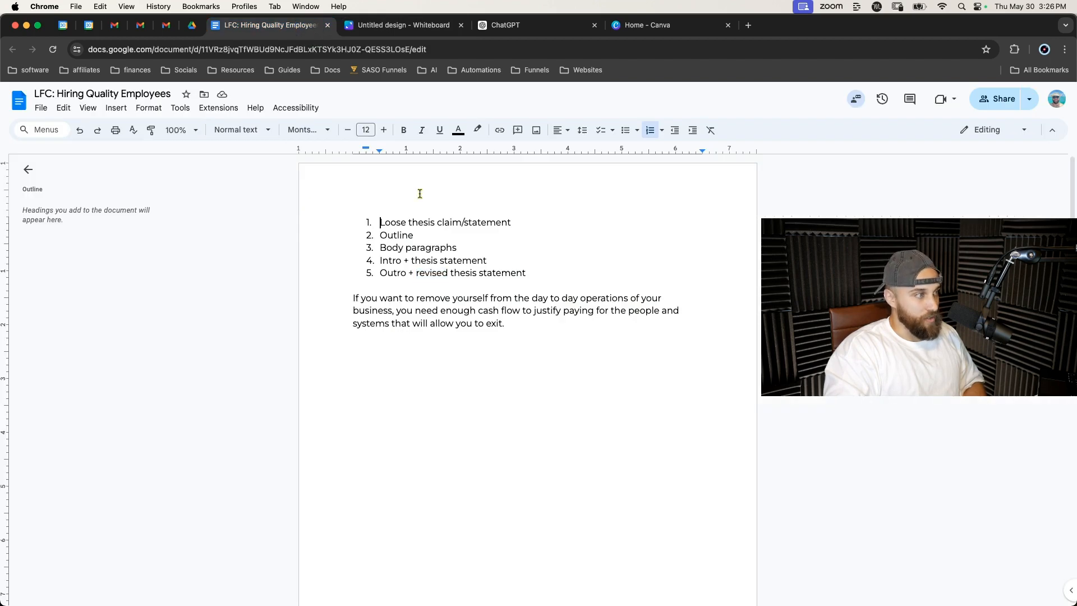
left_click(412, 26)
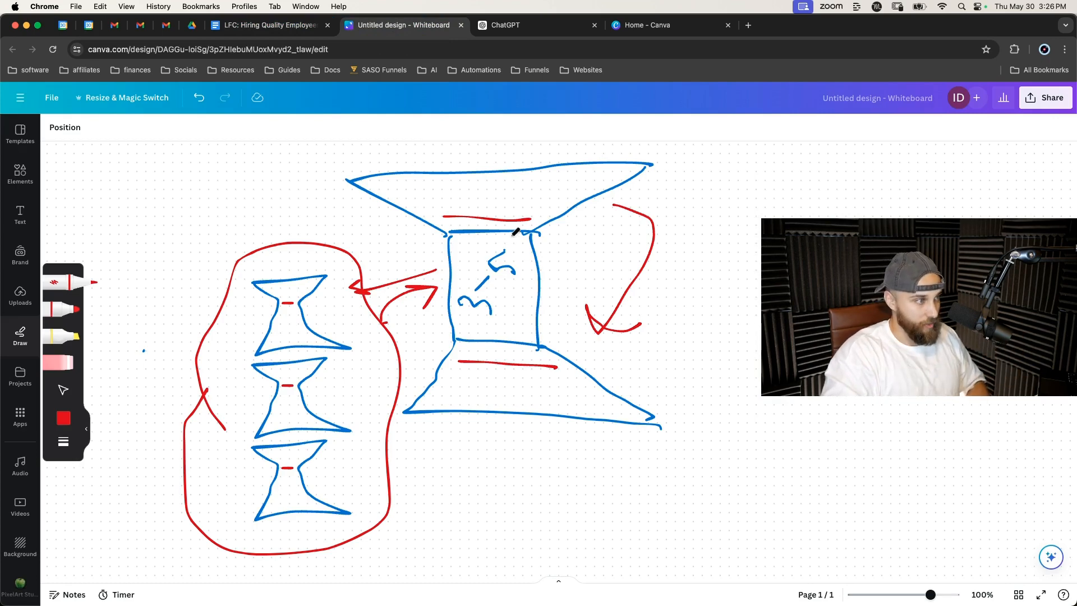
left_click(63, 390)
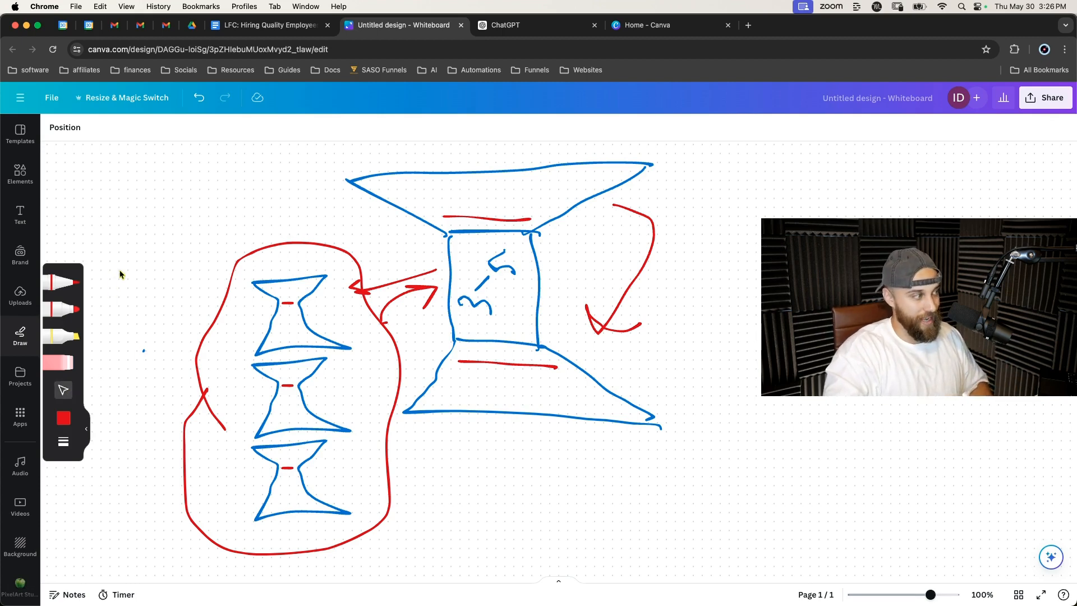
Switch to the Google Docs document and review the five-item writing process list.
left_click(288, 28)
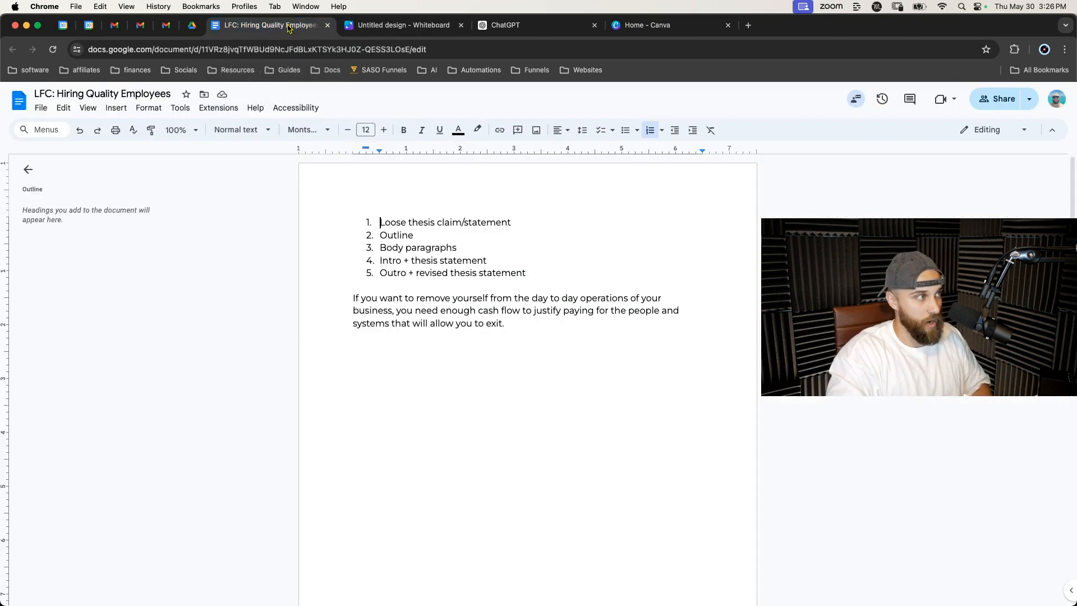
triple_click(392, 219)
double_click(391, 236)
triple_click(395, 247)
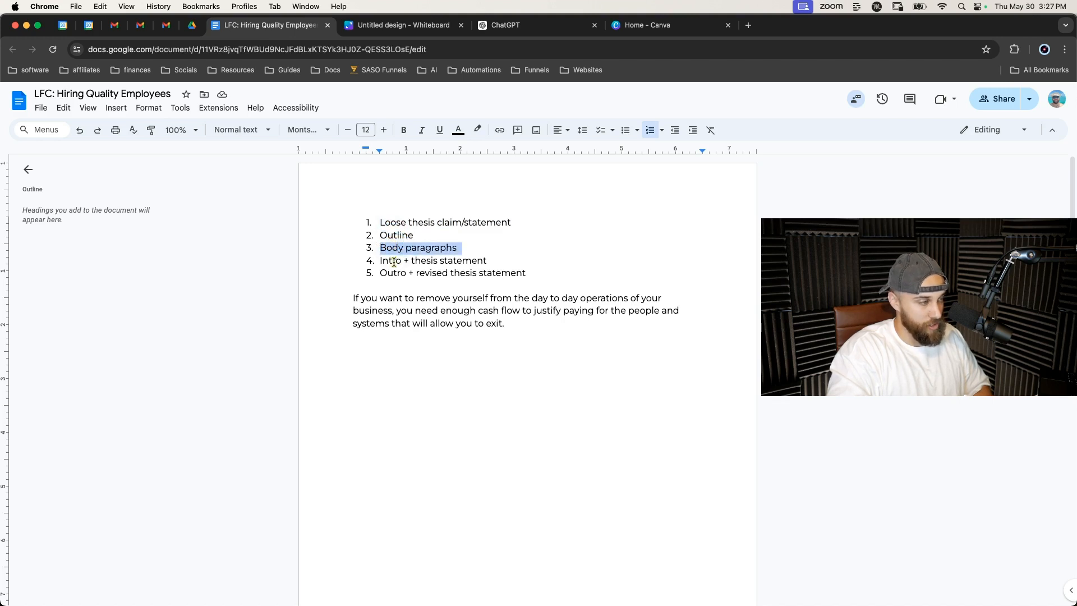
triple_click(394, 262)
double_click(393, 260)
double_click(396, 270)
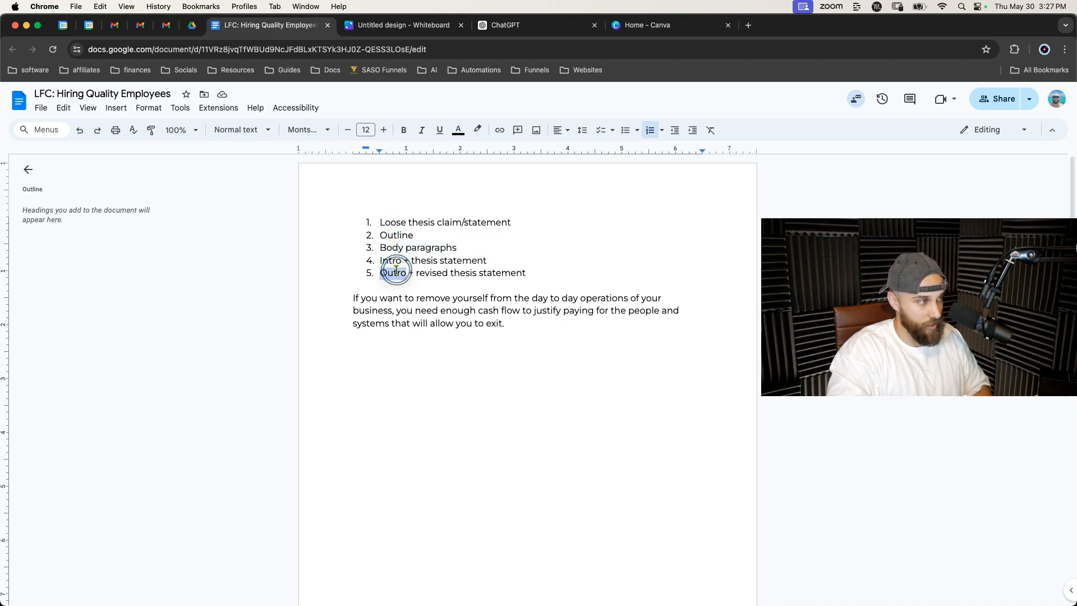
Review the thesis paragraph beneath the list.
left_click(337, 275)
left_click(353, 298)
left_click_drag(357, 299, 530, 328)
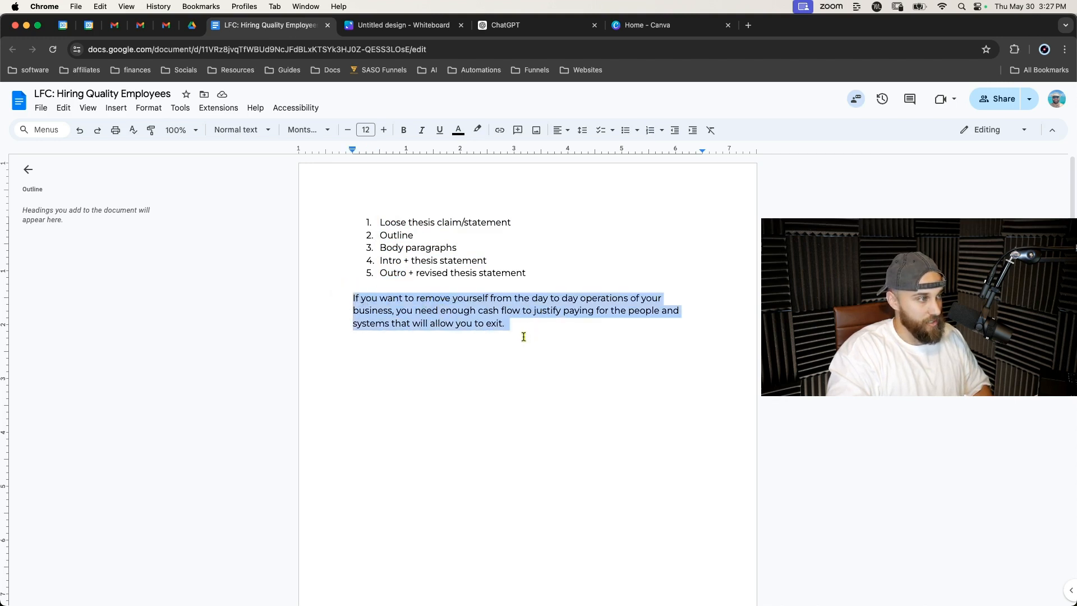
left_click(523, 336)
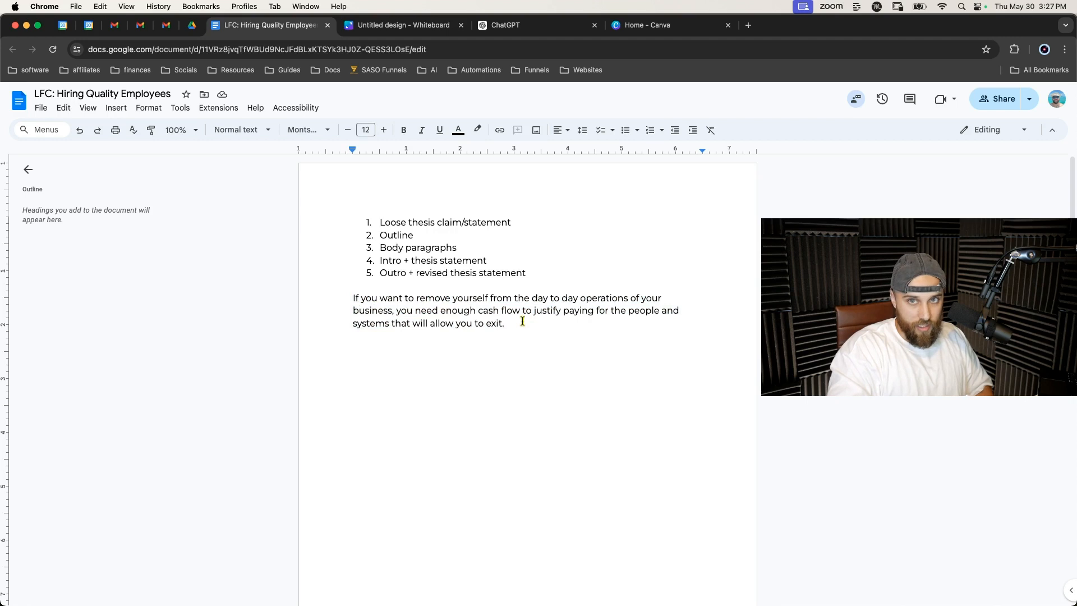
left_click_drag(522, 321, 352, 293)
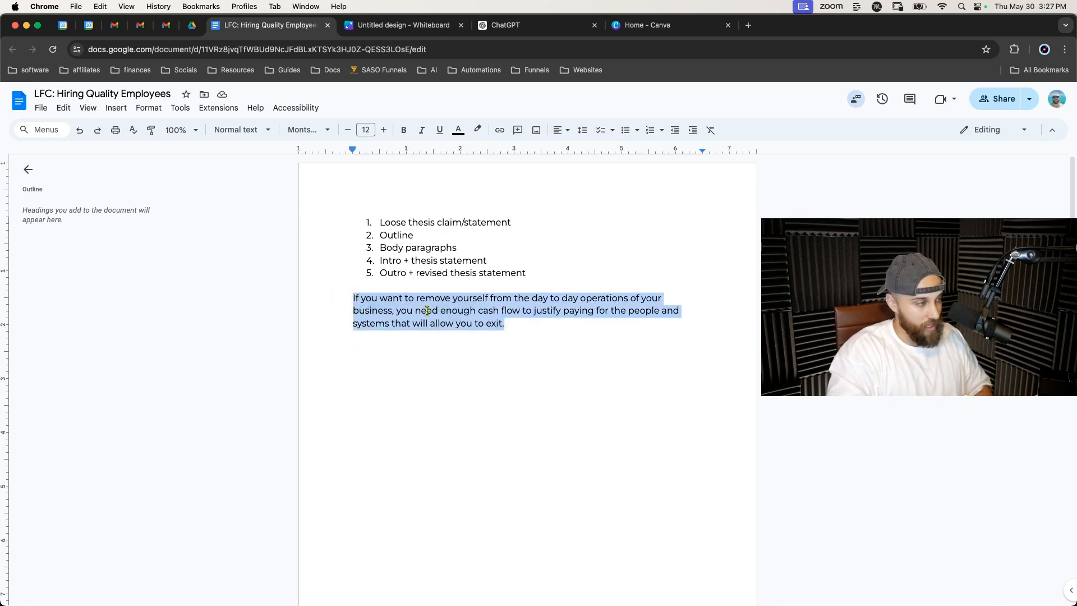
left_click(510, 327)
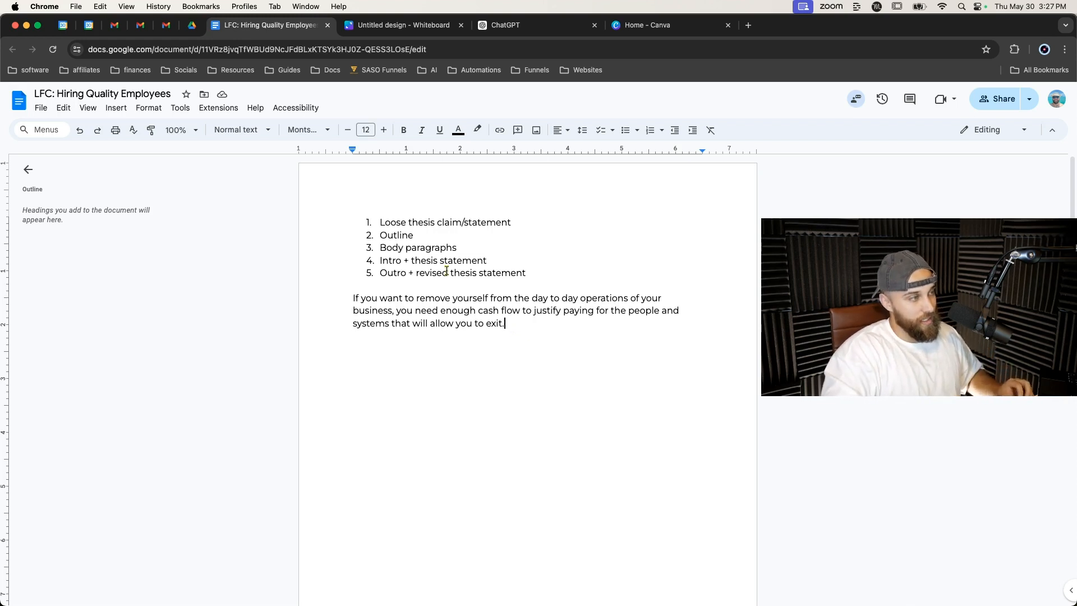
triple_click(434, 224)
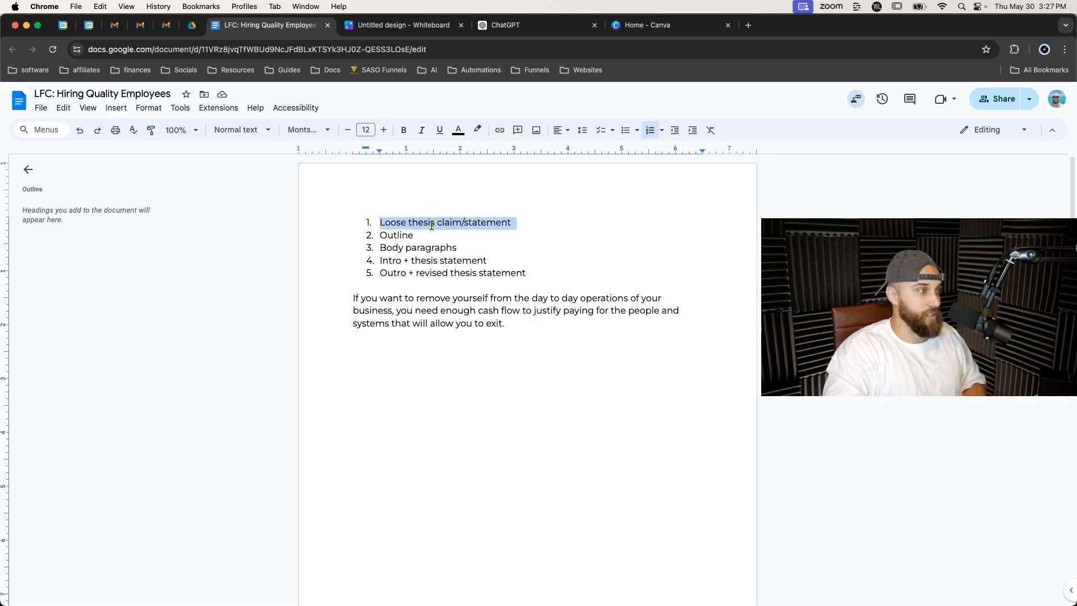
triple_click(413, 309)
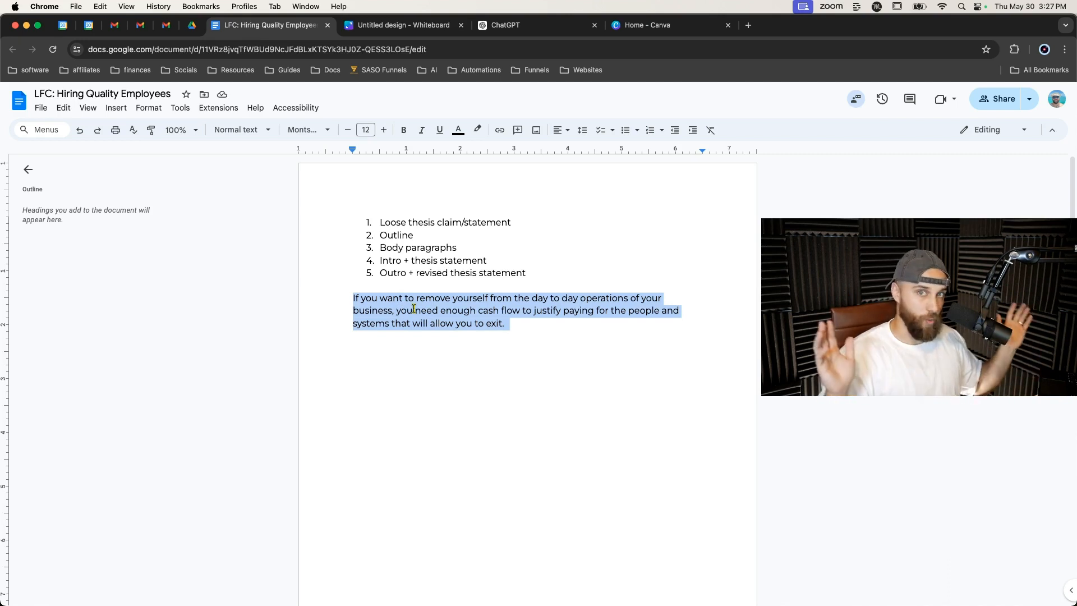
left_click(467, 314)
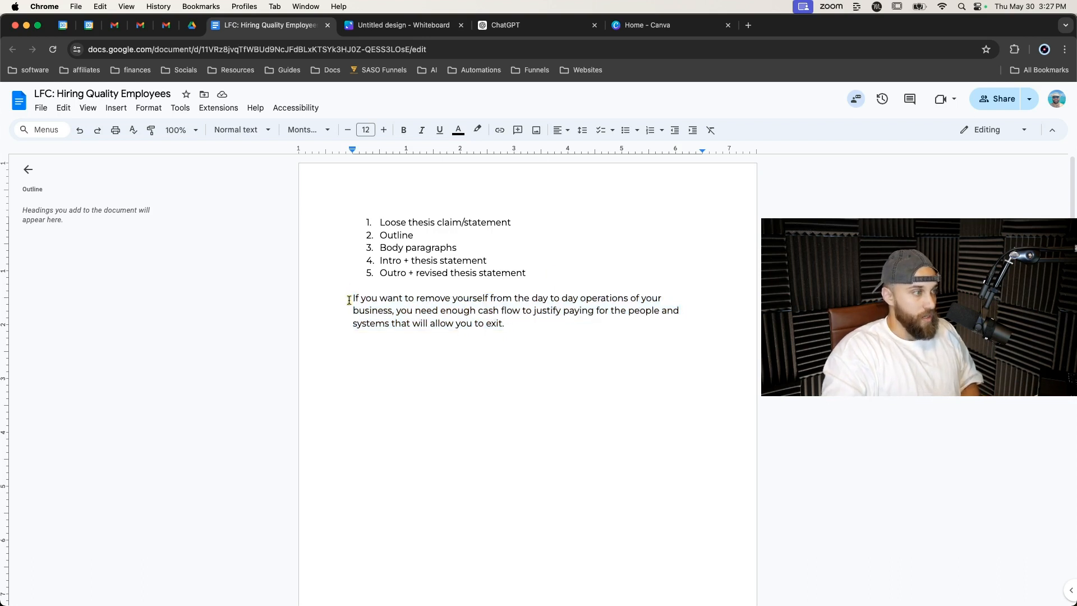
left_click_drag(349, 300, 514, 322)
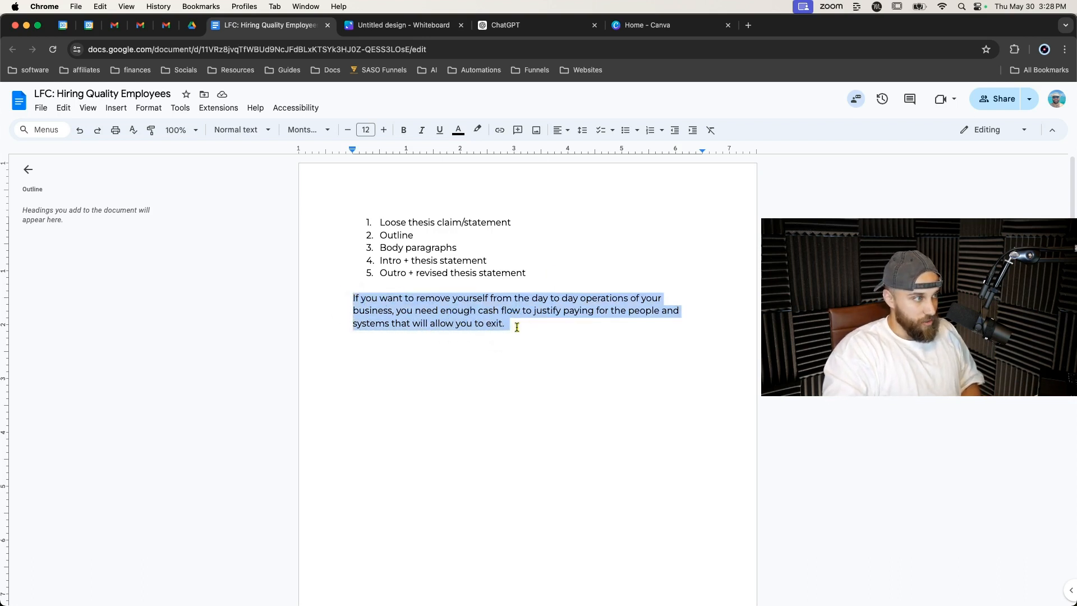
left_click(517, 327)
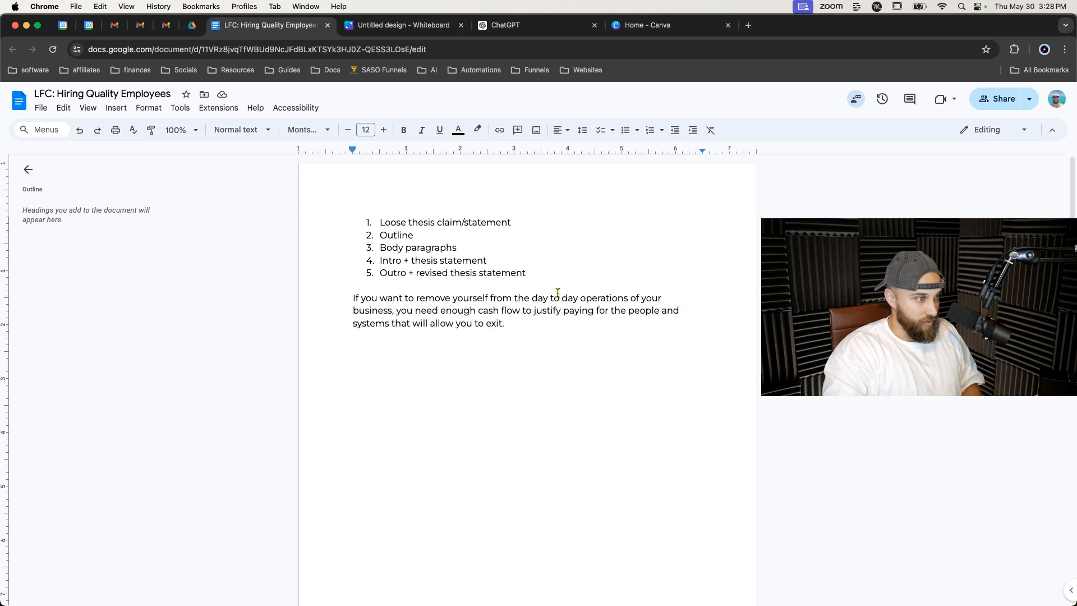
Insert "auto detailing" before "business" in the thesis paragraph.
double_click(382, 310)
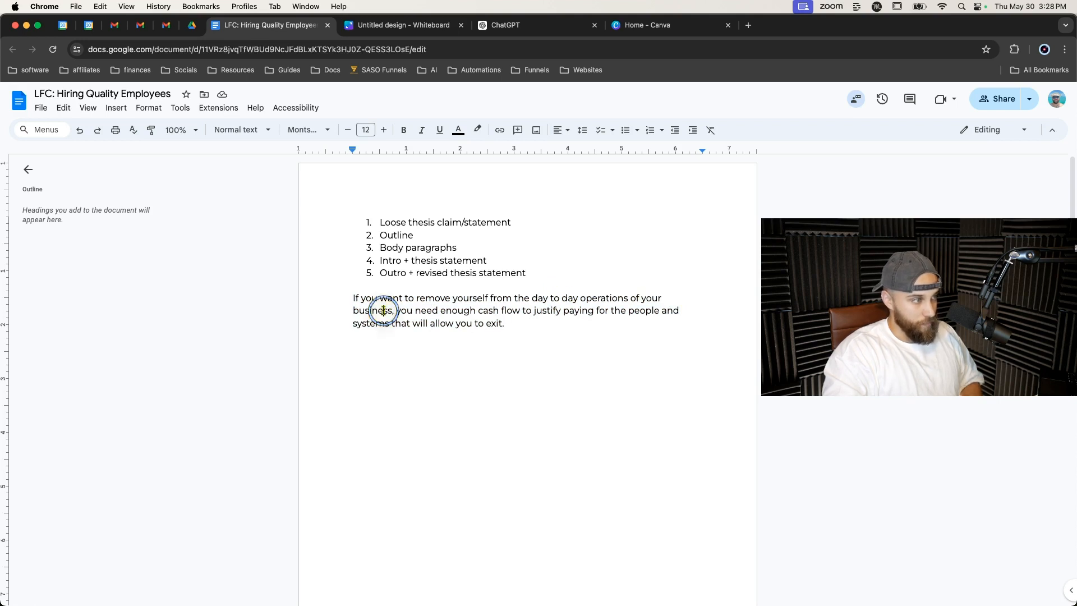
key("Left")
type("auto d")
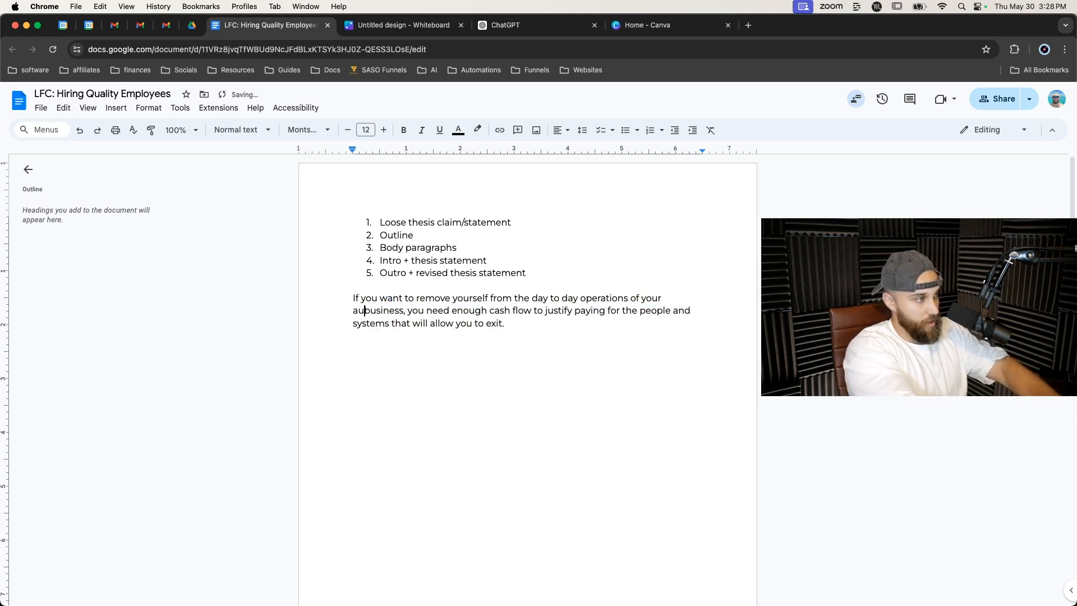
type("etailii")
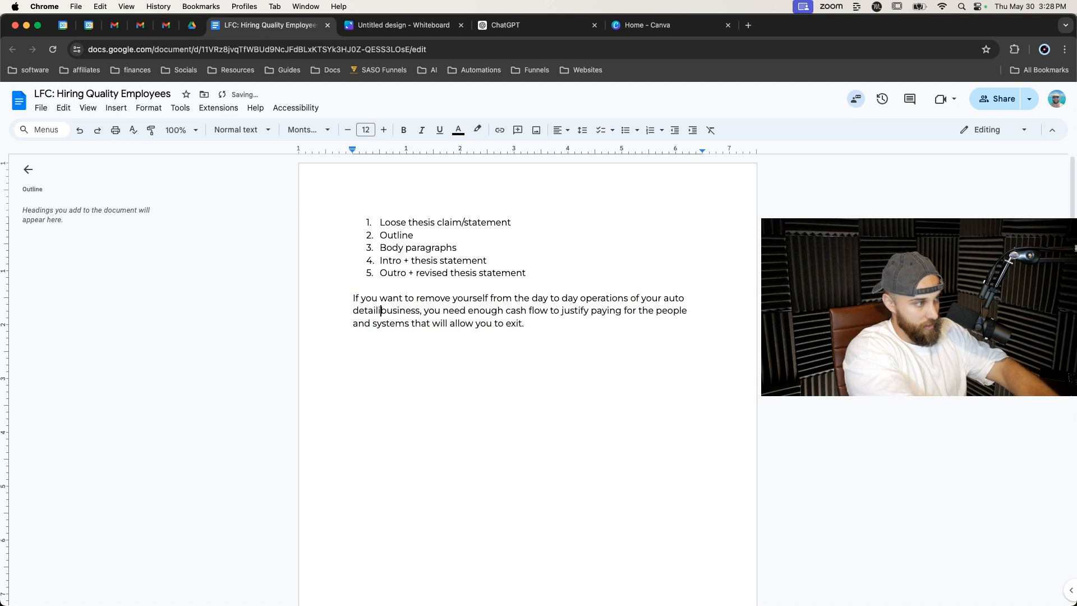
key("BackSpace")
type("ng")
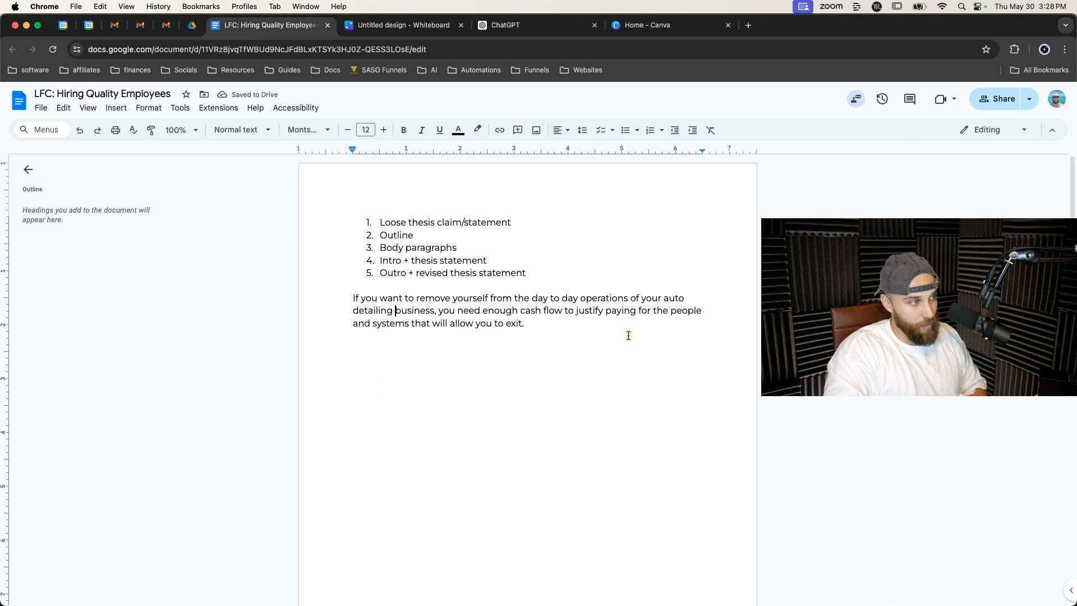
Highlight the document's thesis paragraph, switch to ChatGPT, and review the earlier outline prompt and its context paragraph.
left_click(533, 323)
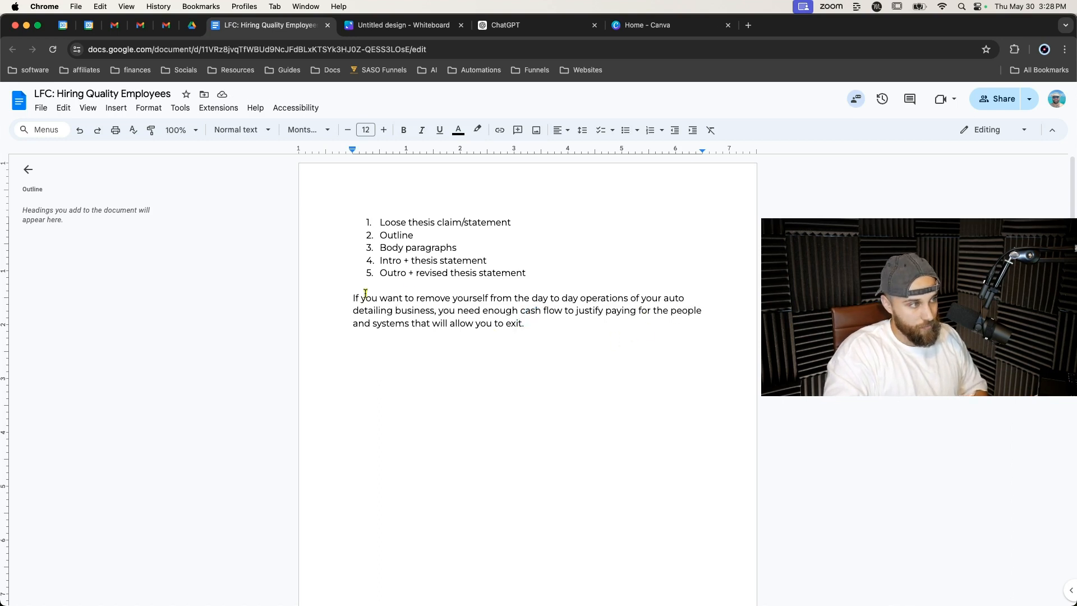
triple_click(444, 311)
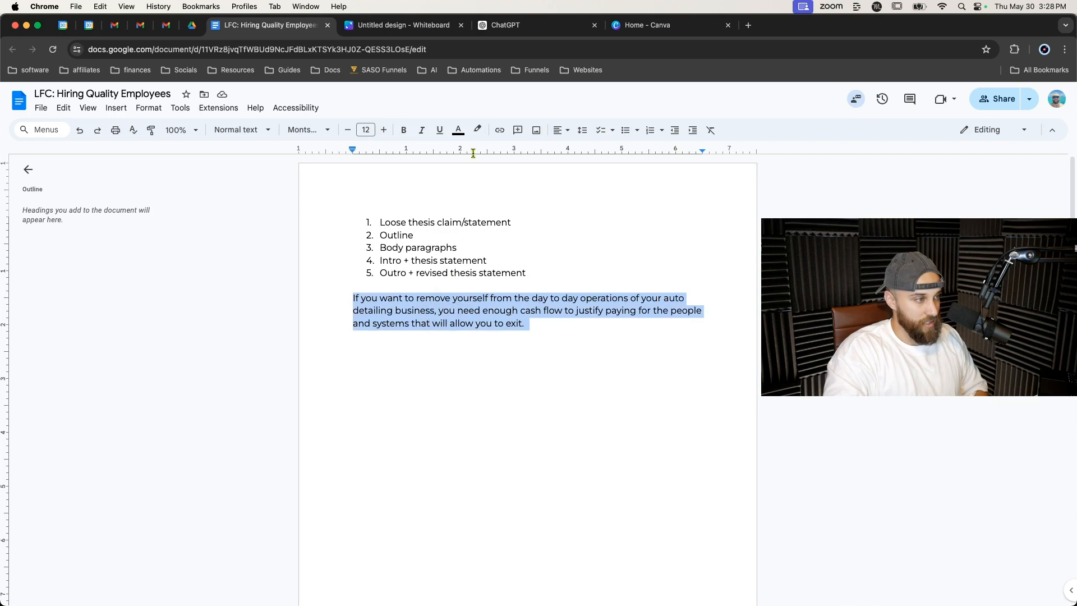
left_click(507, 22)
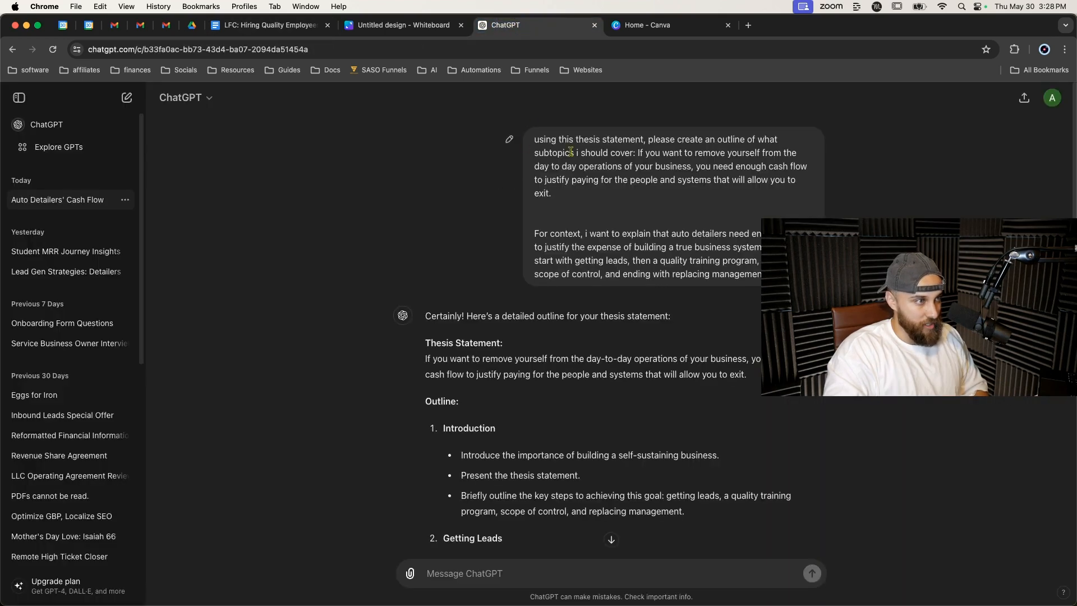
left_click_drag(531, 139, 579, 195)
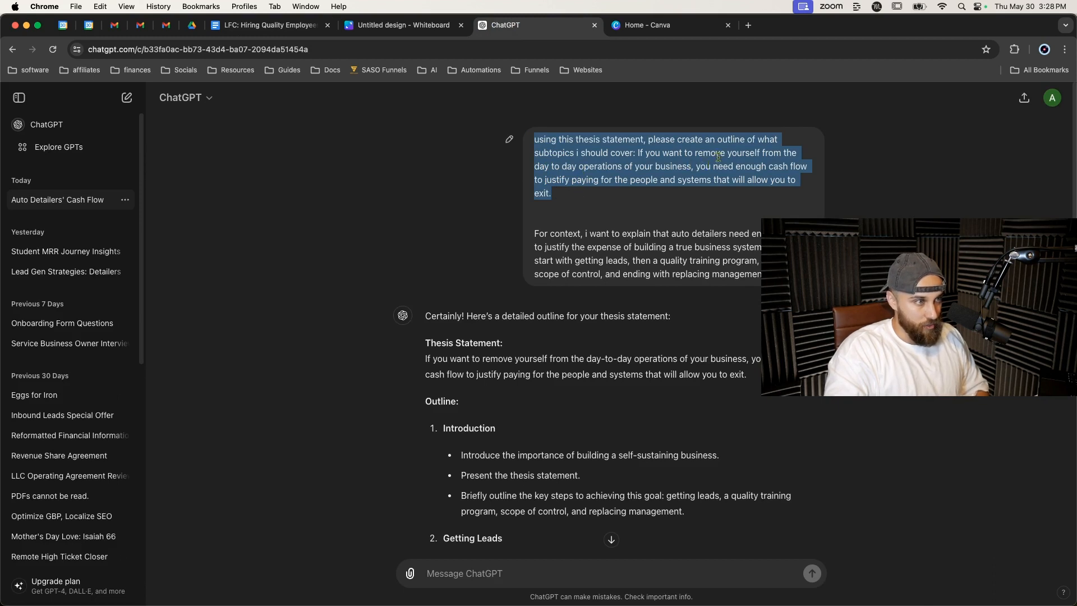
left_click(623, 208)
scroll(602, 213, "down", 1)
left_click_drag(534, 219, 775, 252)
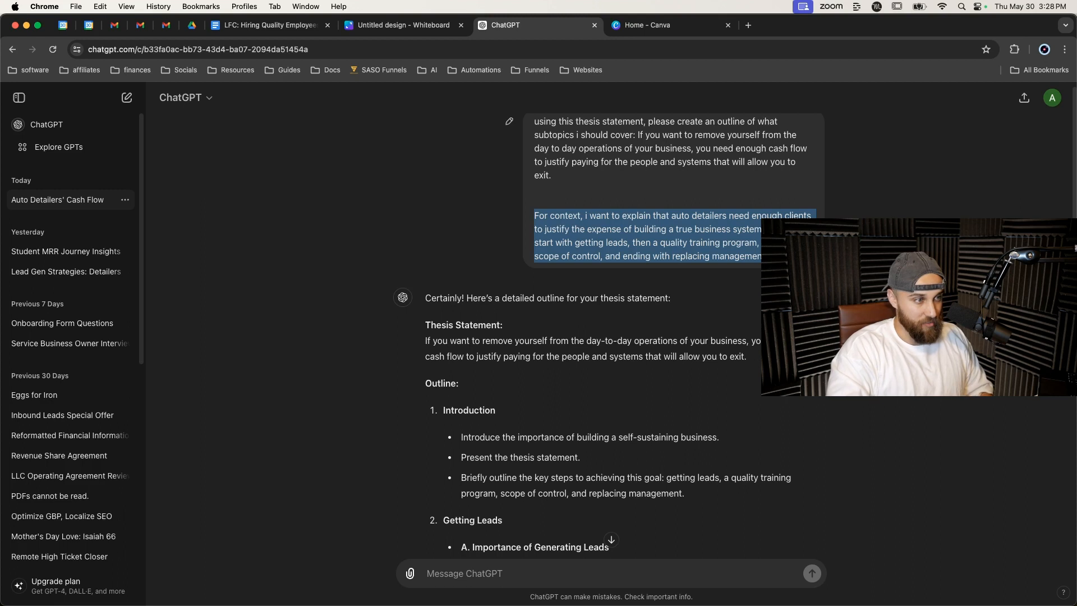
left_click(565, 251)
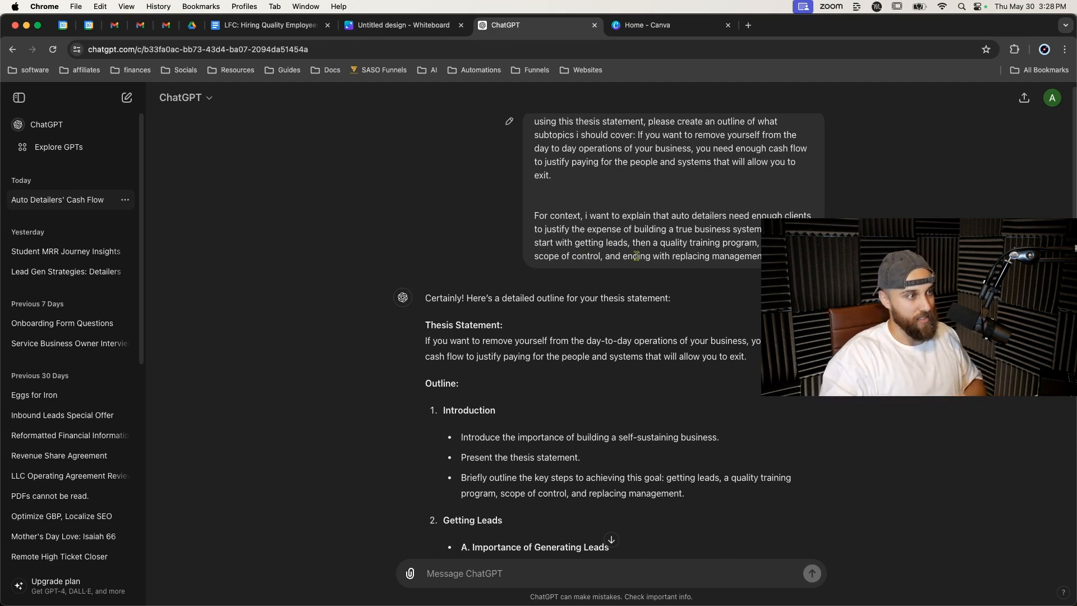
Compare the thesis statement in ChatGPT's outline reply with the thesis paragraph in the document.
scroll(443, 331, "down", 1)
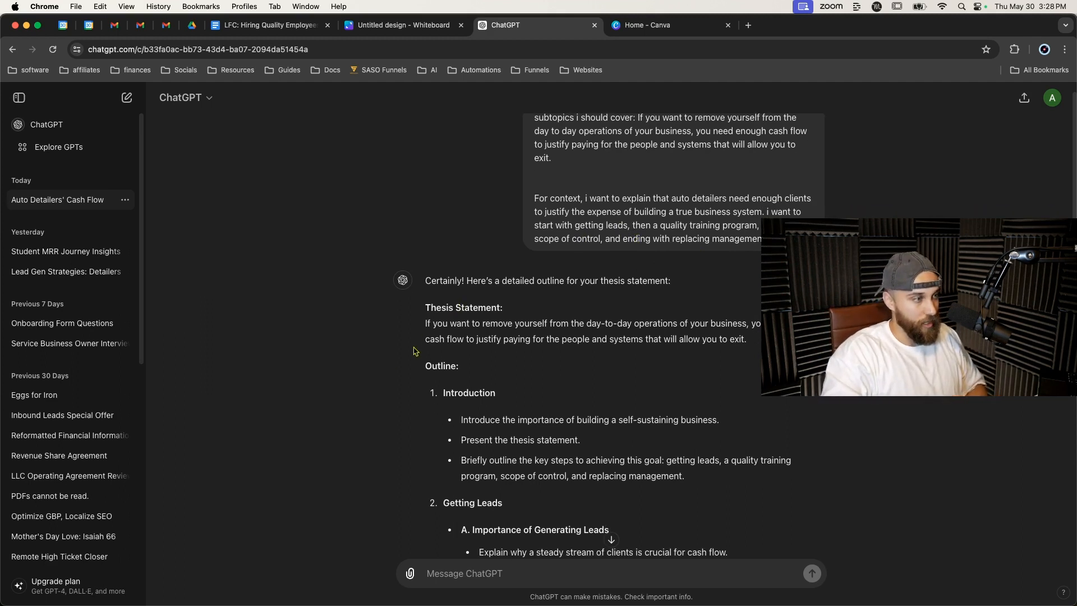
scroll(502, 304, "down", 10)
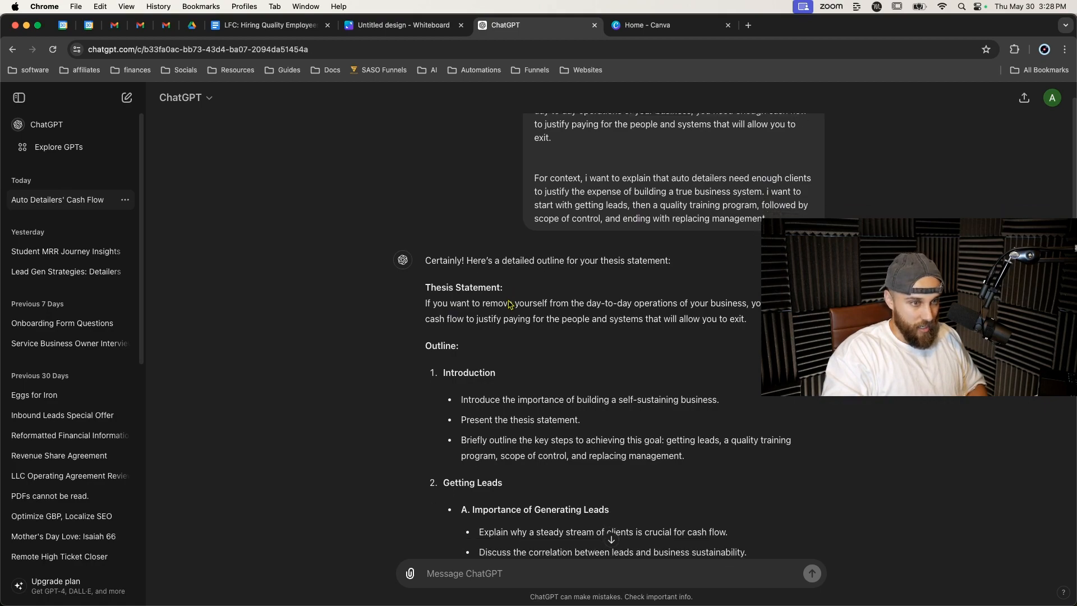
scroll(509, 304, "down", 8)
scroll(509, 304, "up", 20)
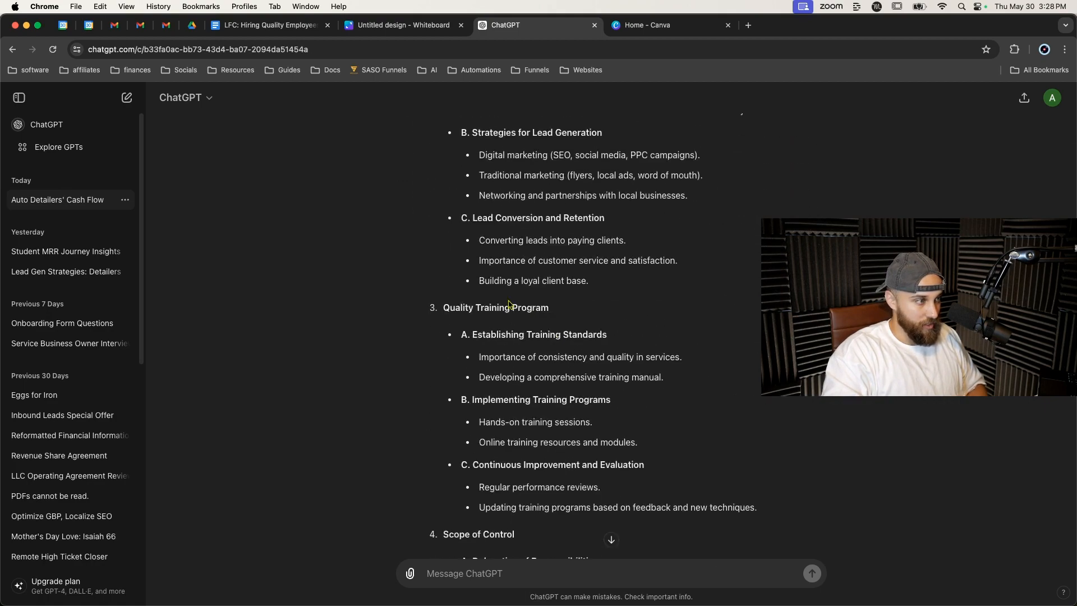
scroll(509, 304, "up", 2)
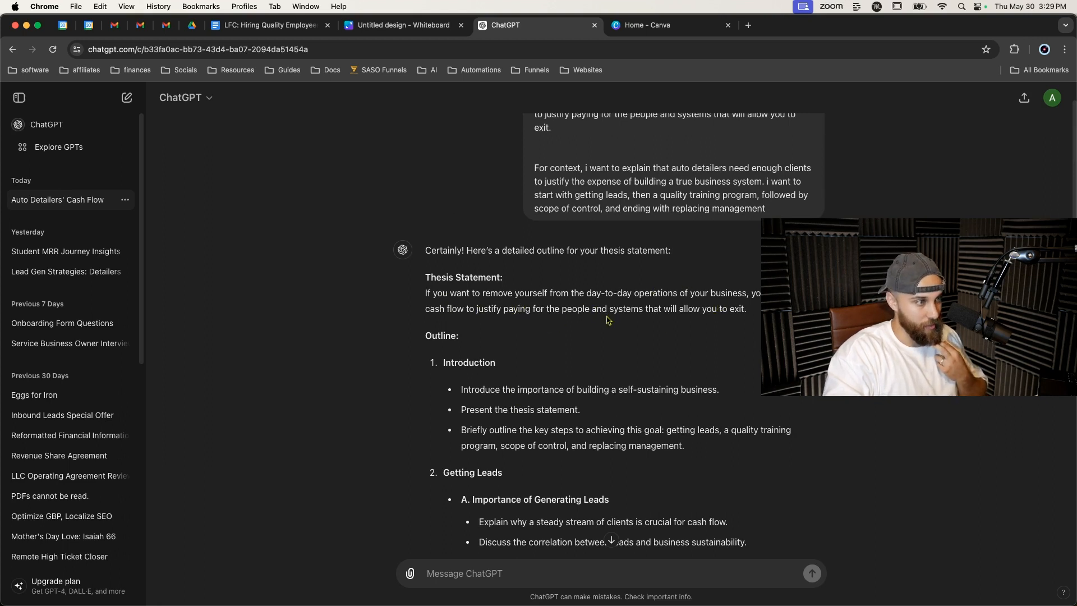
triple_click(652, 294)
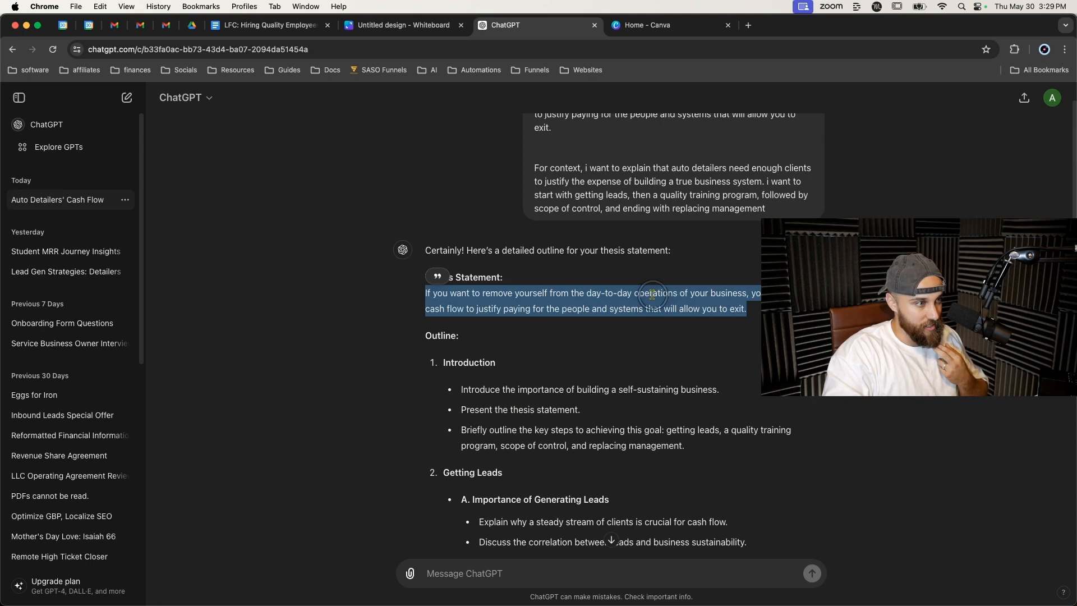
left_click(312, 29)
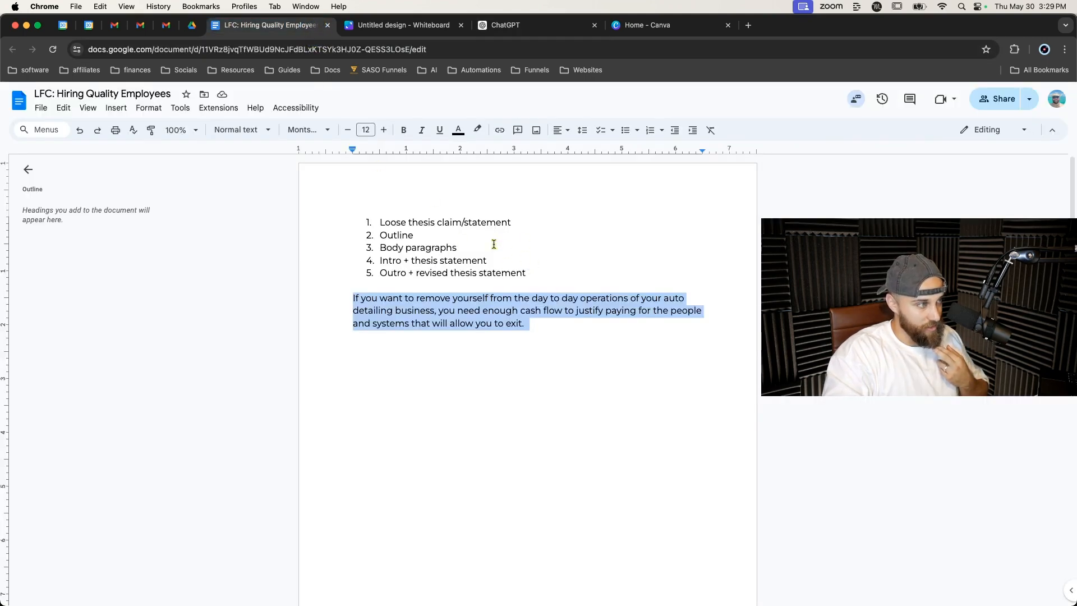
left_click(522, 25)
left_click(530, 306)
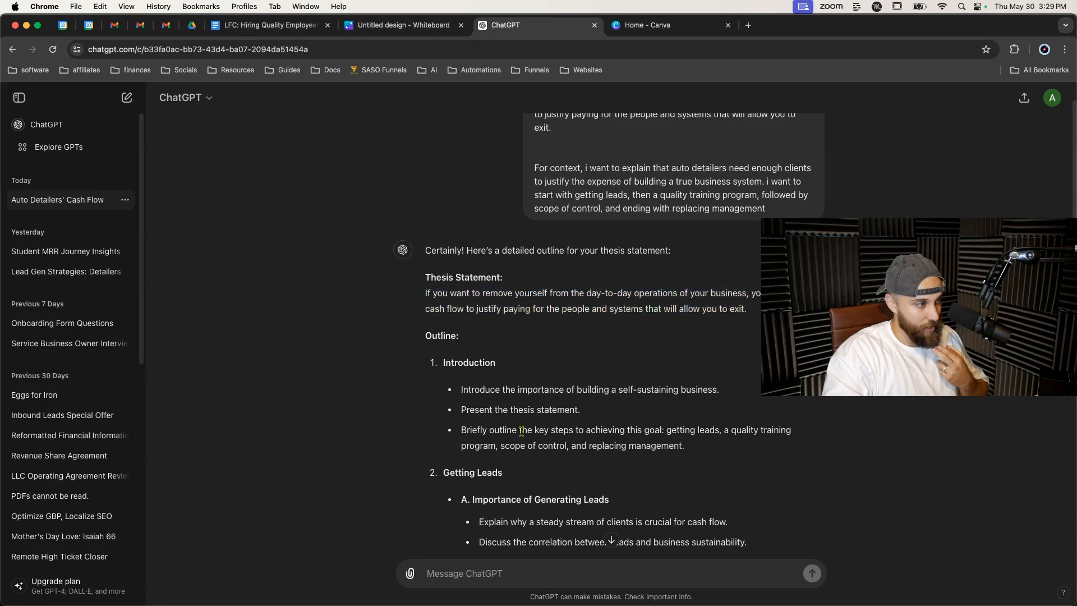
Review the introduction points of the generated outline.
scroll(521, 431, "down", 10)
scroll(521, 432, "down", 8)
scroll(524, 432, "up", 15)
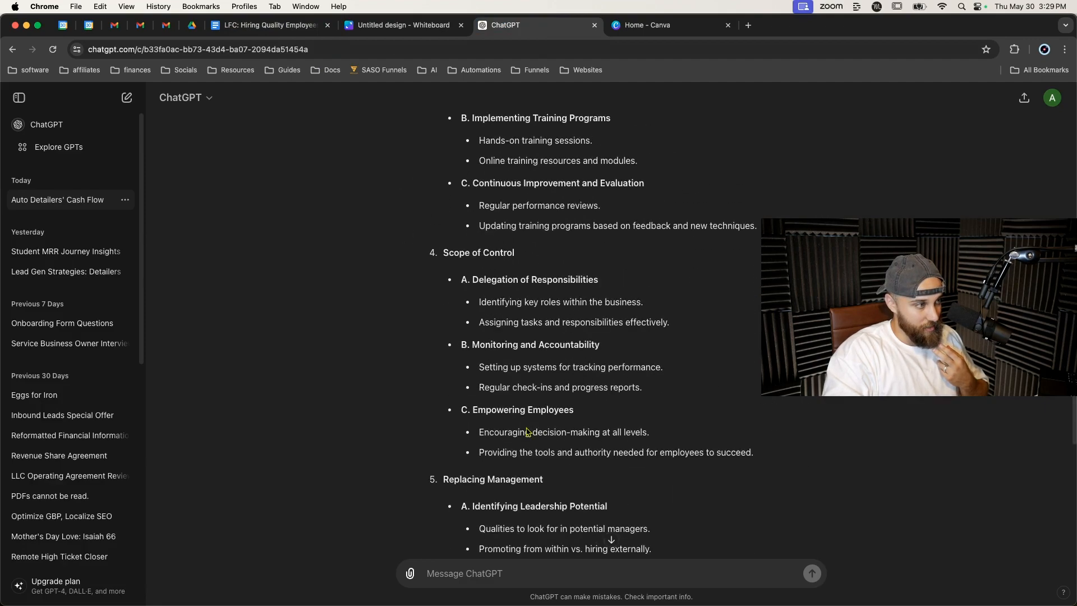
scroll(527, 431, "down", 3)
scroll(505, 336, "up", 5)
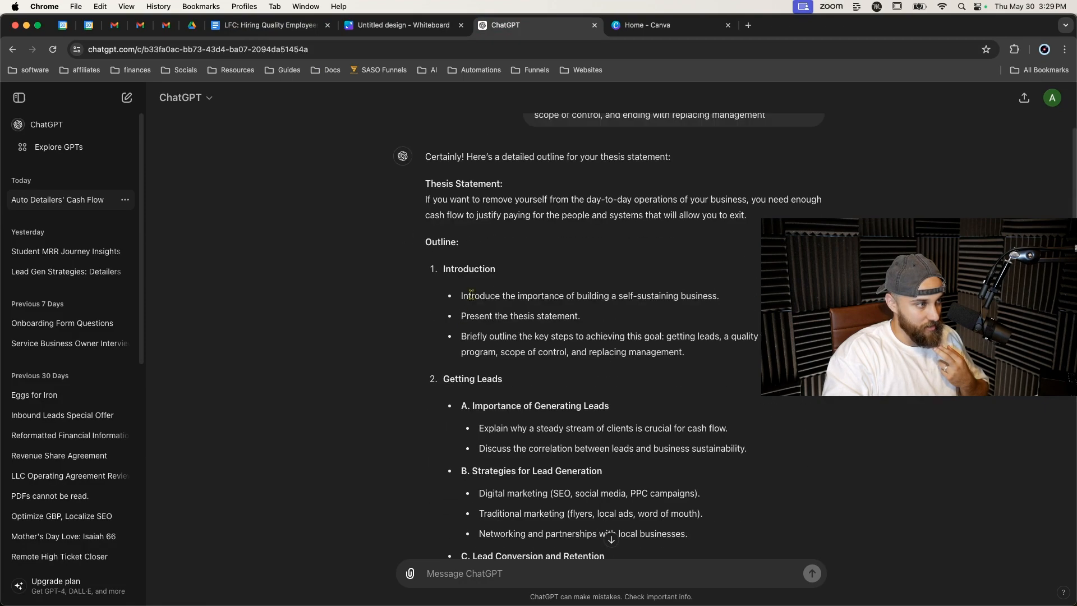
scroll(496, 311, "down", 1)
double_click(481, 273)
triple_click(481, 274)
left_click(416, 284)
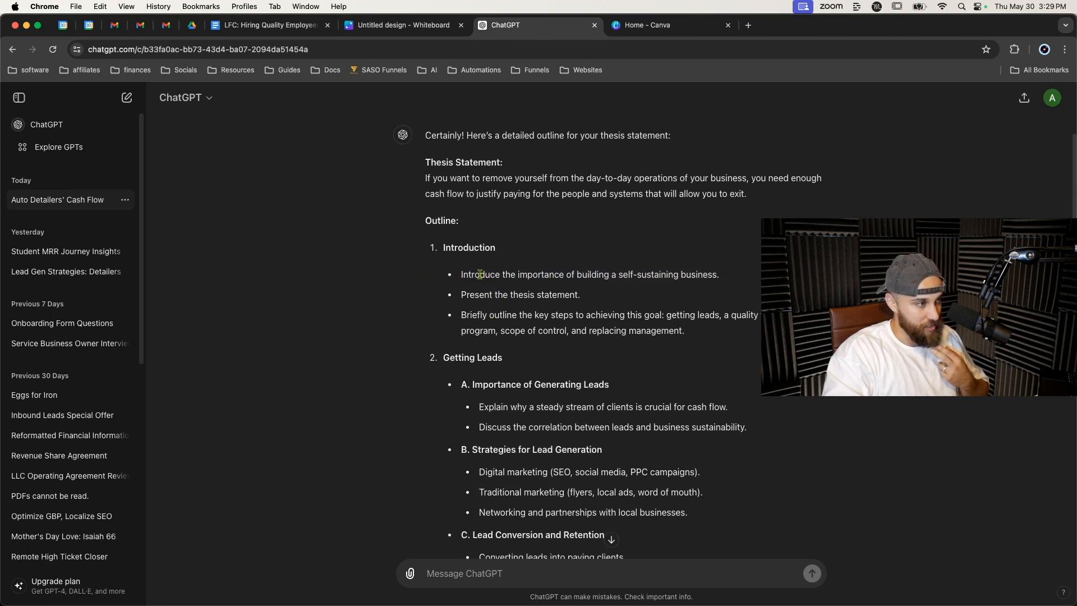
left_click_drag(461, 275, 723, 276)
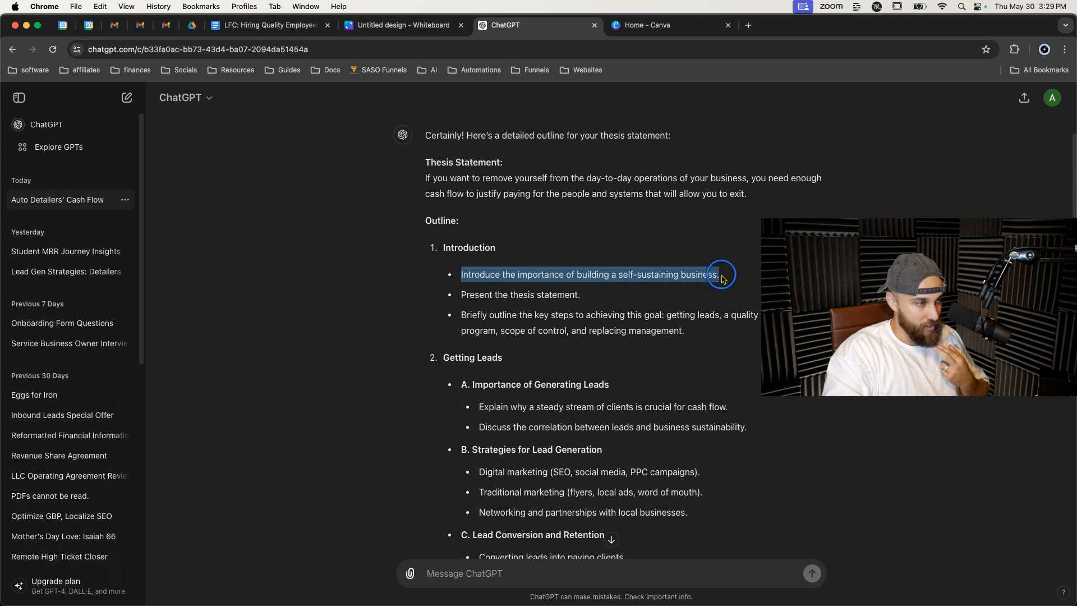
left_click(561, 290)
triple_click(561, 290)
triple_click(561, 315)
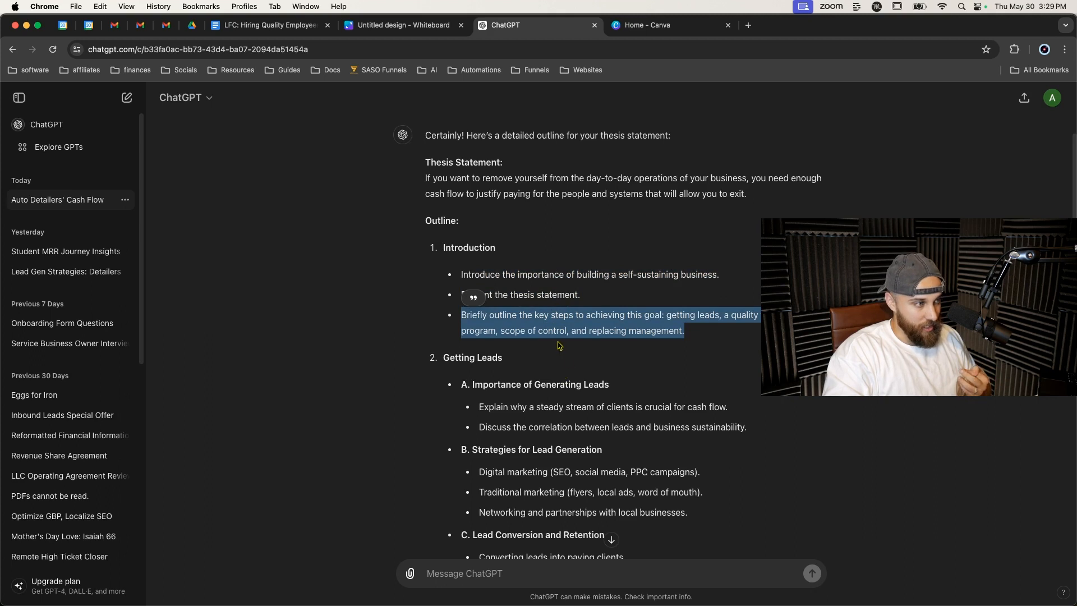
double_click(679, 315)
left_click(701, 332)
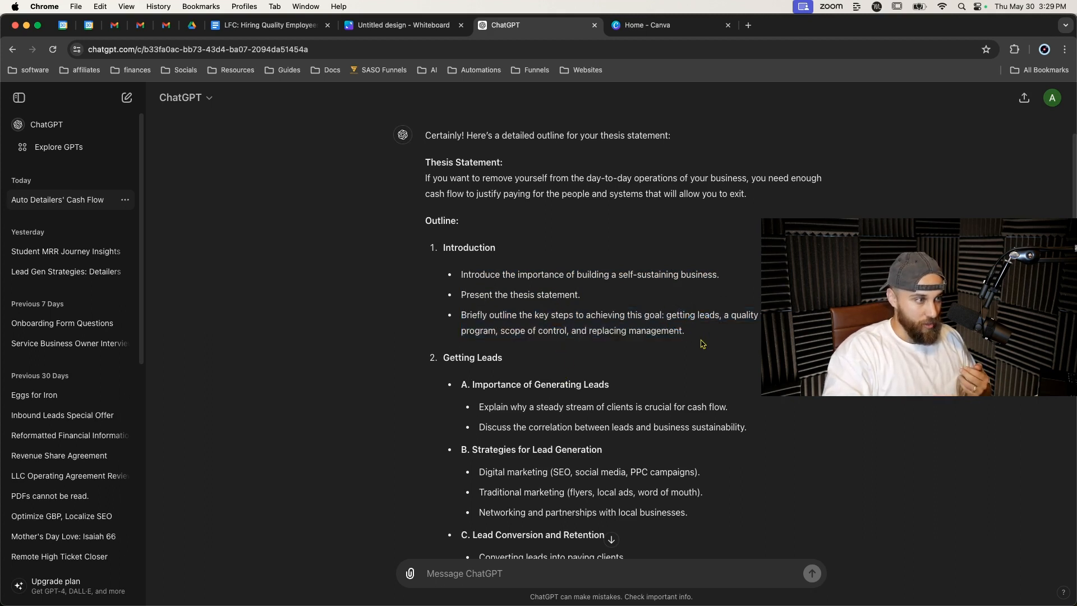
Read through the outline's Getting Leads, Quality Training Program, Scope of Control, Replacing Management and Conclusion sections.
scroll(594, 340, "down", 12)
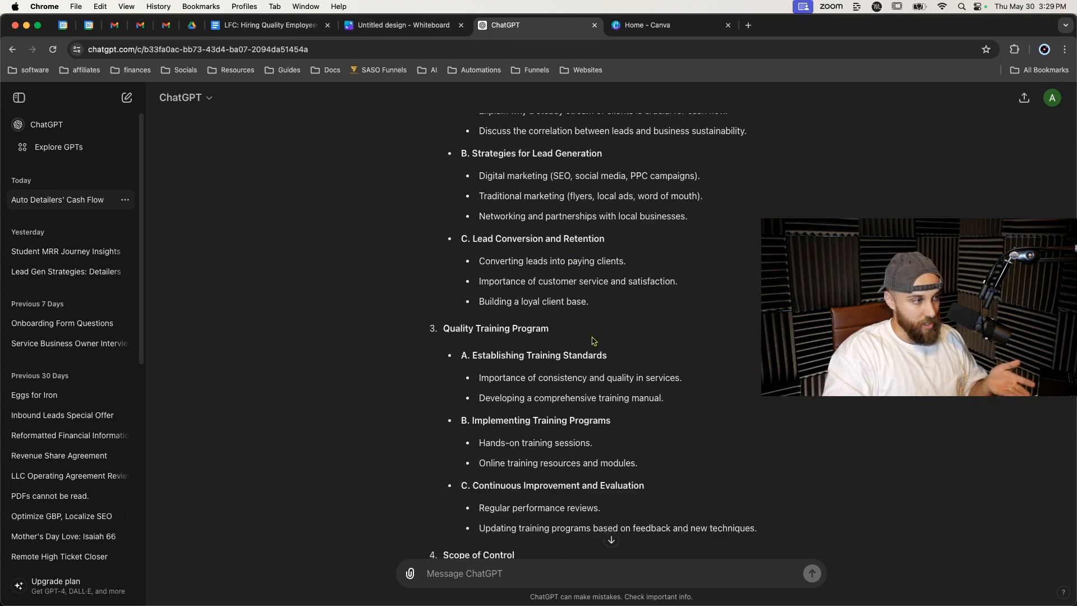
scroll(589, 353, "up", 4)
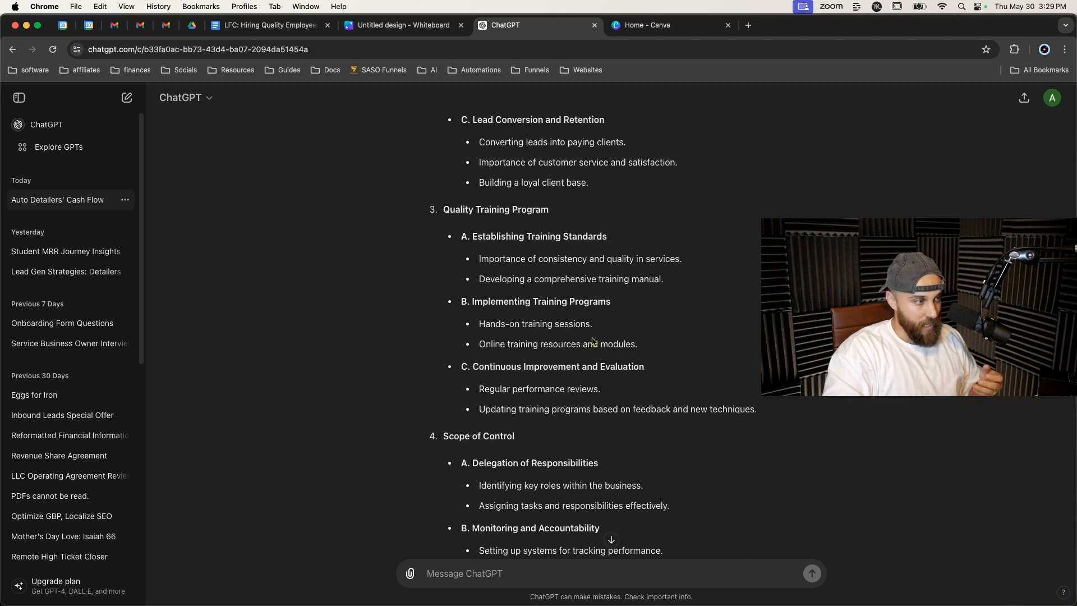
scroll(539, 410, "down", 7)
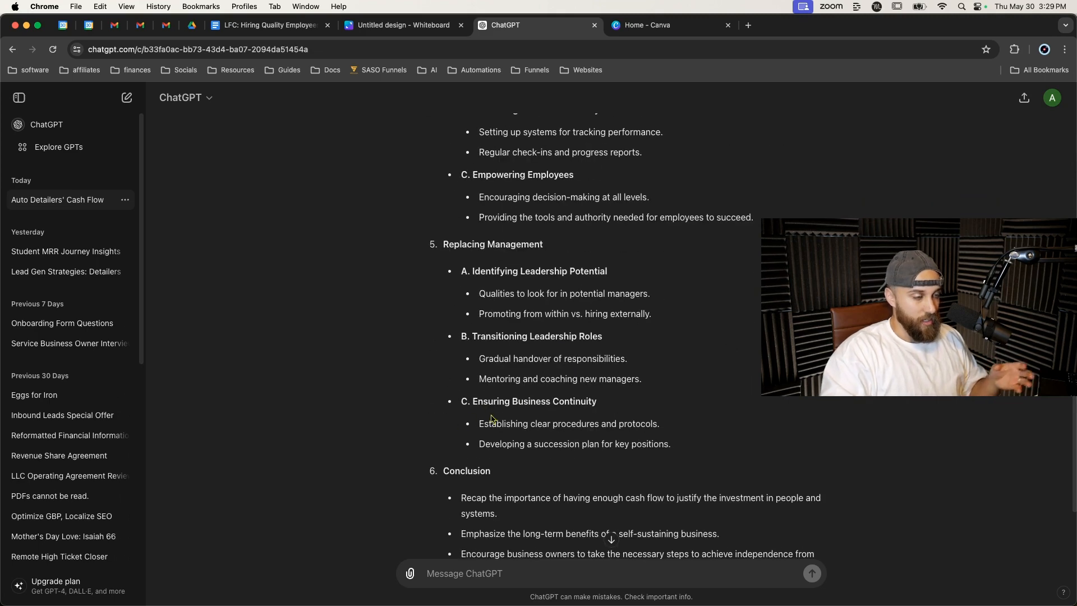
scroll(491, 416, "down", 1)
scroll(492, 416, "down", 1)
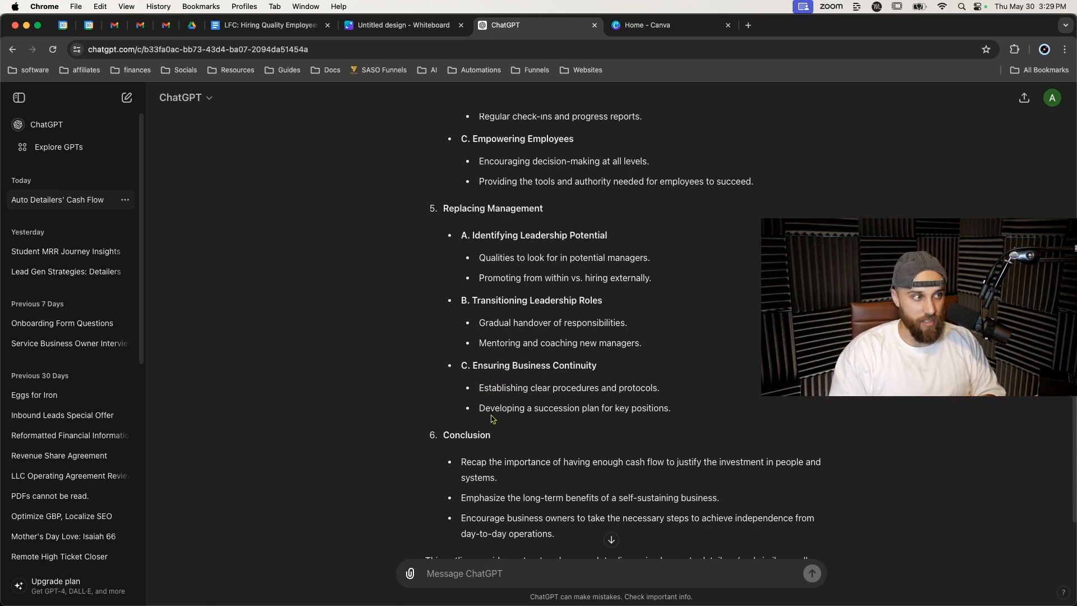
scroll(491, 419, "up", 20)
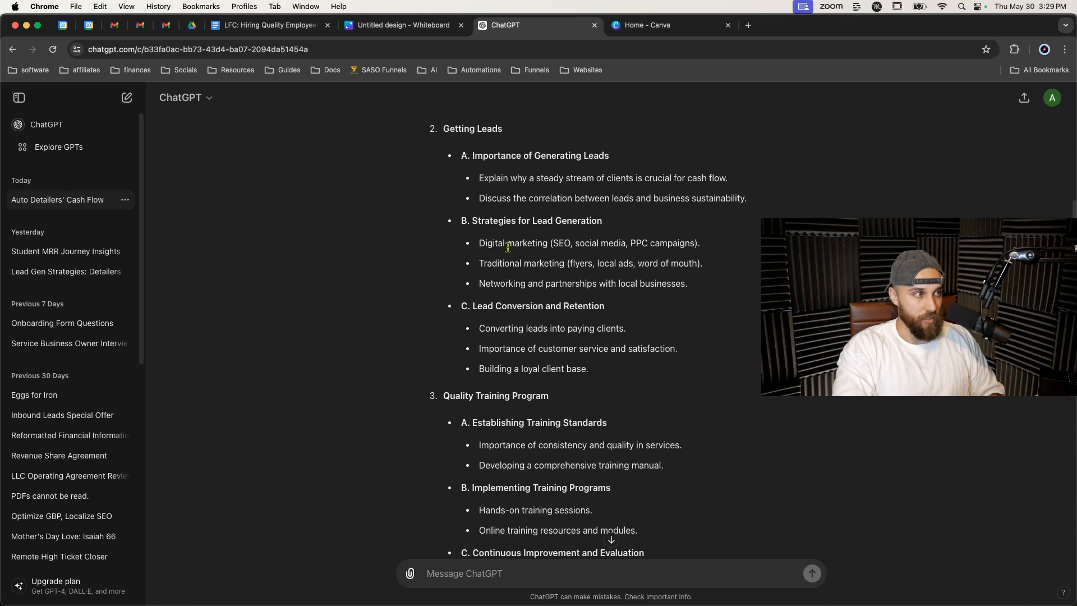
double_click(493, 396)
left_click(456, 379)
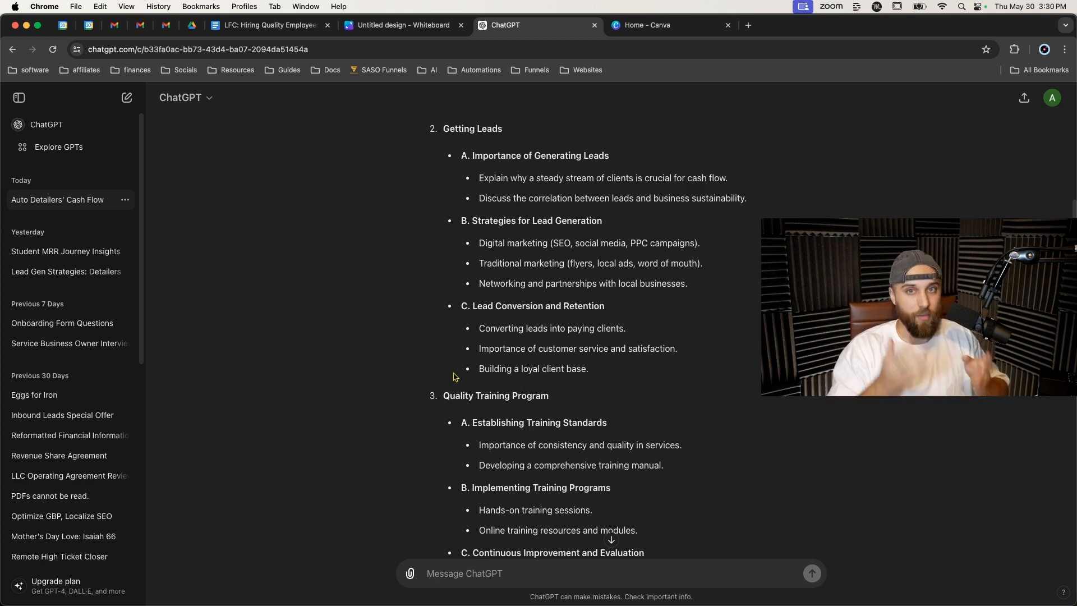
scroll(454, 376, "down", 5)
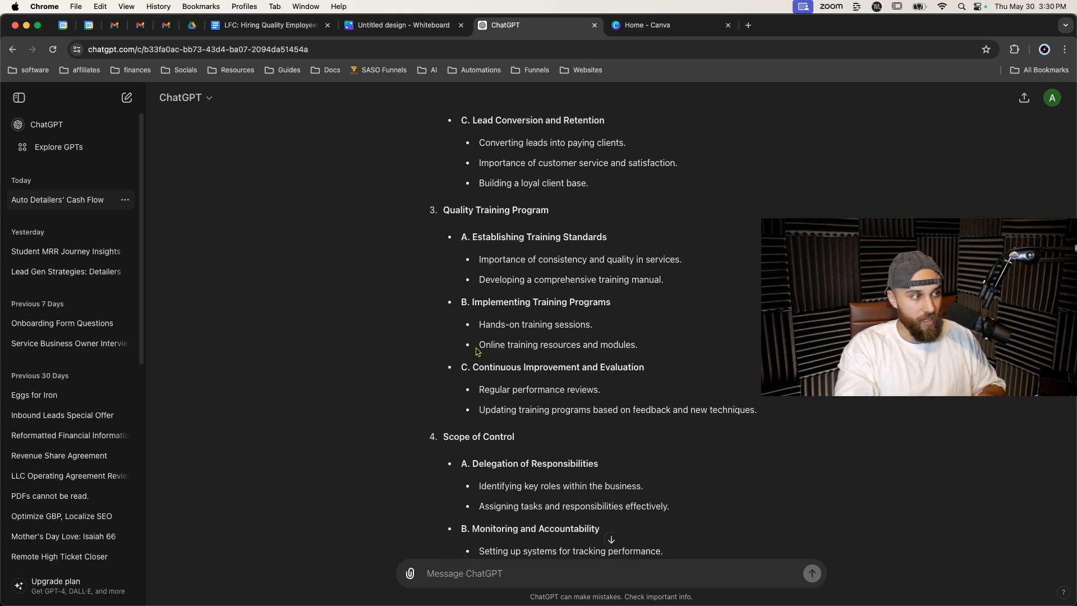
scroll(491, 403, "down", 1)
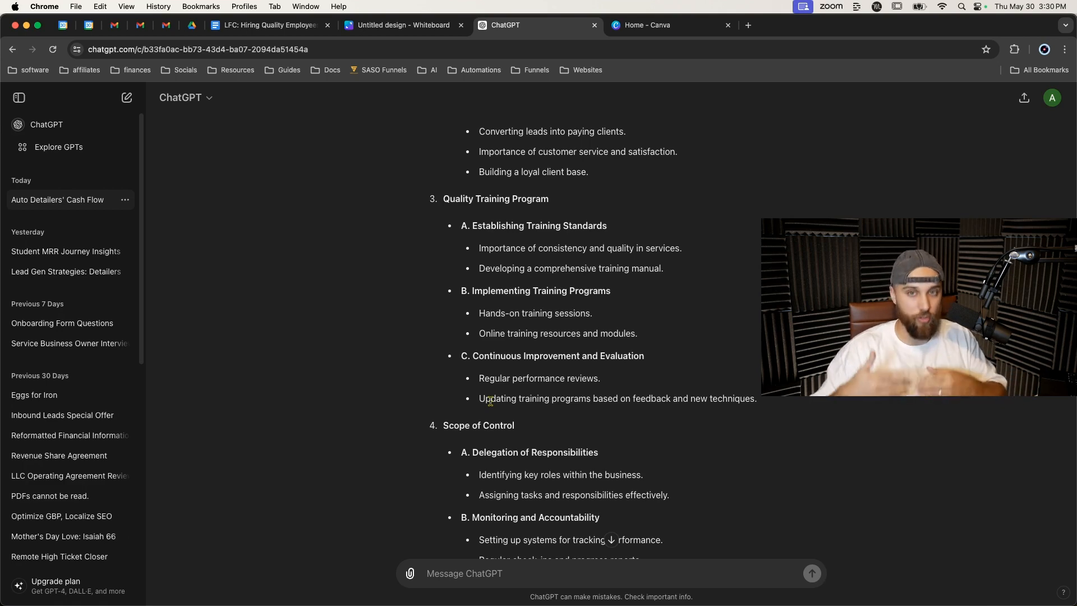
scroll(490, 401, "down", 5)
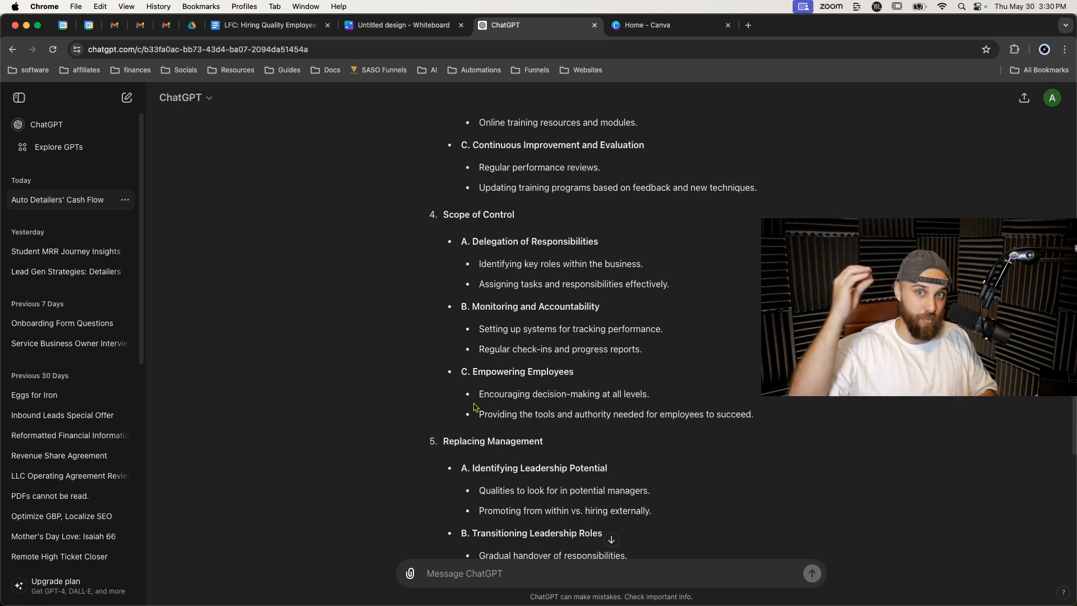
scroll(474, 406, "down", 3)
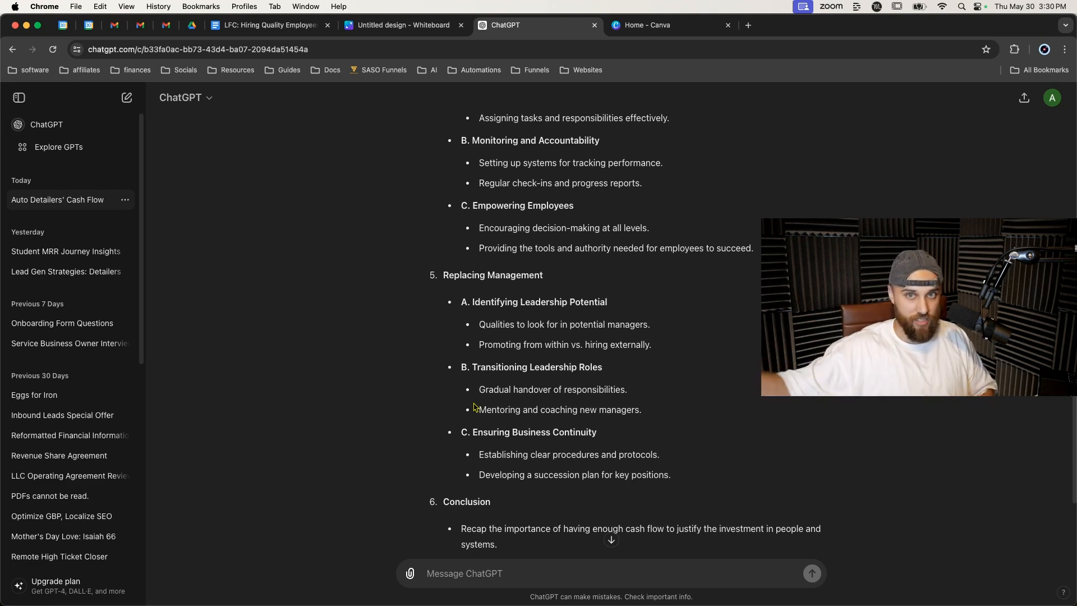
scroll(474, 406, "down", 1)
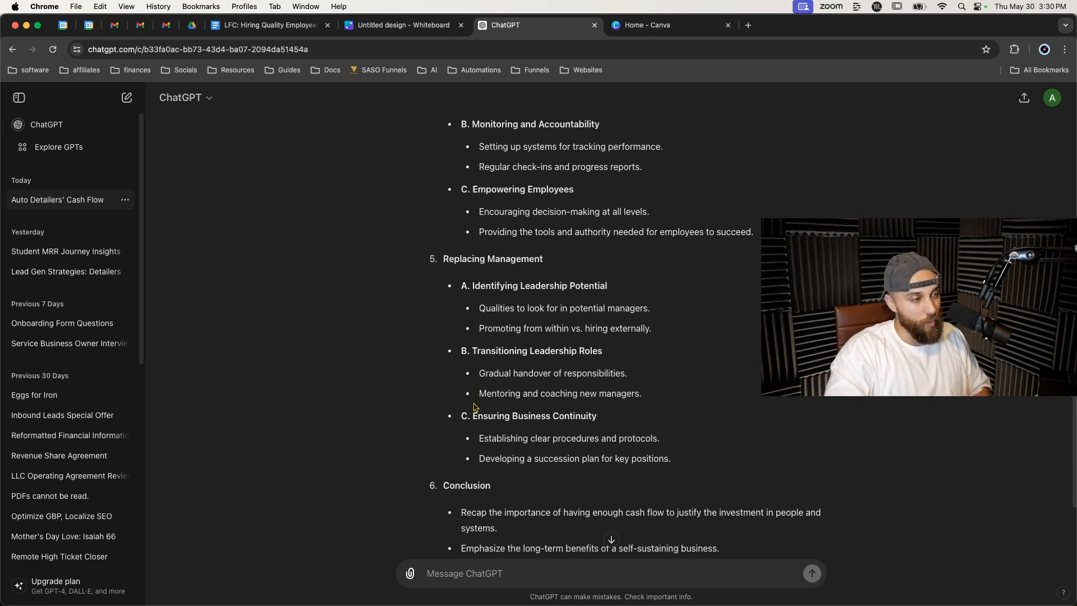
scroll(497, 370, "up", 3)
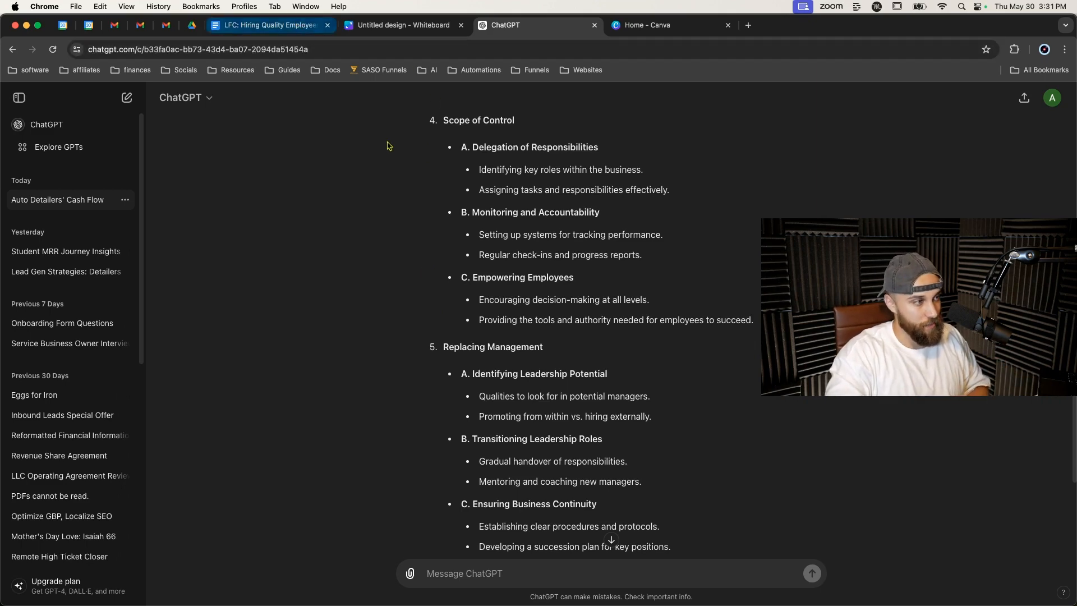
scroll(381, 139, "down", 5)
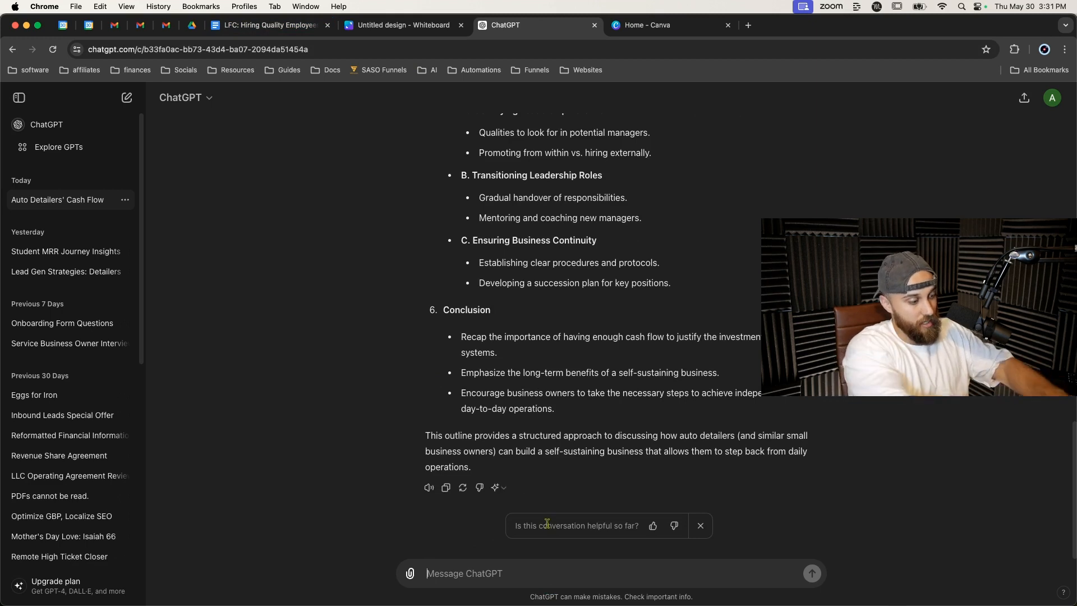
Ask ChatGPT to use the outline to create a document applying it to auto detailers.
type("using the outline you gave me, create a document applying this to auto detailers")
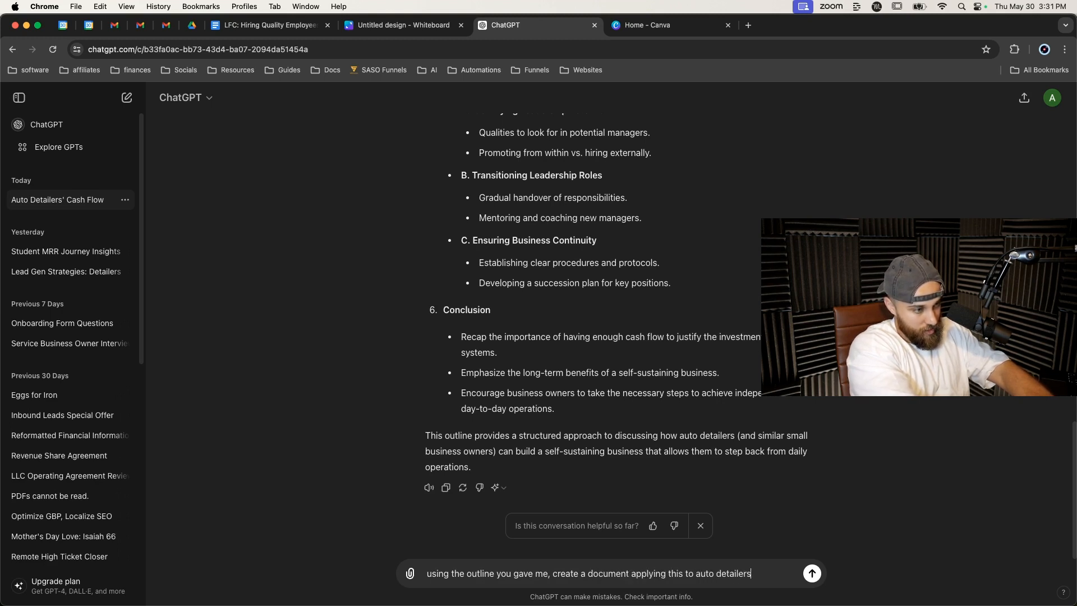
key("Return")
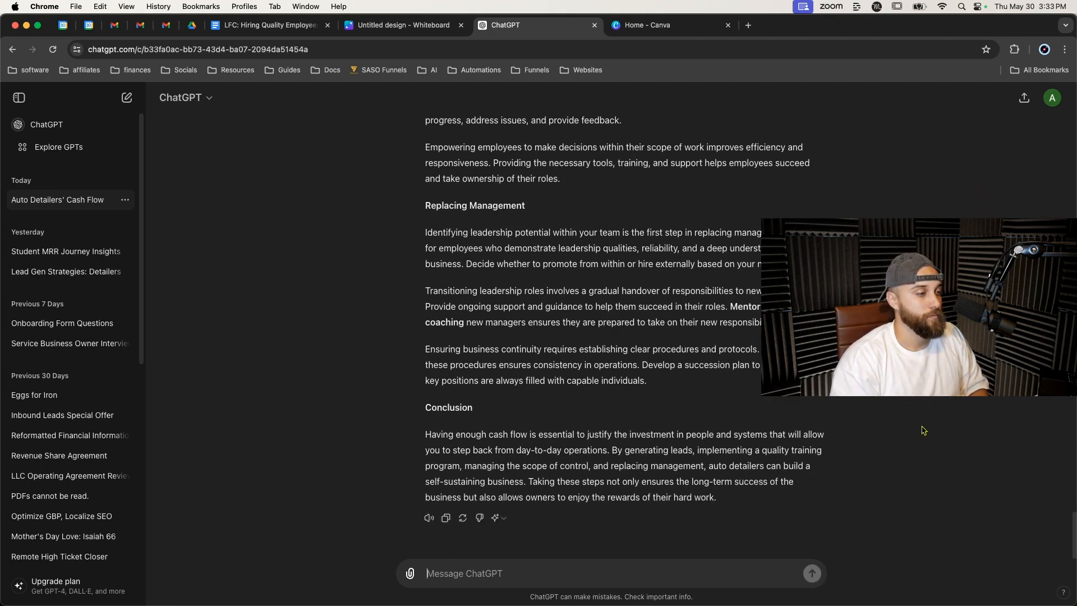
scroll(605, 377, "up", 20)
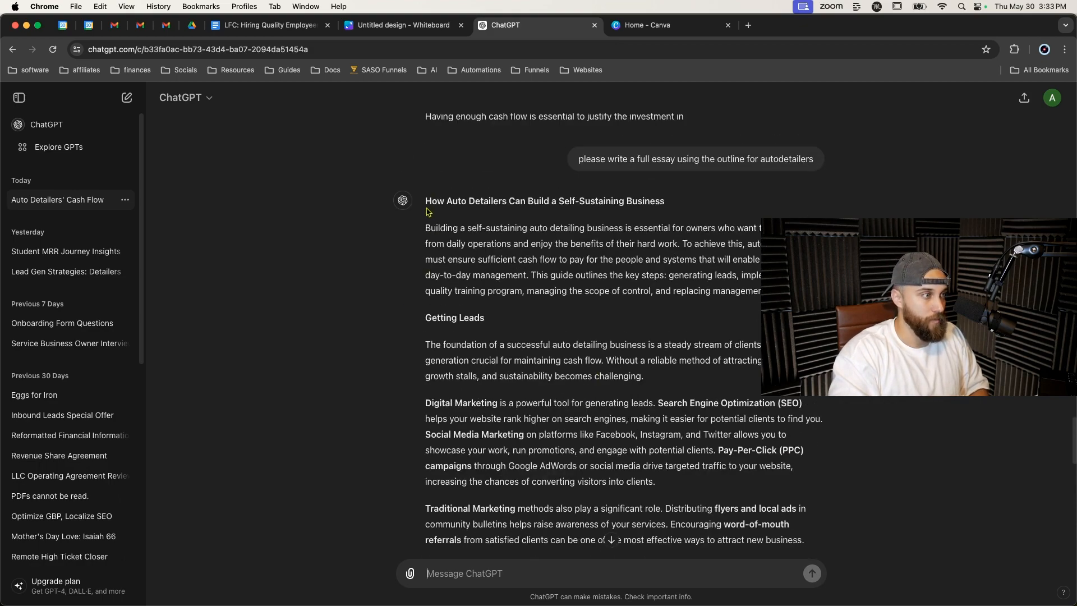
Paste ChatGPT's full auto detailer essay into the document below the thesis paragraph.
left_click_drag(426, 226, 486, 253)
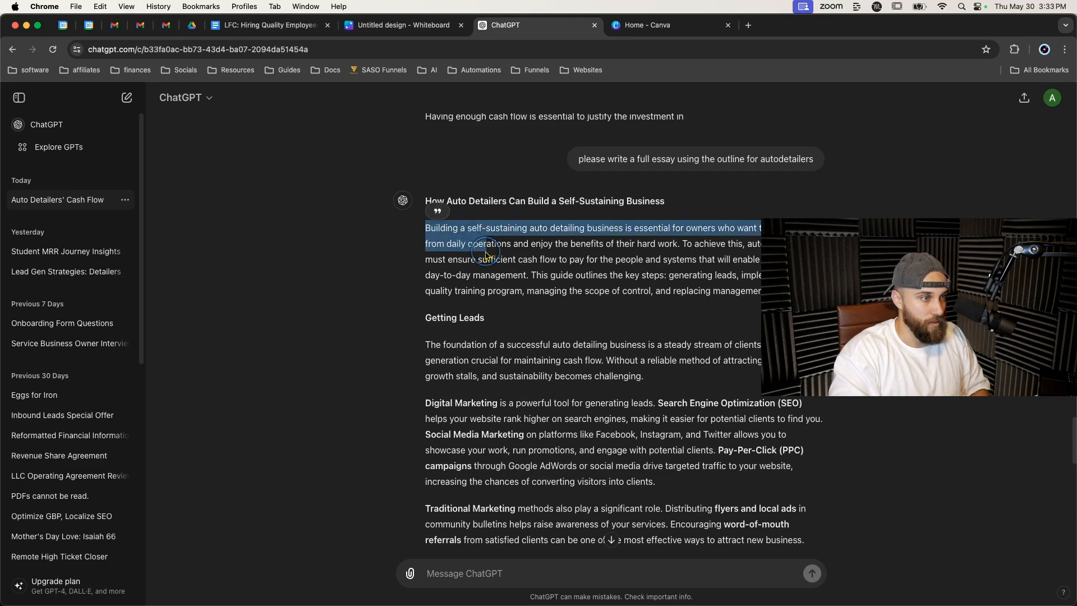
left_click(426, 278)
left_click_drag(423, 226, 530, 292)
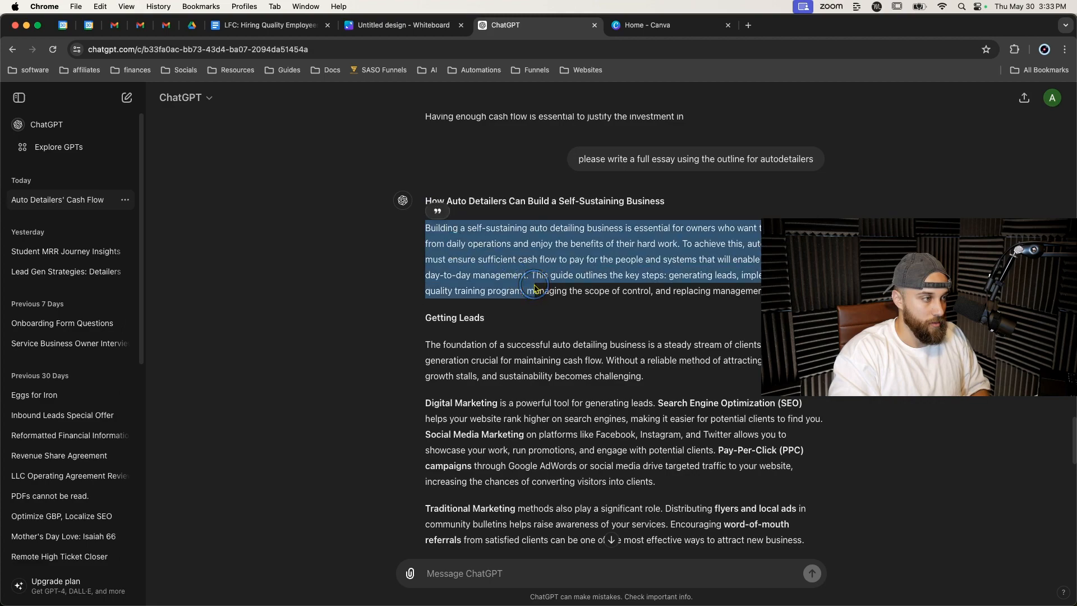
scroll(533, 291, "down", 13)
scroll(533, 289, "down", 5)
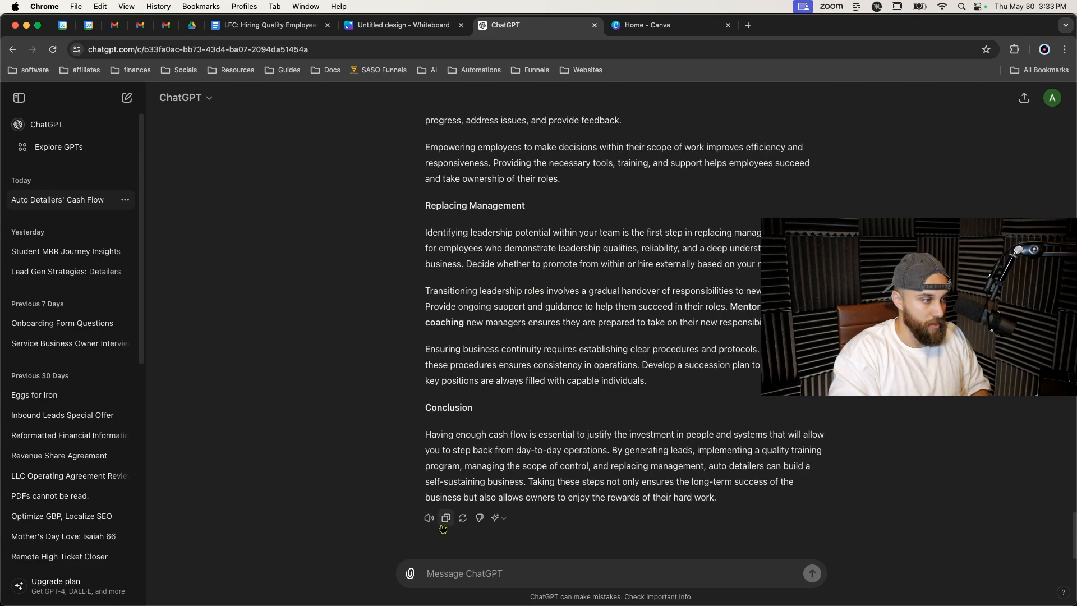
left_click(280, 26)
left_click(591, 321)
key("Return")
key("Return")
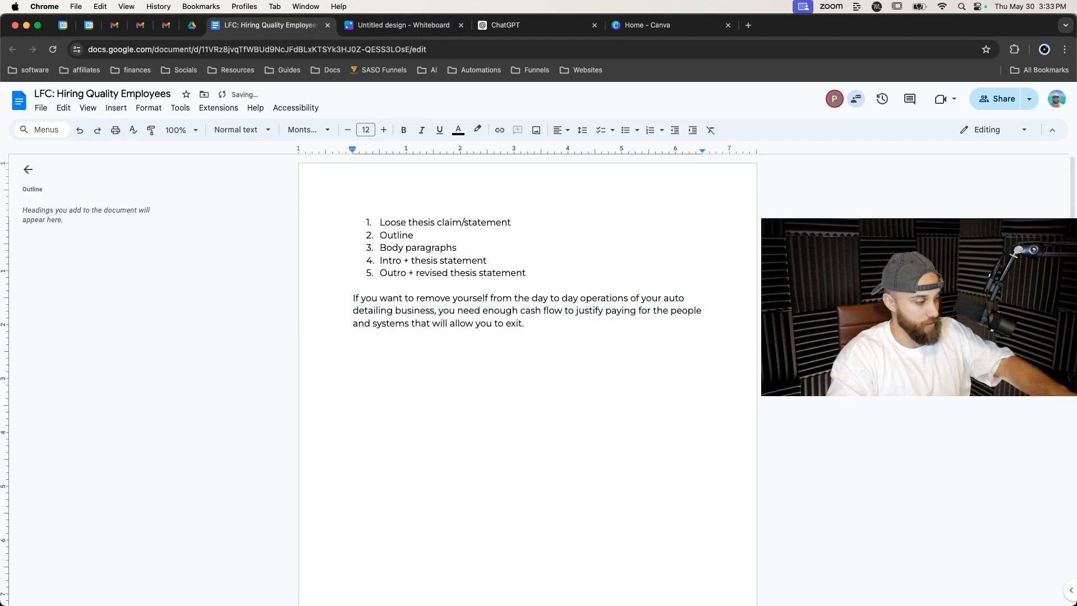
key("super+v")
Review the pasted essay against the process list, highlighting the Body paragraphs step.
scroll(579, 318, "up", 15)
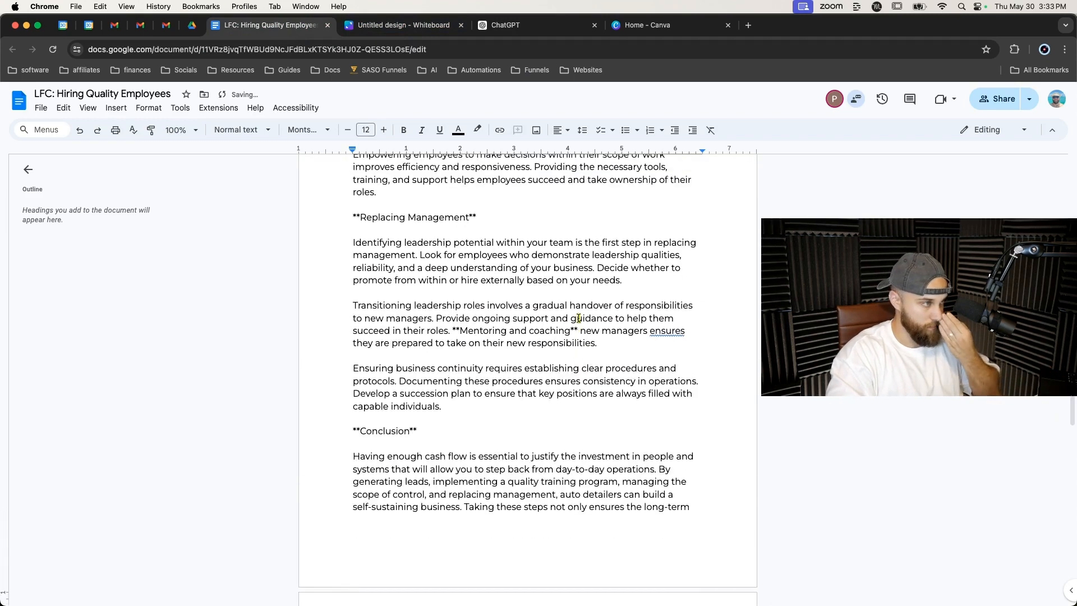
scroll(578, 318, "up", 15)
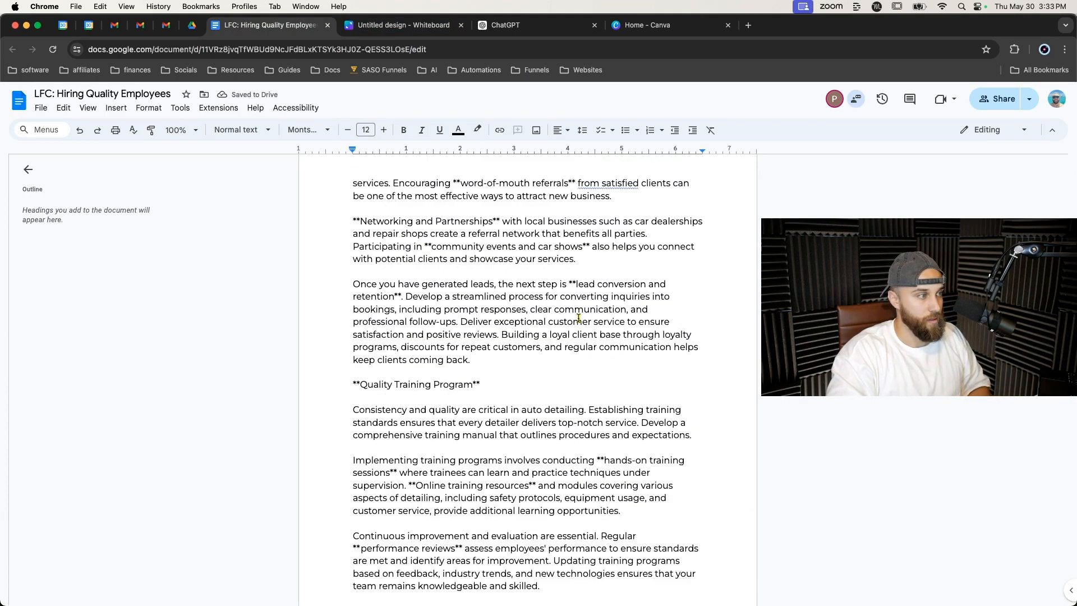
scroll(473, 333, "up", 3)
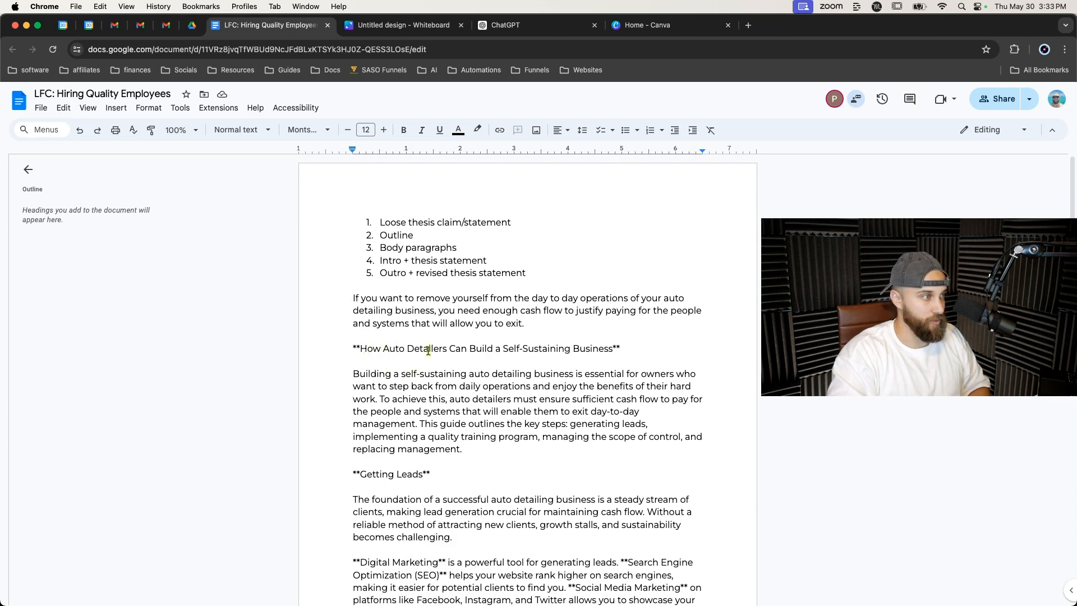
left_click_drag(381, 248, 529, 274)
left_click(524, 254)
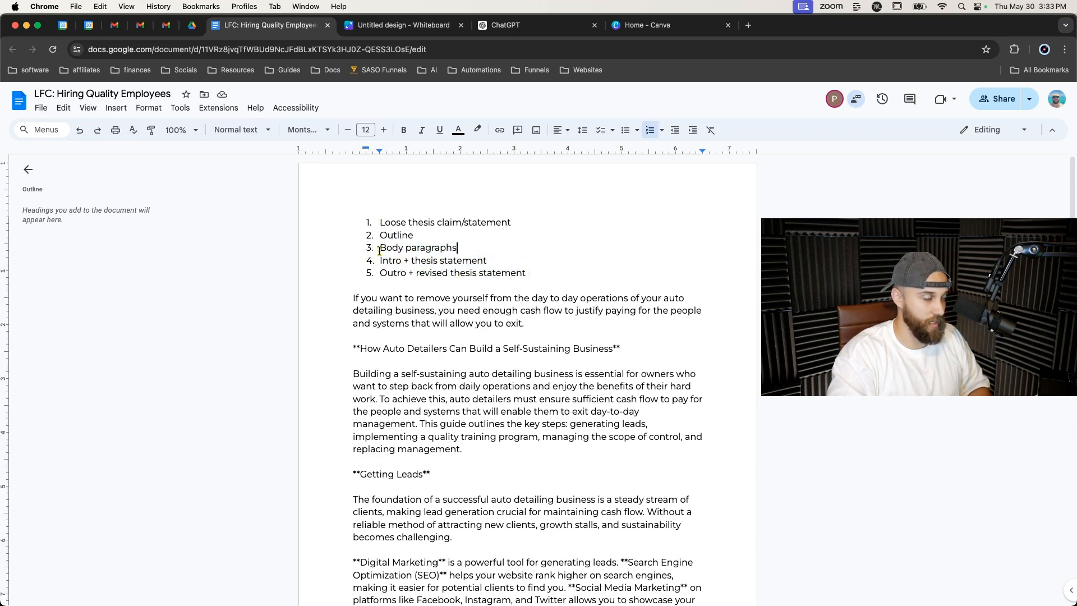
left_click_drag(379, 251, 464, 247)
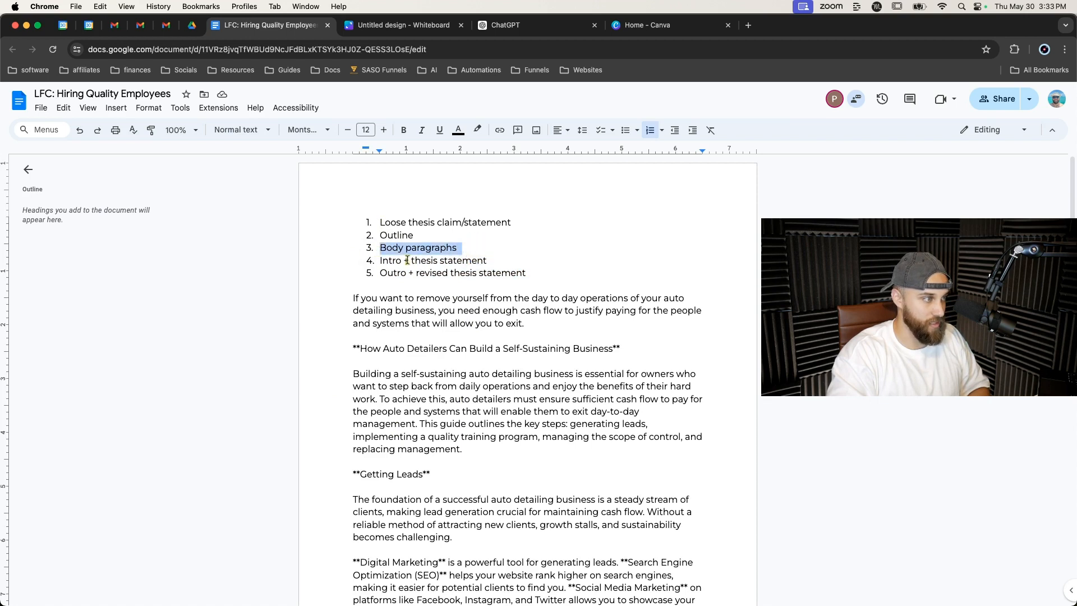
scroll(413, 279, "down", 3)
scroll(397, 302, "down", 1)
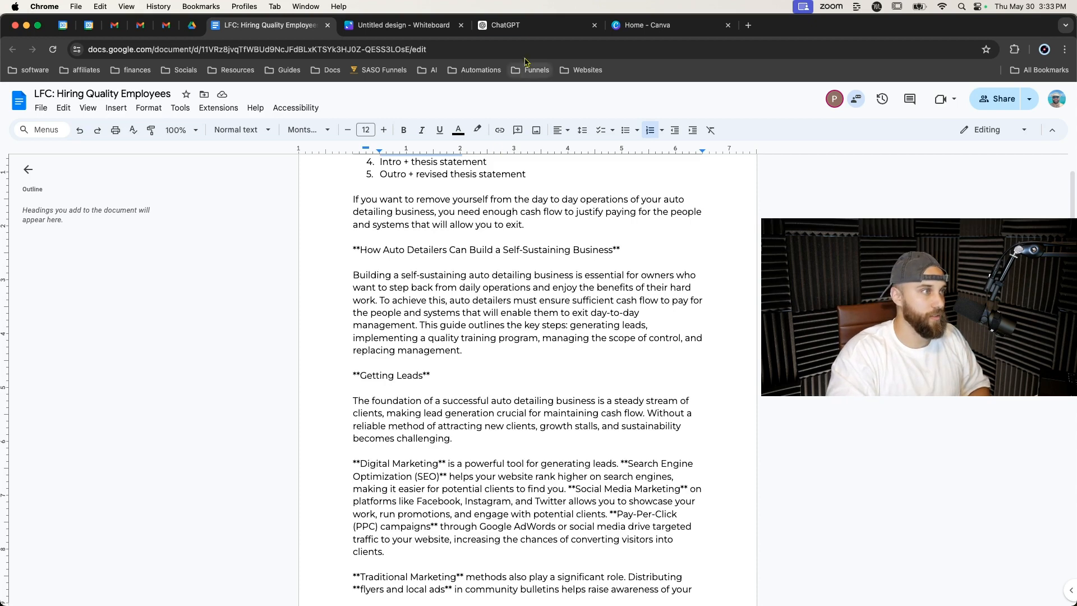
Ask ChatGPT to rewrite this in an 8th grade reading level.
left_click(527, 26)
left_click(539, 584)
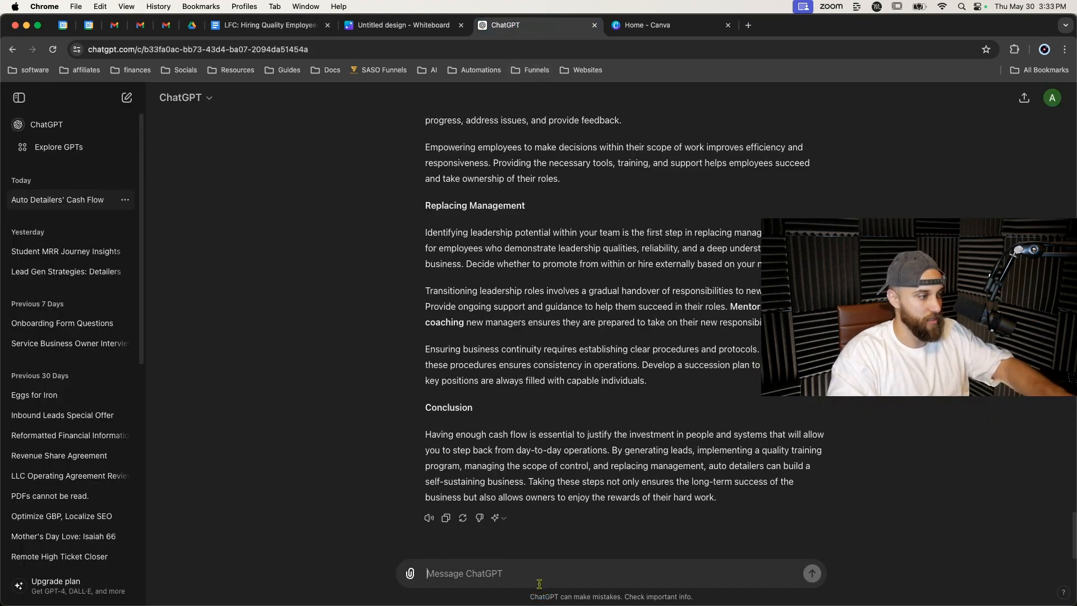
type("rewrite this in an 8th")
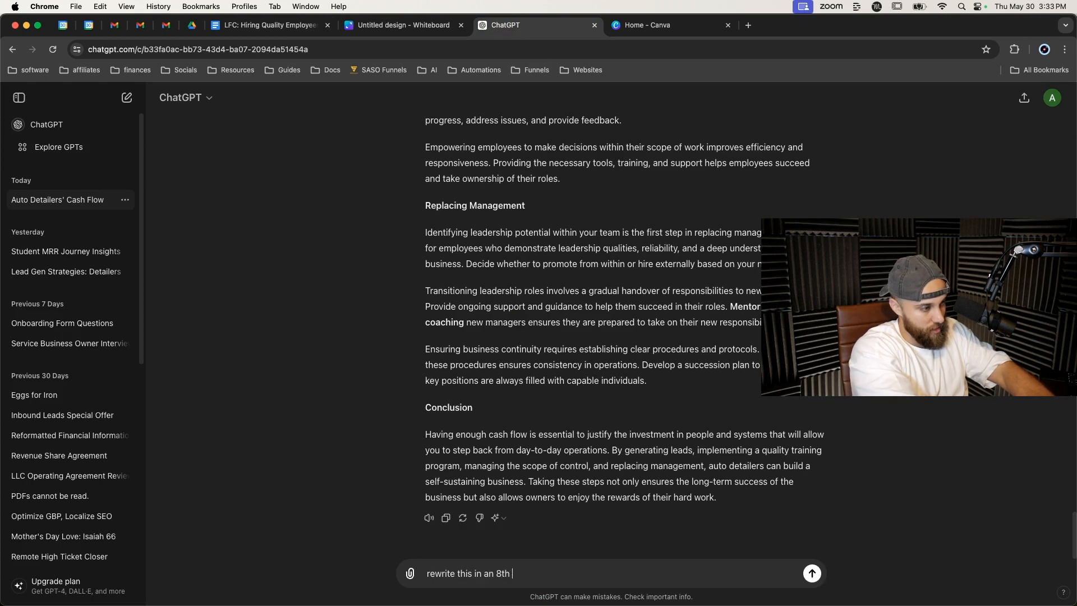
type("grade reading level")
key("Return")
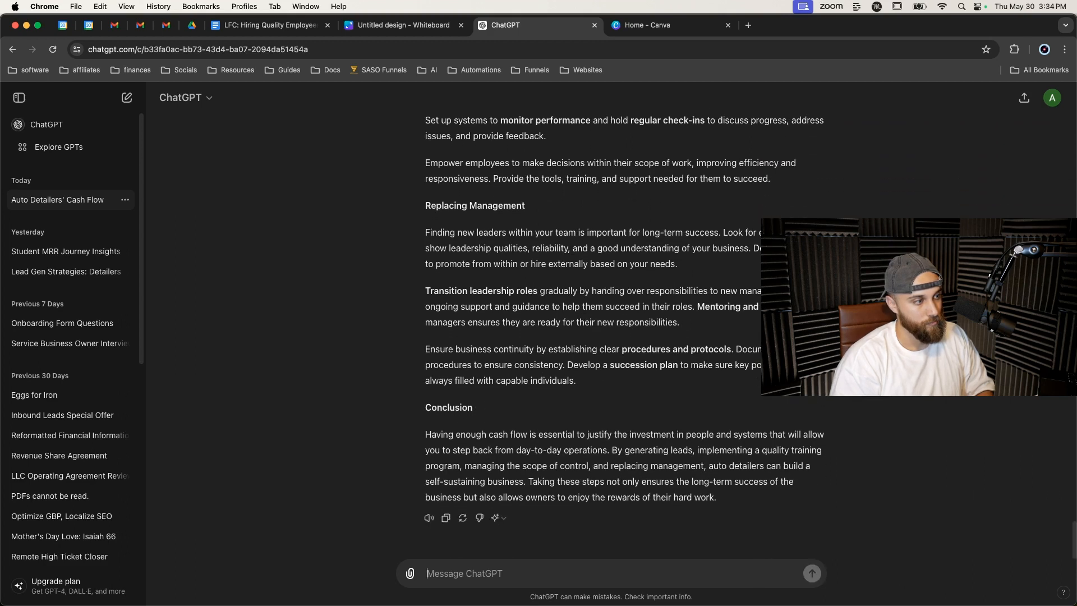
Copy the rewritten essay and replace the earlier pasted essay in the document with it.
left_click(447, 518)
right_click(453, 69)
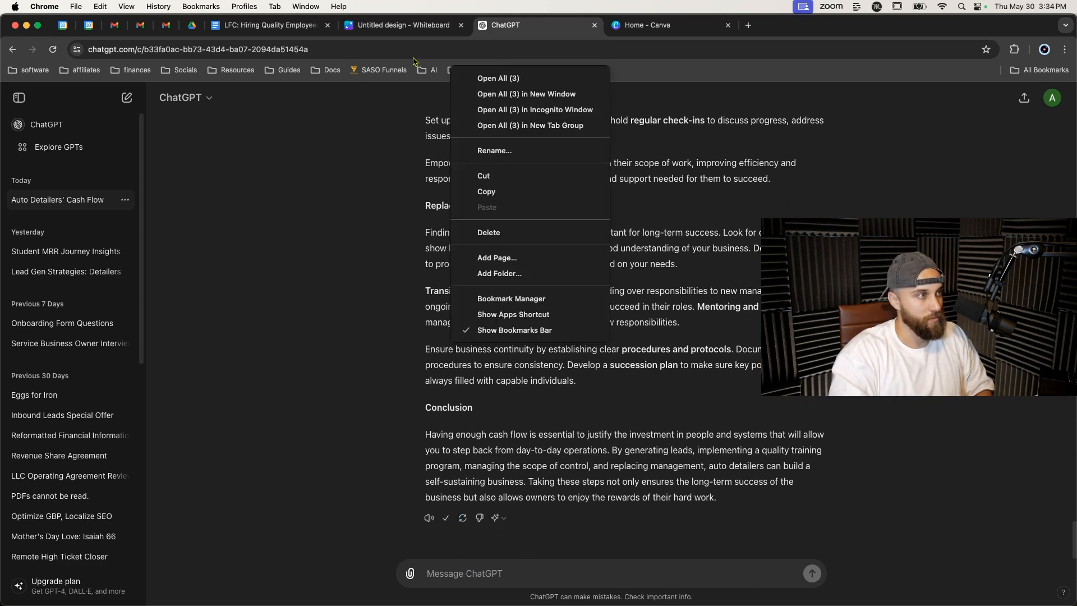
left_click(301, 31)
left_click(301, 28)
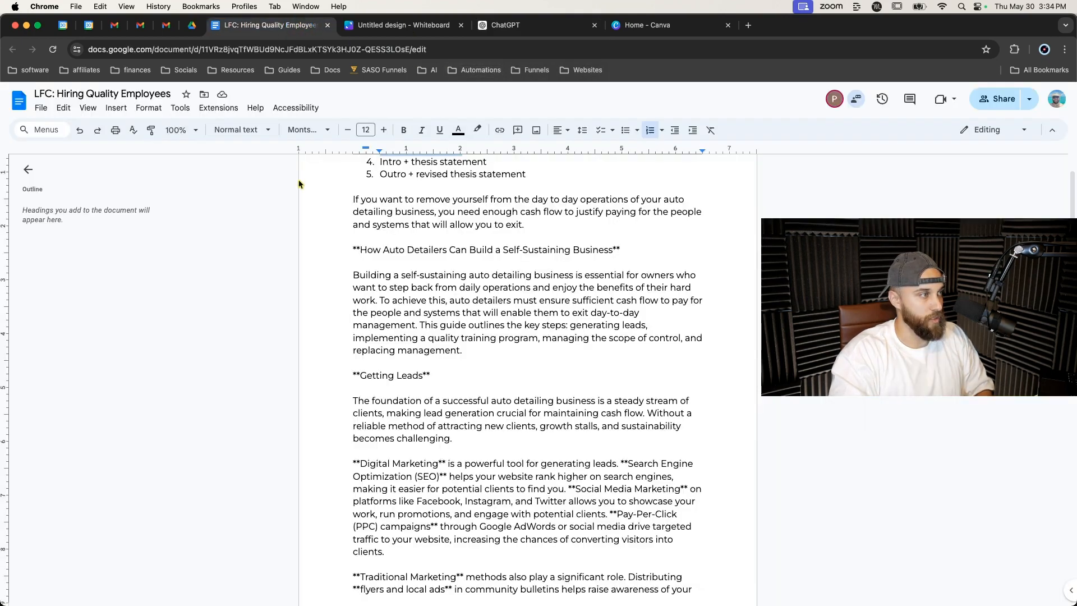
left_click(87, 132)
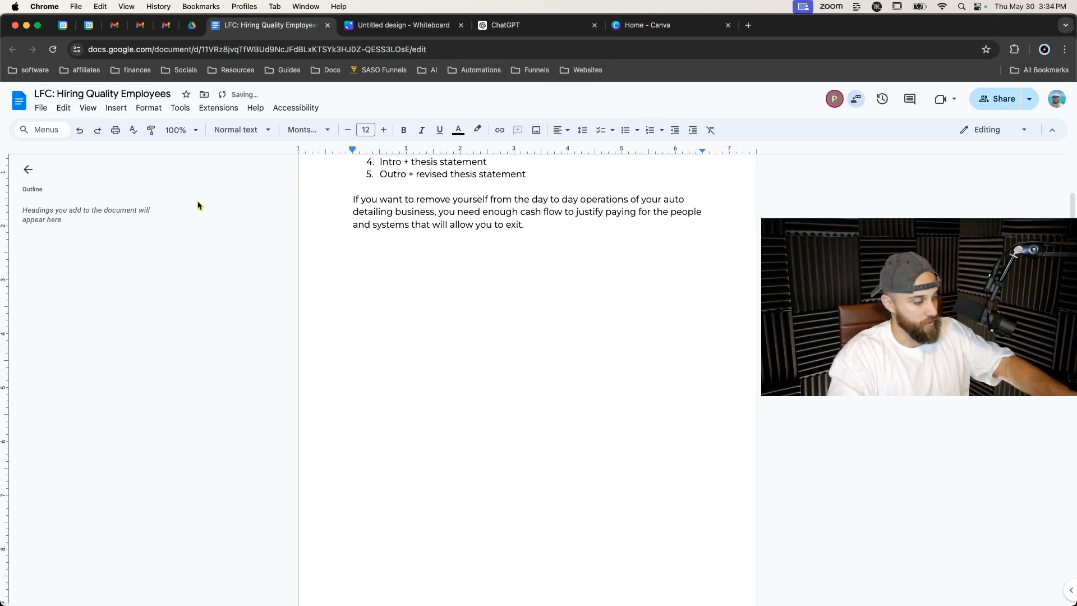
key("super+v")
Read through the rewritten introduction and Getting Leads section in the document.
scroll(413, 266, "up", 6)
scroll(412, 266, "up", 15)
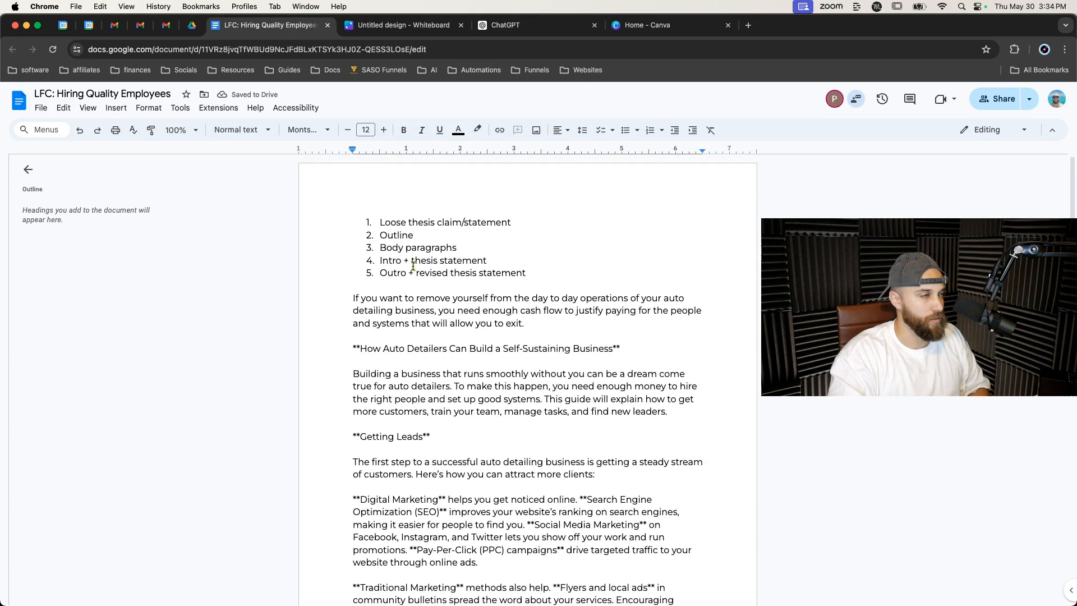
scroll(410, 350, "down", 2)
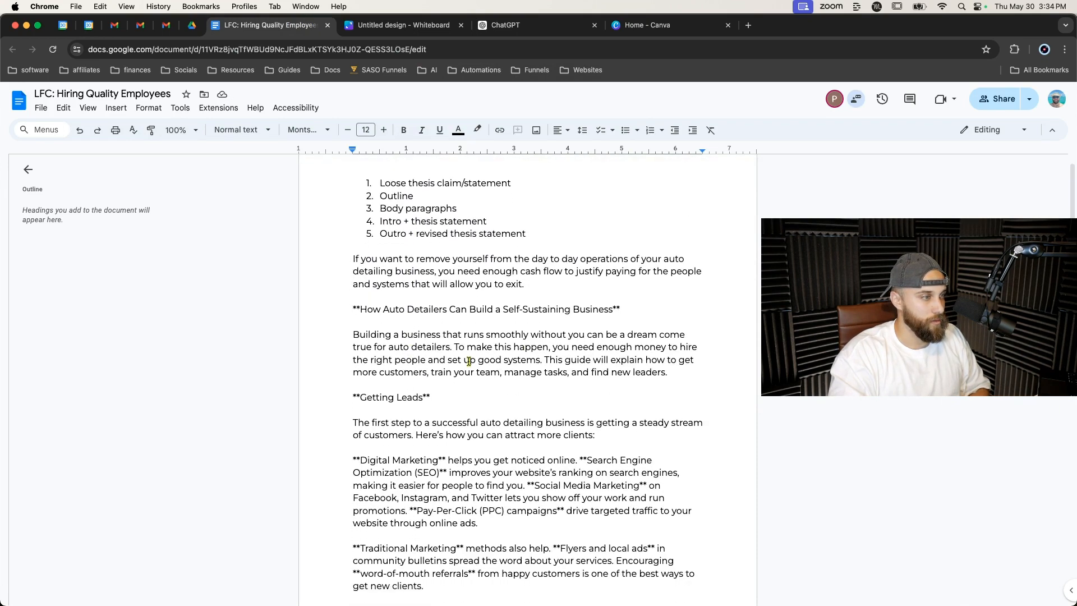
left_click_drag(353, 334, 670, 368)
left_click(623, 372)
scroll(532, 355, "down", 3)
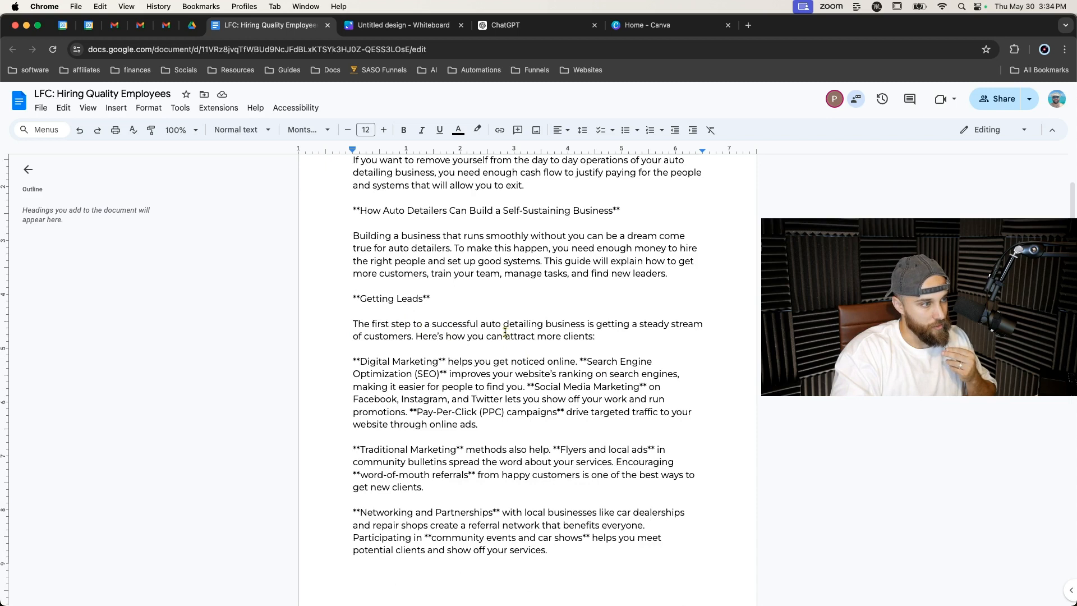
scroll(505, 332, "down", 1)
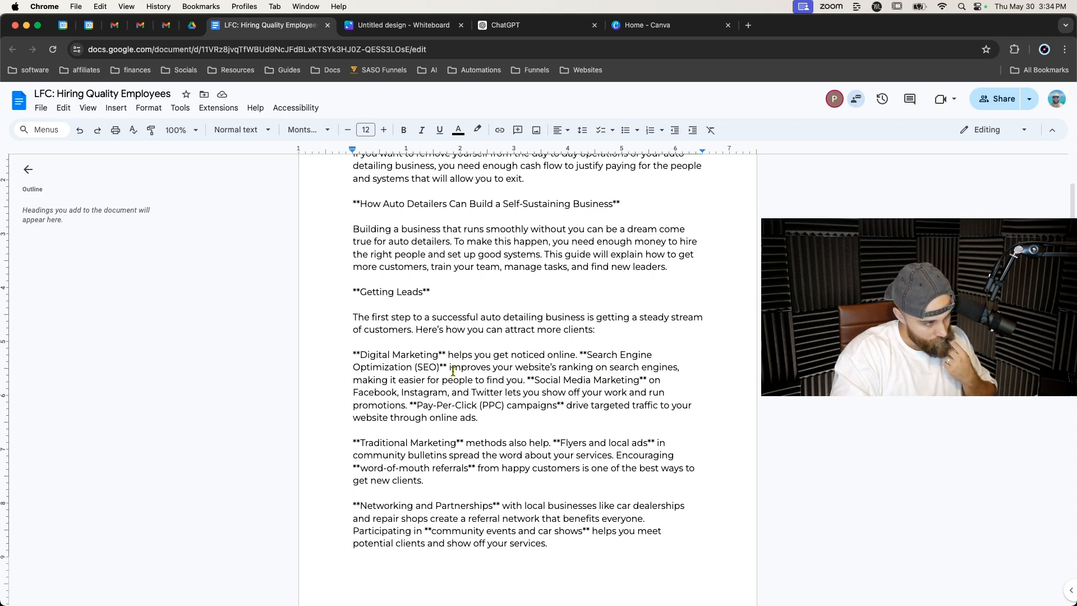
Scroll through ChatGPT's original essay to compare it with the rewrite.
left_click(505, 25)
scroll(377, 312, "up", 3)
scroll(377, 319, "down", 5)
scroll(377, 319, "up", 10)
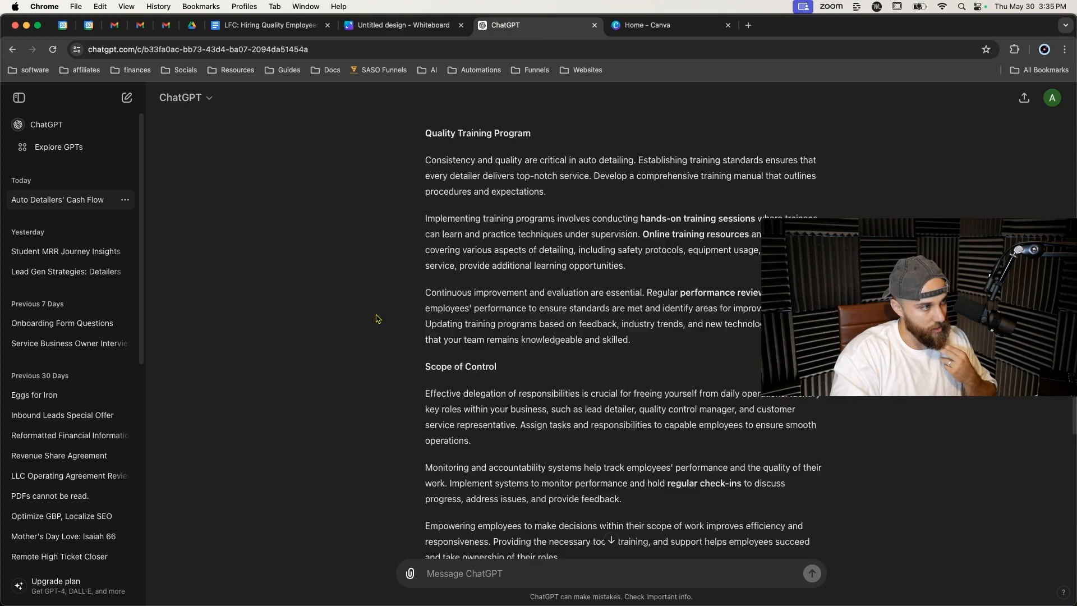
scroll(377, 319, "up", 8)
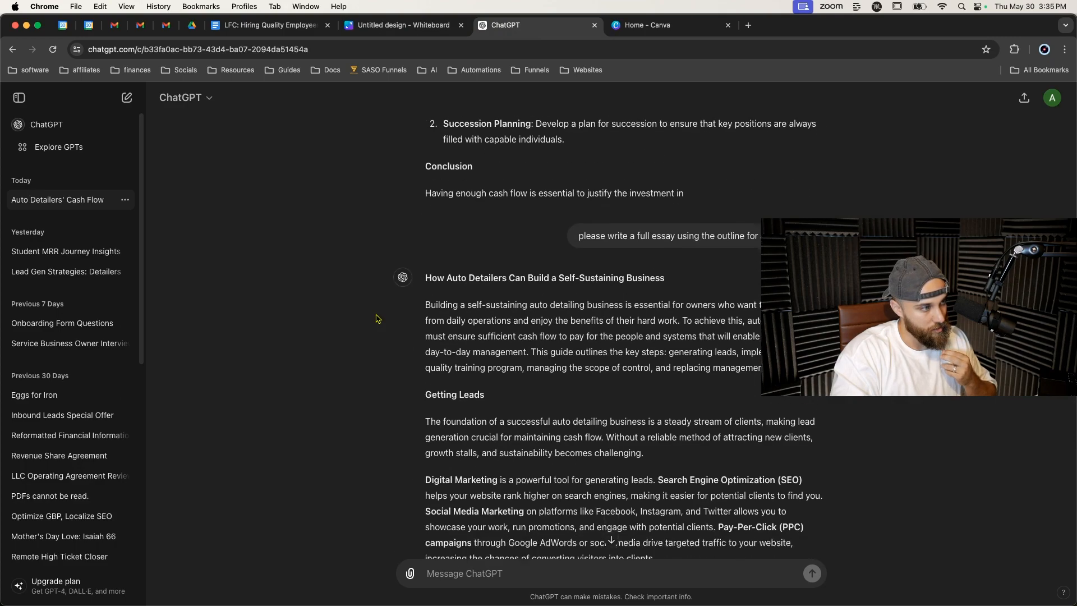
scroll(377, 319, "down", 5)
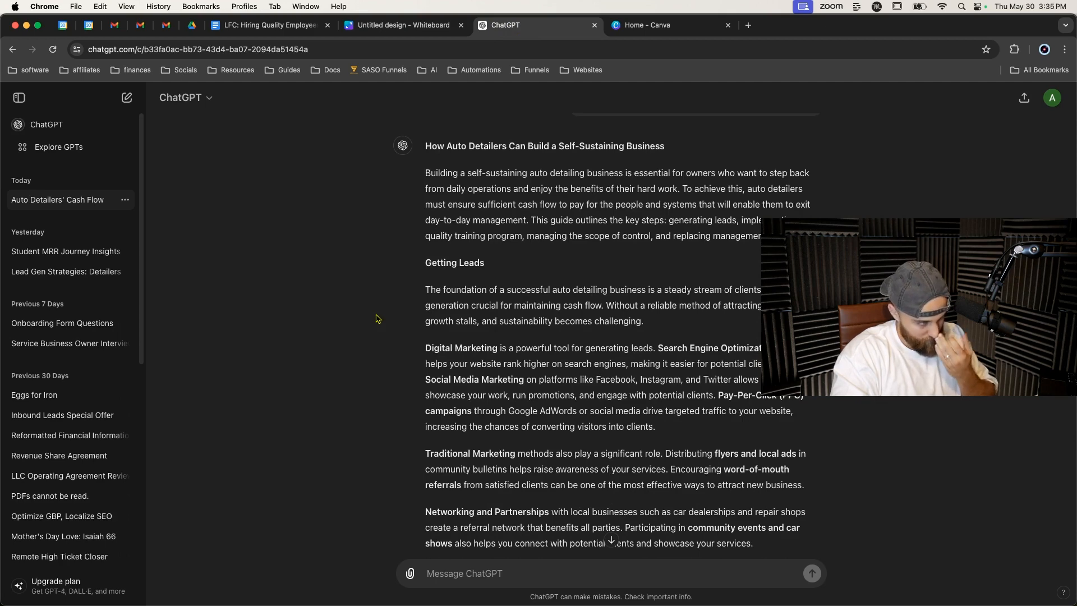
Remove every asterisk from the document with Find and replace, then select the essay's title line.
left_click(263, 25)
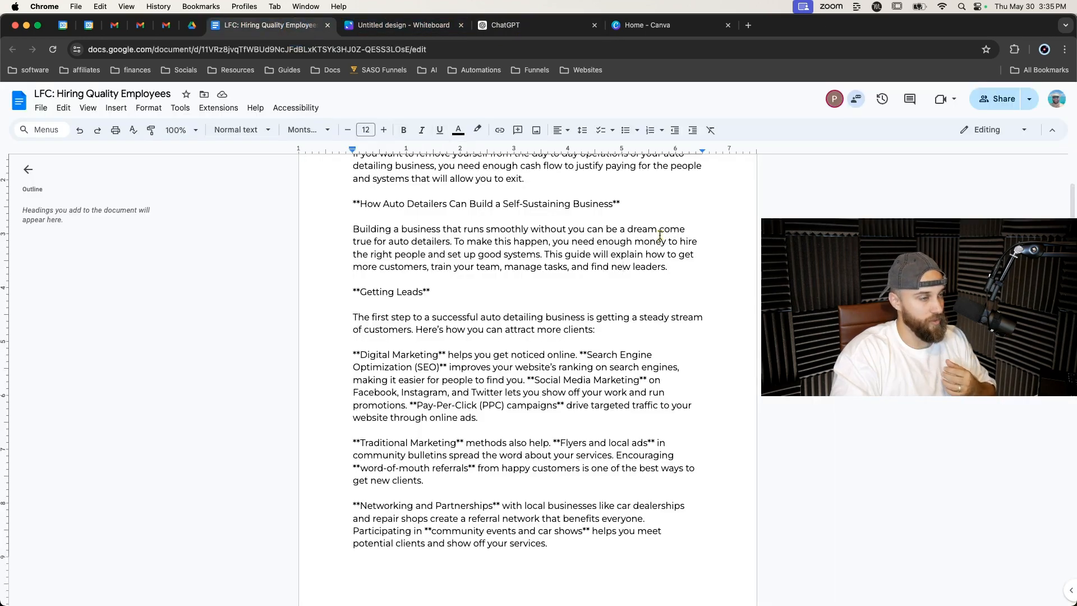
key("super+f")
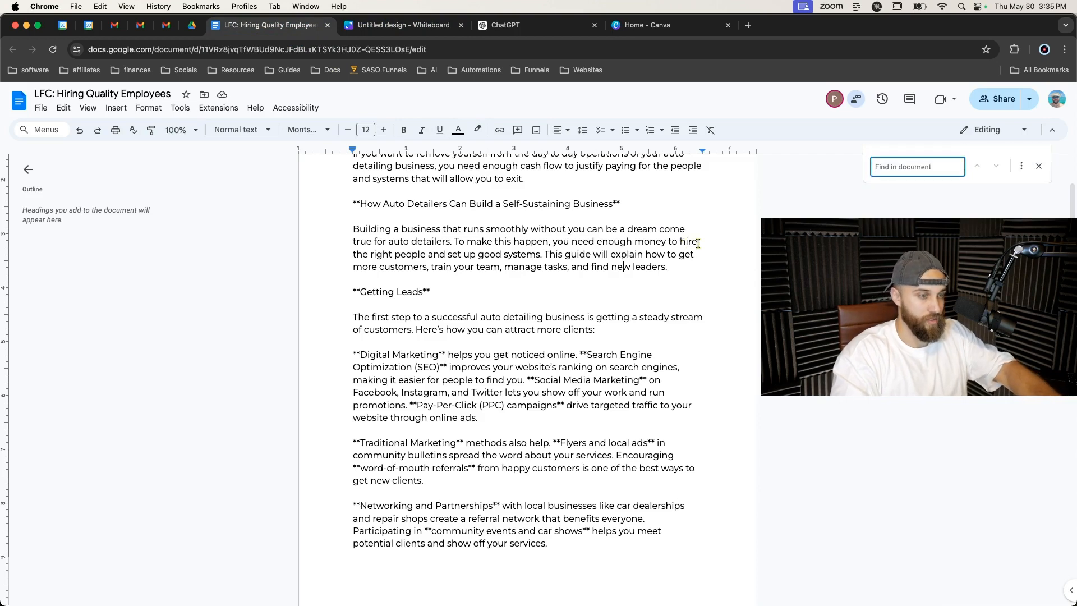
type("*")
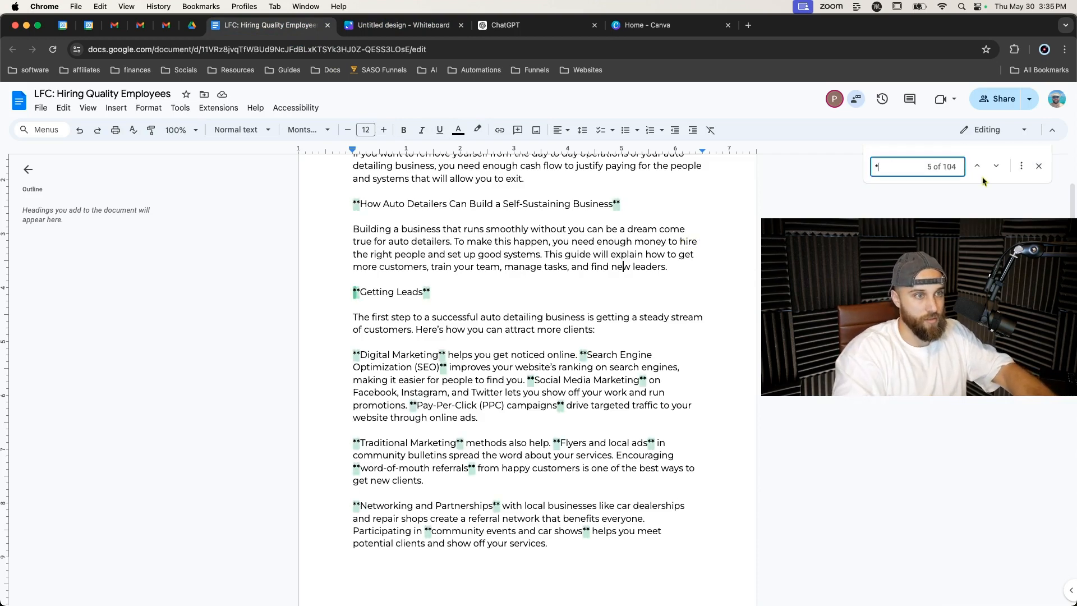
left_click(1016, 166)
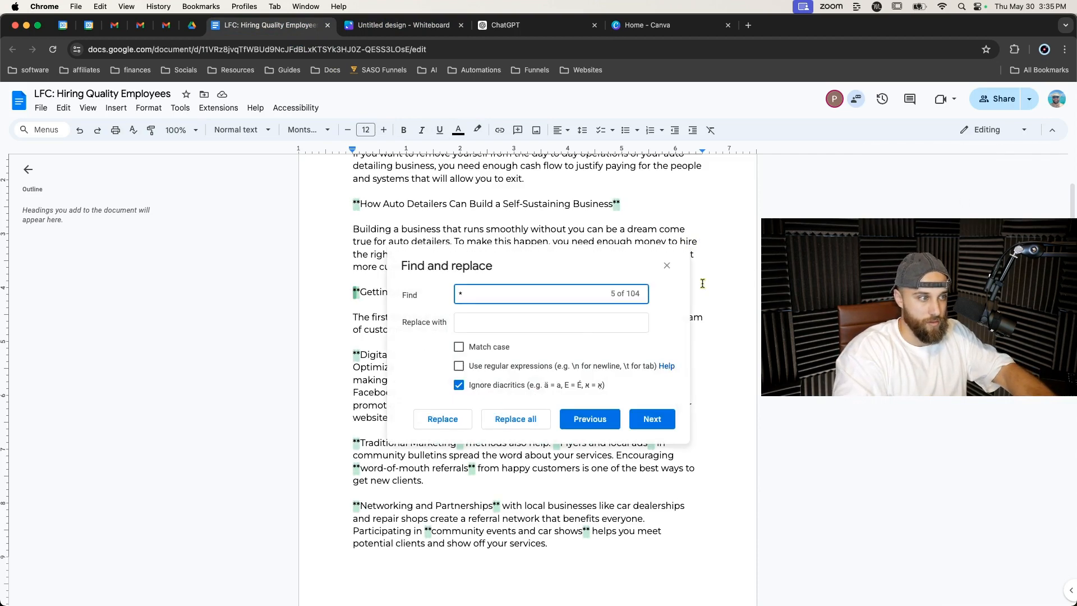
left_click(561, 325)
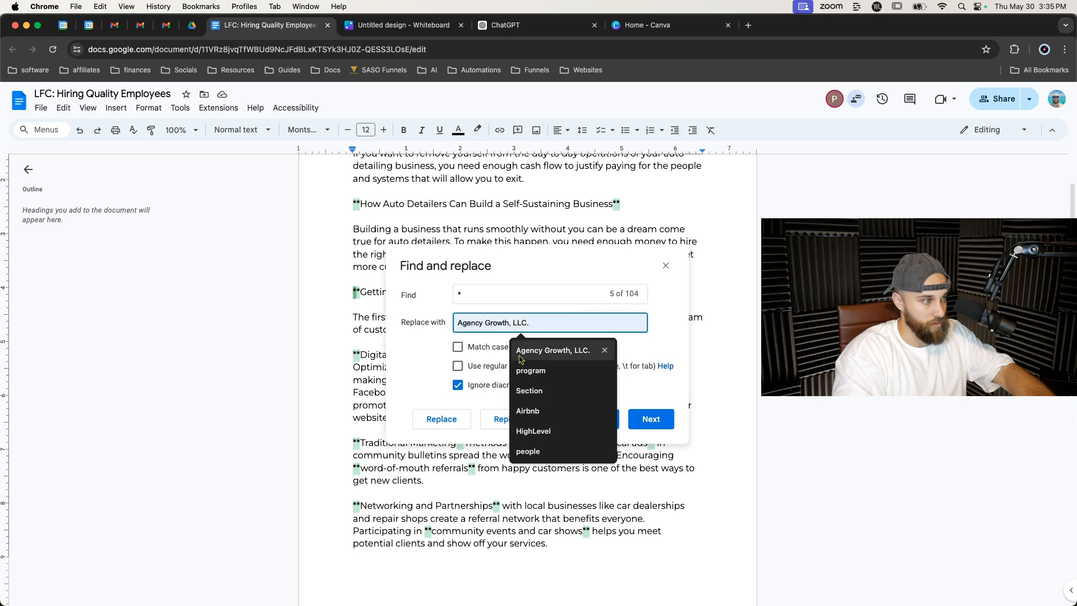
left_click(627, 344)
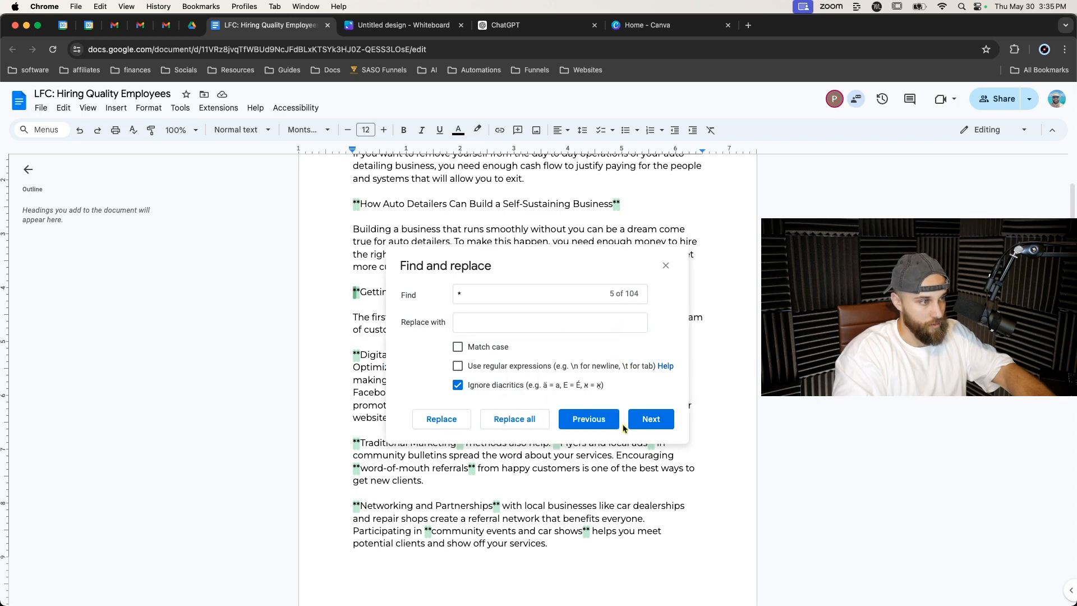
left_click(519, 422)
left_click(665, 266)
scroll(626, 287, "up", 10)
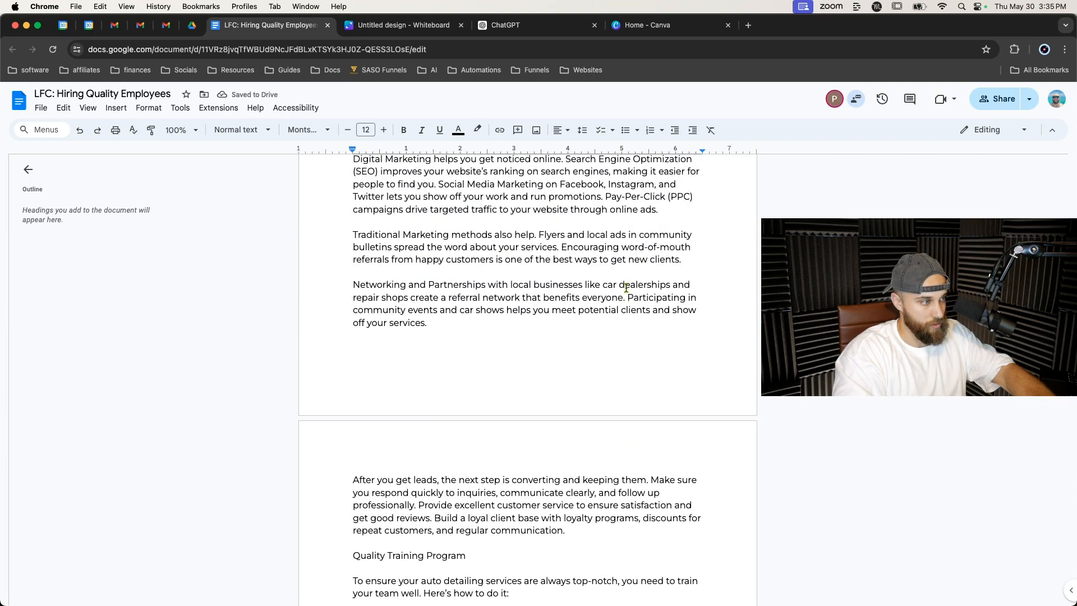
scroll(627, 287, "up", 6)
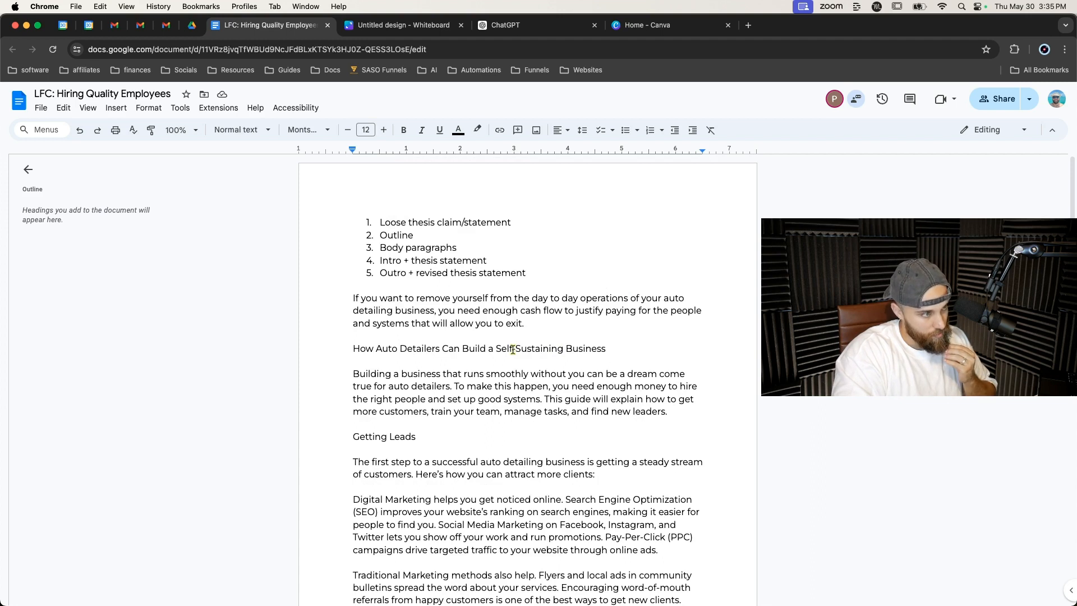
triple_click(395, 348)
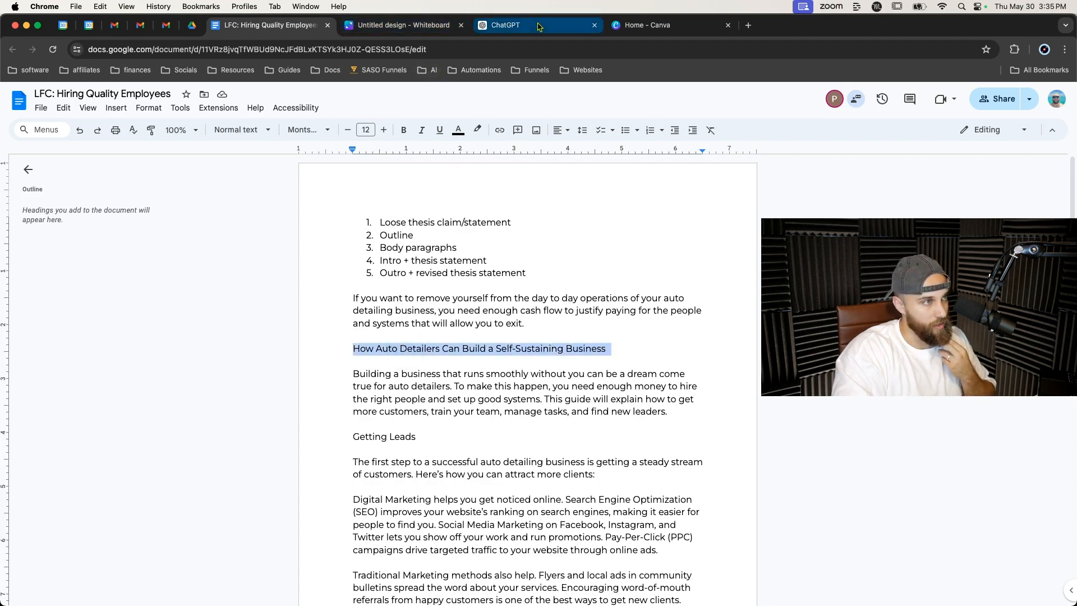
Open the bookmarked 100+ Persuasive Copywriting Formulas page and browse its headline formulas.
left_click(616, 28)
left_click(326, 69)
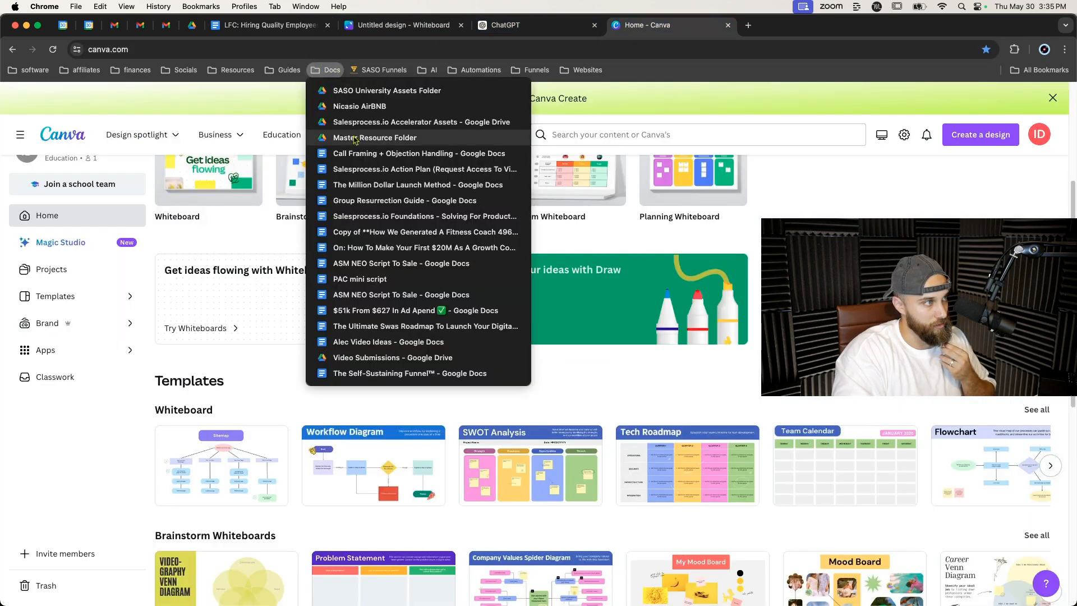
mouse_move(290, 73)
left_click(319, 139)
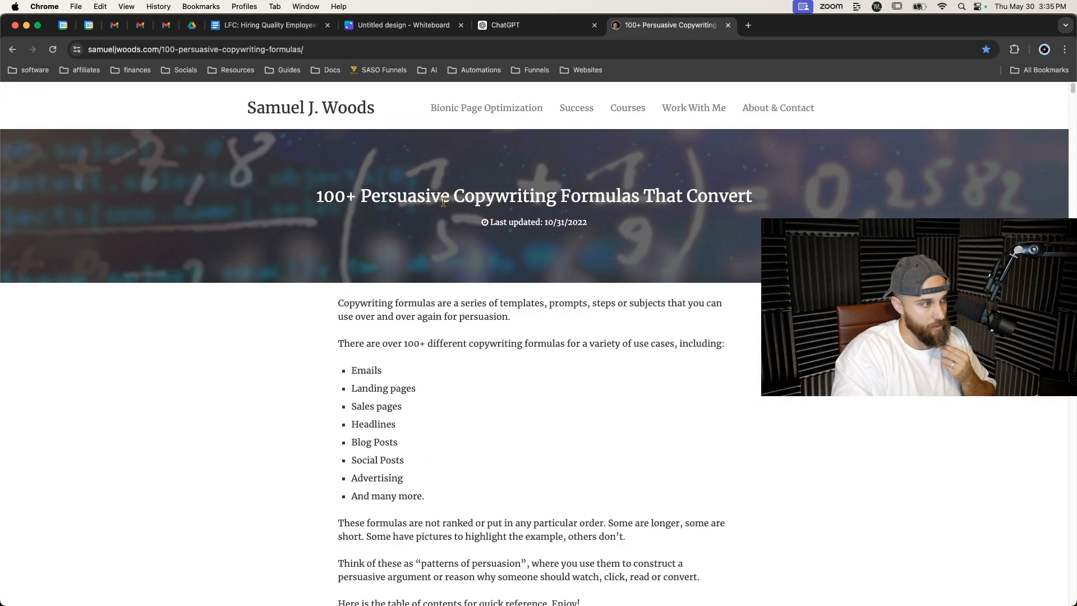
scroll(428, 337, "down", 5)
scroll(428, 337, "down", 15)
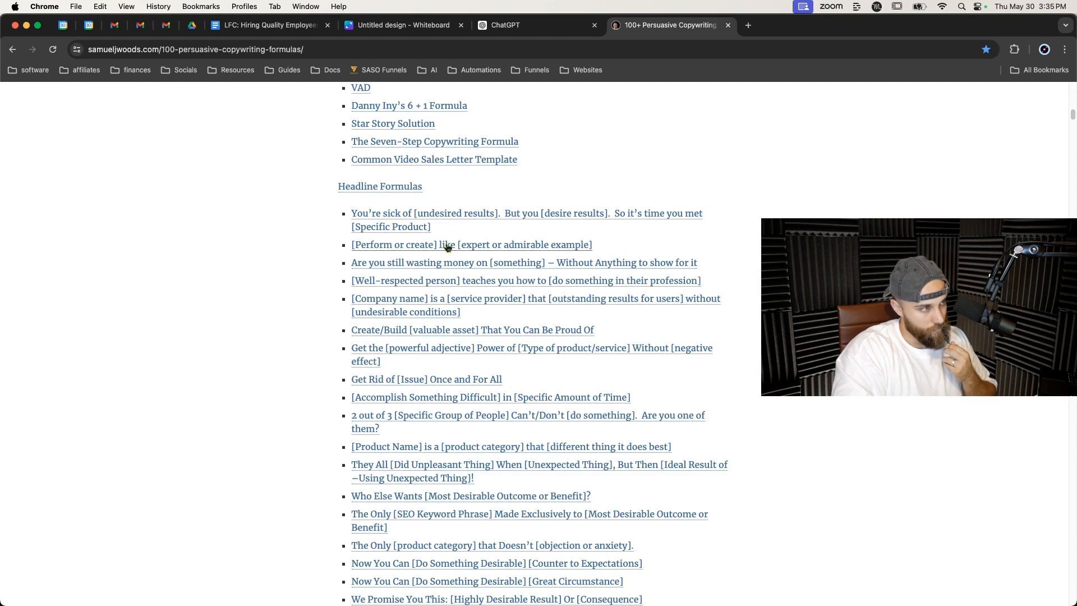
Scroll further through the headline formulas list for title ideas.
scroll(449, 252, "down", 2)
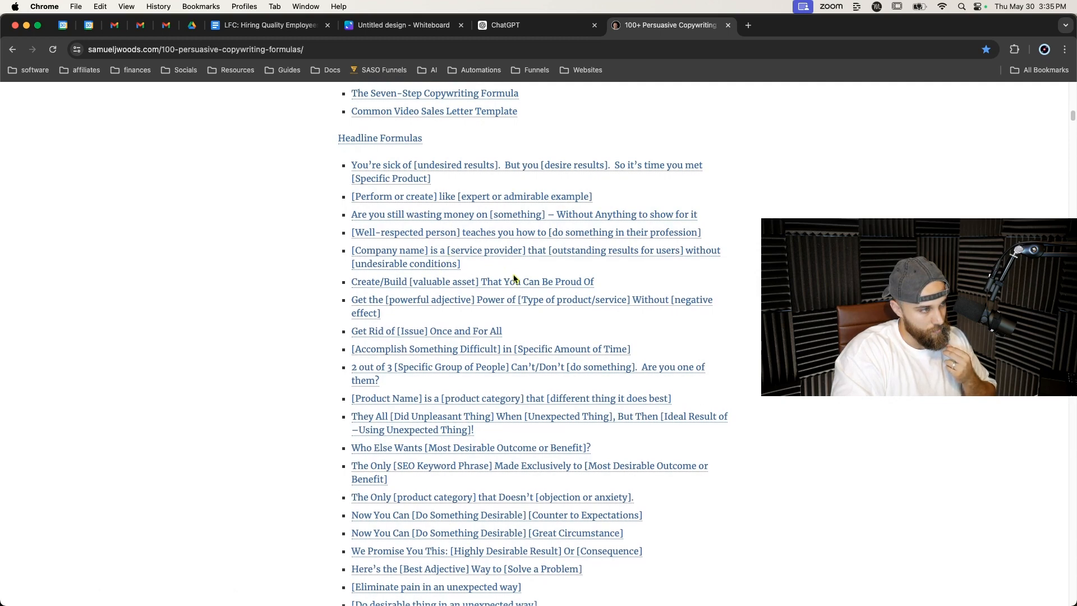
scroll(514, 278, "down", 2)
scroll(513, 278, "down", 2)
scroll(514, 279, "down", 1)
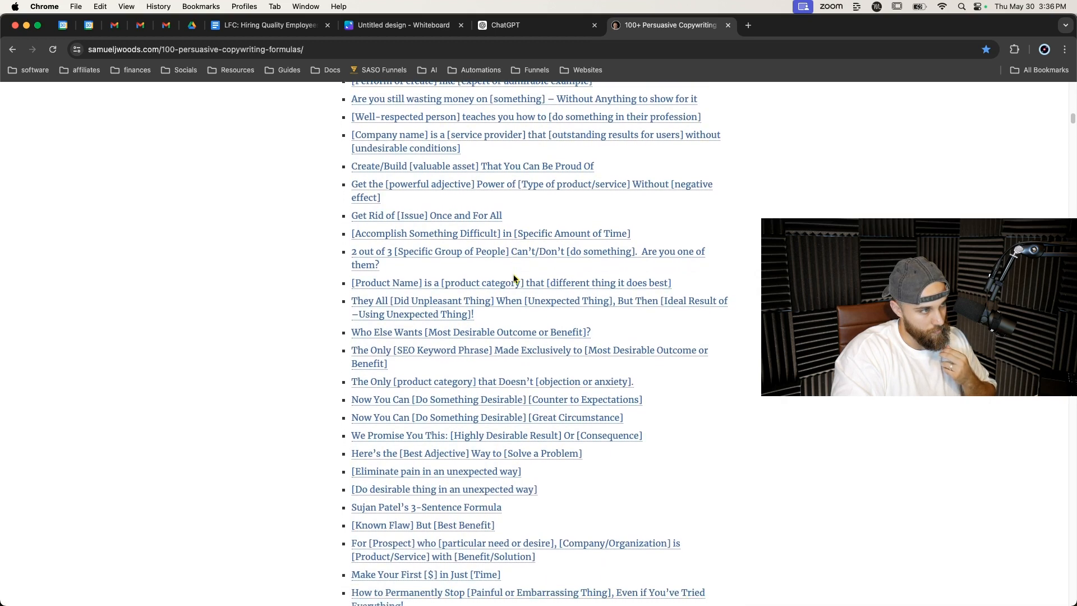
scroll(514, 278, "down", 1)
scroll(514, 278, "down", 1)
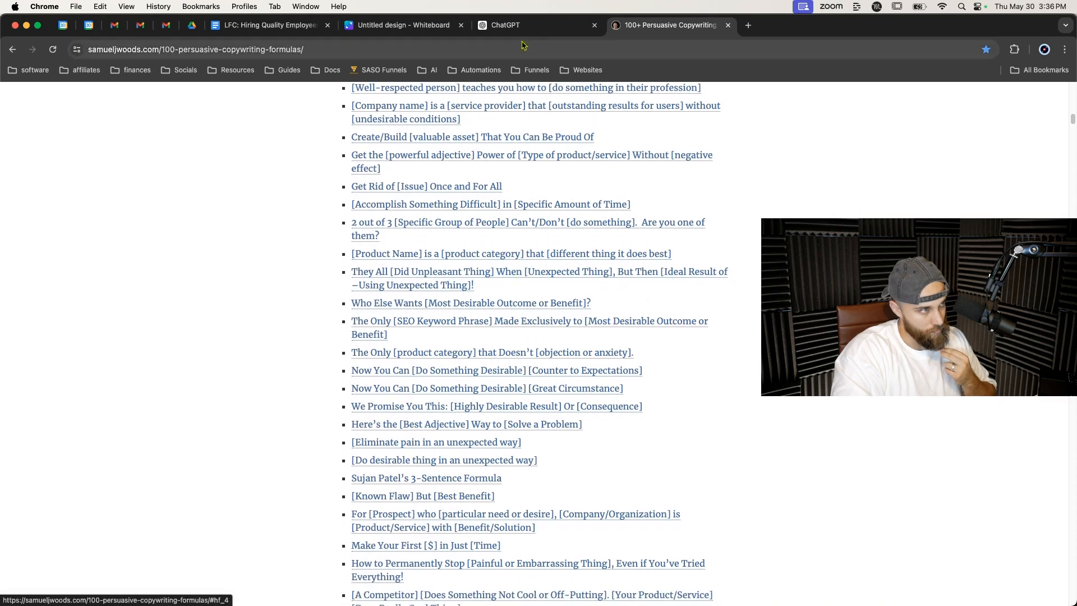
Replace the selected essay title line with a 'Title options' heading and start a numbered list beneath it.
left_click(304, 28)
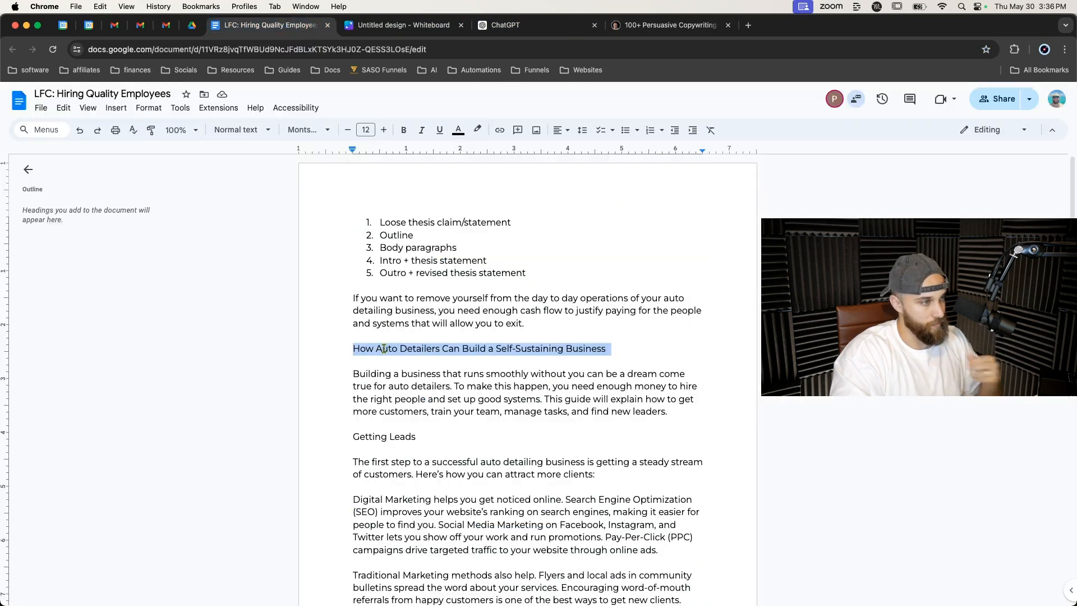
type("Title options")
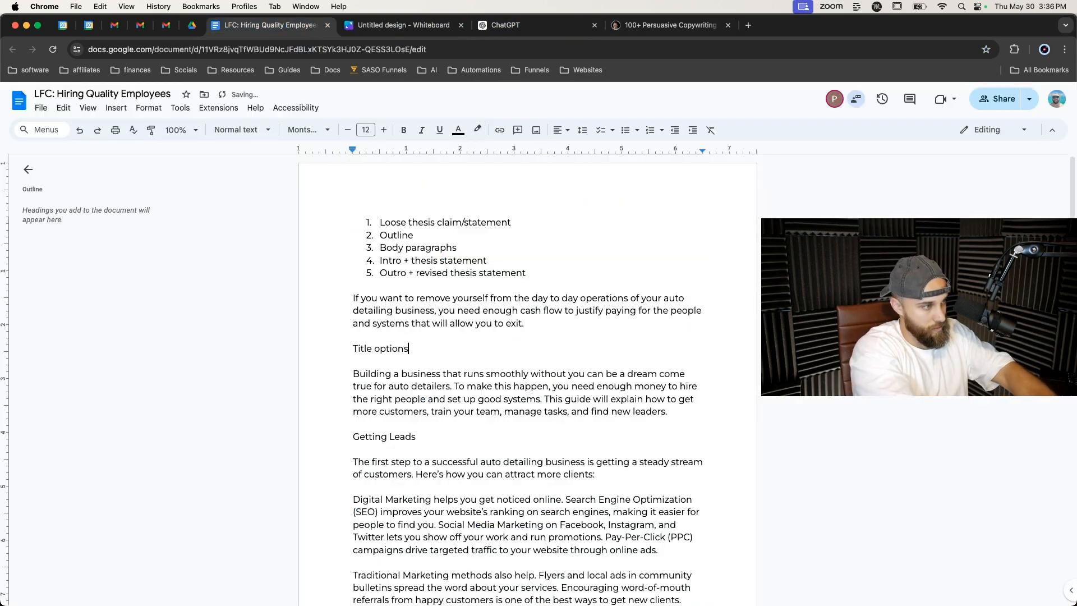
key("Return")
key("Tab")
key("BackSpace")
key("super+shift+7")
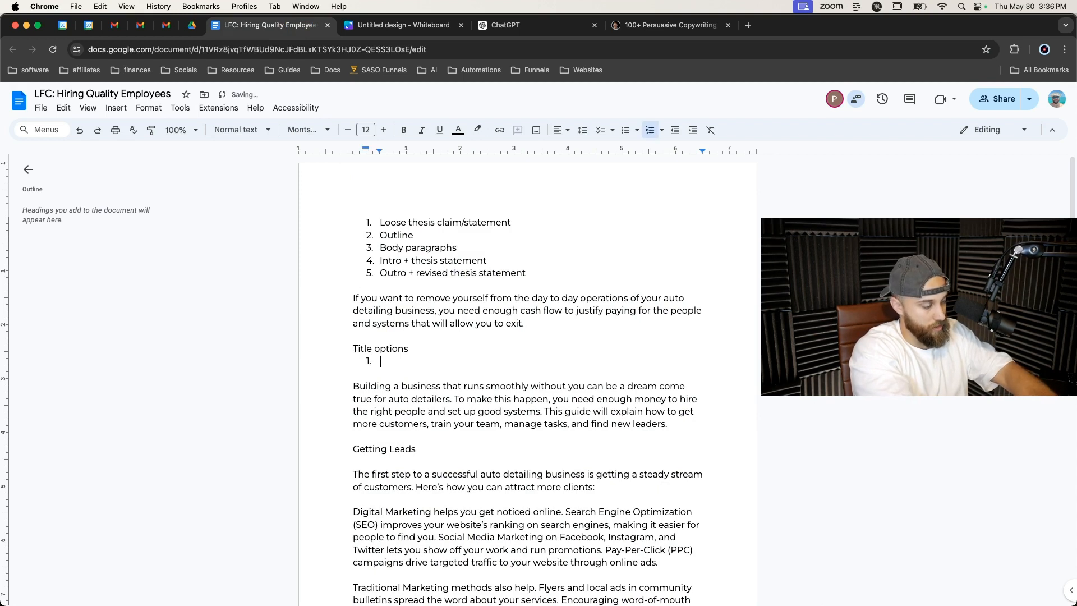
Enter the first title option 'Never work in your auto detailing business business again - 4 steps to automate and exit'.
type("How to")
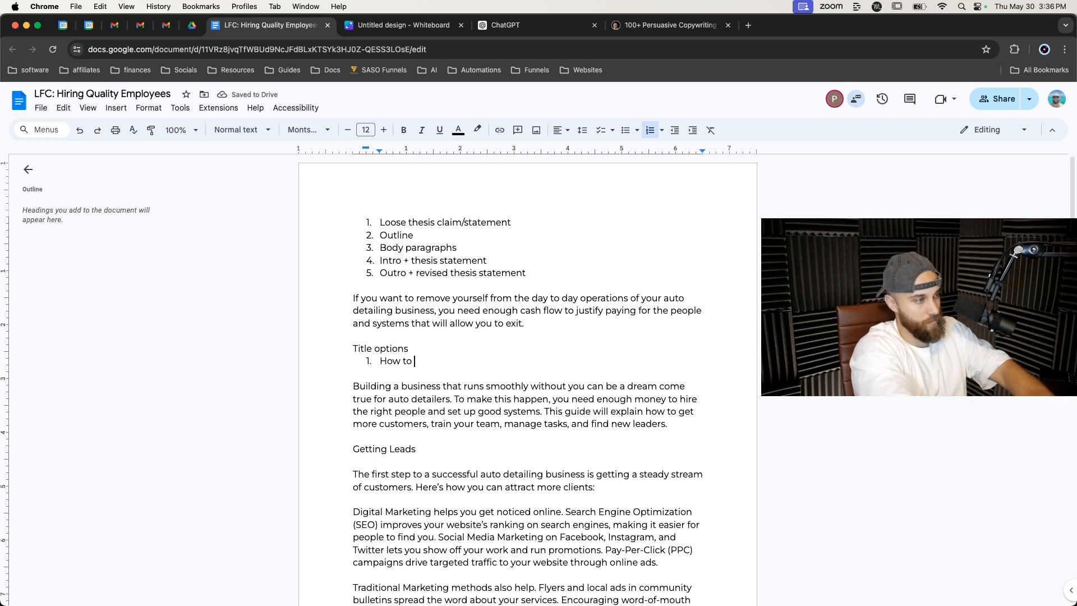
type(" re")
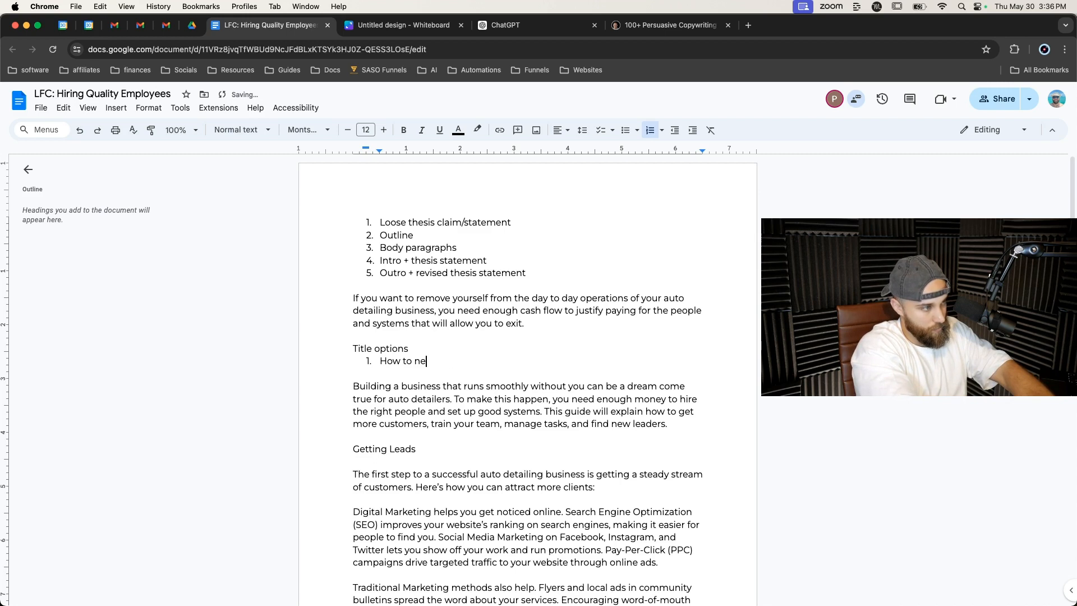
key("BackSpace")
key("BackSpace")
key("BackSpace")
type("Never work in your")
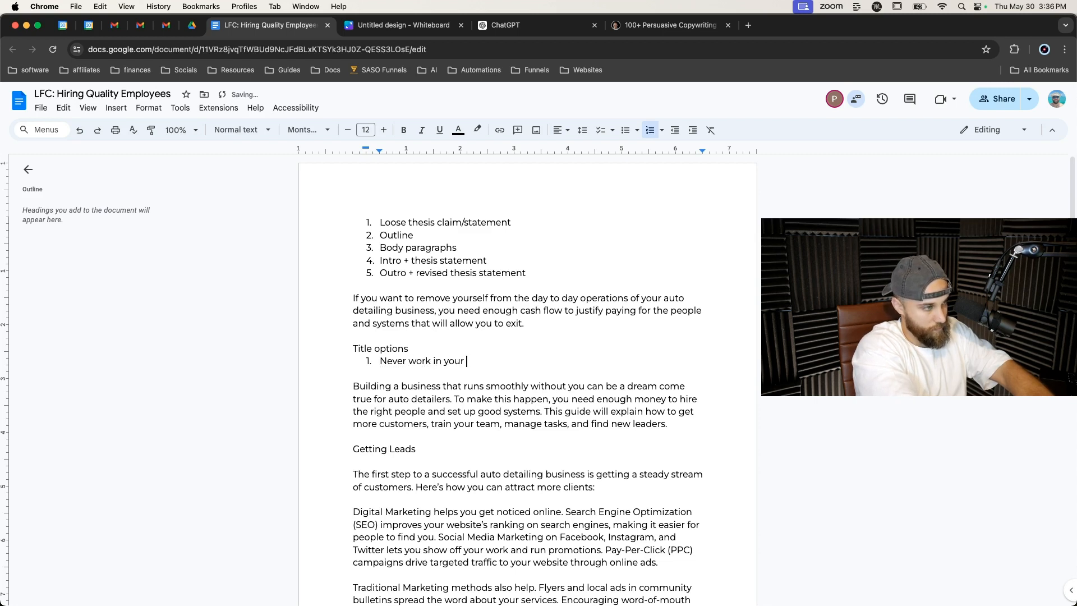
type(" auto detailin")
key("Tab")
type("bui")
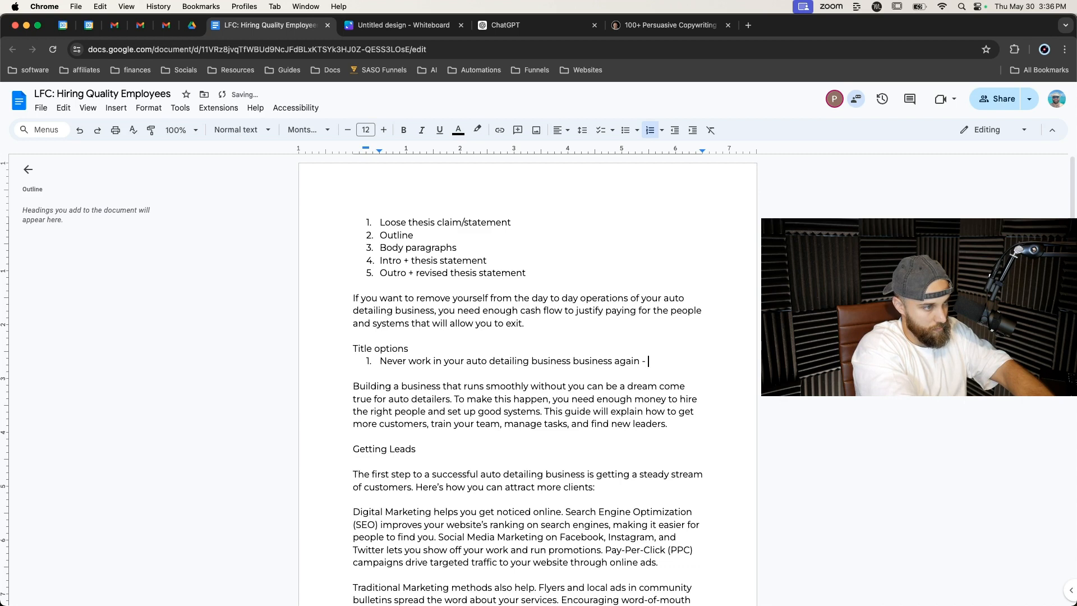
type("teps t")
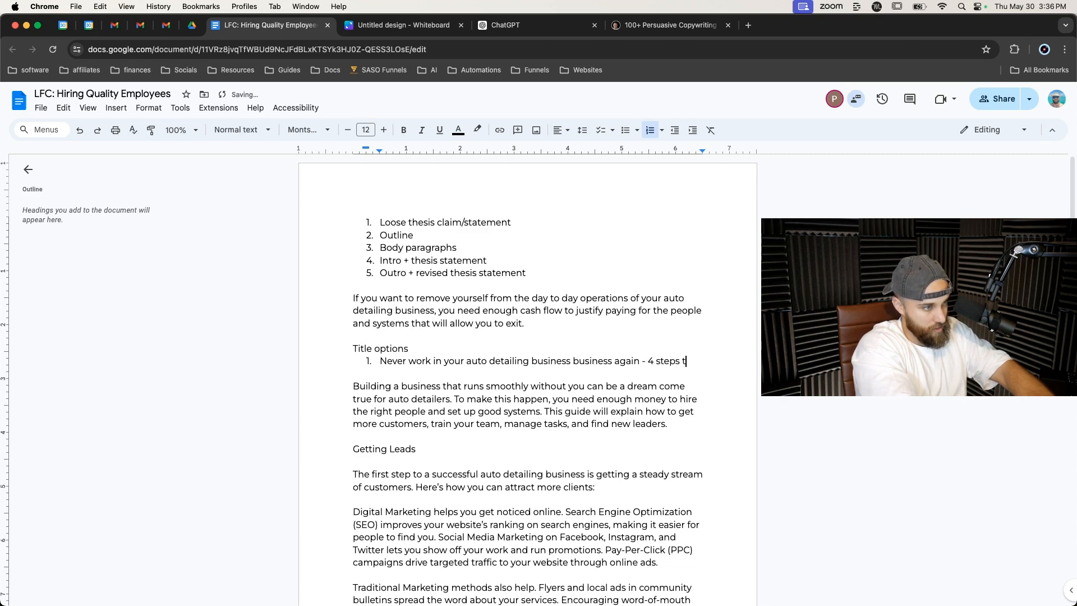
type("o automate and exit")
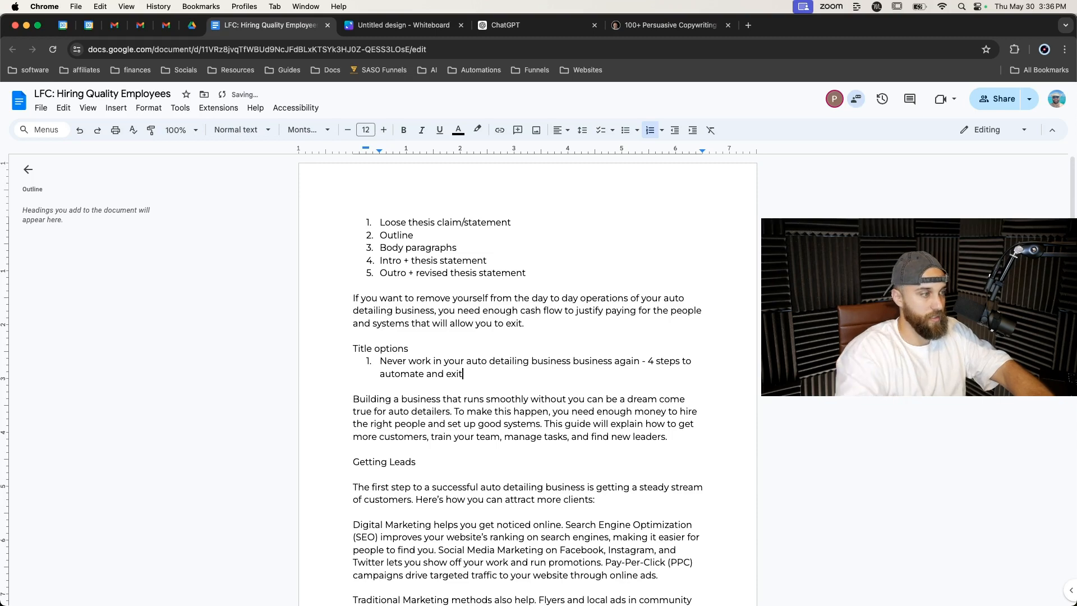
key("Return")
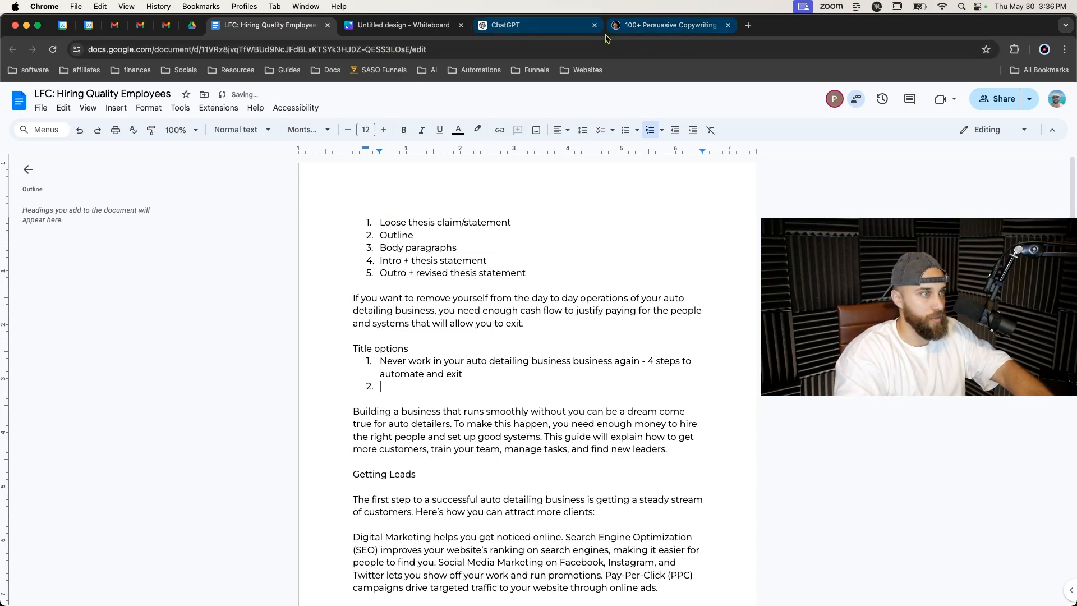
Add a second title option 'For auto detailers who want to exit their business but don't know how' after checking the formulas.
left_click(664, 24)
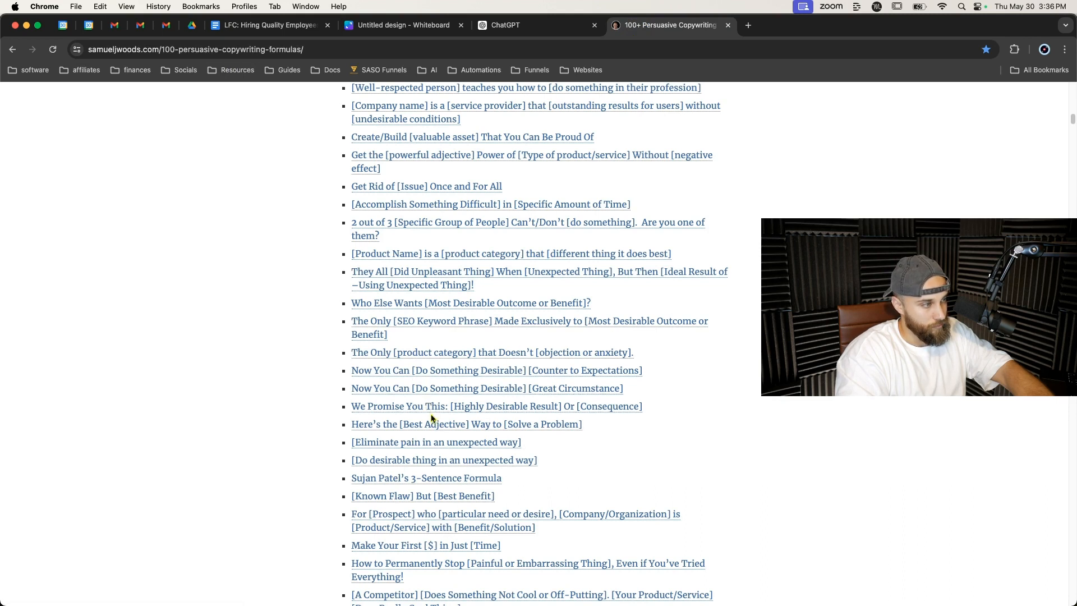
scroll(439, 446, "down", 3)
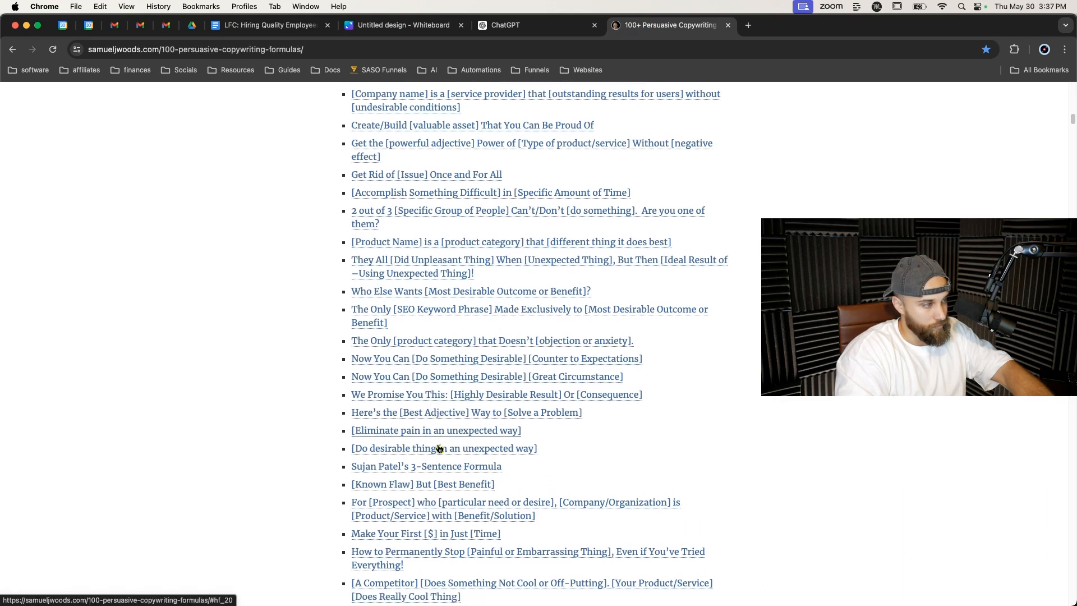
scroll(429, 415, "down", 3)
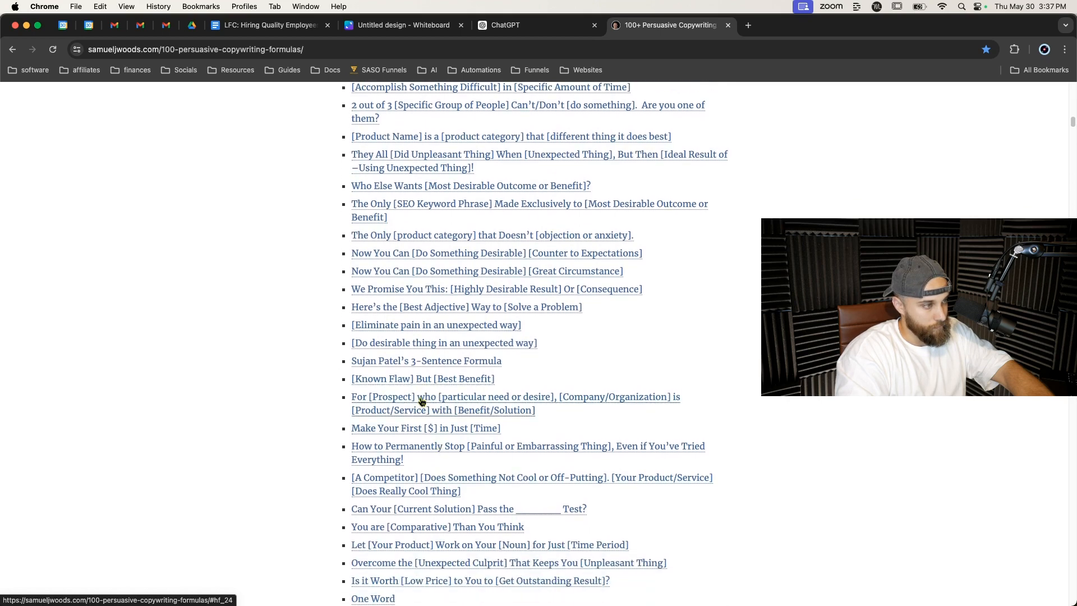
left_click(282, 33)
type("For autodetailers who want to exit their business but don't know how")
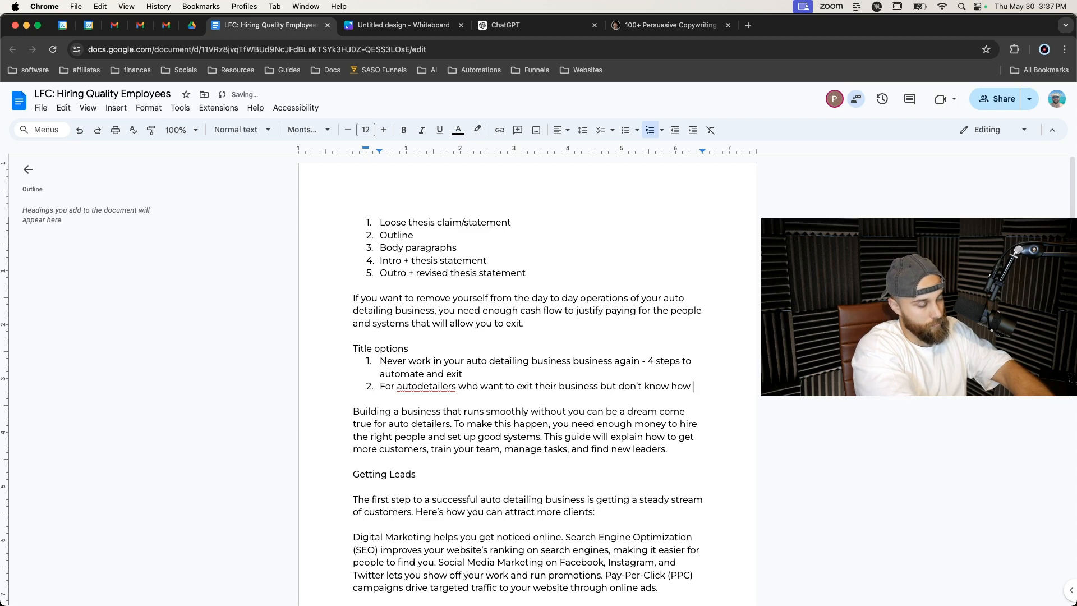
scroll(331, 357, "down", 1)
left_click(418, 387)
left_click(421, 367)
left_click(713, 387)
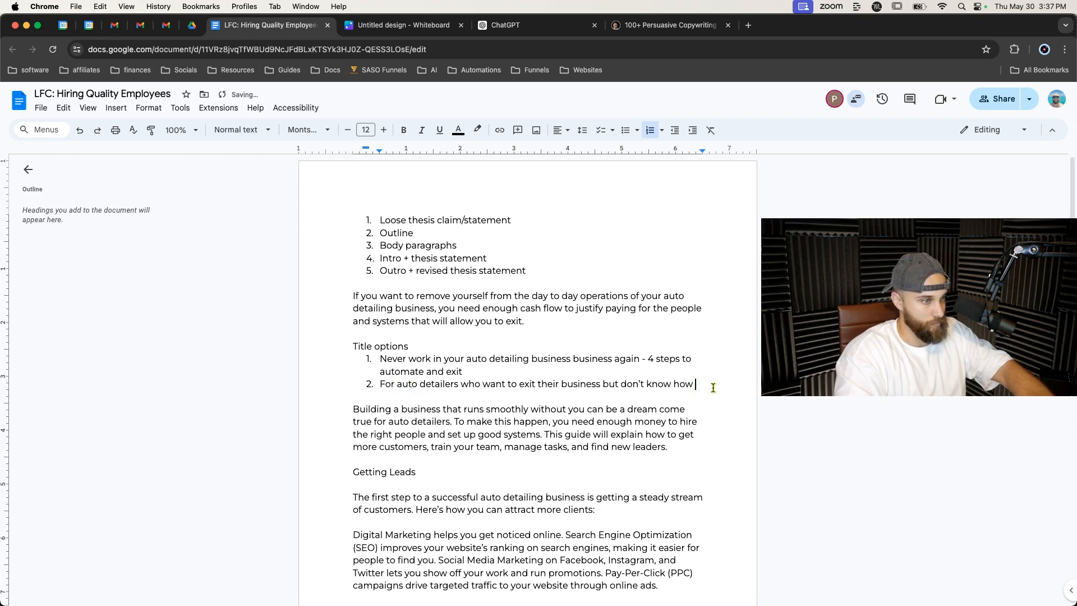
Finish the second title option with 'or can't find good quality help' and start a third list item.
type("and an")
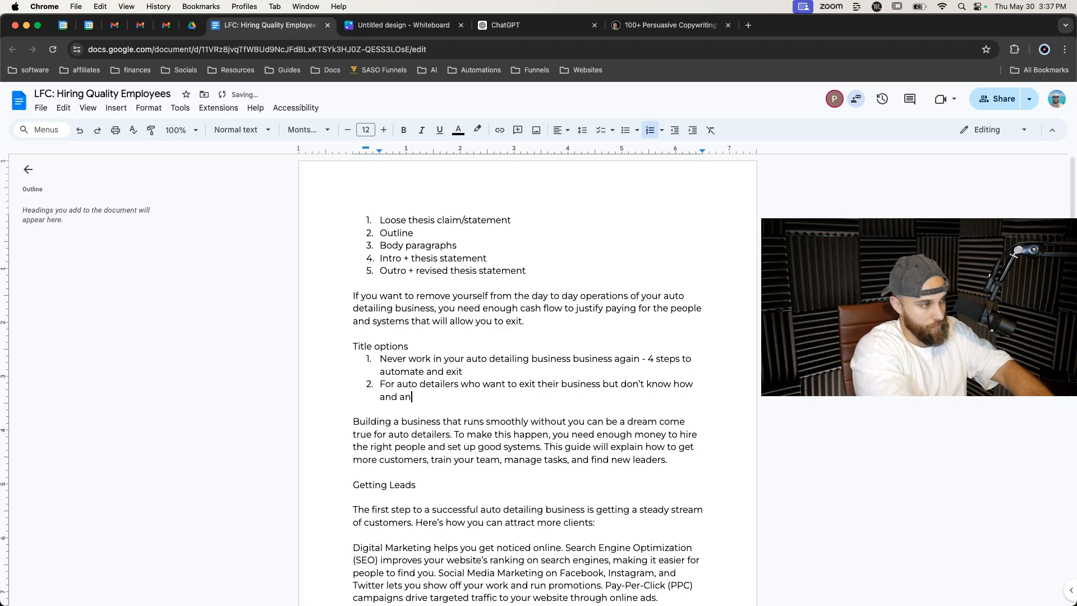
key("BackSpace")
key("BackSpace")
key("BackSpace")
type("or ")
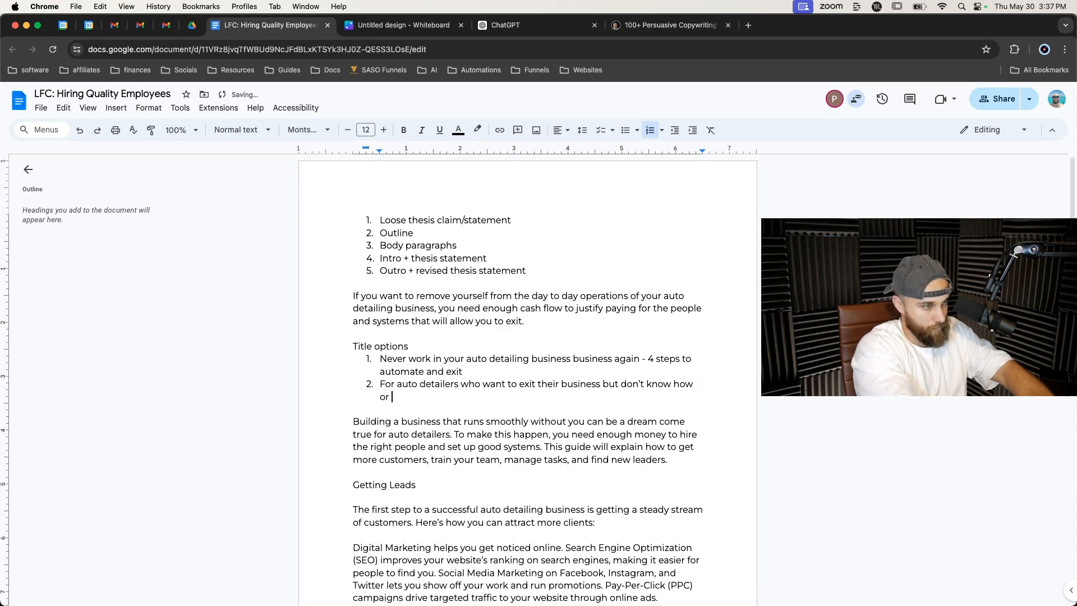
type("can't find good quality hlelelp")
key("Return")
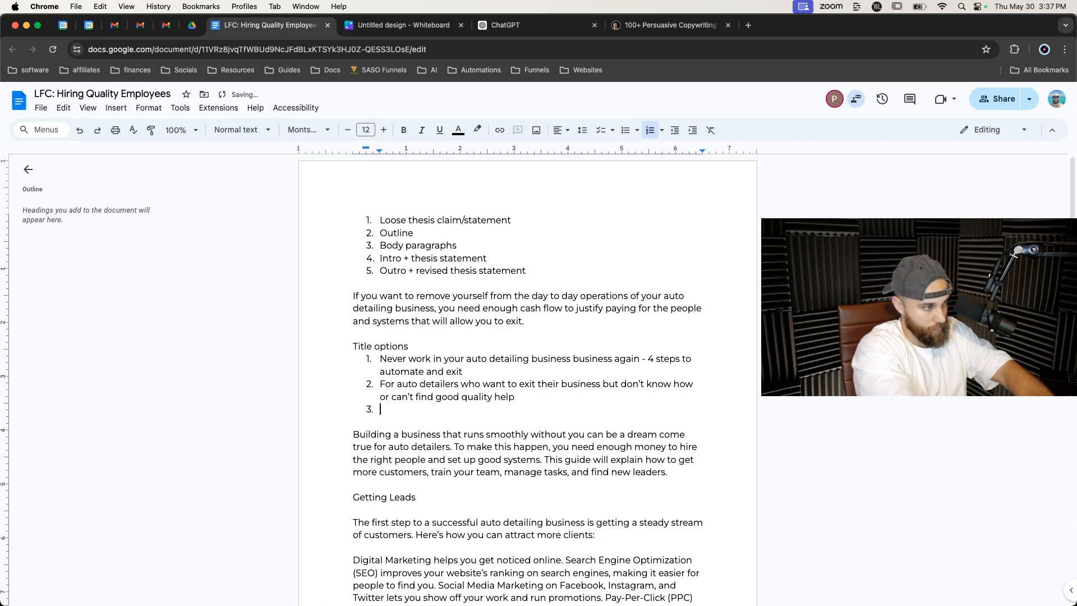
Move the copywriting formulas tab next to the document tab and scroll its headline formulas.
left_click(538, 26)
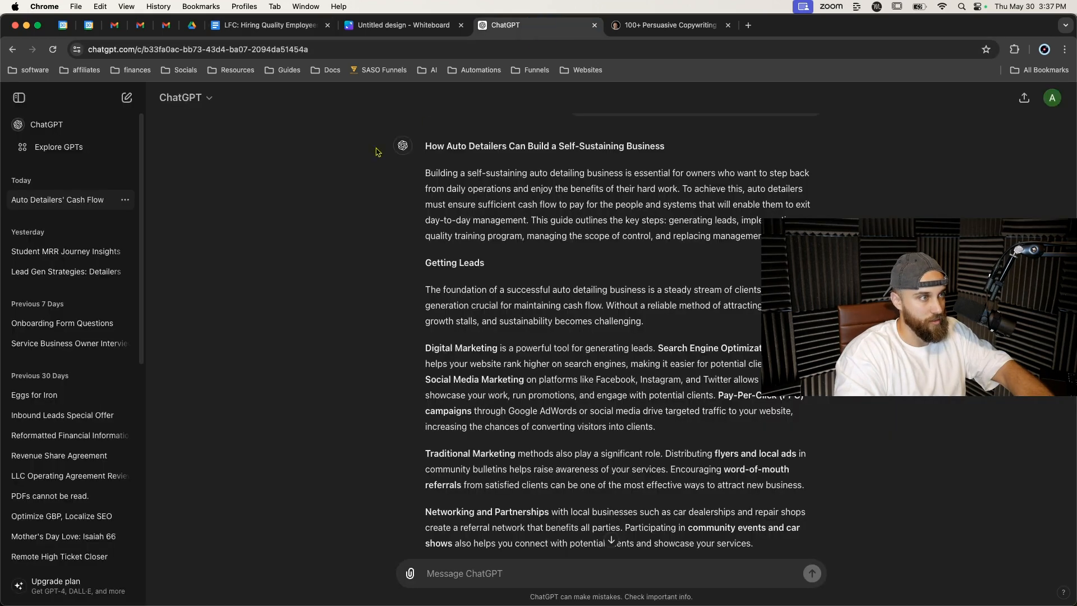
left_click_drag(645, 25, 382, 26)
scroll(315, 371, "down", 2)
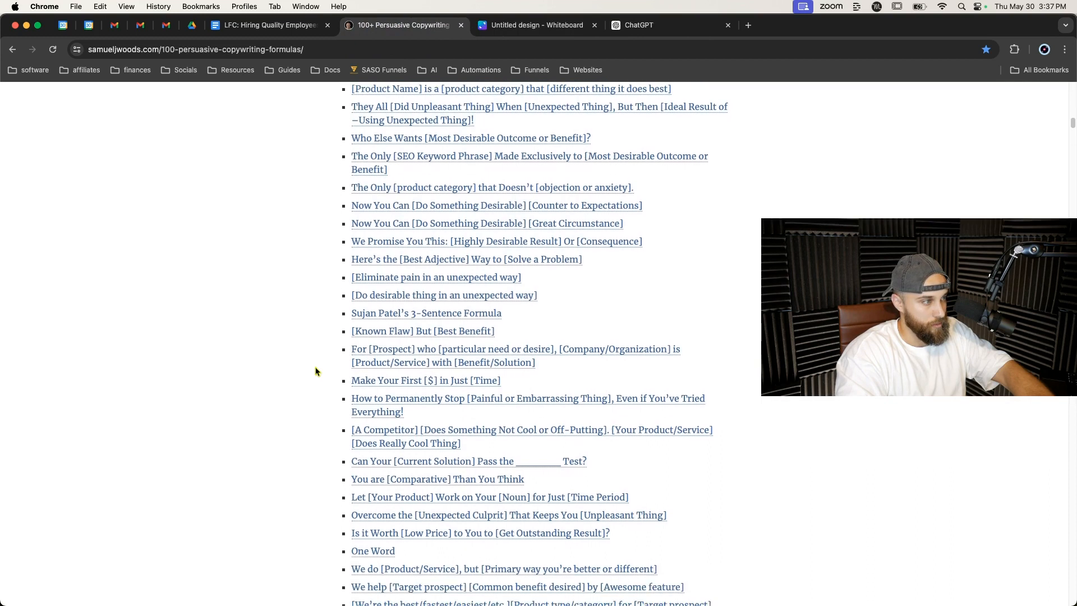
scroll(315, 371, "down", 2)
scroll(315, 371, "down", 1)
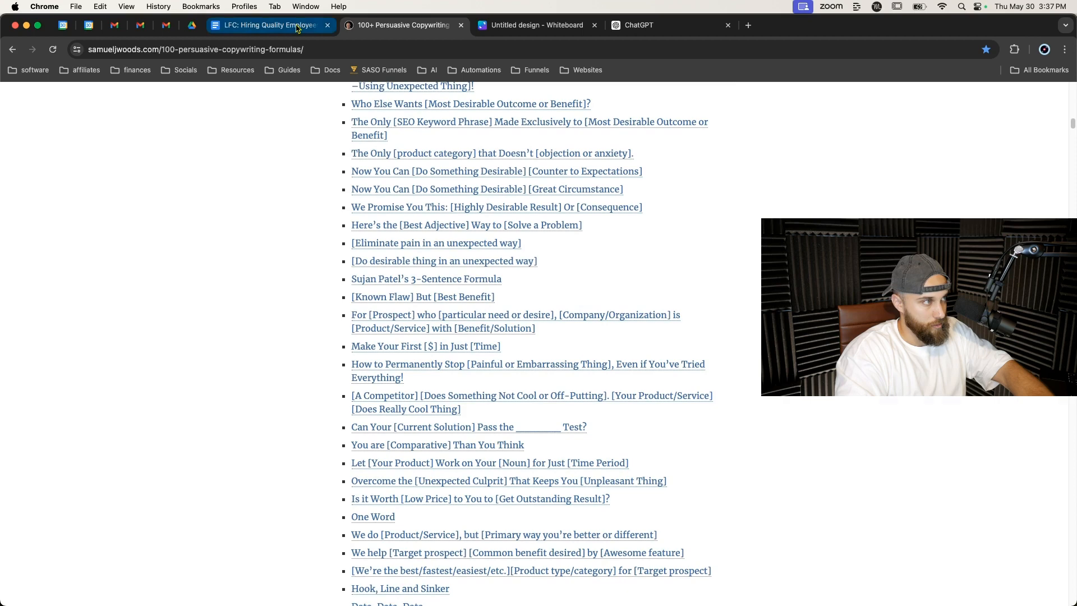
Add a third title option 'How to exit your auto detailing business'.
left_click(317, 26)
type("How ")
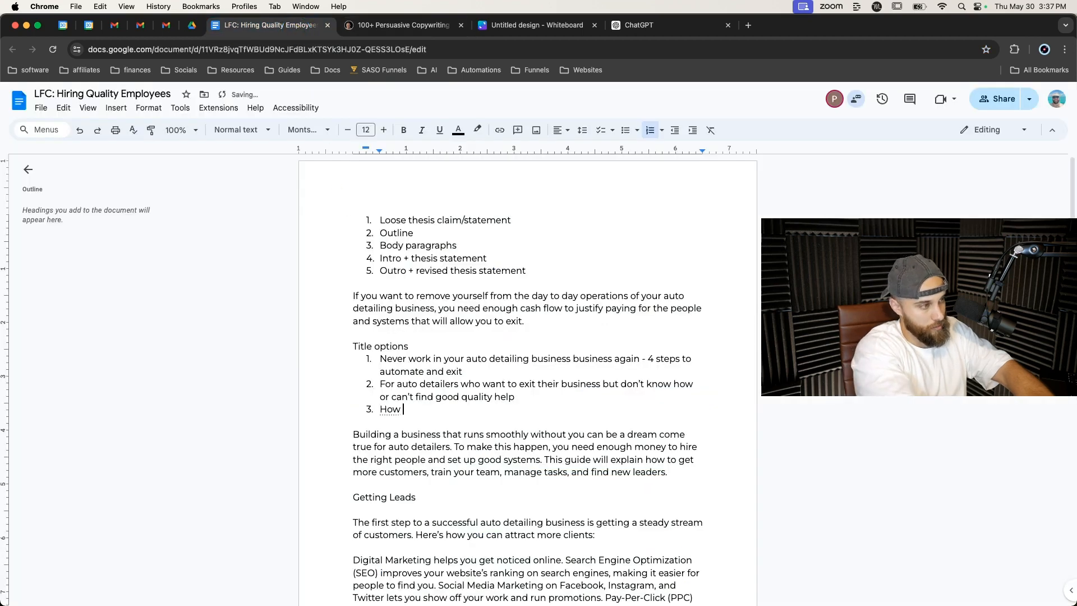
type("ot eo exit your aud")
key("BackSpace")
type("to detailing business")
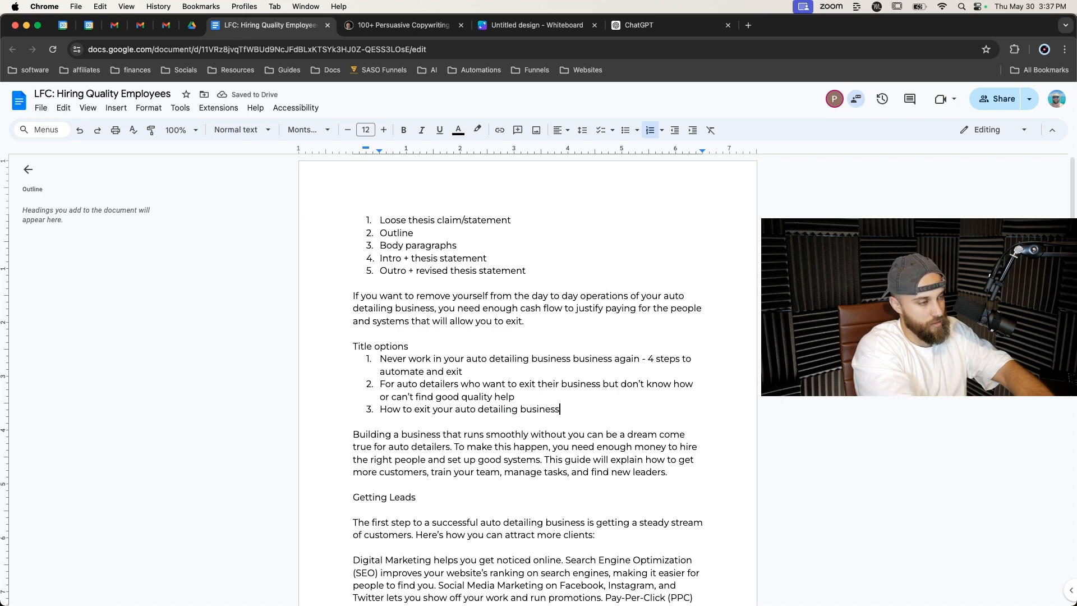
type("without")
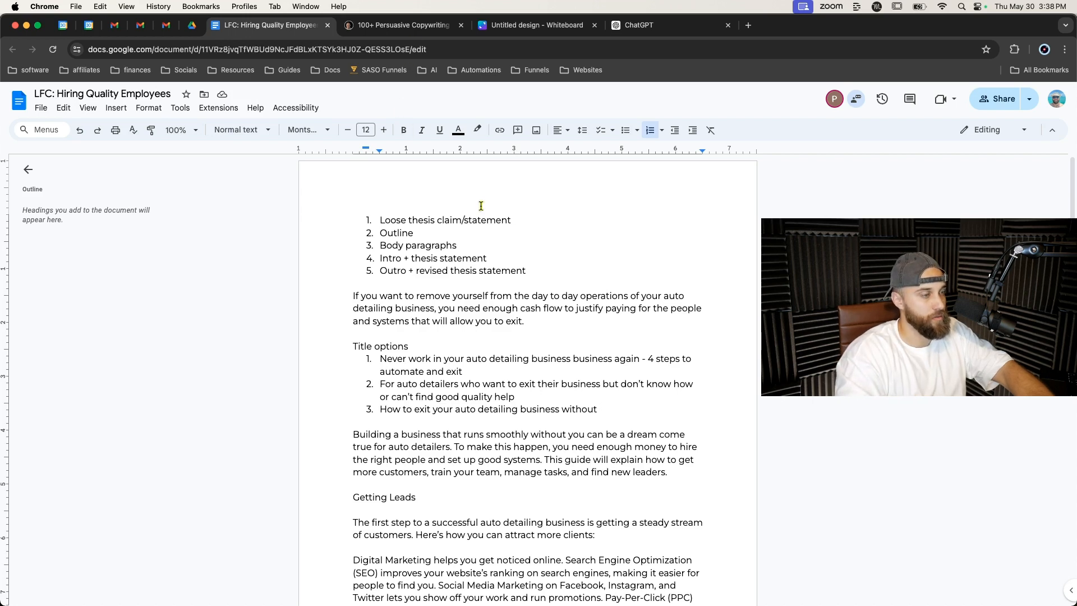
type("breaking")
key("BackSpace")
key("BackSpace")
key("BackSpace")
key("BackSpace")
key("BackSpace")
key("BackSpace")
key("BackSpace")
key("BackSpace")
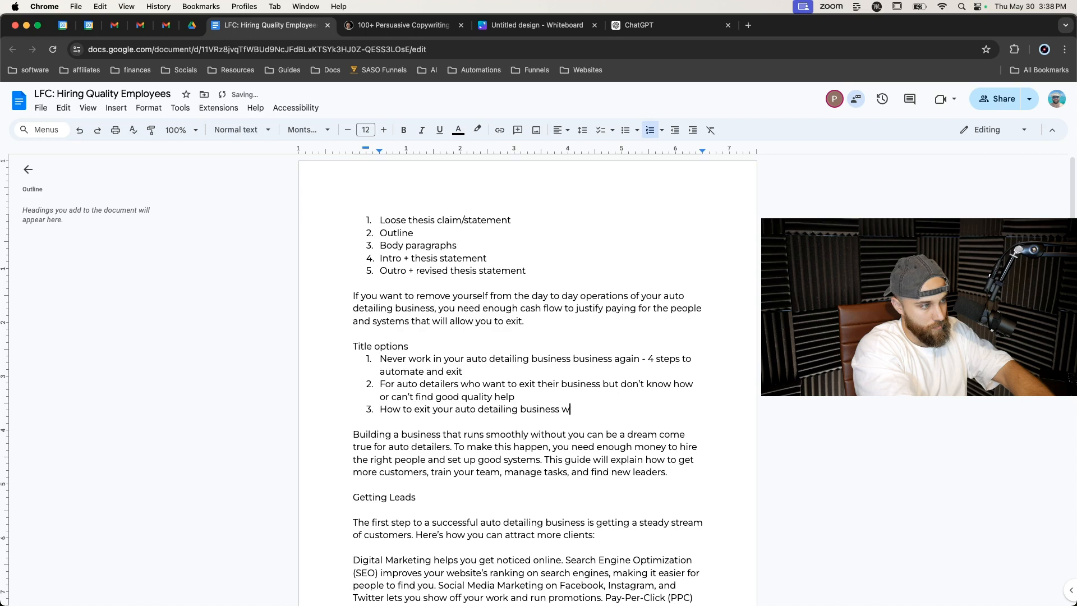
Add a fourth title option 'How to hire quality workers so you can leave your auto detailing business'.
key("Return")
type("How to hire quality workes rs so you can leave your ")
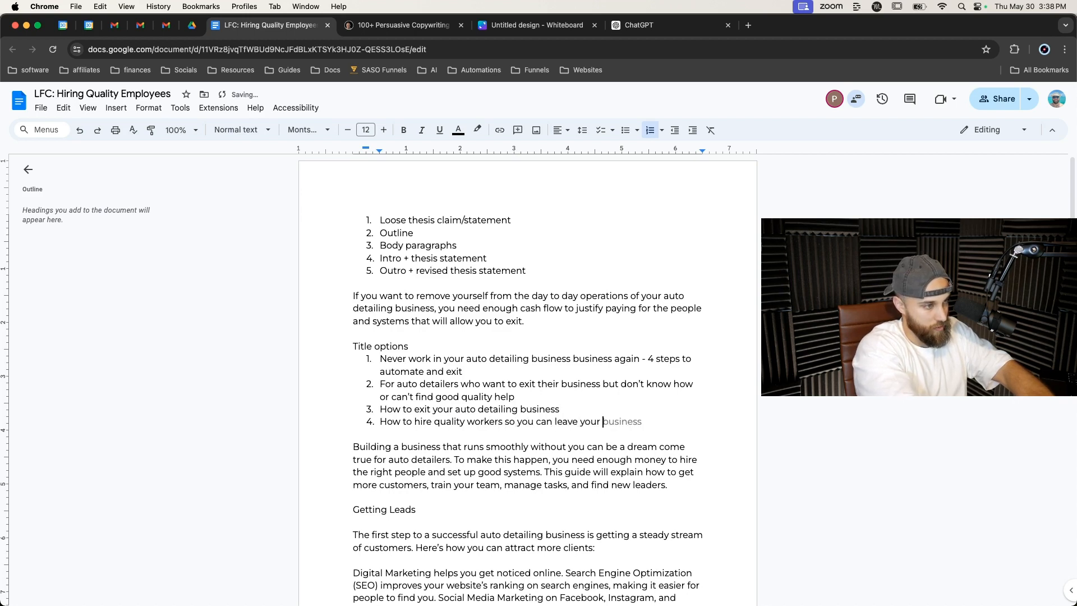
type("audio deta")
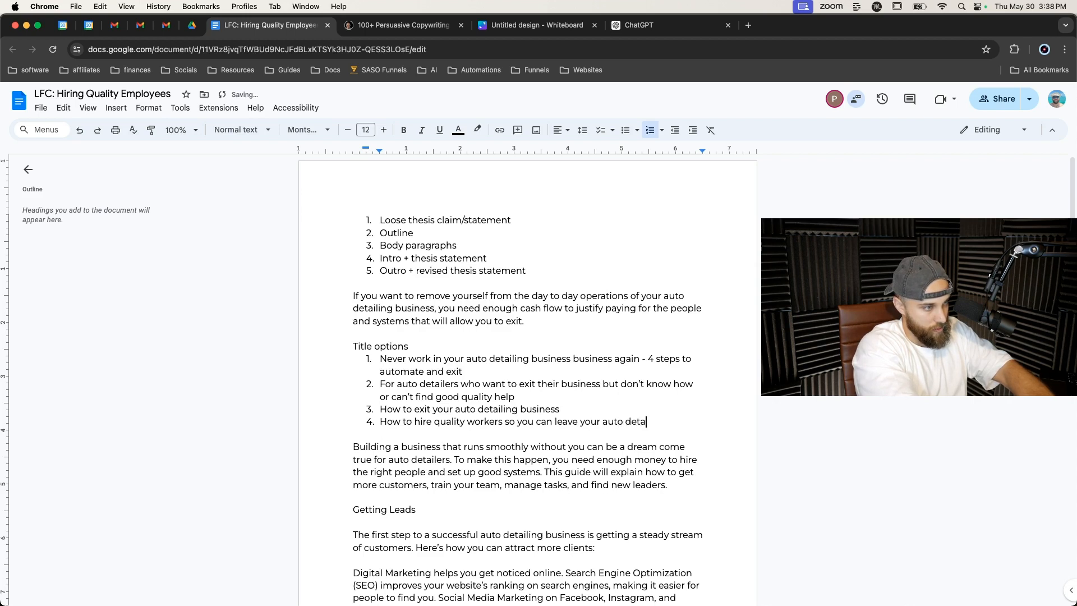
type("iling buiness")
key("Return")
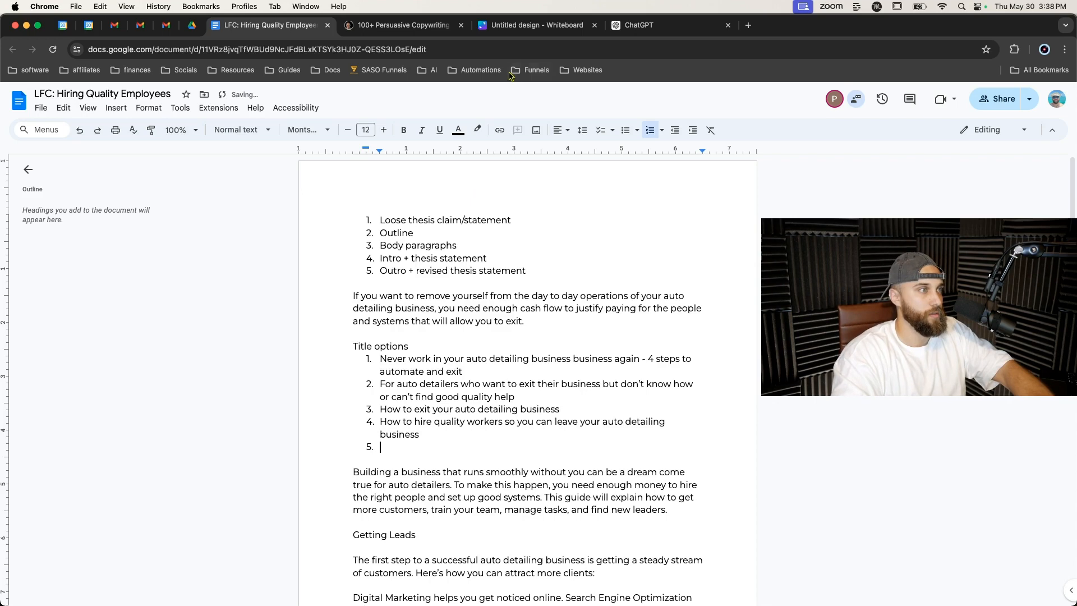
Scroll the formulas page and open one headline formula's detailed explanation.
left_click(433, 28)
scroll(413, 370, "down", 2)
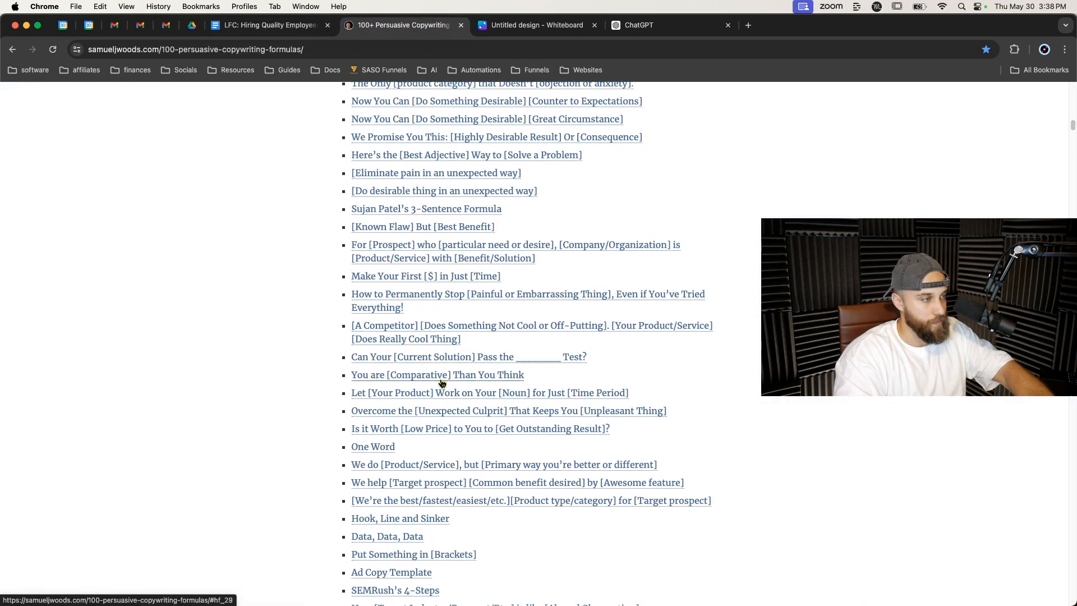
scroll(441, 392, "down", 1)
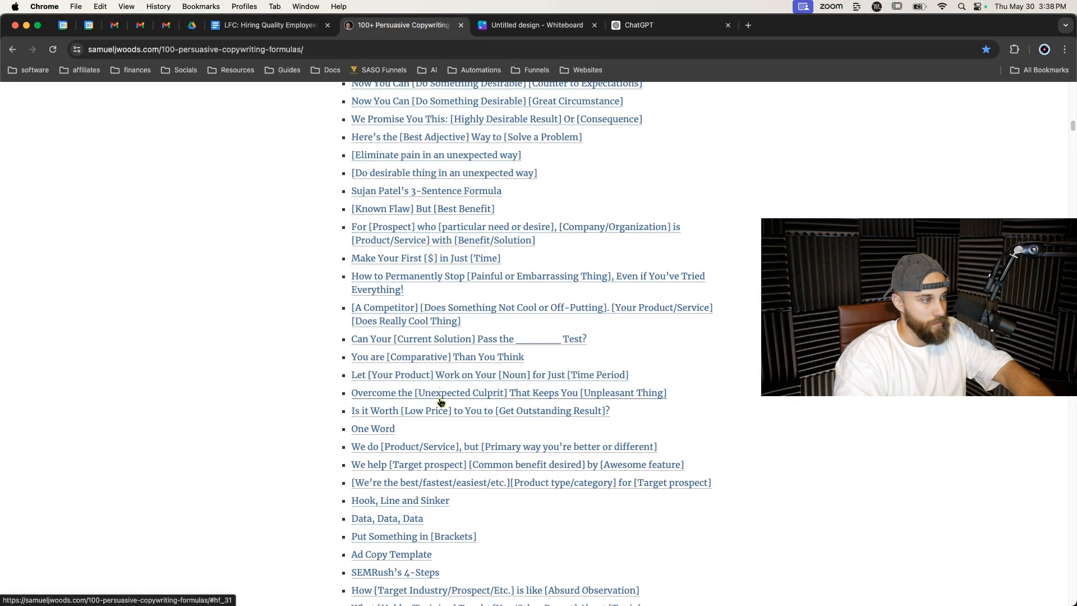
scroll(441, 401, "down", 3)
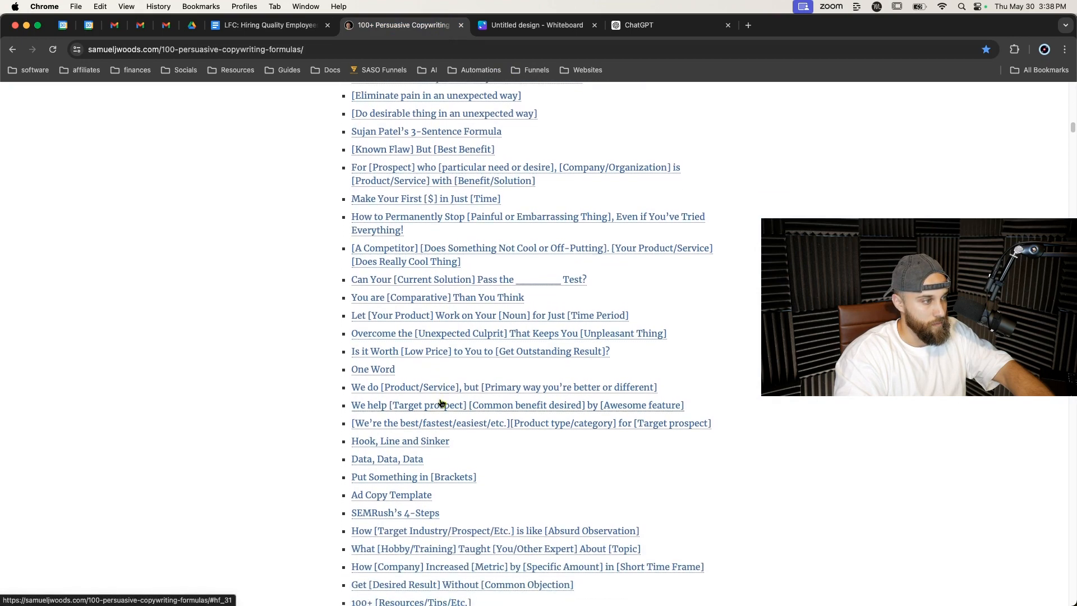
scroll(483, 444, "down", 2)
scroll(482, 435, "down", 1)
left_click(361, 395)
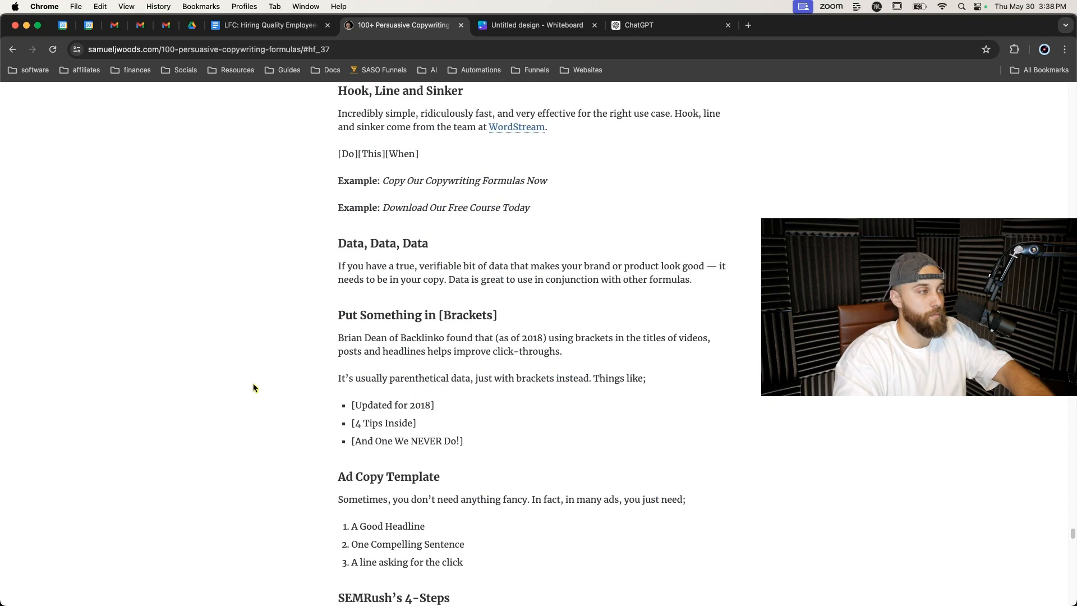
Scroll through the remaining headline formulas on the copywriting formulas page.
scroll(400, 308, "down", 5)
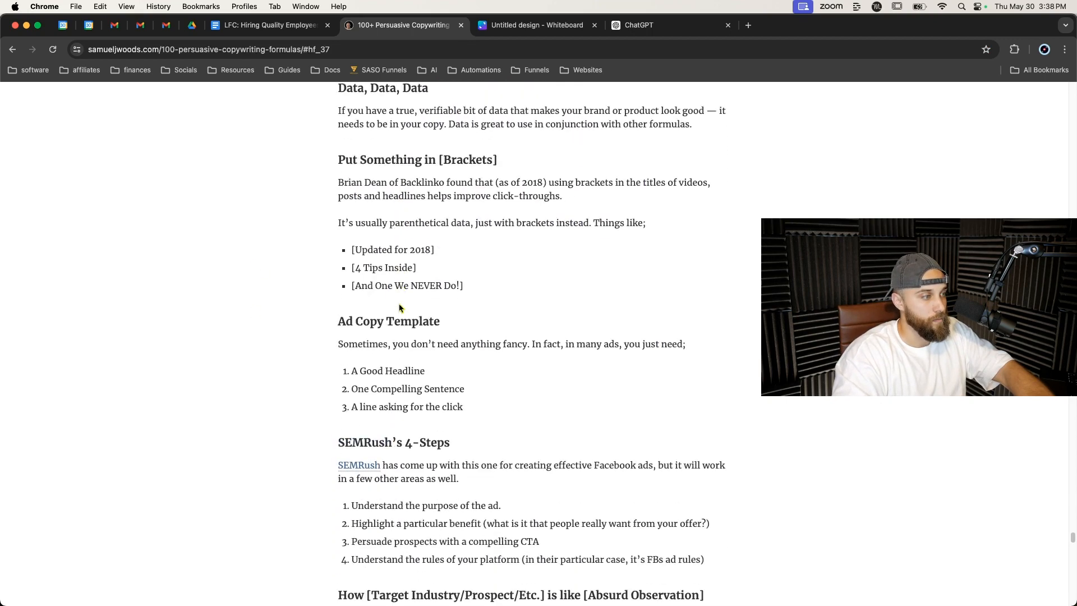
scroll(445, 325, "down", 2)
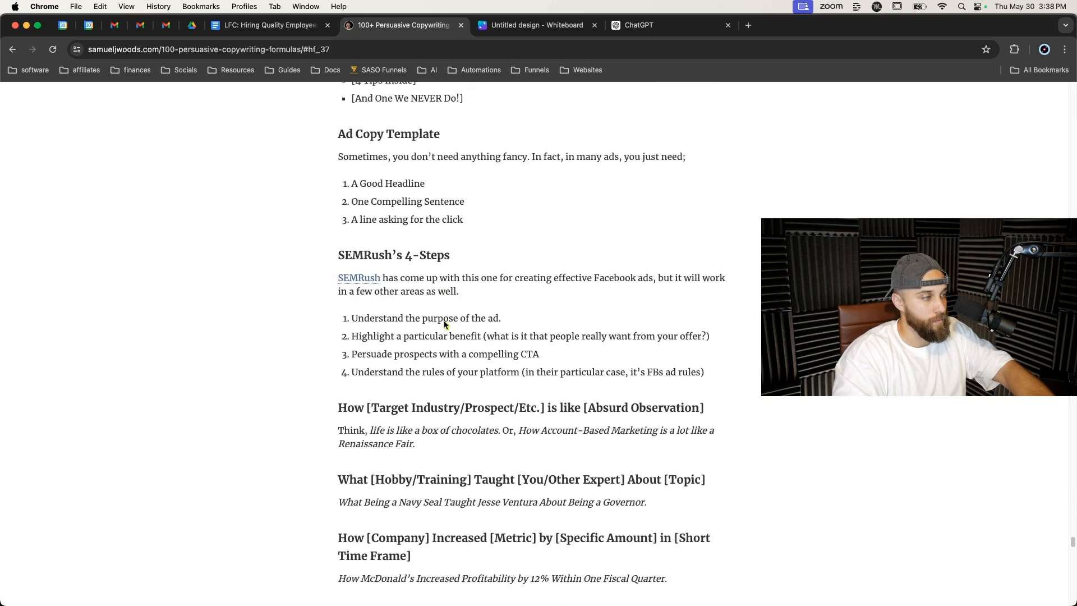
scroll(443, 320, "down", 2)
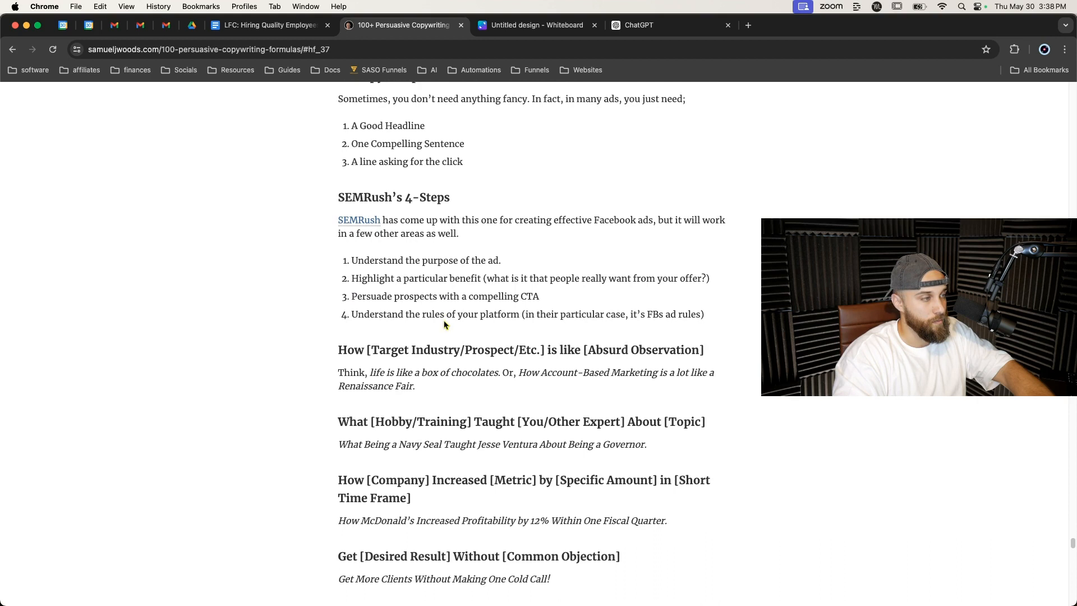
scroll(444, 324, "down", 3)
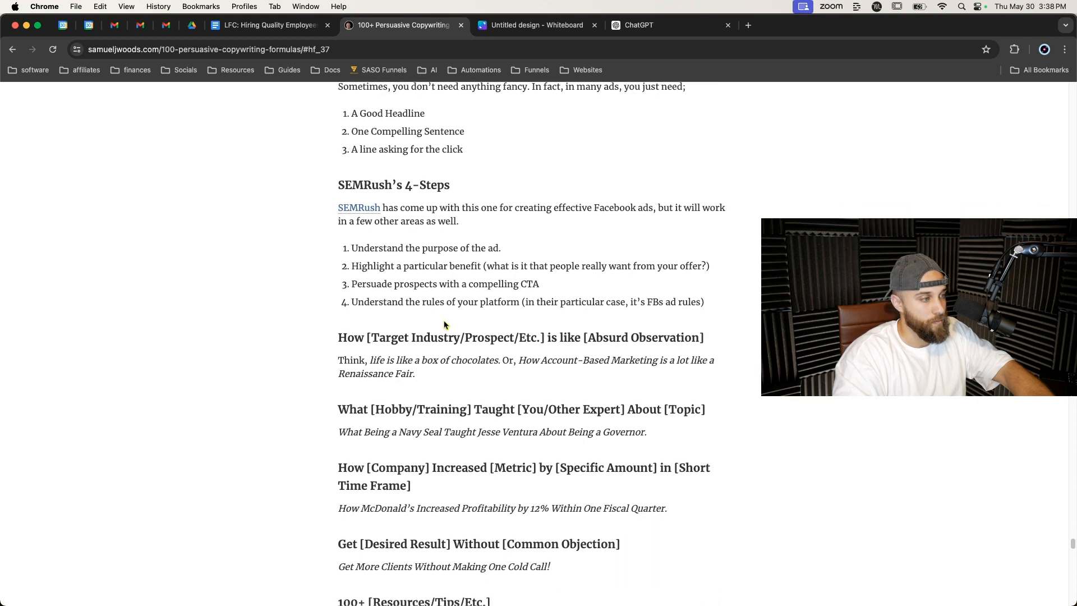
scroll(444, 325, "down", 2)
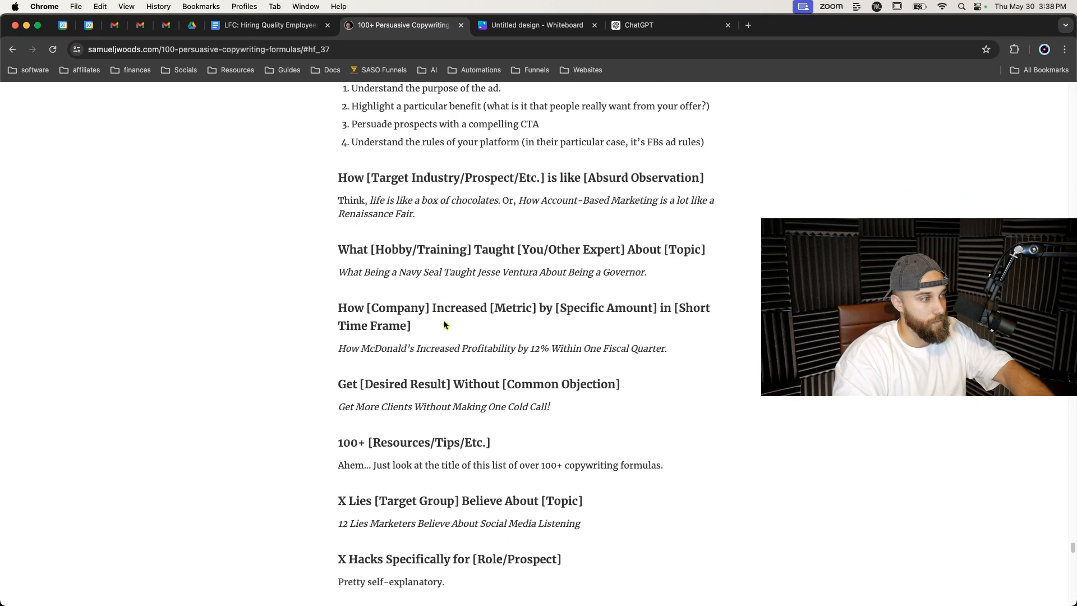
scroll(444, 322, "down", 2)
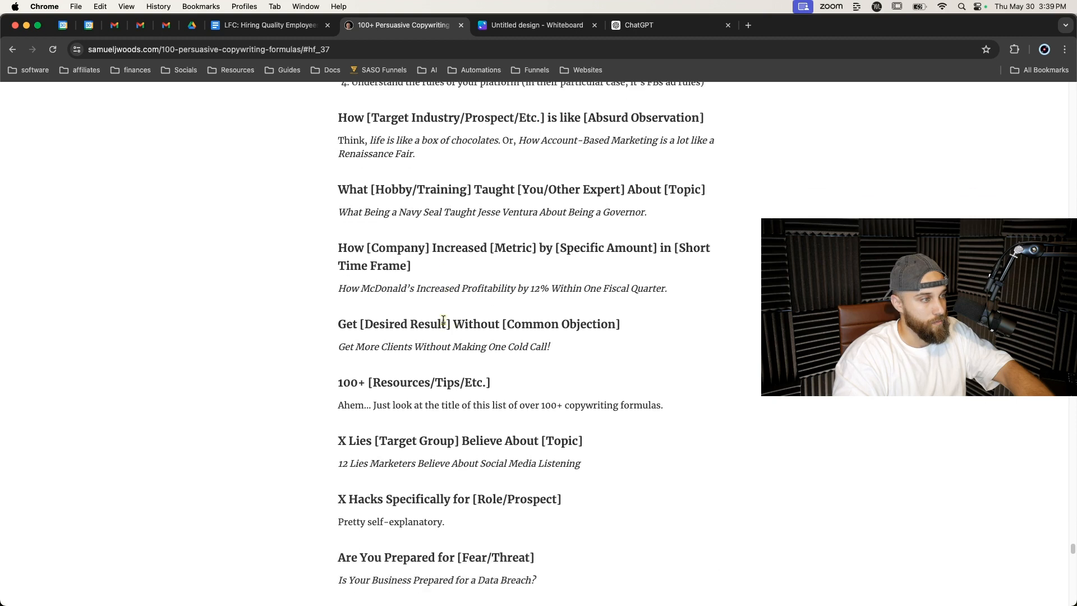
scroll(444, 320, "down", 4)
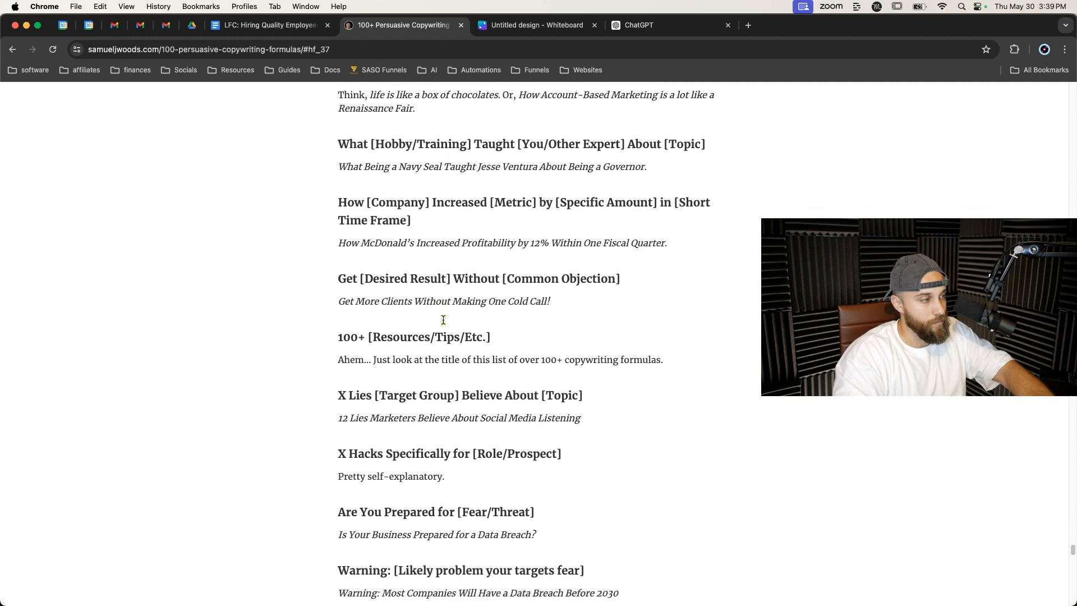
scroll(444, 320, "down", 1)
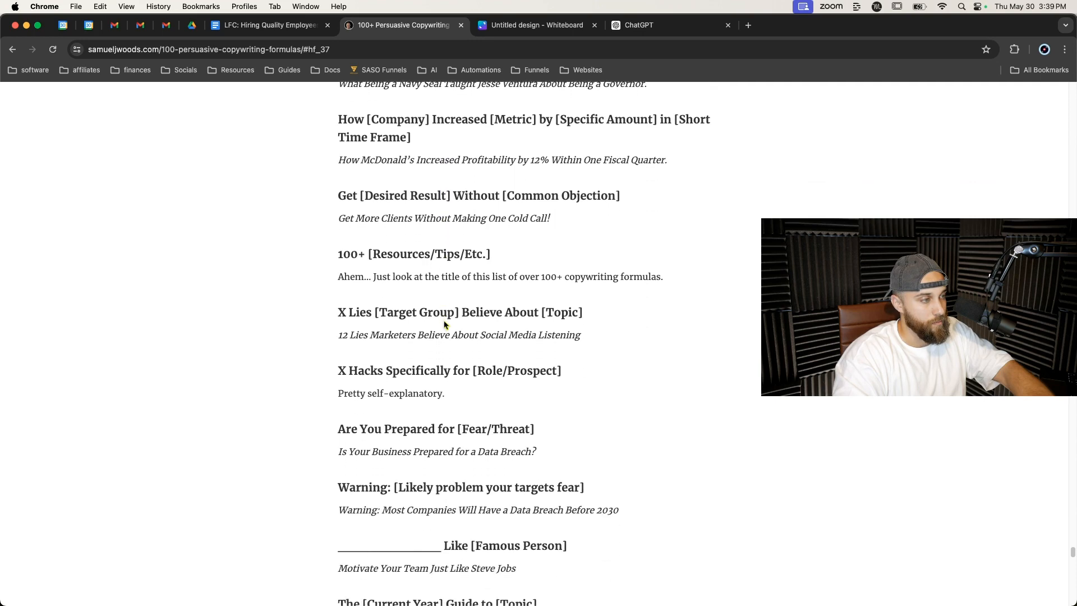
scroll(444, 324, "up", 15)
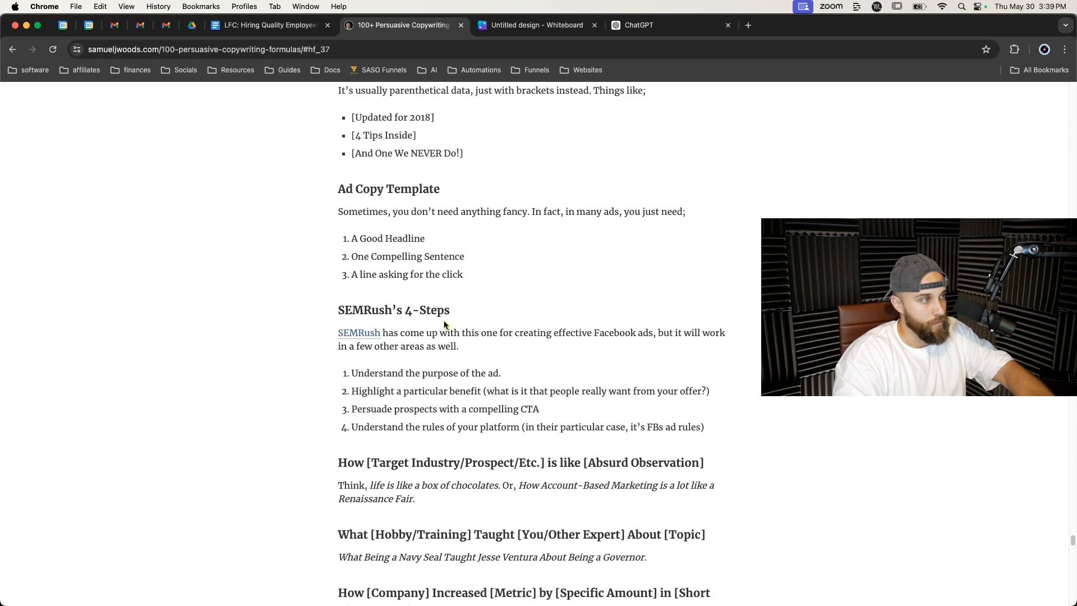
Add a fifth title option 'Can your auto detailing business run without you? - How to let your business drive itself'.
left_click(267, 25)
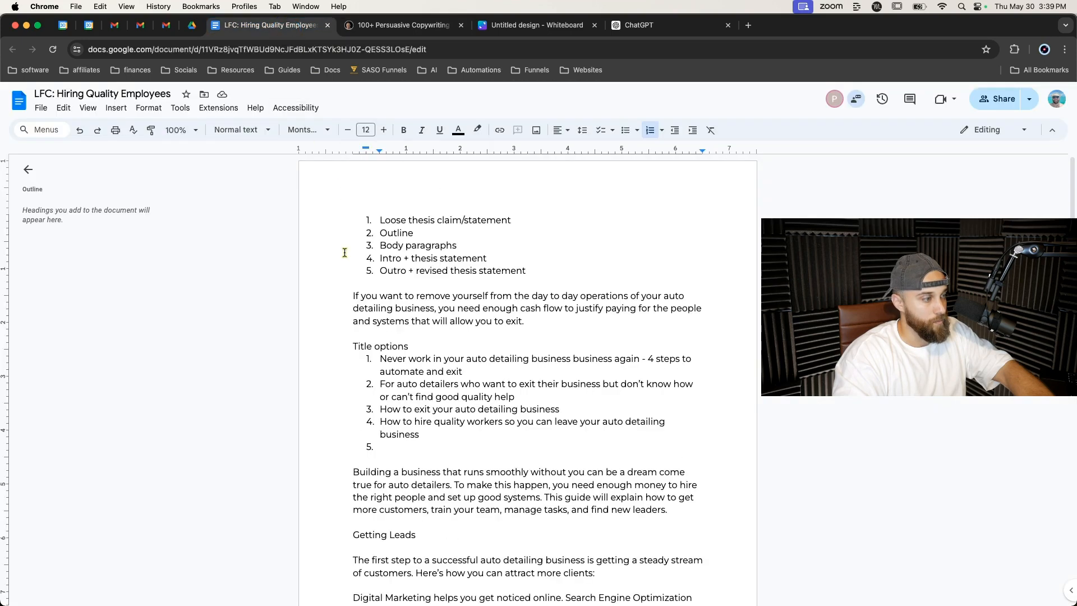
type("Can your ")
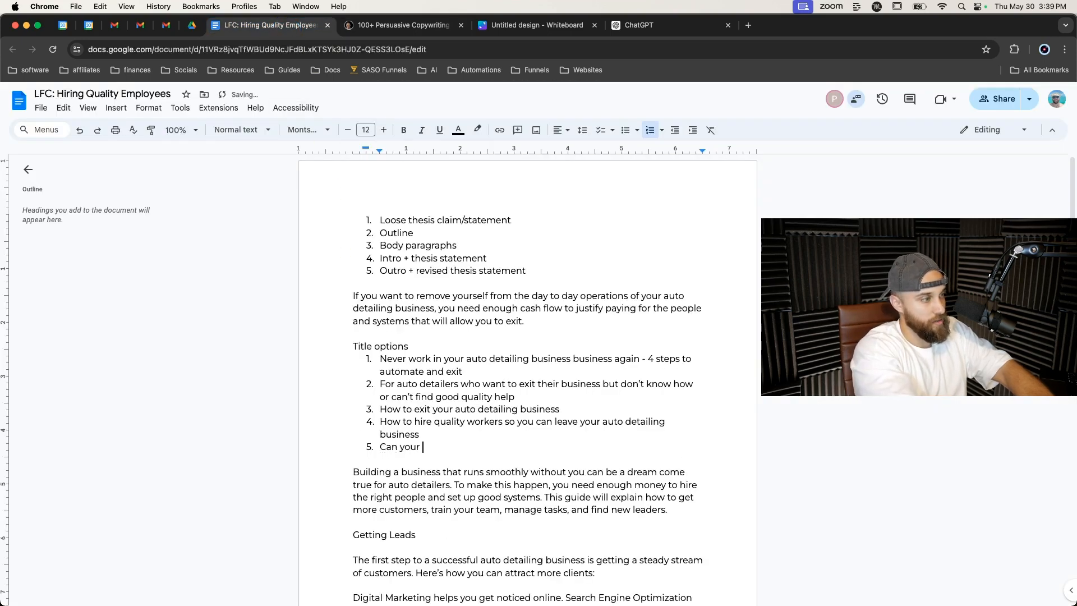
type("auto detailing business run without you?")
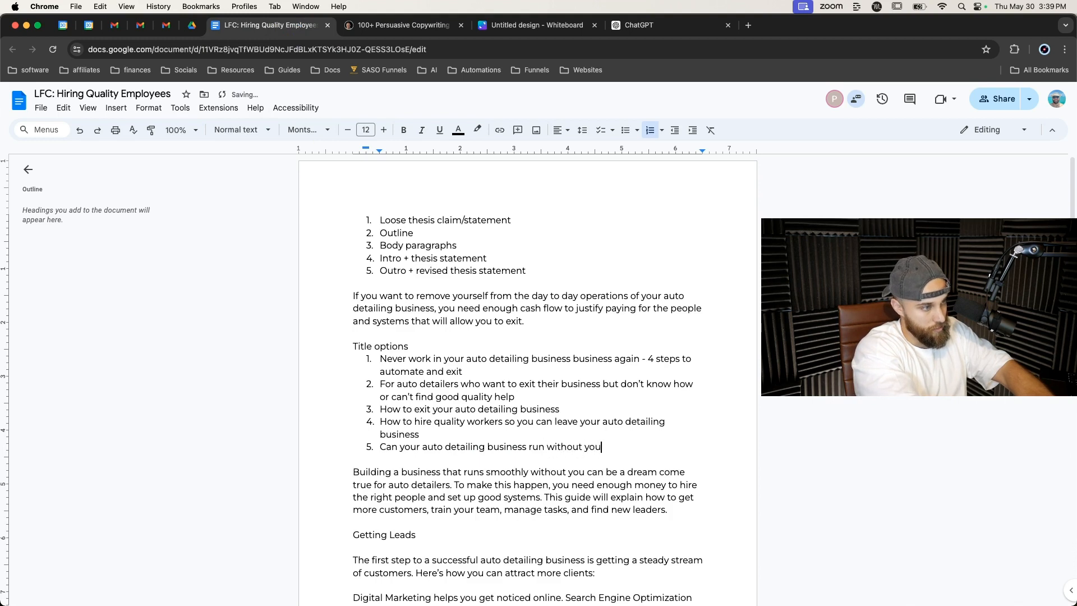
key("BackSpace")
key("BackSpace")
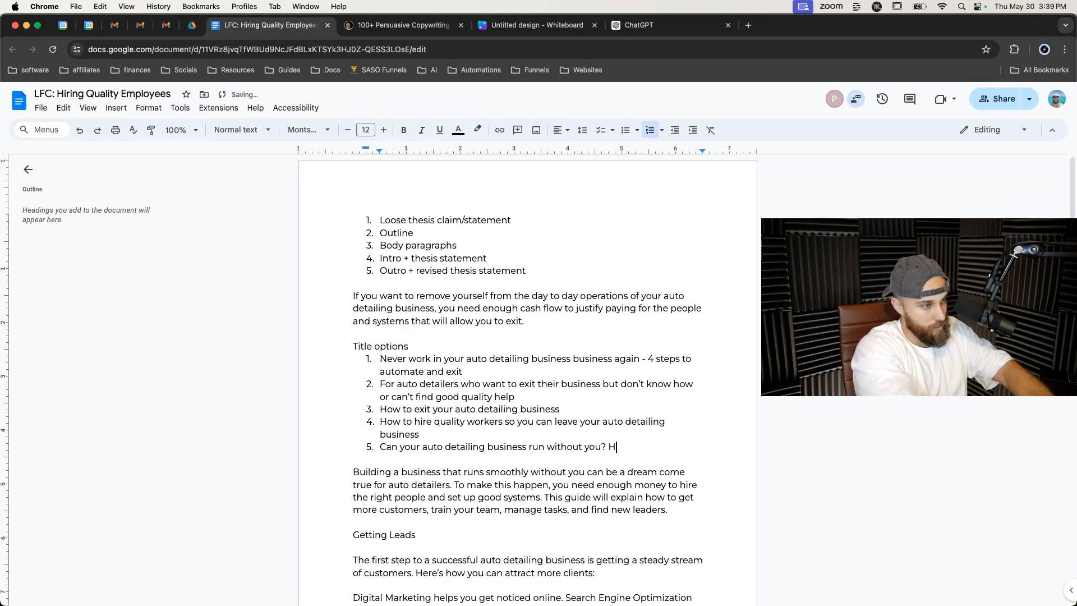
type("- How to exit your business")
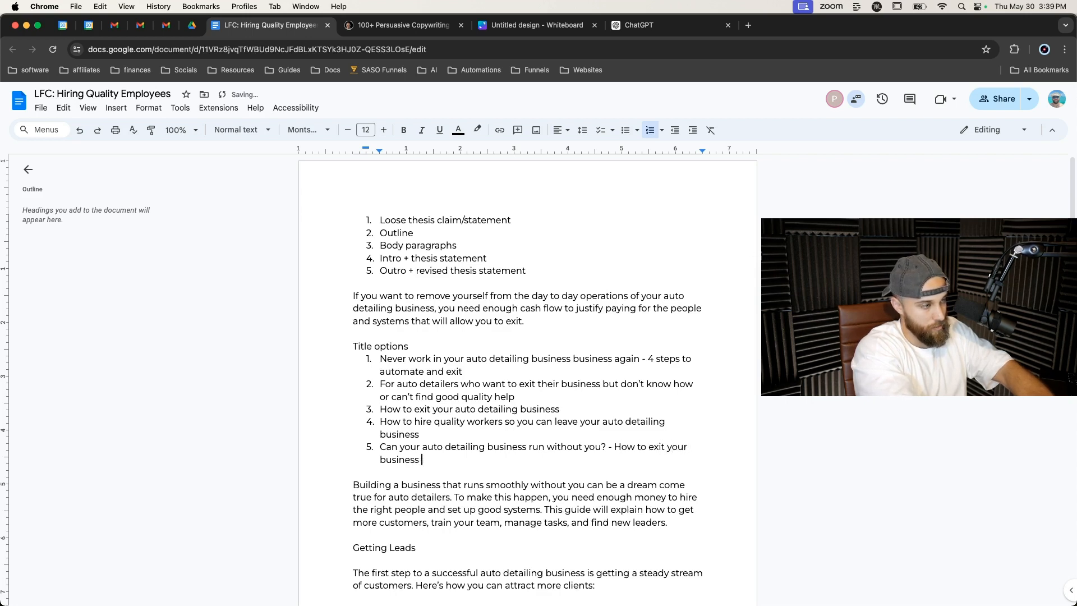
key("BackSpace")
key("BackSpace")
key("BackSpace")
key("BackSpace")
key("BackSpace")
key("BackSpace")
key("BackSpace")
key("BackSpace")
key("BackSpace")
key("BackSpace")
key("BackSpace")
key("BackSpace")
key("BackSpace")
key("BackSpace")
type("let your busienss")
type(" drive itself")
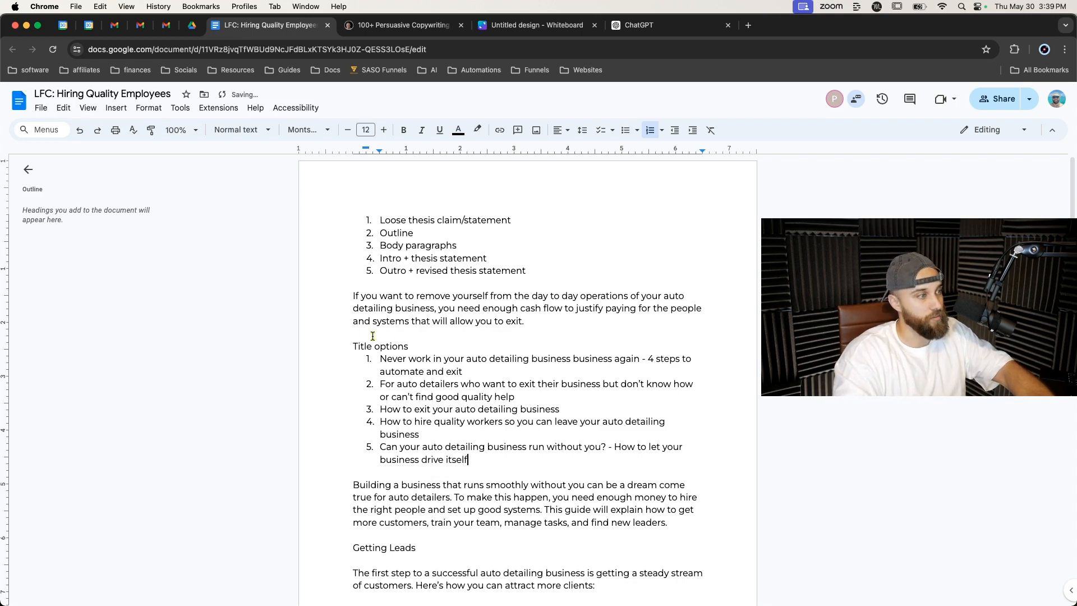
Format the 'Title options' line as a bold Heading 1.
left_click_drag(409, 346, 352, 344)
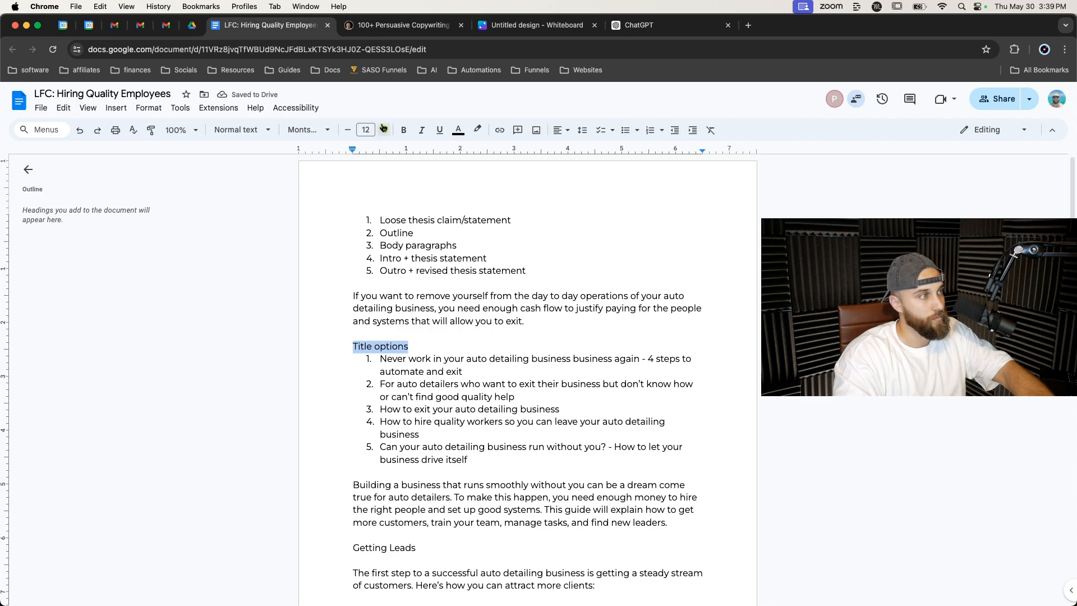
left_click(240, 130)
left_click(248, 277)
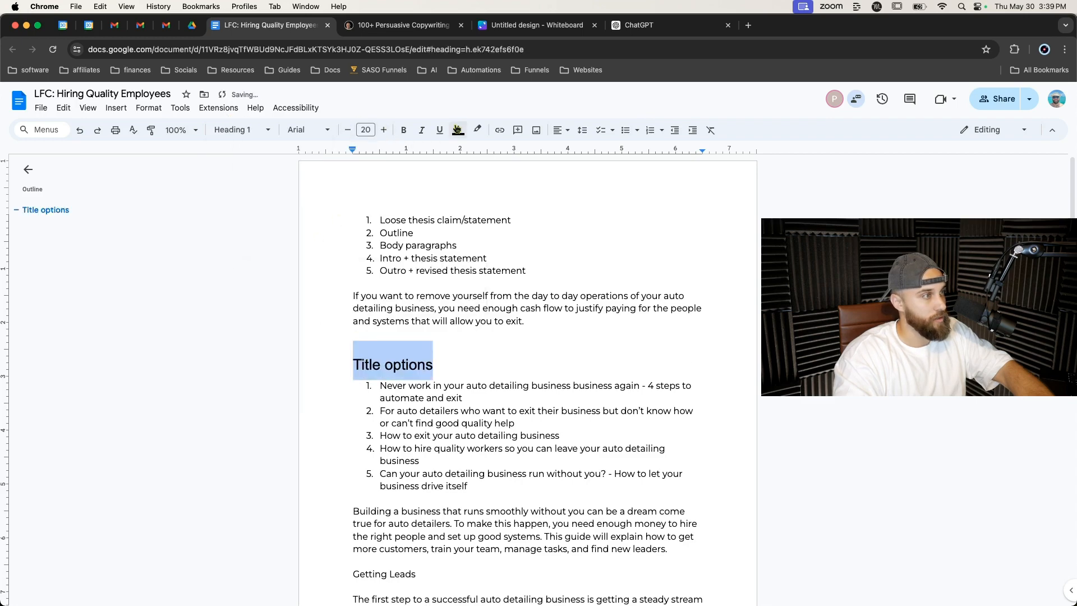
left_click(404, 130)
left_click(350, 359)
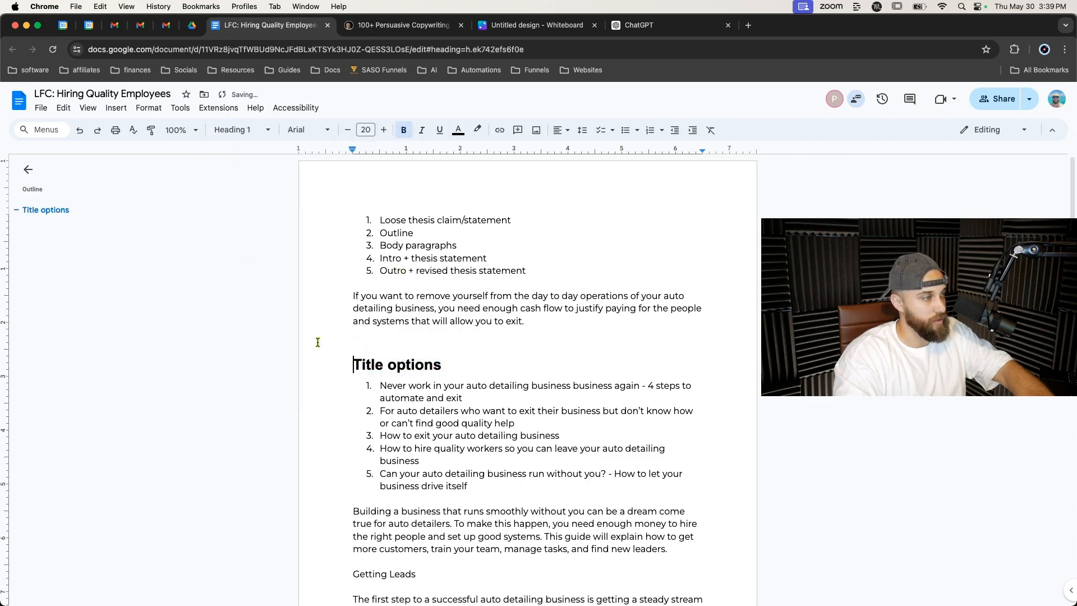
Review the document's Getting Leads section and compare it with the Getting Leads section of ChatGPT's draft.
scroll(365, 376, "down", 4)
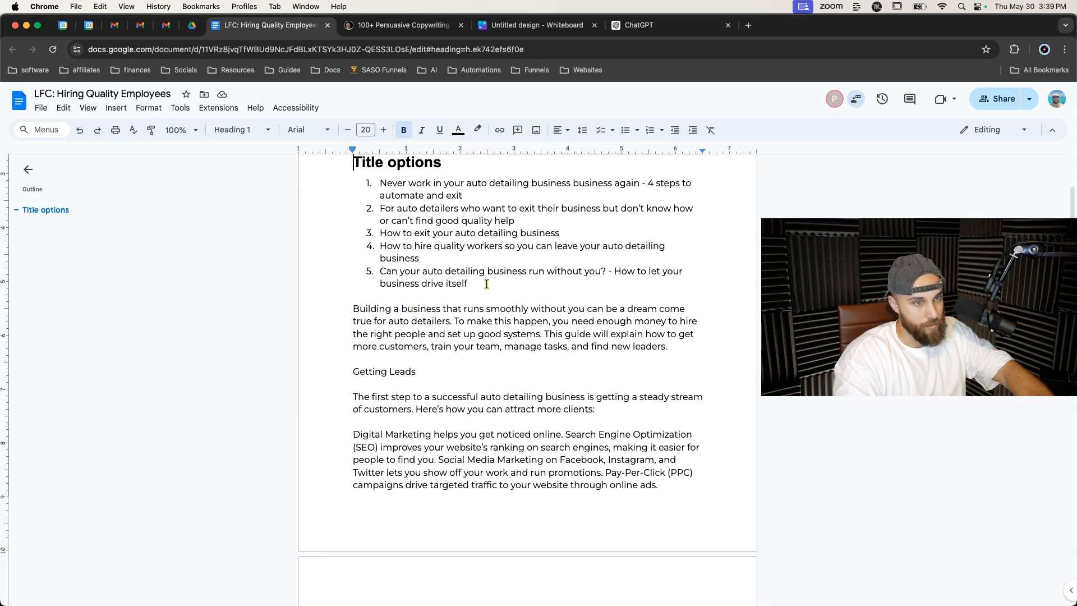
scroll(471, 354, "down", 5)
scroll(471, 354, "down", 7)
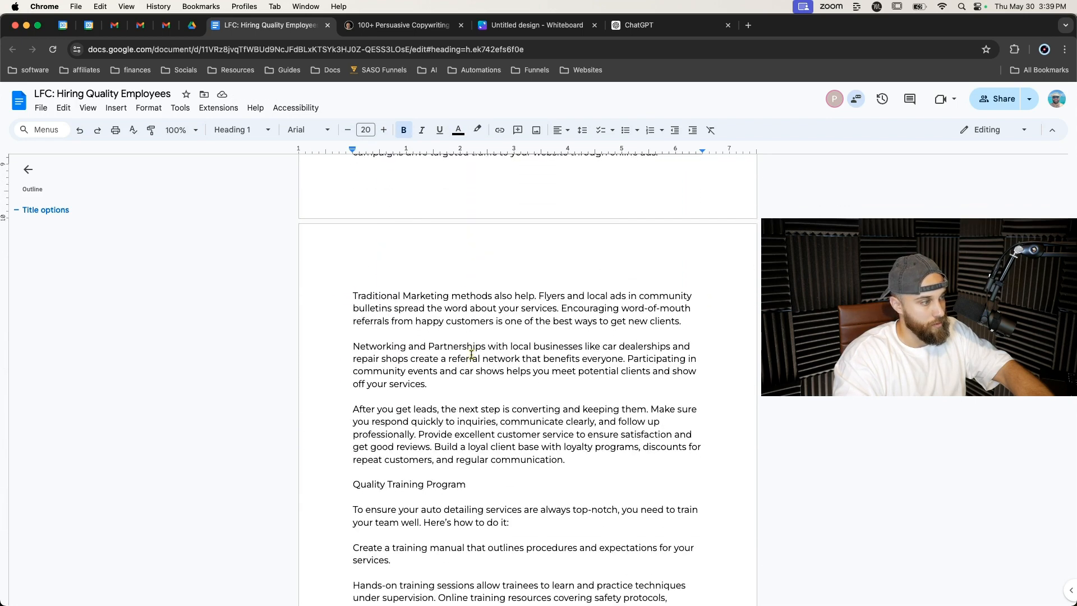
scroll(471, 354, "up", 12)
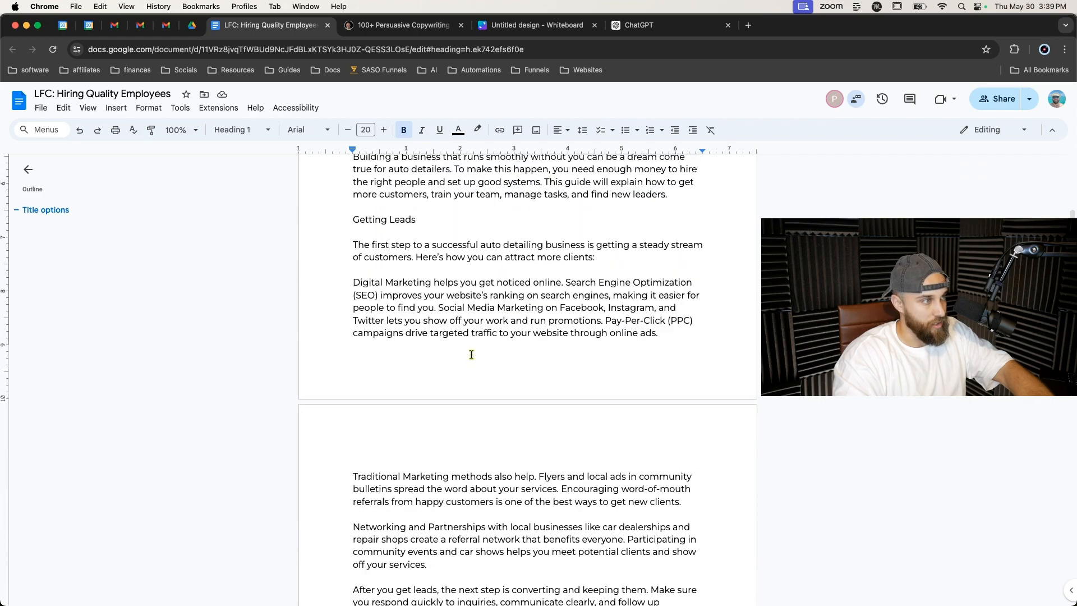
left_click(639, 25)
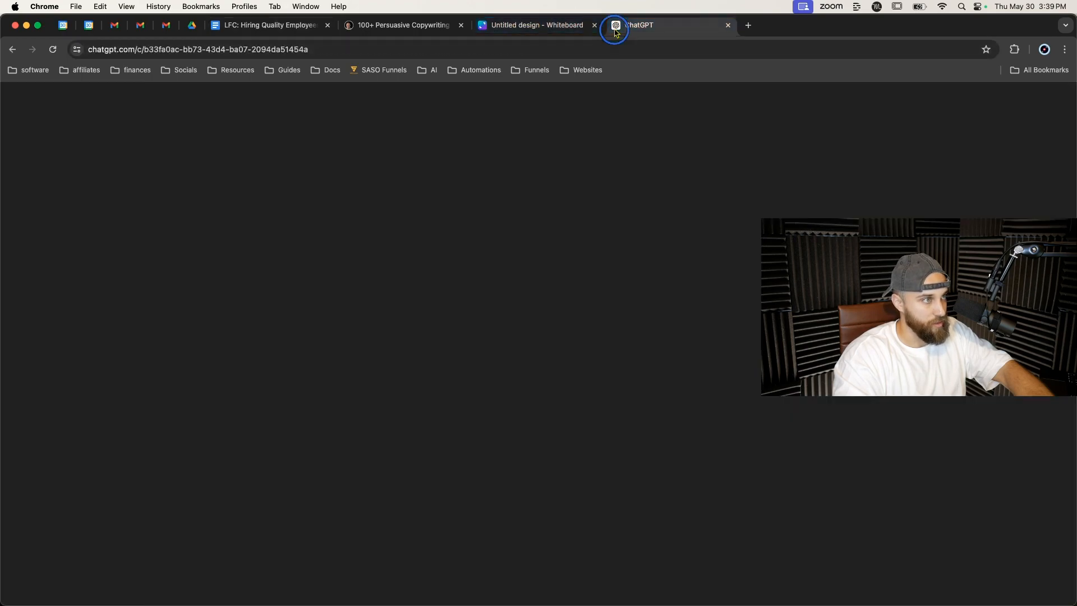
scroll(512, 290, "up", 9)
scroll(513, 290, "down", 6)
scroll(513, 291, "down", 4)
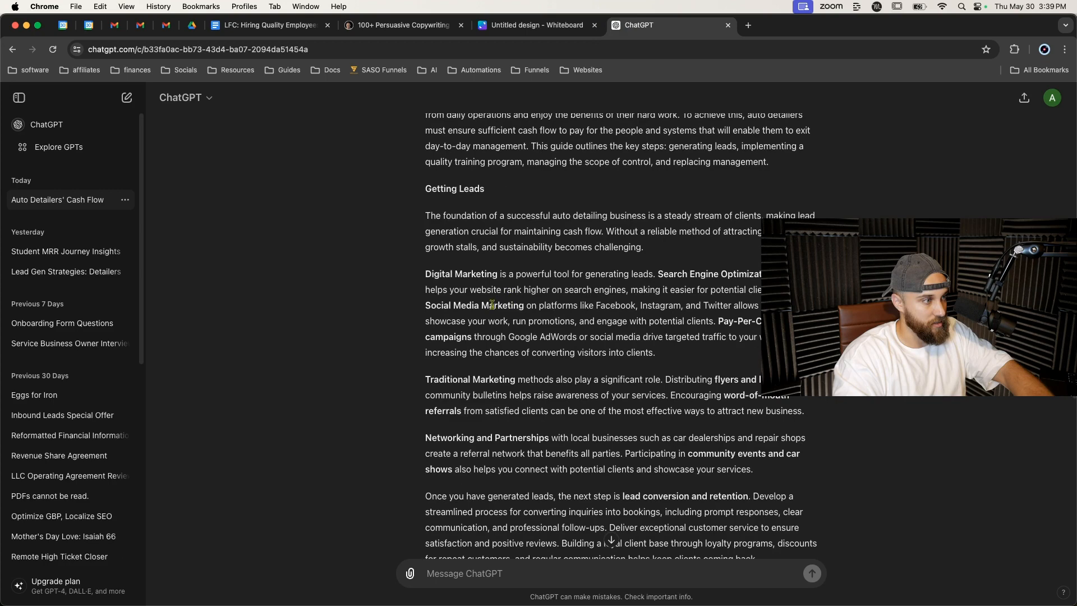
scroll(502, 303, "up", 1)
scroll(503, 303, "down", 2)
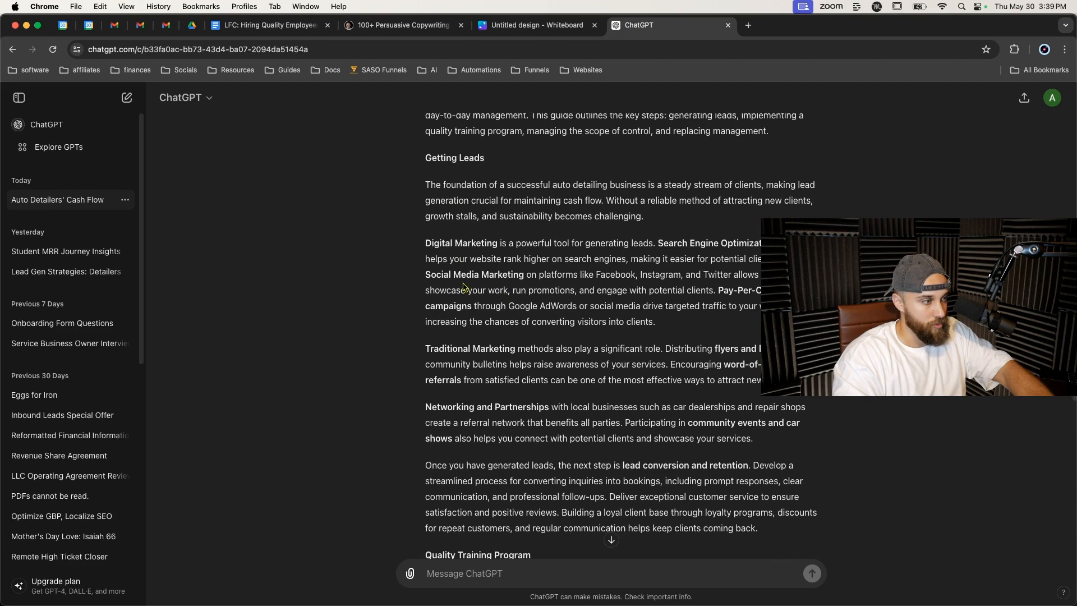
scroll(463, 287, "down", 1)
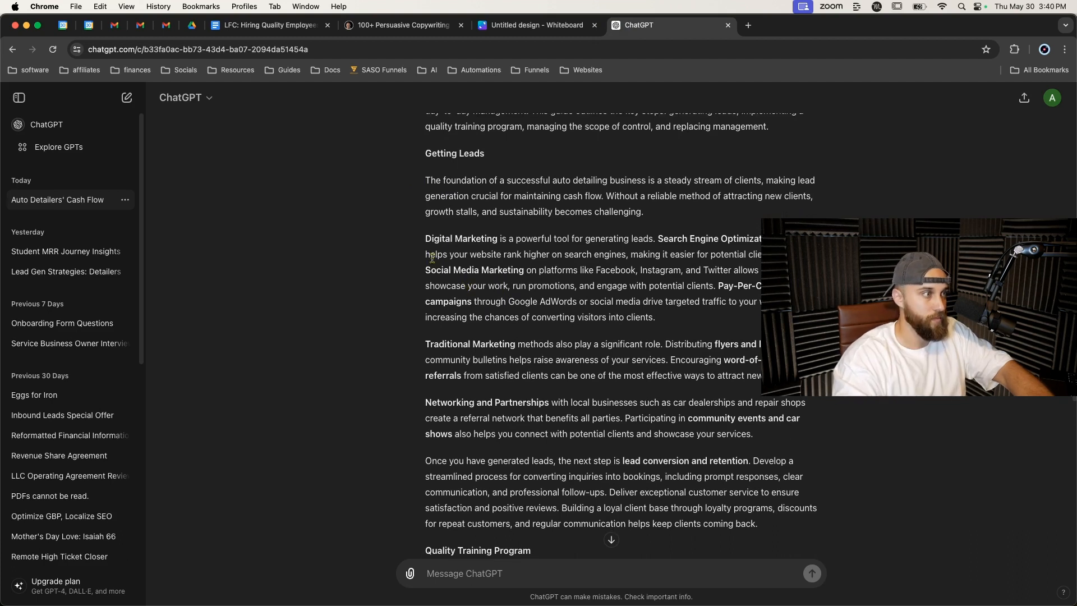
Ask ChatGPT to write a small essay on why auto detailers should focus on GMB, local SEO, local PPC and social media retargeting, plus promotions for old/current clients.
left_click(468, 574)
type("write ")
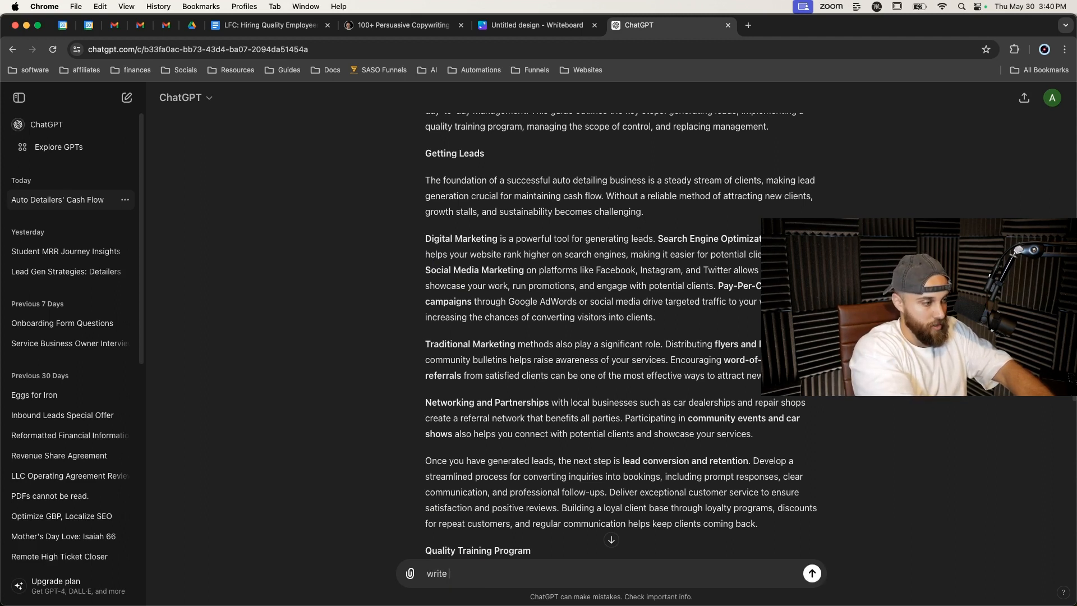
type("a small essay on")
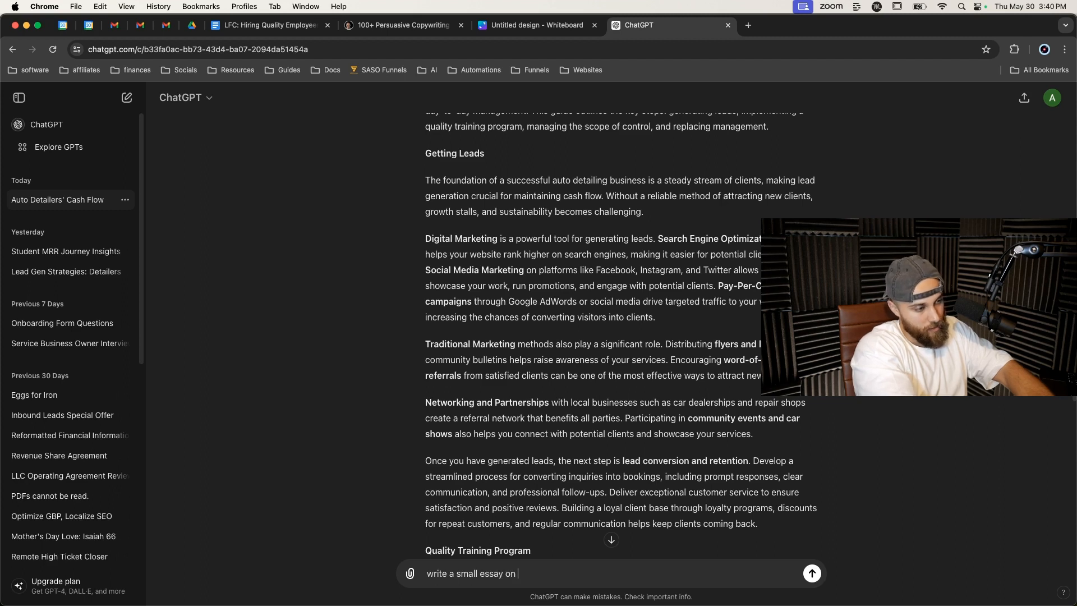
type(" why auto de")
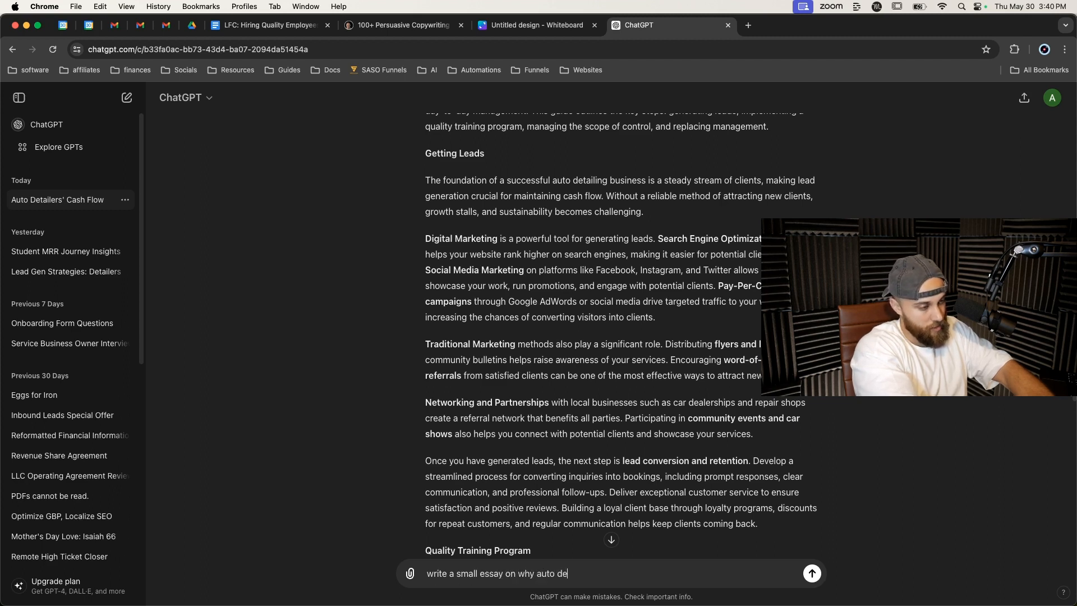
type("tailers ")
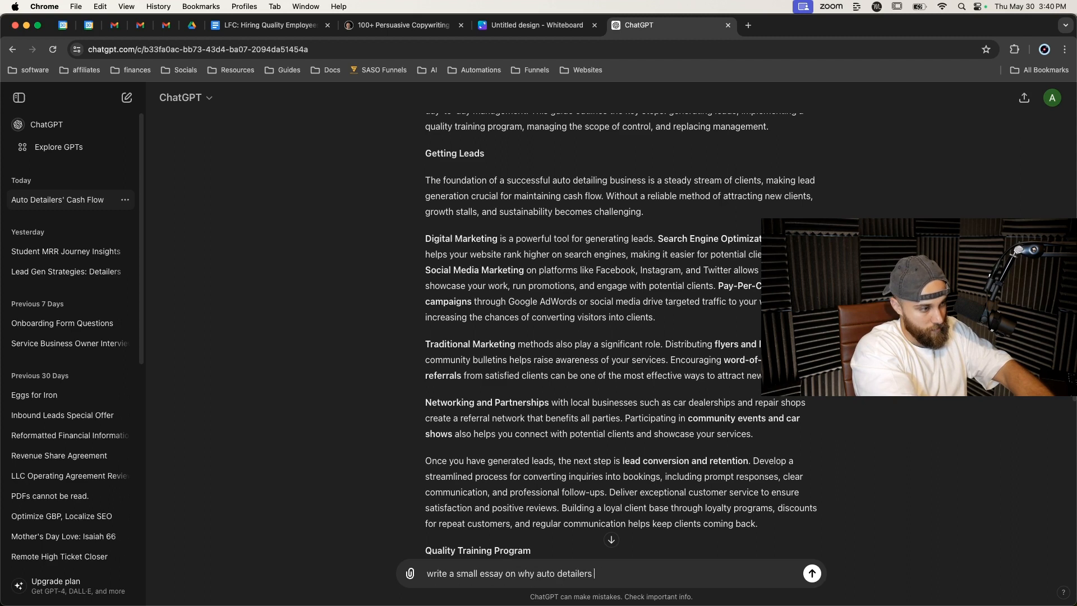
type("whou")
type("shou")
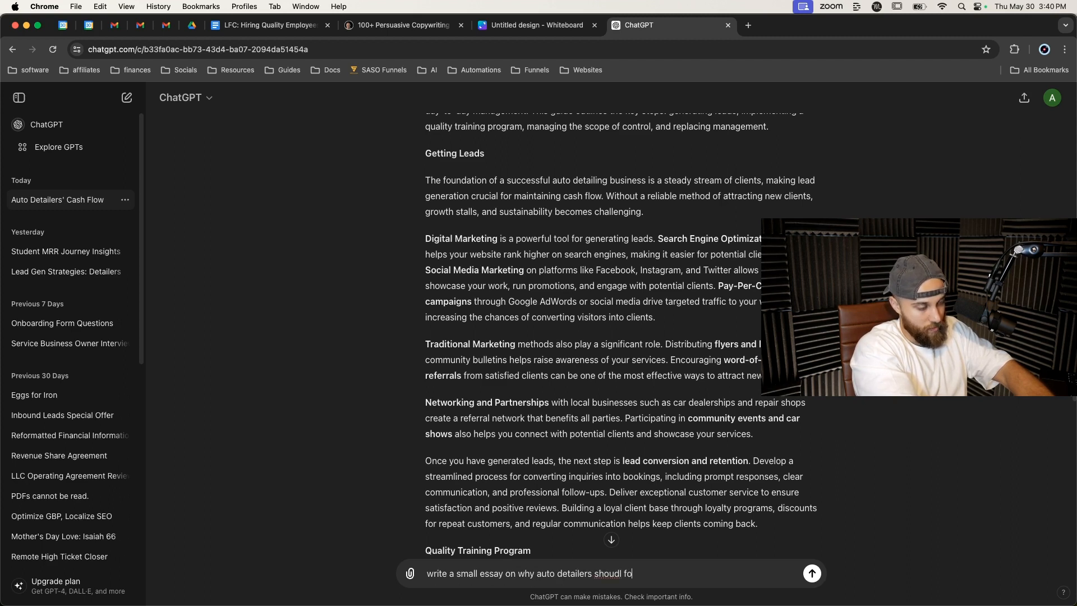
type("ld focus on GMB, local seo,")
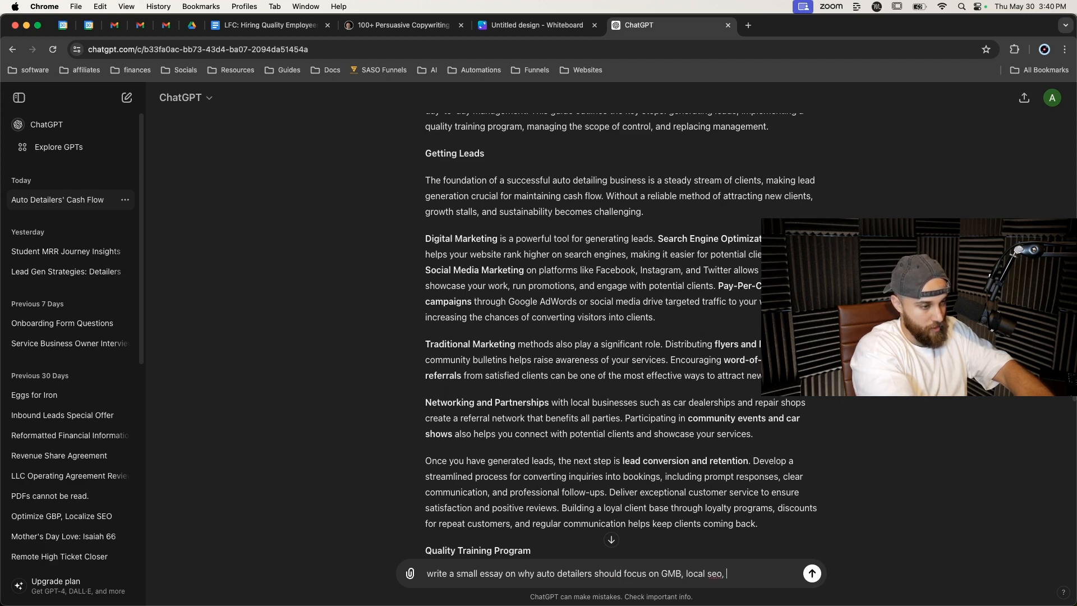
type(" local ppc")
type(", and")
type(" social ")
type("media retargeting ")
type("campa")
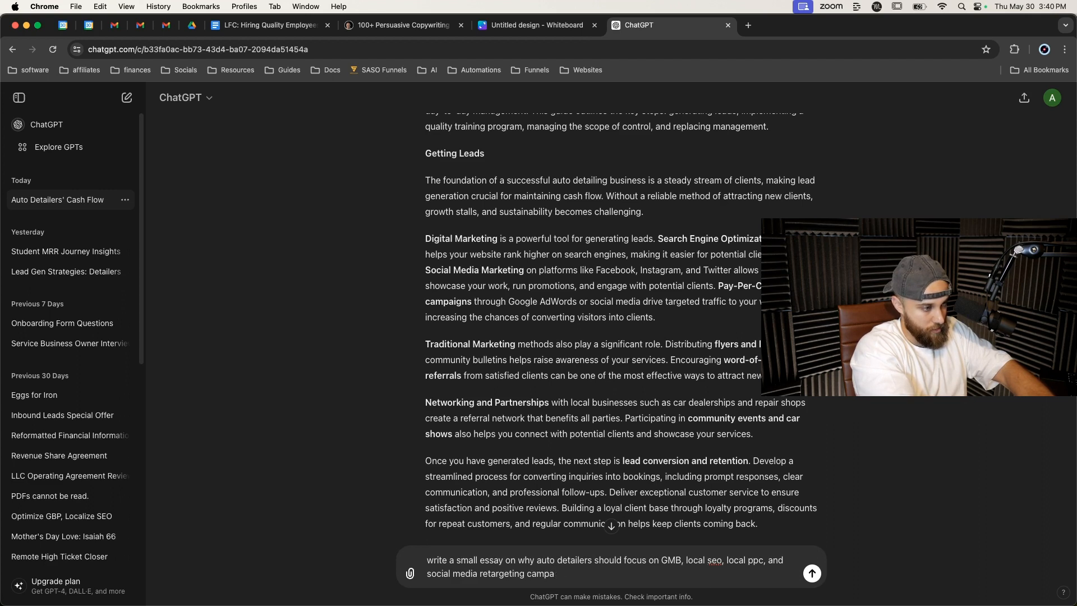
type("igns to get new clients while running")
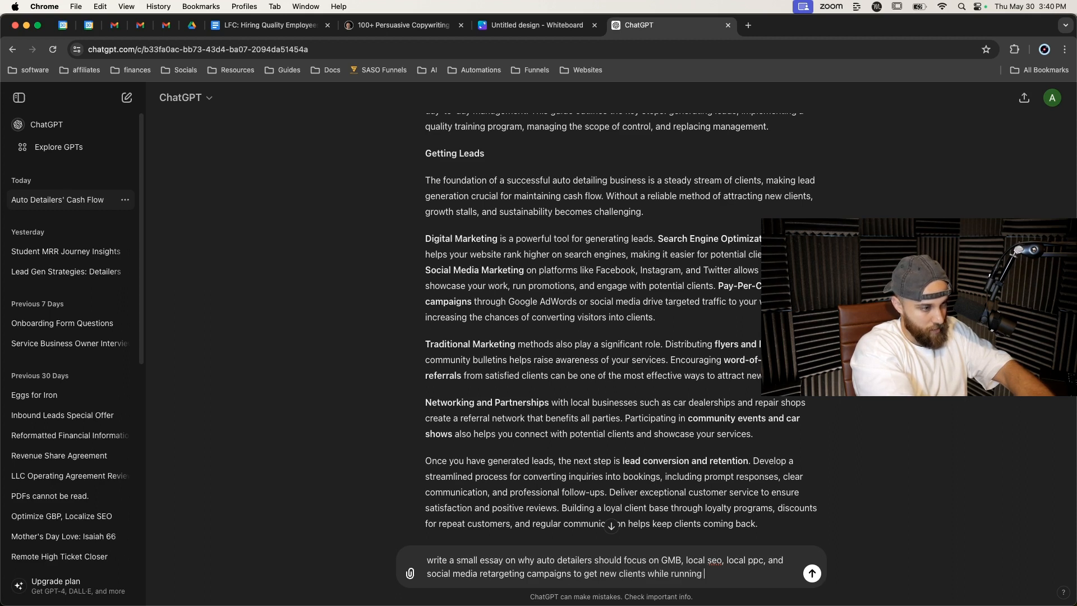
type(" prom")
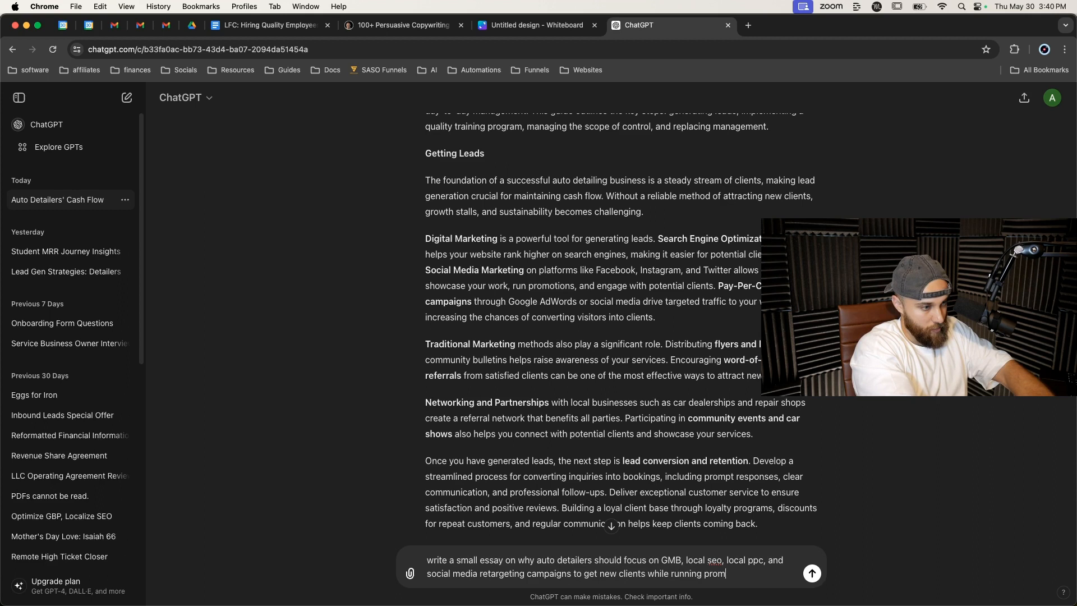
type("otions to attract and engag")
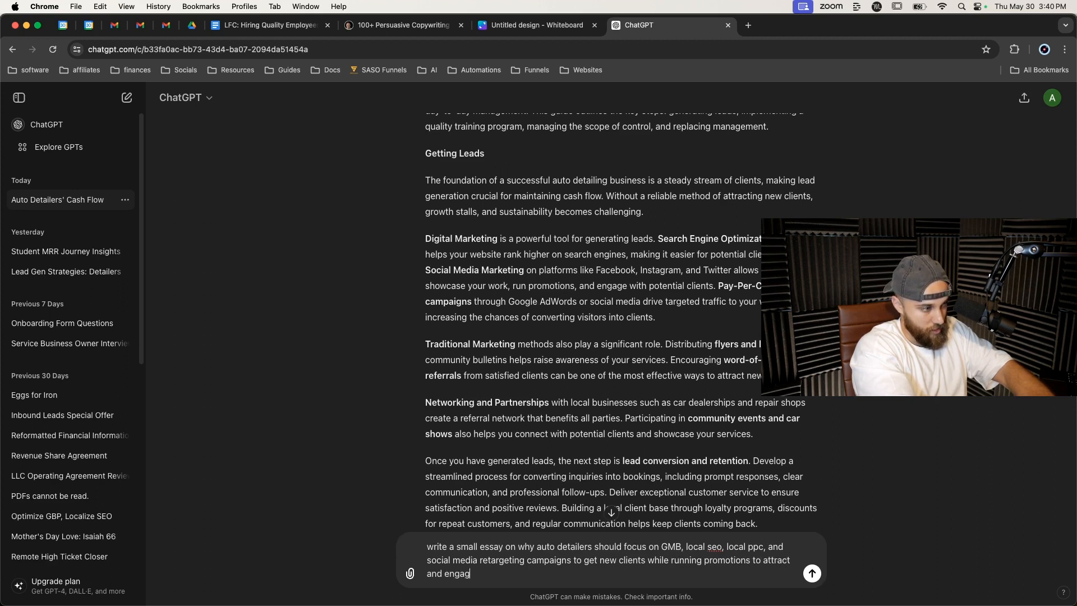
type("e old/current clients.")
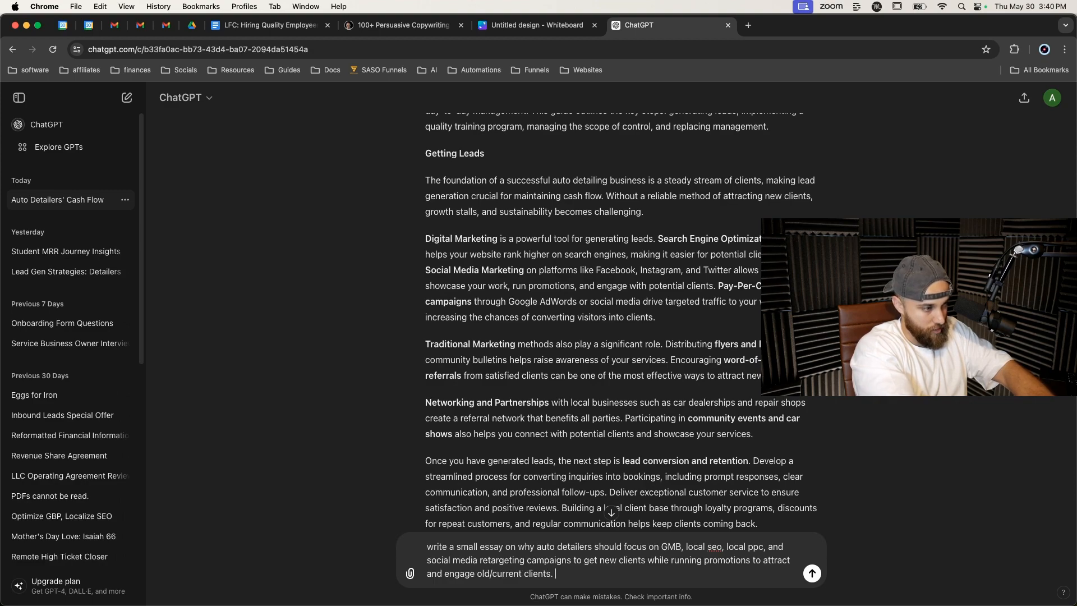
key("Return")
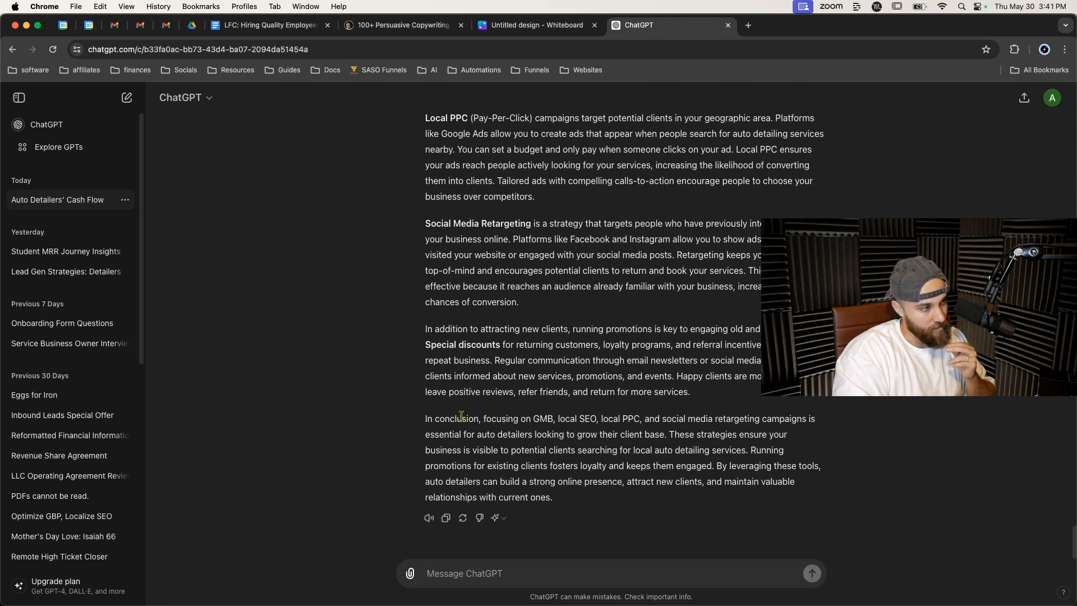
Scroll through ChatGPT's essay response to read its sections.
scroll(395, 396, "up", 4)
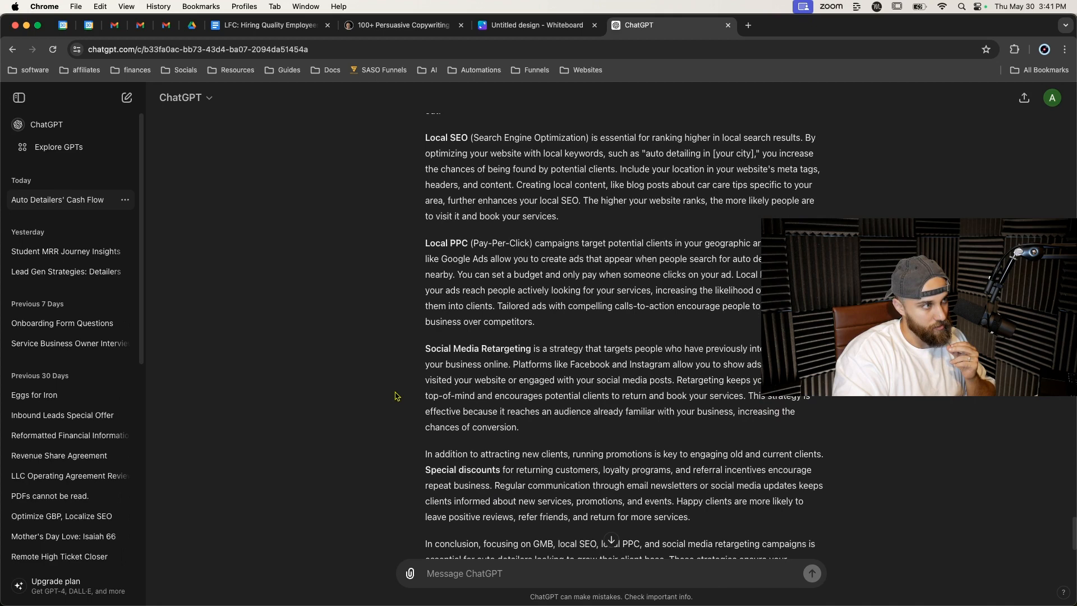
scroll(424, 181, "up", 7)
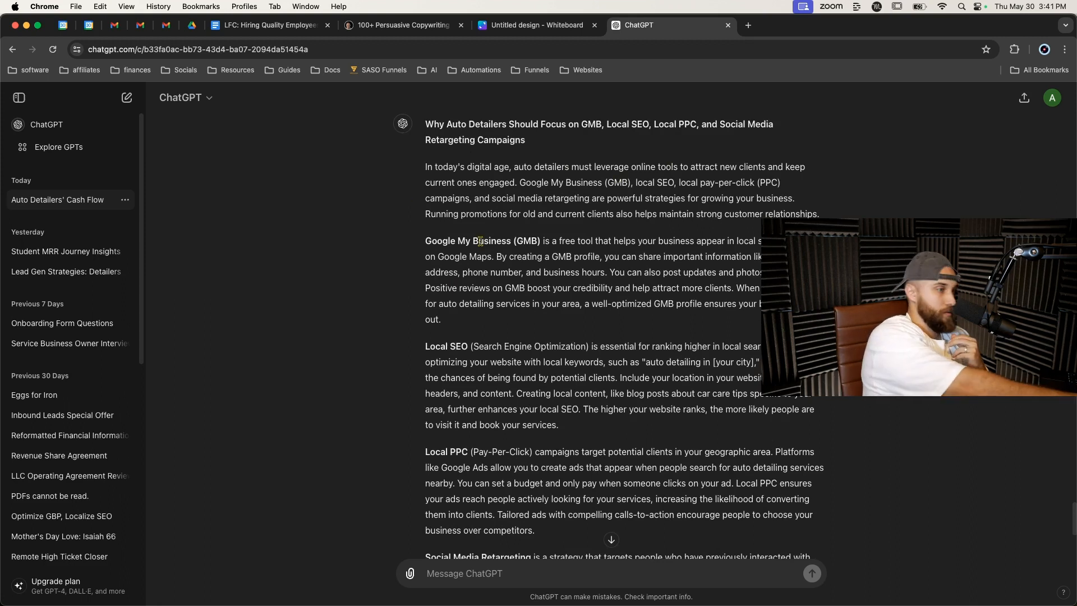
scroll(481, 241, "down", 1)
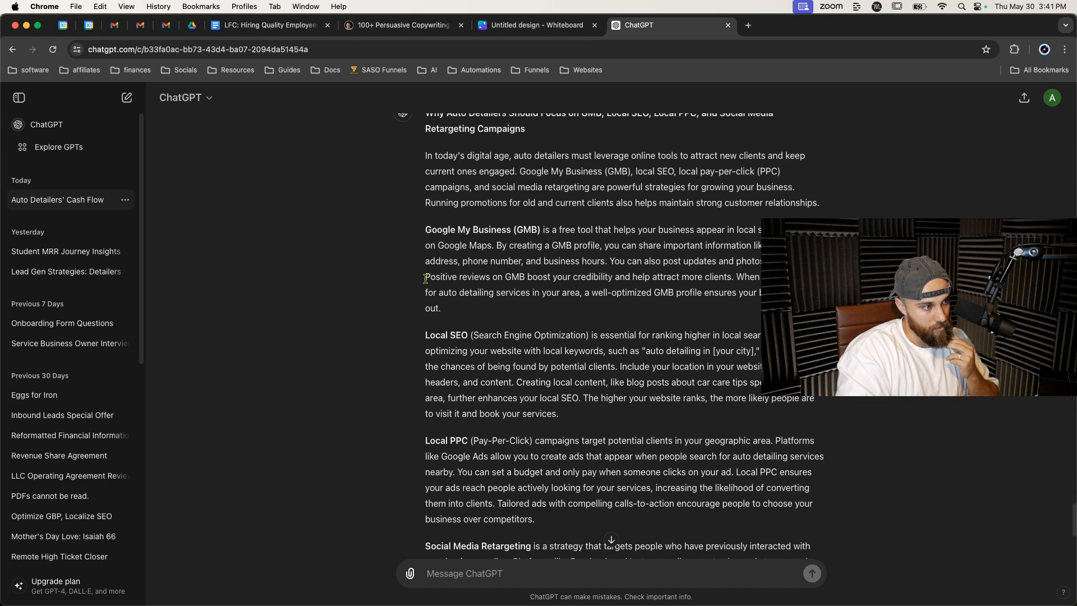
scroll(427, 287, "down", 3)
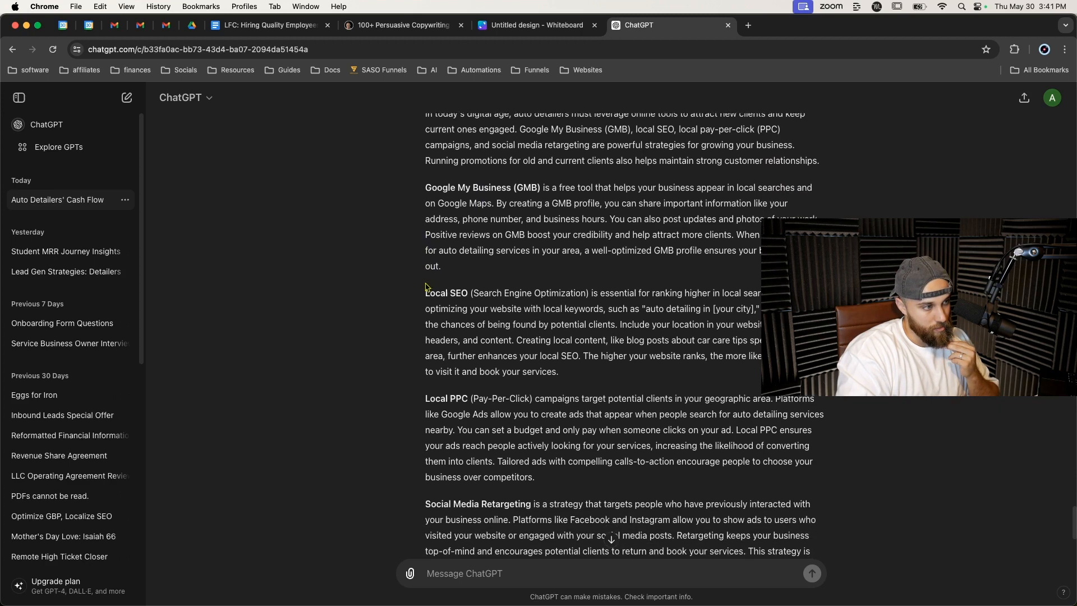
scroll(426, 287, "down", 2)
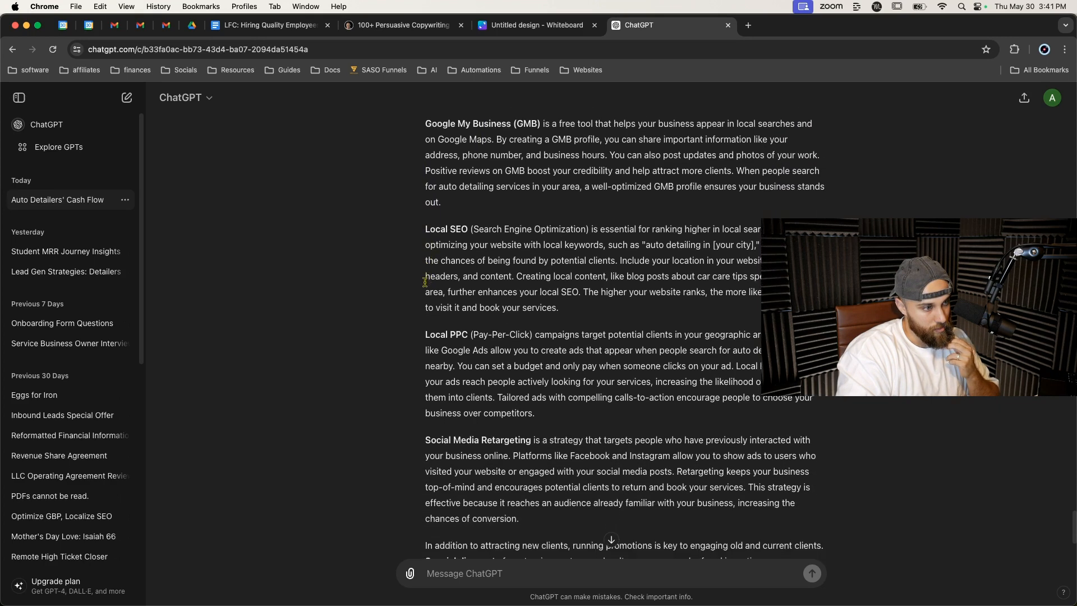
scroll(425, 282, "down", 4)
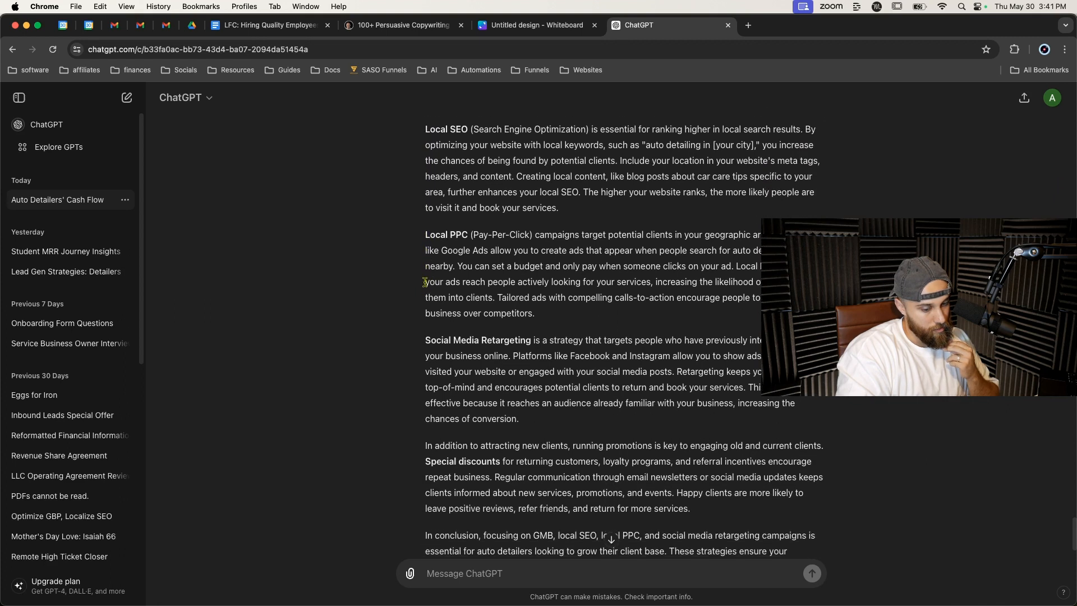
scroll(425, 282, "down", 1)
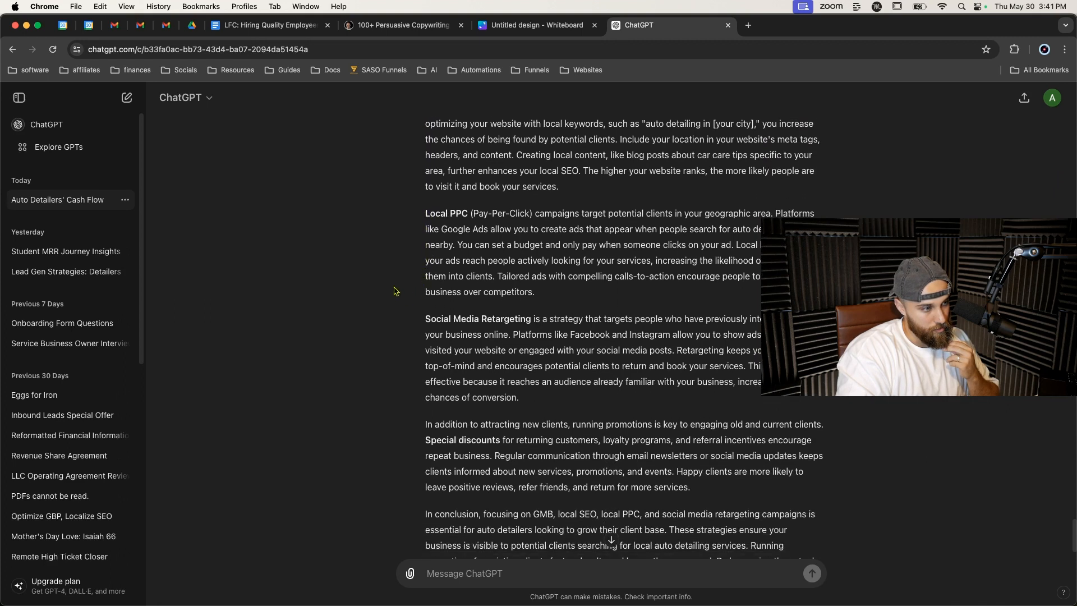
scroll(394, 290, "down", 2)
scroll(401, 280, "up", 9)
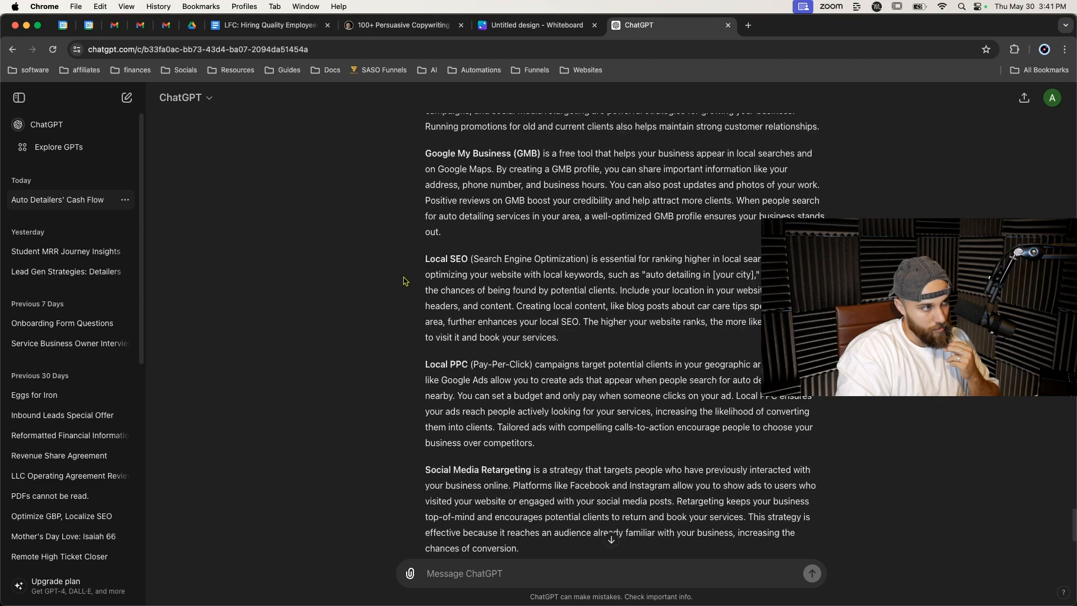
scroll(407, 267, "up", 6)
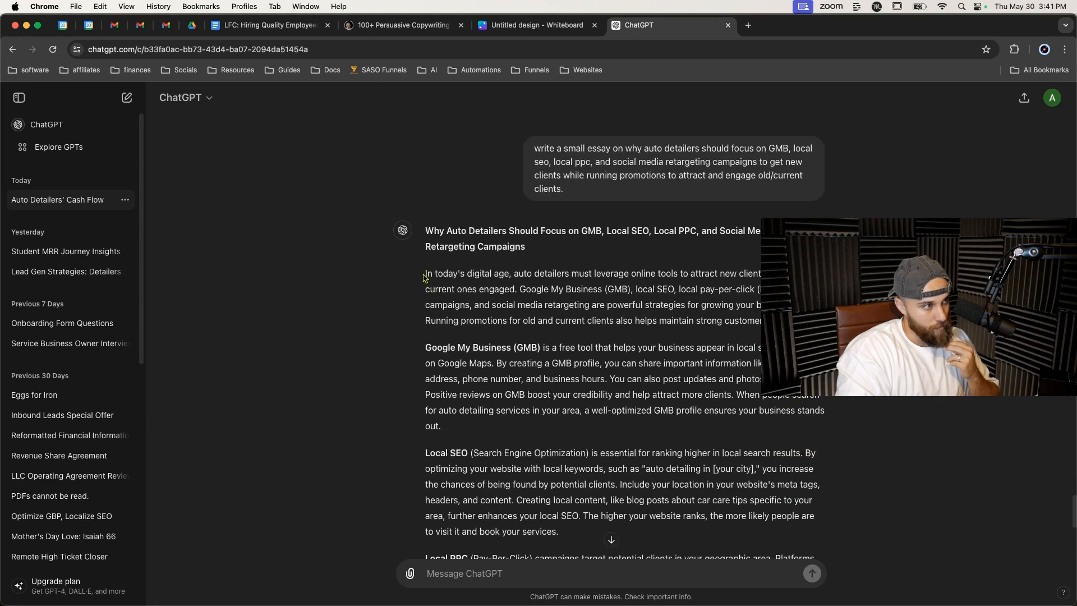
Copy ChatGPT's full essay response.
left_click_drag(425, 273, 474, 316)
scroll(474, 313, "down", 3)
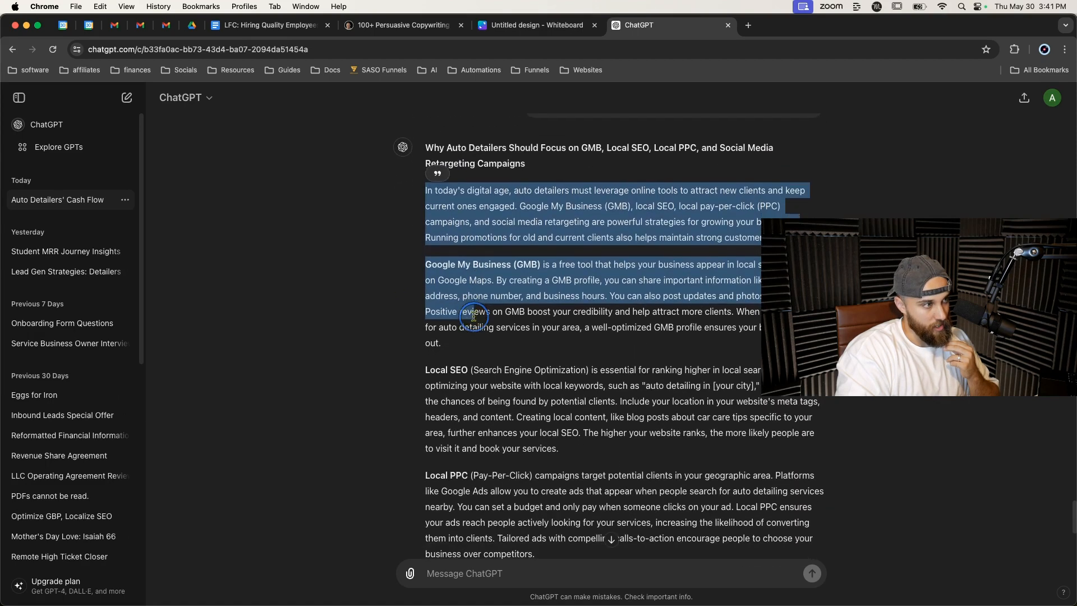
triple_click(475, 224)
left_click(536, 24)
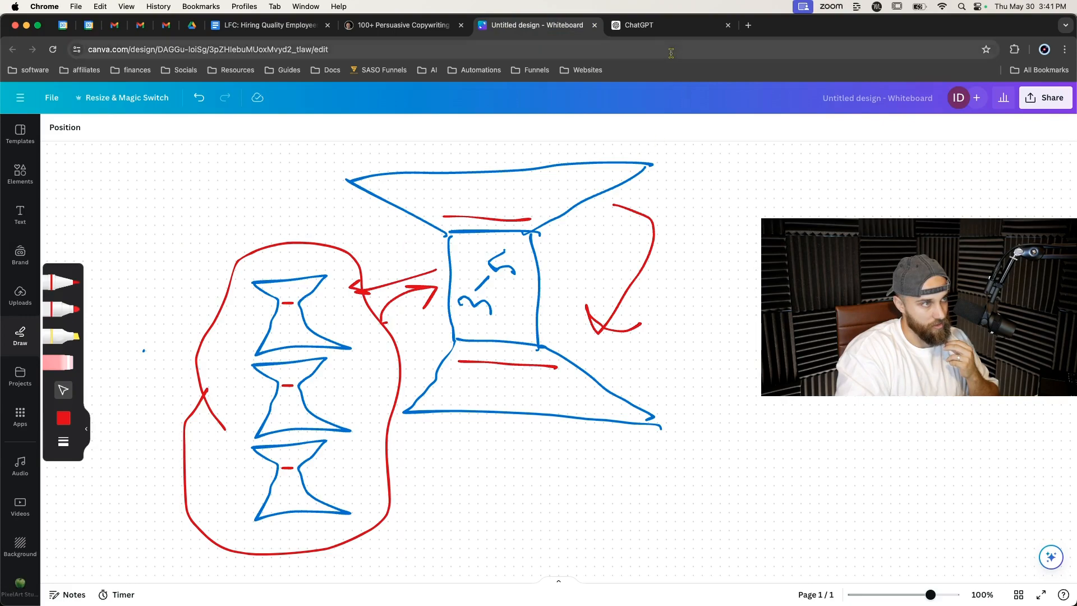
left_click(639, 25)
scroll(556, 236, "down", 8)
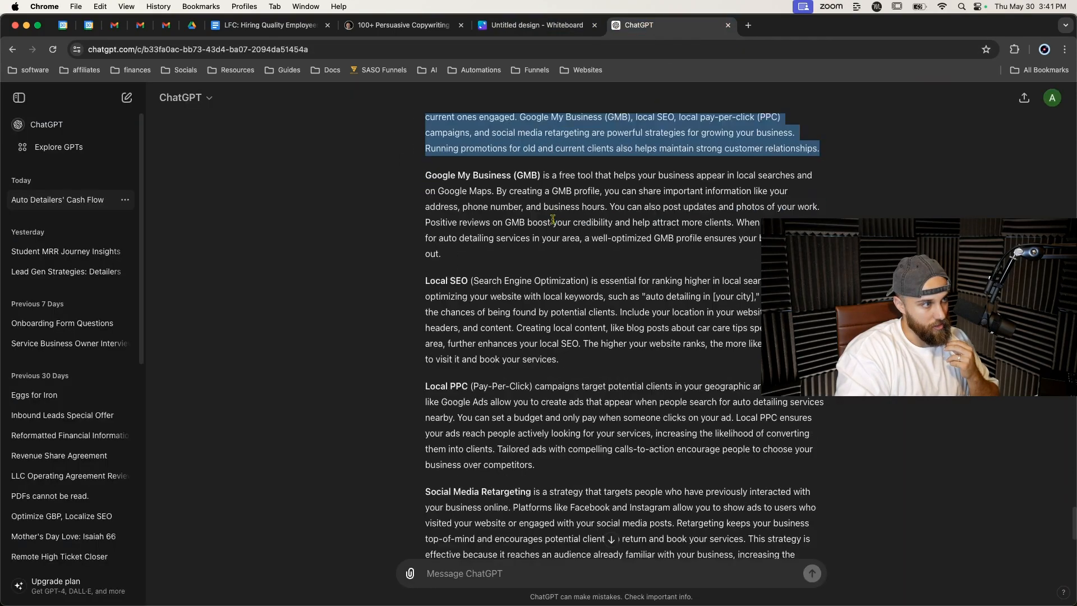
triple_click(514, 417)
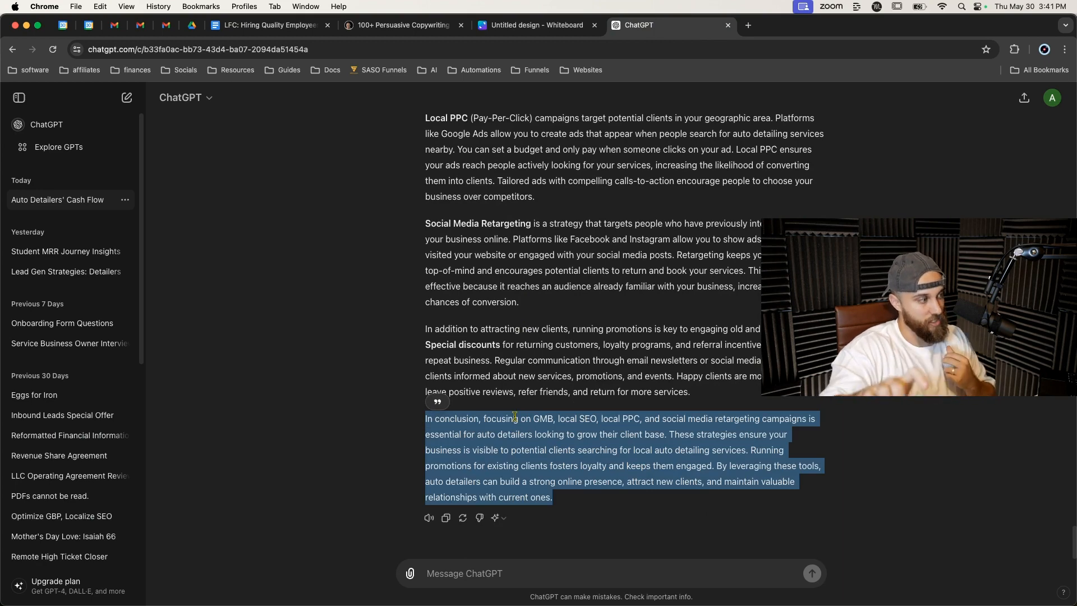
scroll(503, 359, "up", 10)
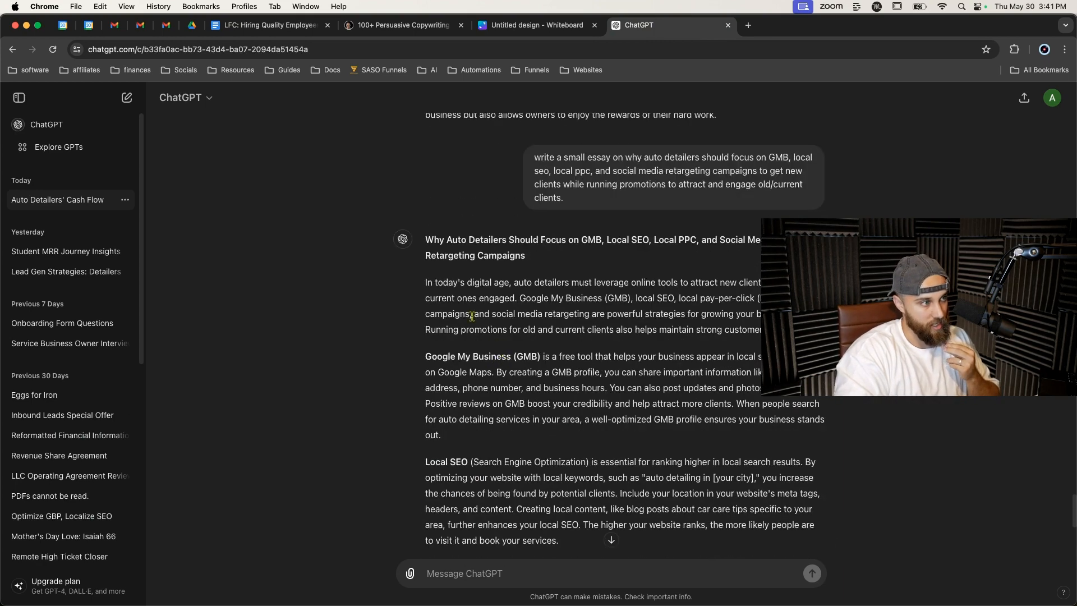
left_click_drag(424, 284, 459, 306)
scroll(459, 306, "up", 12)
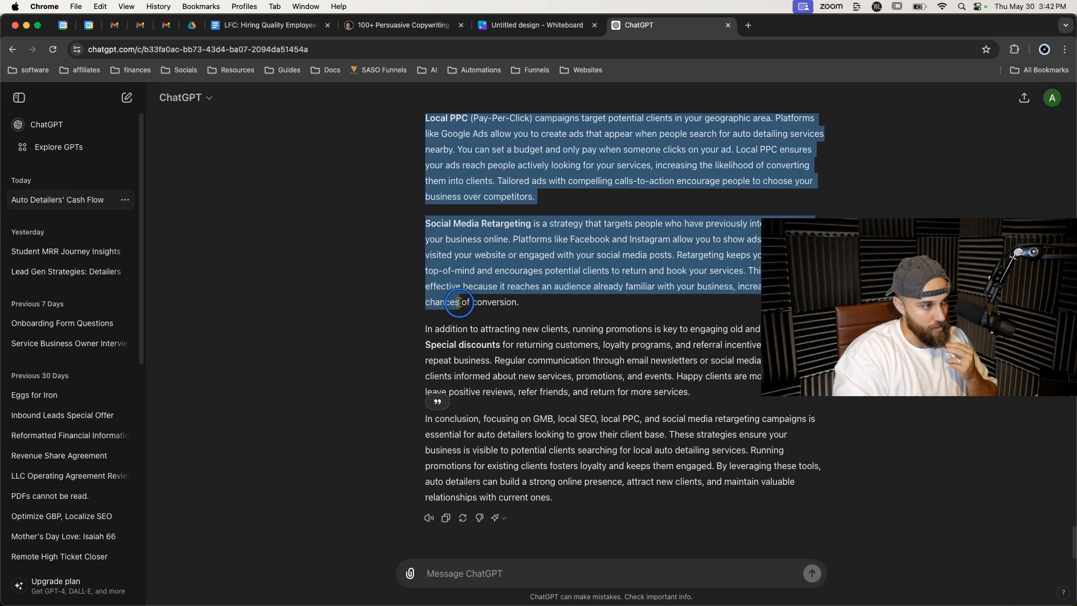
left_click(438, 404)
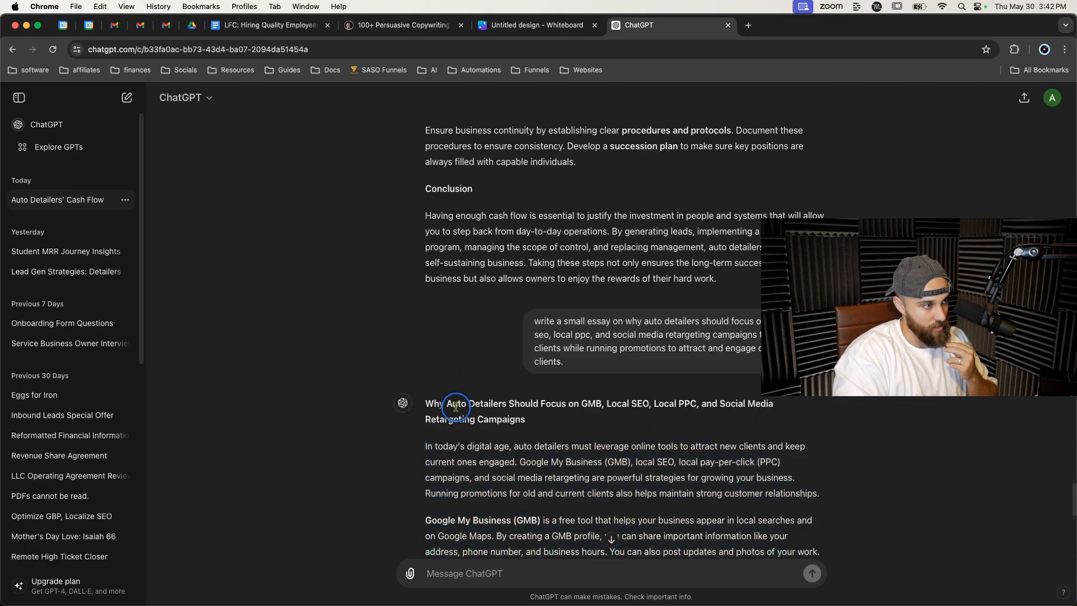
left_click_drag(425, 405, 568, 486)
left_click(446, 518)
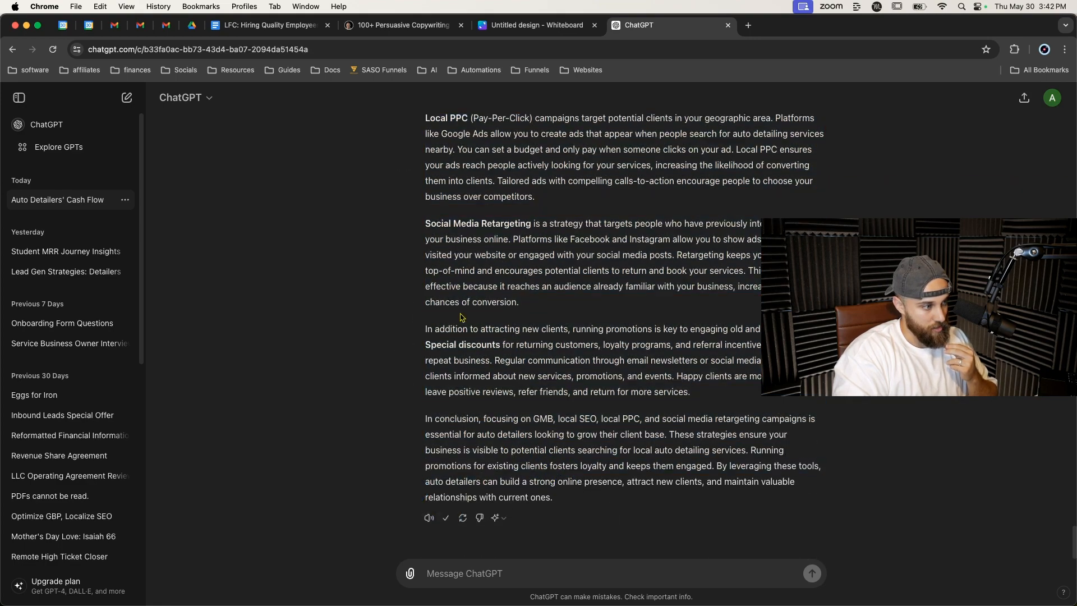
Replace the Getting Leads section of the document with the copied essay.
key("super+alt+Left")
key("super+alt+Left")
key("super+alt+Left")
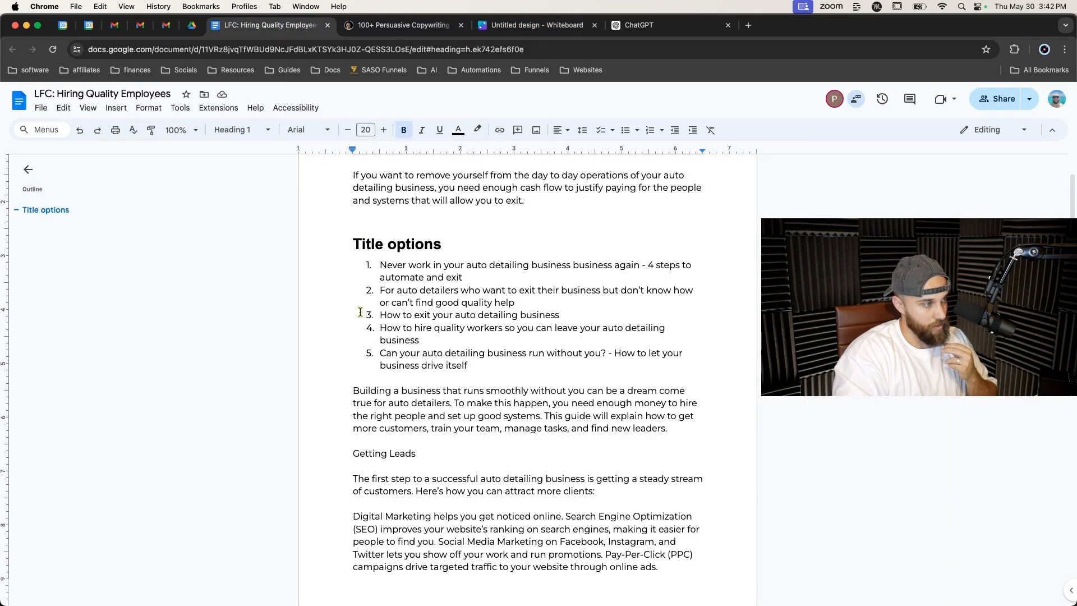
scroll(360, 312, "down", 5)
left_click_drag(353, 254, 565, 472)
scroll(410, 303, "down", 5)
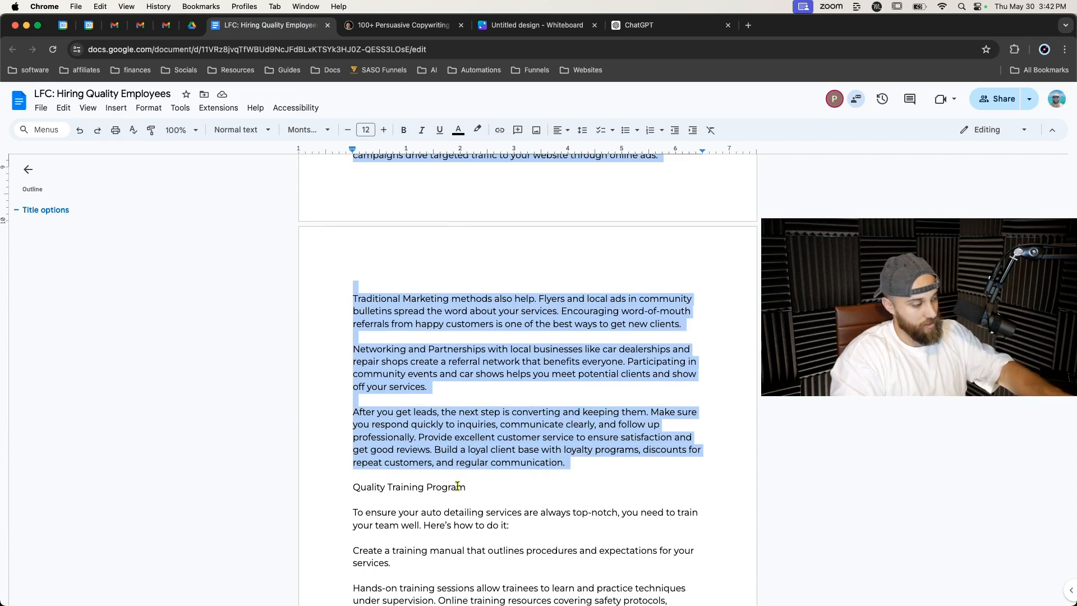
key("super+v")
Remove every asterisk from the document with Find and replace, replacing all '*' with nothing.
scroll(457, 485, "up", 4)
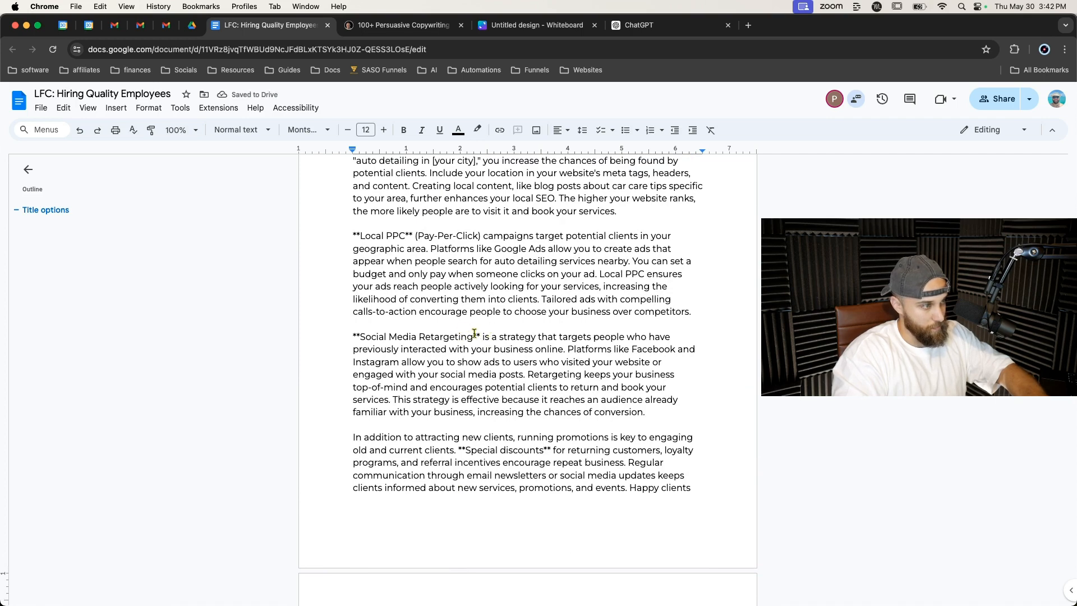
key("super+f")
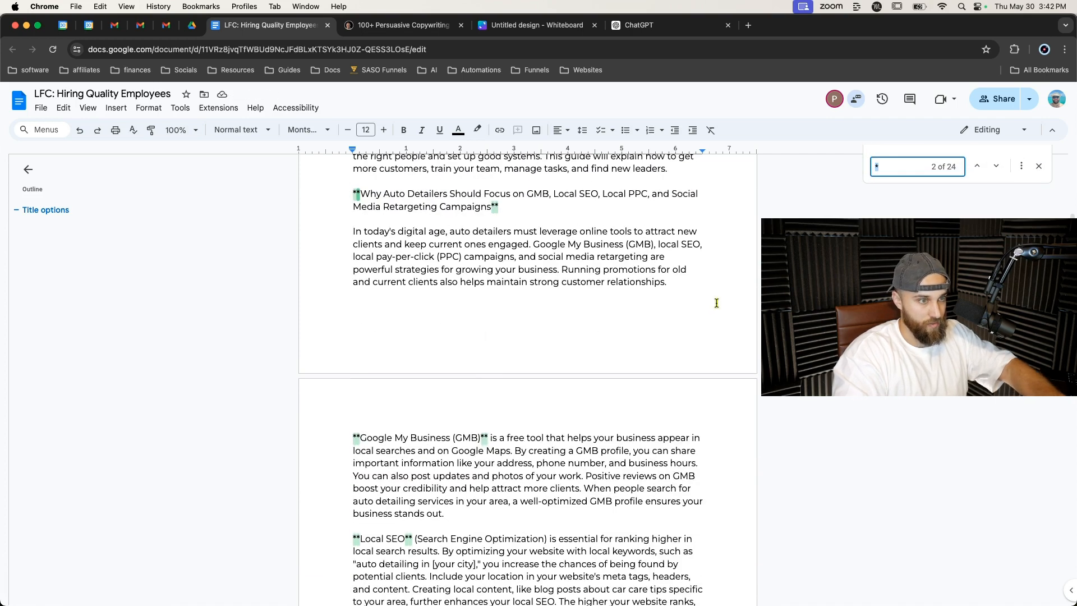
left_click(1020, 167)
left_click(593, 318)
left_click(654, 347)
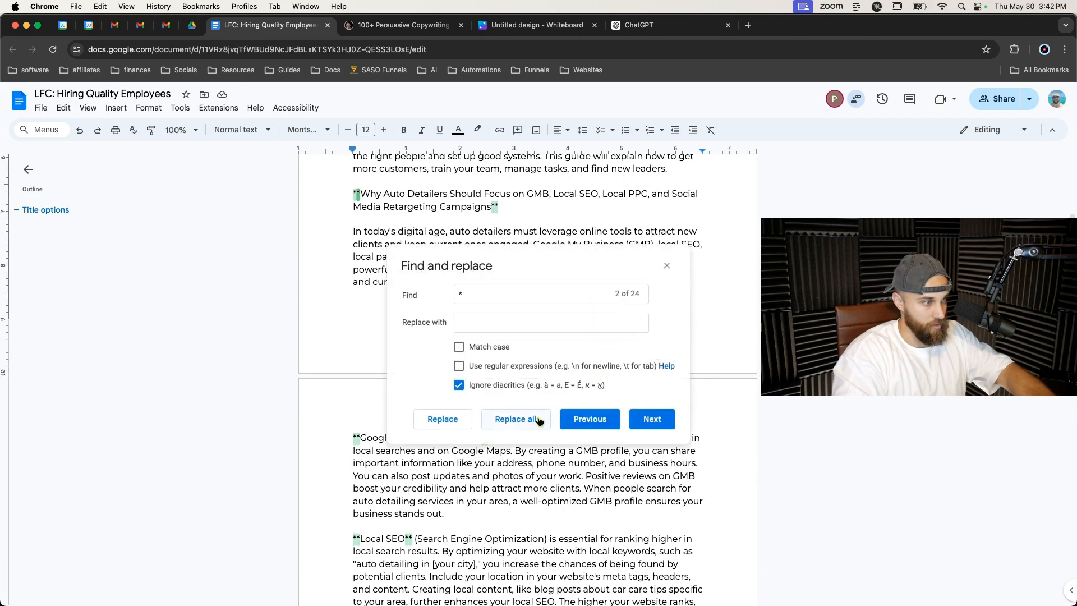
left_click(519, 419)
left_click(667, 265)
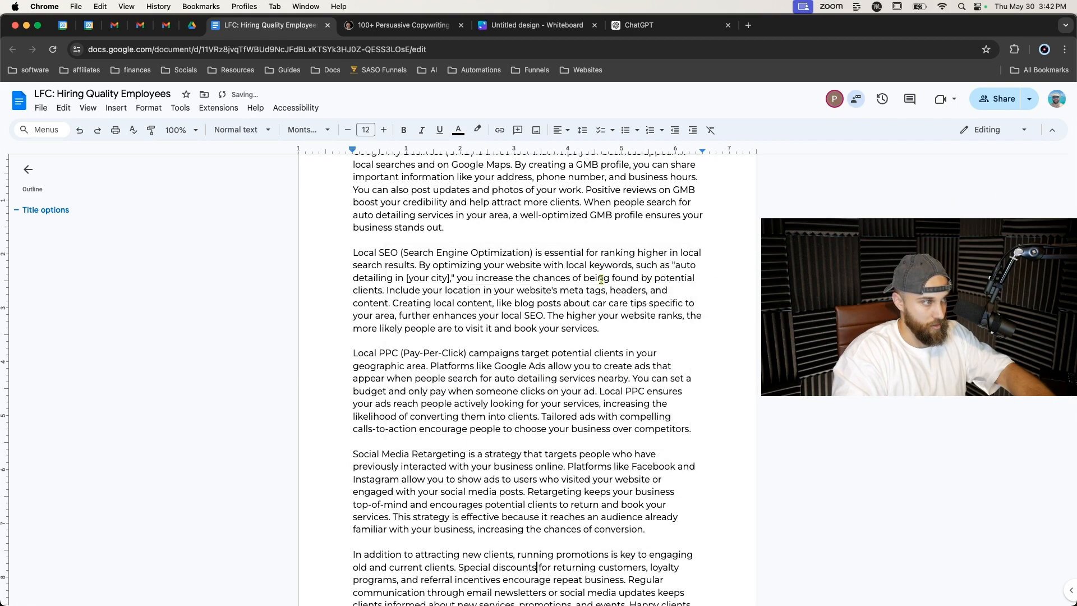
Format the 'Why Auto Detailers Should Focus on GMB…' line as a bold Heading 2.
scroll(601, 279, "up", 15)
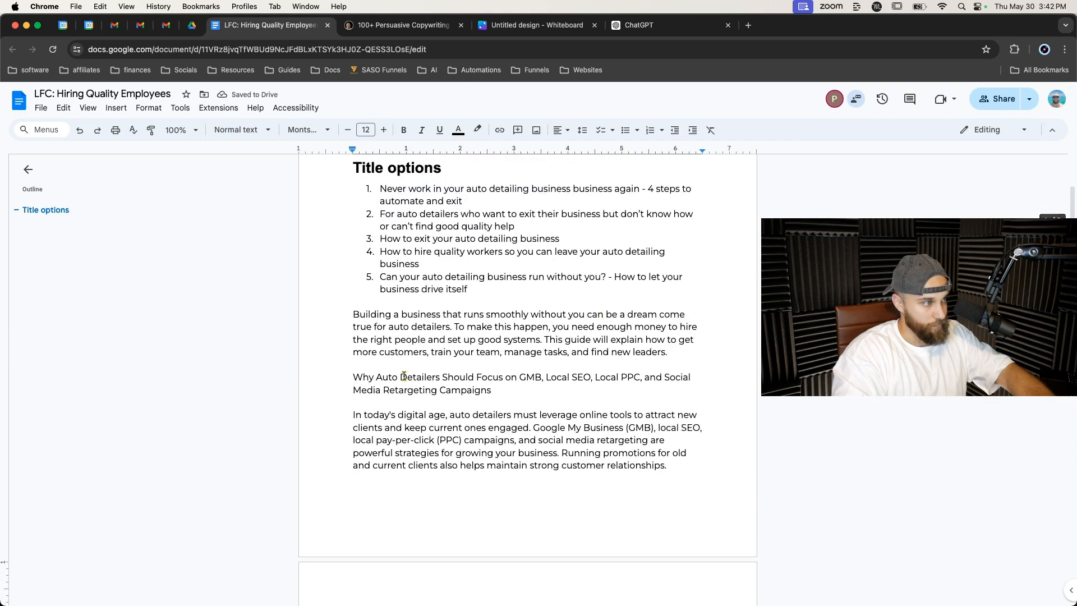
triple_click(404, 377)
left_click(247, 130)
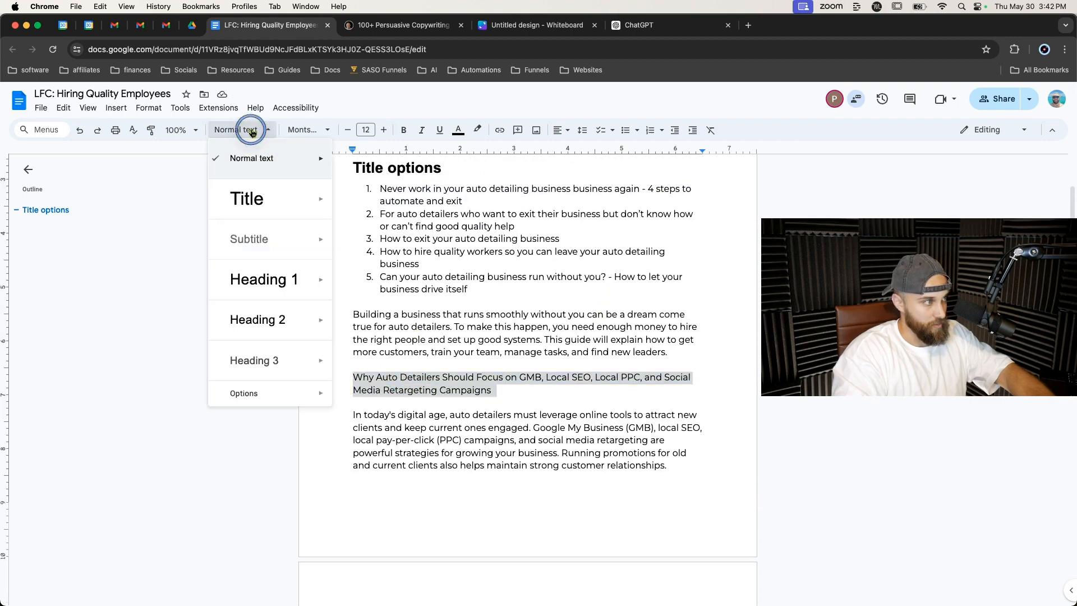
left_click(238, 323)
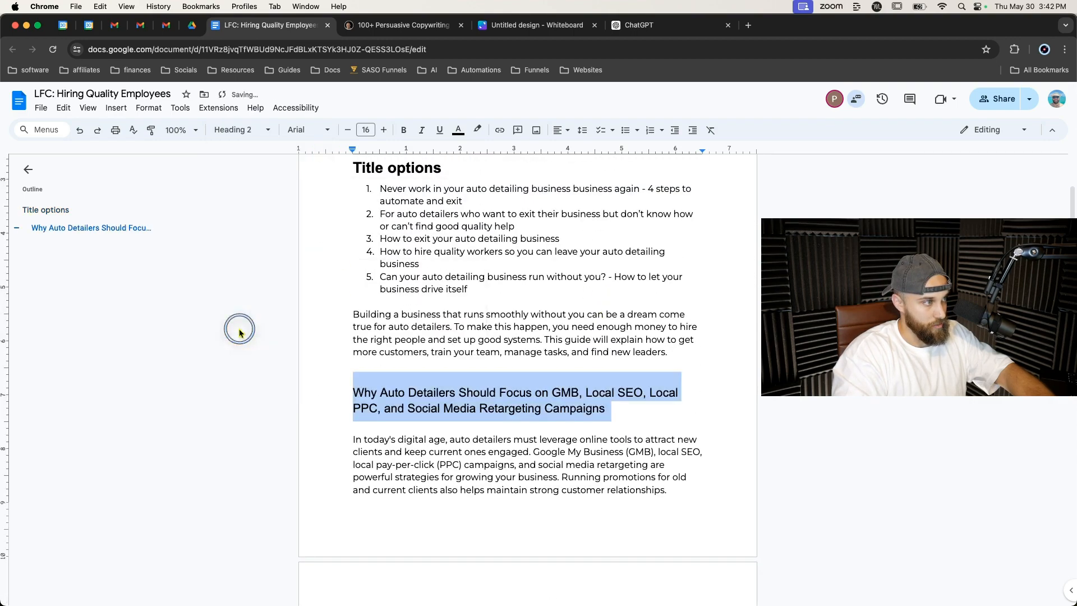
left_click(403, 130)
left_click(313, 319)
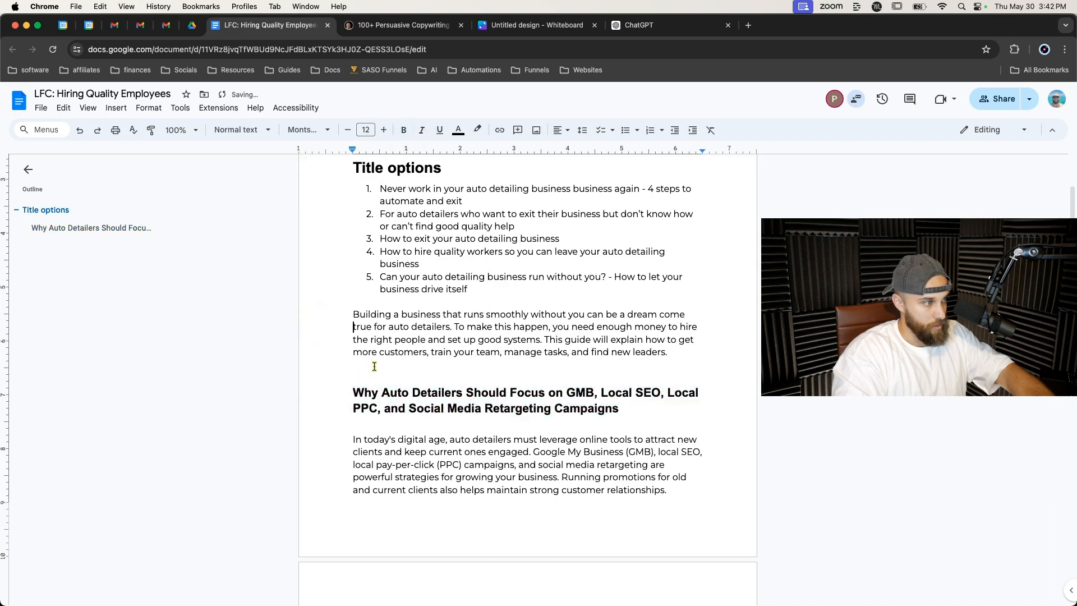
Delete the words 'Why Auto Detailers Should' from the start of the new heading.
scroll(392, 386, "down", 1)
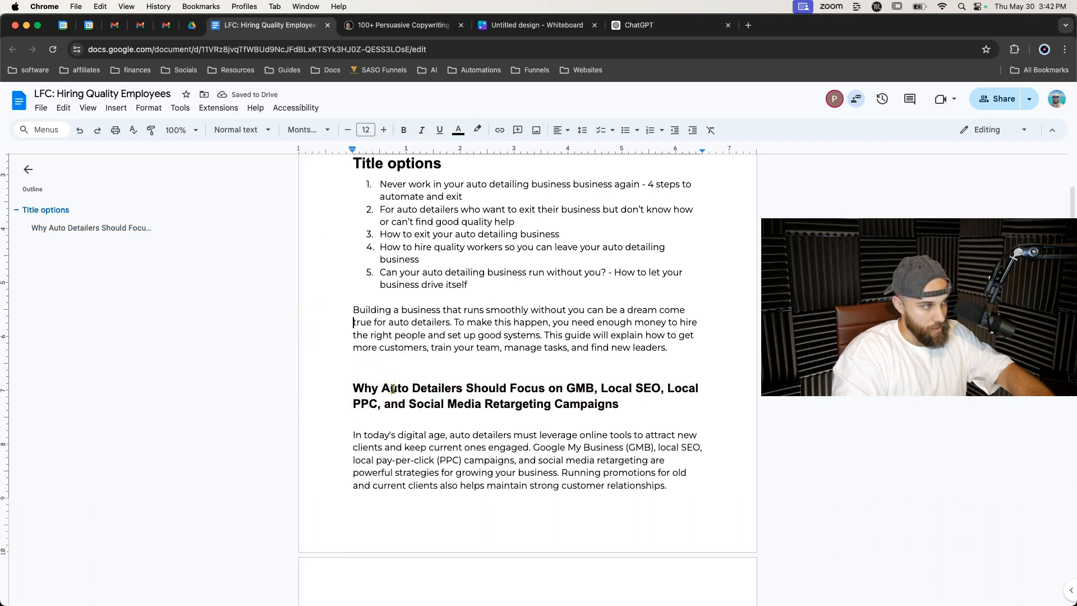
triple_click(400, 325)
left_click(385, 372)
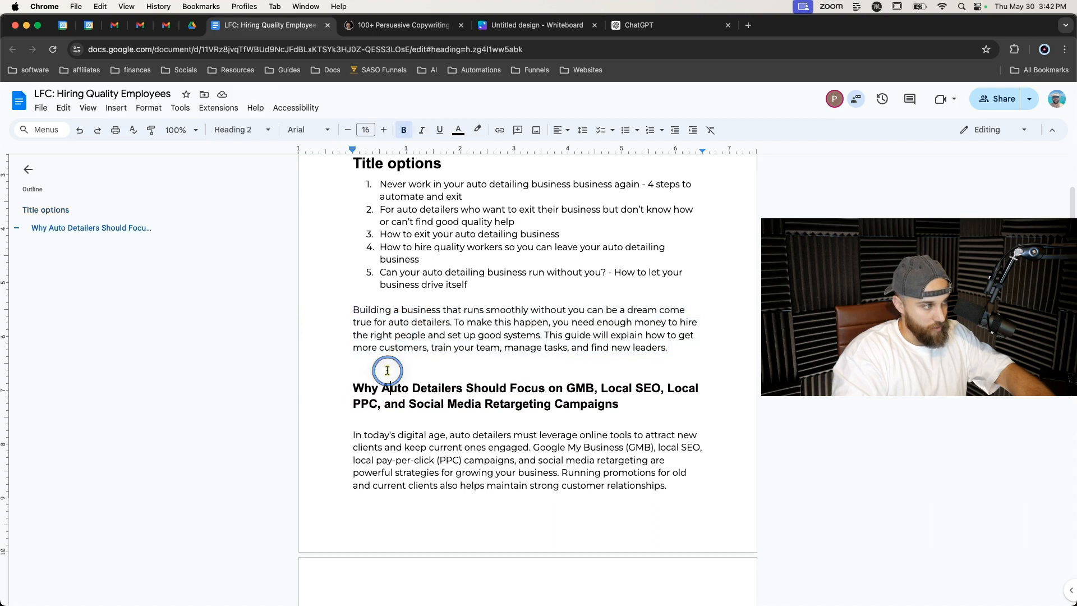
scroll(364, 382, "down", 1)
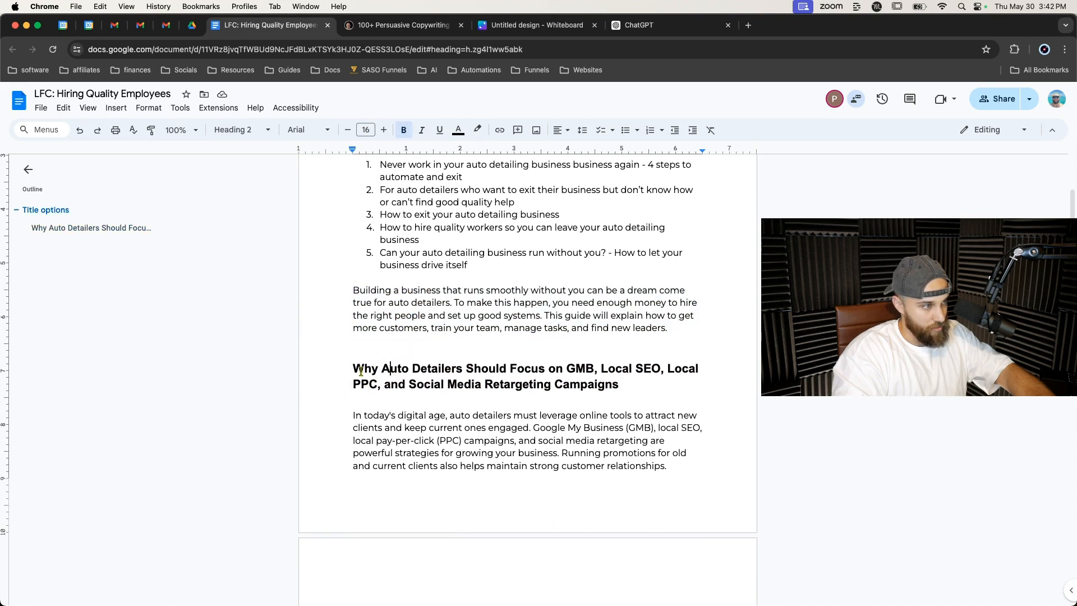
left_click_drag(352, 369, 512, 371)
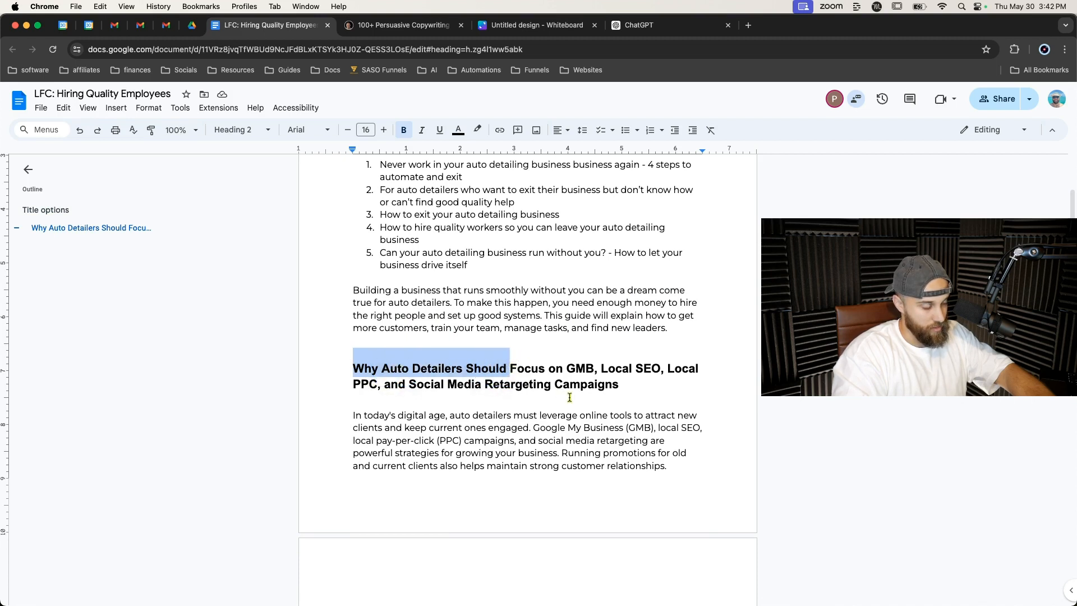
key("BackSpace")
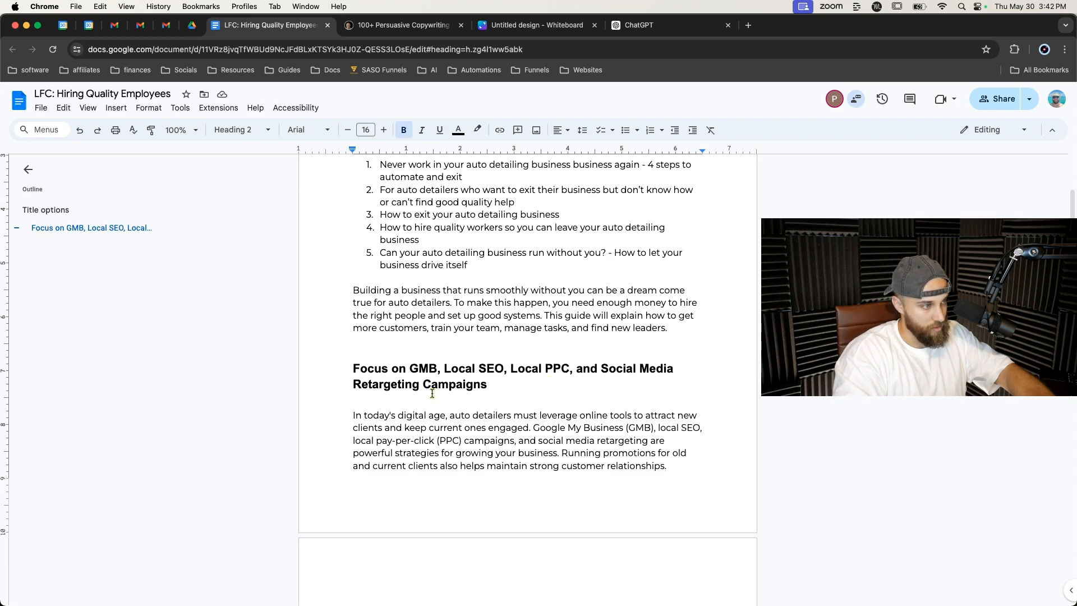
Rewrite the heading as 'Step 1: Attract more clients to generate cash needed to build team'.
left_click_drag(492, 387, 352, 370)
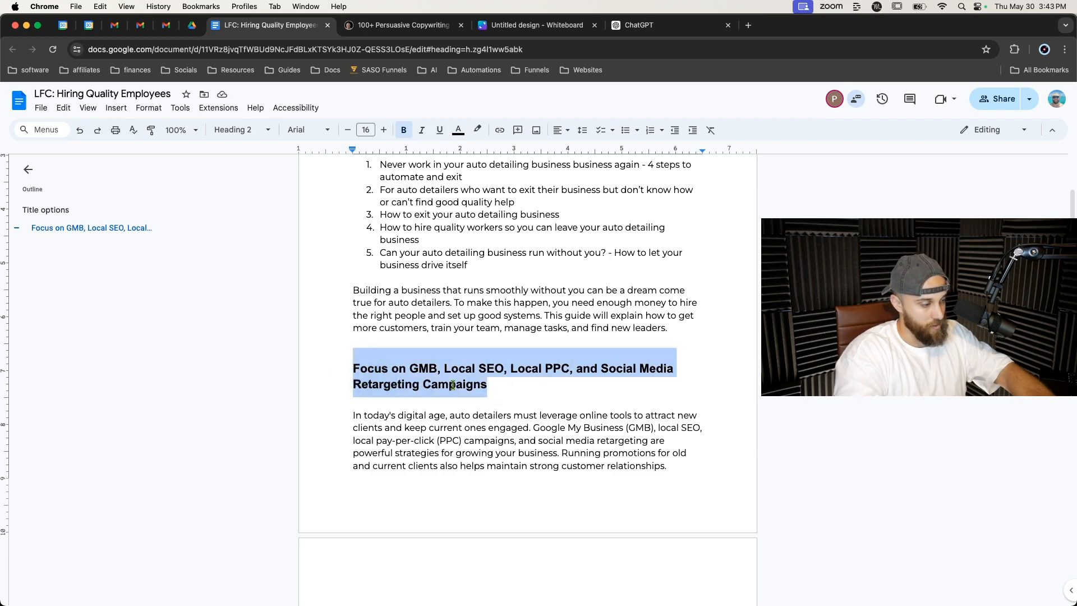
type("Step 1:")
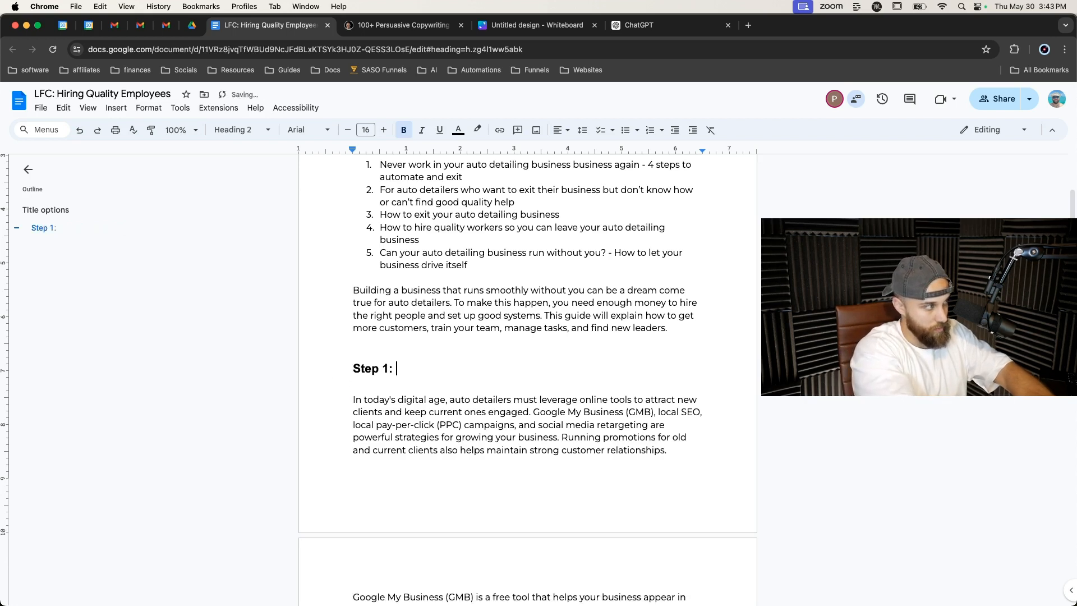
type(" Make")
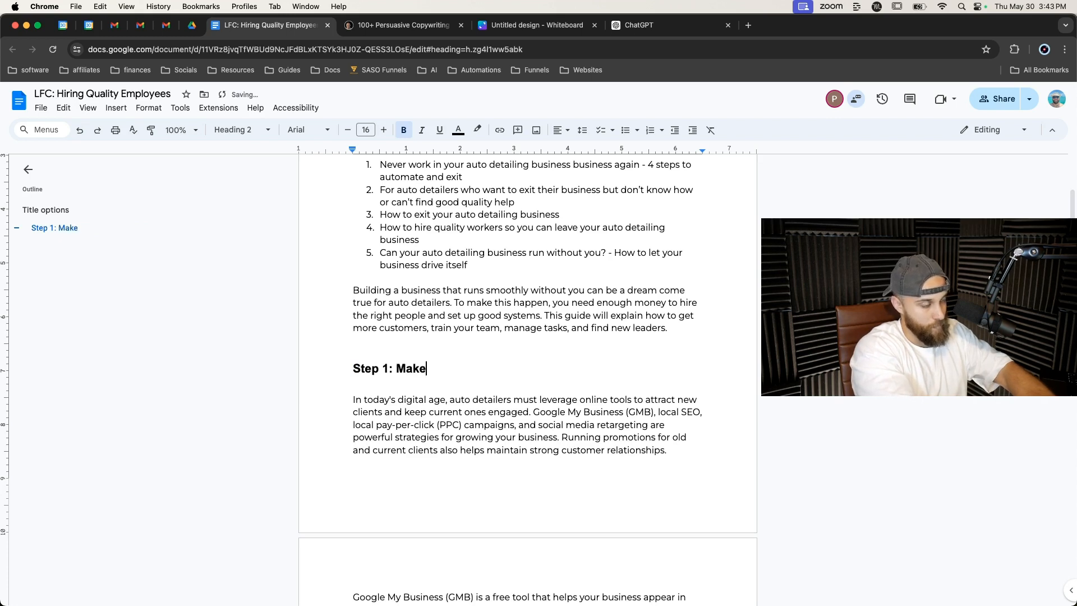
key("BackSpace")
key("BackSpace")
type("Attra")
key("BackSpace")
type("ract more client")
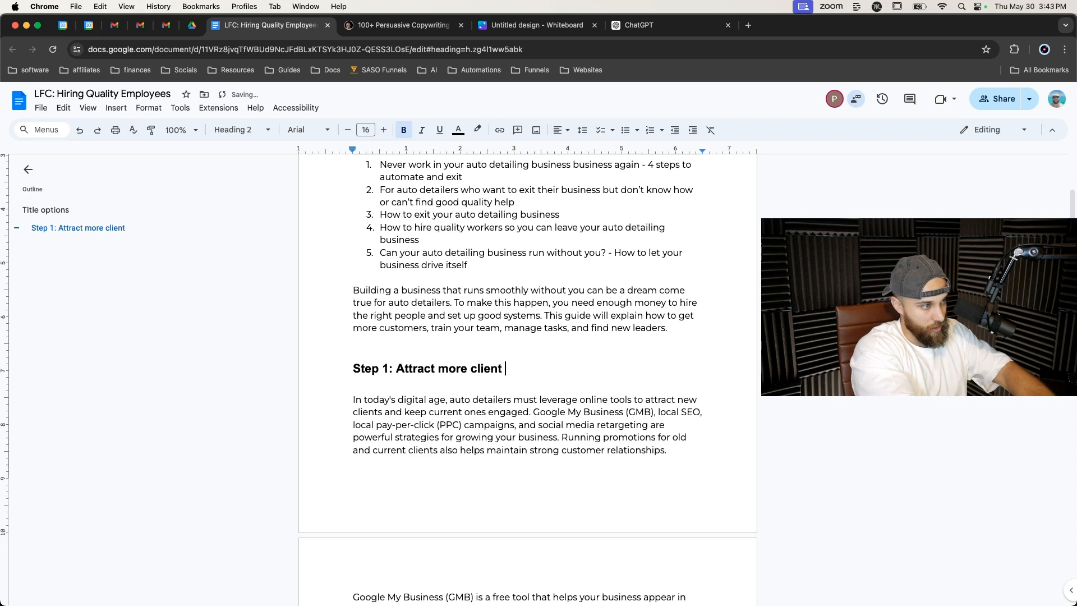
type("s to ")
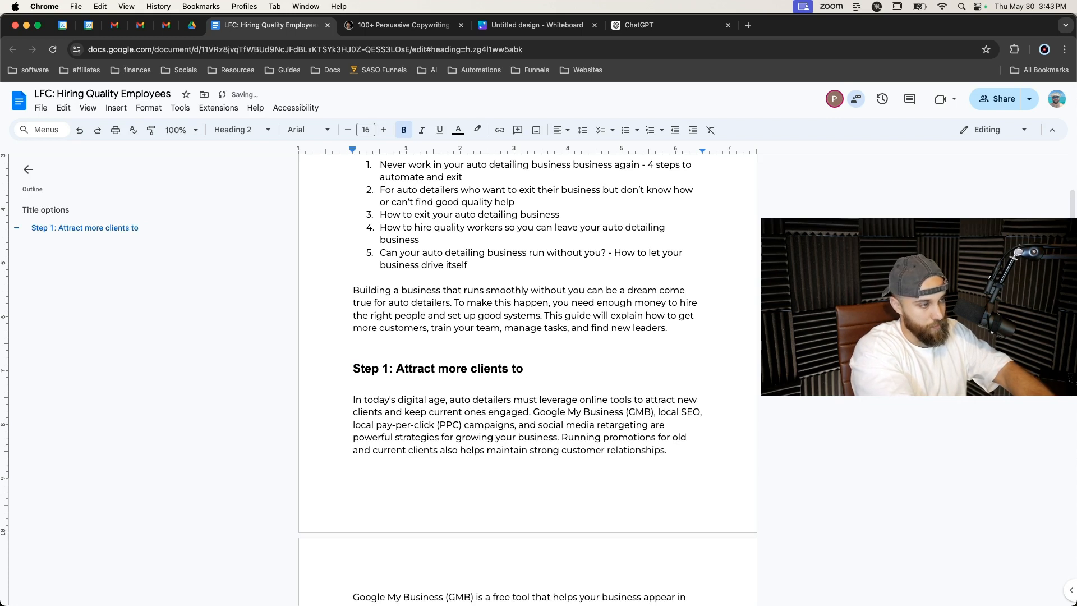
type("generate cash needed ")
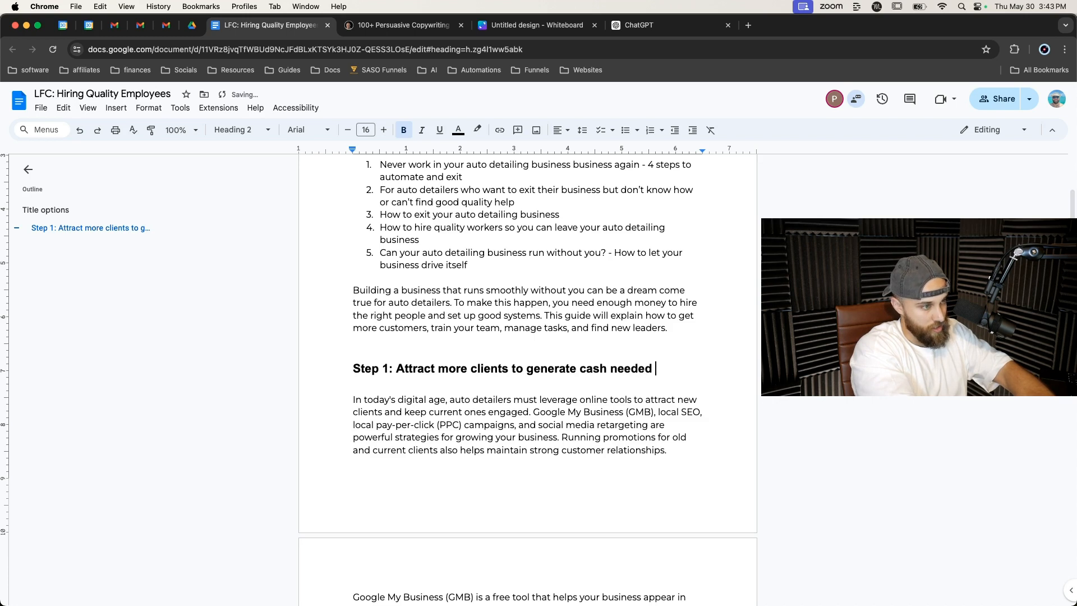
type("to build team")
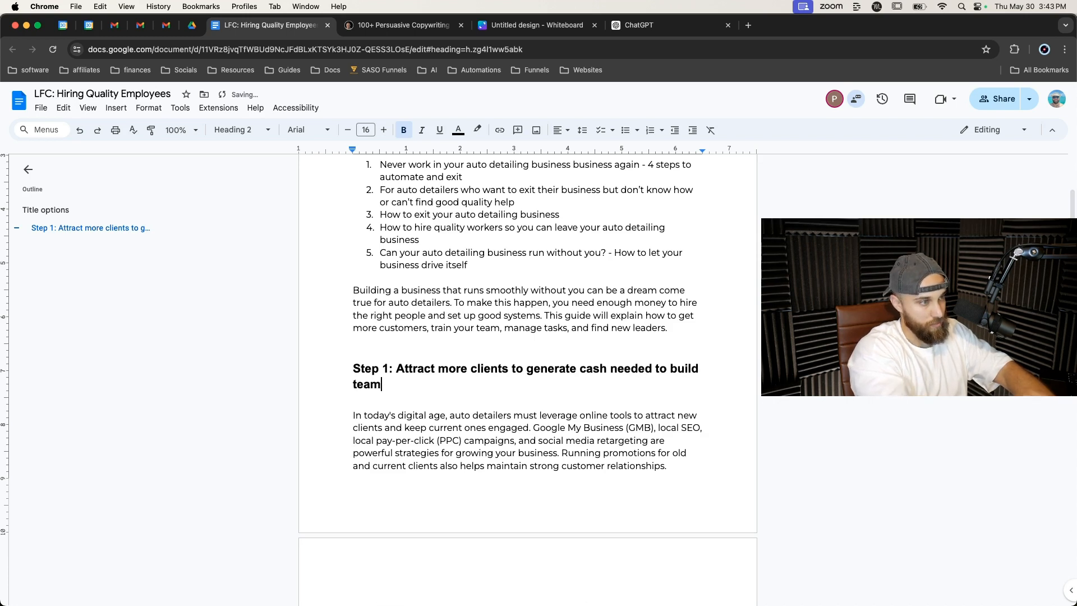
Add the comment 'don't forget to transition' to the section's concluding paragraph.
scroll(445, 397, "down", 1)
scroll(444, 396, "down", 3)
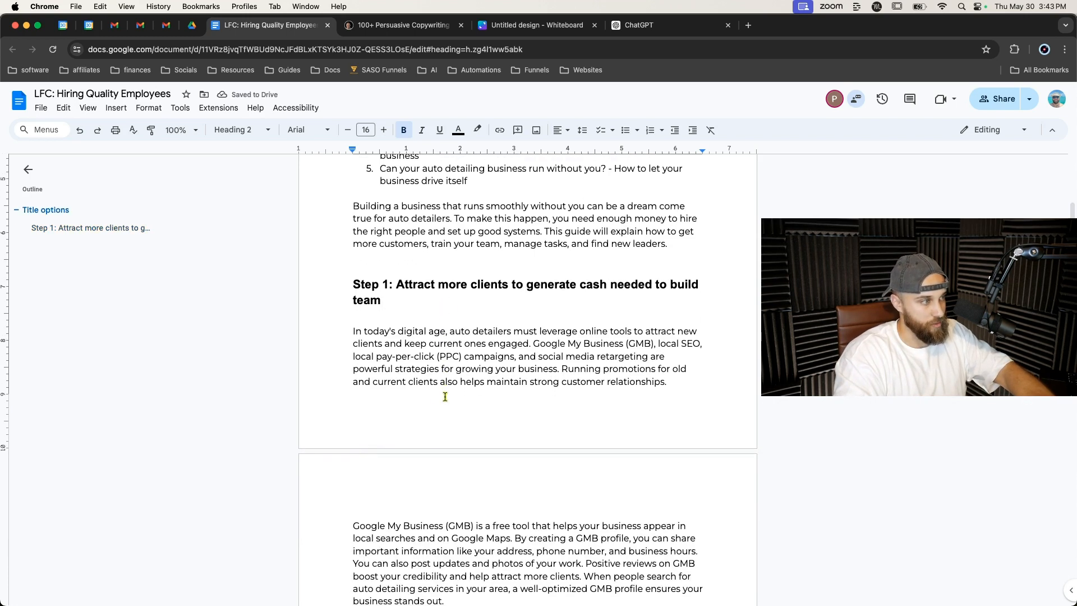
scroll(408, 357, "down", 11)
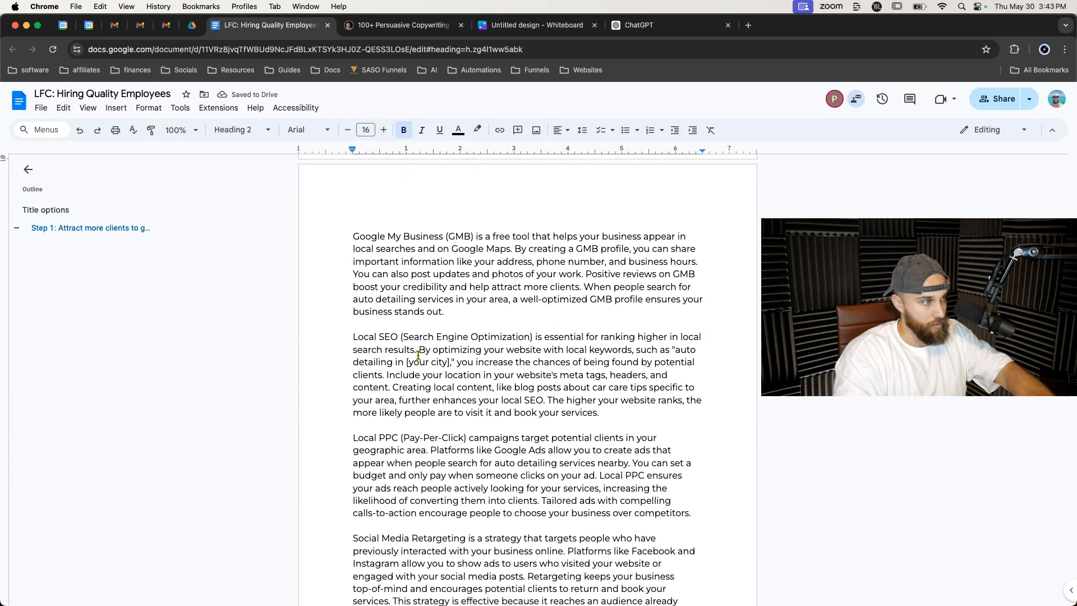
scroll(419, 355, "down", 8)
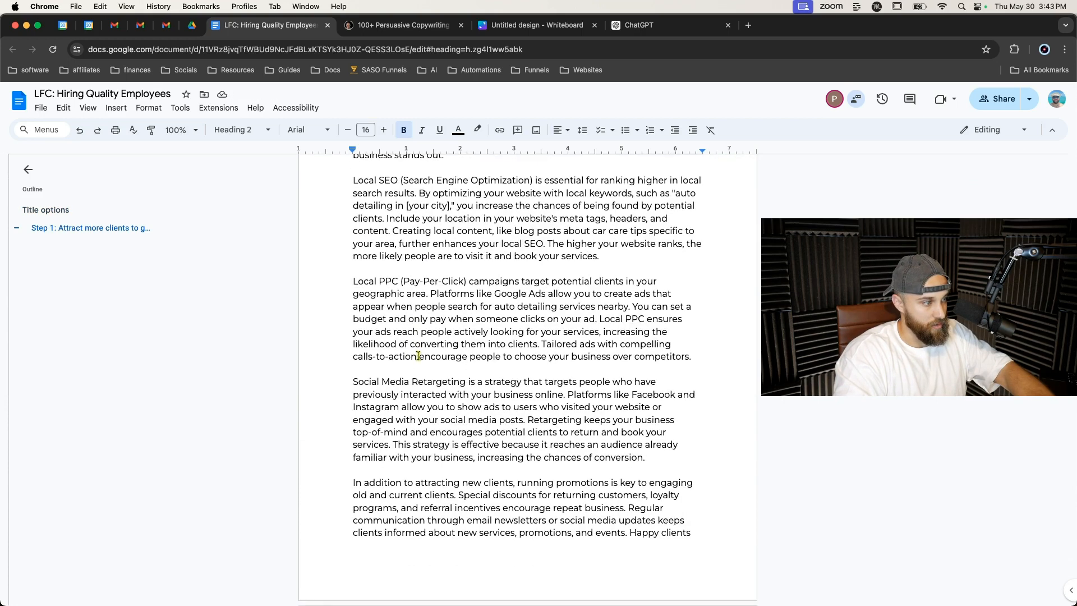
scroll(412, 360, "down", 10)
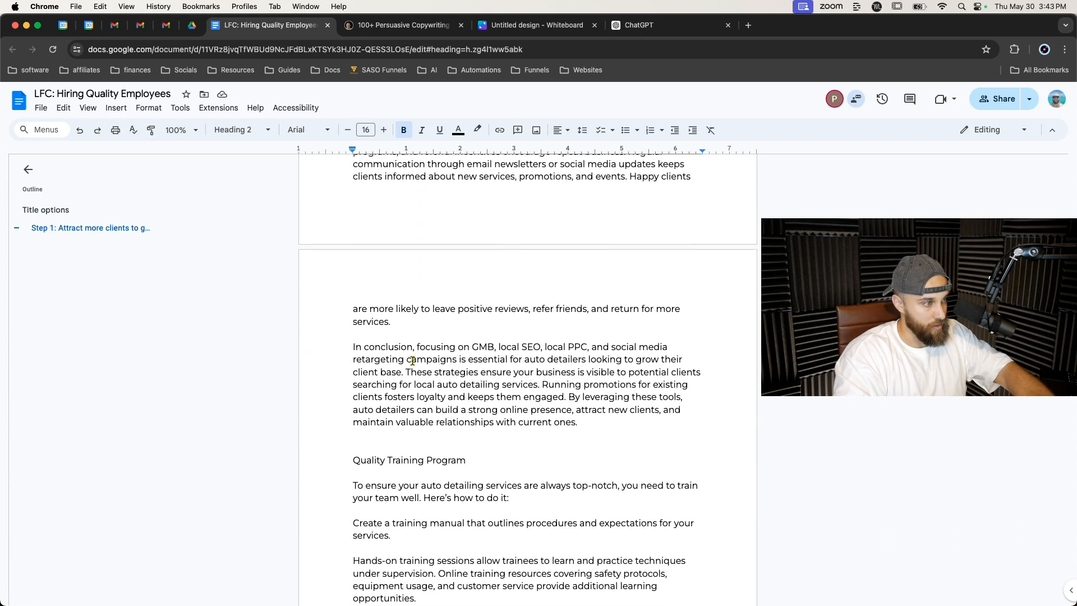
mouse_move(353, 347)
left_mouse_down()
mouse_move(624, 415)
mouse_move(576, 421)
mouse_move(361, 369)
mouse_move(353, 346)
left_mouse_up()
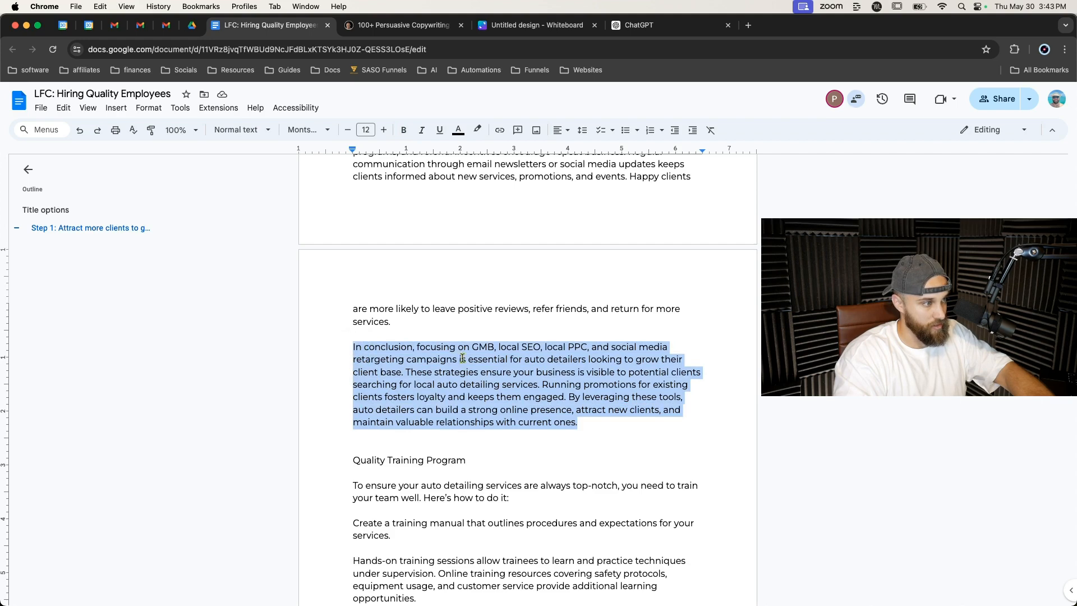
right_click(463, 358)
left_click(488, 431)
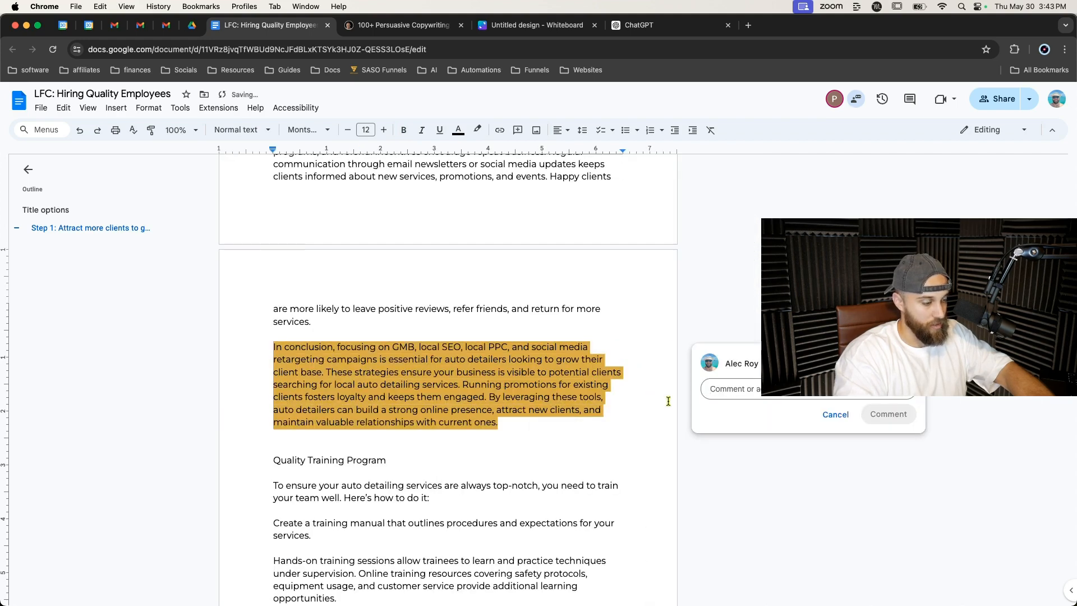
type("don't for")
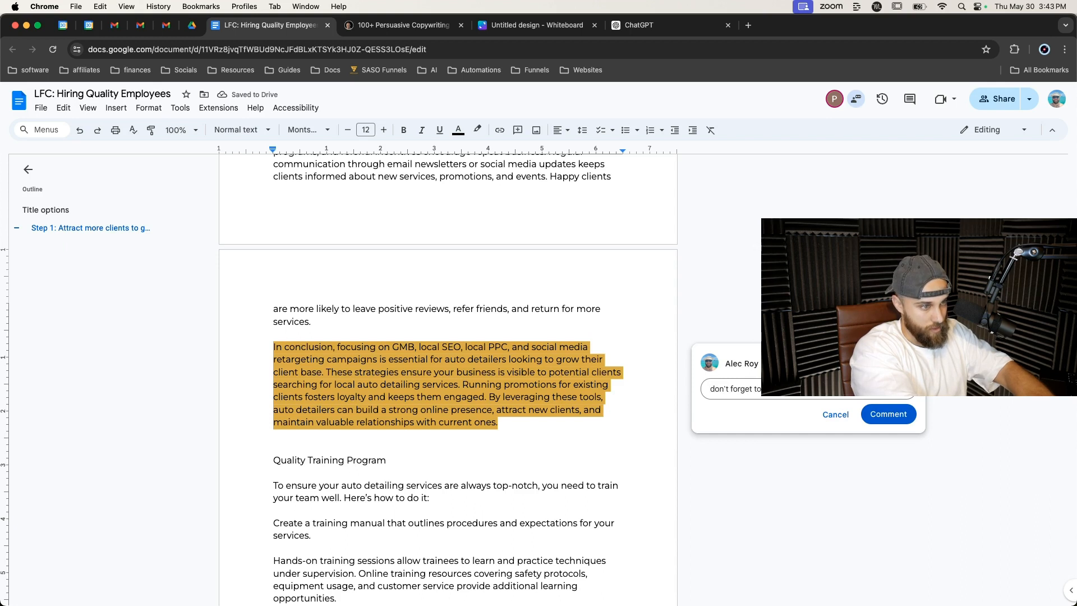
type("get to")
left_click(880, 415)
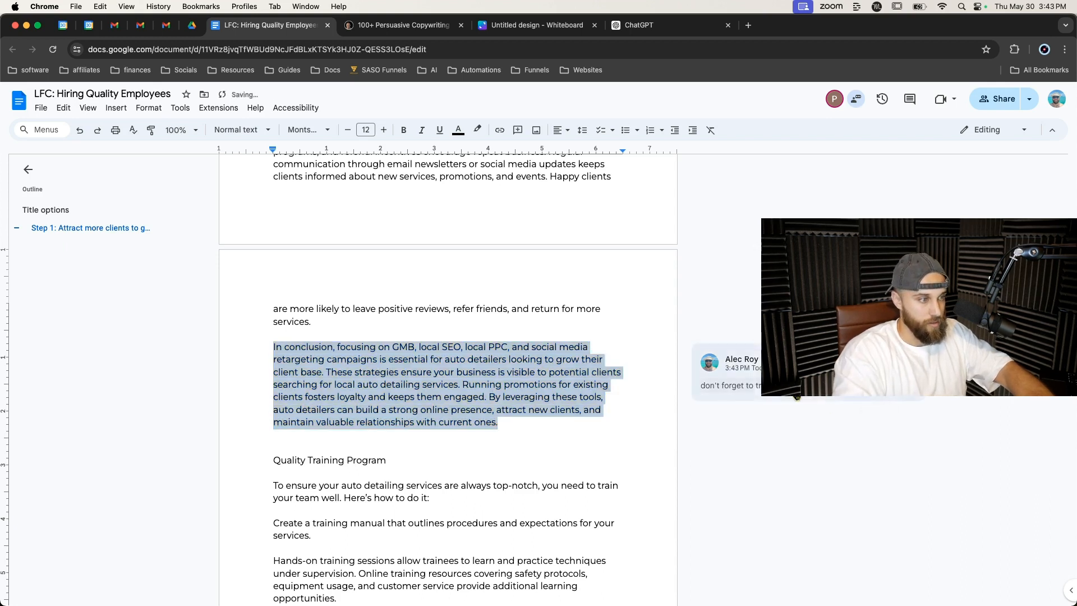
Switch to ChatGPT and select the Quality Training Program section of its response.
scroll(630, 384, "down", 5)
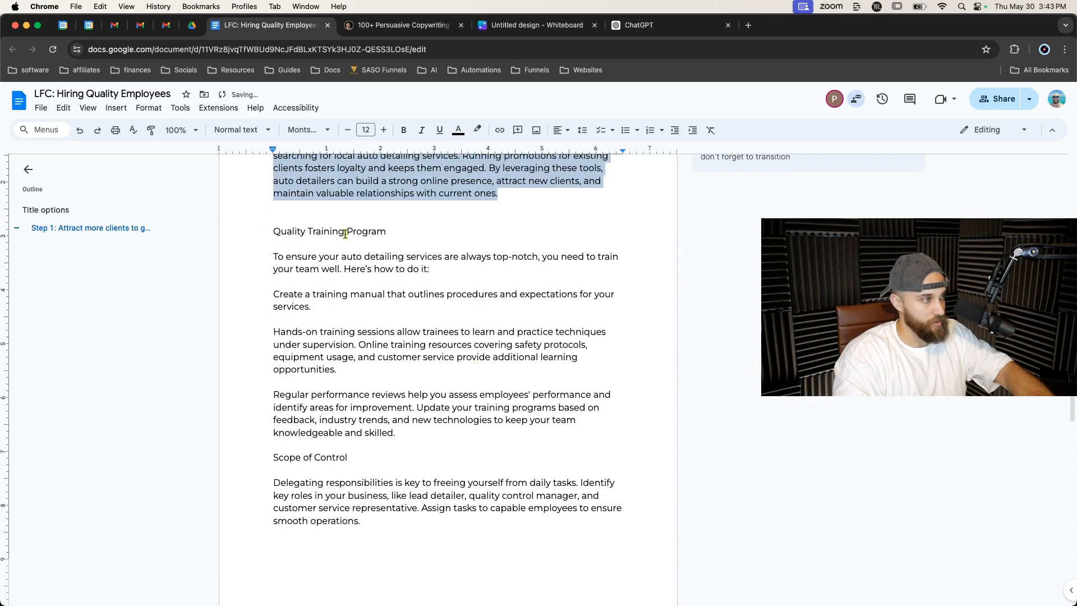
key("super+9")
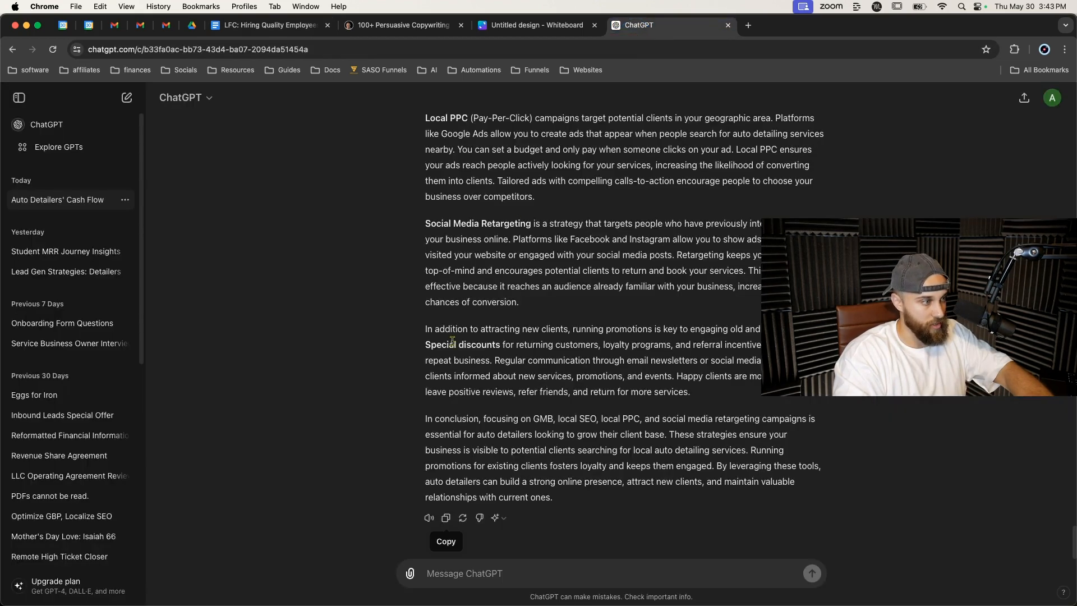
scroll(477, 336, "up", 20)
scroll(521, 332, "up", 6)
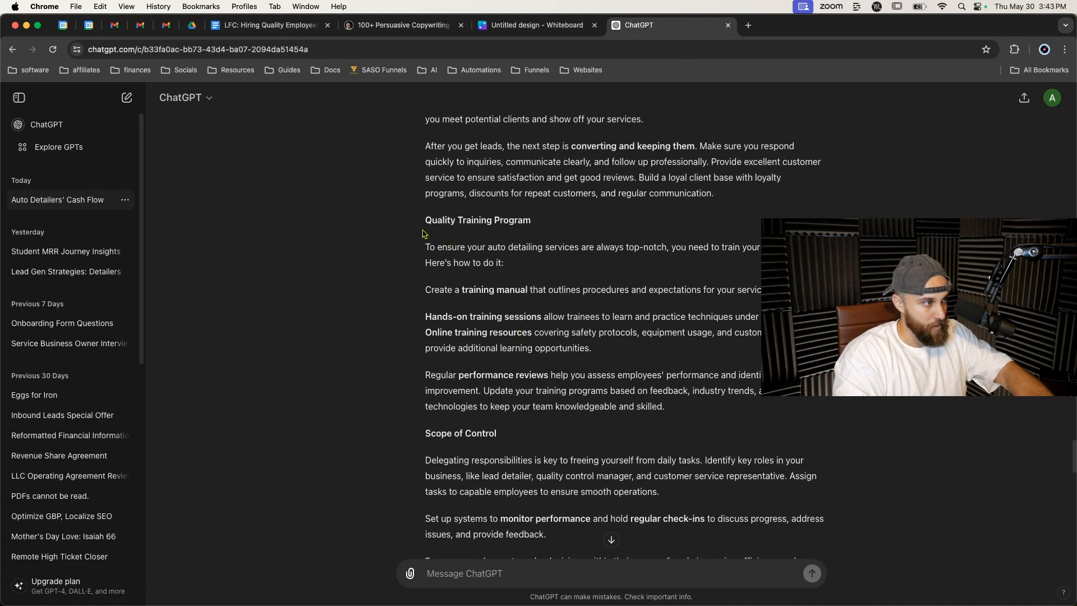
left_click_drag(425, 217, 752, 409)
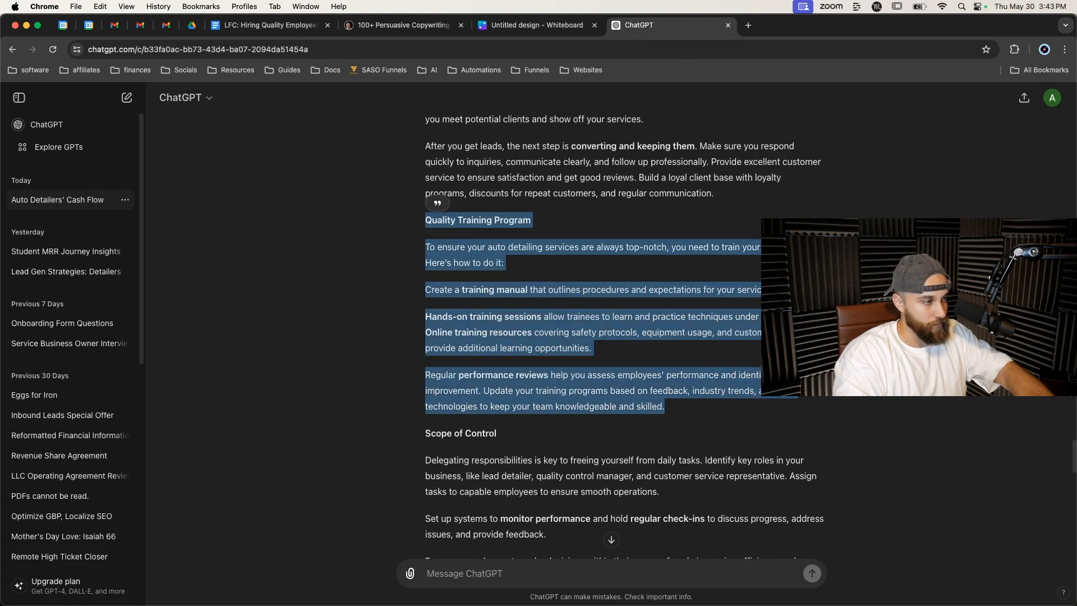
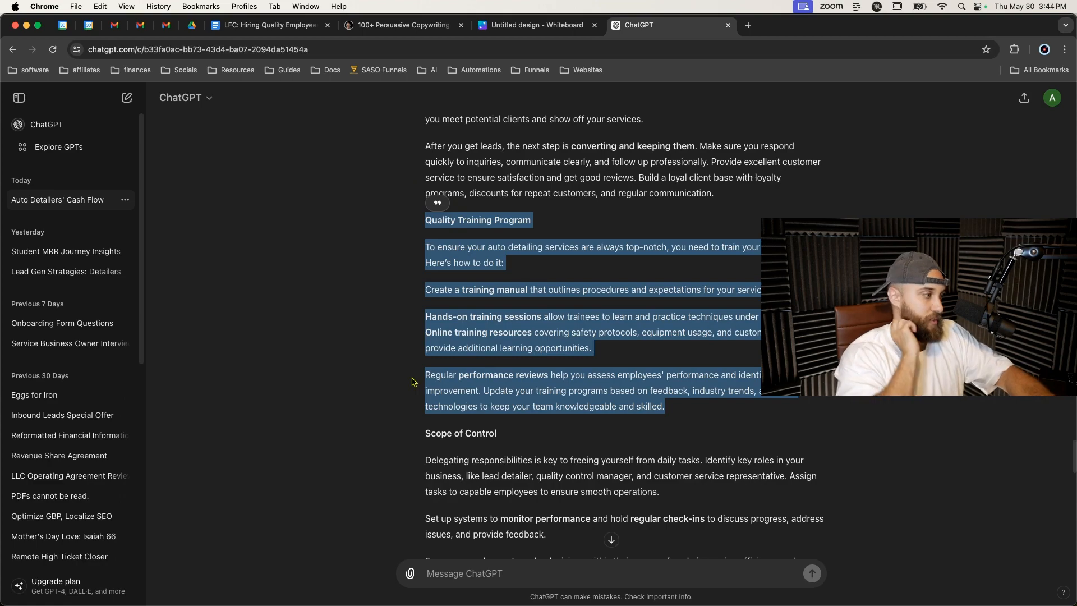
Paste the Quality Training Program section into the ChatGPT message box with 'please expand on this:' above it and send it.
scroll(412, 382, "down", 15)
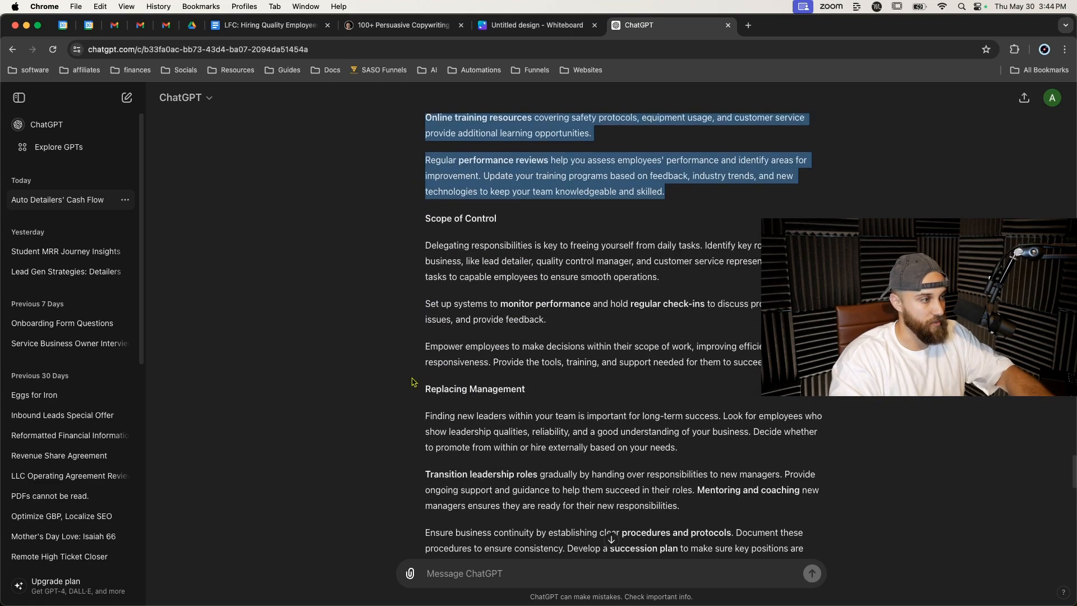
scroll(412, 382, "down", 7)
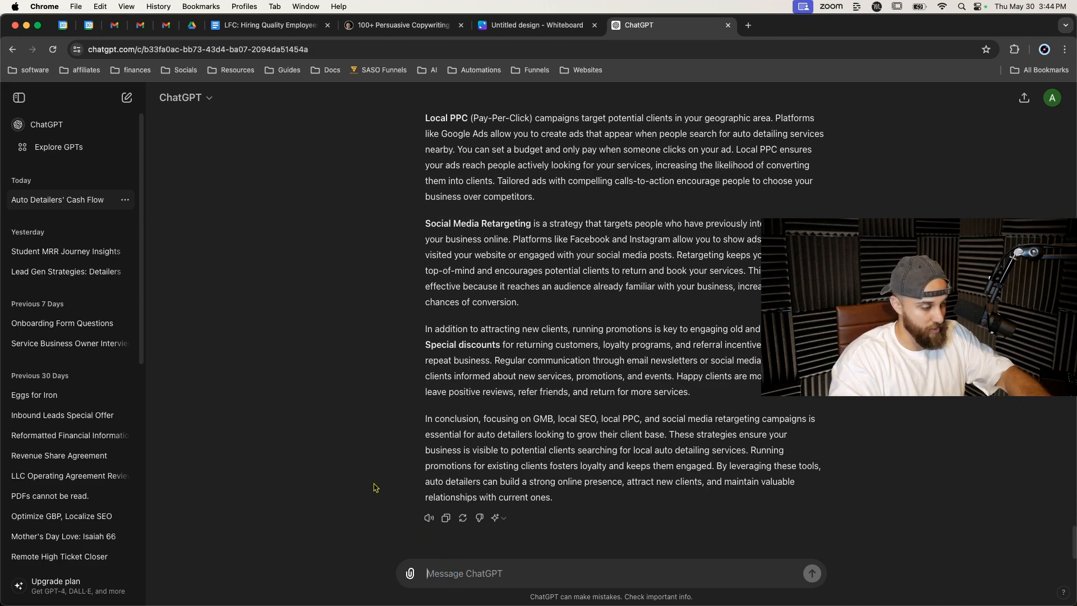
key("super+v")
scroll(458, 491, "up", 3)
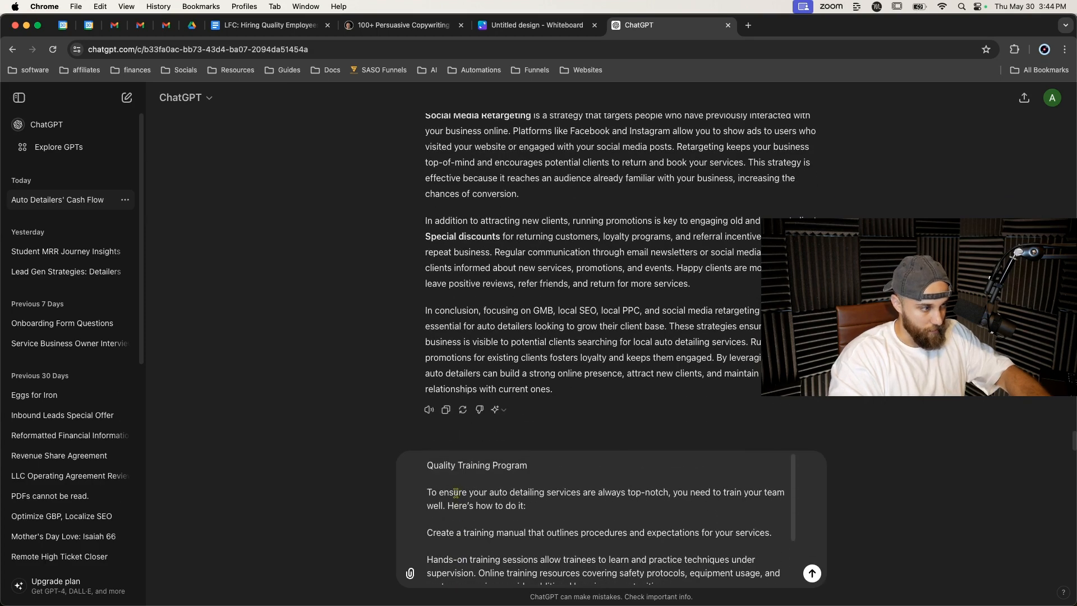
key("shift+Return")
key("shift+Return")
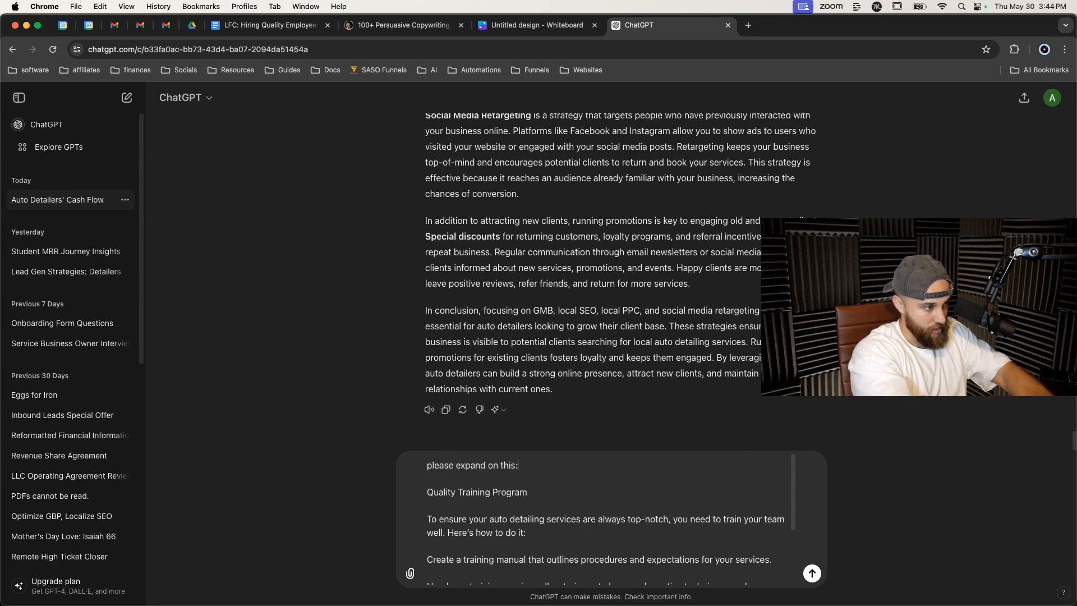
key("Return")
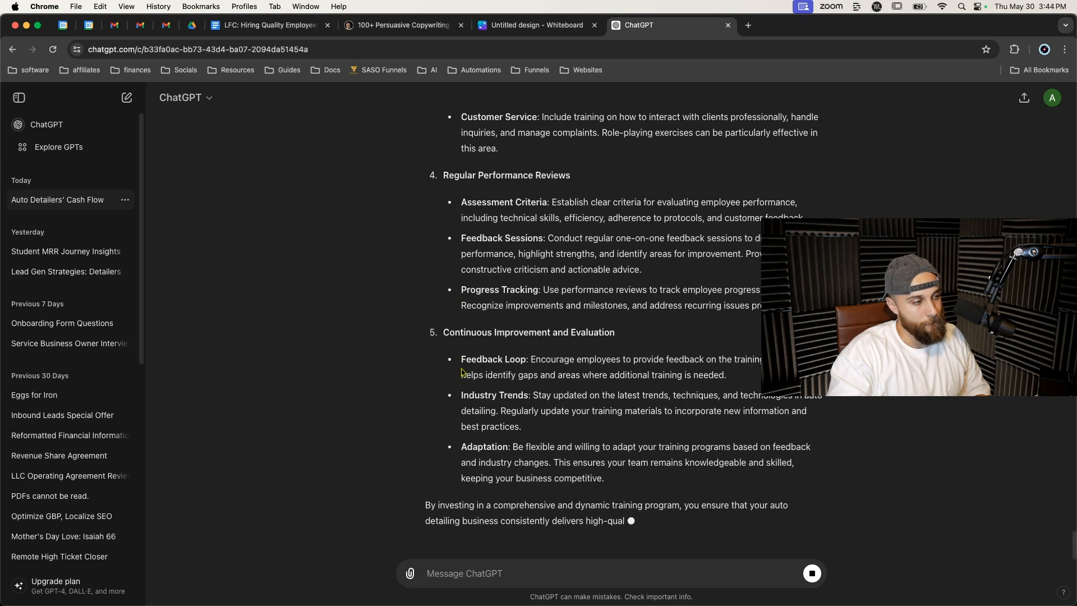
Read through ChatGPT's expanded Quality Training Program response.
scroll(460, 369, "up", 5)
scroll(461, 367, "up", 4)
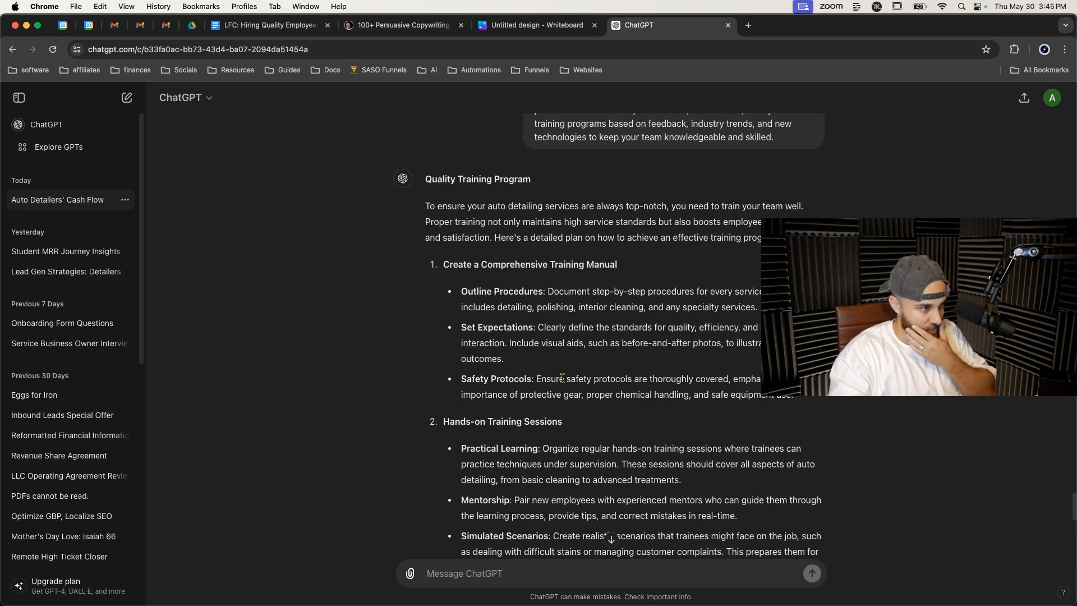
scroll(603, 380, "down", 2)
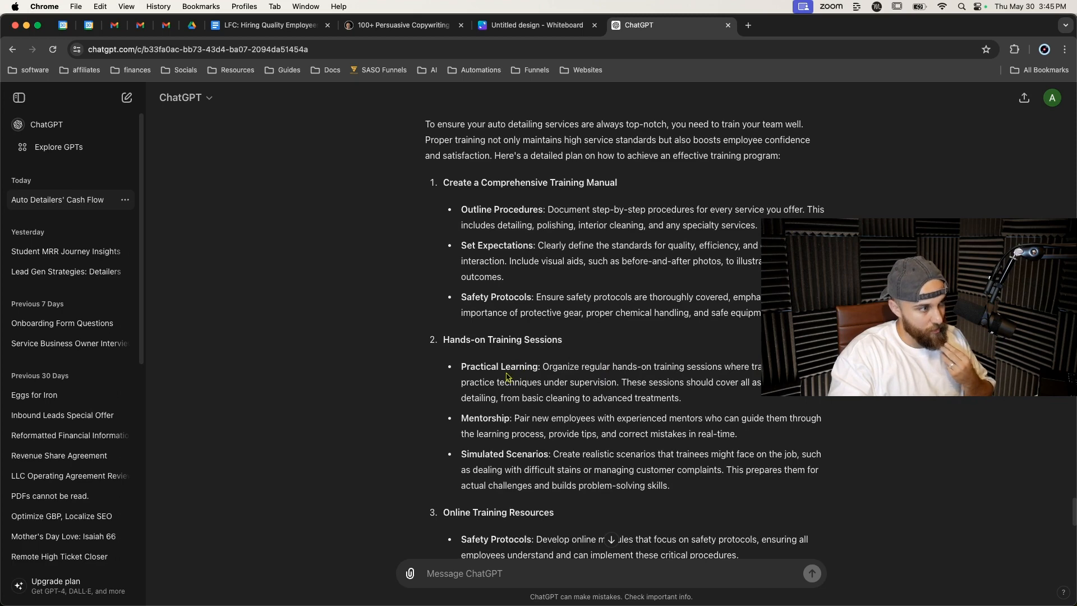
scroll(516, 452, "down", 3)
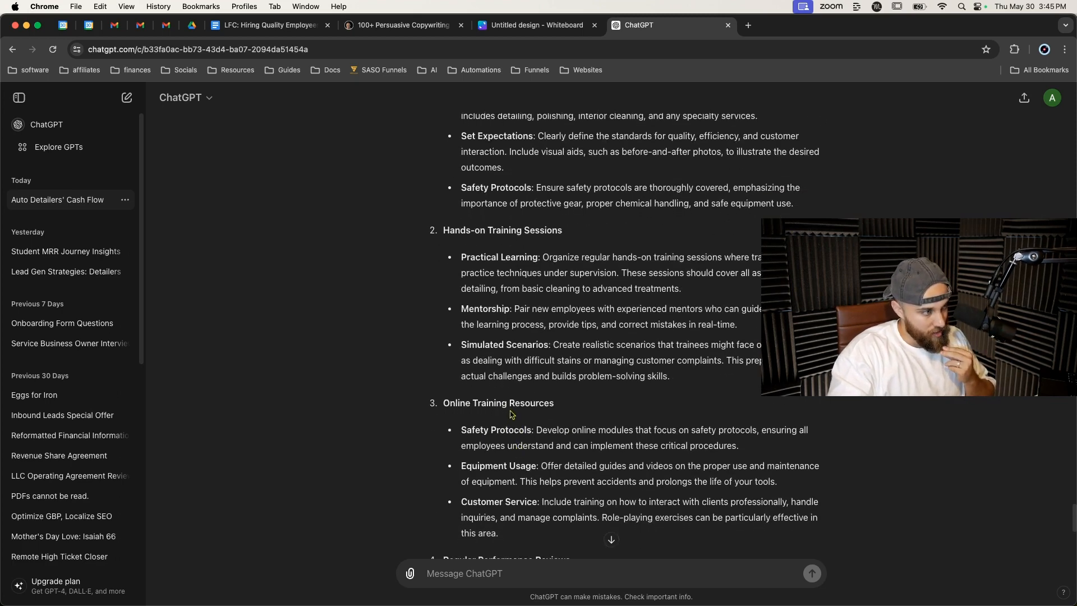
scroll(500, 476, "down", 3)
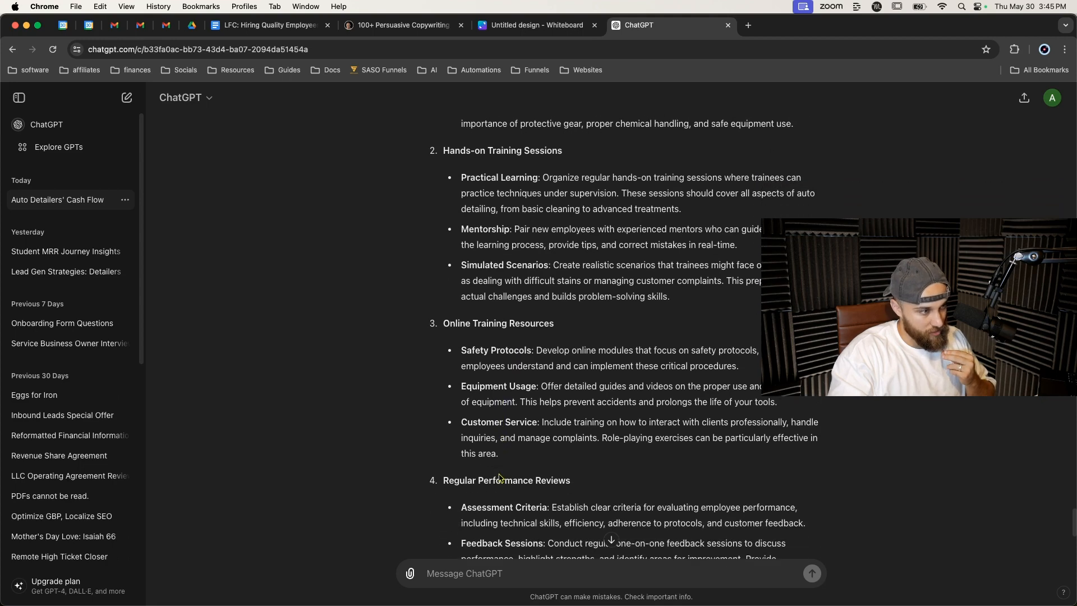
scroll(505, 460, "down", 1)
scroll(518, 445, "down", 7)
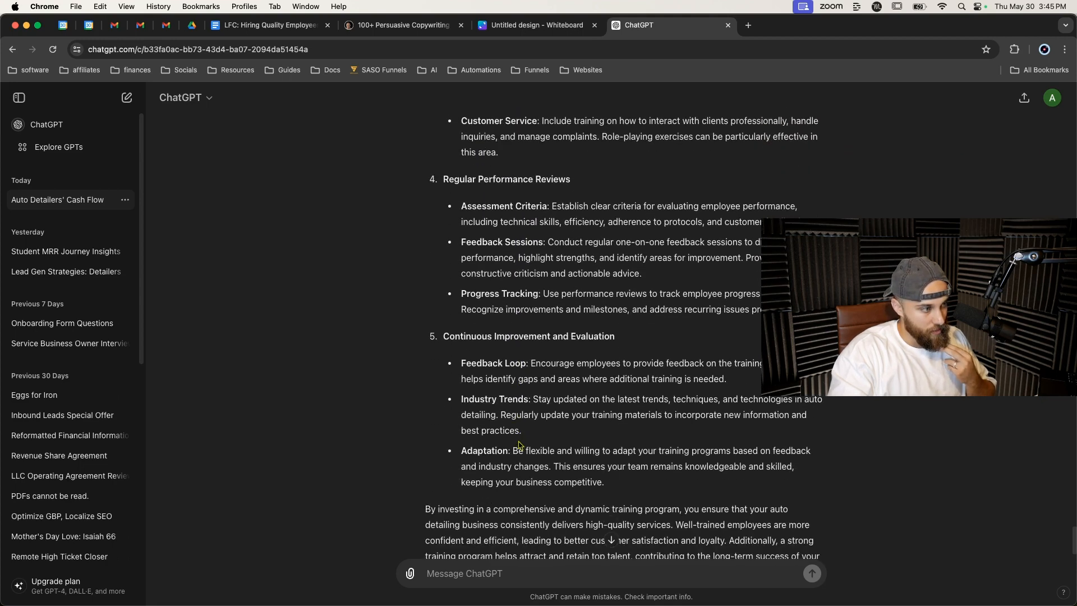
scroll(519, 444, "down", 1)
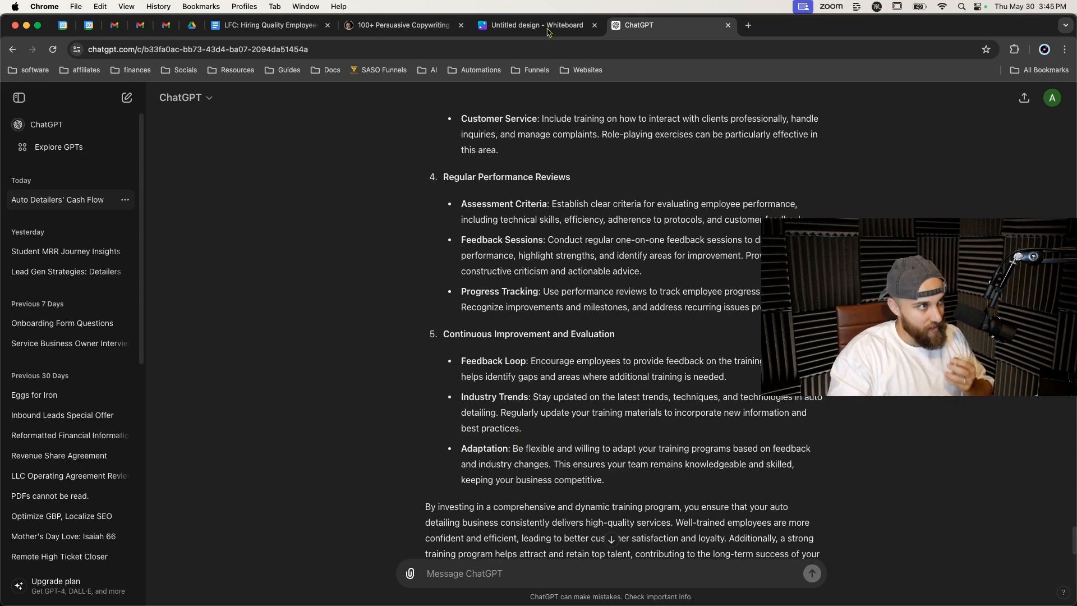
Switch to the Google Doc and replace the Quality Training Program heading with 'Step 2: Attract high quality employees by offering above average pay + benefits'.
left_click(264, 25)
scroll(359, 300, "down", 3)
scroll(360, 300, "down", 4)
scroll(361, 230, "up", 5)
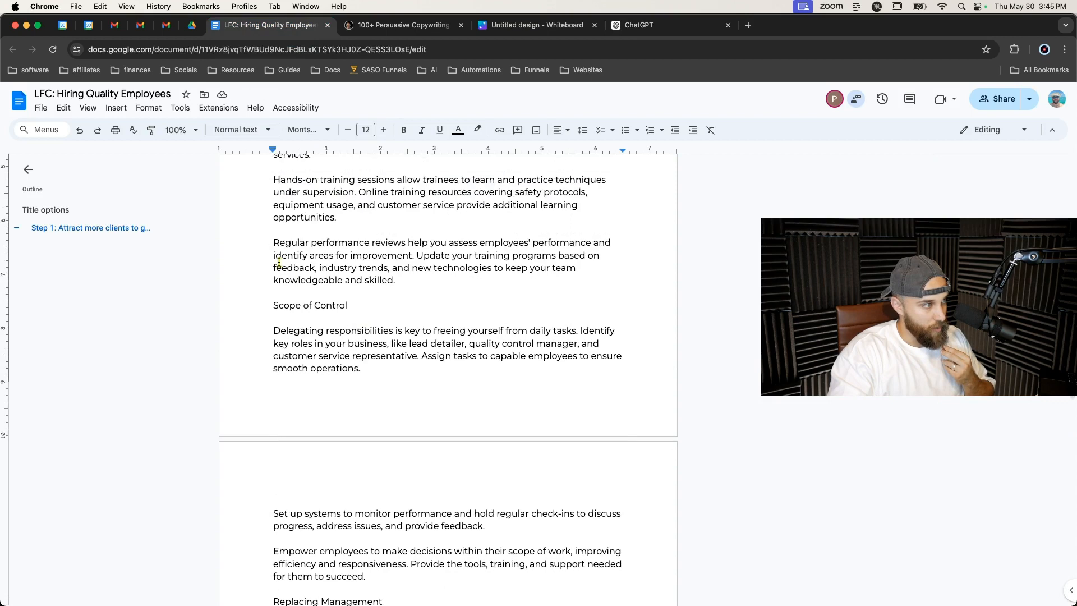
scroll(278, 261, "up", 4)
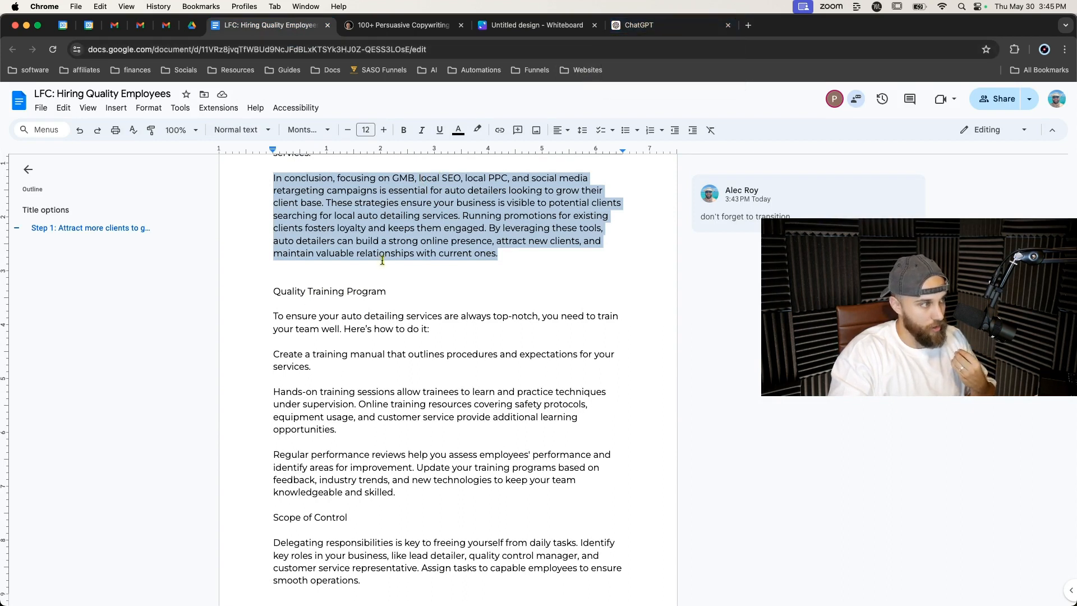
scroll(381, 259, "up", 3)
triple_click(344, 387)
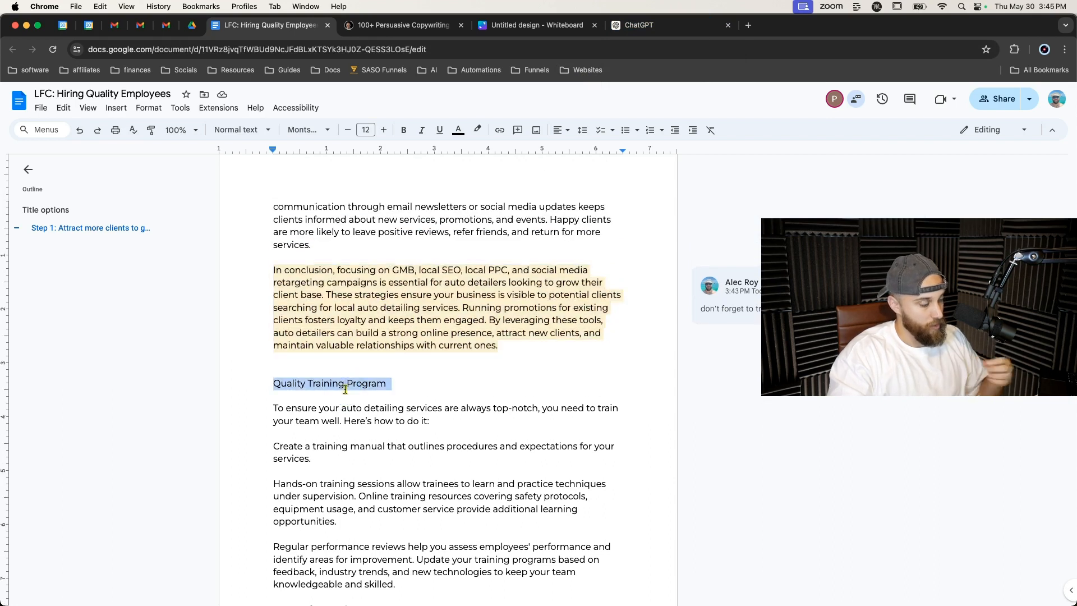
type("Step 2:")
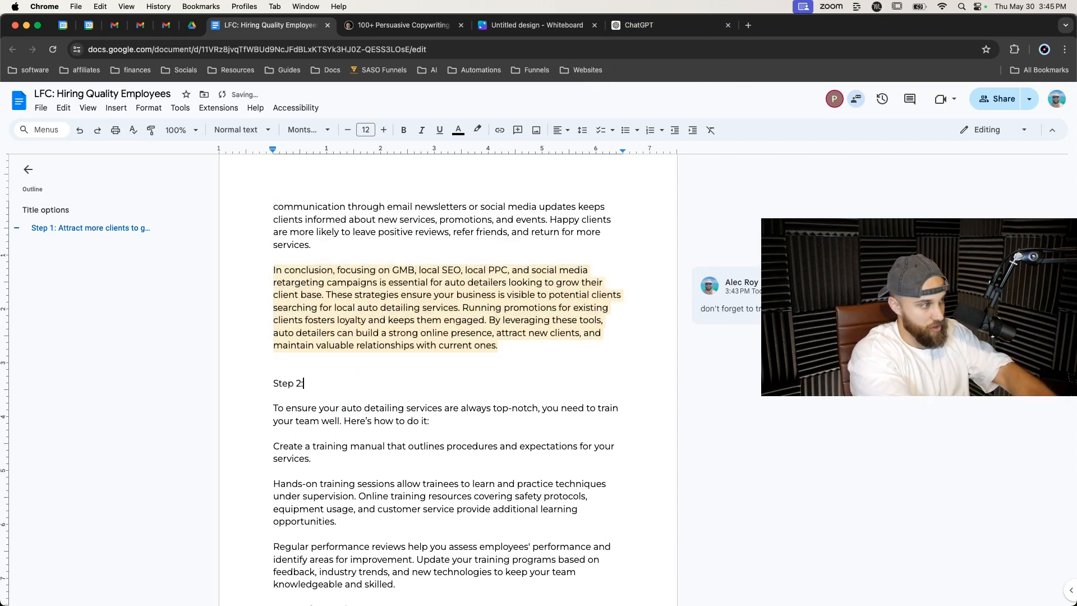
type(" Attr")
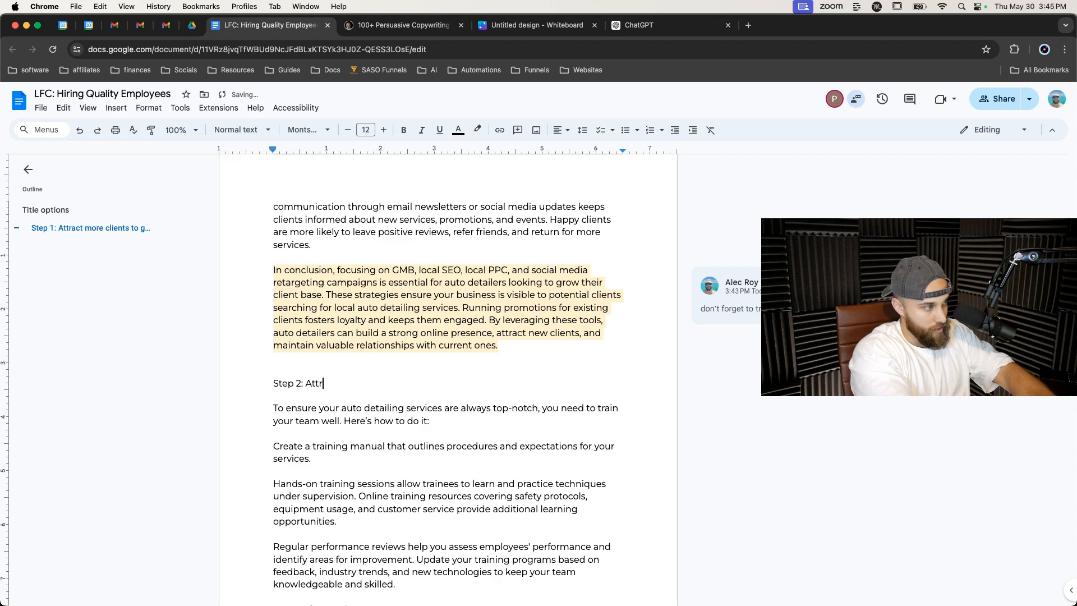
type("act high quality ")
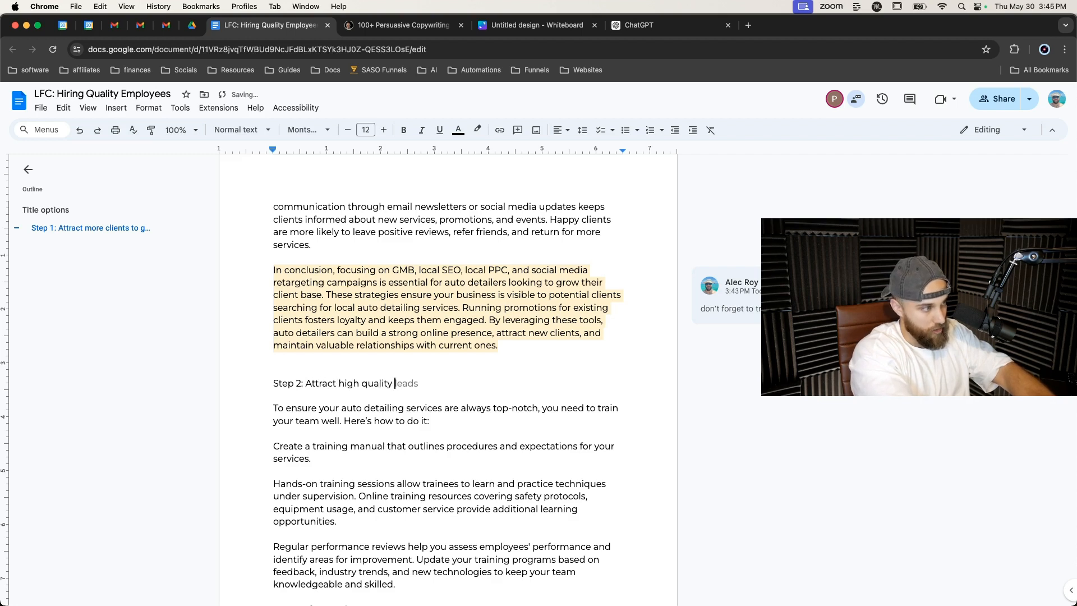
type("employ")
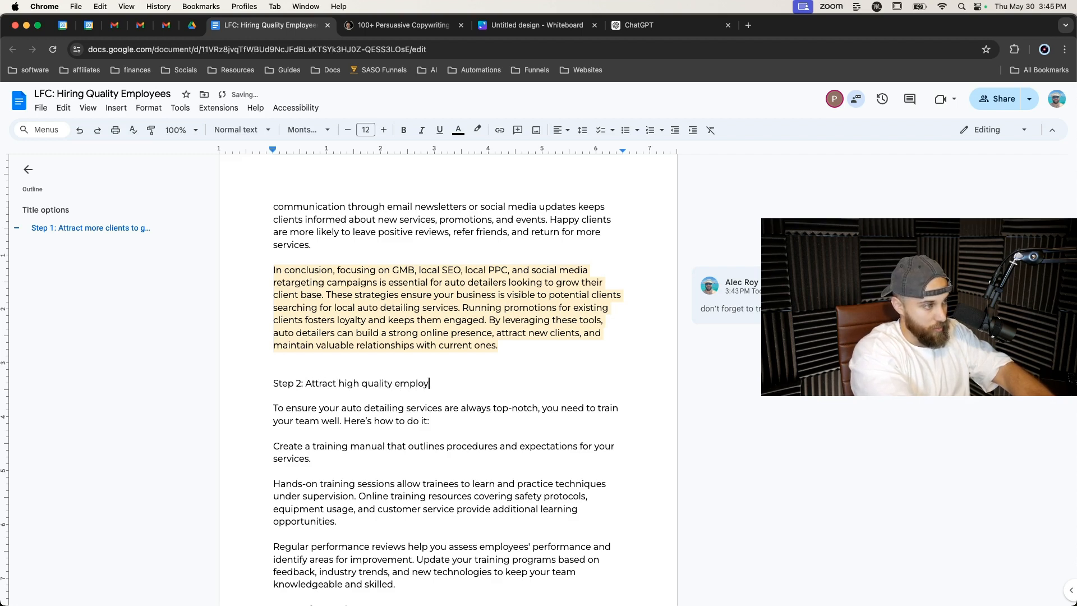
type("ees by offering above")
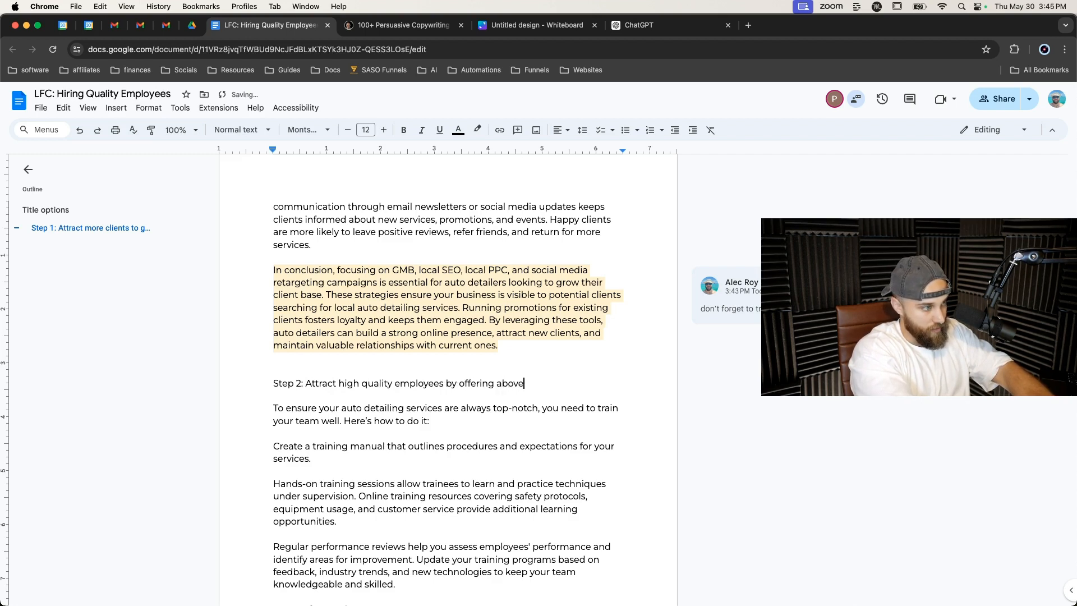
type("average")
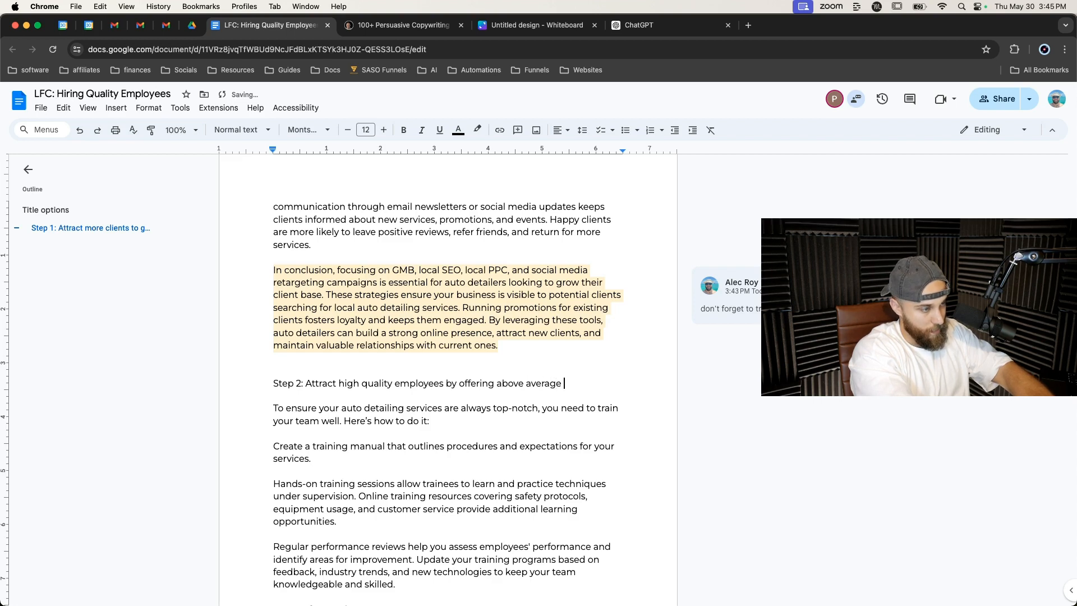
type(" pay ")
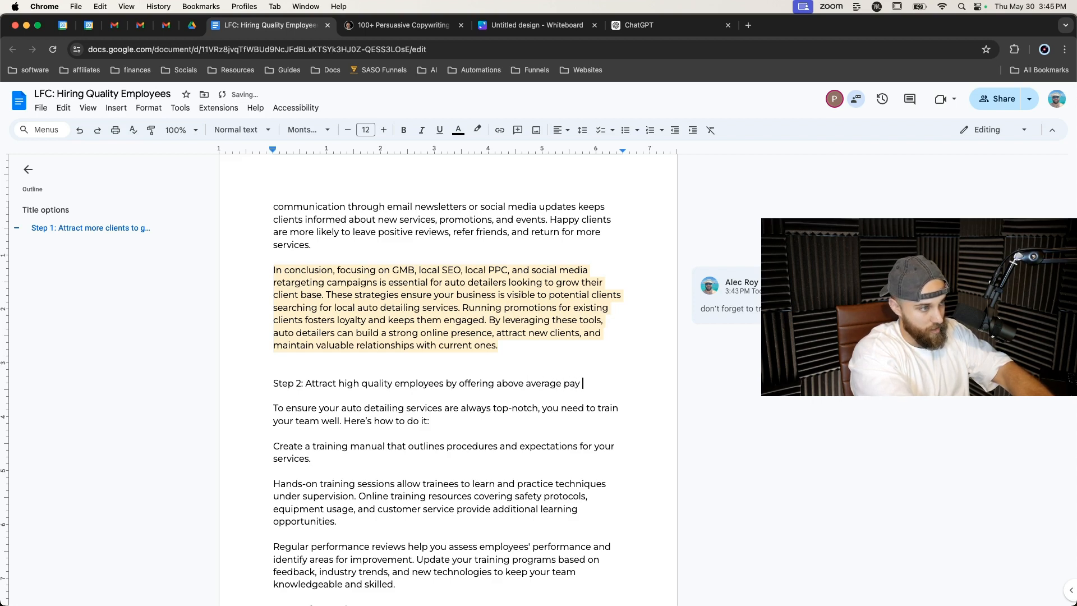
type("+ benefit")
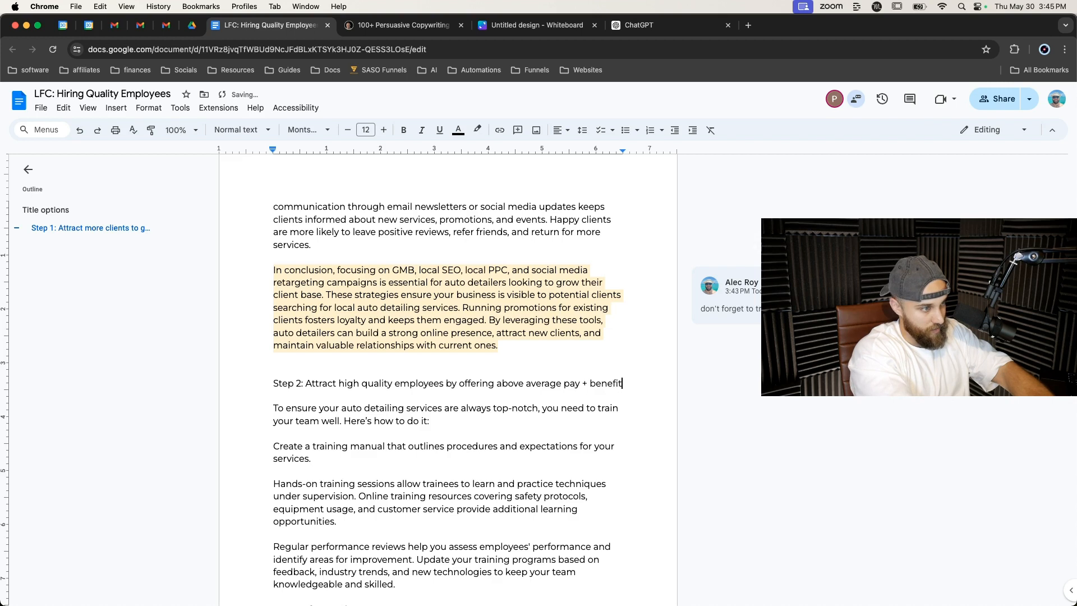
type("s")
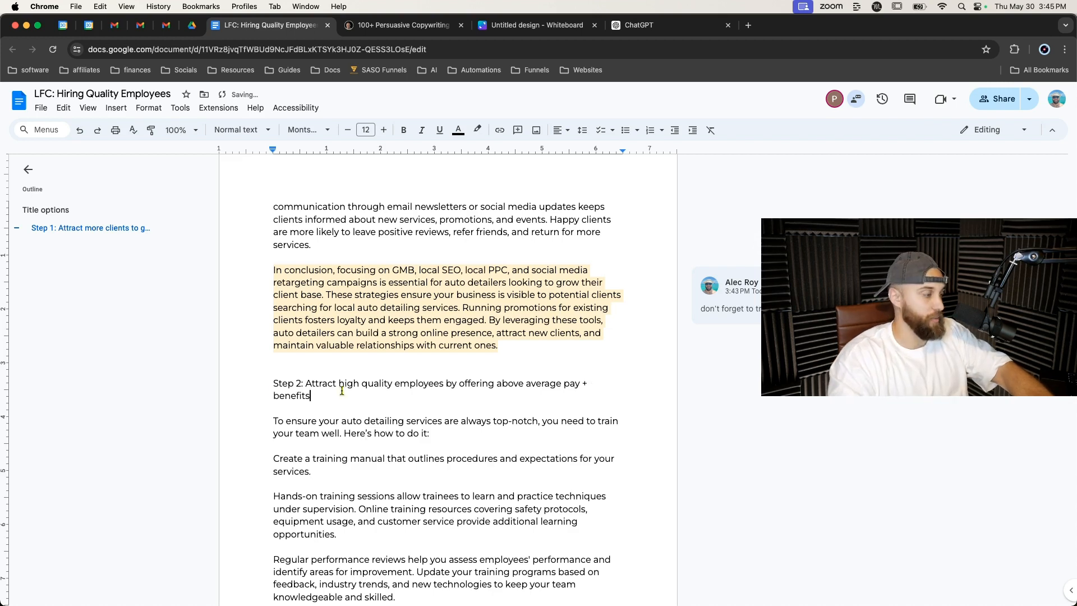
Format the Step 2 heading as Heading 2 and make it bold.
triple_click(286, 387)
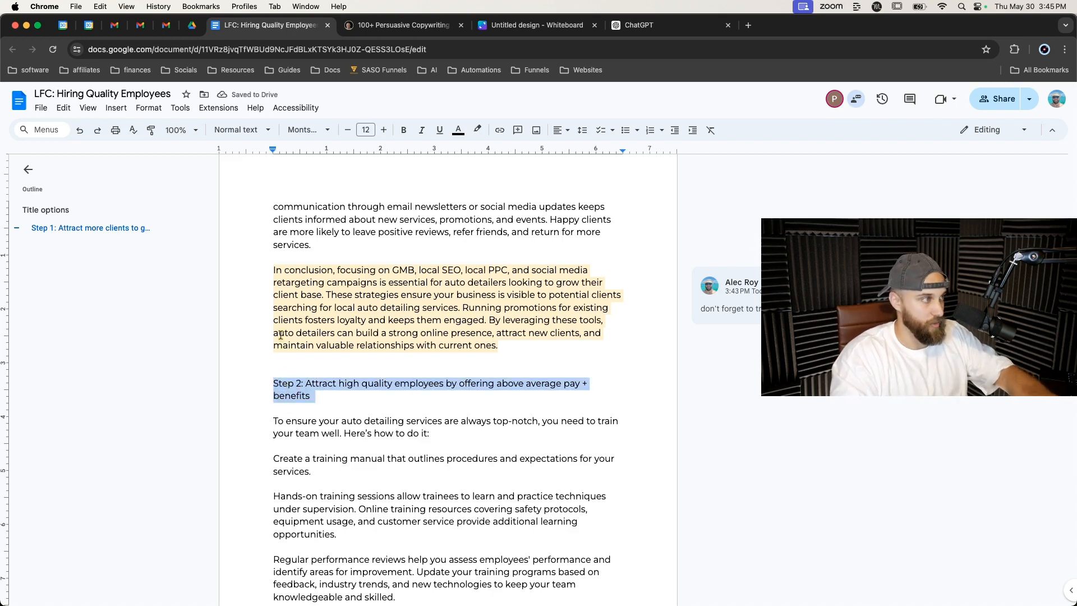
left_click(242, 130)
left_click(277, 319)
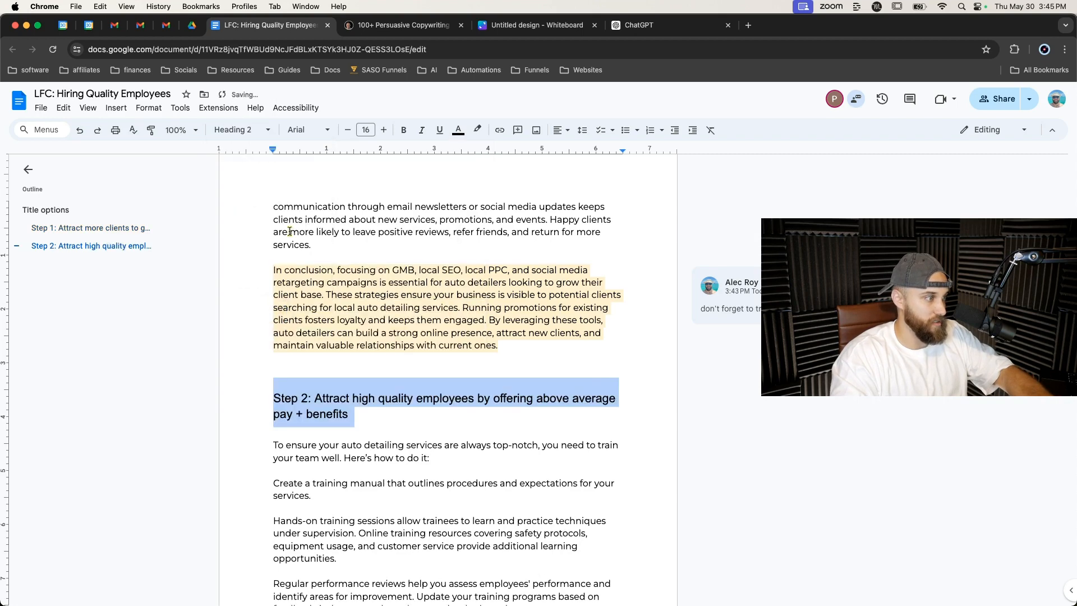
left_click(404, 130)
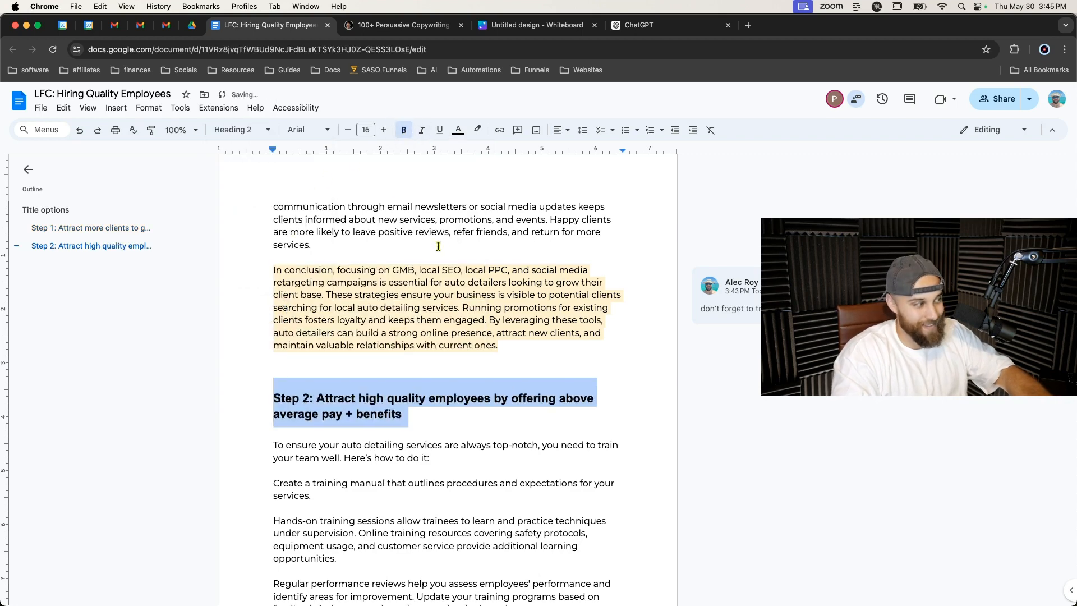
left_click(439, 407)
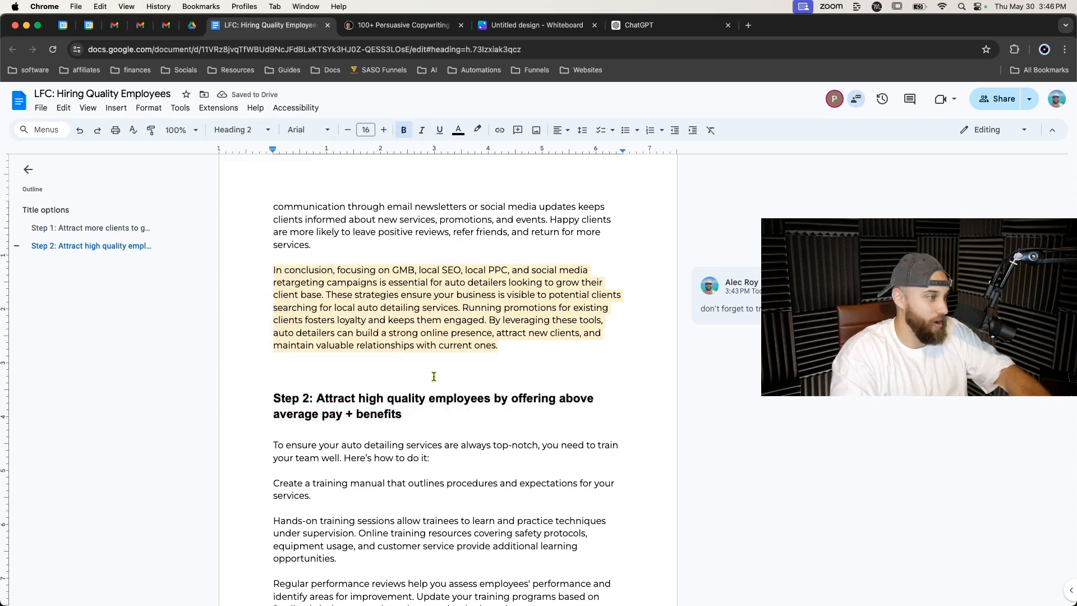
scroll(431, 373, "up", 1)
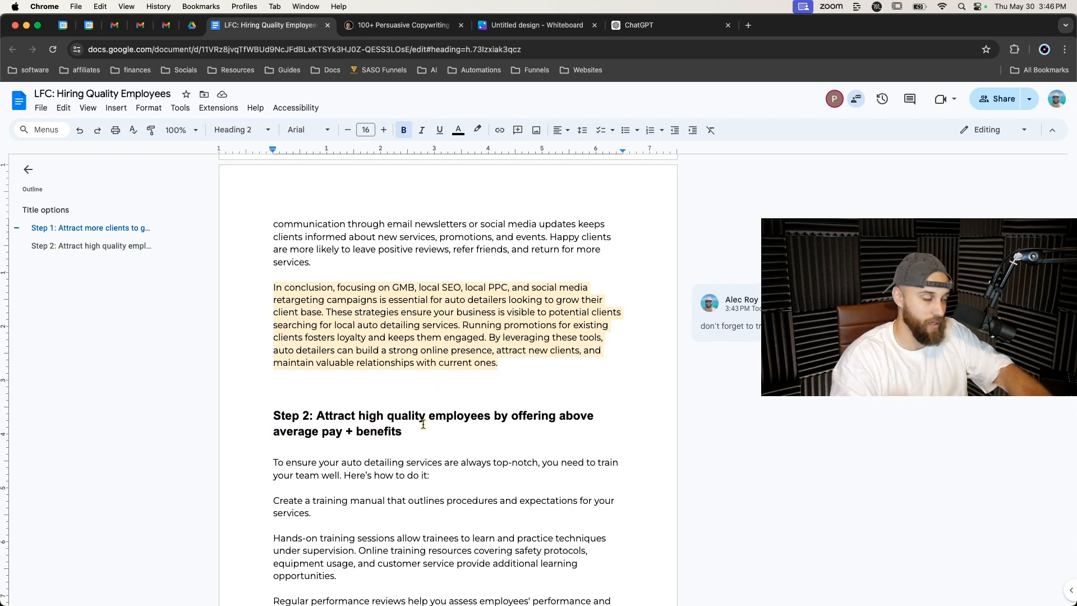
left_click(418, 437)
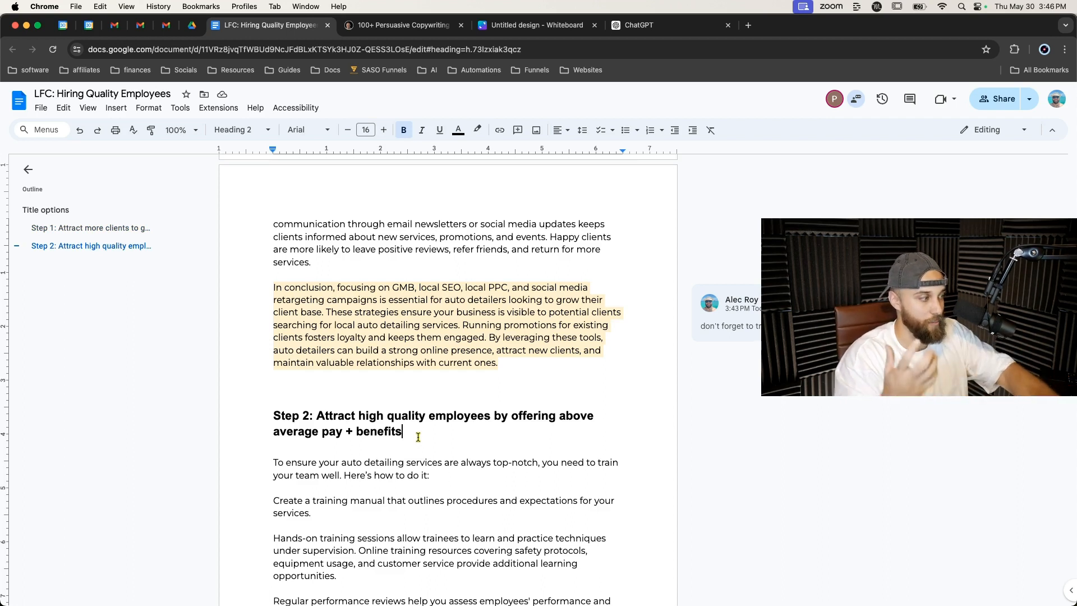
scroll(362, 365, "down", 2)
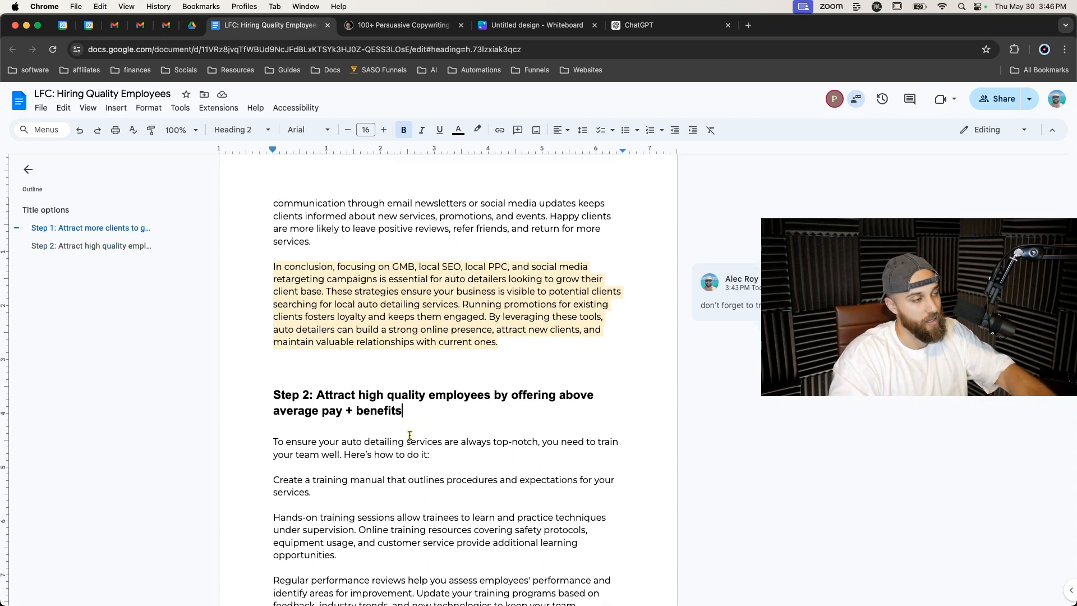
left_click(361, 340)
left_click(360, 344)
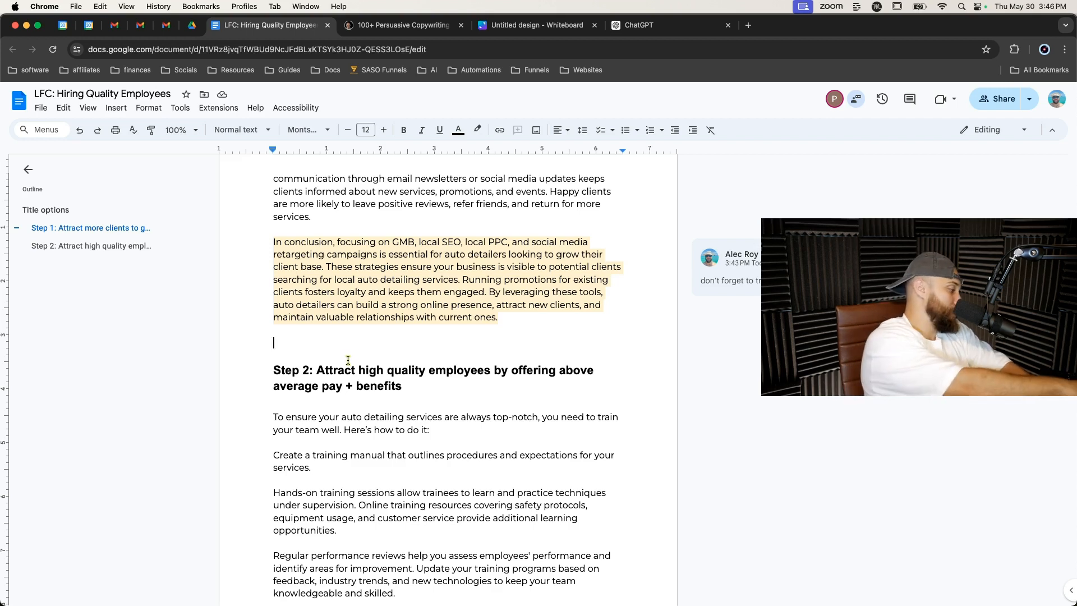
scroll(354, 356, "down", 2)
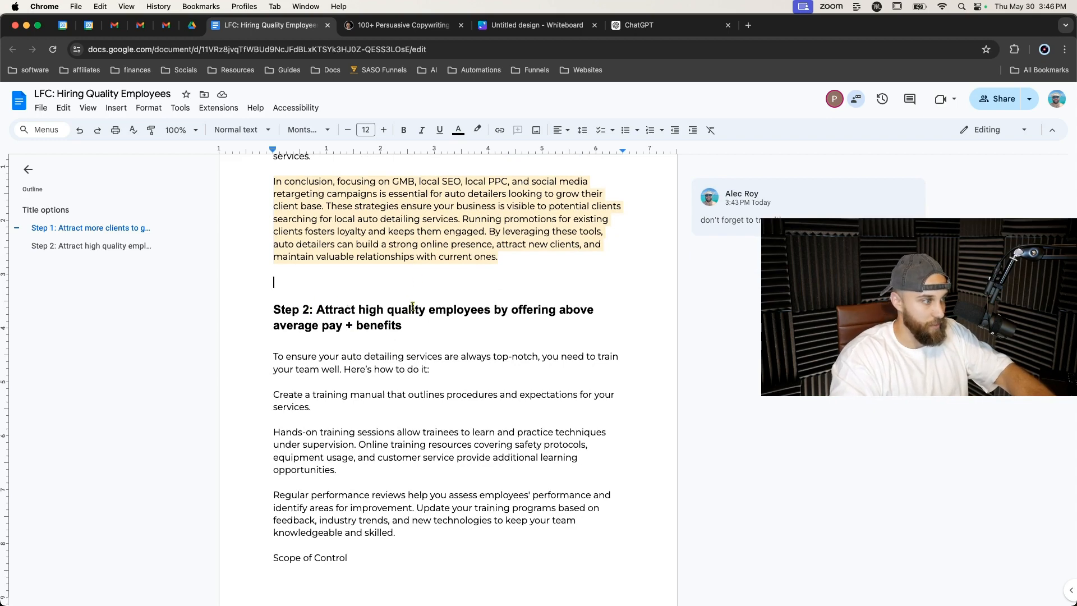
Ask ChatGPT to rewrite the expanded training program in essay format at an 8th grade reading level.
left_click(639, 24)
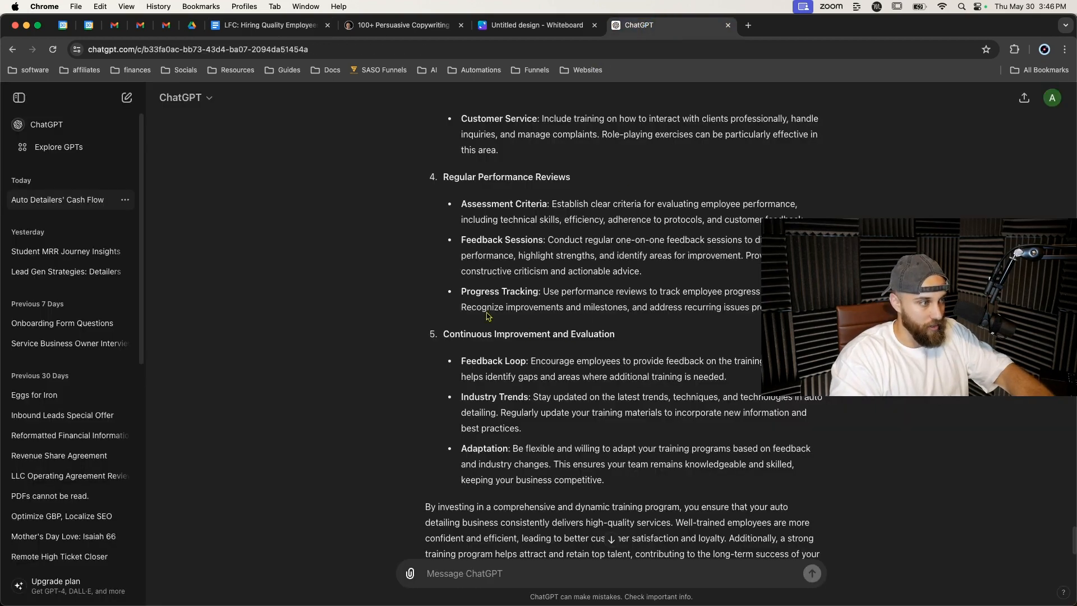
scroll(506, 489, "down", 3)
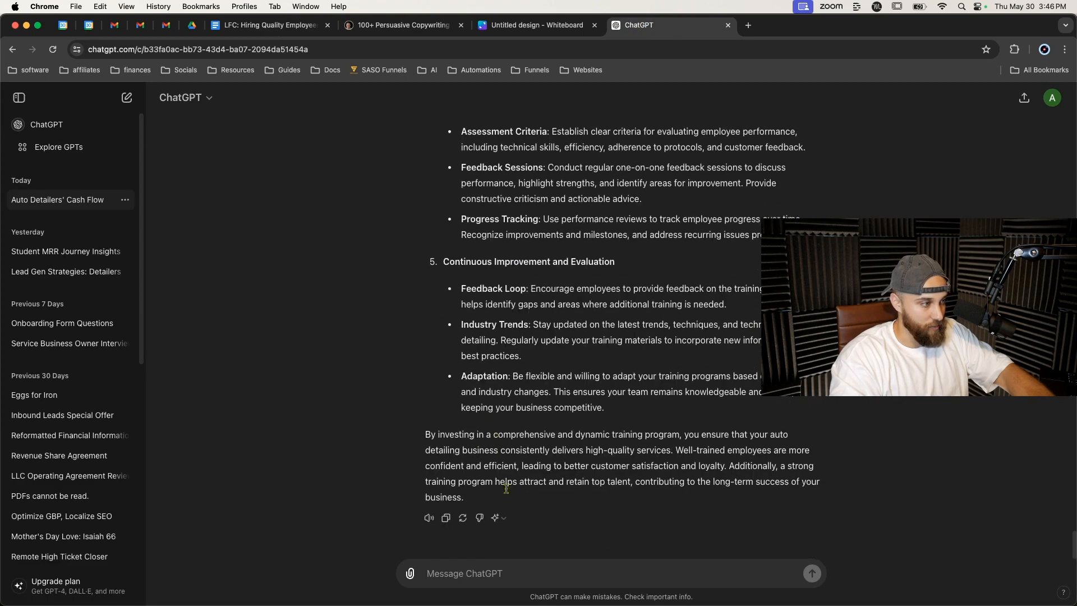
left_click(508, 562)
type("re")
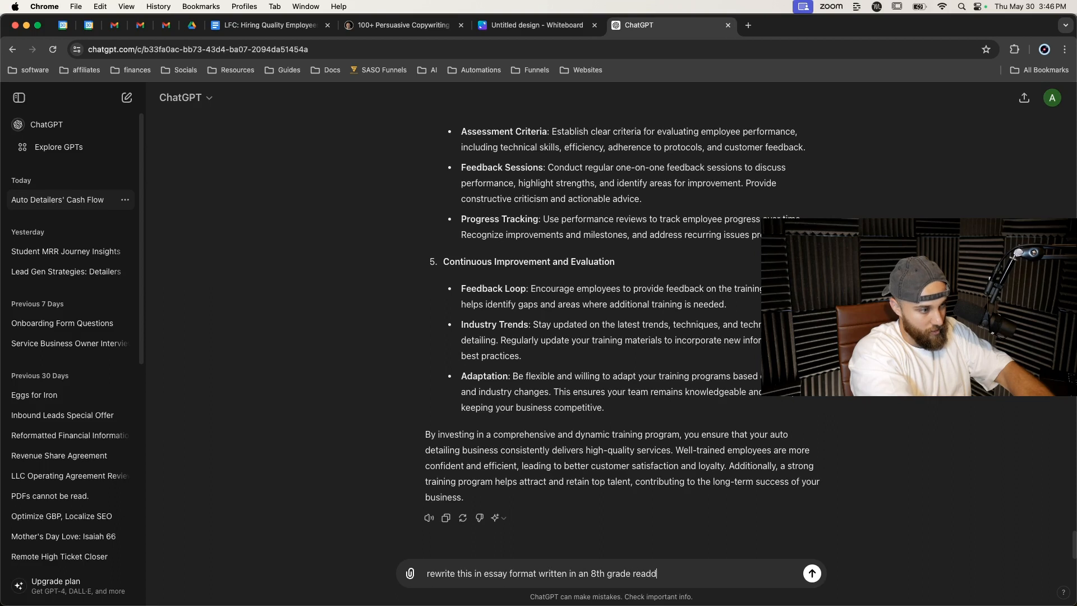
key("Return")
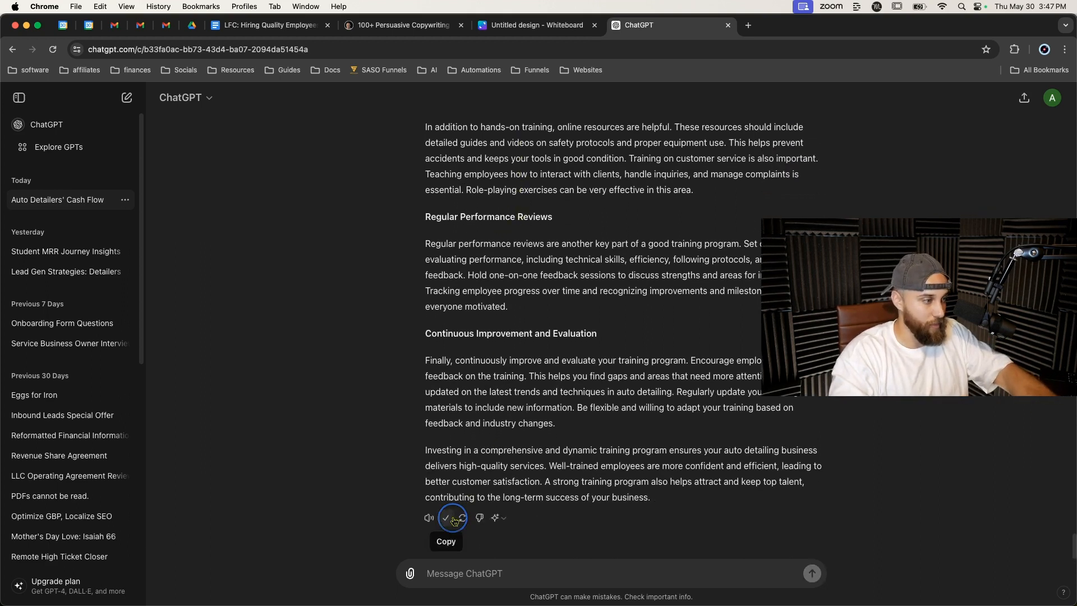
Replace the old training paragraphs under the Step 2 heading with ChatGPT's rewritten essay text.
left_click(286, 28)
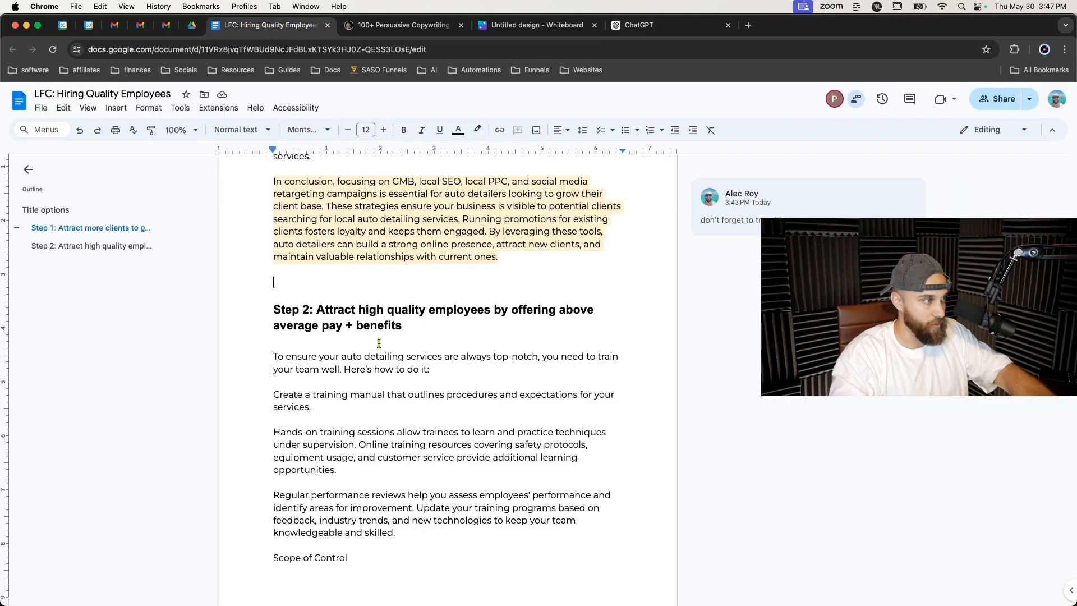
left_click_drag(274, 353, 383, 268)
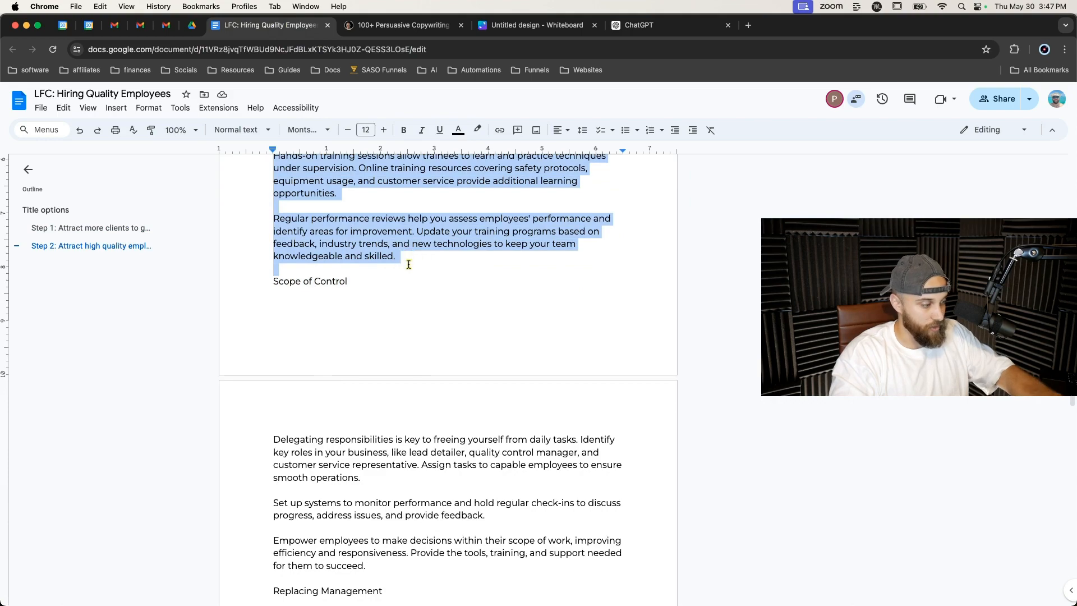
key("super+v")
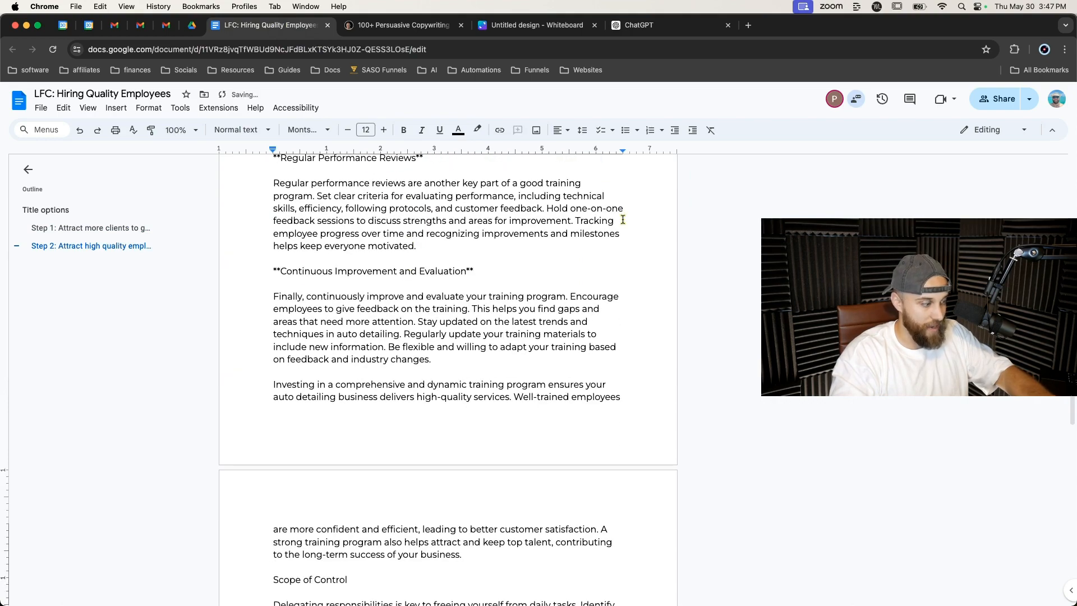
Remove every asterisk from the document with Find and replace, replacing all with nothing.
key("super+f")
type("*")
key("super+shift+h")
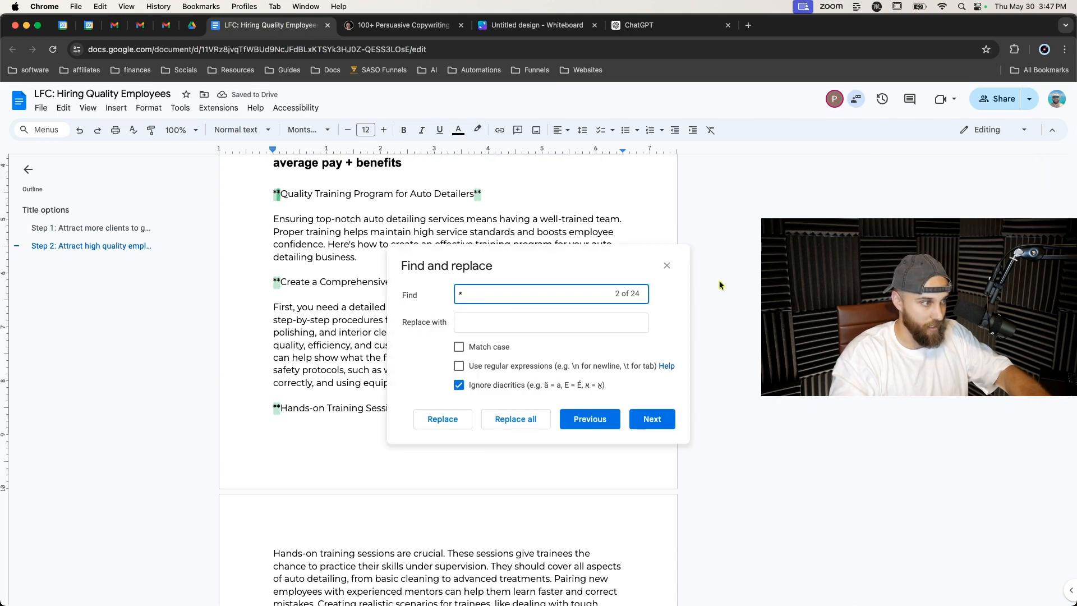
left_click(496, 427)
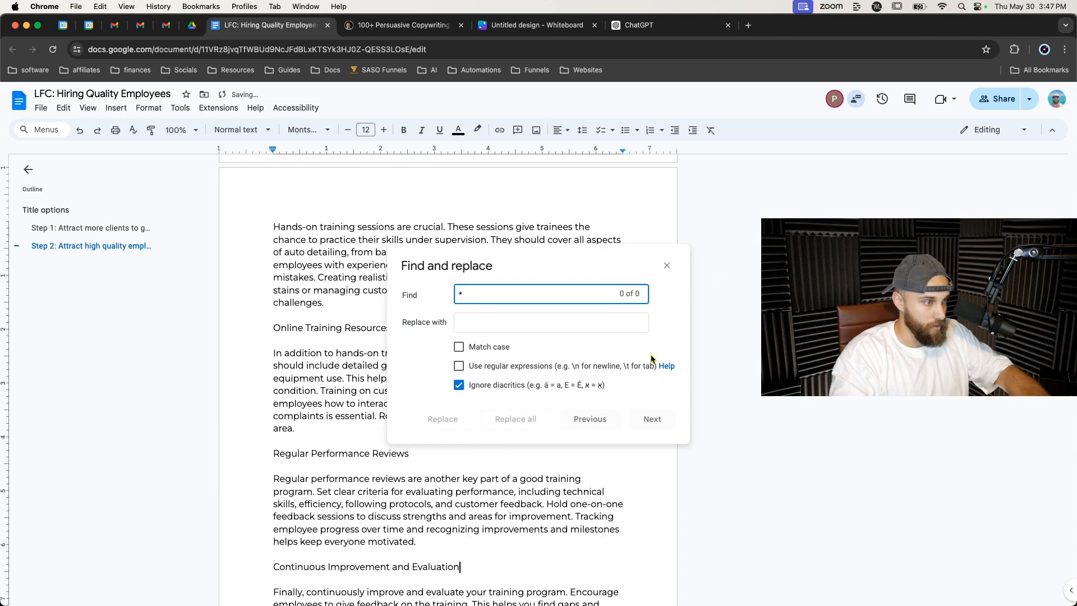
left_click(666, 265)
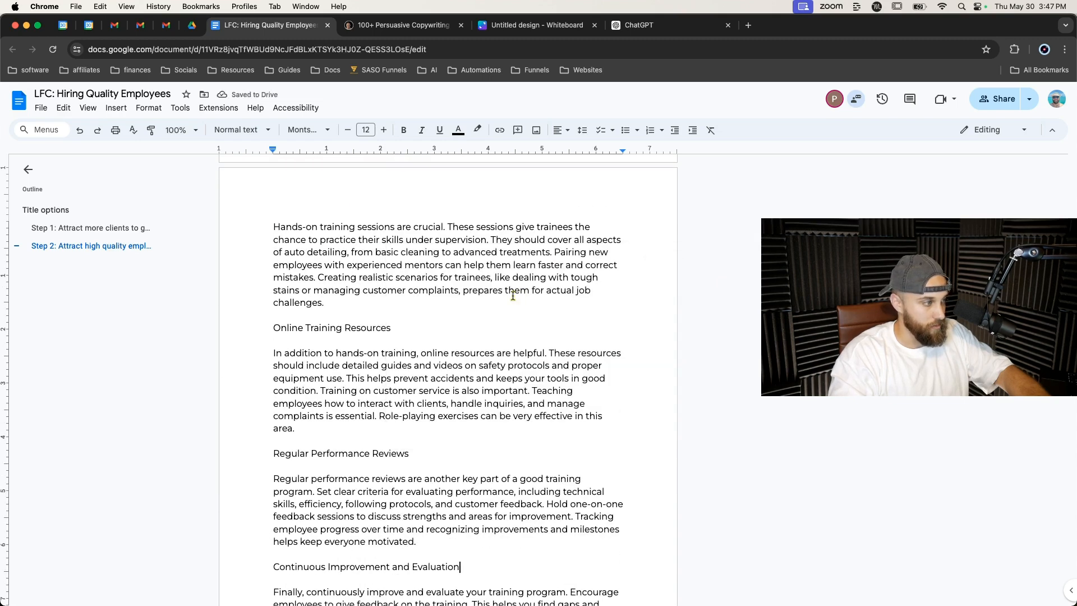
Delete the 'Quality Training Program for Auto Detailers' line below the Step 2 heading.
scroll(512, 295, "up", 8)
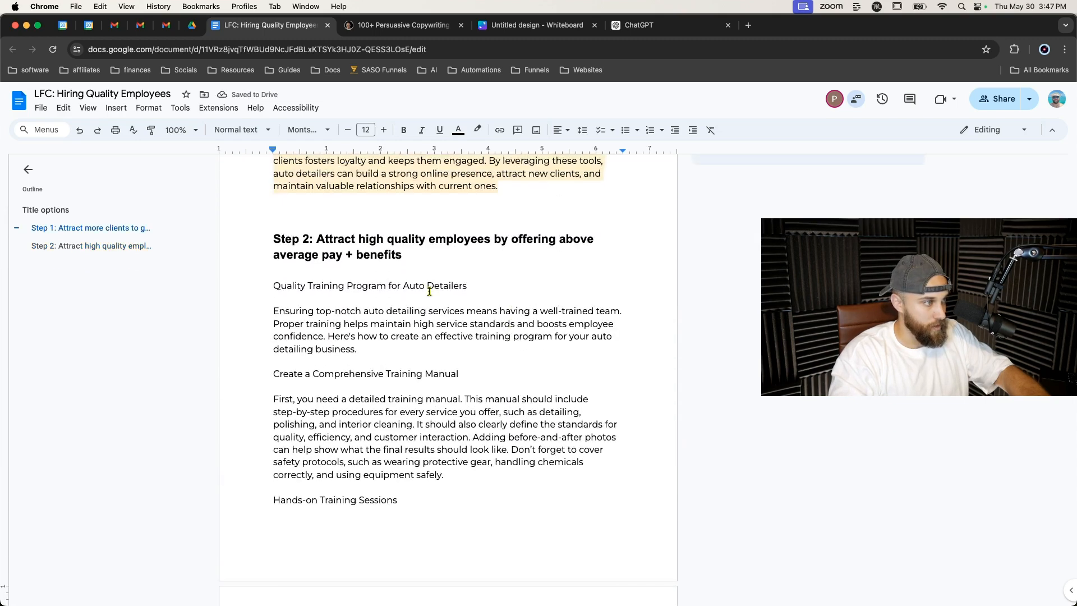
triple_click(429, 291)
key("BackSpace")
key("BackSpace")
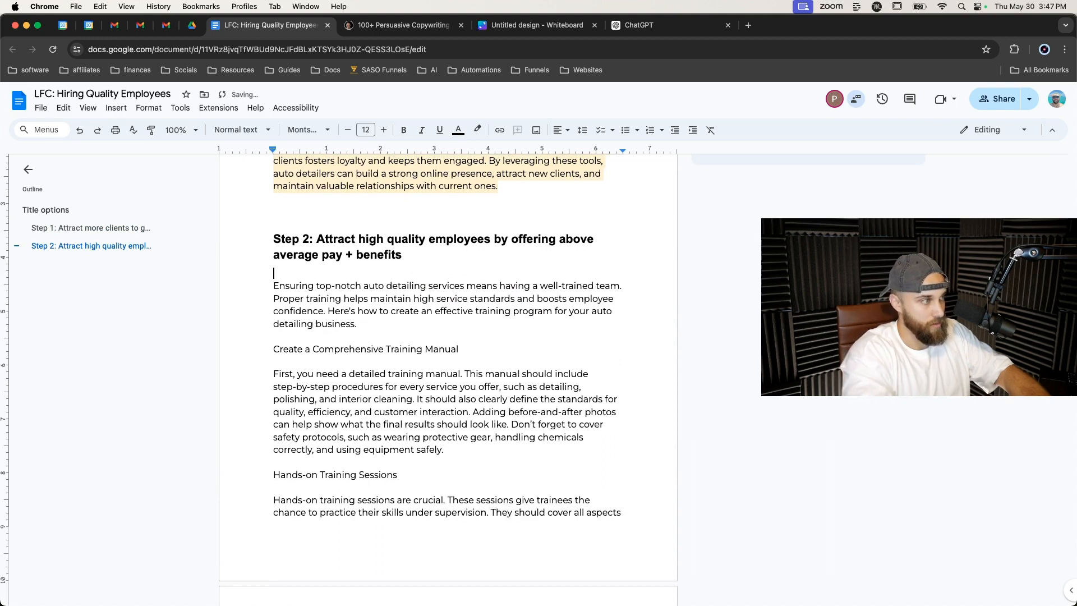
Format the five training subheadings, from Create a Comprehensive Training Manual to Continuous Improvement and Evaluation, as bold Heading 2.
triple_click(414, 349)
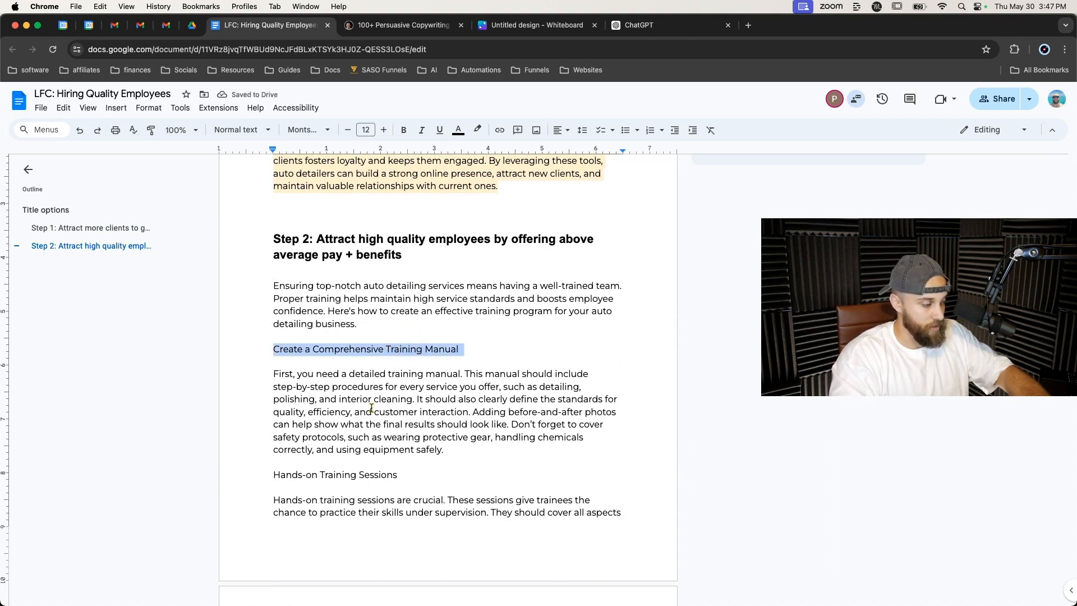
double_click(337, 472, "super")
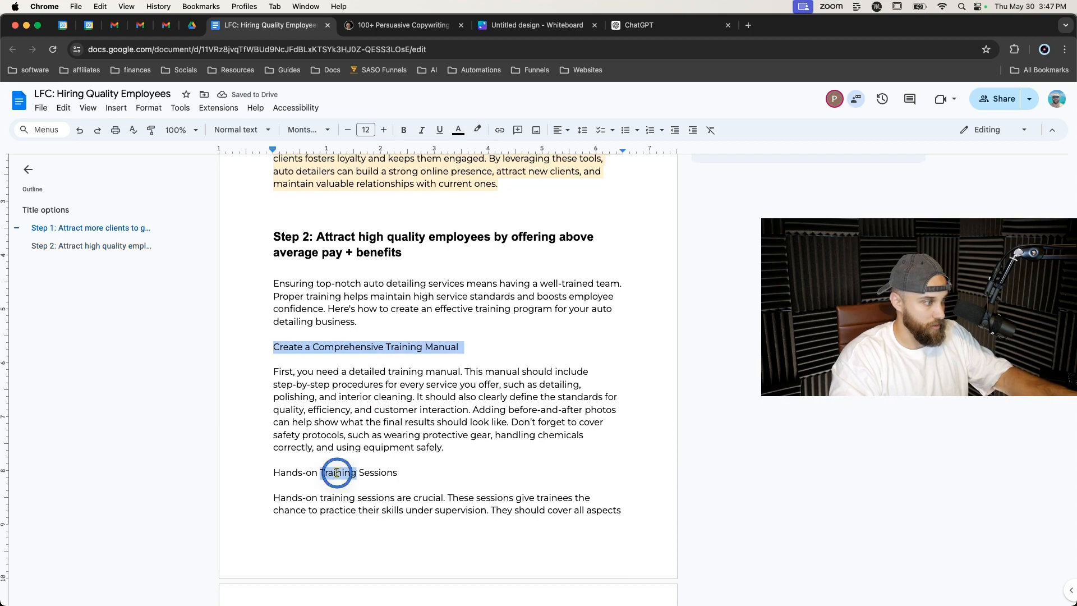
triple_click(337, 472, "super")
scroll(325, 449, "down", 5)
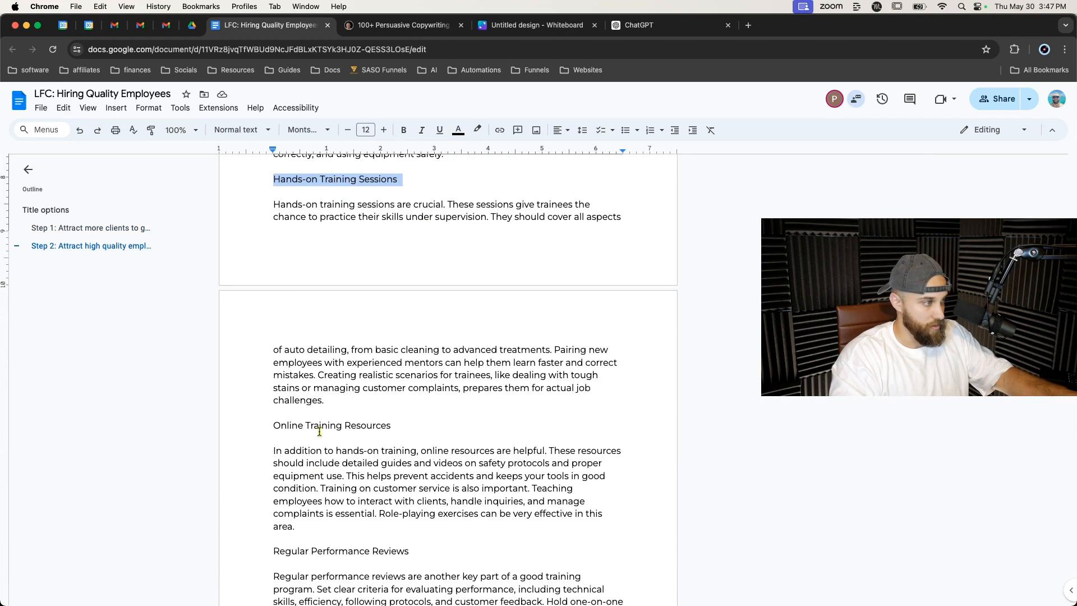
triple_click(319, 431, "super")
scroll(328, 518, "down", 1)
double_click(332, 550, "super")
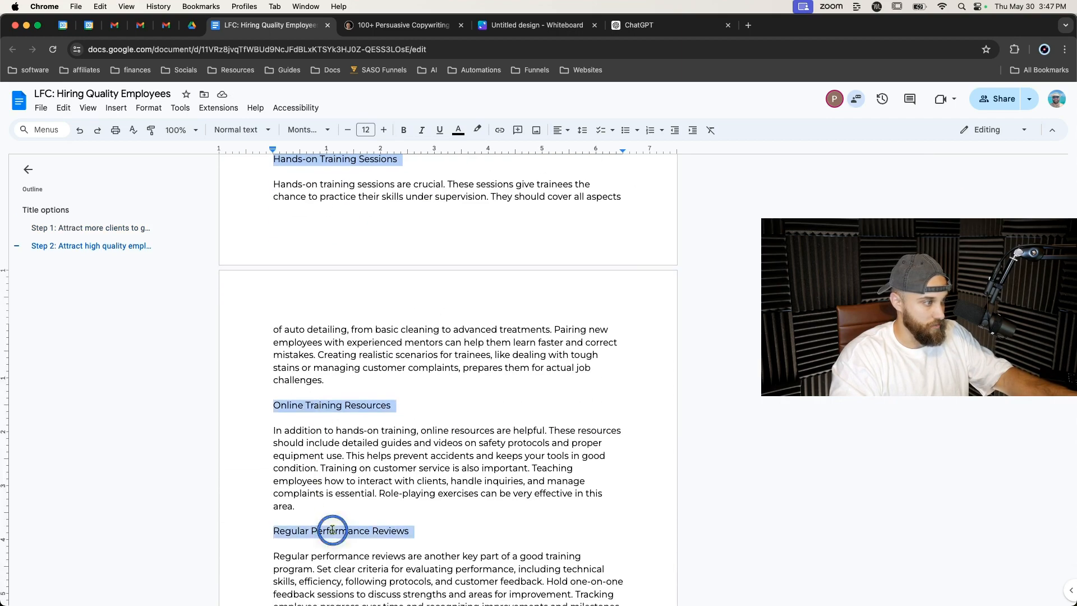
triple_click(332, 529, "super")
scroll(332, 530, "down", 3)
triple_click(335, 447, "super")
scroll(334, 448, "down", 1)
scroll(334, 448, "down", 4)
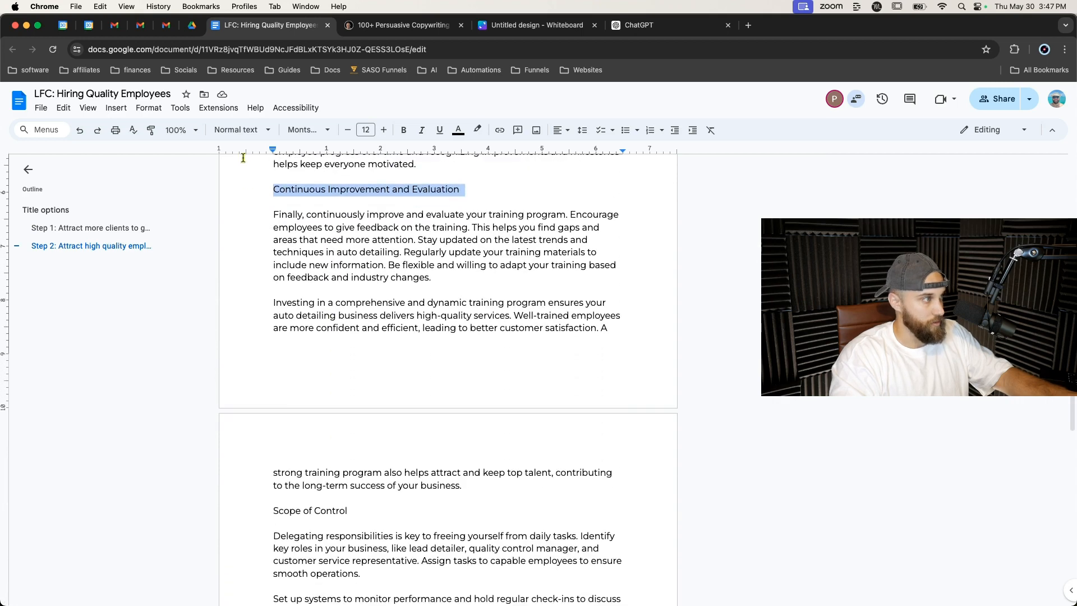
left_click(241, 129)
left_click(243, 314)
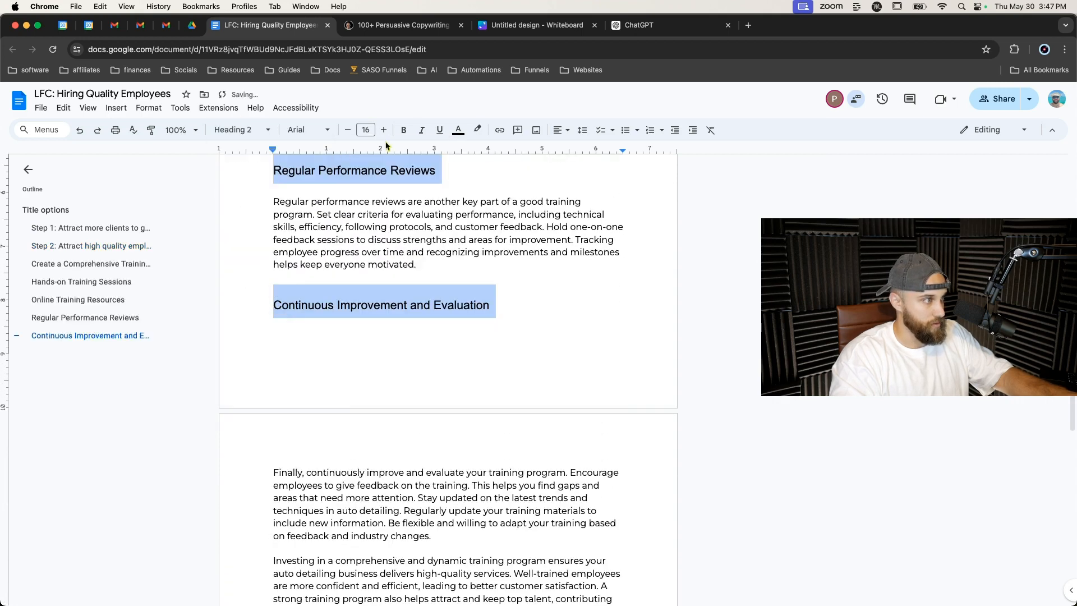
left_click(403, 130)
Reduce the selected training subheadings' font size to 14.
scroll(392, 225, "up", 9)
scroll(391, 254, "up", 7)
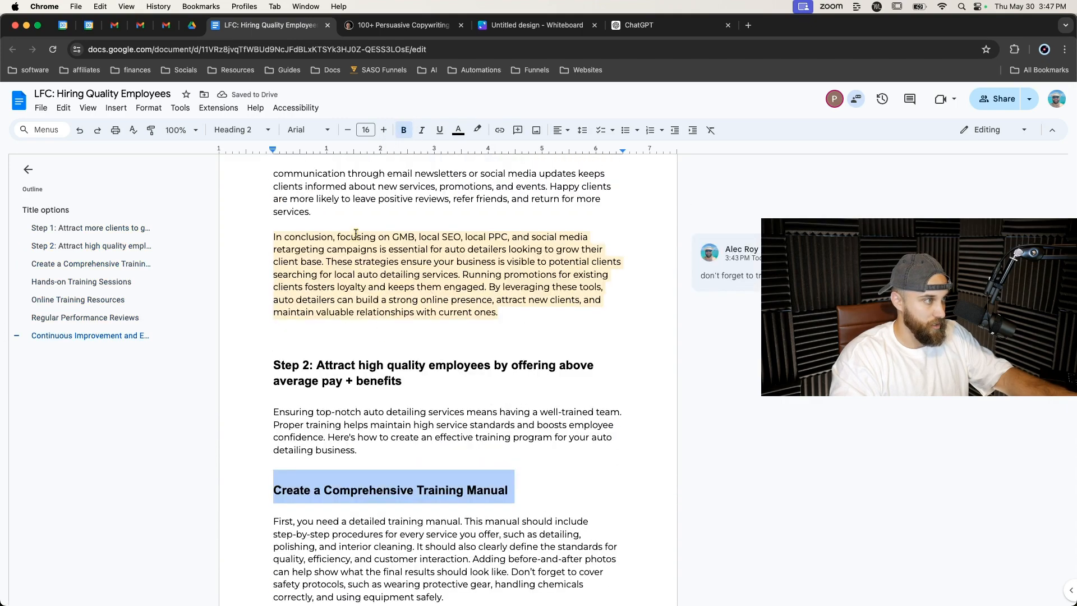
left_click(347, 129)
left_click(347, 130)
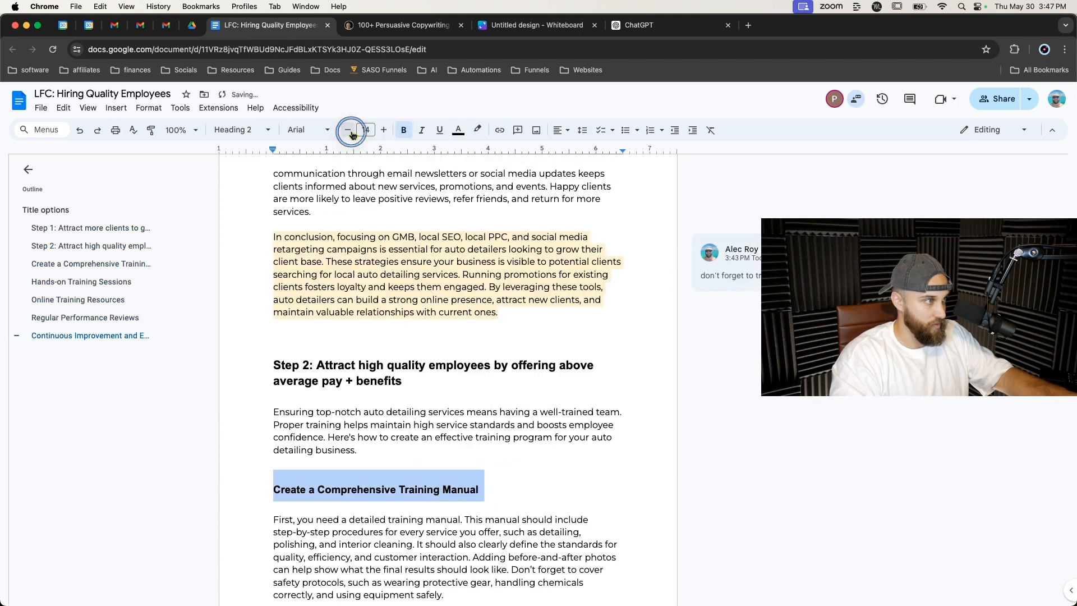
left_click(356, 381)
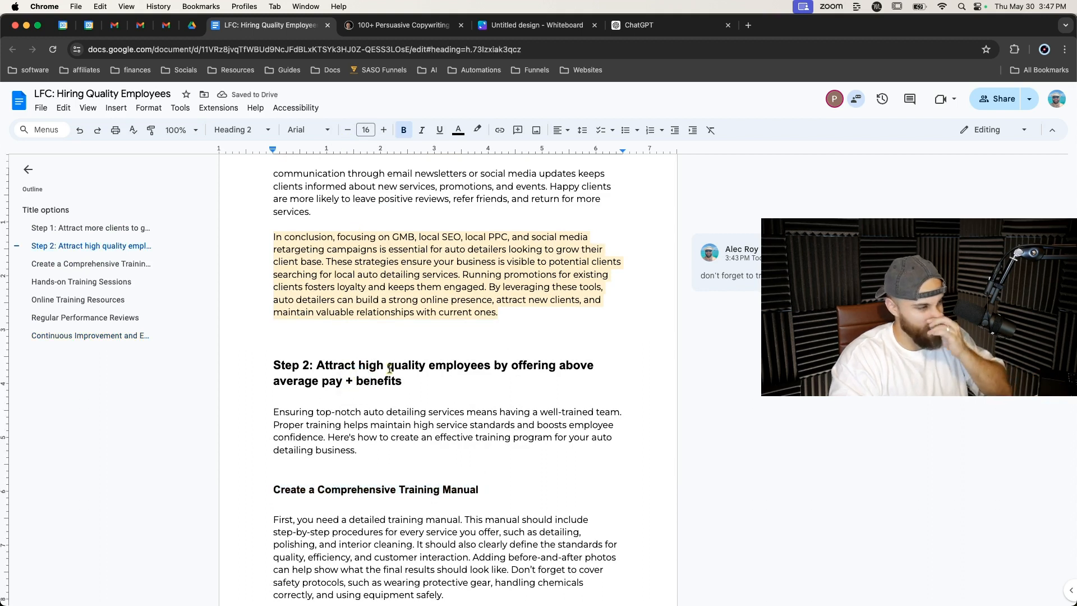
scroll(393, 403, "down", 2)
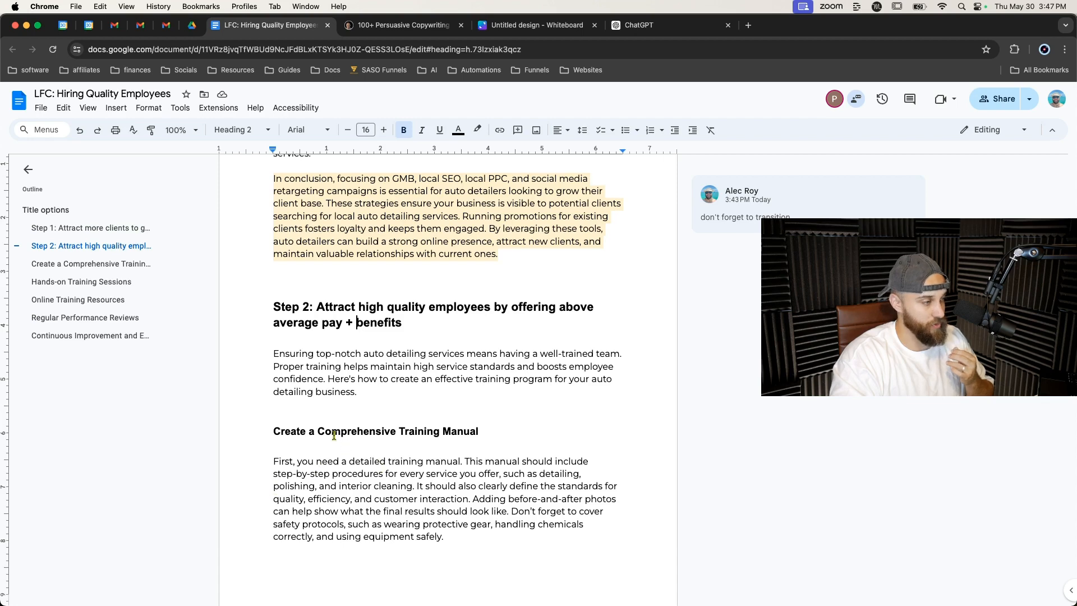
scroll(325, 435, "down", 4)
scroll(279, 415, "down", 6)
scroll(275, 392, "up", 7)
left_click(273, 349)
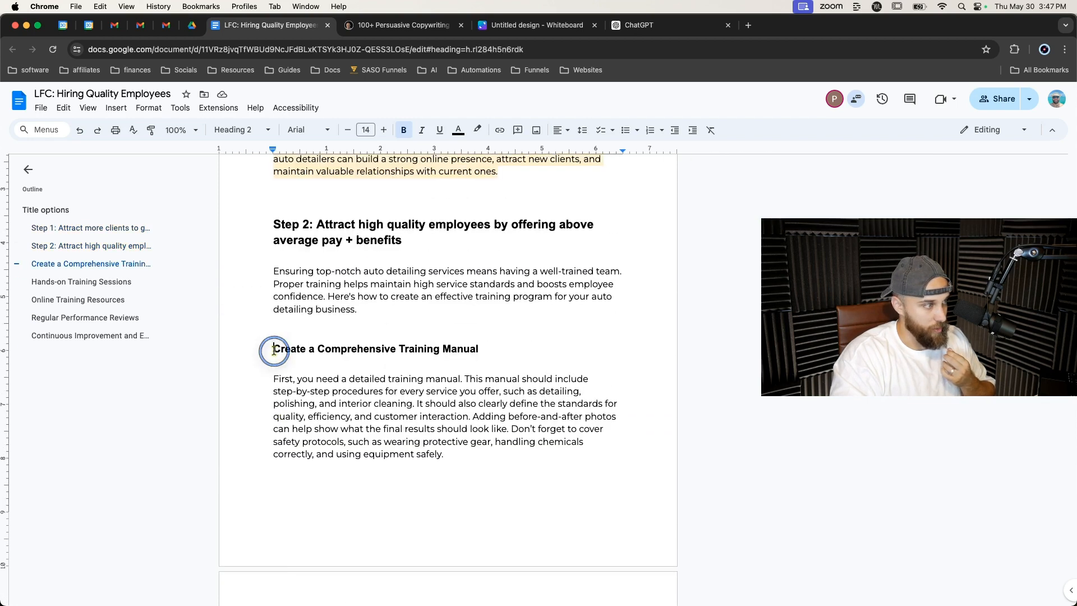
Ask ChatGPT to talk about the importance of paying above average rates to attract high quality employees.
left_click(639, 25)
left_click(577, 571)
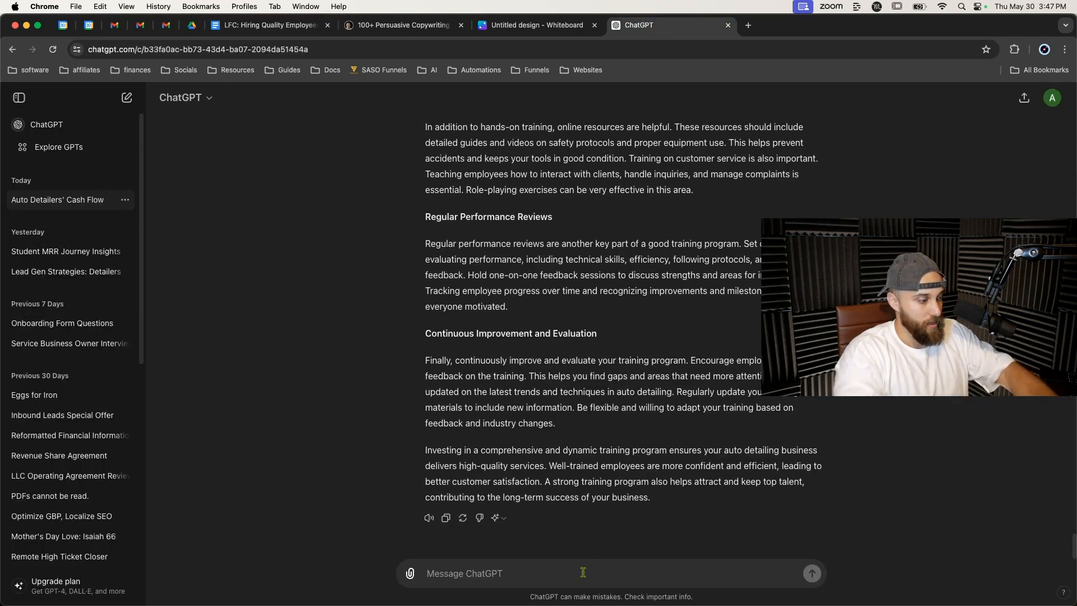
type("talk about the impor")
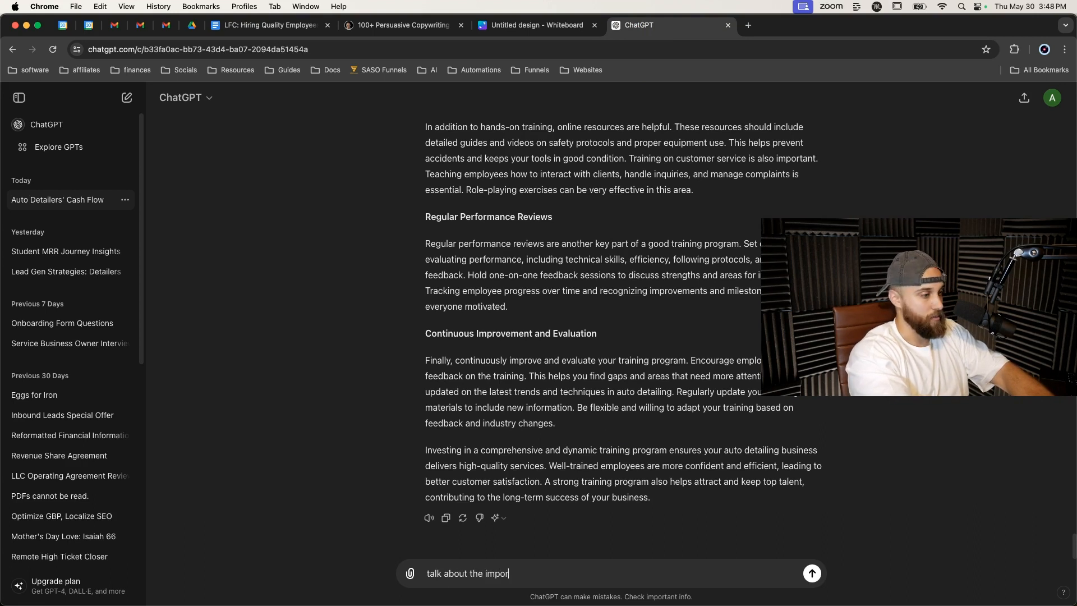
type("tance of paying above average rates to")
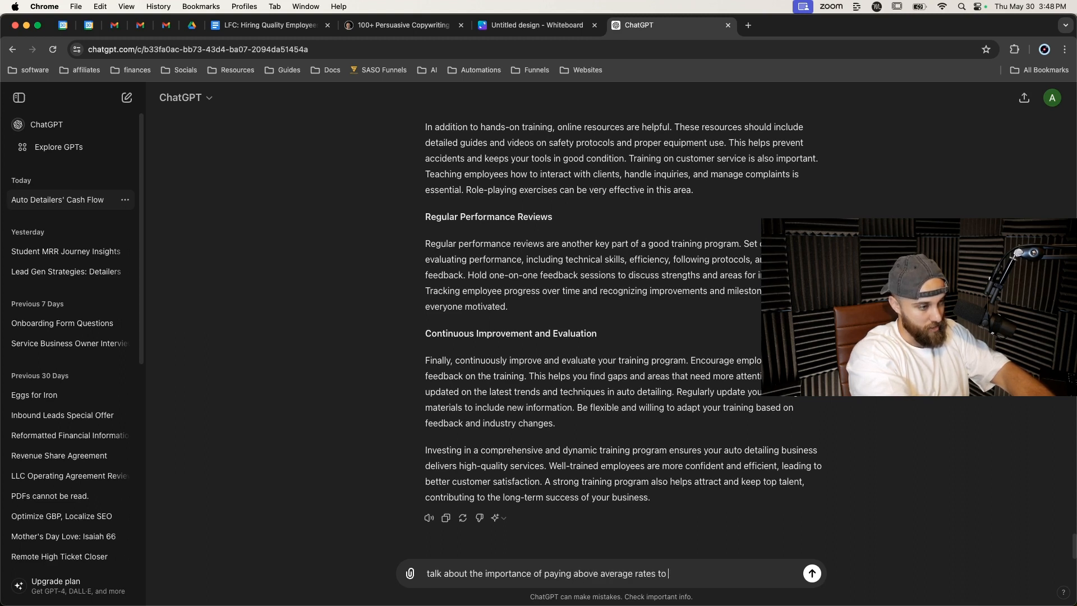
type("gh qua")
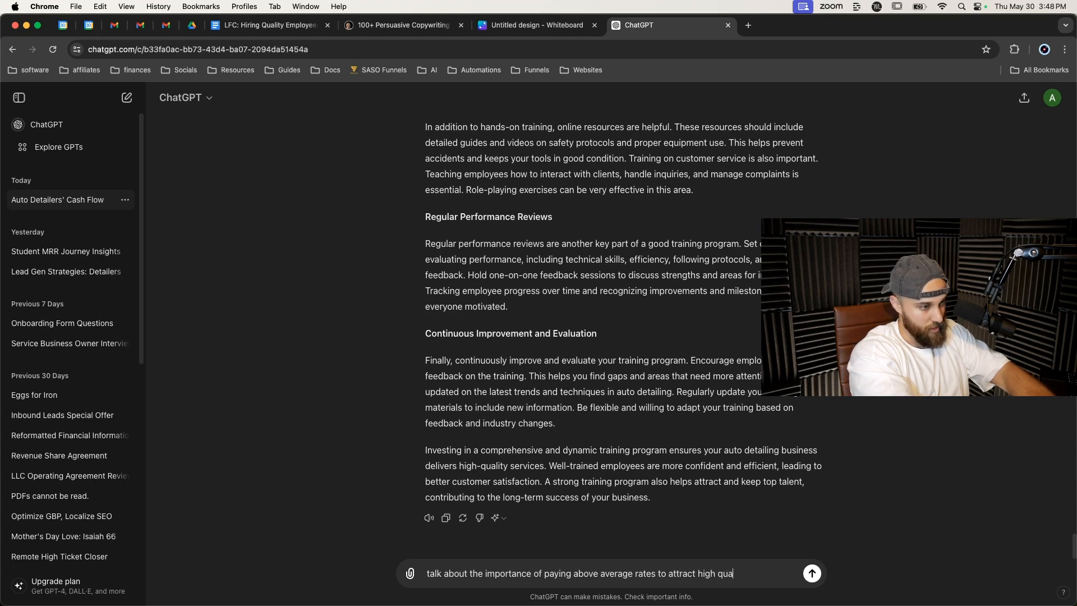
type("lity employees")
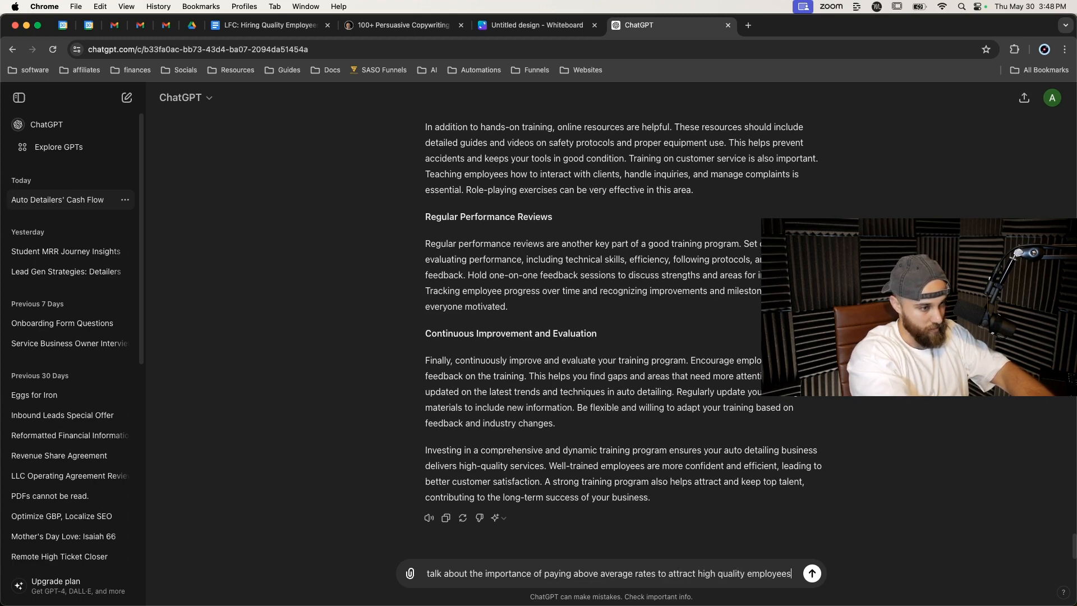
key("Return")
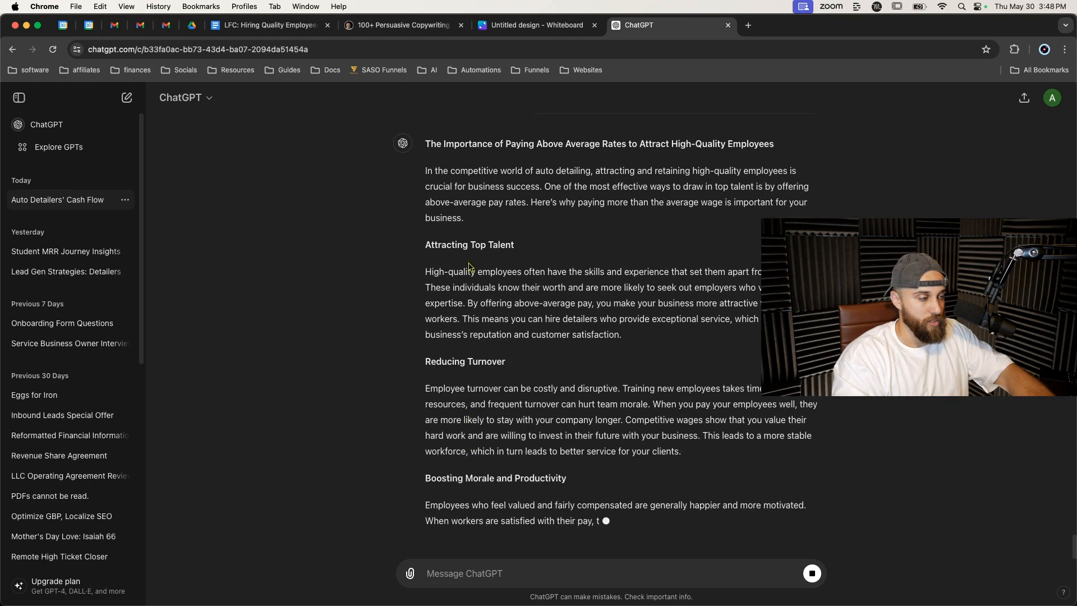
Read through ChatGPT's response on paying above-average rates.
scroll(469, 270, "up", 5)
scroll(466, 274, "down", 1)
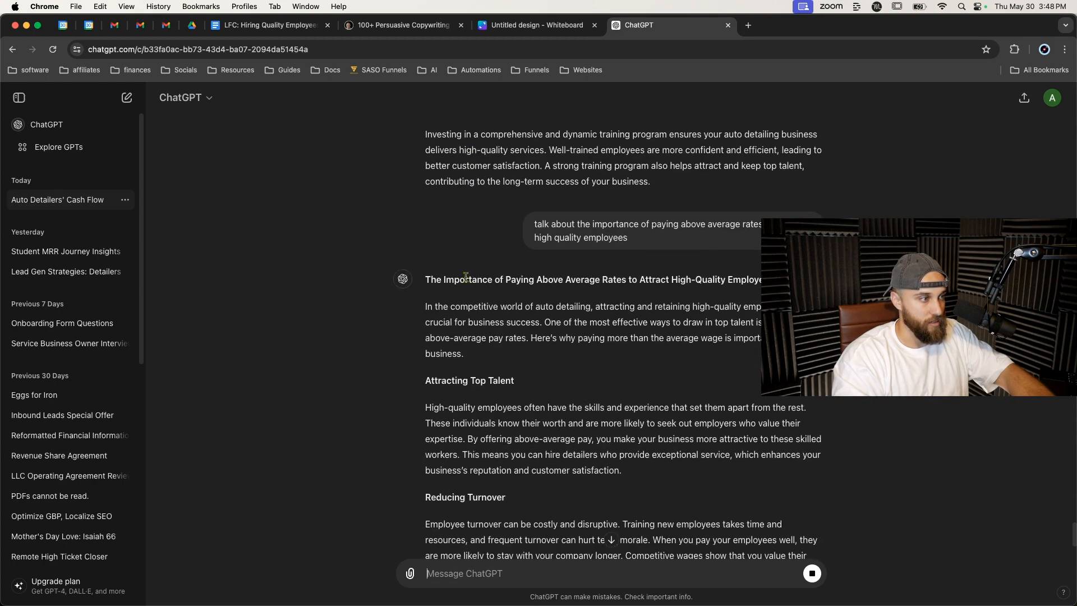
scroll(420, 319, "down", 5)
scroll(420, 319, "up", 5)
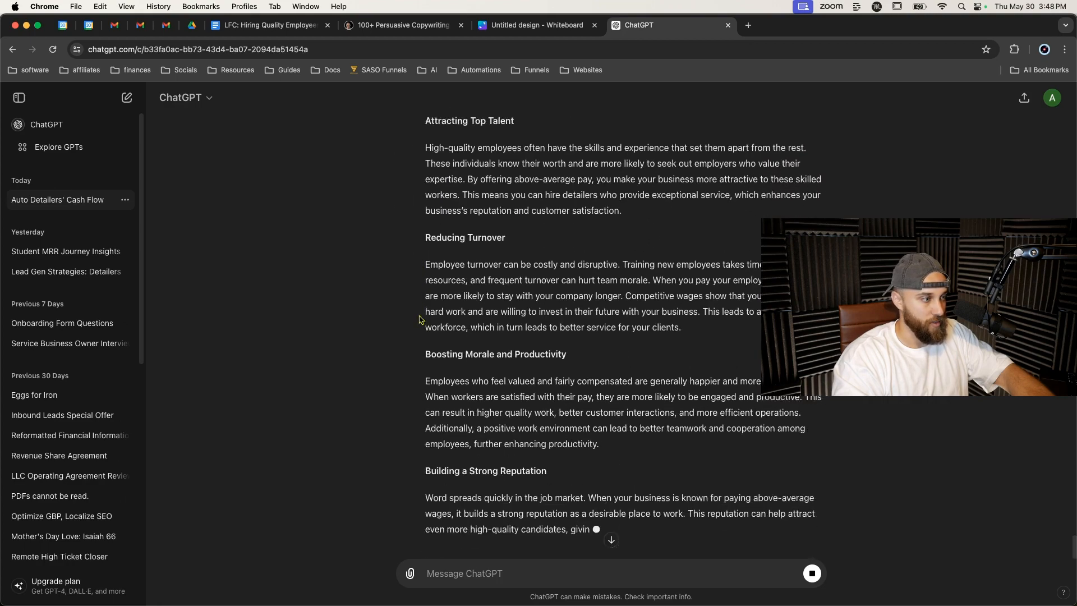
scroll(487, 331, "down", 4)
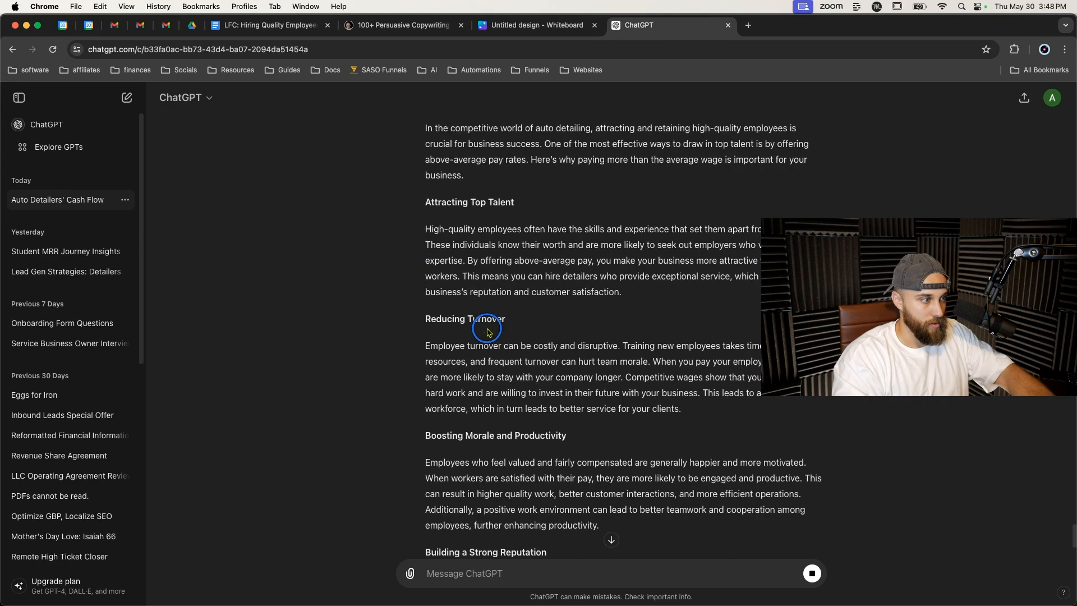
scroll(487, 331, "down", 4)
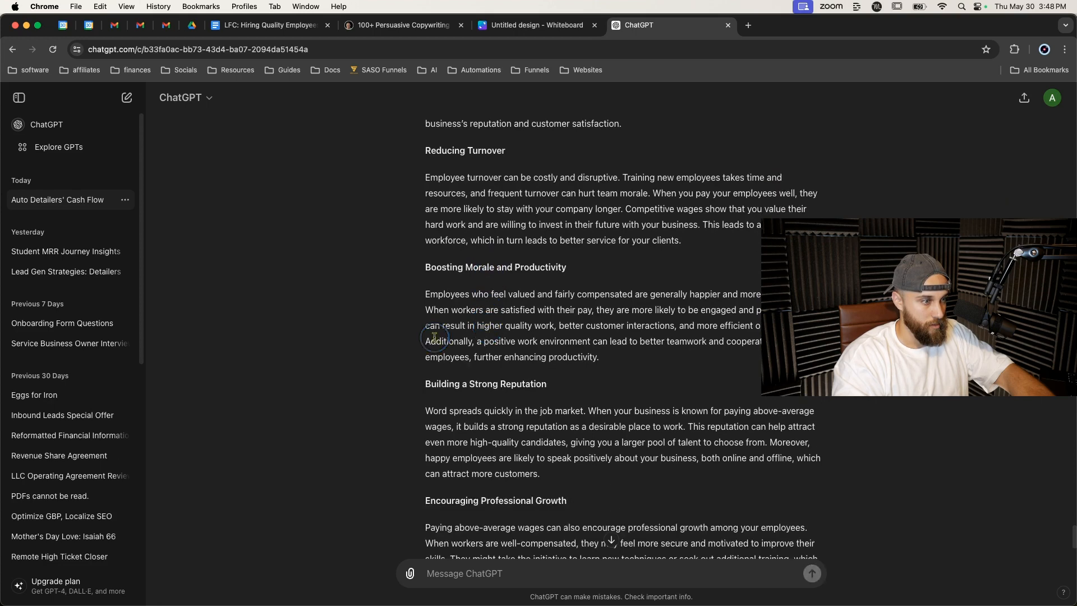
scroll(434, 336, "down", 5)
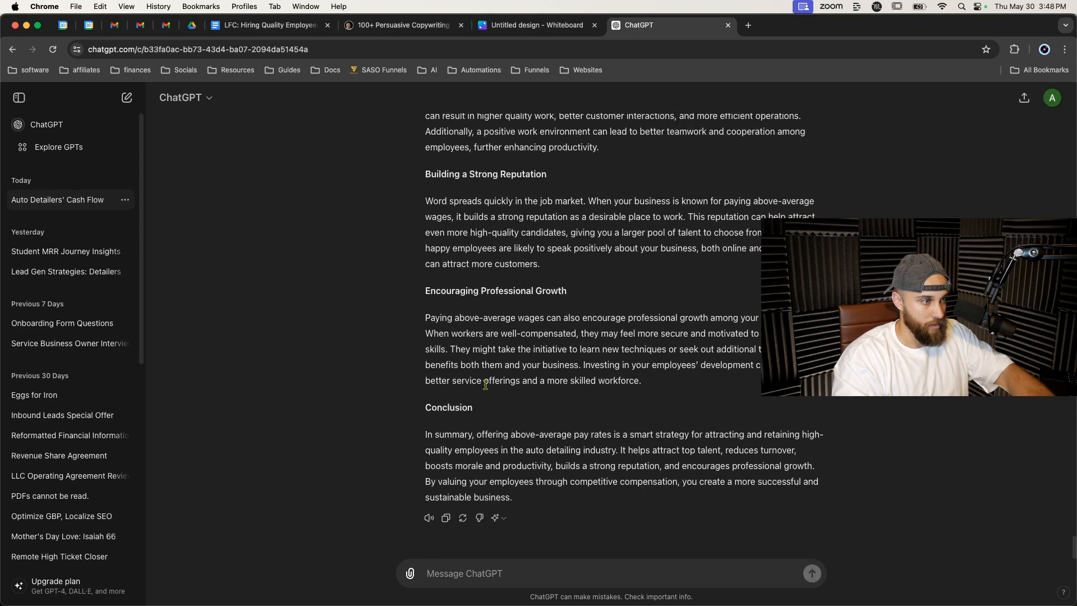
Ask ChatGPT to rewrite the response in an 8th grade reading level.
type("rewr")
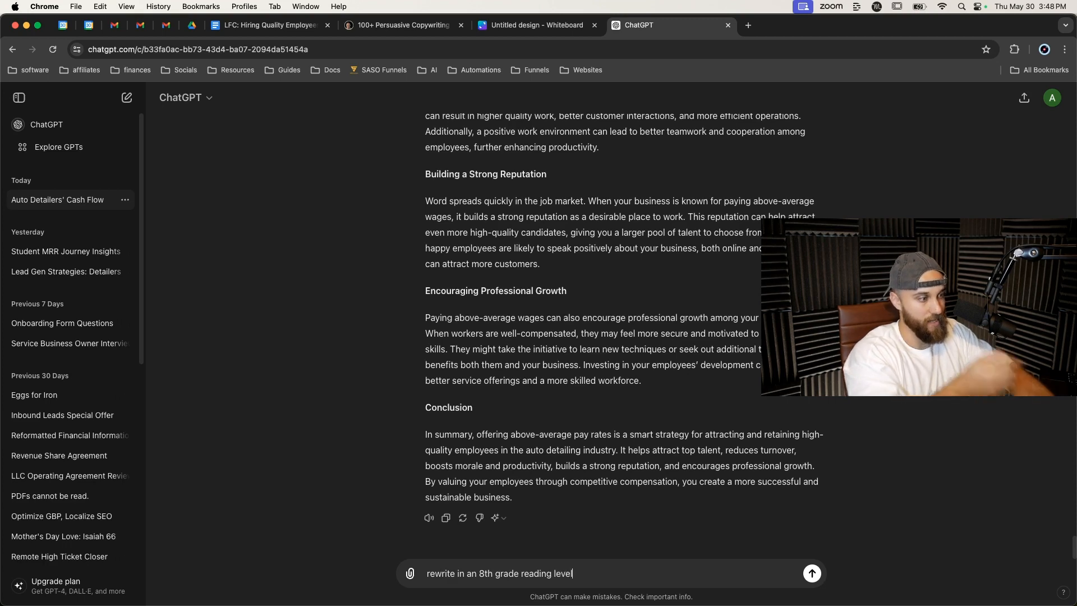
type("ite in an 8th grade reading level")
key("Return")
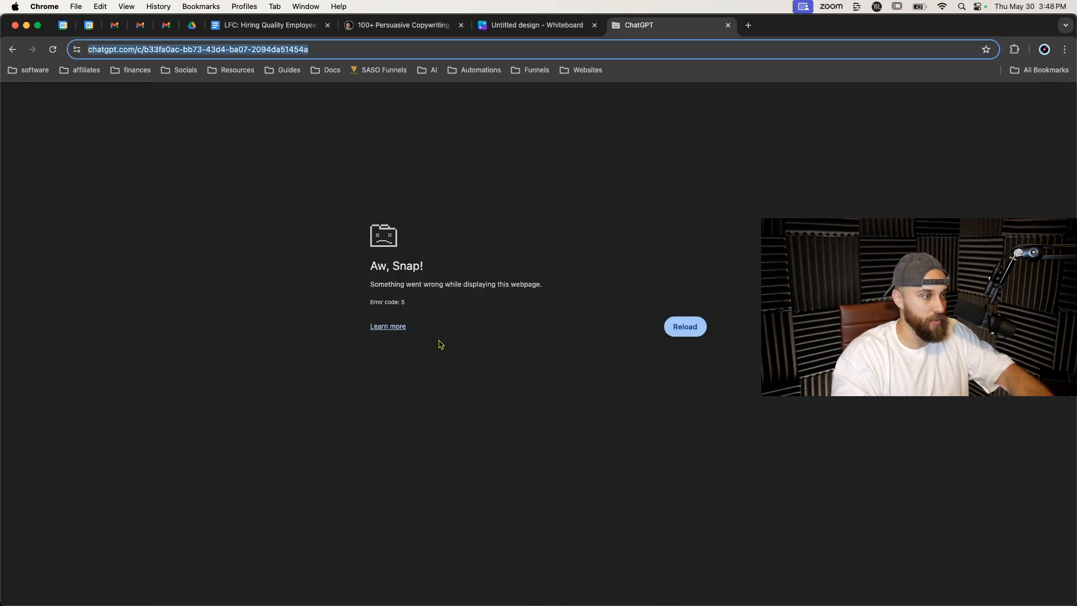
Reload the crashed ChatGPT page and regenerate the rewritten response.
left_click(686, 328)
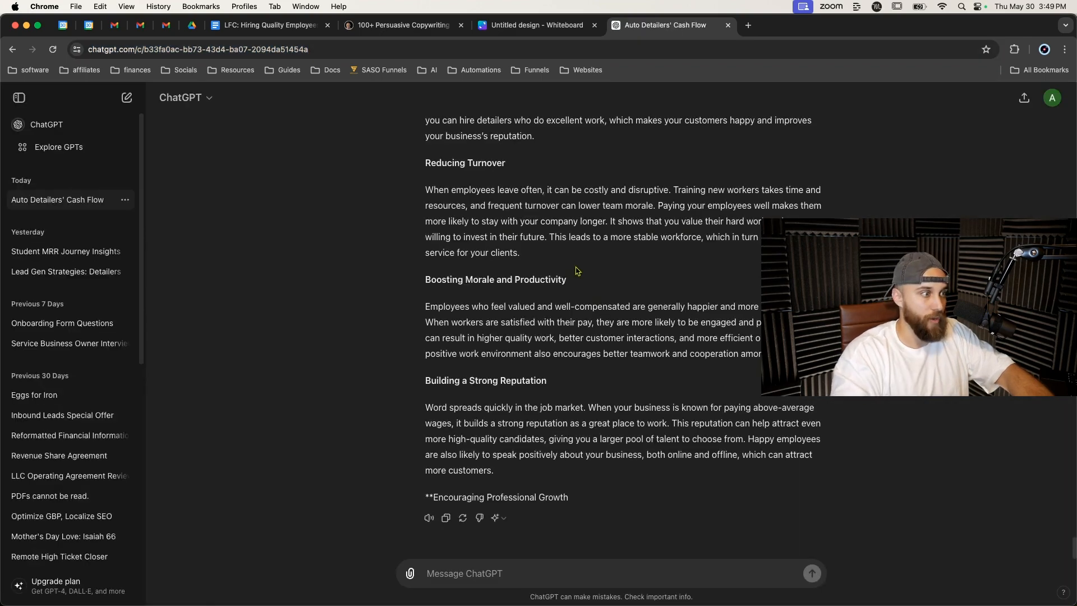
scroll(435, 381, "up", 4)
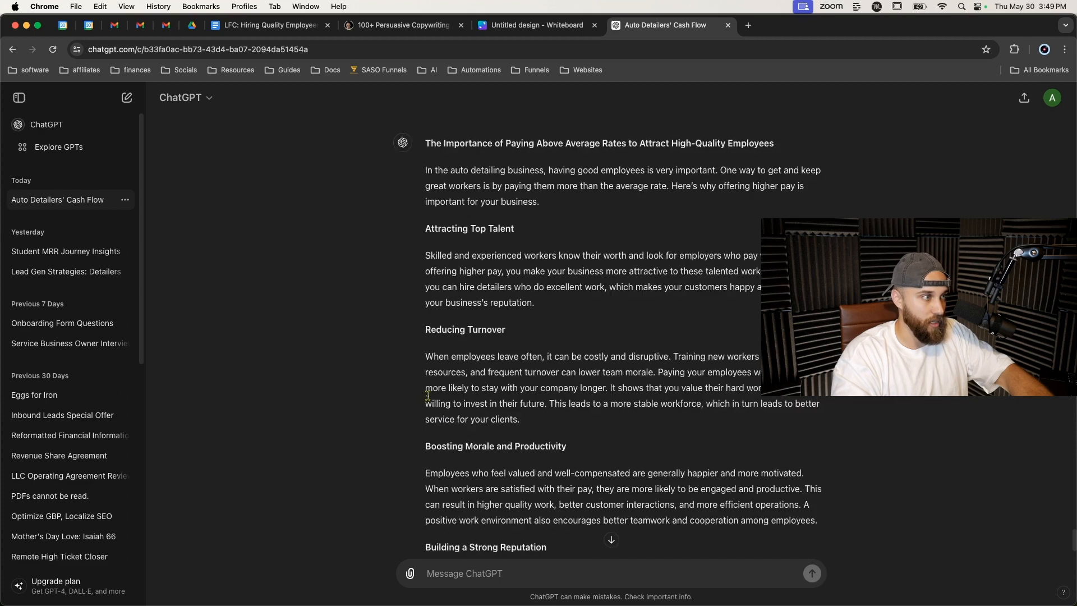
scroll(429, 398, "down", 4)
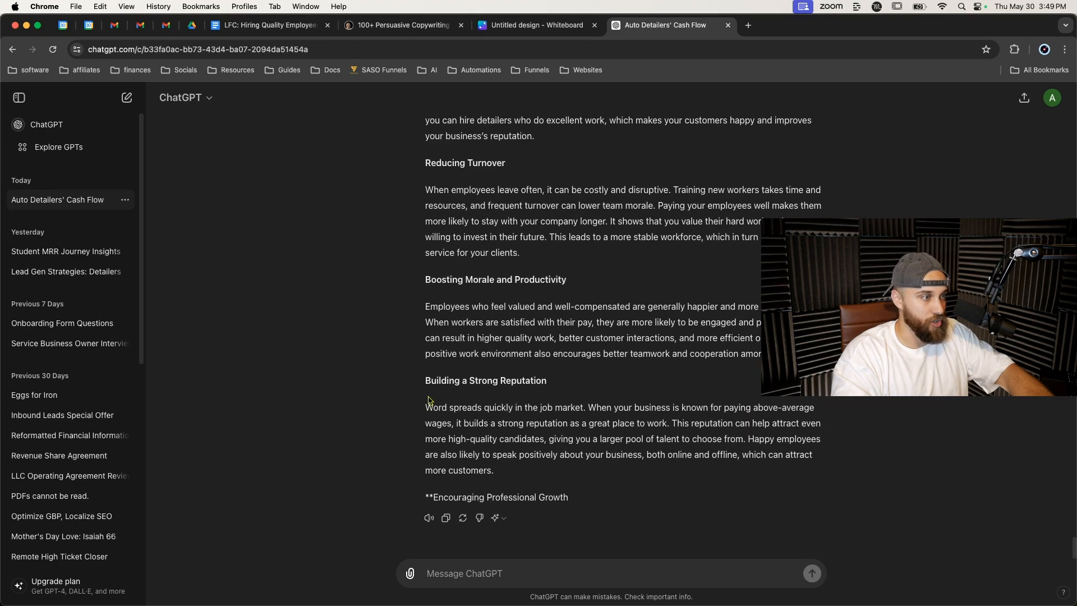
left_click(461, 517)
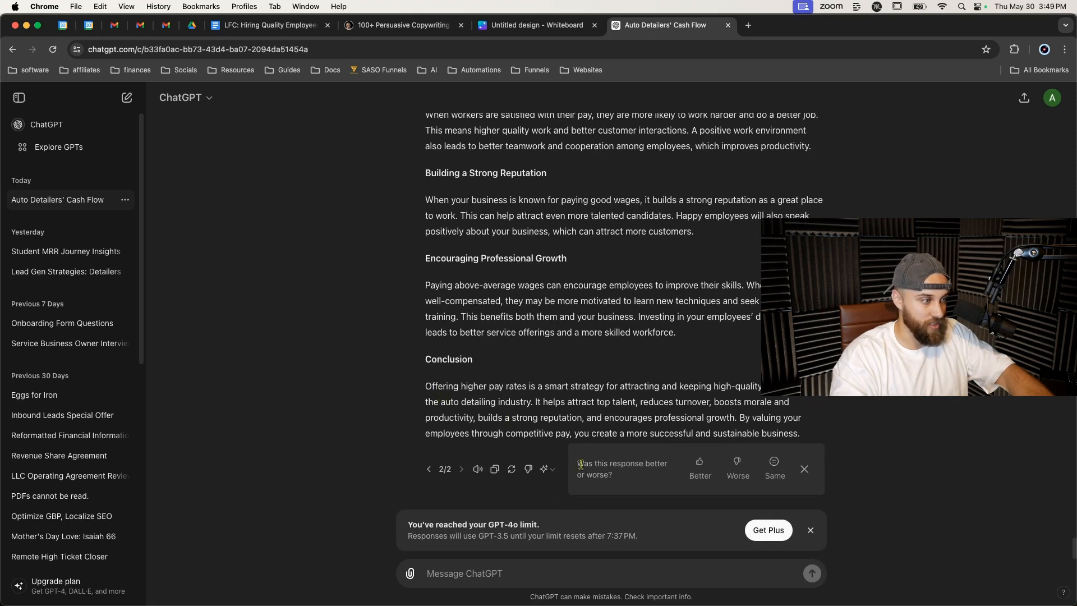
left_click(812, 530)
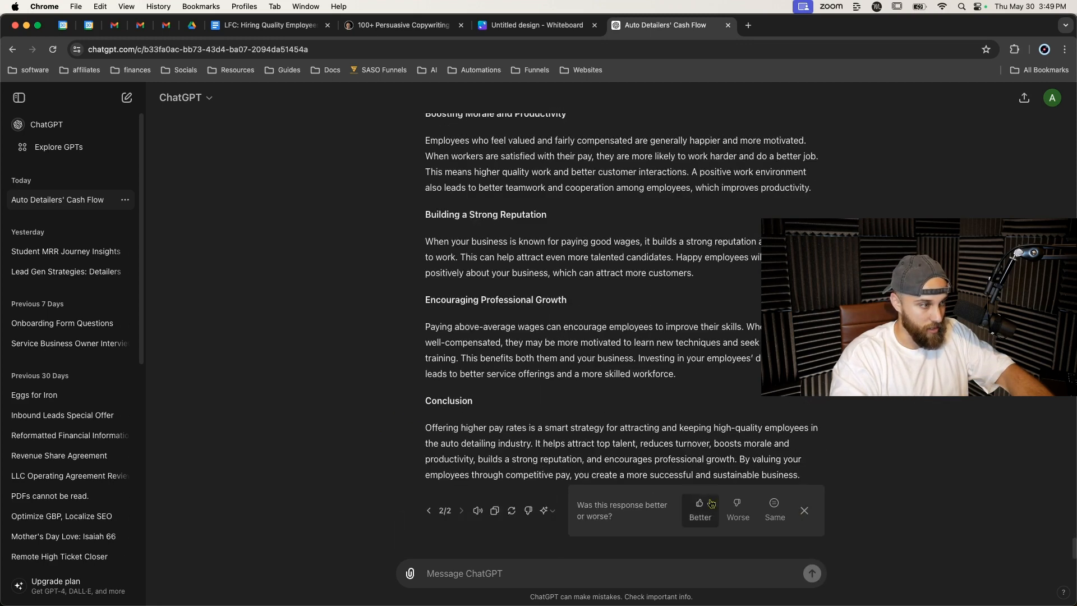
Try regenerating the response with GPT-3.5, then return to the second response version.
left_click(544, 511)
left_click(443, 469)
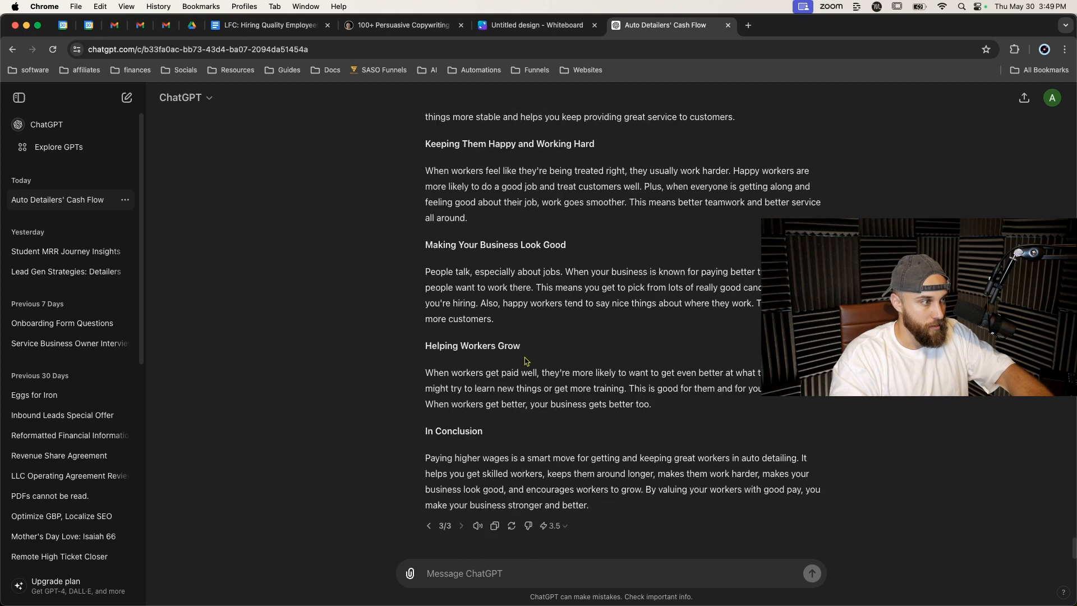
left_click(429, 525)
Select the rewritten response from its title through the conclusion and return to the document.
scroll(465, 416, "up", 5)
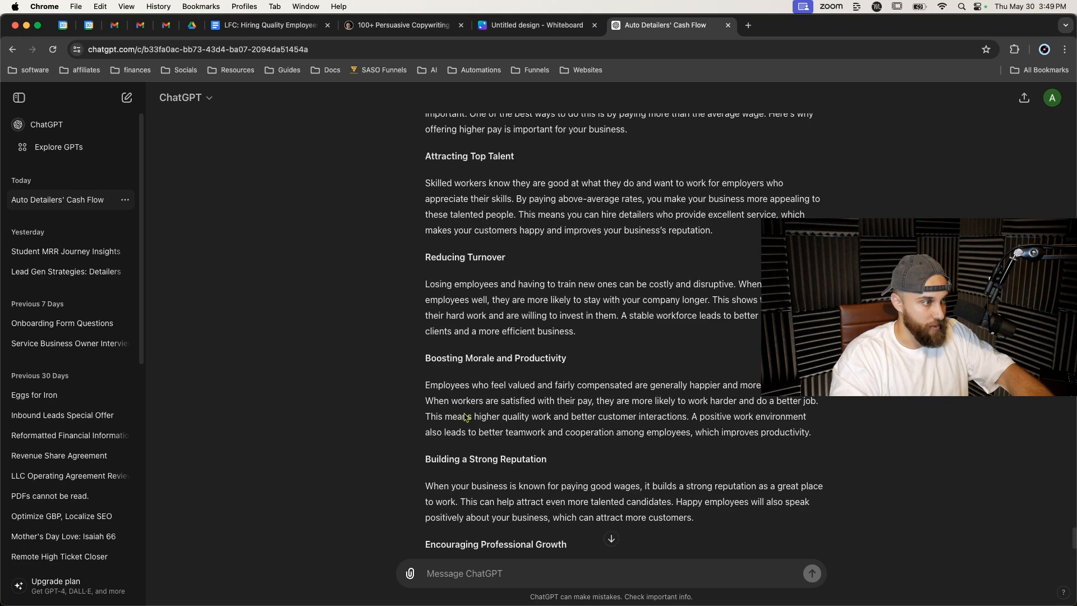
scroll(465, 416, "up", 2)
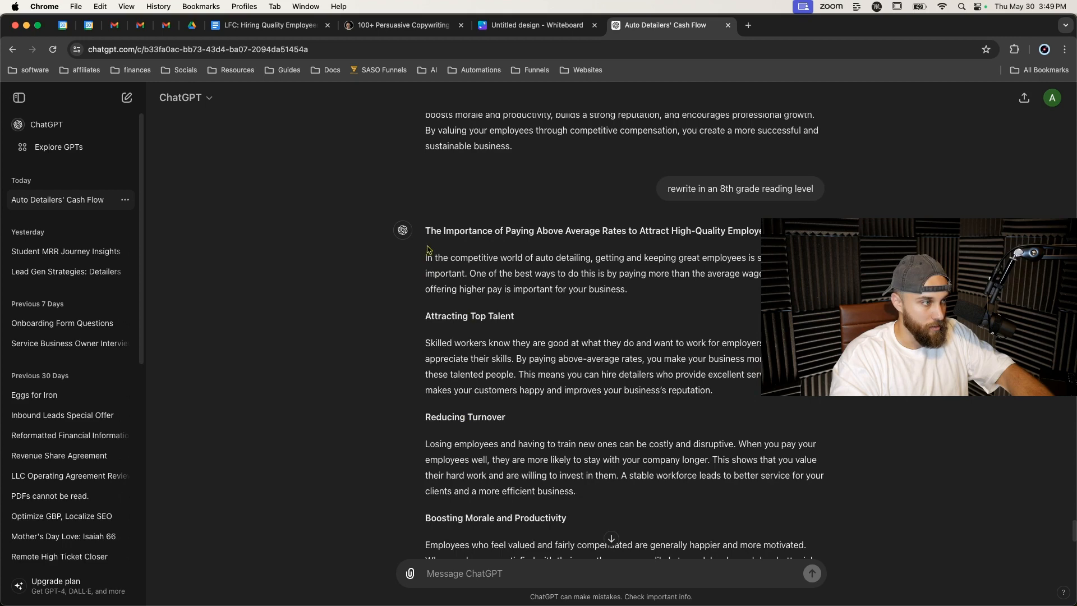
left_click_drag(425, 230, 818, 503)
scroll(493, 257, "down", 6)
left_click(263, 26)
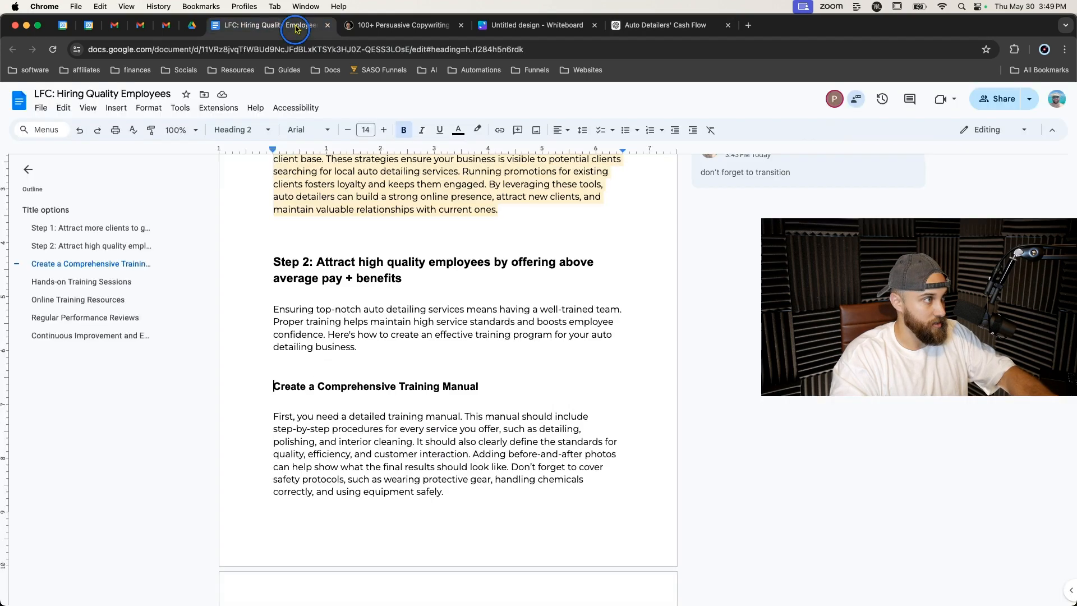
Add an empty line right after the Step 2 heading.
left_click(275, 261)
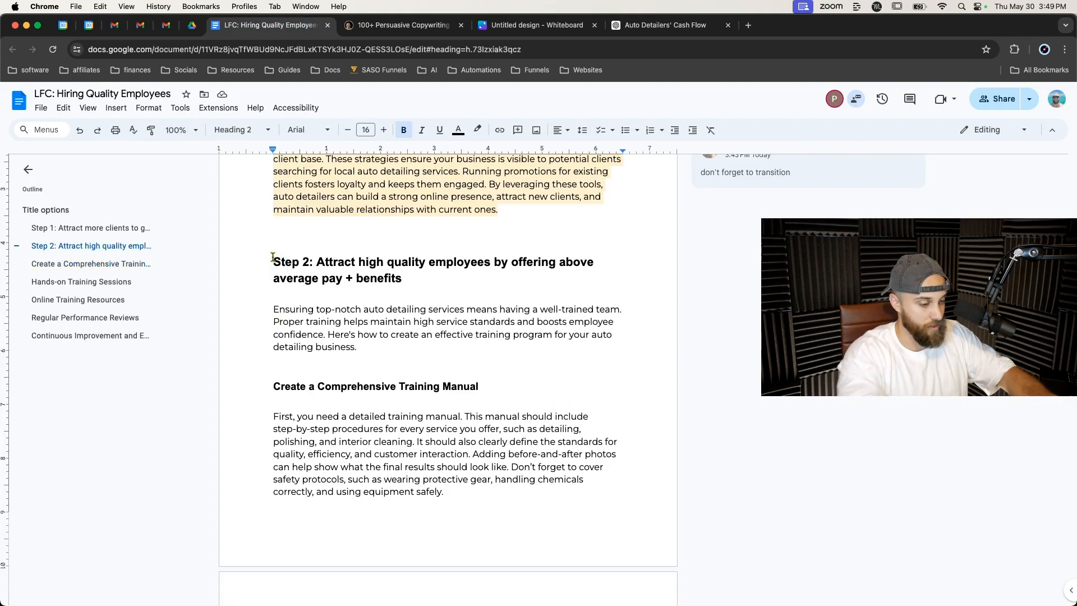
key("Return")
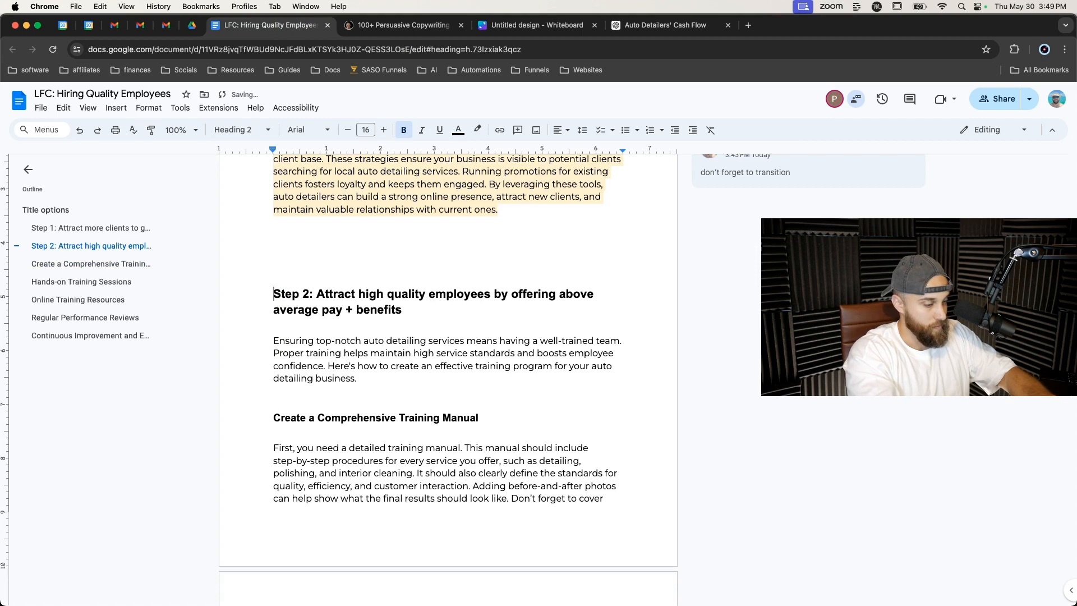
key("BackSpace")
left_click(419, 273)
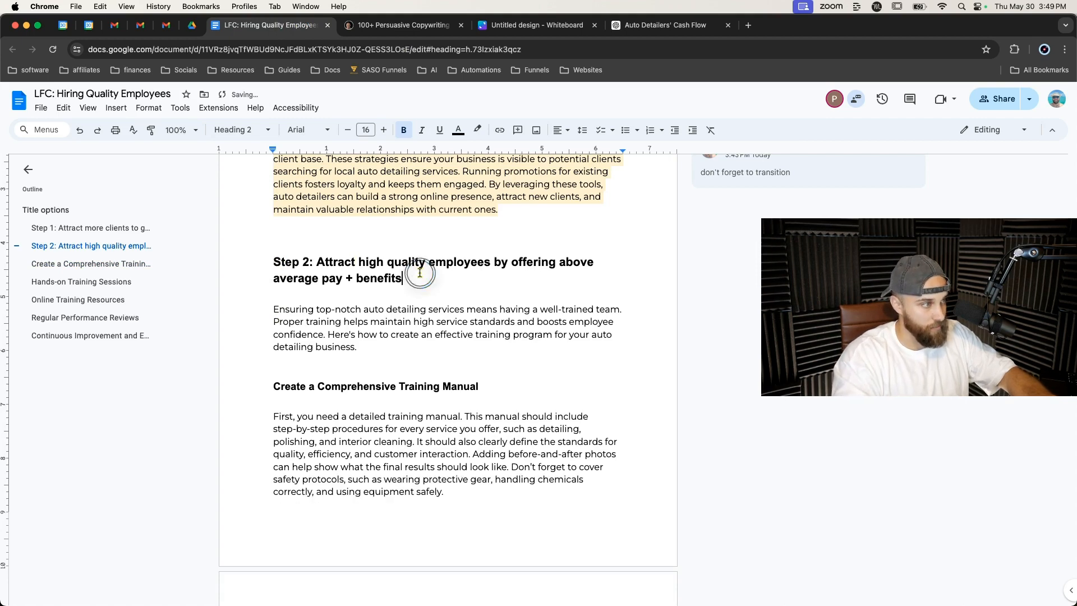
key("Return")
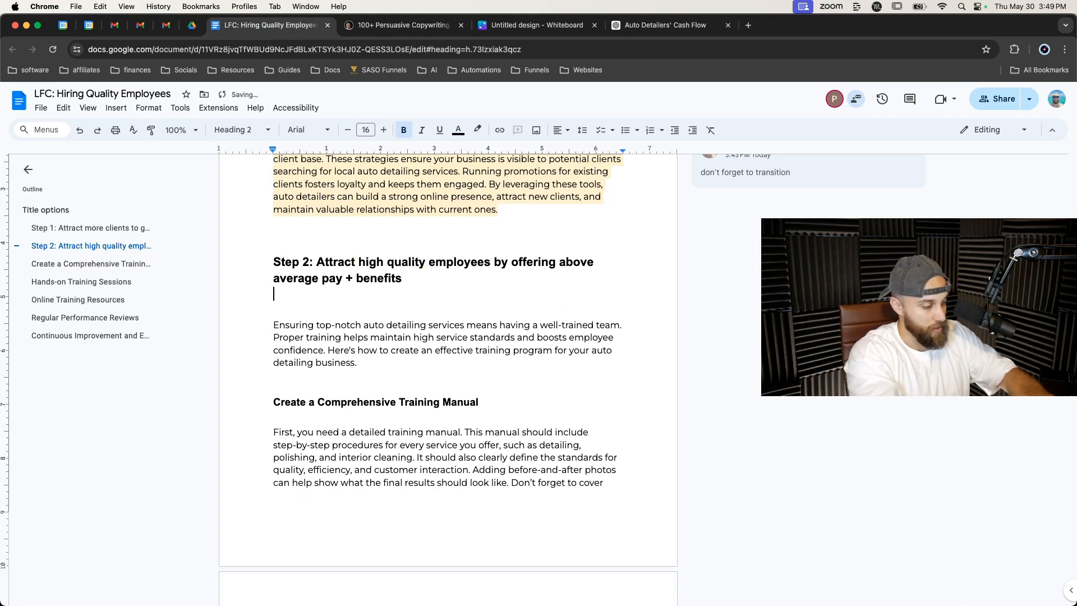
key("super+v")
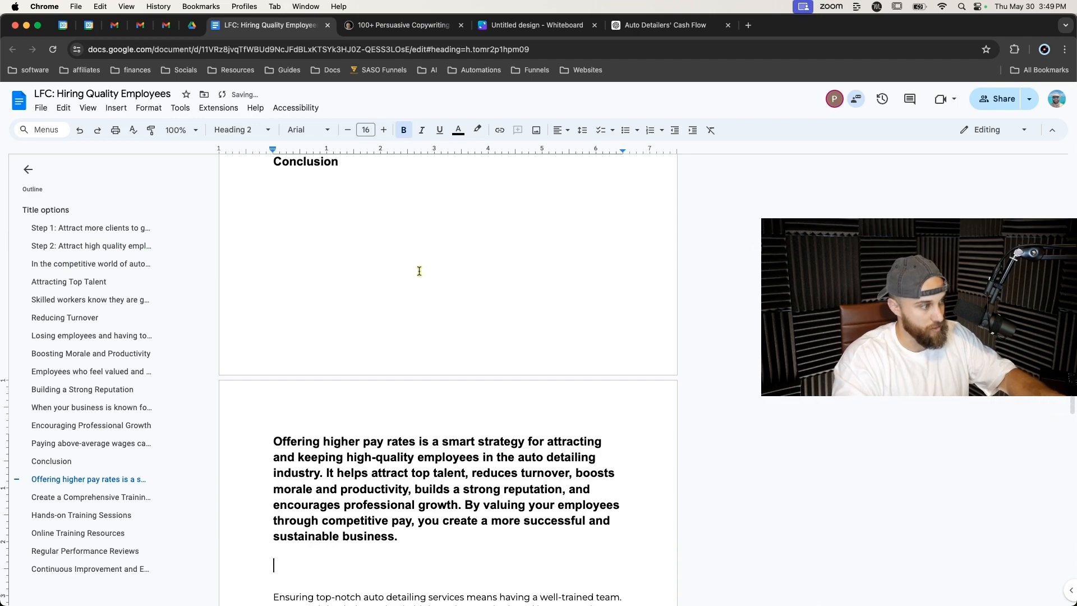
key("super+z")
key("super+v")
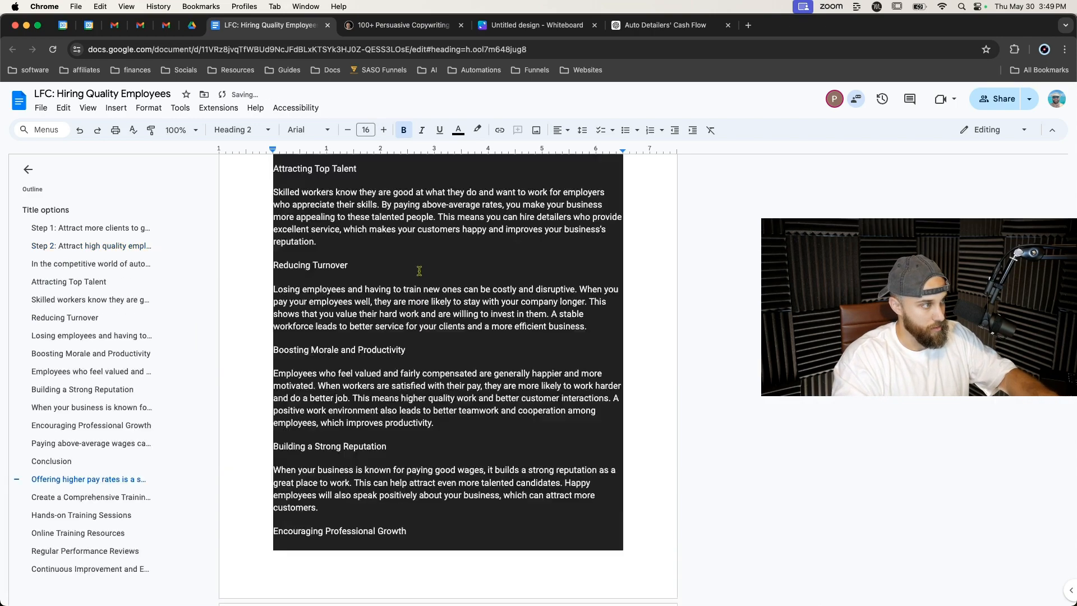
key("super+z")
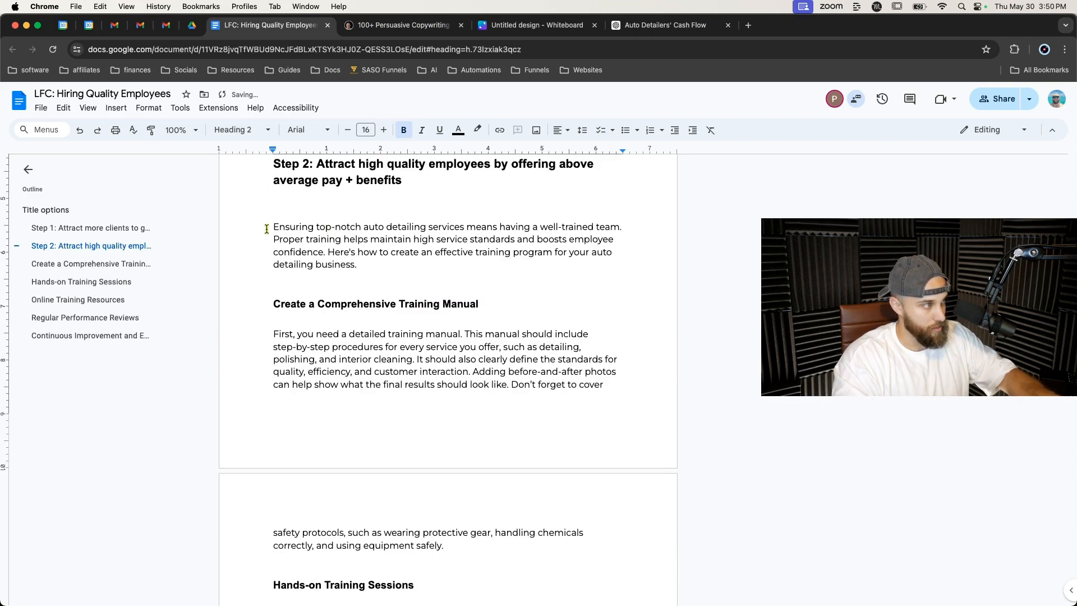
Paste the rewritten pay section as plain text above the training introduction paragraph under Step 2.
left_click(385, 264)
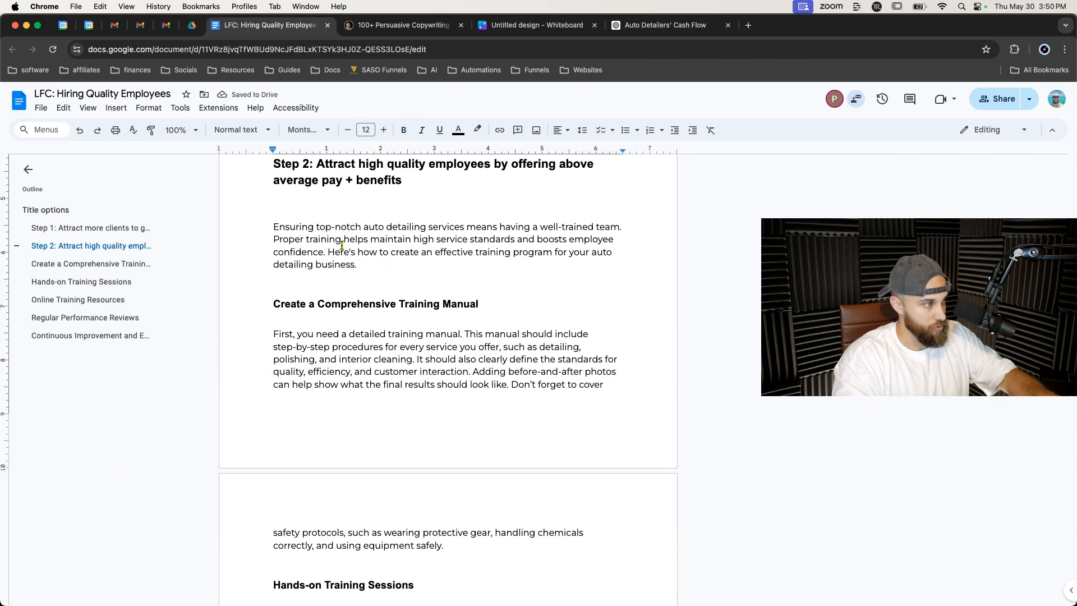
left_click(275, 227)
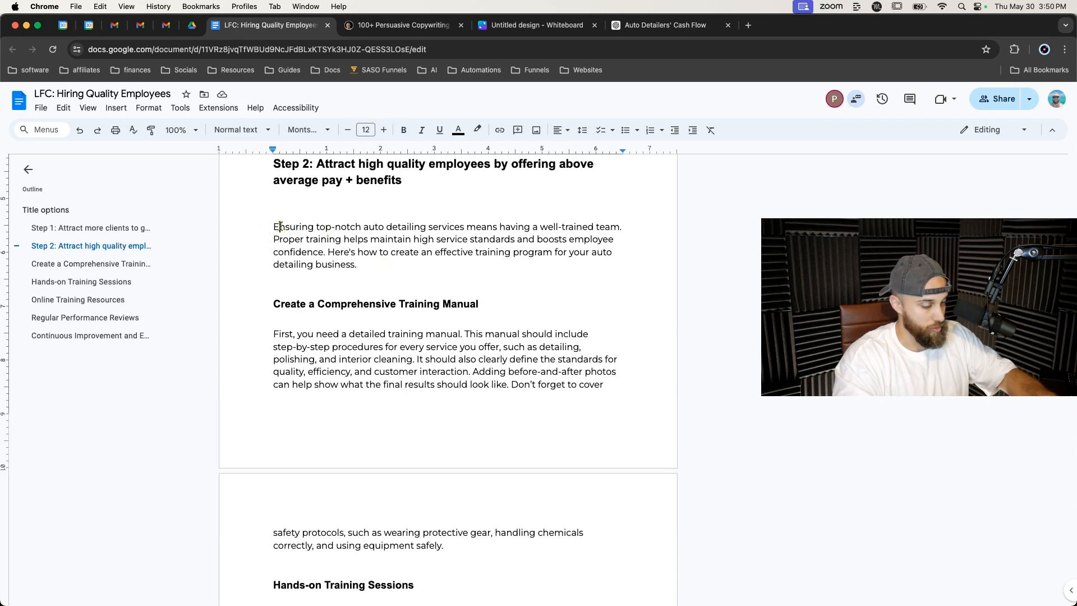
key("Return")
key("Return")
type("E")
key("Up")
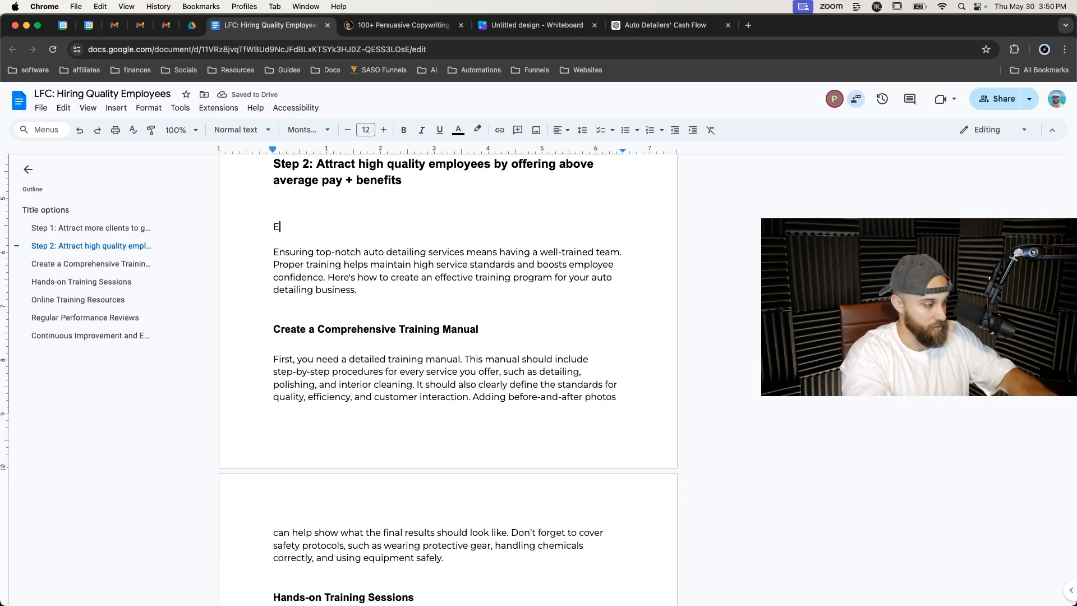
key("cmd+v")
key("cmd+z")
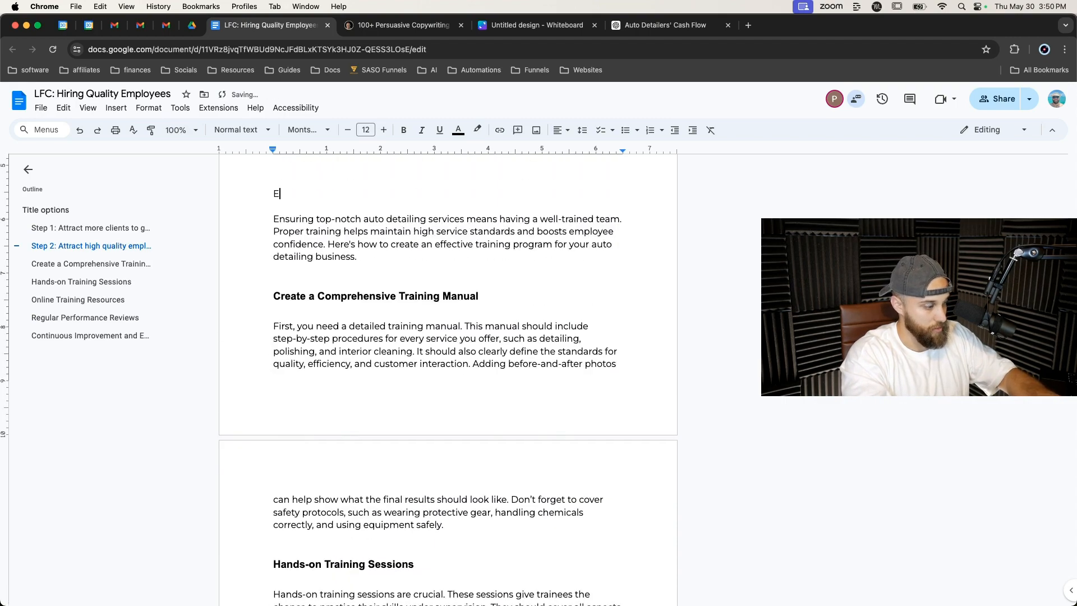
key("cmd+shift+v")
scroll(286, 218, "up", 10)
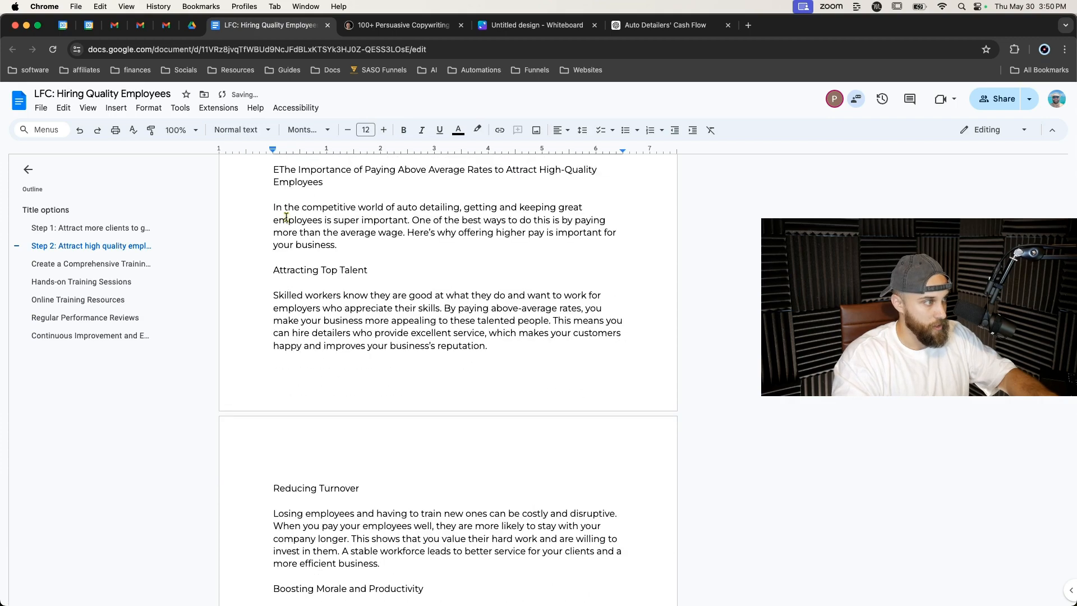
scroll(286, 217, "up", 5)
left_click(279, 367)
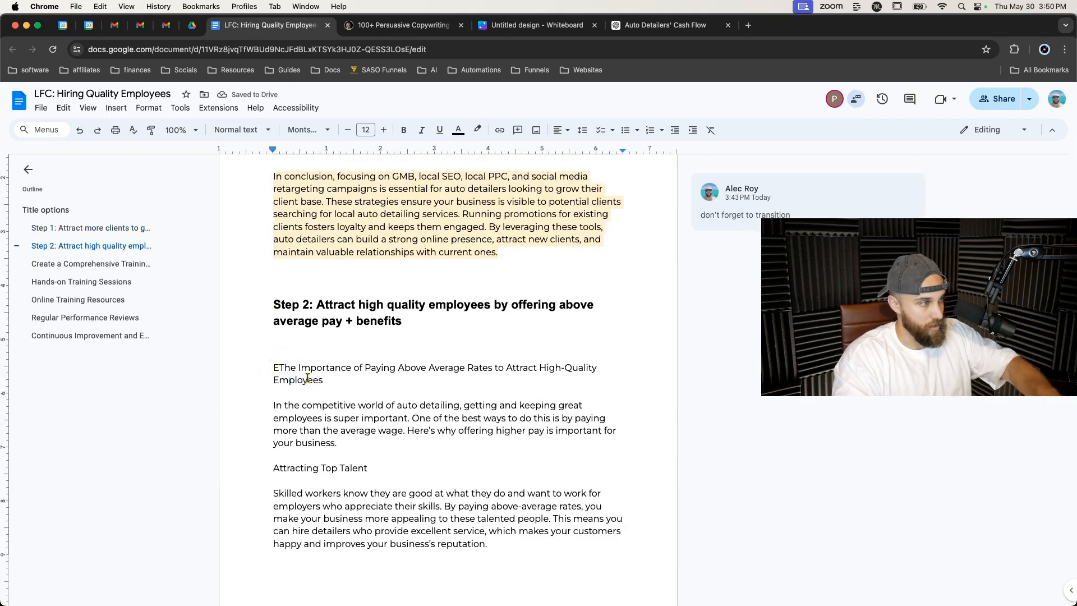
Delete the stray letter and the pasted title line so the intro follows the Step 2 heading.
key("BackSpace")
double_click(308, 371)
triple_click(308, 371)
key("BackSpace")
key("BackSpace")
key("BackSpace")
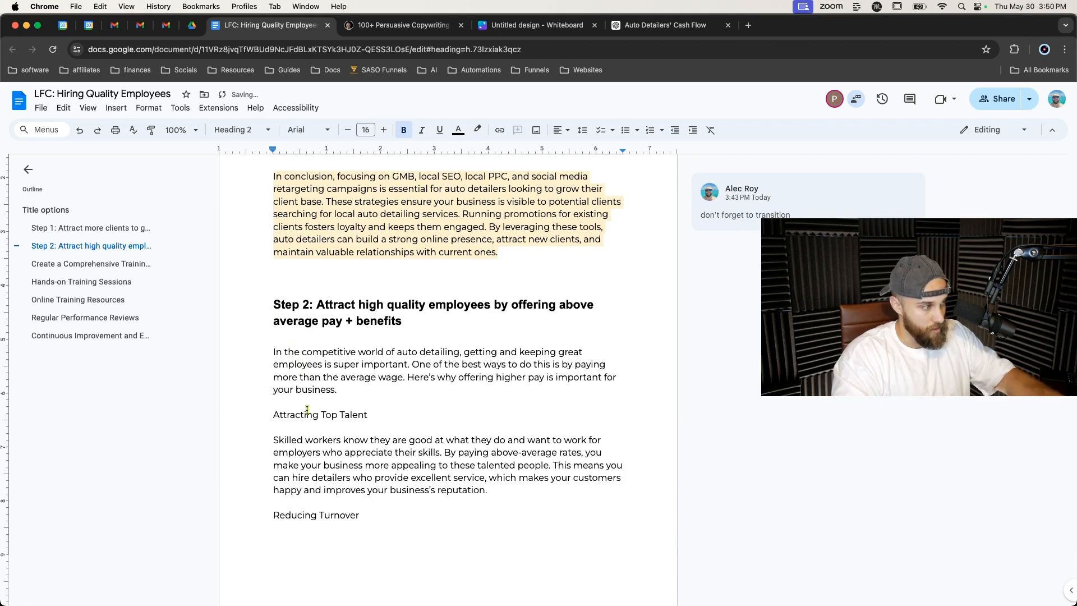
Format the five pay subheadings, from Attracting Top Talent to Encouraging Professional Growth, as Heading 2.
triple_click(307, 410)
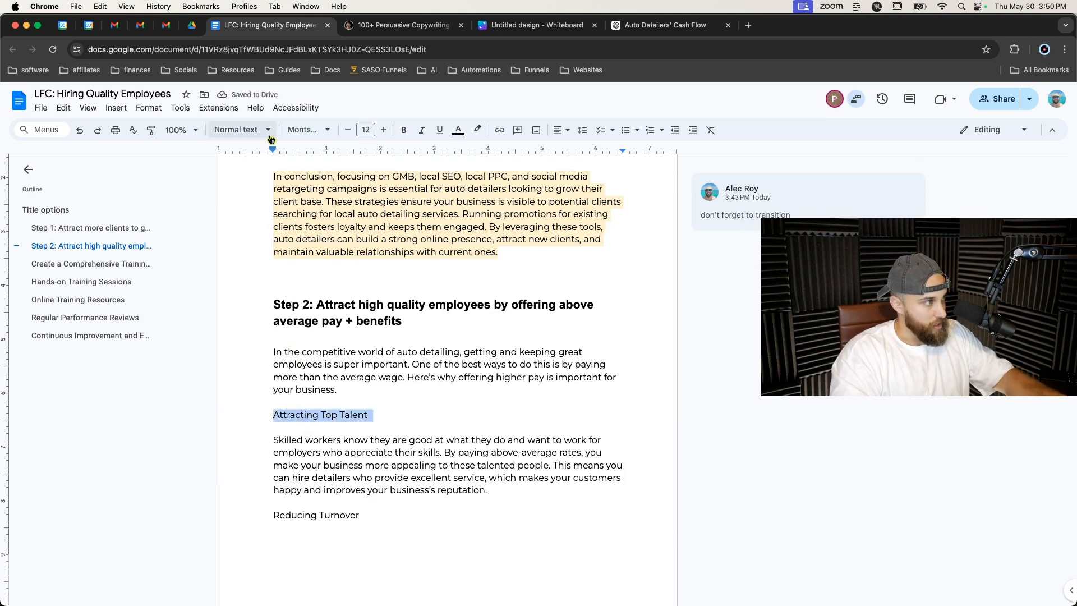
scroll(315, 361, "down", 3)
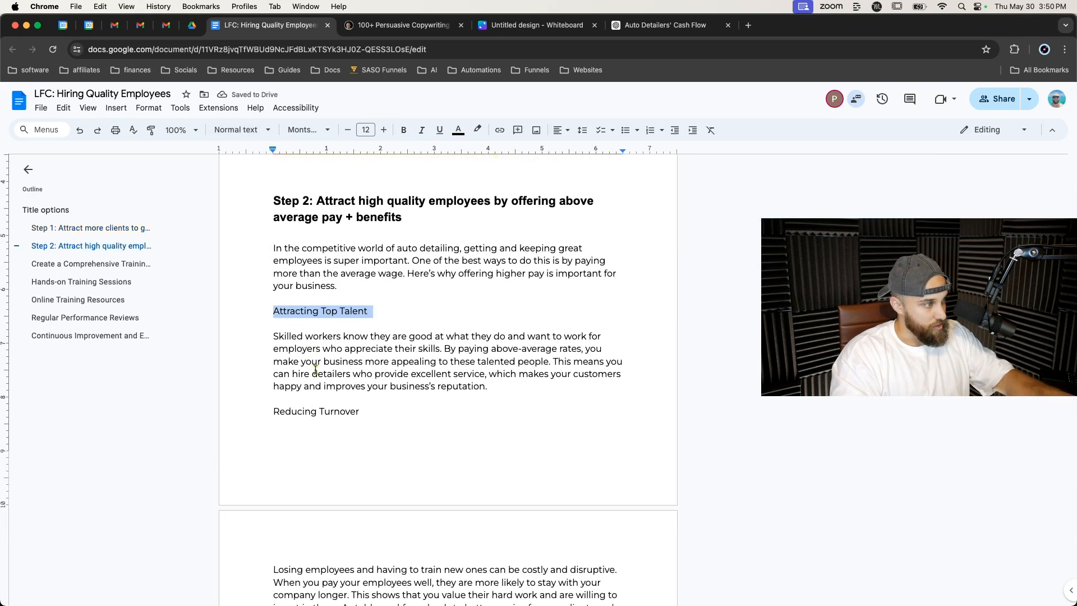
triple_click(318, 413, "super")
scroll(317, 413, "down", 7)
triple_click(323, 405, "super")
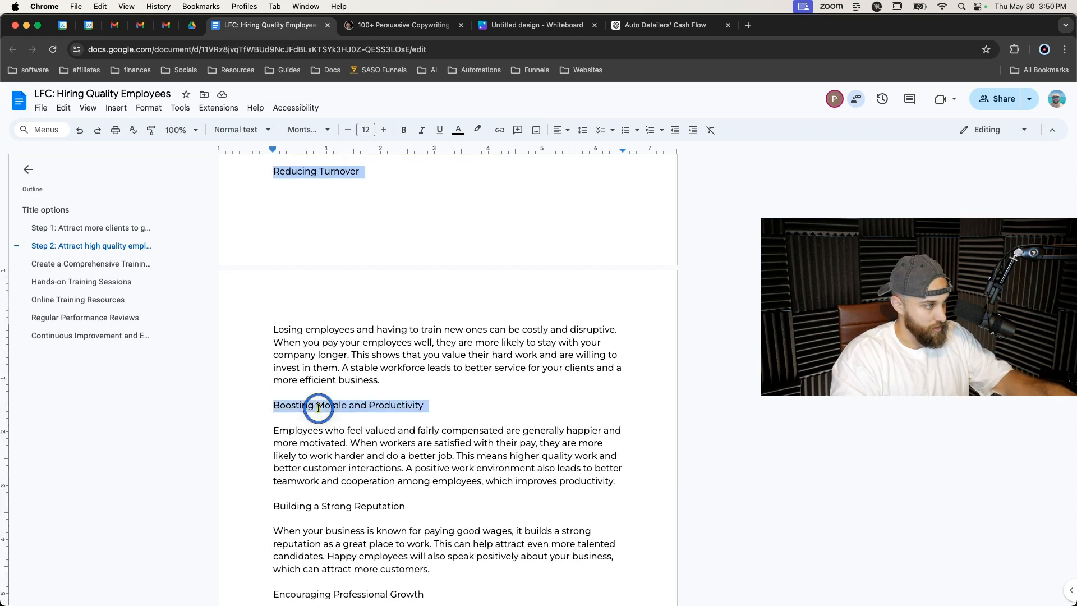
triple_click(334, 505, "super")
scroll(335, 505, "down", 3)
triple_click(336, 499, "super")
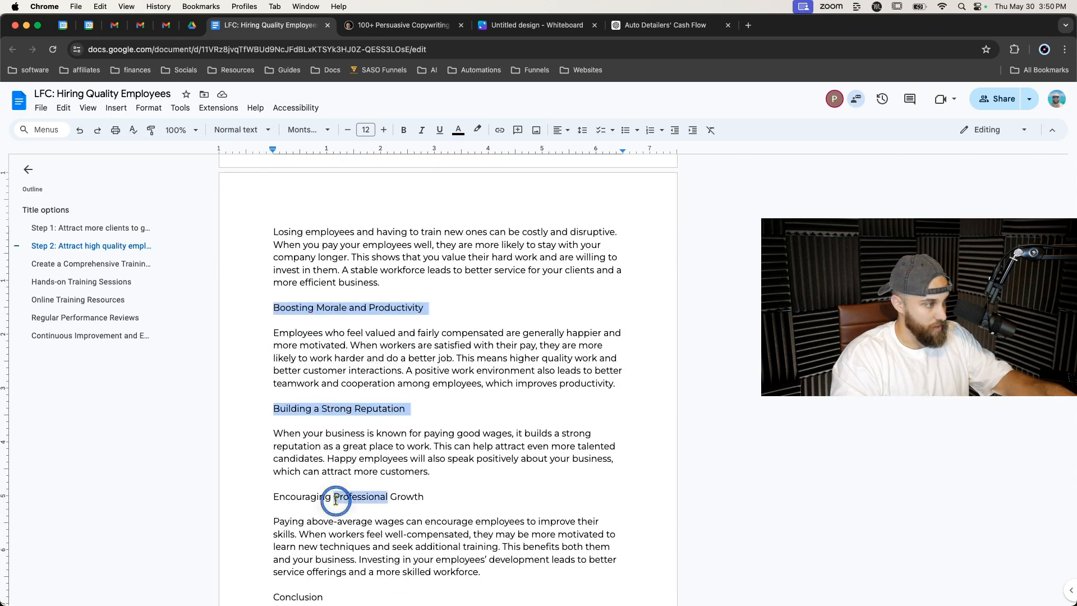
scroll(315, 496, "down", 3)
scroll(339, 461, "up", 11)
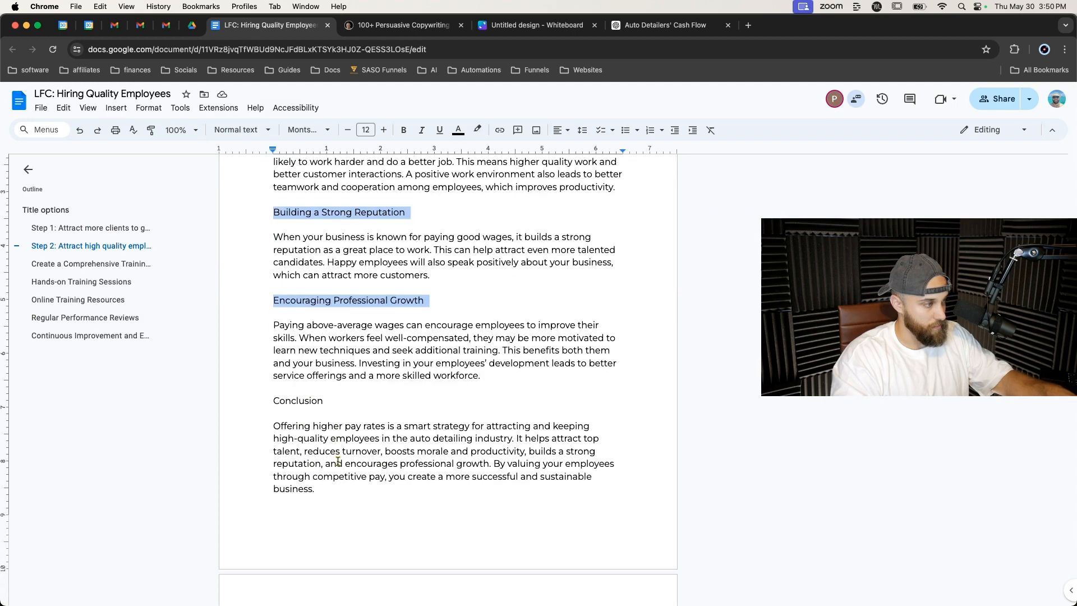
left_click(239, 130)
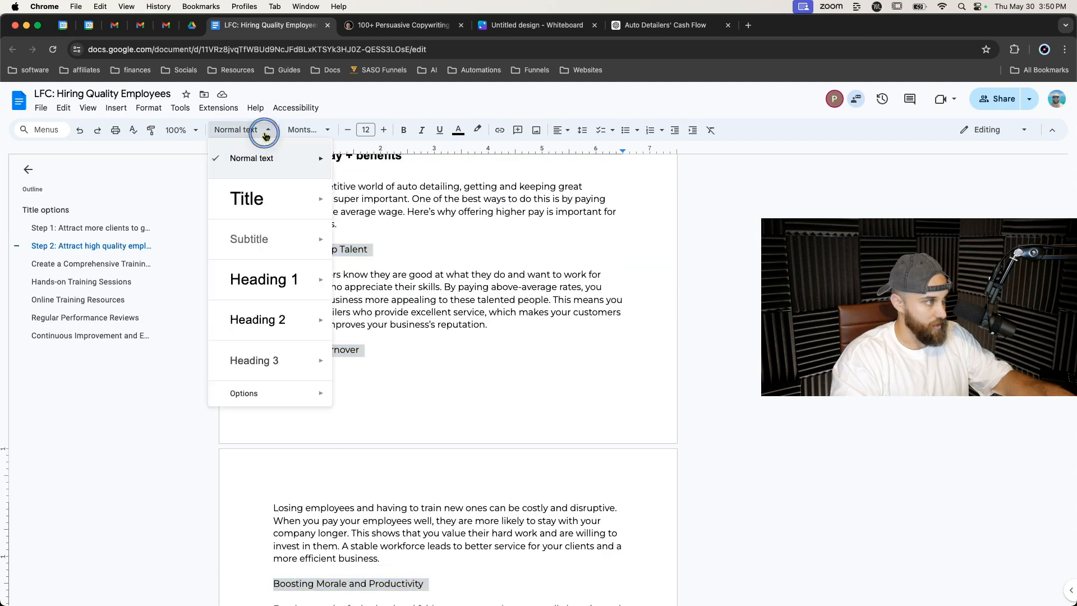
left_click(261, 317)
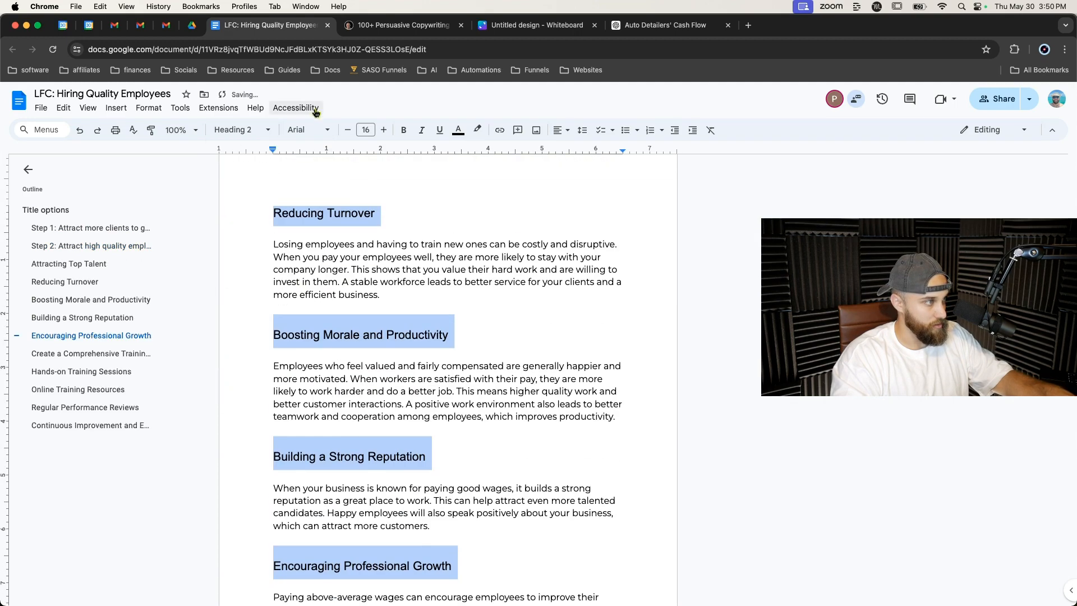
Make the selected pay subheadings bold and reduce their font size to 14.
left_click(403, 129)
left_click(348, 130)
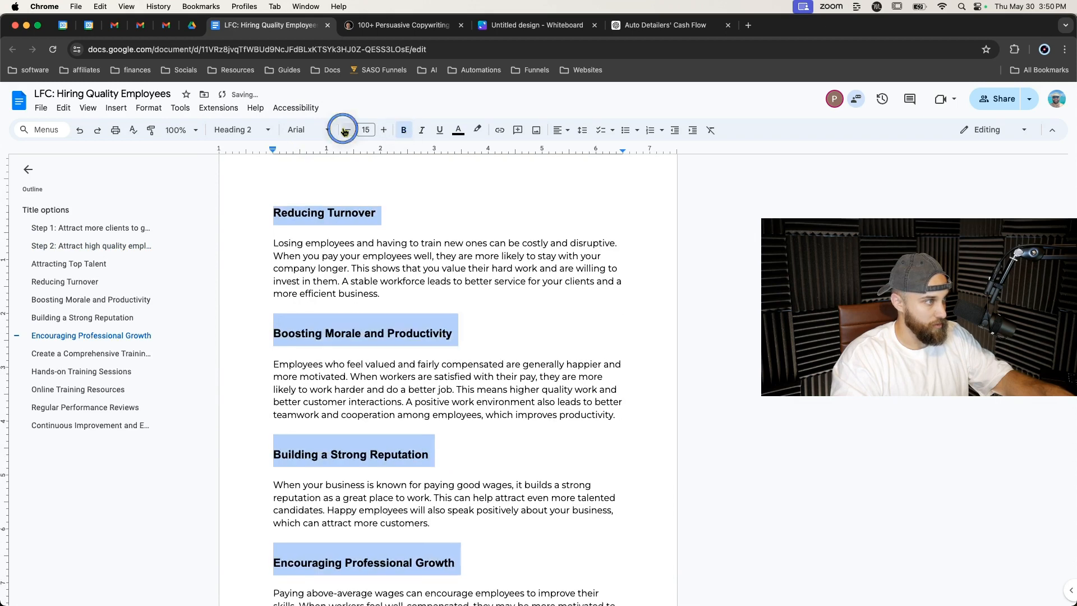
left_click(348, 130)
left_click(264, 130)
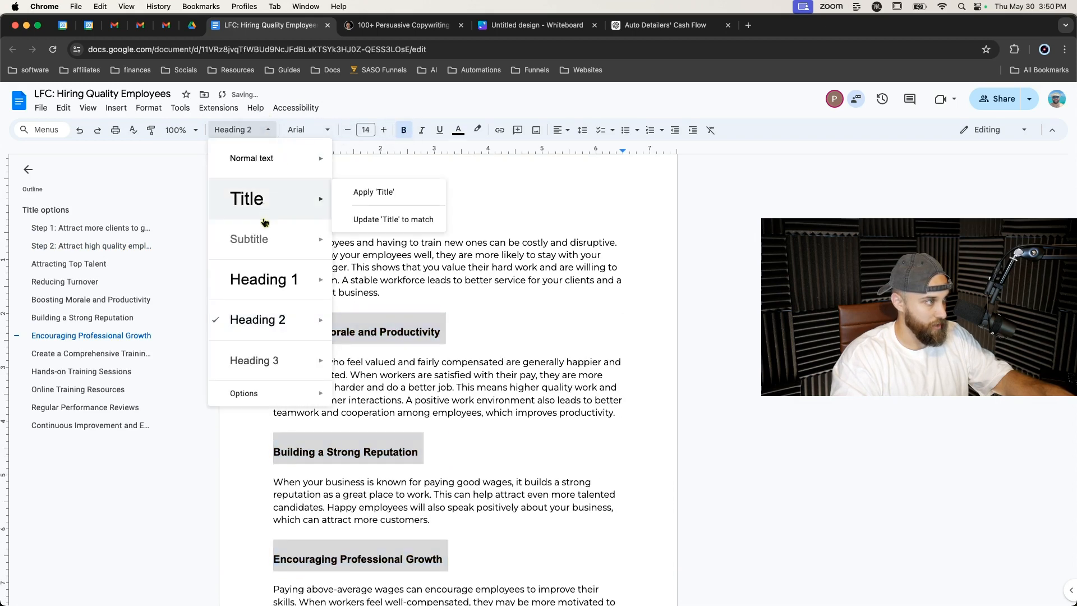
mouse_move(271, 332)
left_click(387, 343)
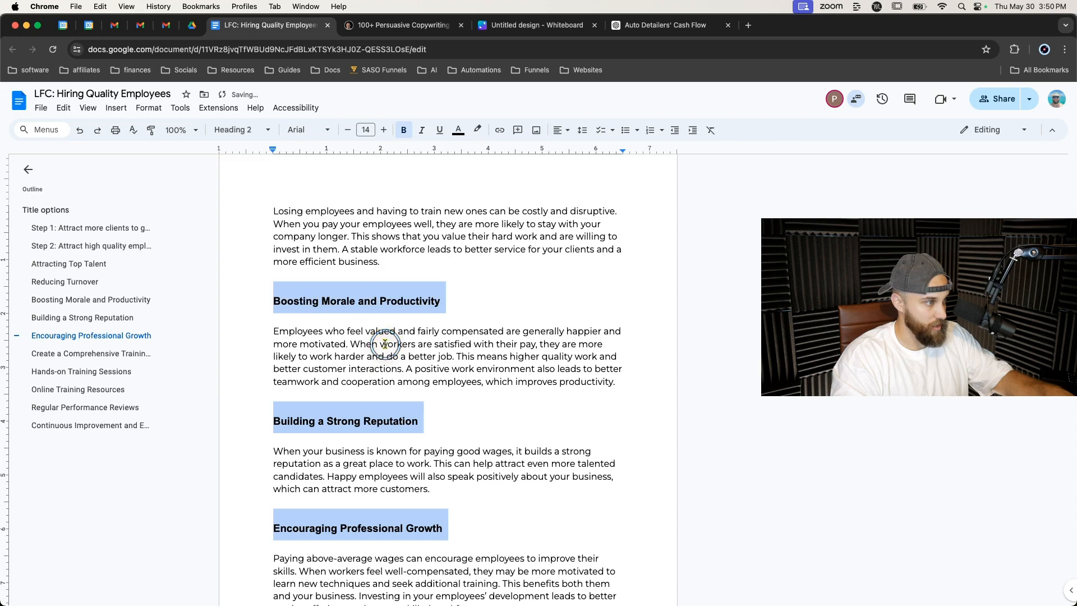
Apply the Heading 1 style to the Step 2 title line.
left_click(435, 306)
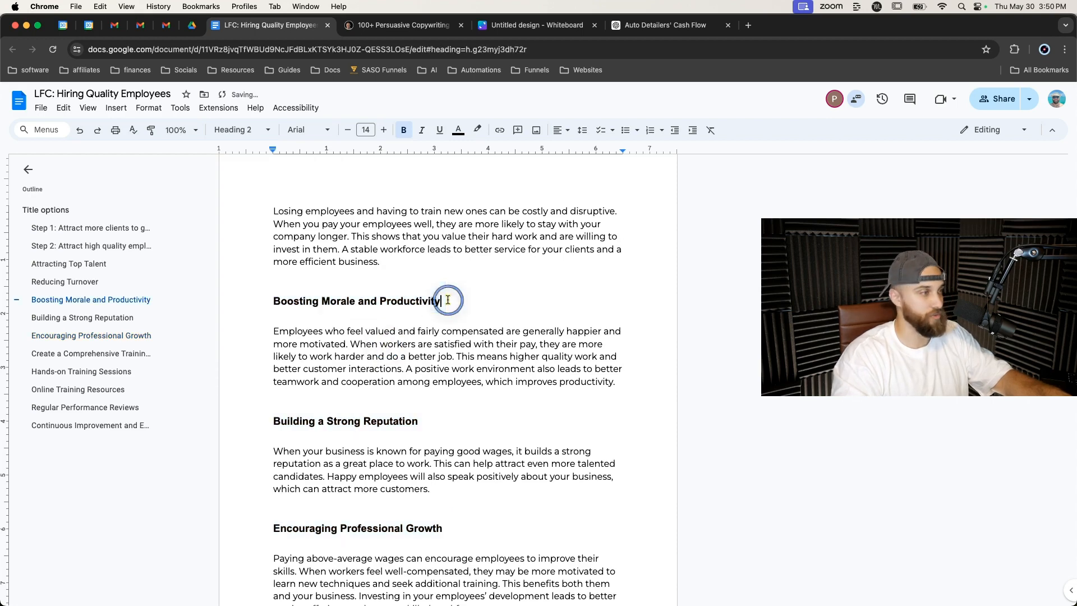
scroll(447, 269, "up", 5)
scroll(448, 299, "up", 5)
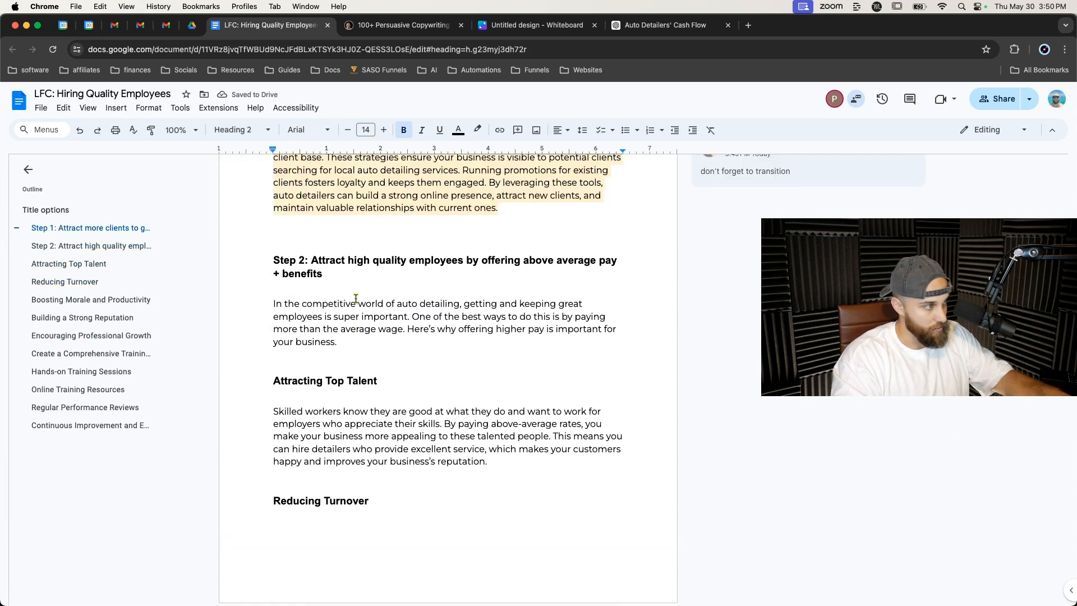
left_click(314, 270)
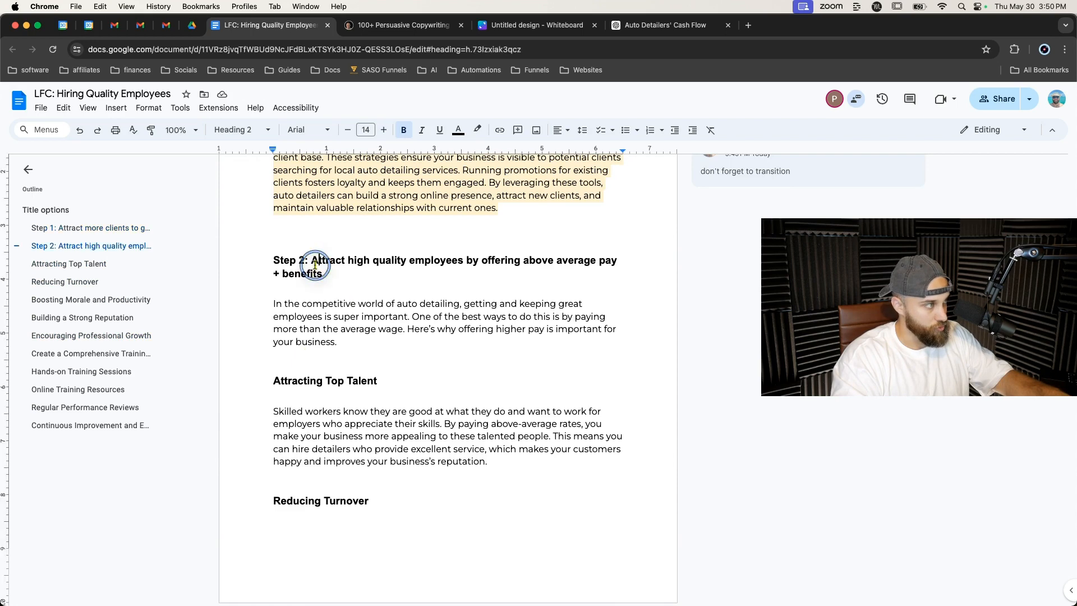
triple_click(323, 373)
scroll(323, 374, "down", 7)
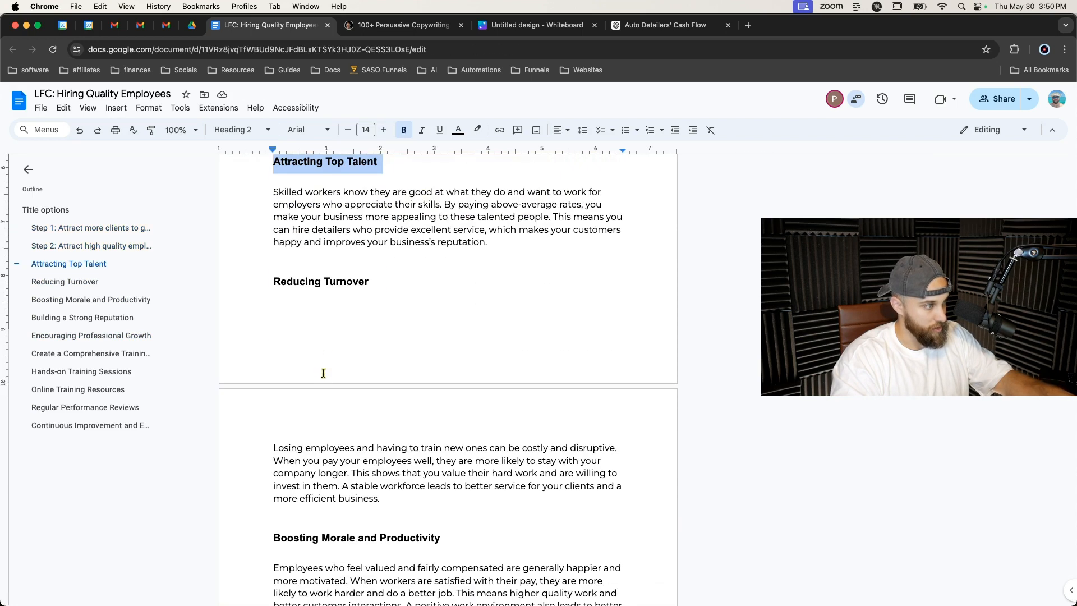
scroll(324, 285, "up", 7)
triple_click(328, 263)
left_click(240, 129)
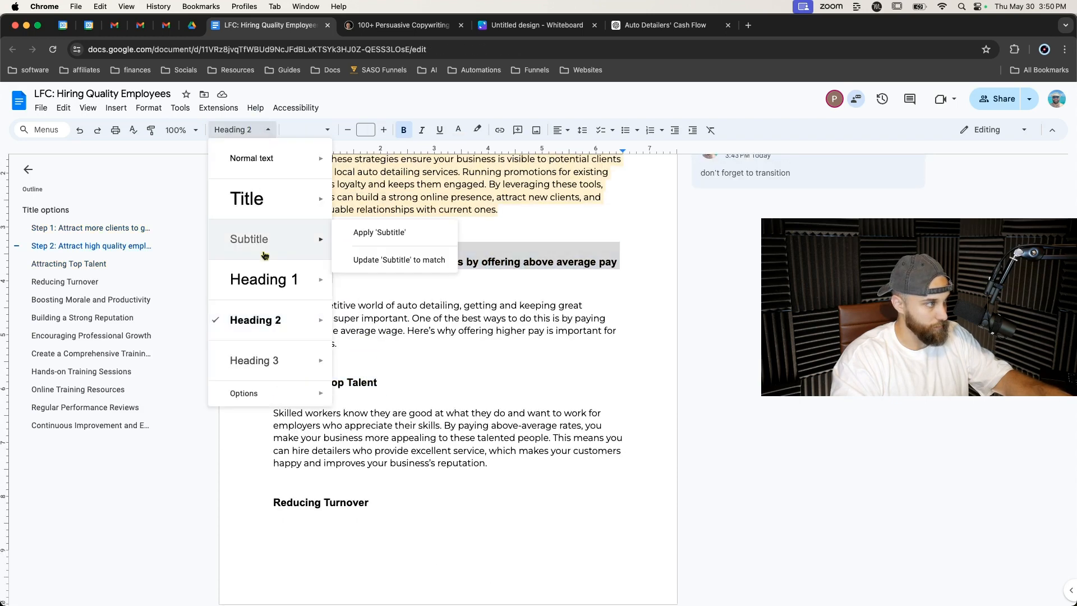
left_click(255, 317)
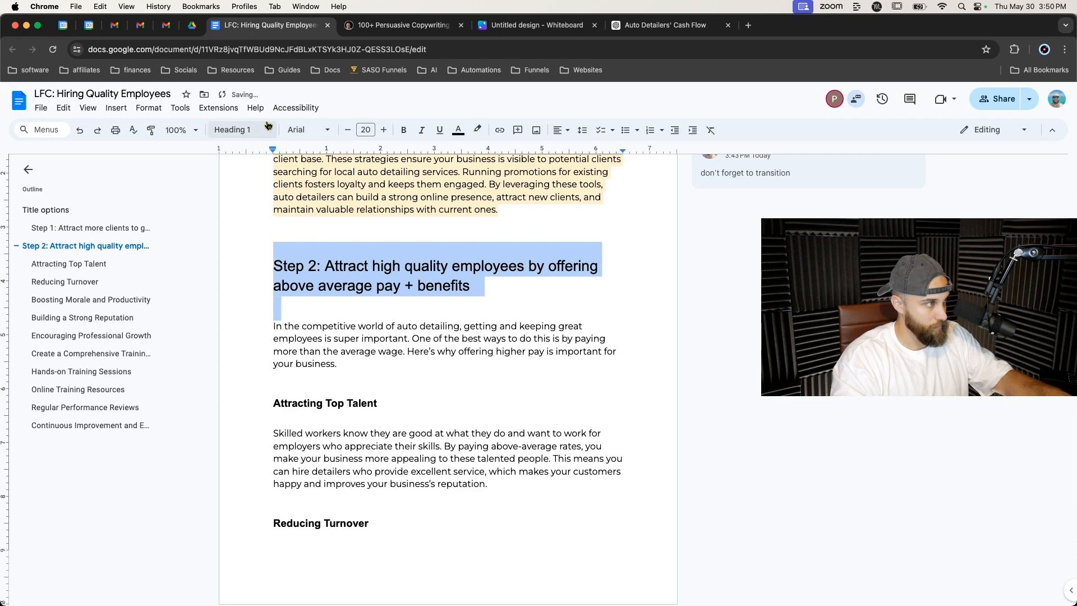
Make the Step 2 heading bold at size 16 and update the Heading 1 style to match it.
left_click(403, 130)
left_click(348, 129)
left_click(348, 130)
left_click(348, 130)
left_click(348, 130)
left_click(225, 129)
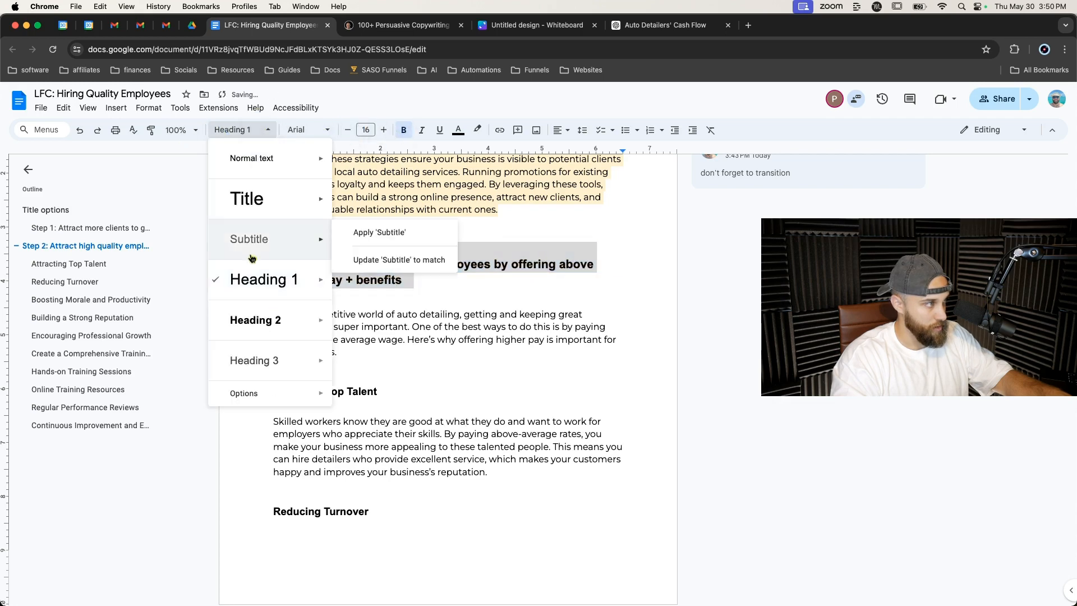
mouse_move(270, 298)
left_click(413, 299)
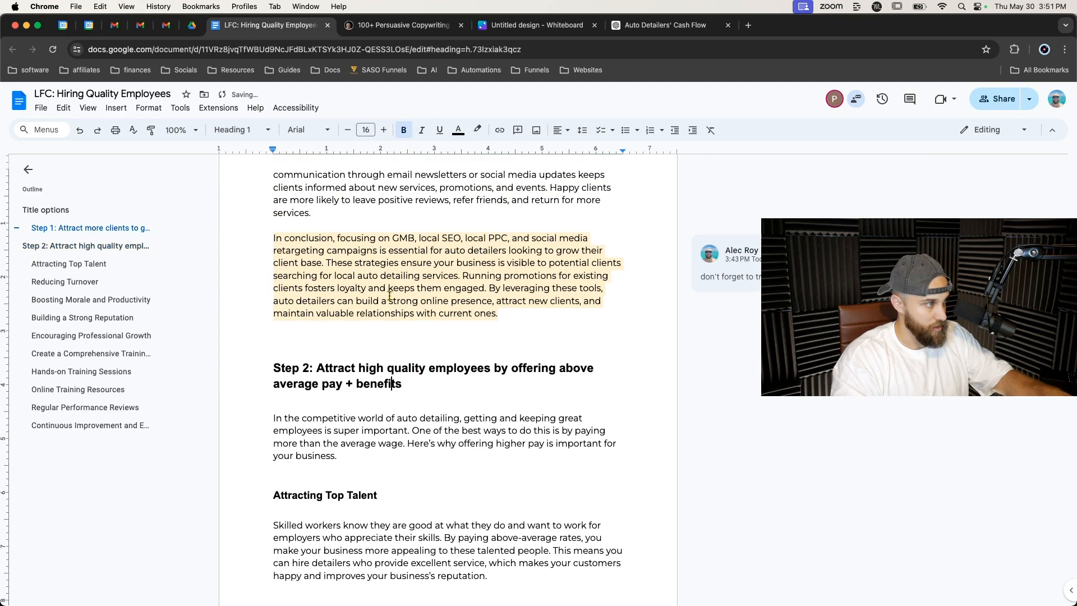
Review the pay subsections and the Step 1 conclusion paragraph above the Step 2 heading.
scroll(383, 371, "down", 12)
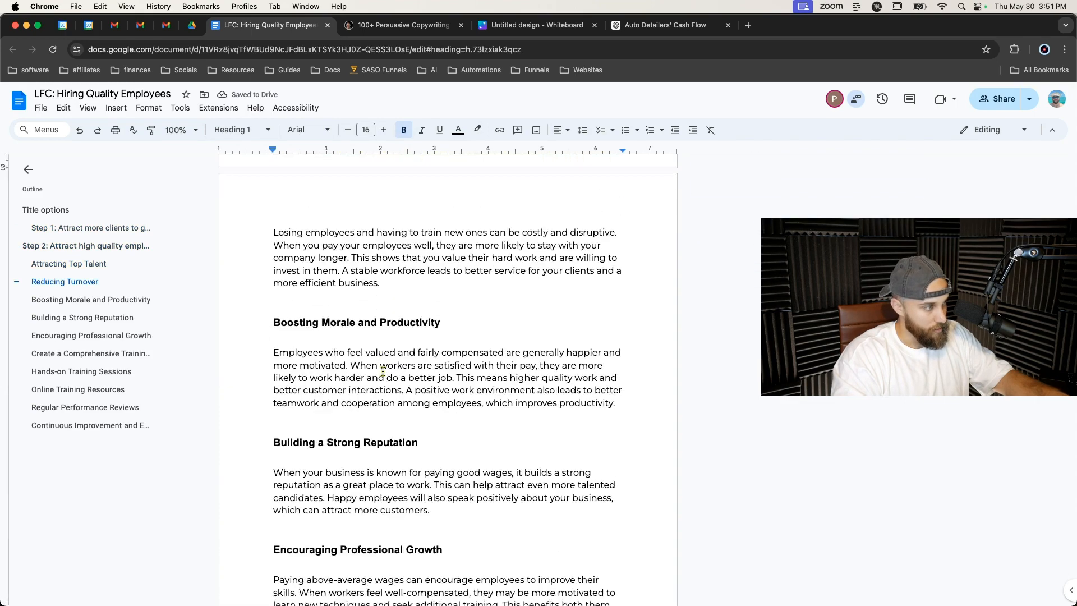
scroll(383, 372, "down", 5)
scroll(339, 327, "up", 3)
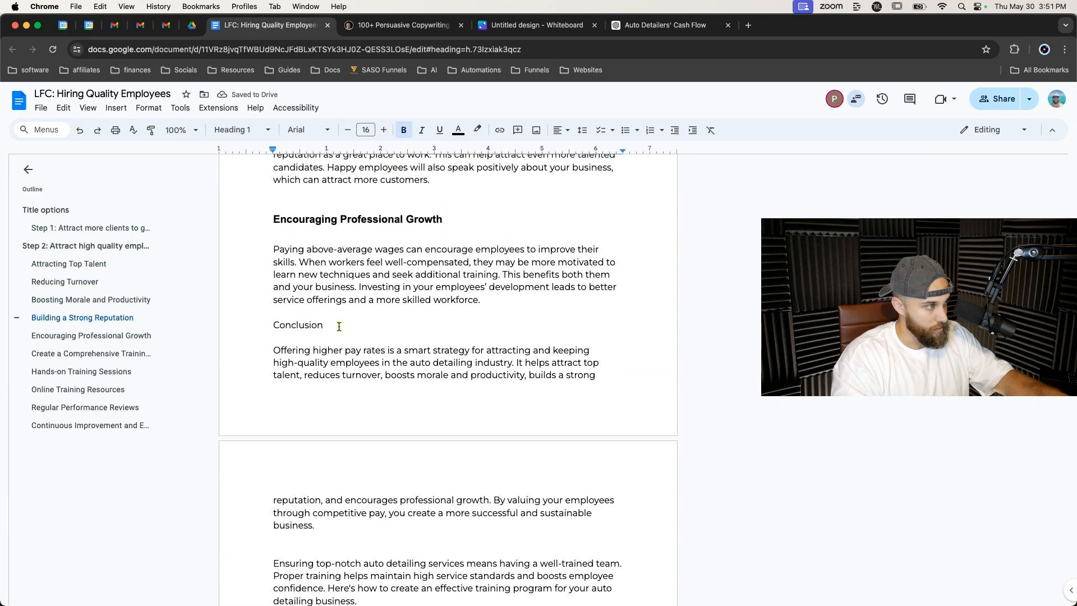
left_click(273, 326)
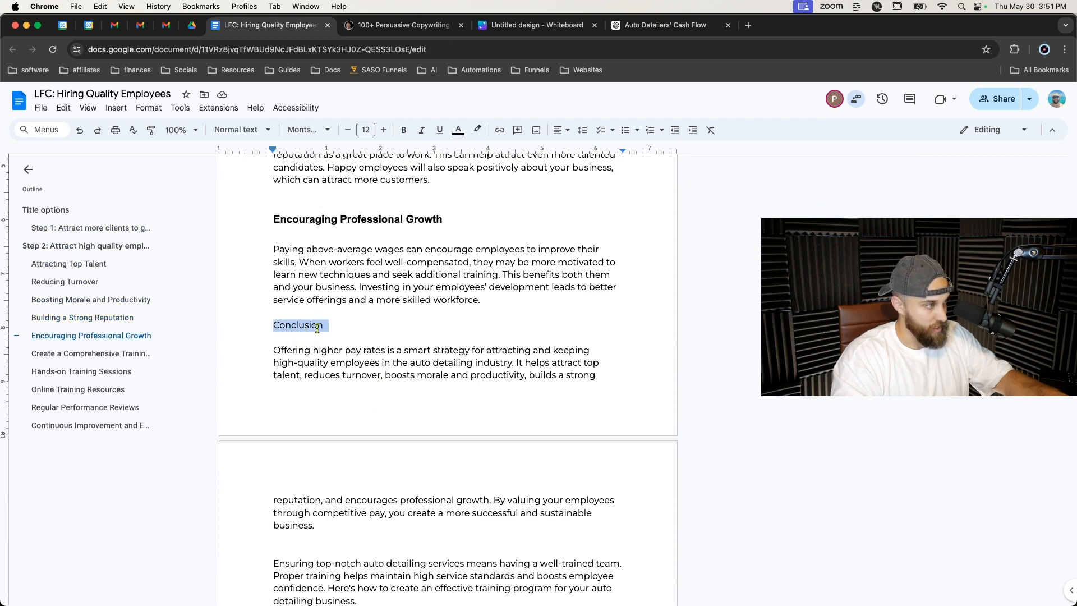
scroll(314, 328, "up", 15)
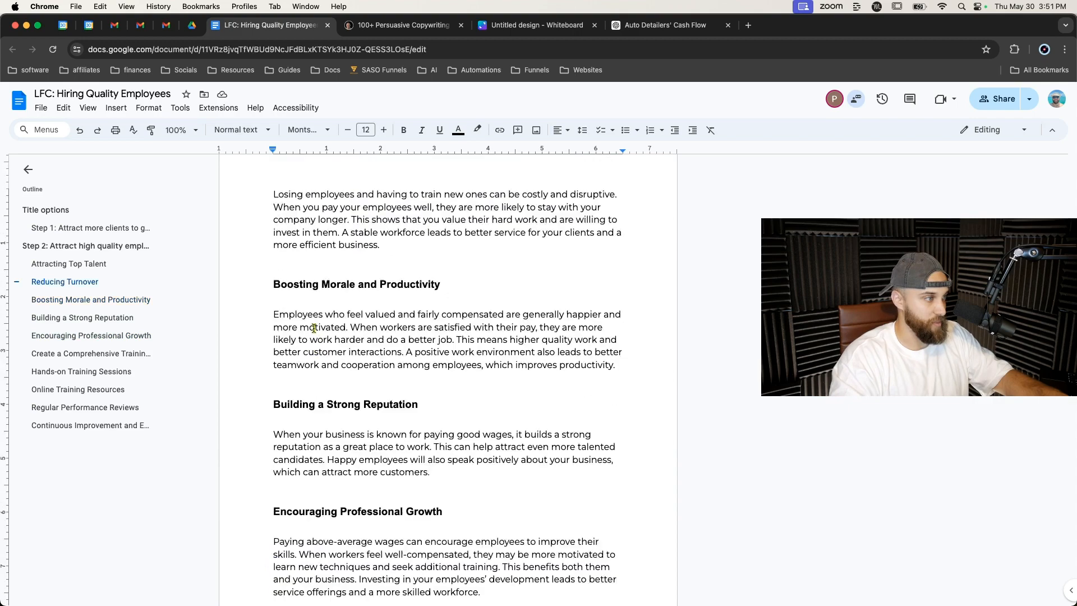
scroll(314, 328, "up", 8)
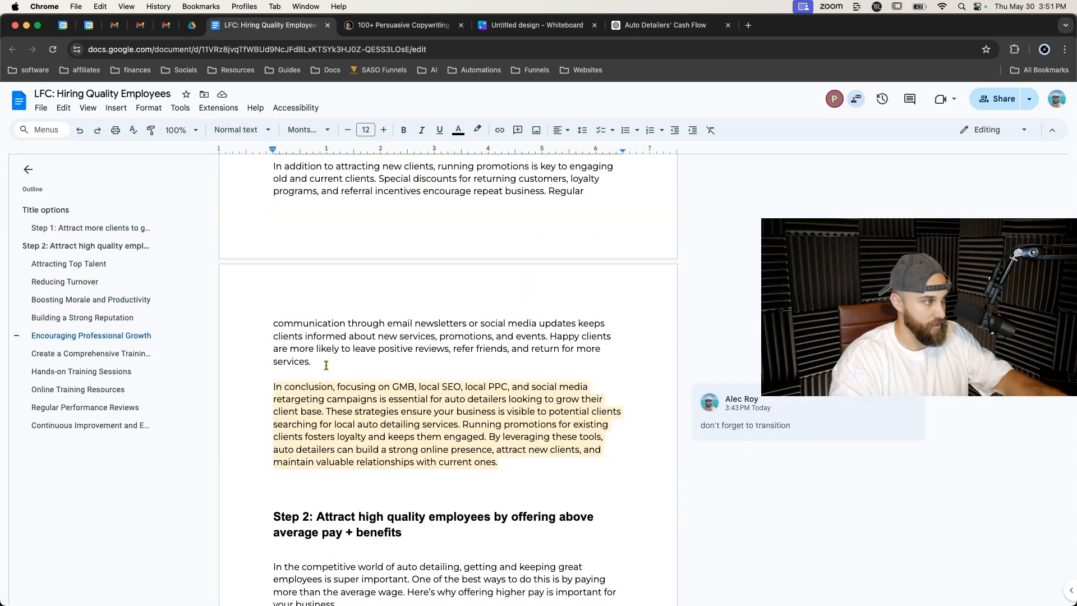
scroll(325, 366, "up", 5)
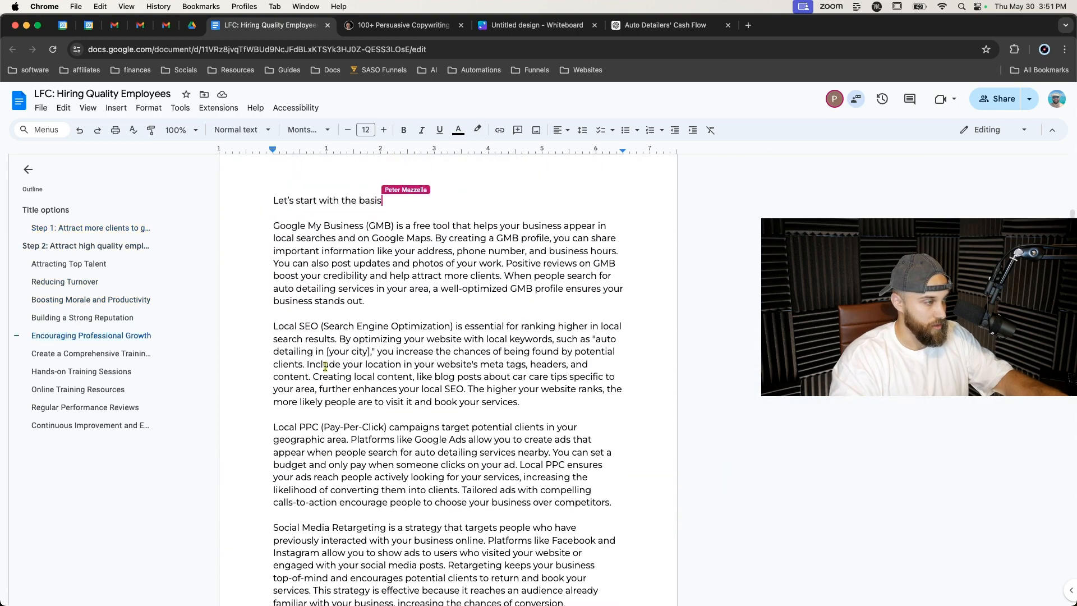
scroll(325, 366, "down", 14)
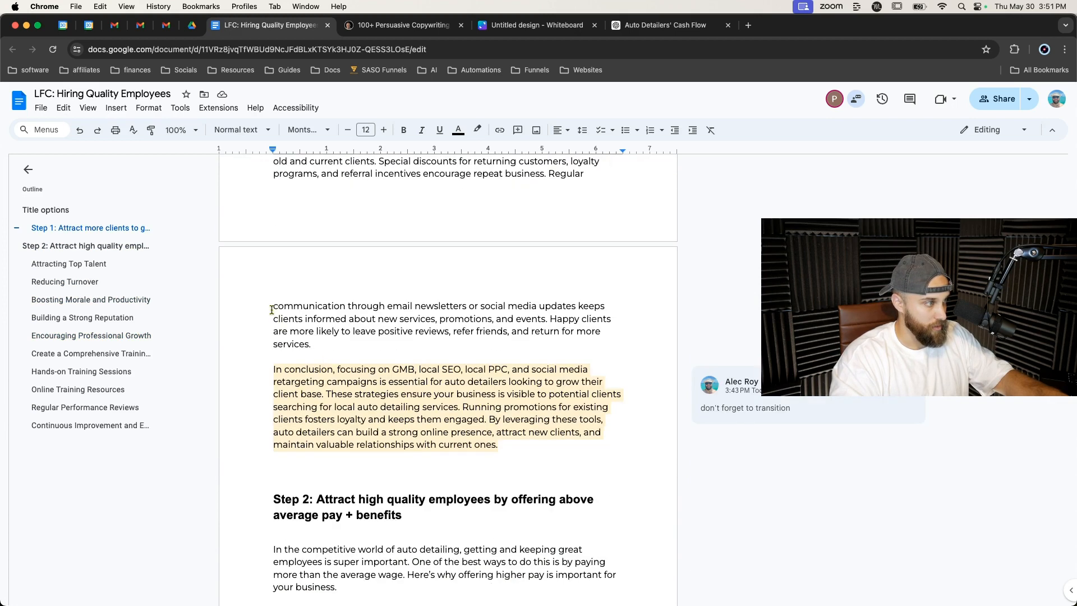
left_click(270, 370)
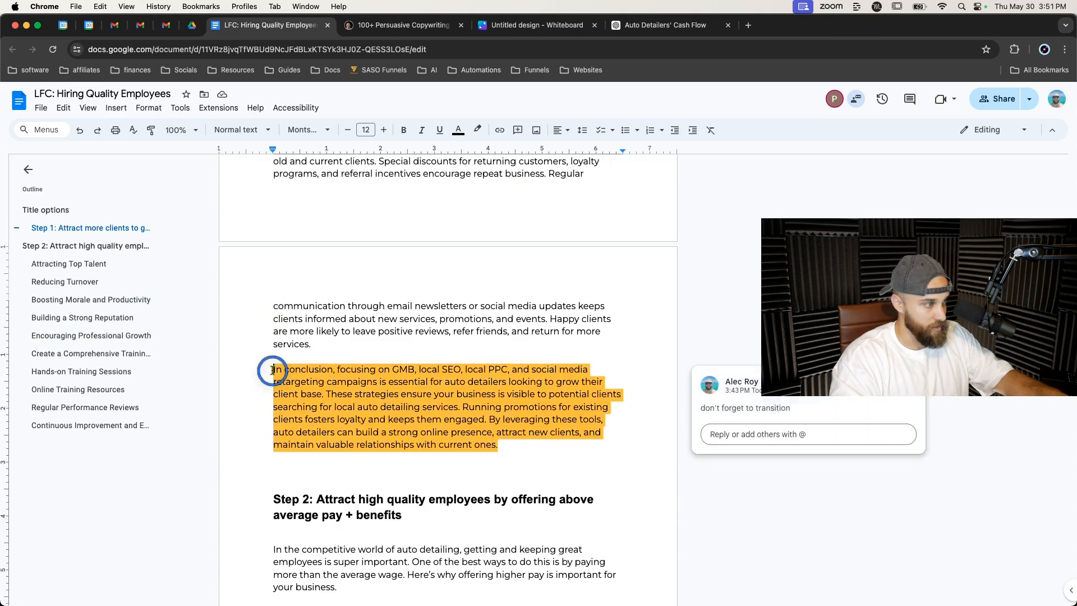
left_click(512, 446)
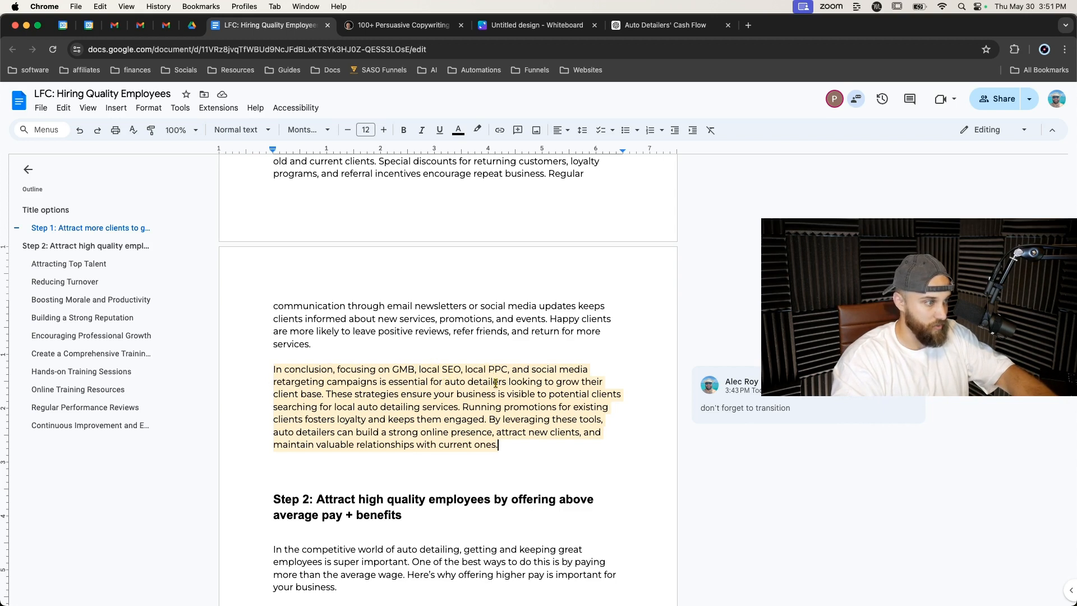
Extend the conclusion after "client base" with "without wasting any money. These models provide the highest ROI allowing you a very lean budget.".
left_click(328, 396)
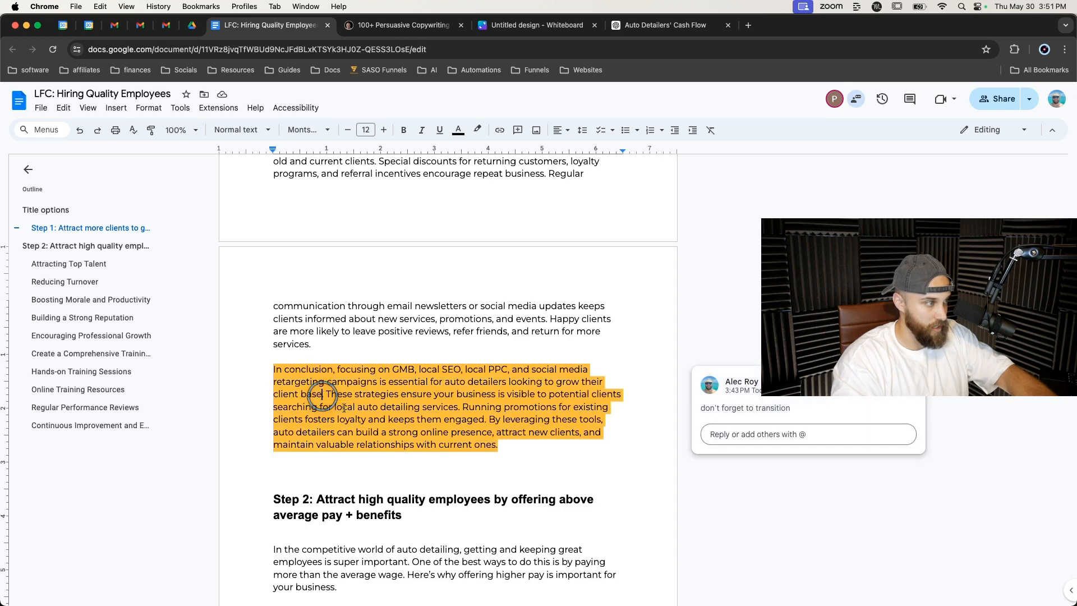
key("BackSpace")
type("with")
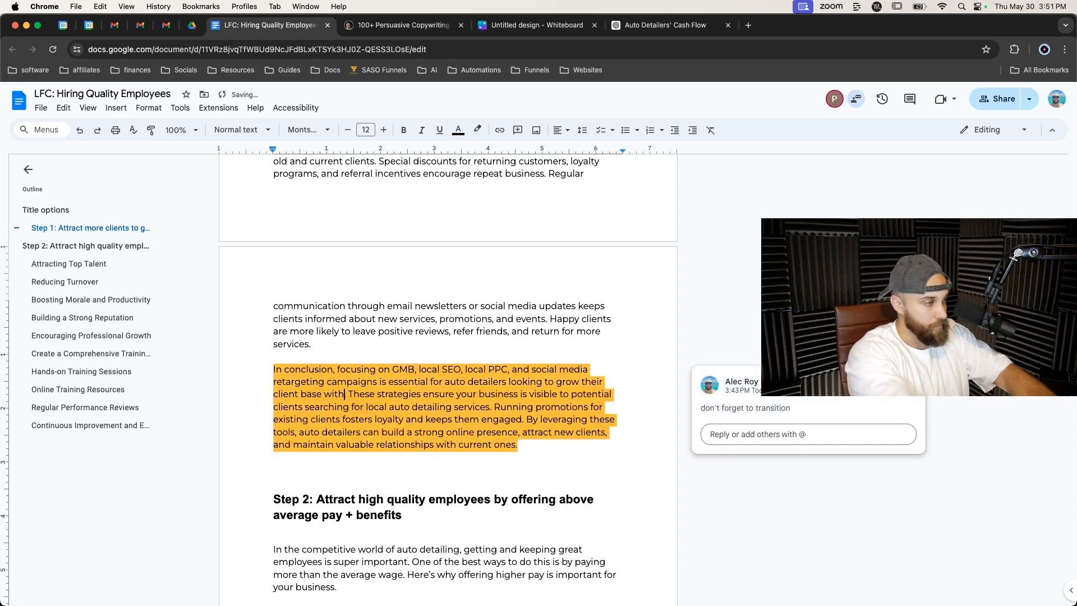
type("out wasting ")
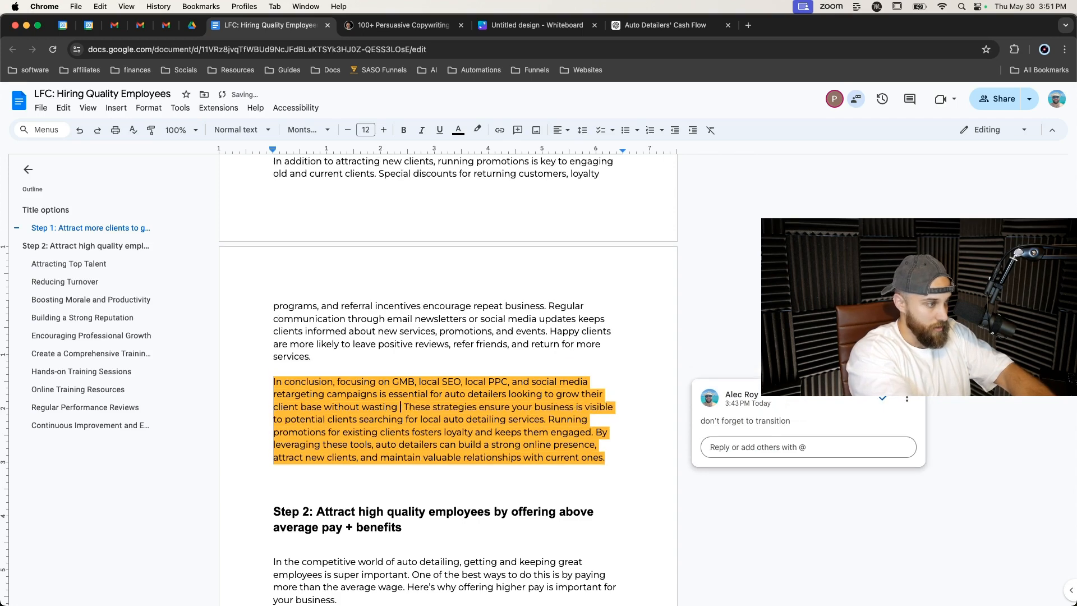
type("any money. Thi")
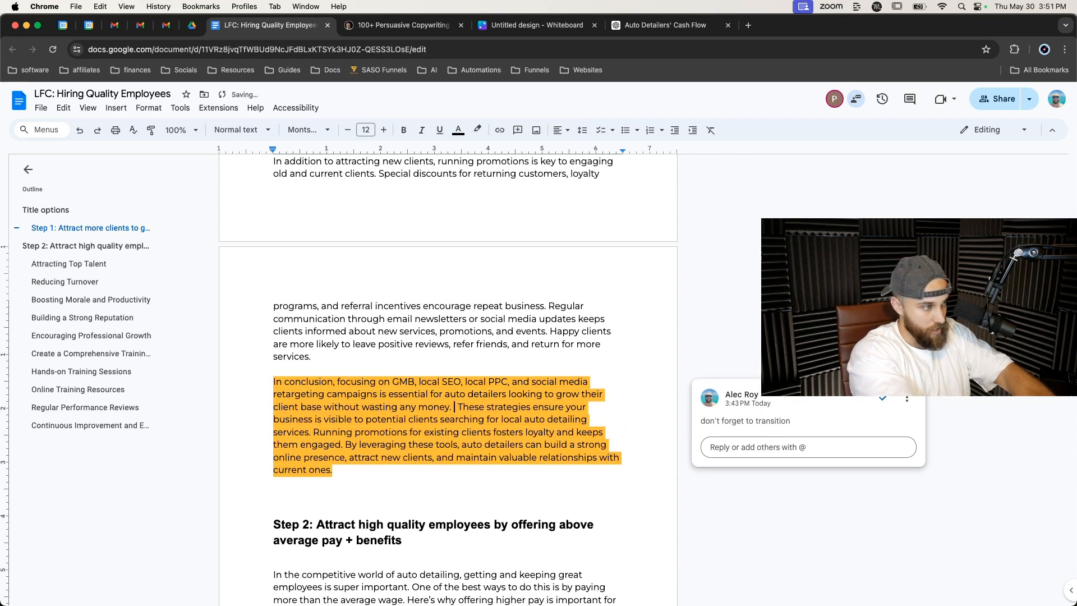
key("BackSpace")
type("e")
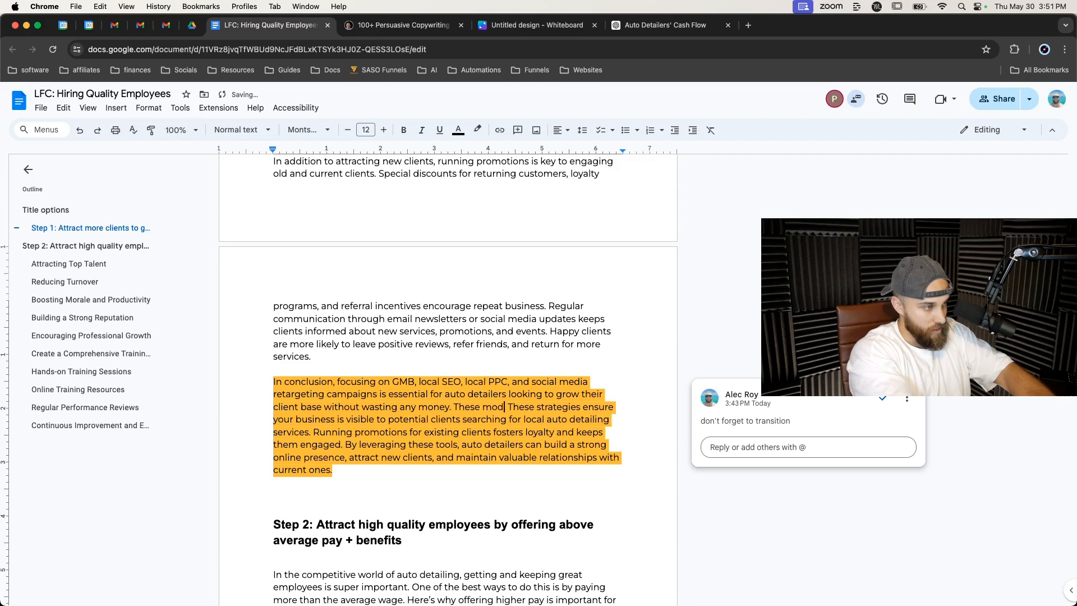
type("se models provide the")
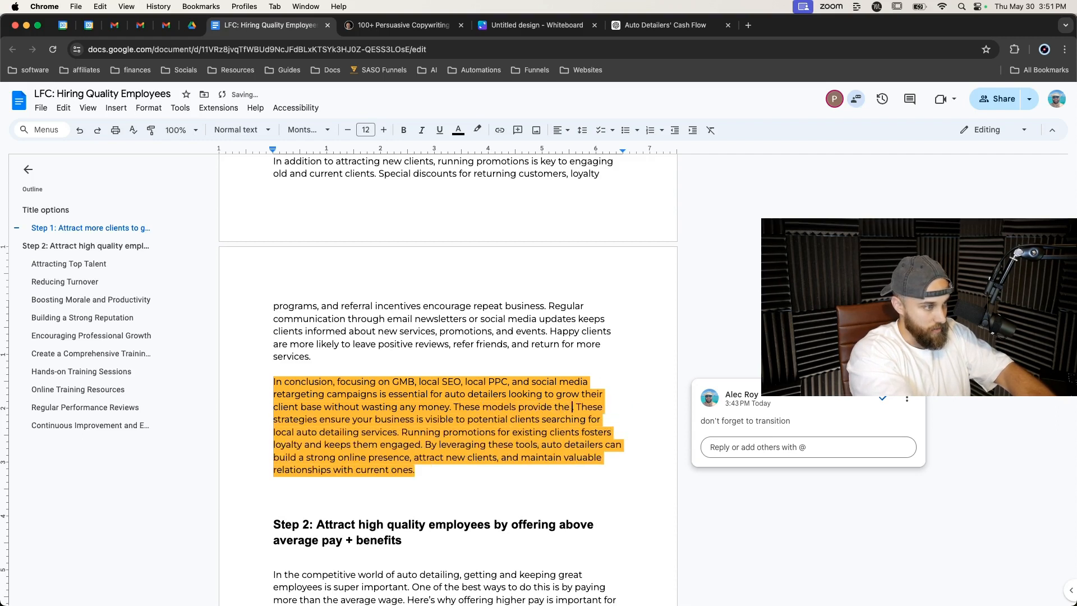
type(" higherROI al")
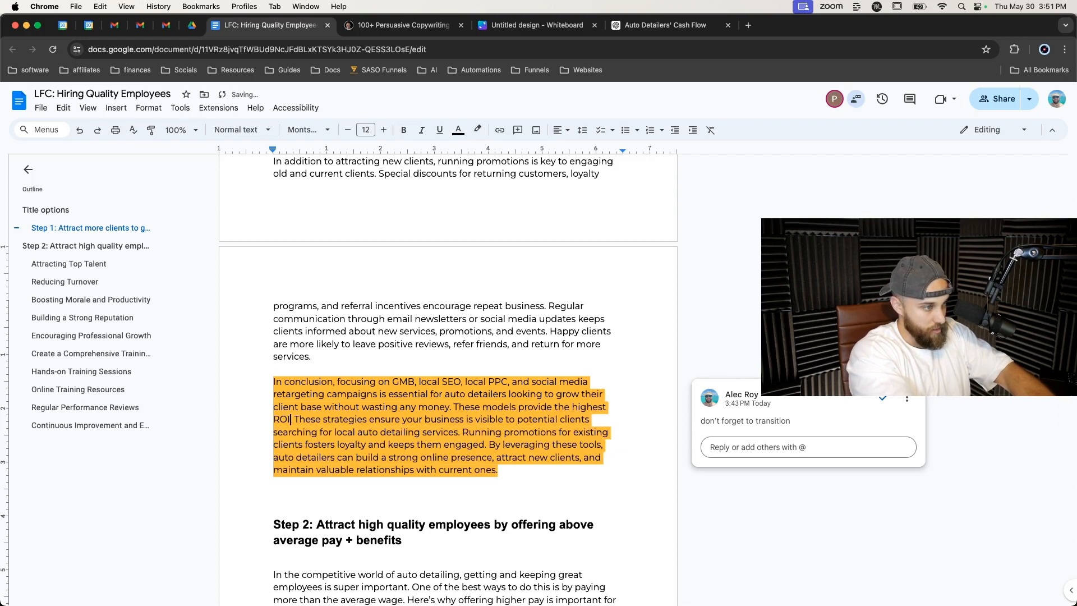
type("ing you ")
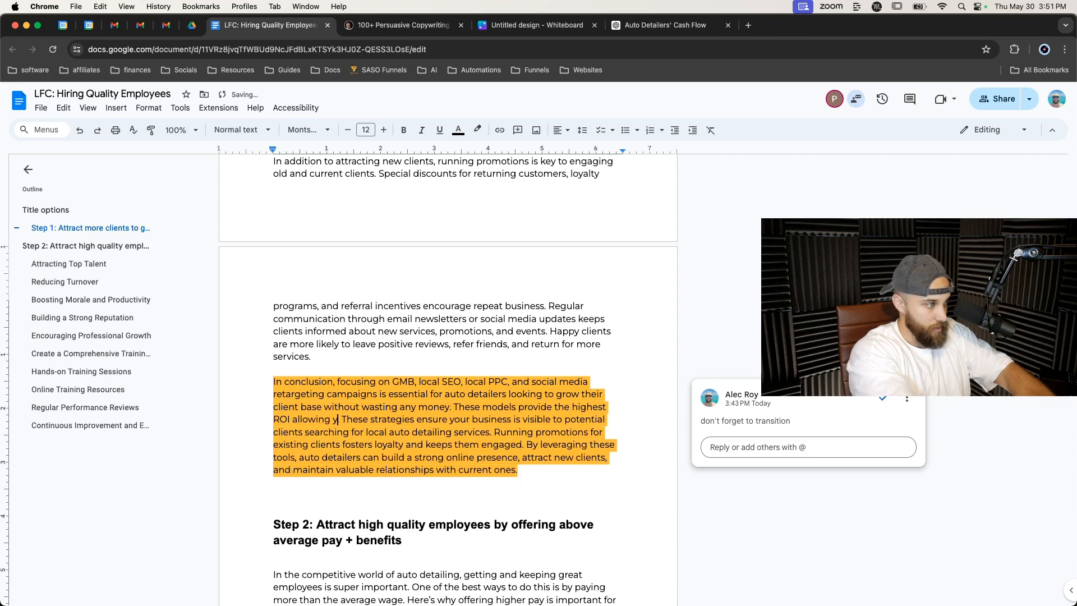
type("a very lean b")
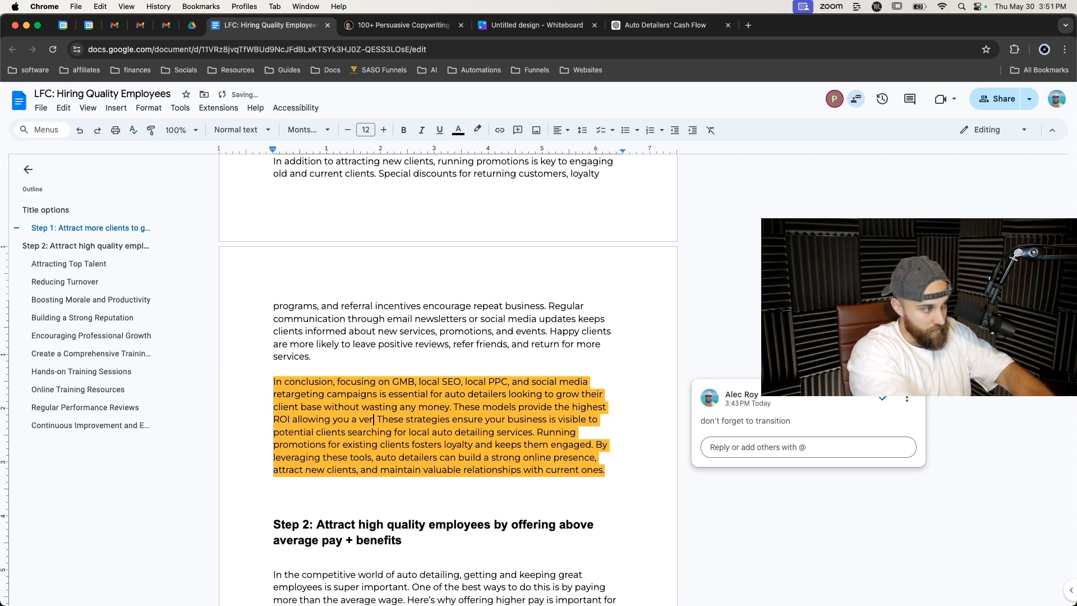
type("udget")
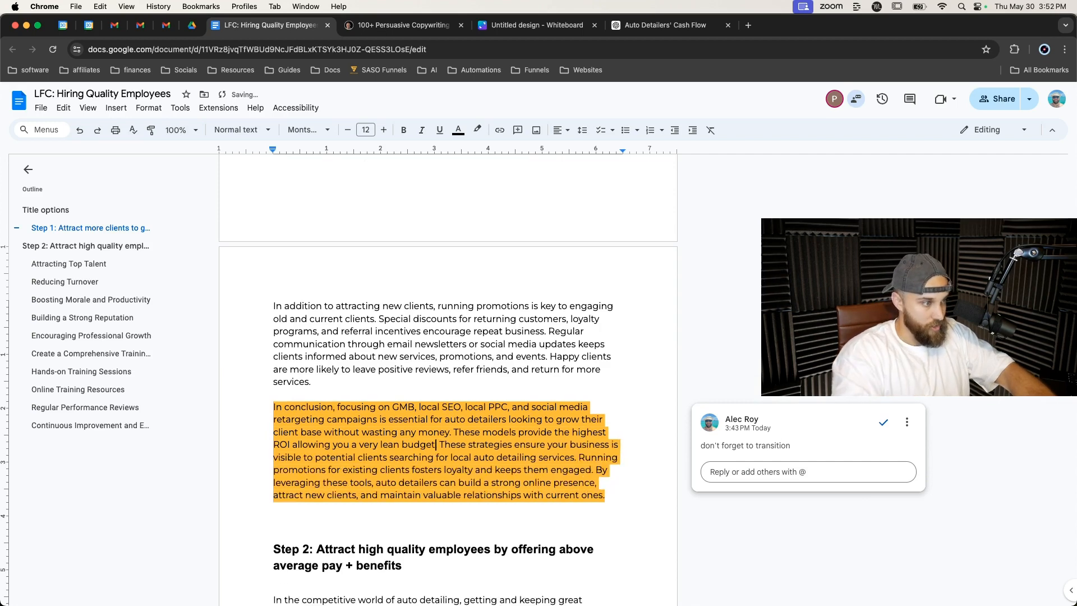
Delete the conclusion sentence beginning "These strategies ensure your business is visible".
left_click_drag(443, 446, 576, 456)
left_click(440, 444)
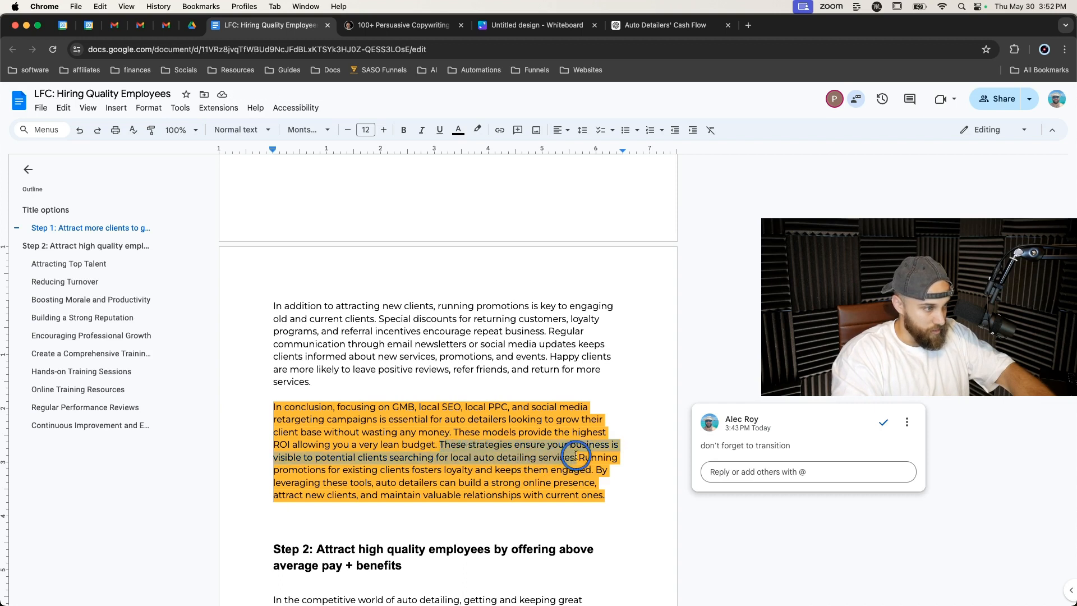
key("BackSpace")
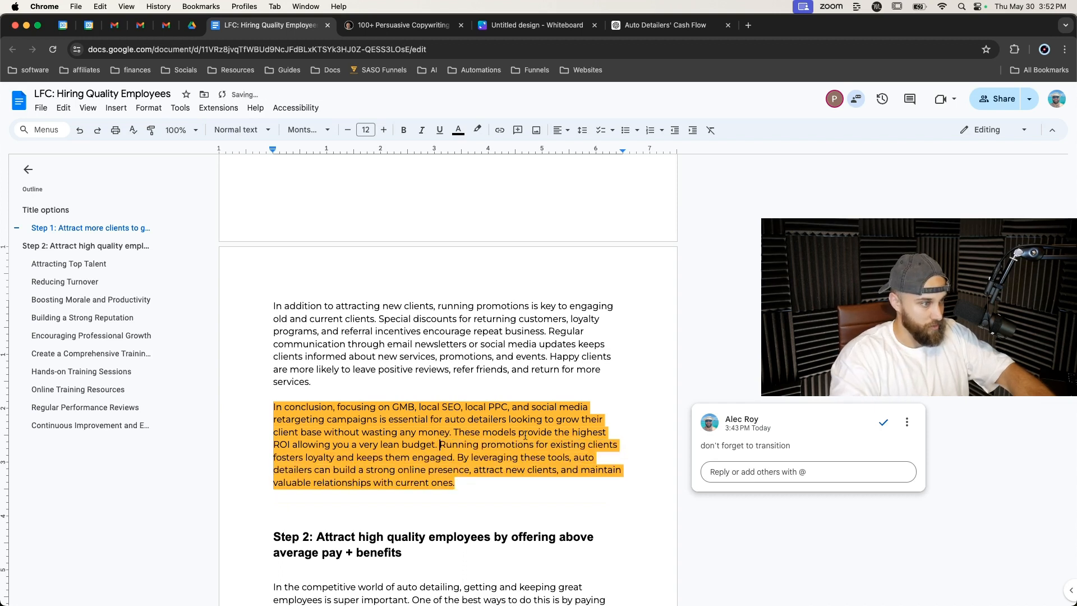
Move the "Running promotions for existing clients" sentence so it follows "without wasting any money.".
left_click_drag(441, 444, 456, 456)
key("super+c")
key("BackSpace")
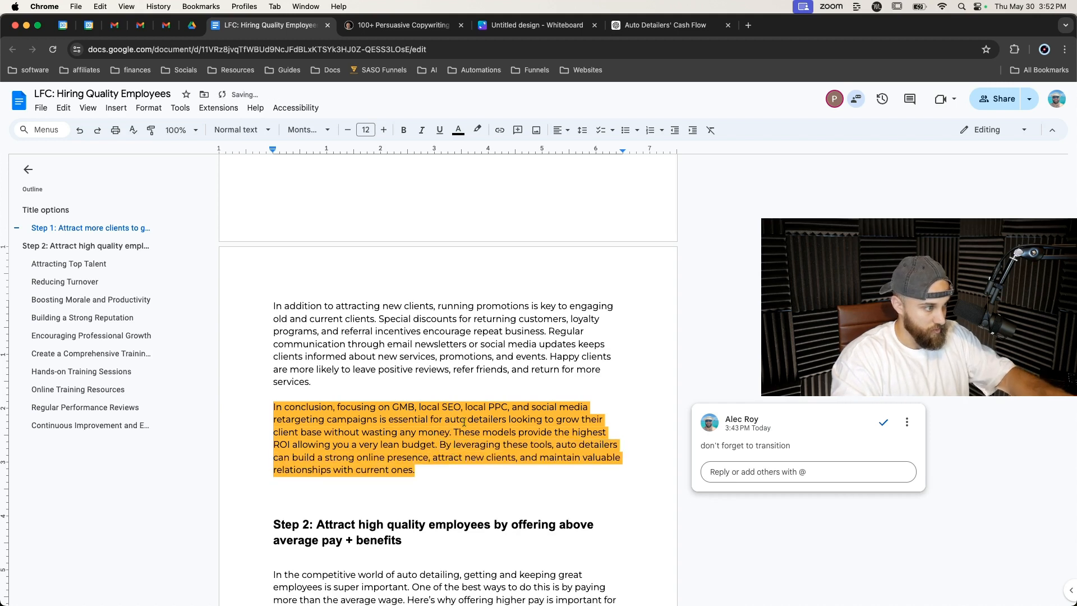
left_click(454, 433)
key("super+v")
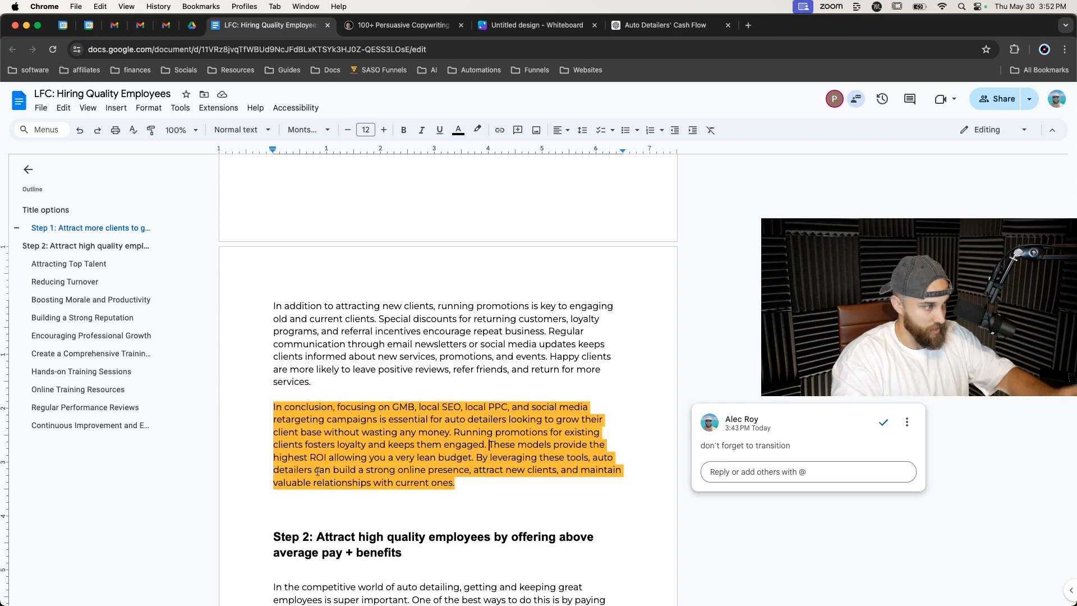
Replace the conclusion's ending after "detailers can" with "generate enough monthly cash flow to attract the type of employees that will allow them to".
left_click_drag(333, 470, 454, 482)
type("gener")
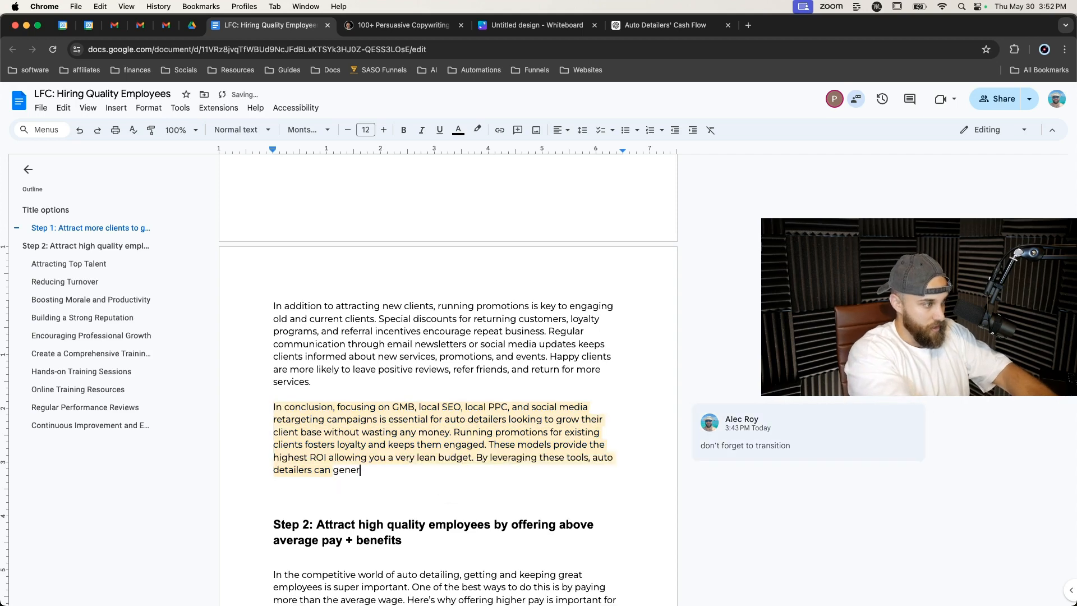
type("ate enough mo")
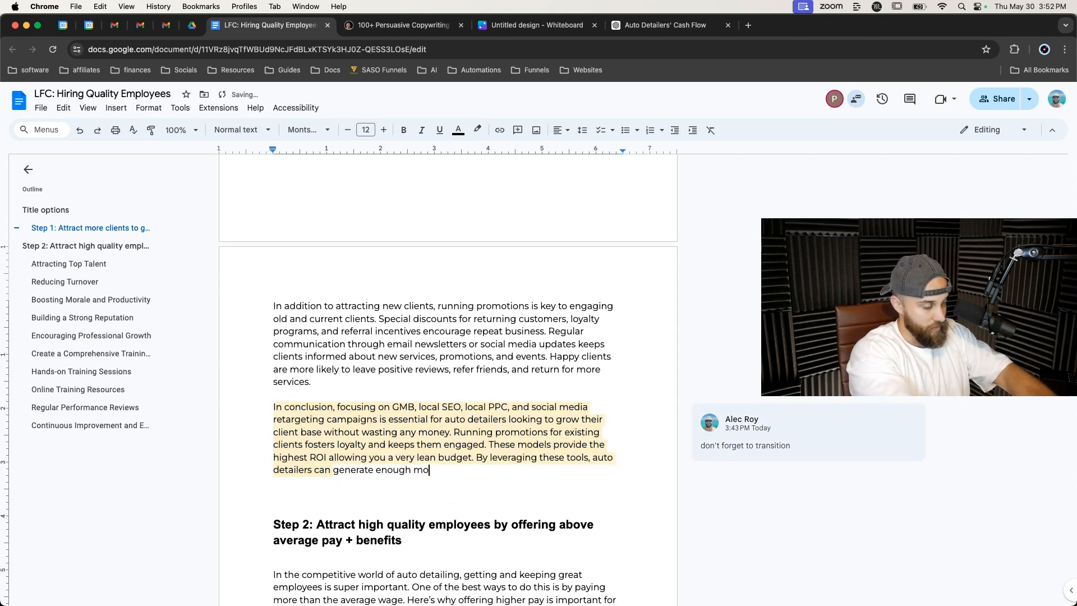
type("nthly cash flow to attract the type of empl")
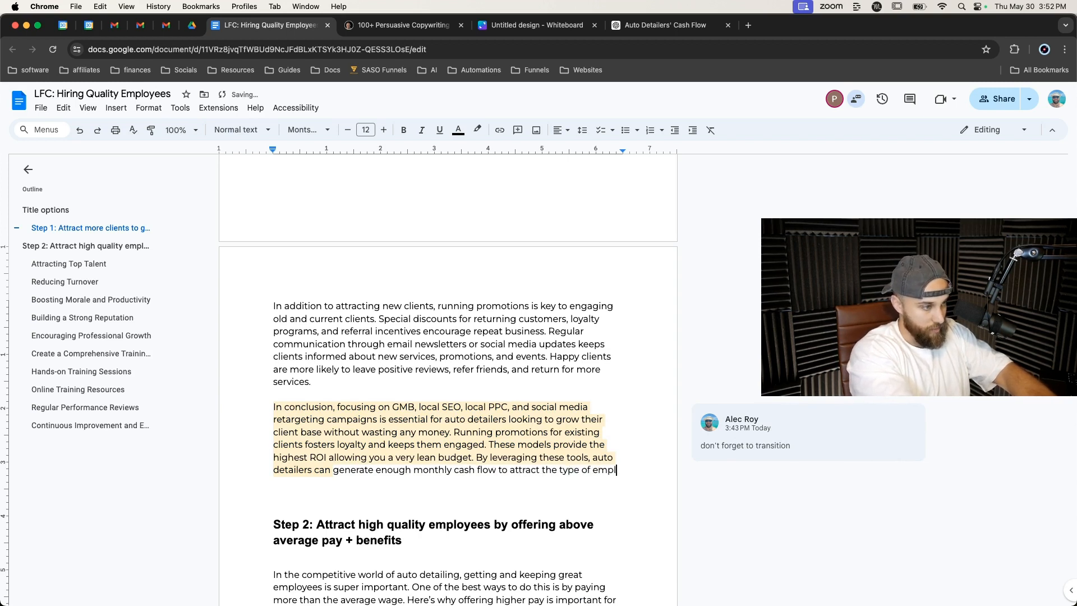
type("oyees that will allow them to")
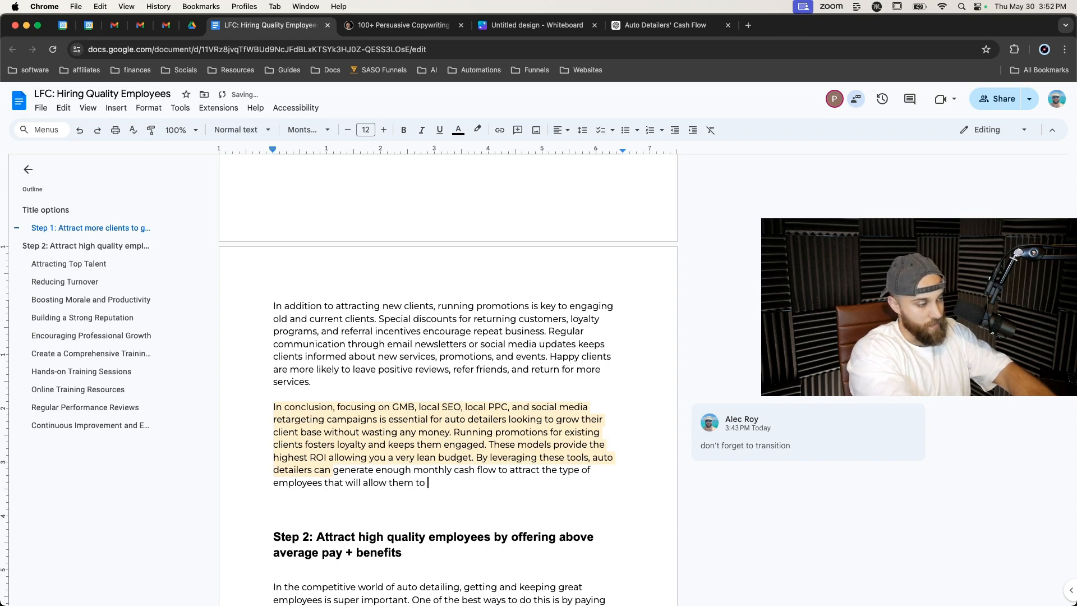
type(" do les")
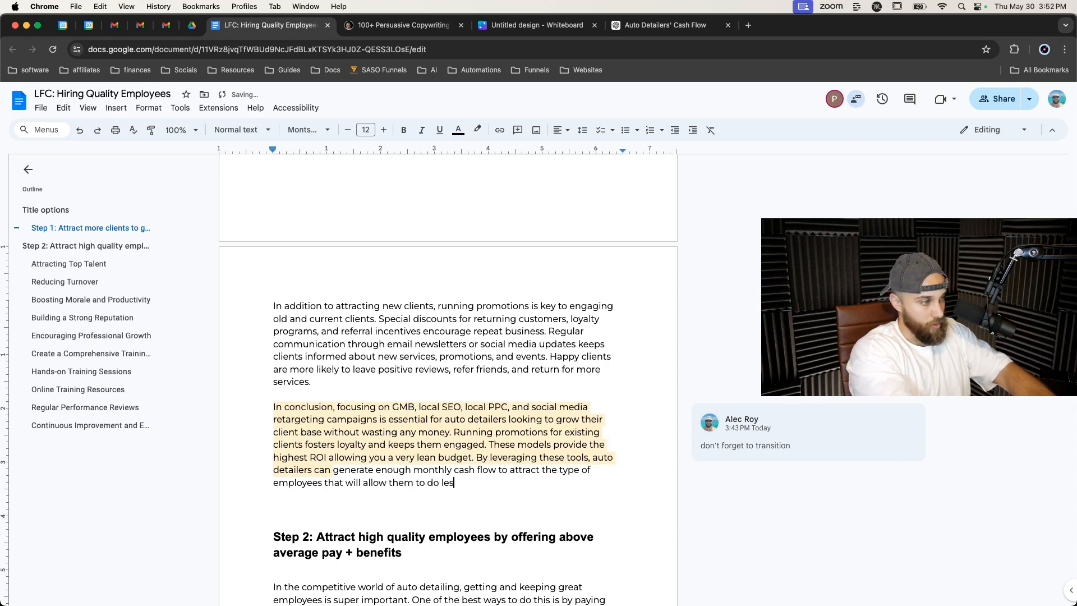
type("s and less work witho")
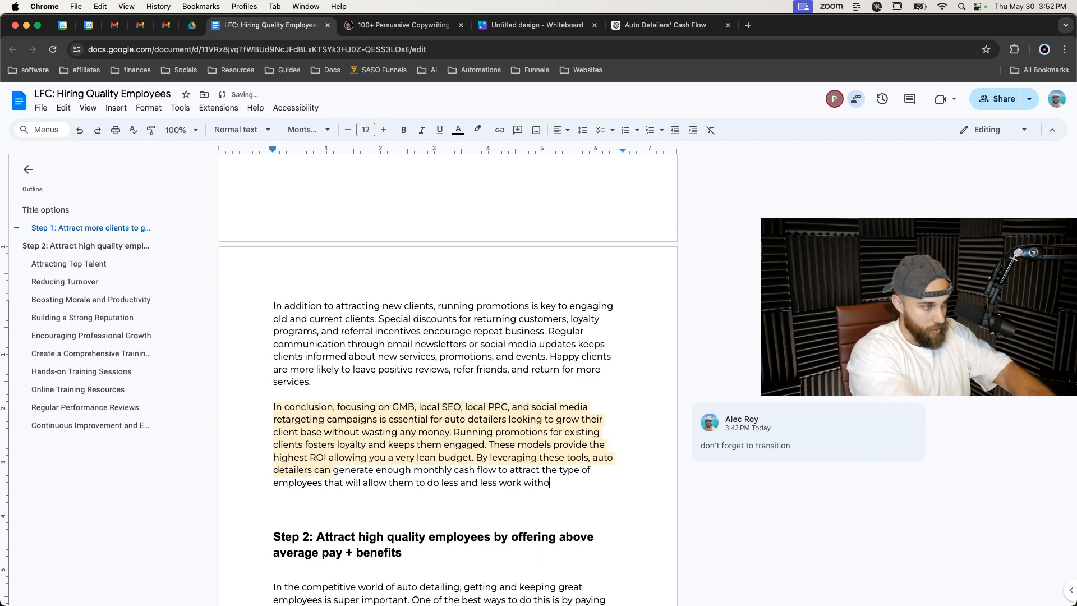
type("ut losing qual")
Continue the conclusion sentence with "do less and less work without losing any quality.".
key("BackSpace")
key("BackSpace")
key("BackSpace")
key("BackSpace")
type("any qua")
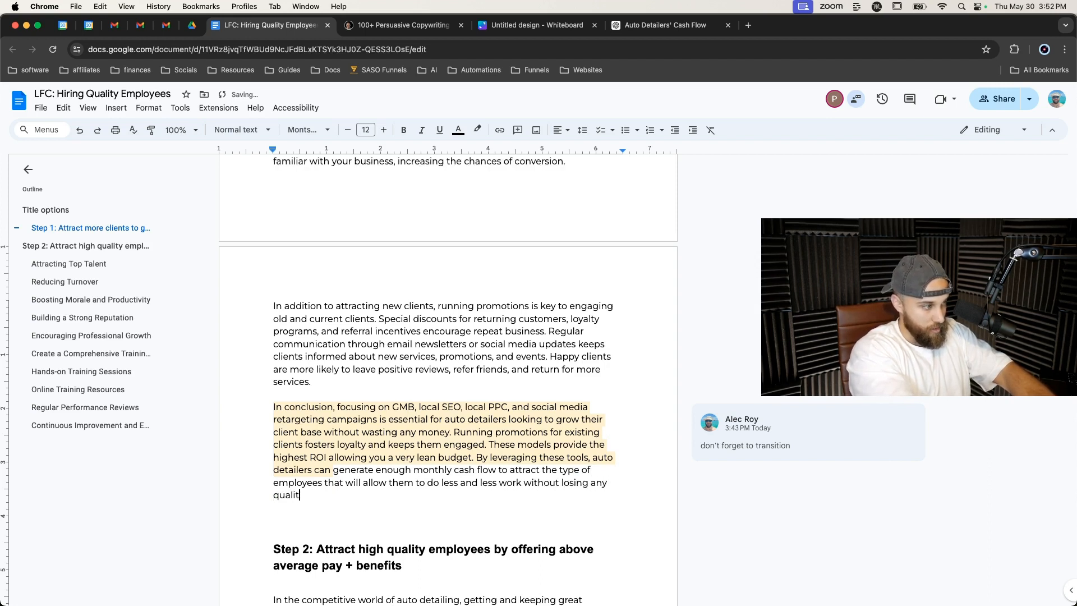
type("lity. This is ")
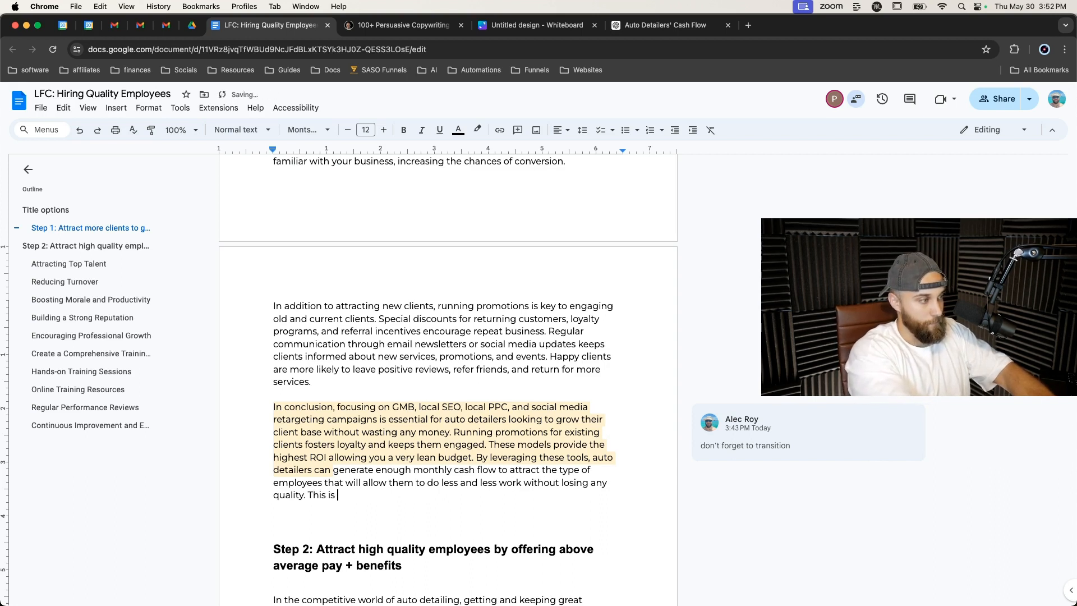
type("cur")
Add the sentence "This is crucial to removing yourself from the business." to the end of the Step 1 conclusion.
key("BackSpace")
type("rucial")
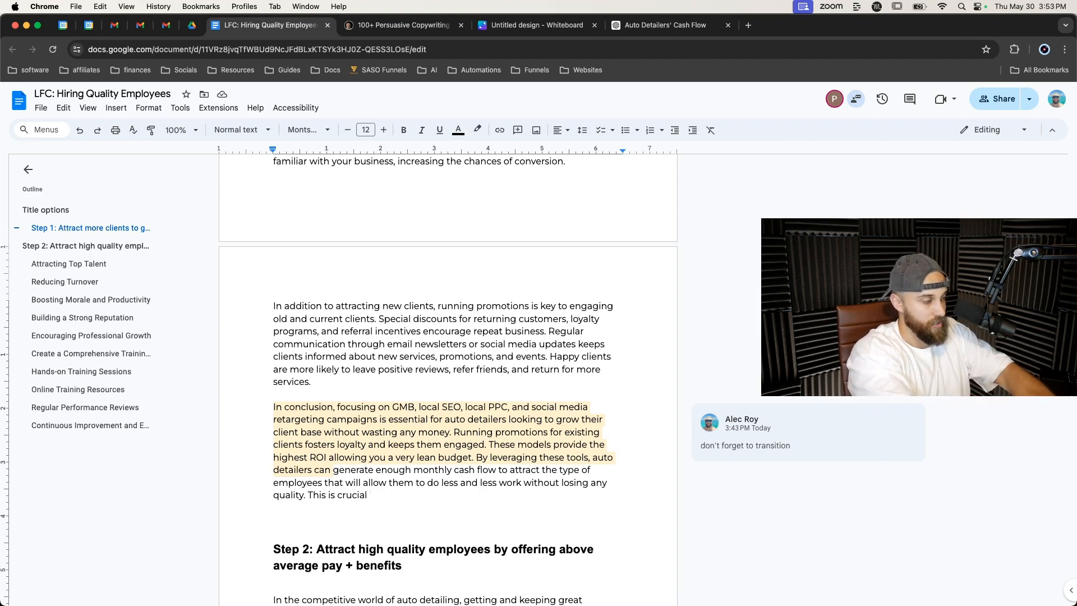
type("to removin")
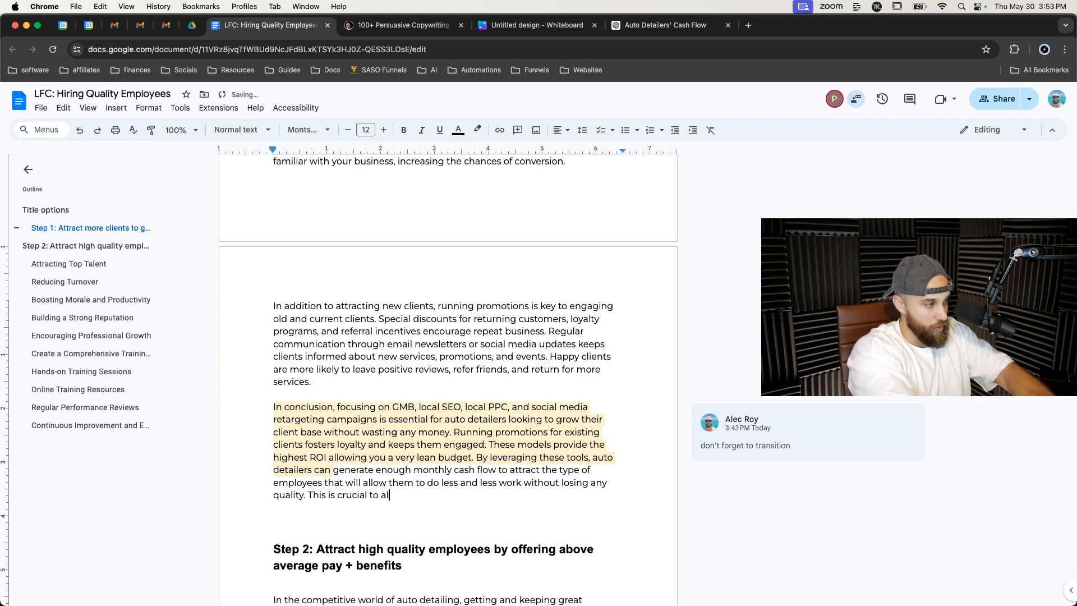
type("g yourself form the")
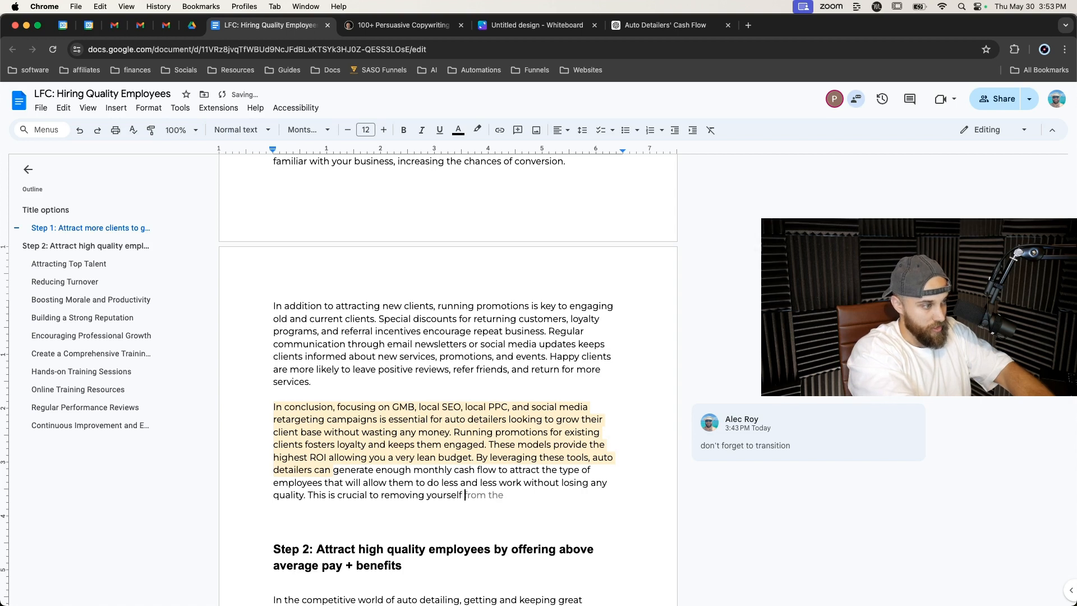
key("BackSpace")
key("BackSpace")
key("BackSpace")
key("BackSpace")
key("BackSpace")
key("BackSpace")
key("BackSpace")
key("BackSpace")
type("from the business.")
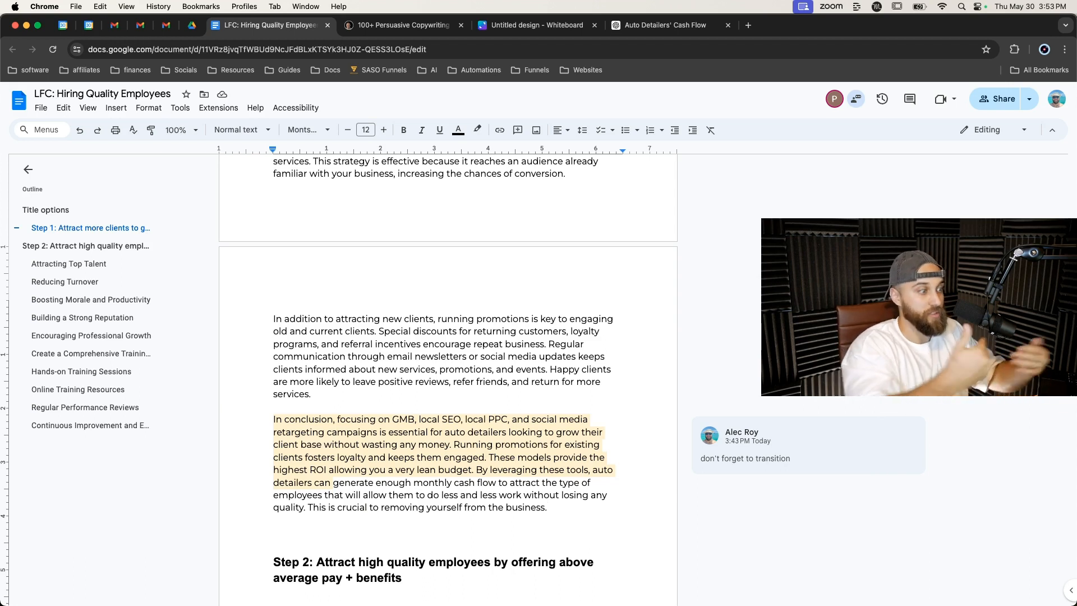
key("BackSpace")
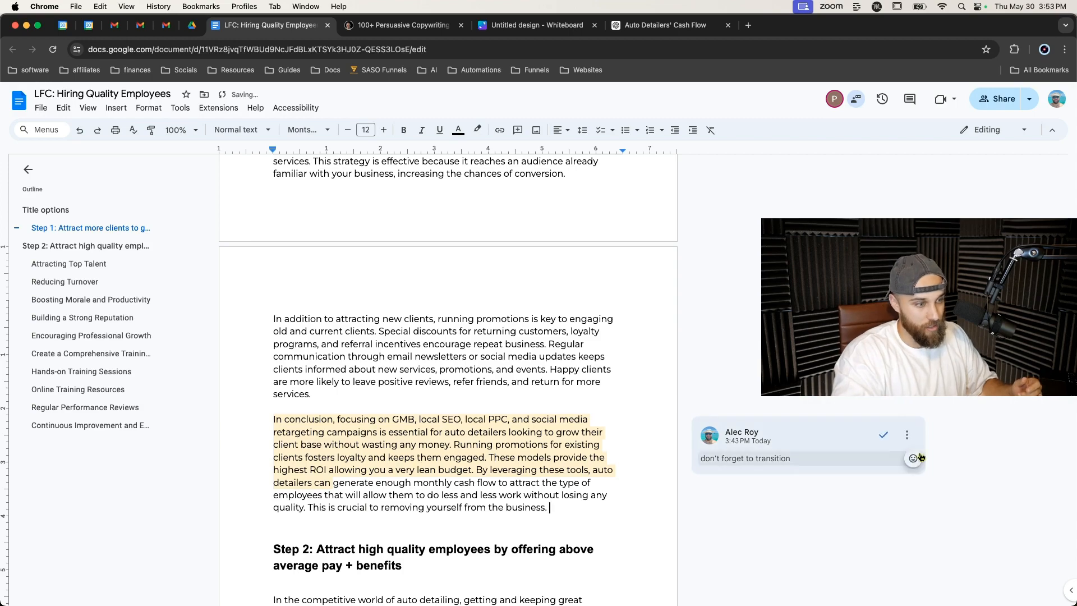
Resolve the "don't forget to transition" comment on the Step 1 conclusion.
left_click(883, 434)
scroll(561, 408, "down", 10)
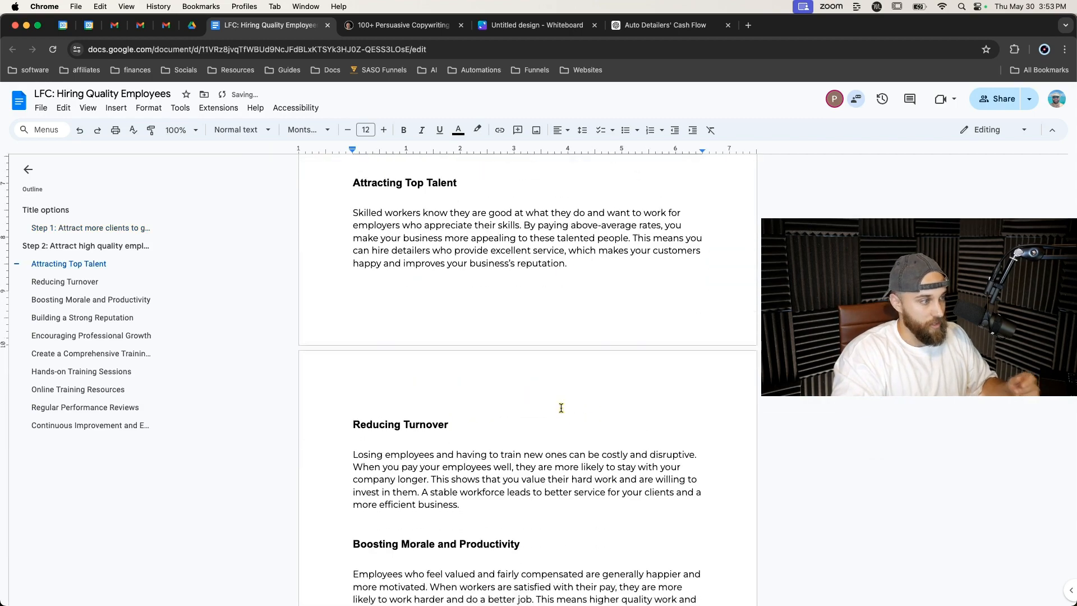
scroll(560, 408, "down", 10)
Delete the training introduction paragraph beginning "Ensuring top-notch auto detailing services" below the pay conclusion.
left_click_drag(354, 285, 441, 286)
left_click(427, 353)
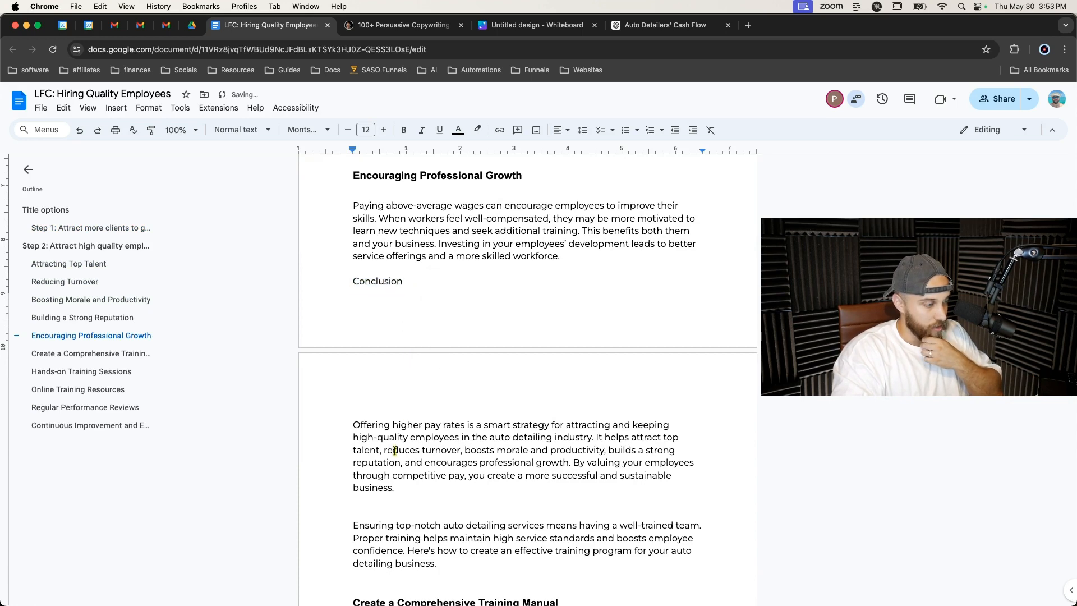
scroll(394, 450, "down", 2)
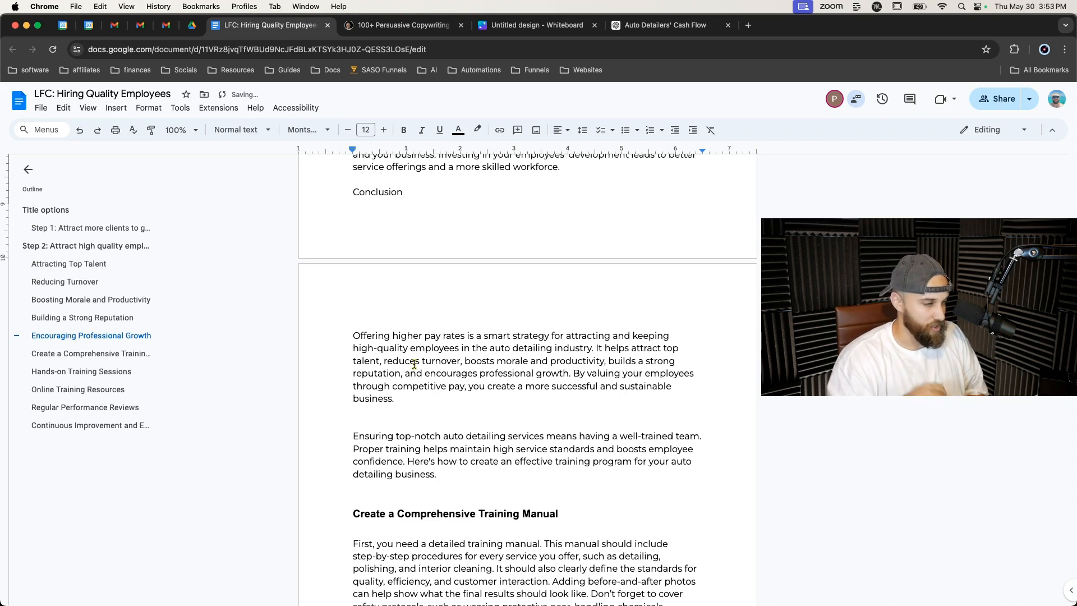
triple_click(415, 442)
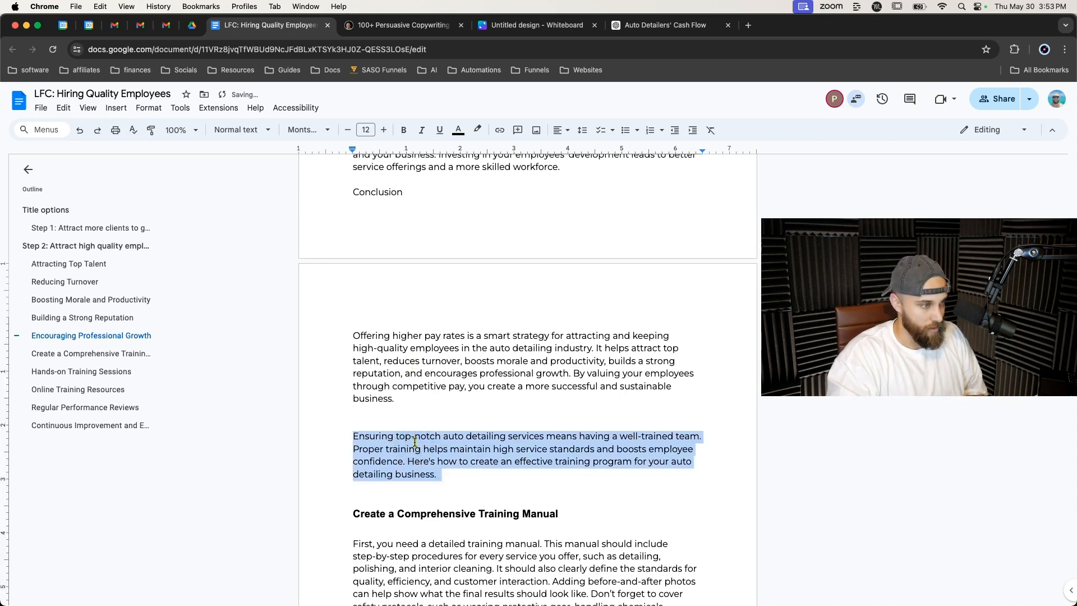
key("BackSpace")
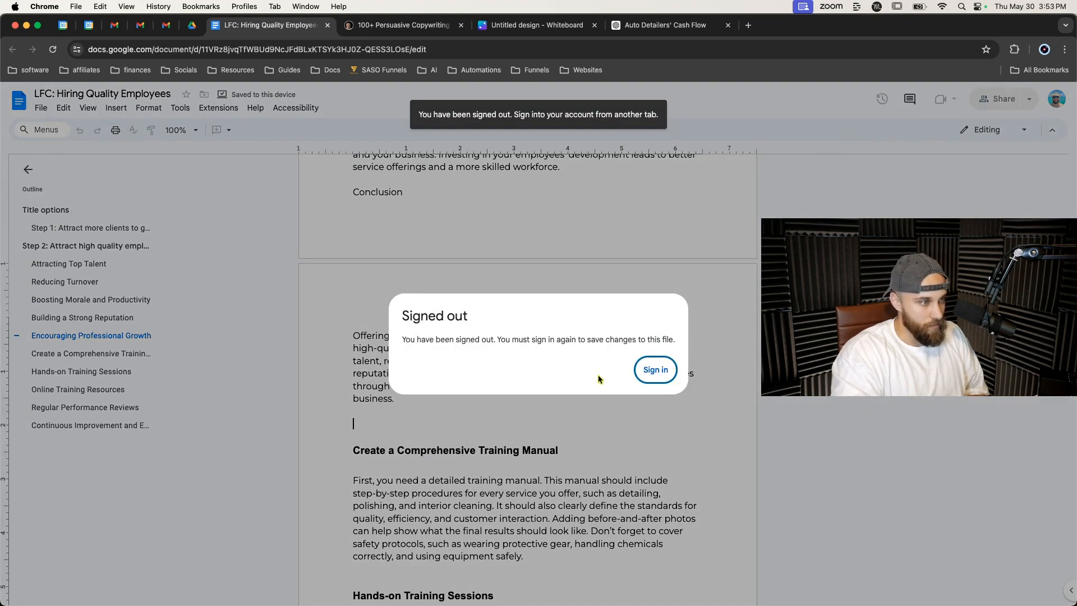
Sign back in to the Google account to keep saving the document, entering the account password.
left_click(653, 369)
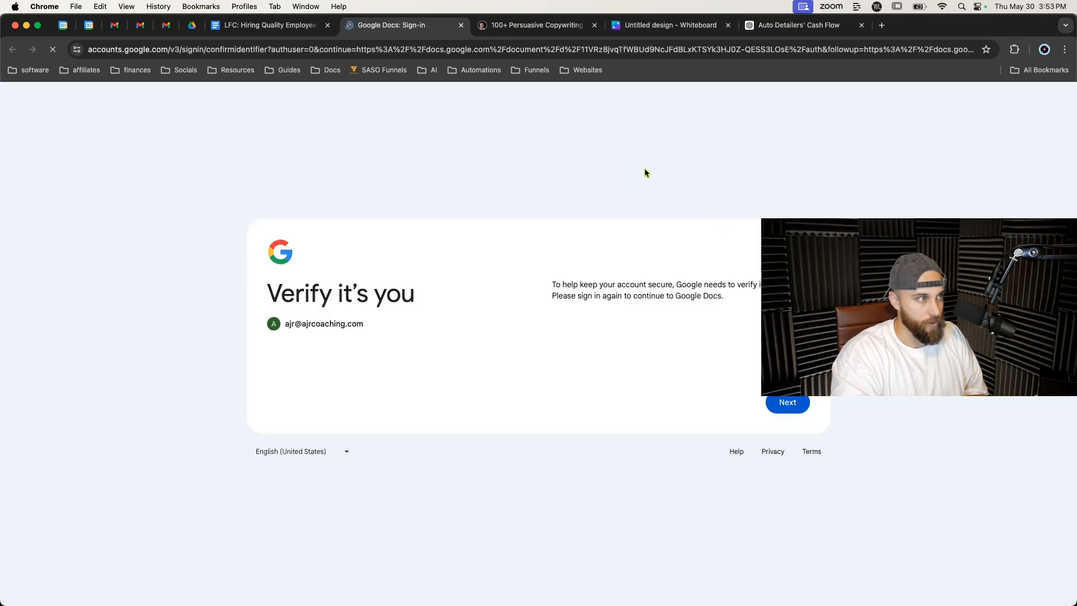
left_click(788, 402)
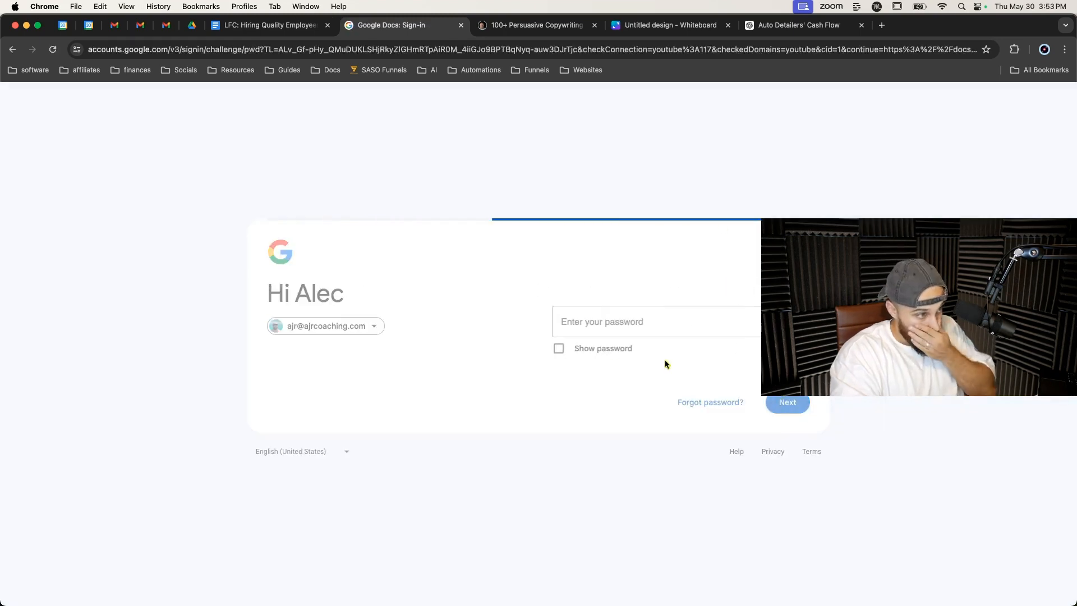
type("••••")
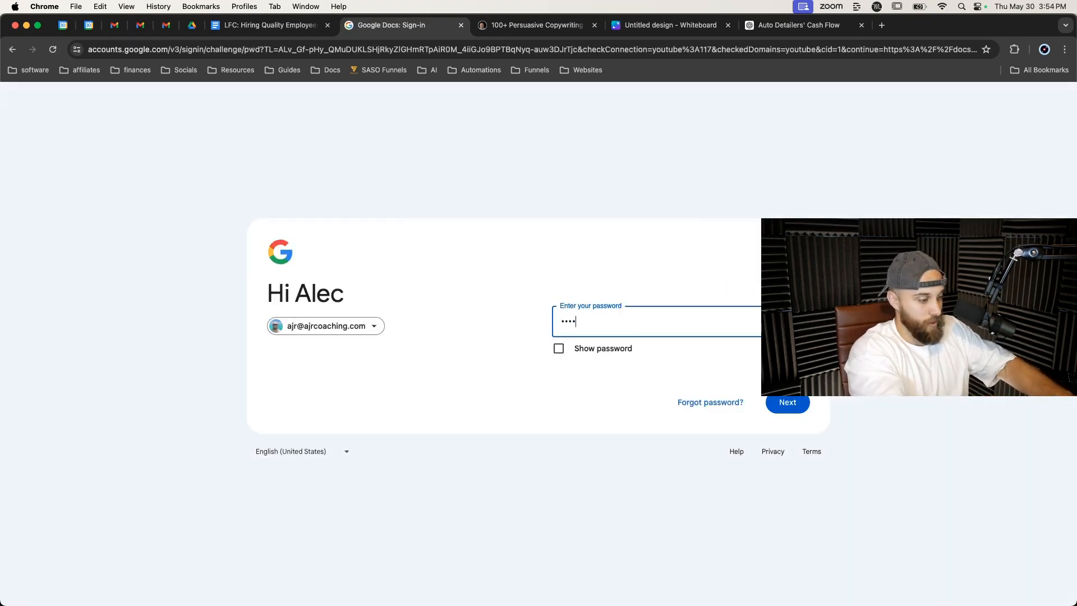
type("••••••")
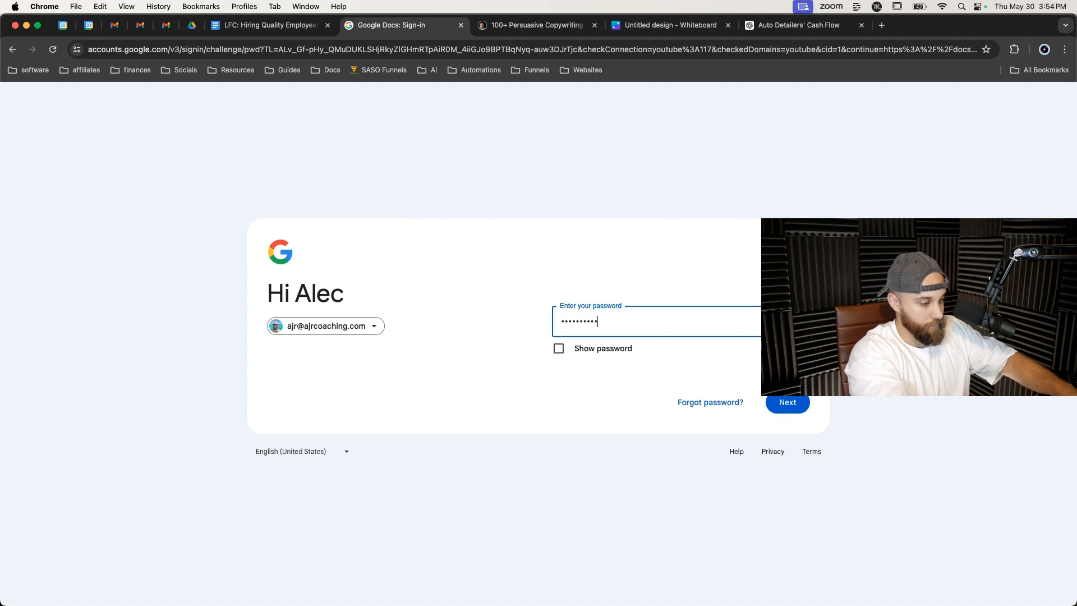
key("Return")
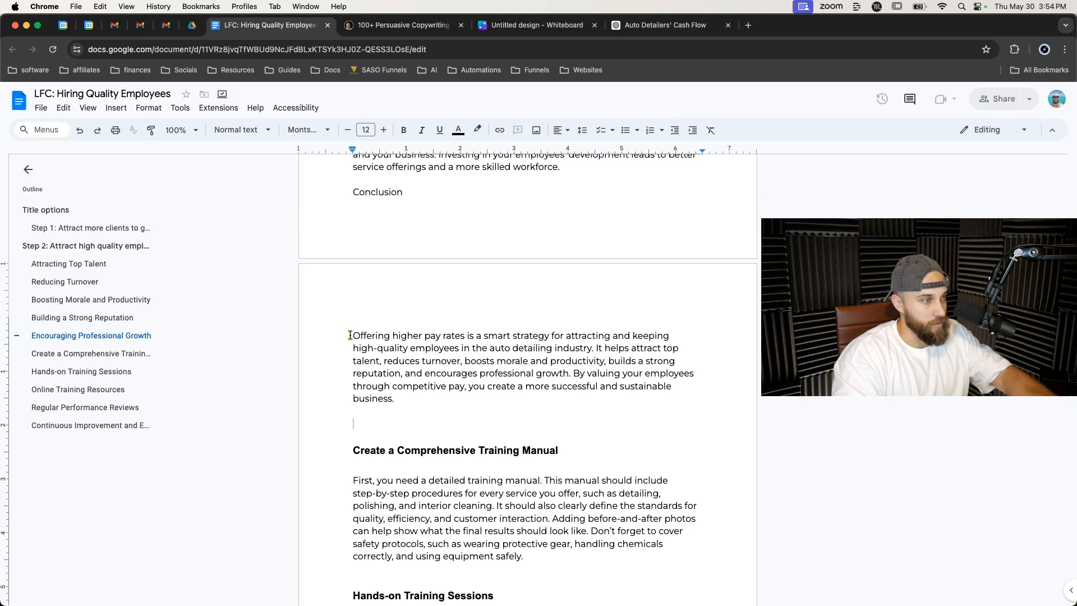
Review the Step 1 conclusion and the Step 2 pay and training sections of the document.
scroll(415, 402, "down", 2)
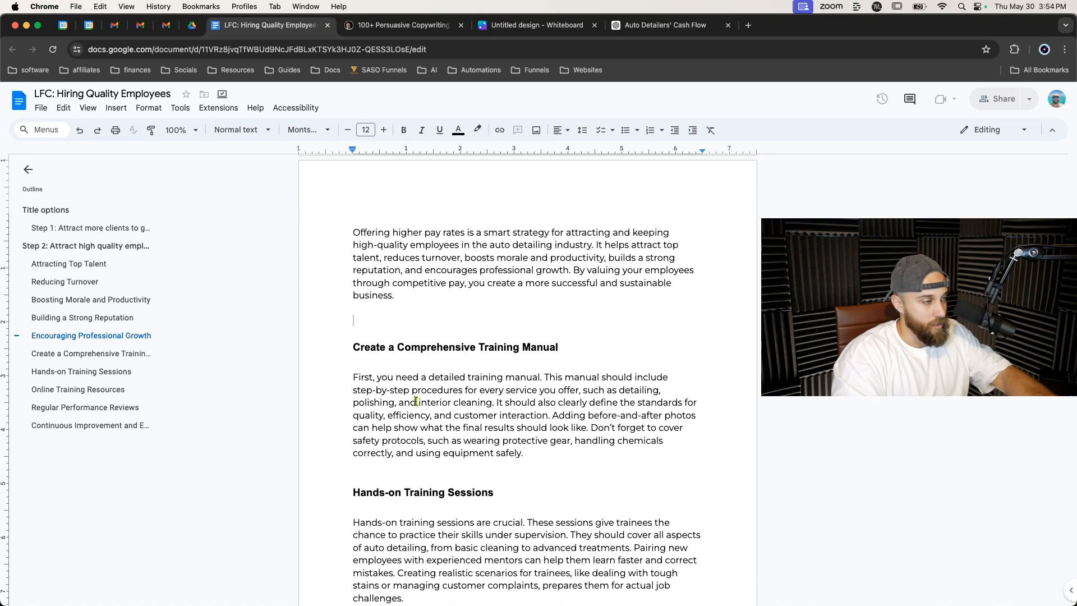
scroll(416, 402, "up", 8)
scroll(416, 402, "up", 8)
scroll(416, 401, "down", 1)
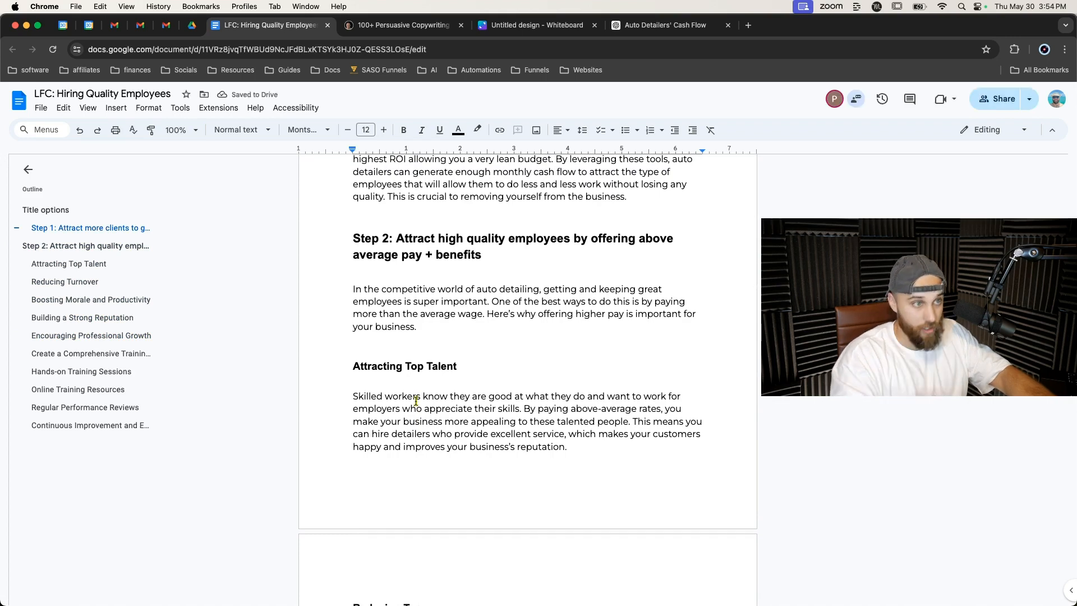
scroll(440, 359, "down", 7)
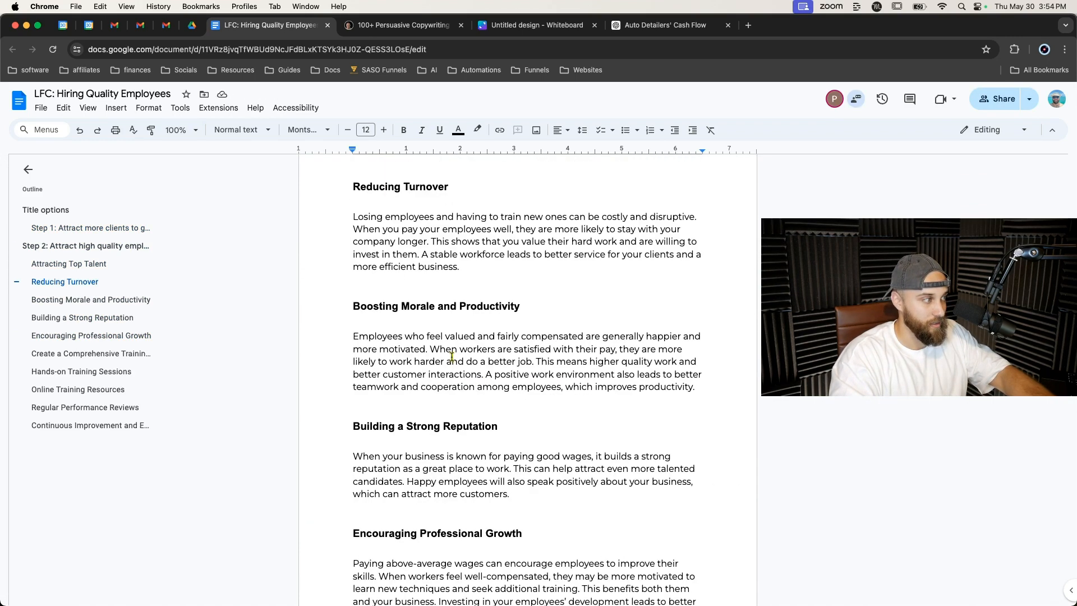
scroll(452, 357, "down", 10)
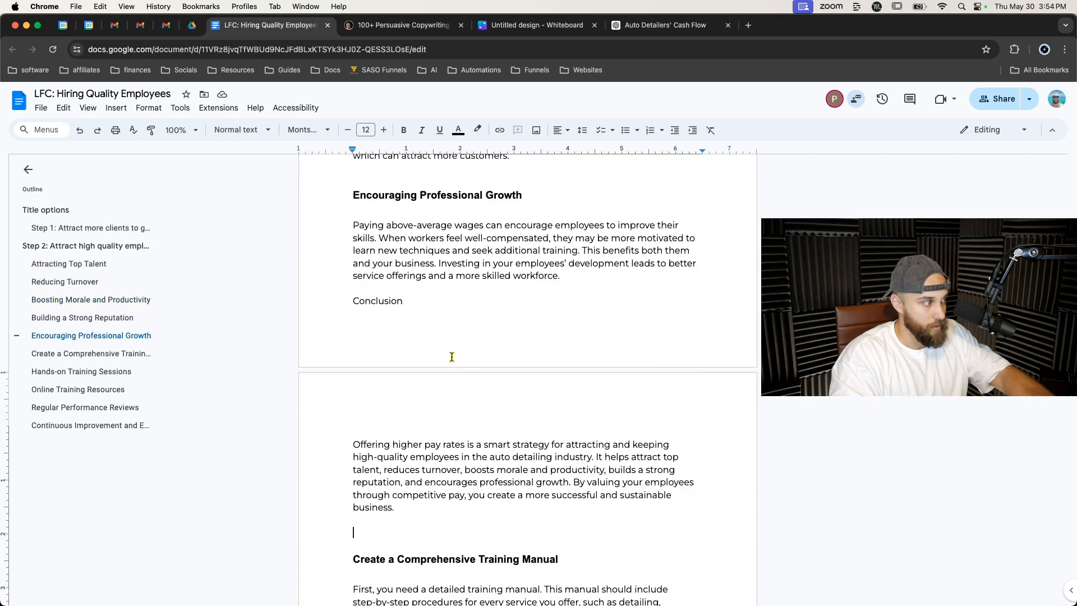
scroll(452, 356, "down", 6)
scroll(452, 357, "up", 11)
scroll(452, 357, "up", 15)
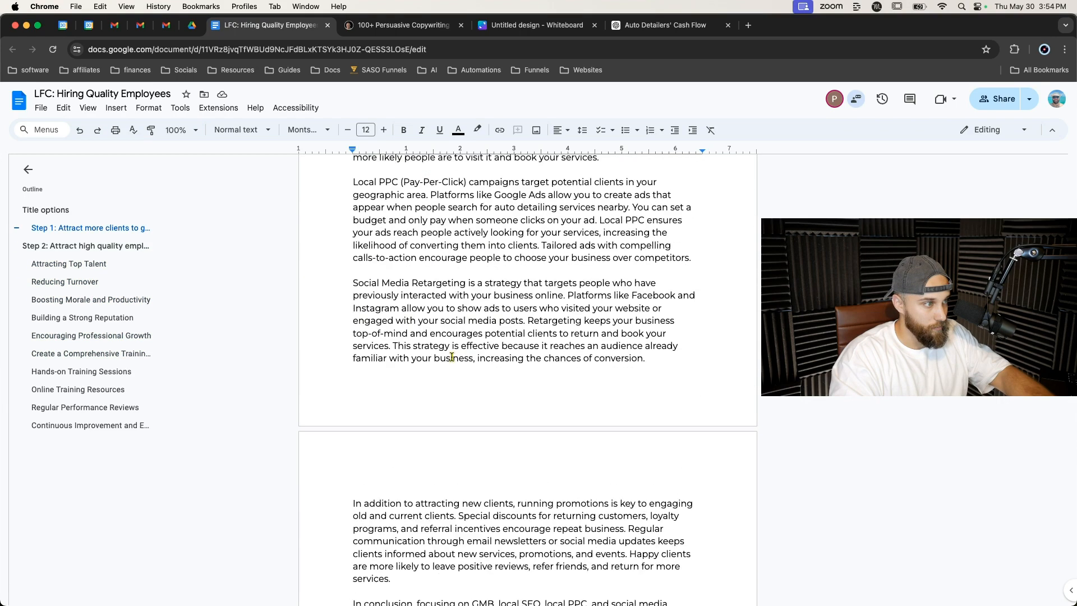
scroll(452, 357, "down", 7)
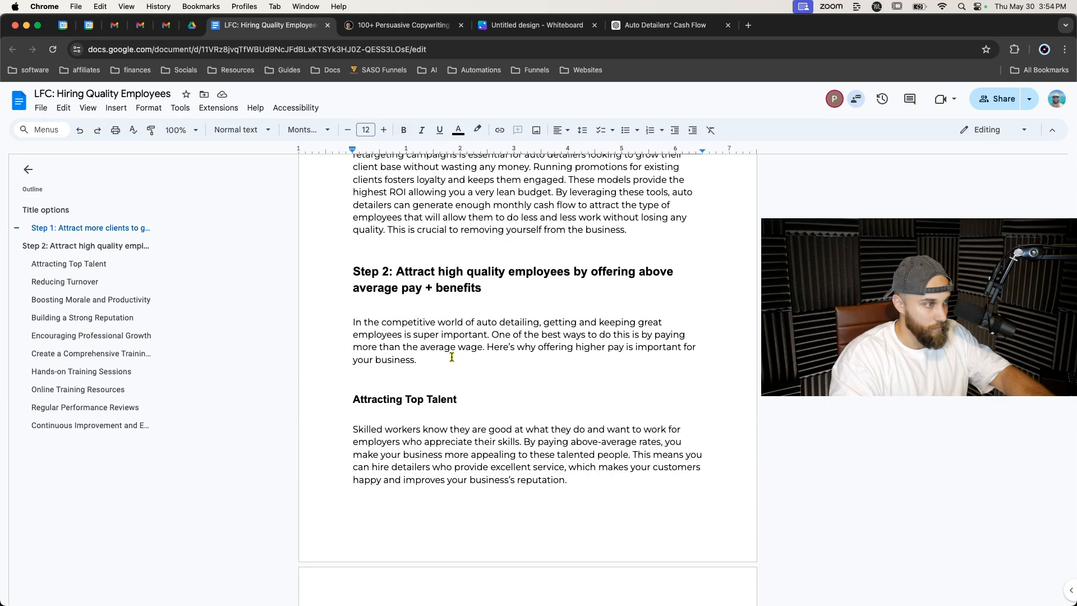
scroll(452, 357, "down", 9)
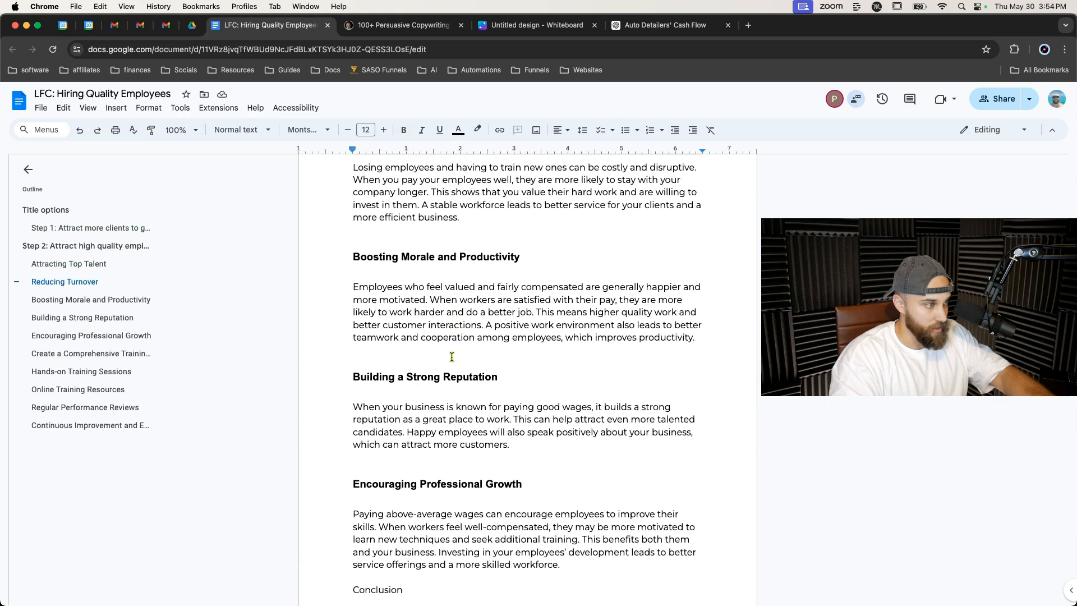
scroll(452, 357, "down", 4)
scroll(452, 356, "down", 5)
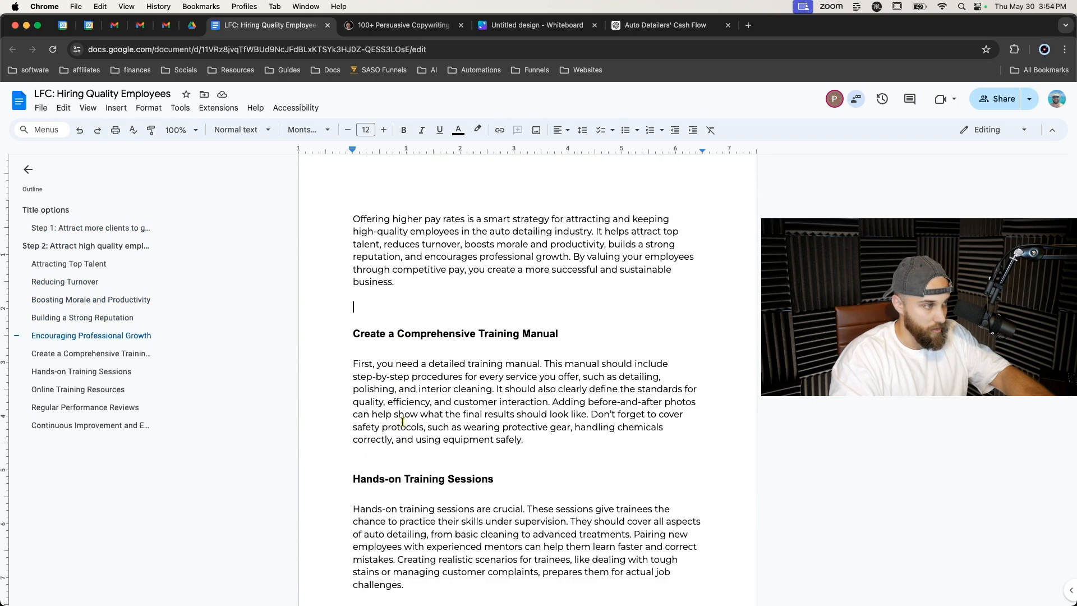
scroll(402, 421, "up", 12)
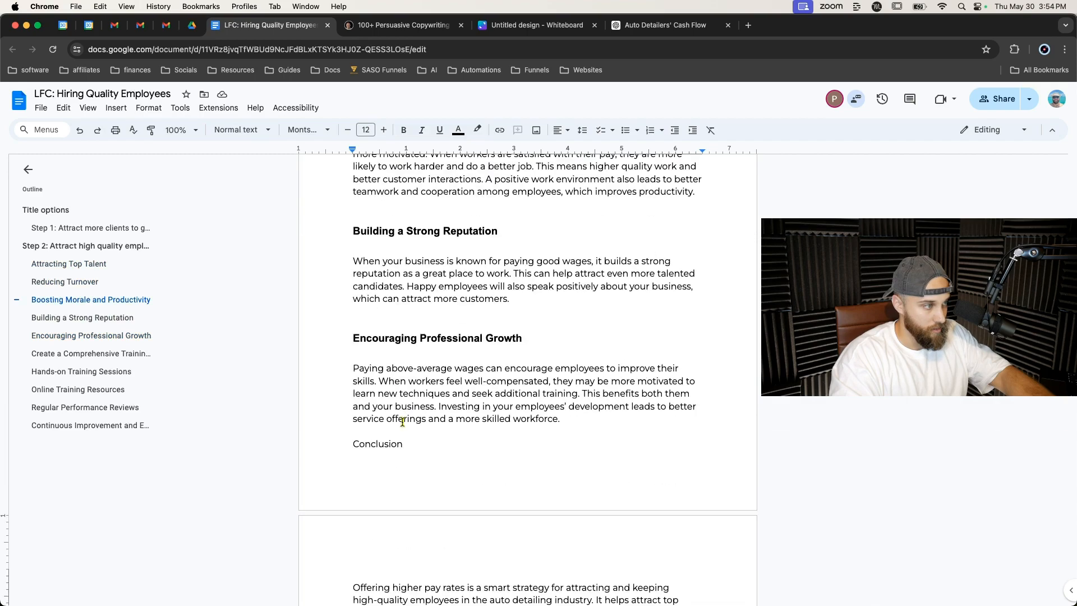
scroll(402, 421, "up", 8)
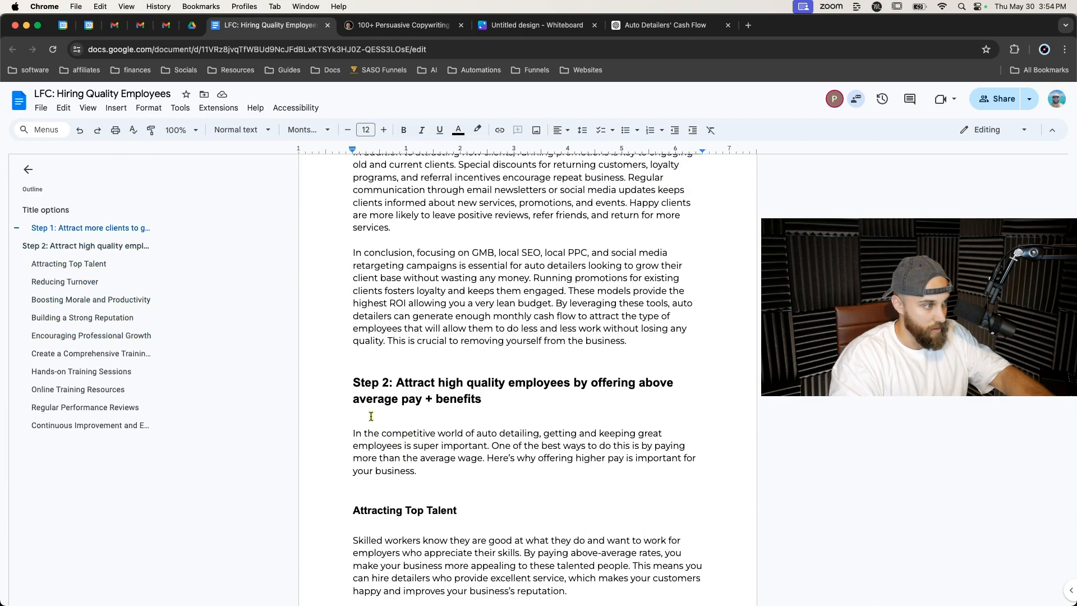
left_click_drag(353, 384, 415, 422)
scroll(416, 423, "down", 9)
scroll(415, 421, "down", 15)
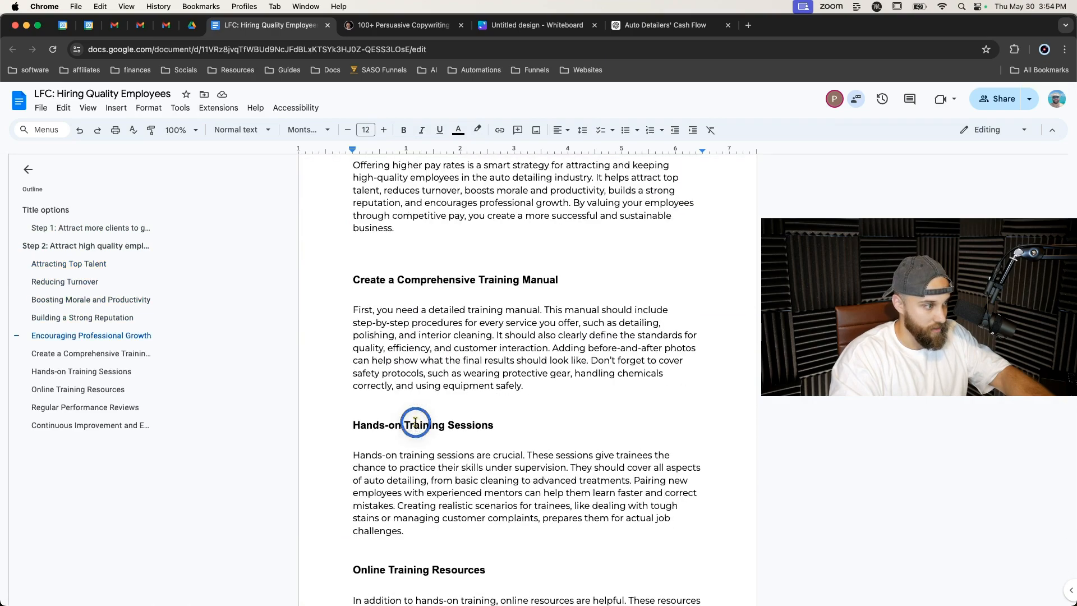
scroll(415, 422, "down", 15)
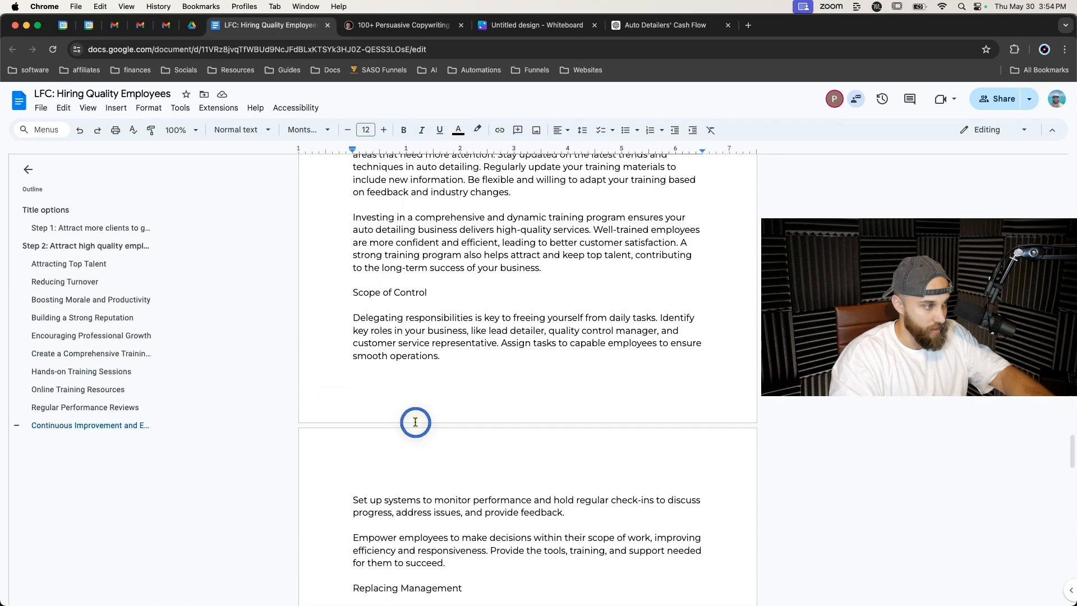
Copy the Step 2 section text and send it to ChatGPT with the prompt "rewrite this to flow better:" followed by the pasted text.
left_click_drag(415, 422, 494, 259)
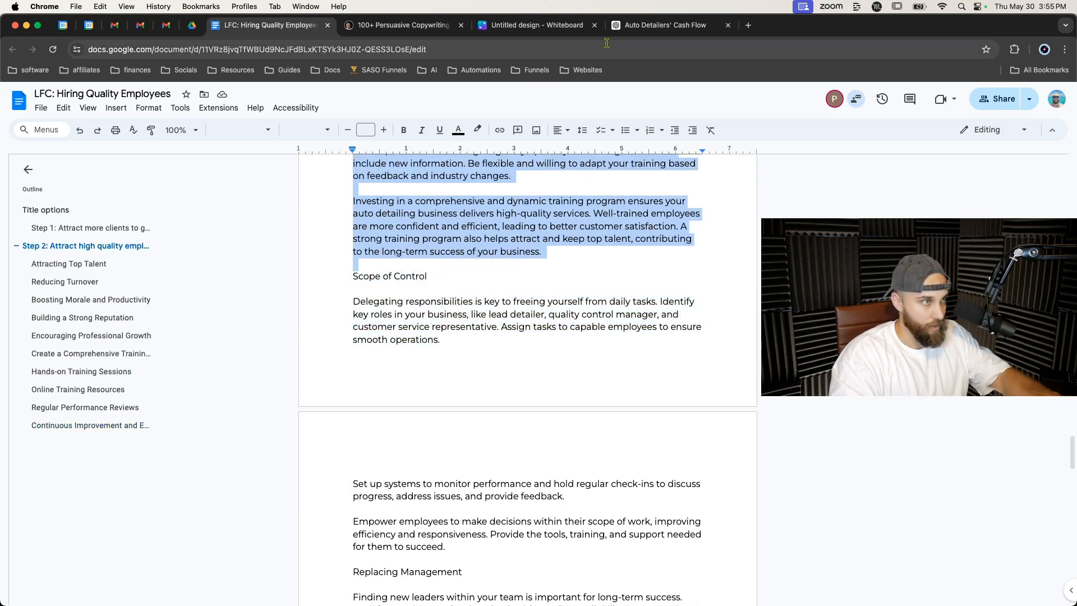
key("super+9")
left_click(544, 587)
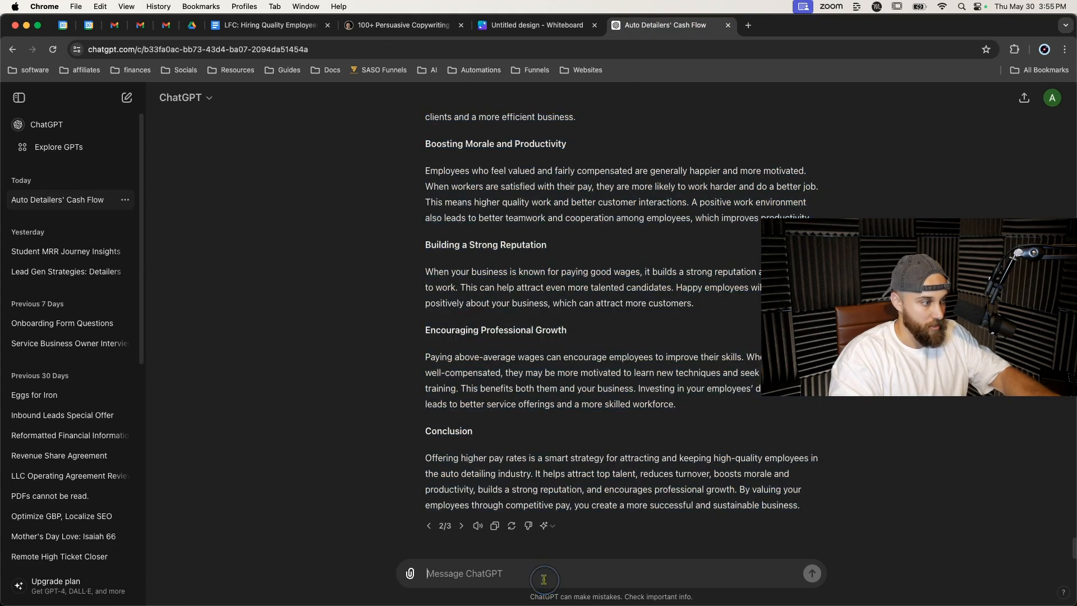
type("rewrite this to be")
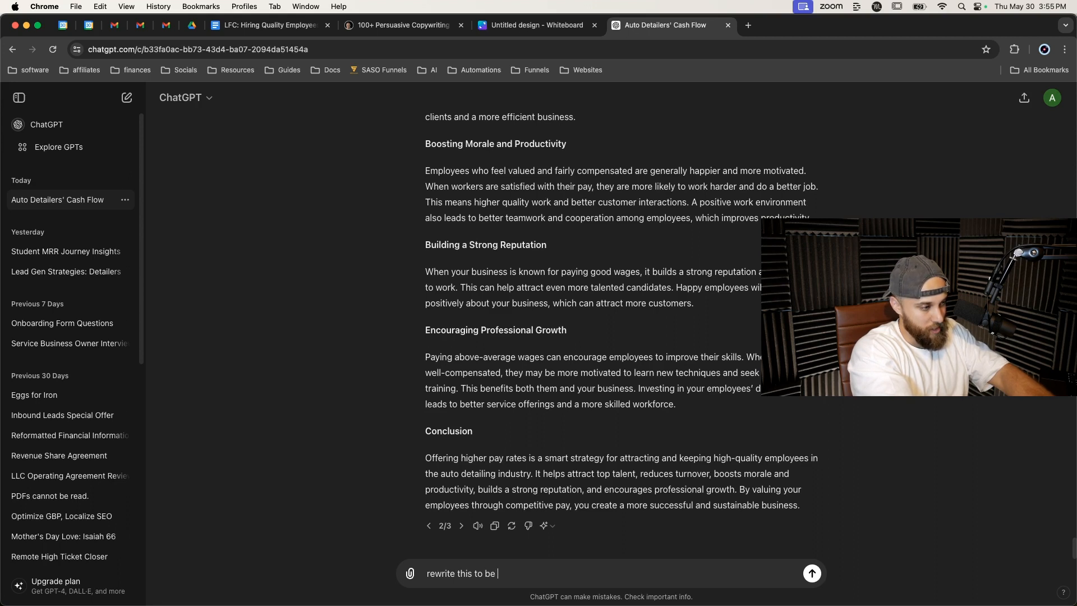
key("BackSpace")
key("BackSpace")
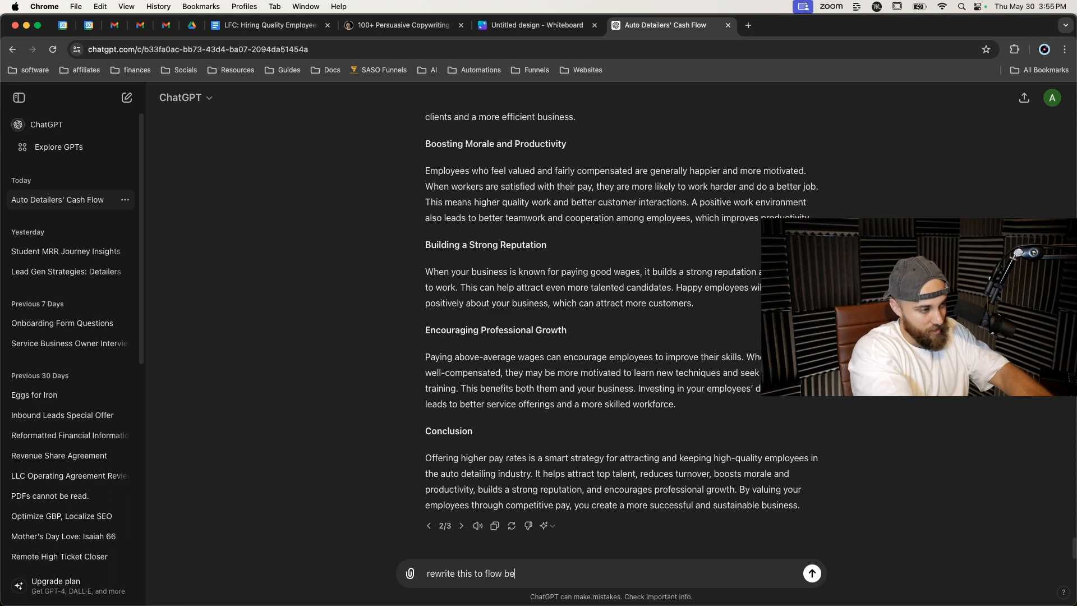
type("r")
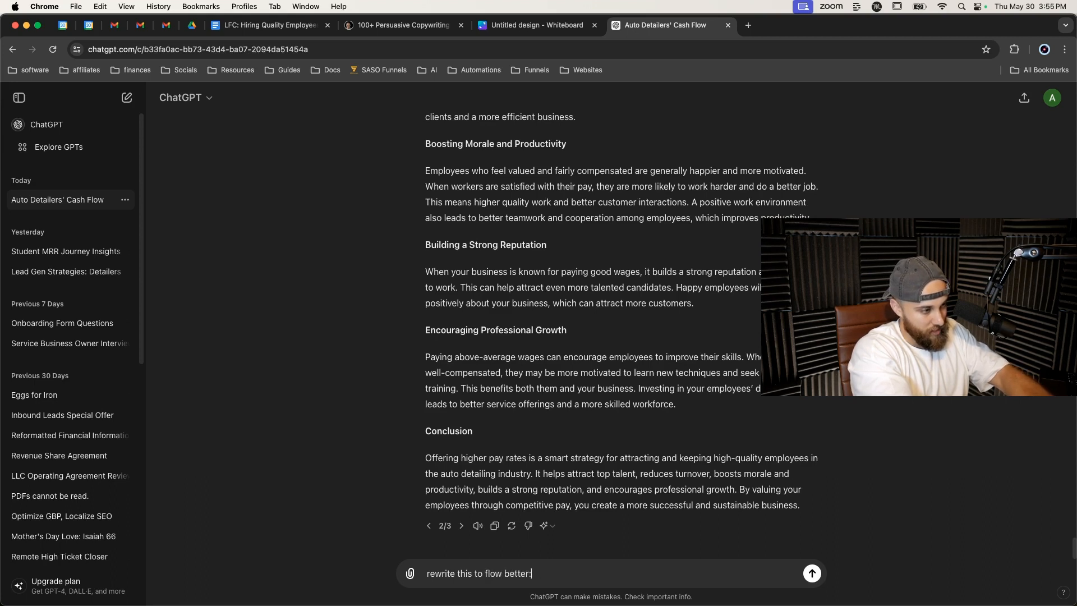
type(":")
key("shift+Return")
key("super+v")
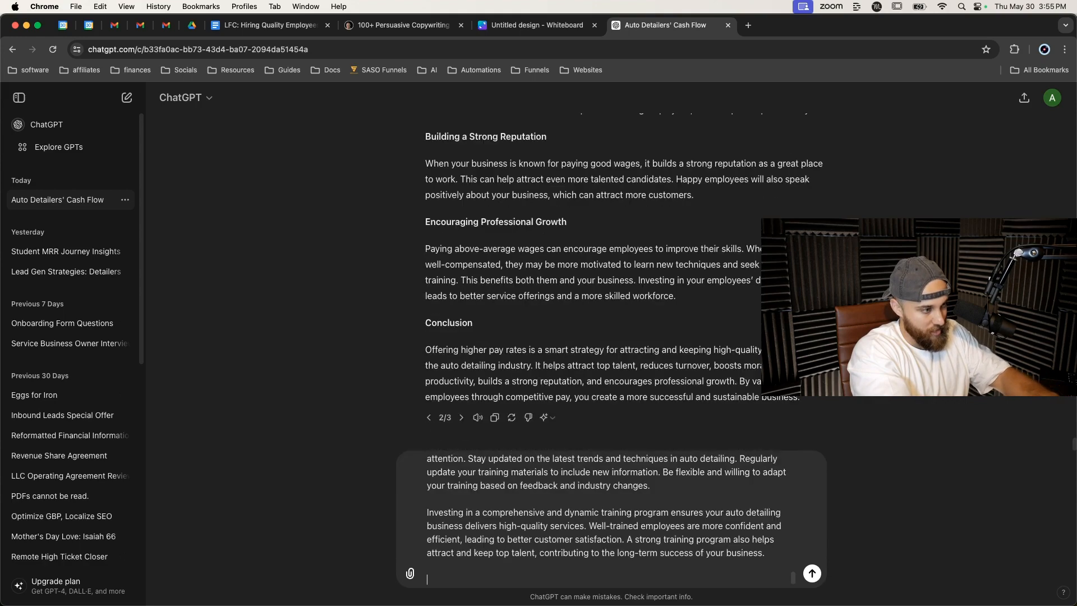
key("Return")
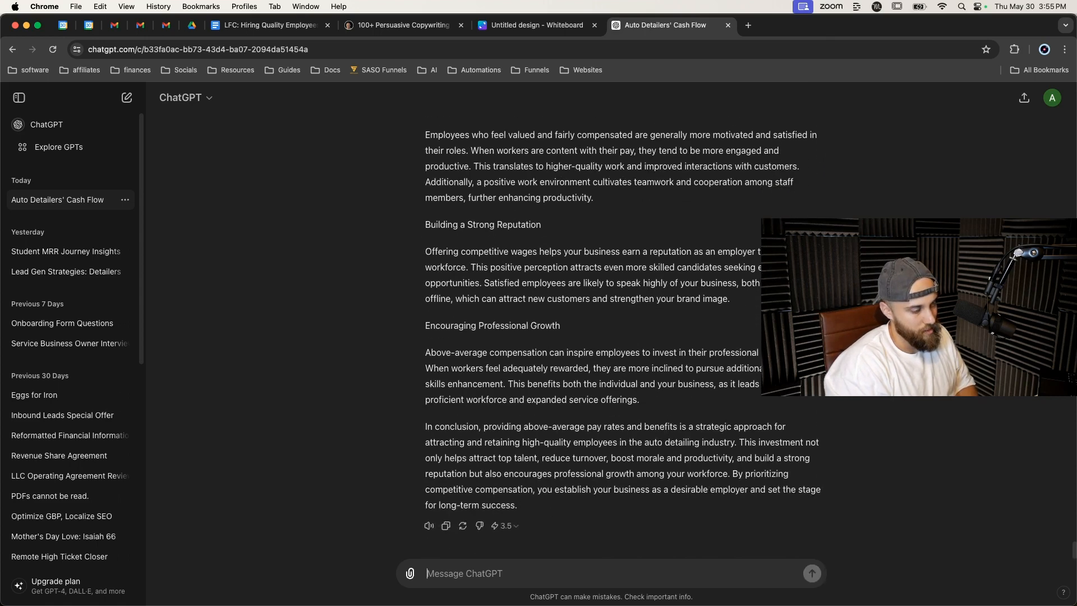
Read through ChatGPT's rewritten version of the Step 2 section.
scroll(572, 451, "up", 6)
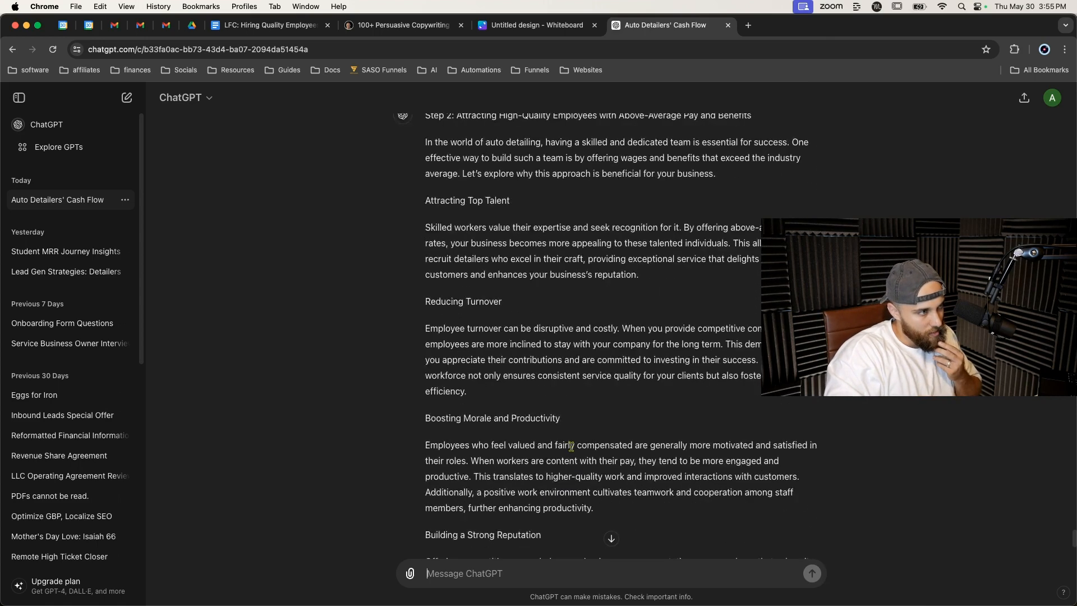
scroll(572, 452, "down", 4)
scroll(572, 452, "down", 3)
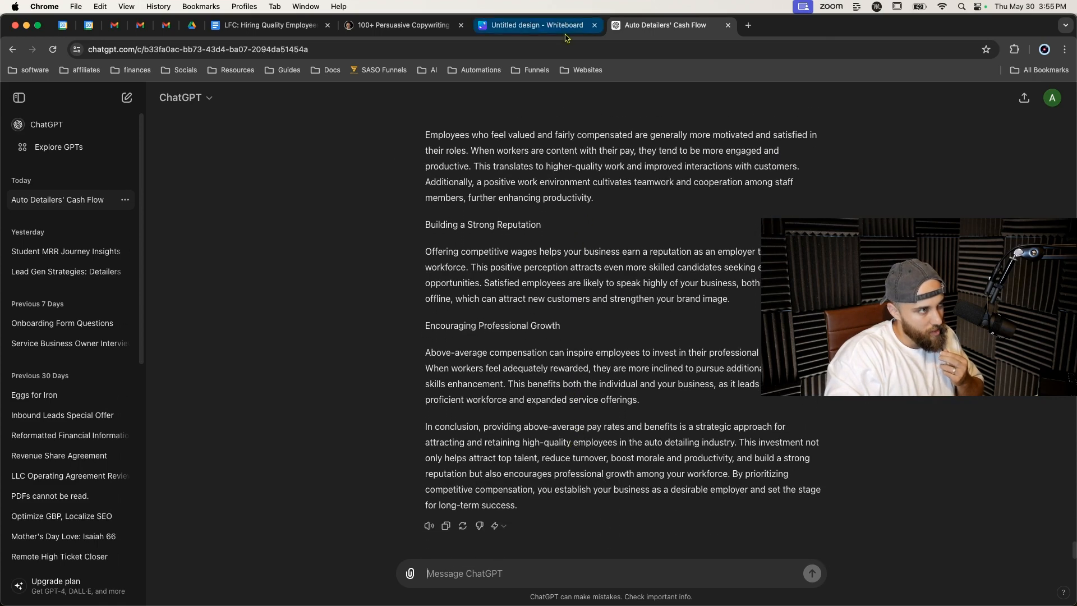
Move the ChatGPT tab beside the document's tab and return to the document.
left_click(281, 25)
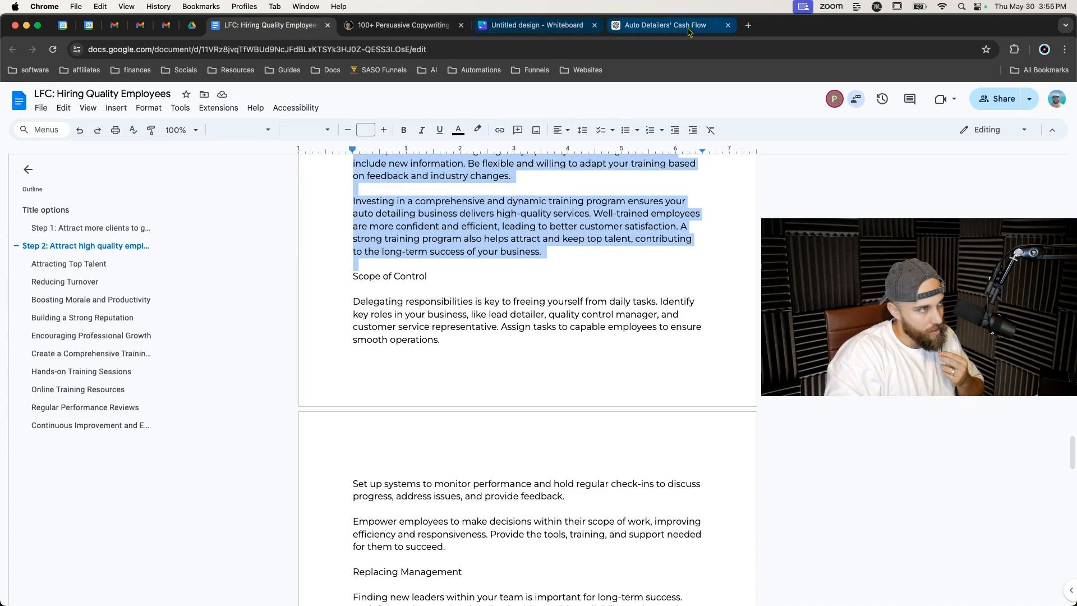
left_click_drag(685, 28, 404, 28)
left_click(269, 25)
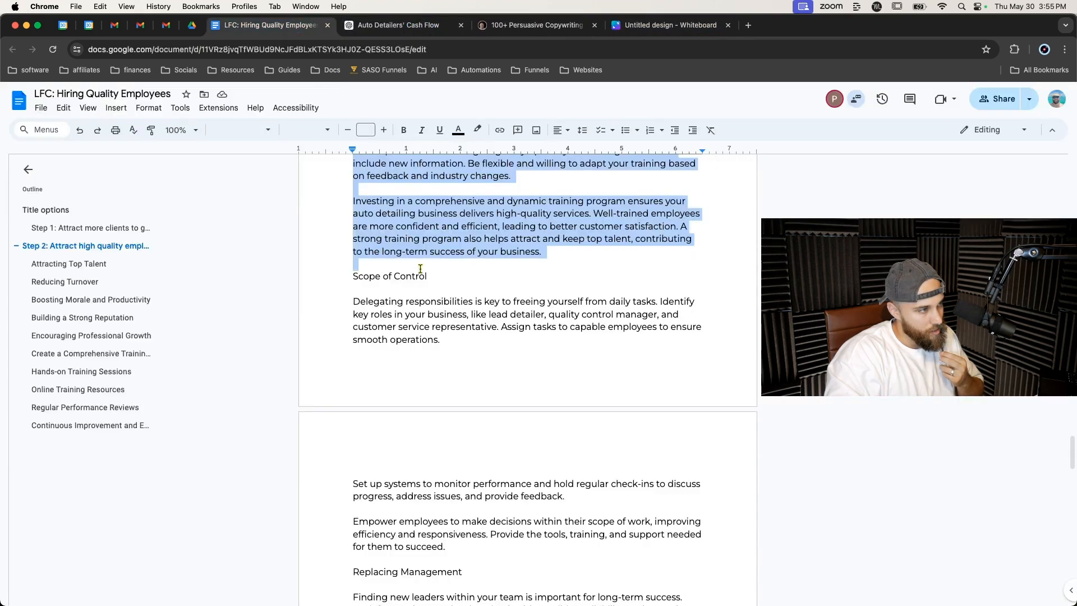
Review the Step 2 pay sections, from the Step 2 heading through the pay conclusion.
scroll(426, 267, "up", 8)
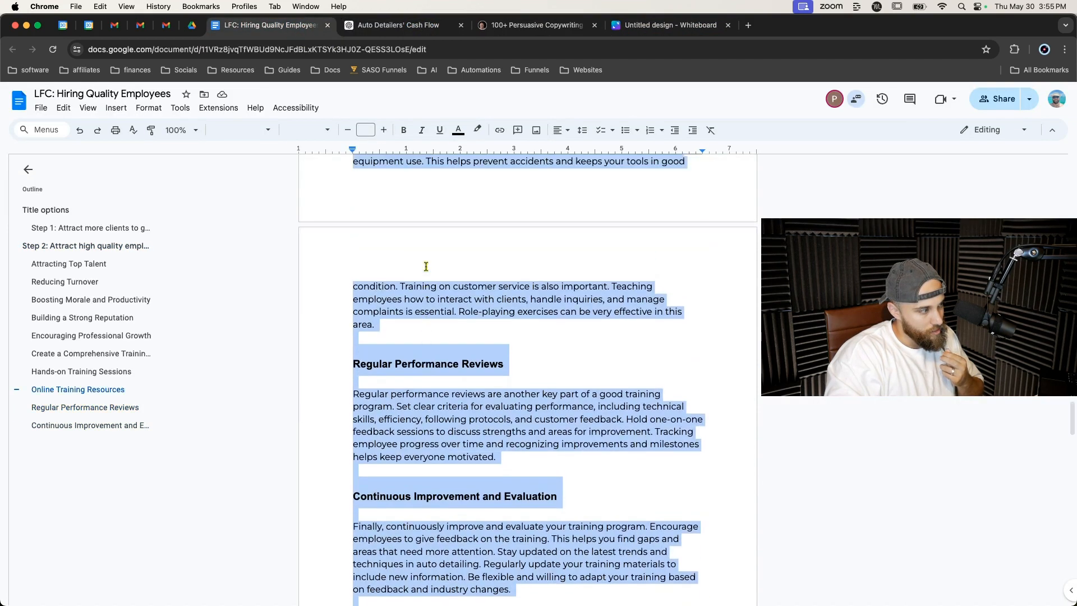
scroll(426, 266, "up", 6)
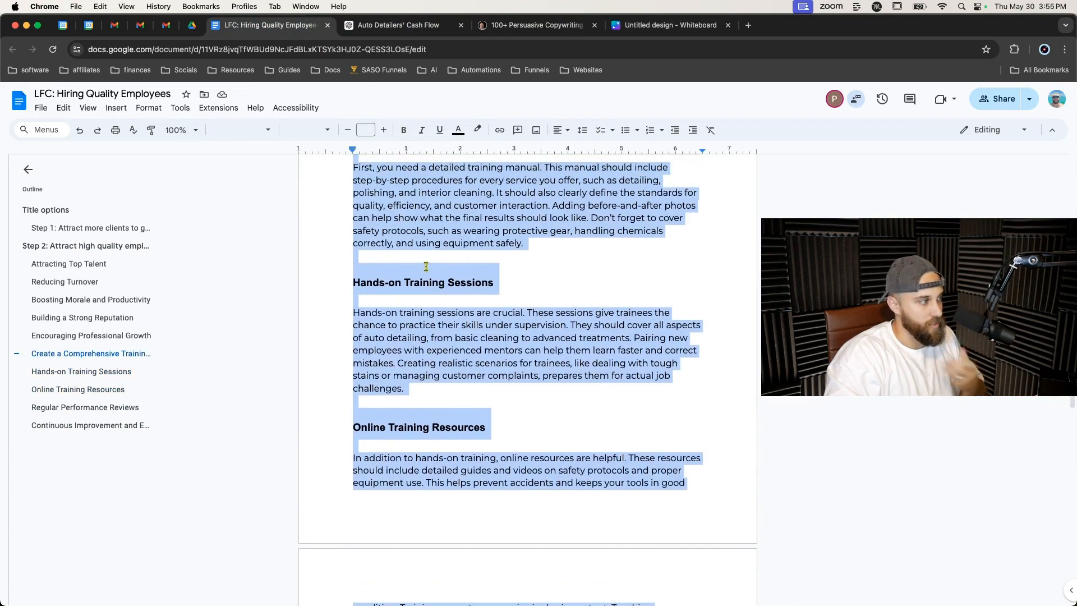
scroll(426, 266, "up", 14)
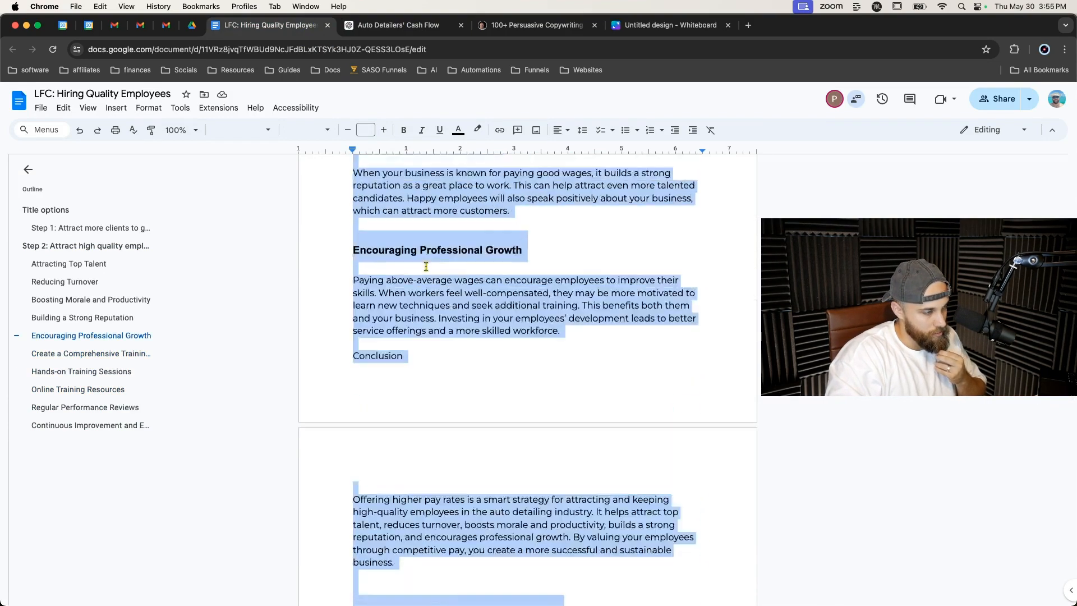
scroll(426, 266, "up", 12)
scroll(425, 267, "down", 7)
scroll(425, 267, "up", 4)
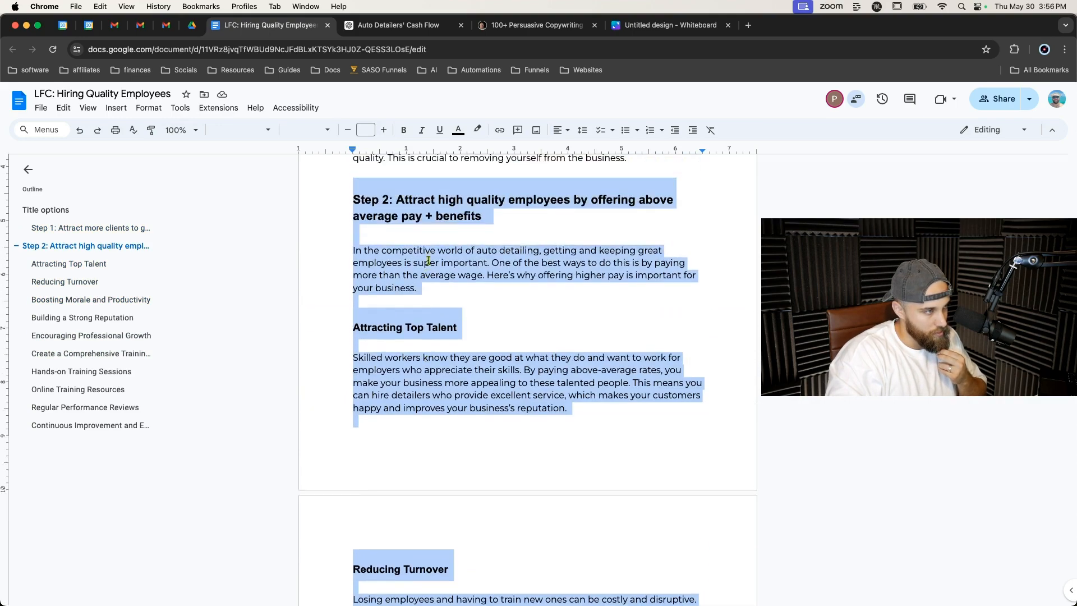
scroll(438, 247, "down", 3)
scroll(445, 281, "up", 2)
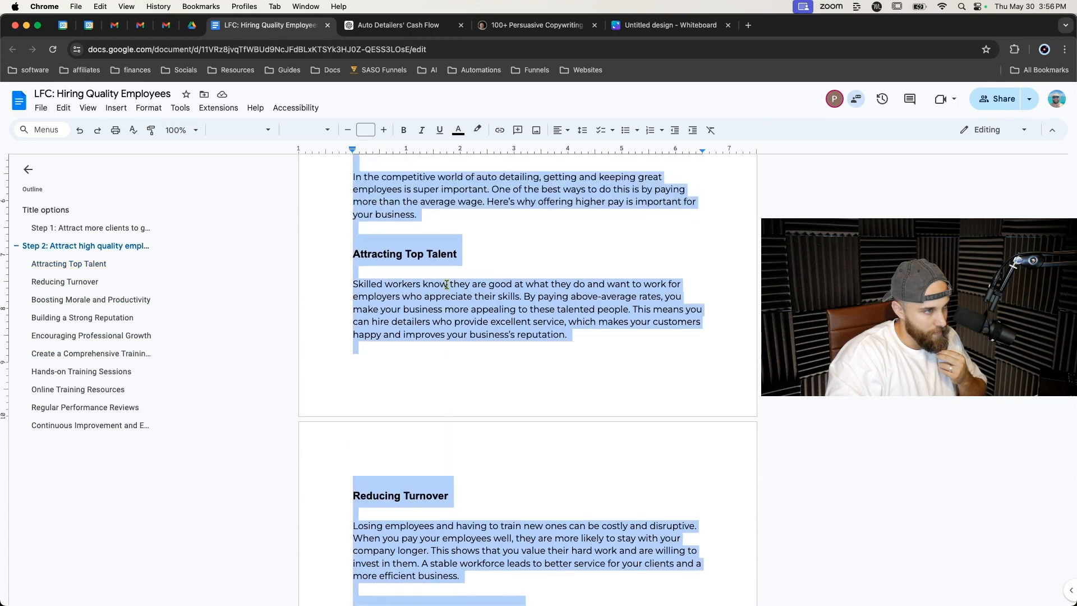
left_click(488, 275)
scroll(441, 320, "down", 7)
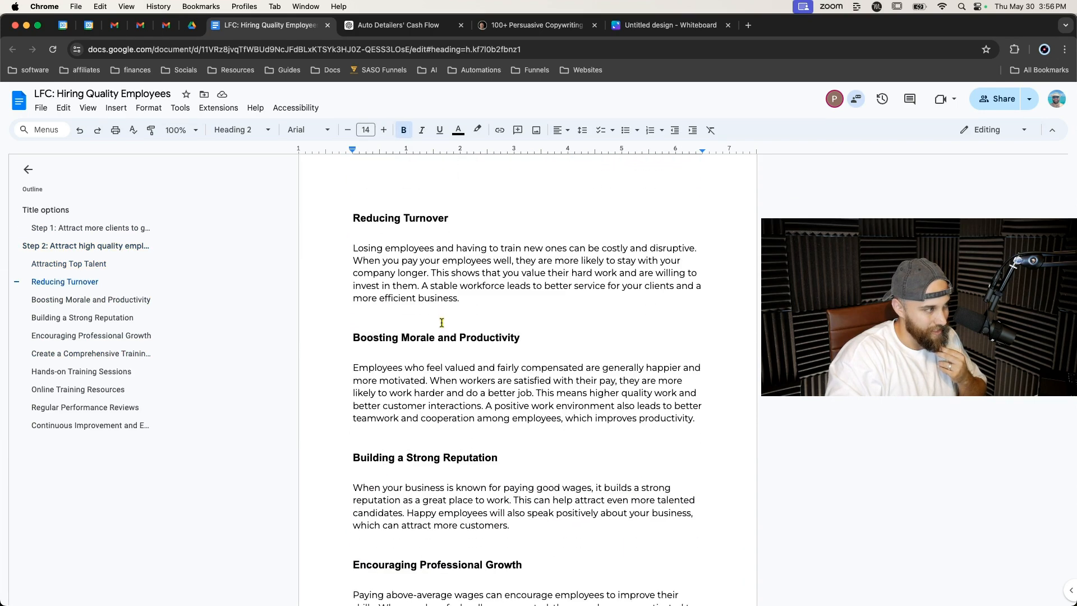
scroll(442, 322, "down", 2)
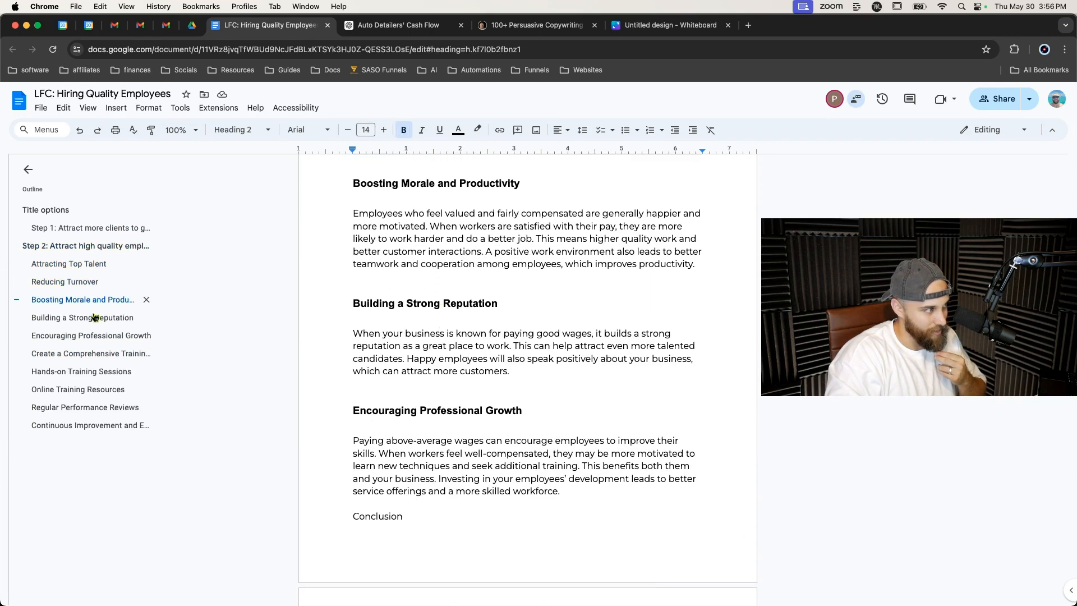
scroll(474, 317, "down", 3)
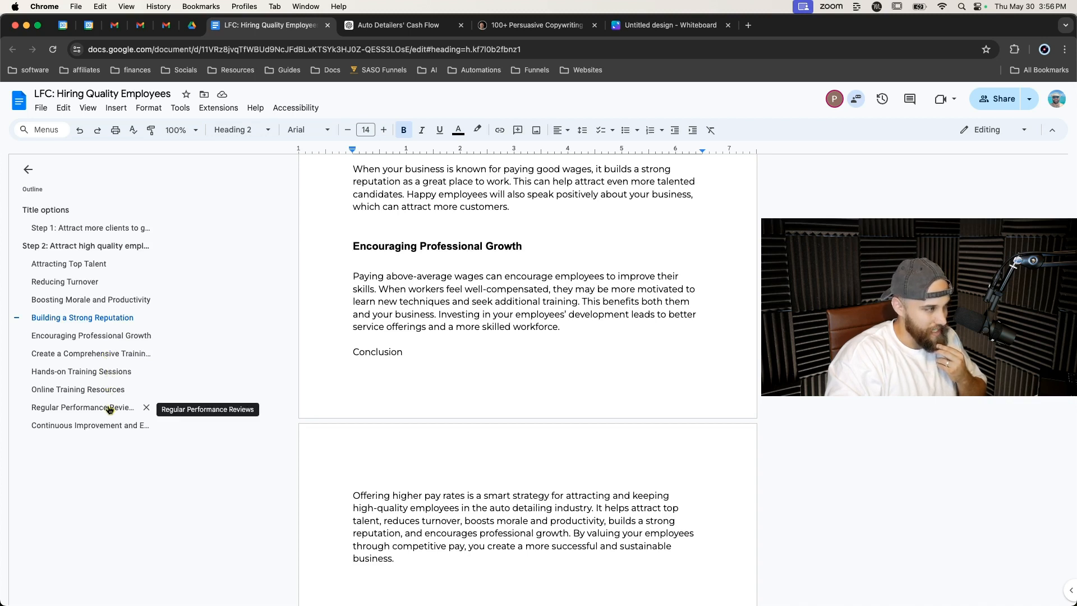
Delete the Encouraging Professional Growth section together with the pay Conclusion heading and paragraph.
left_click(115, 337)
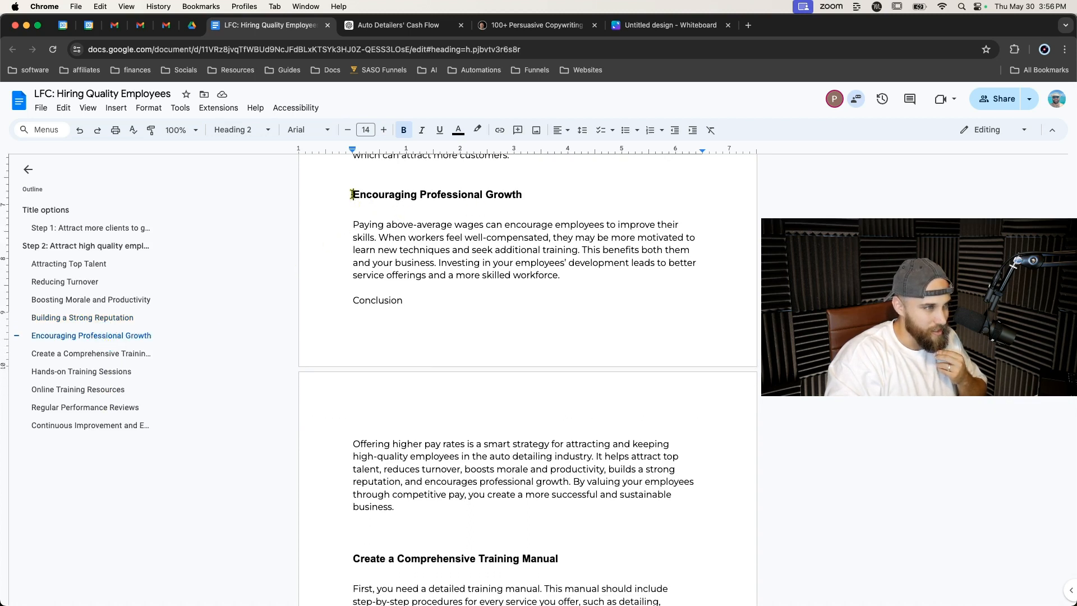
left_click_drag(353, 195, 603, 300)
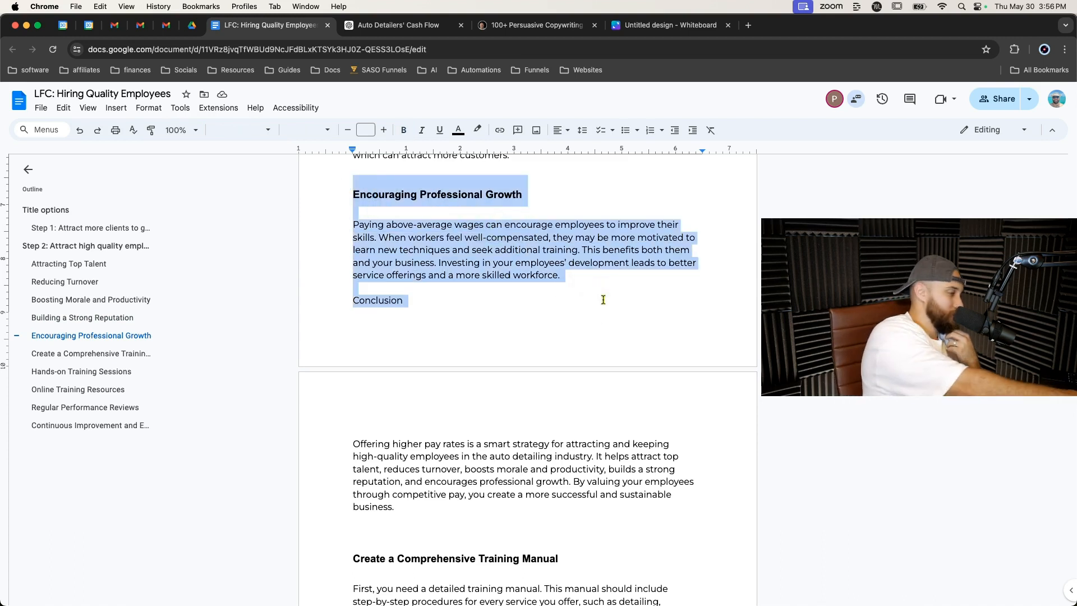
left_click(604, 300)
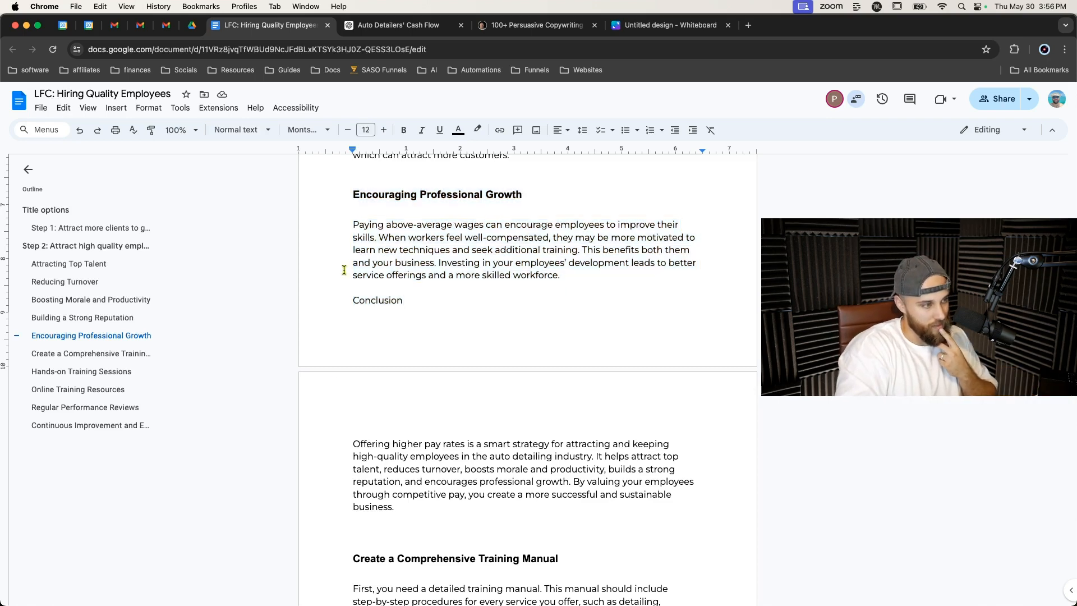
left_click_drag(352, 204, 675, 509)
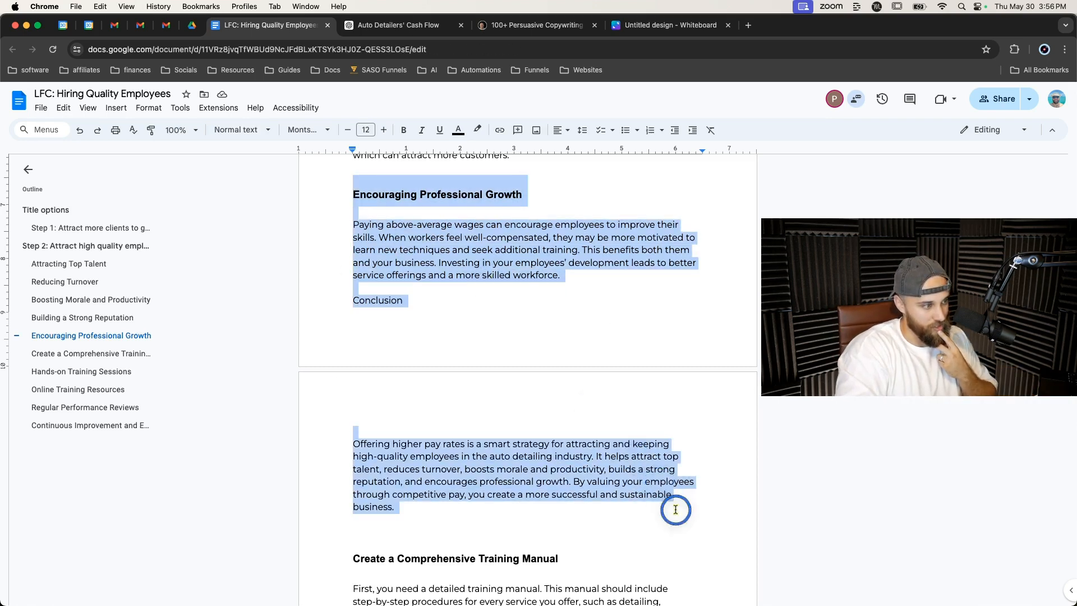
key("BackSpace")
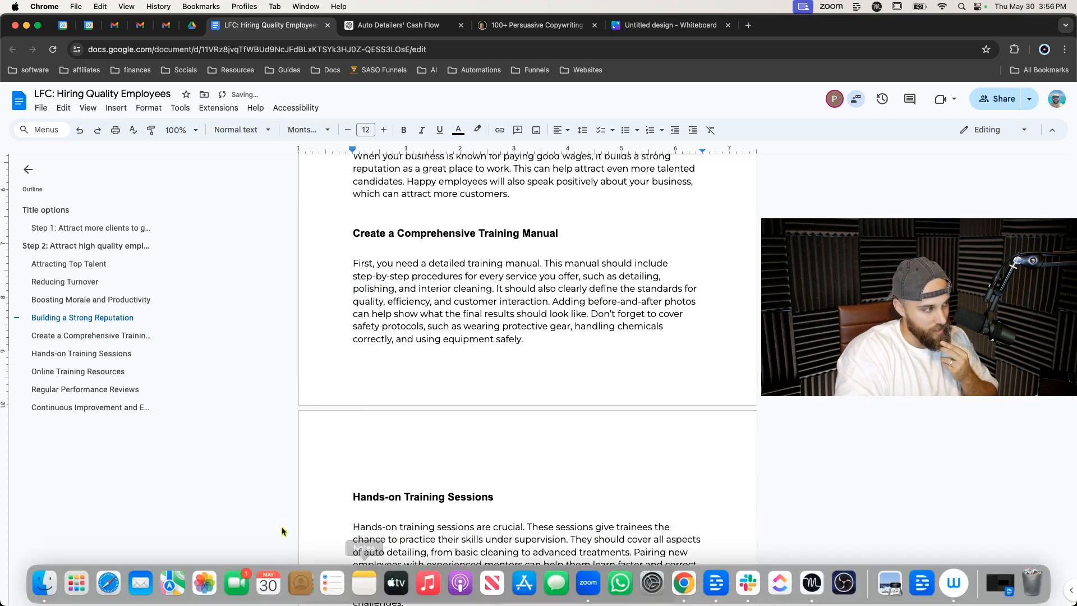
Delete the two paragraphs under the Continuous Improvement and Evaluation heading.
left_click(78, 407)
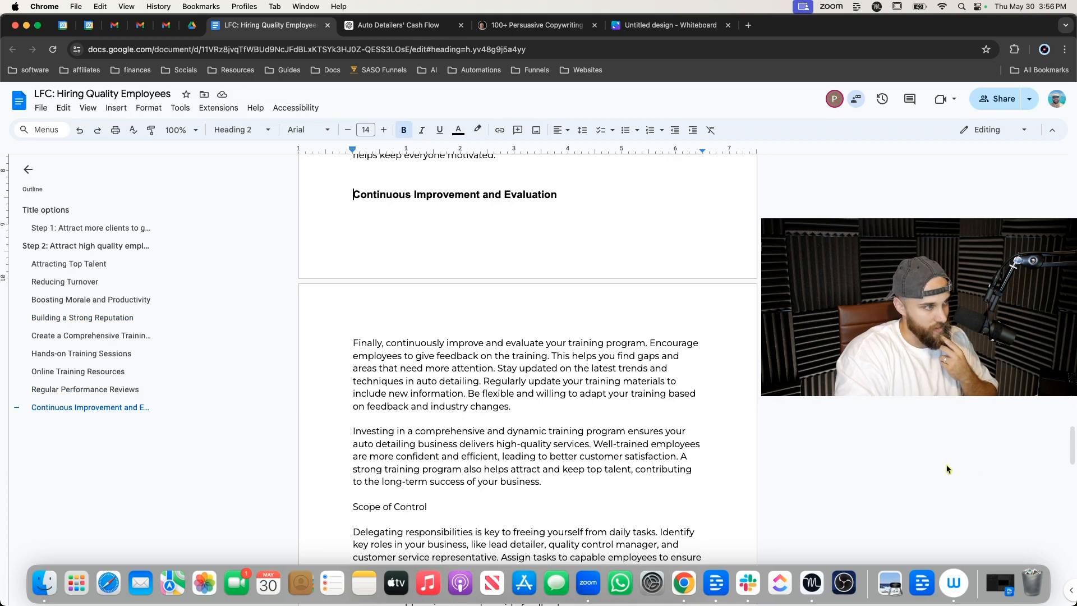
left_click(100, 390)
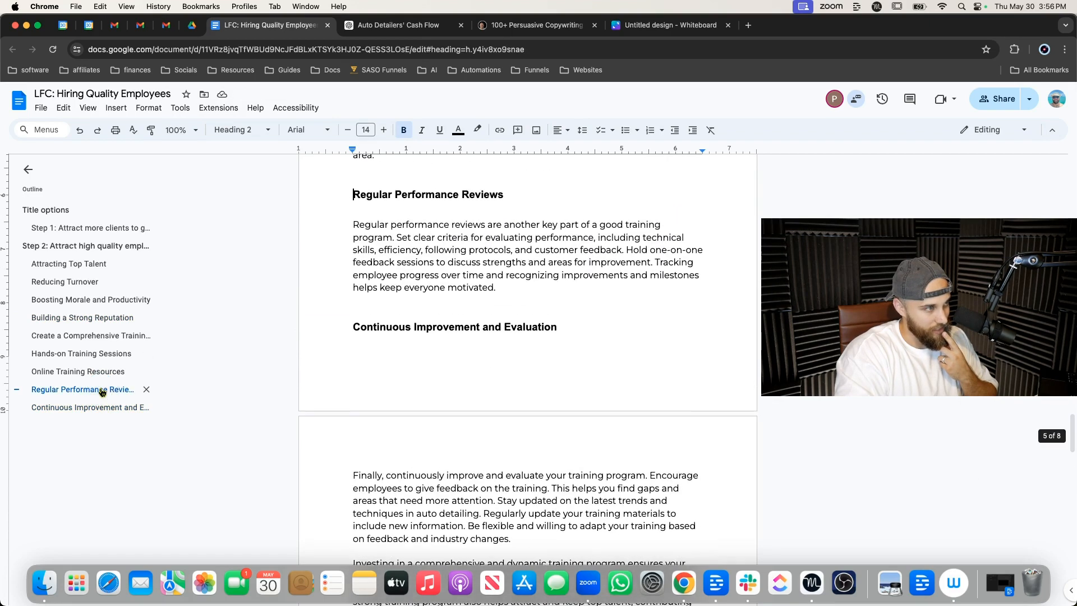
scroll(541, 313, "down", 3)
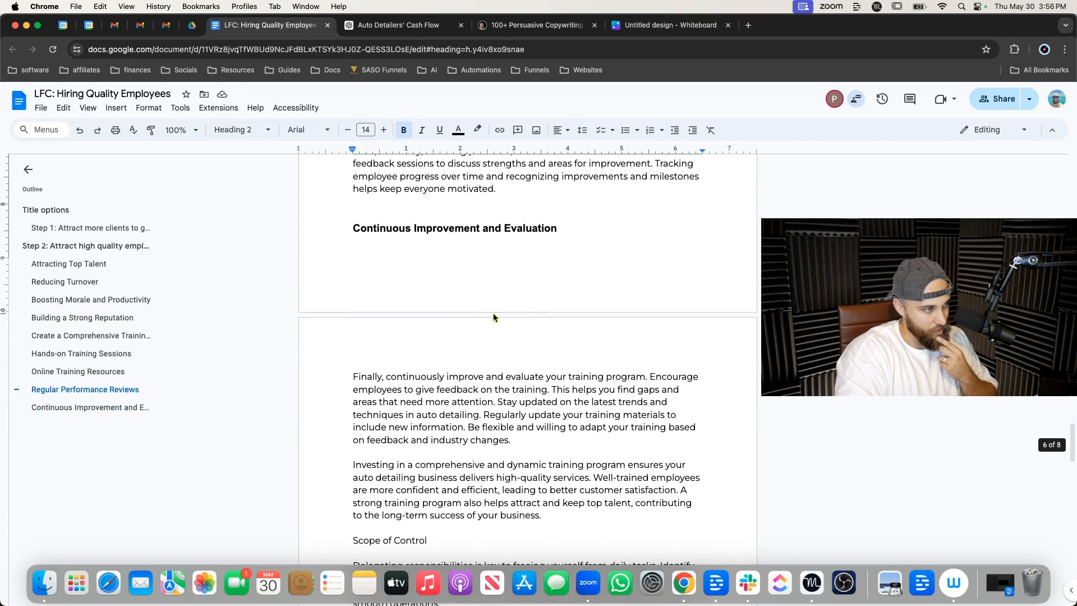
scroll(444, 367, "down", 1)
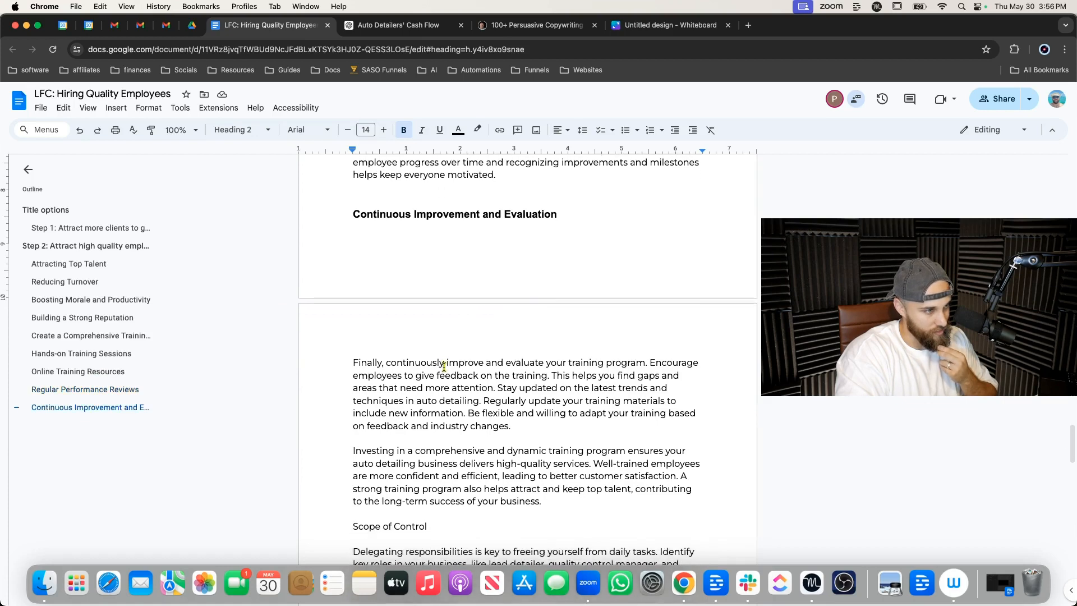
scroll(443, 367, "up", 3)
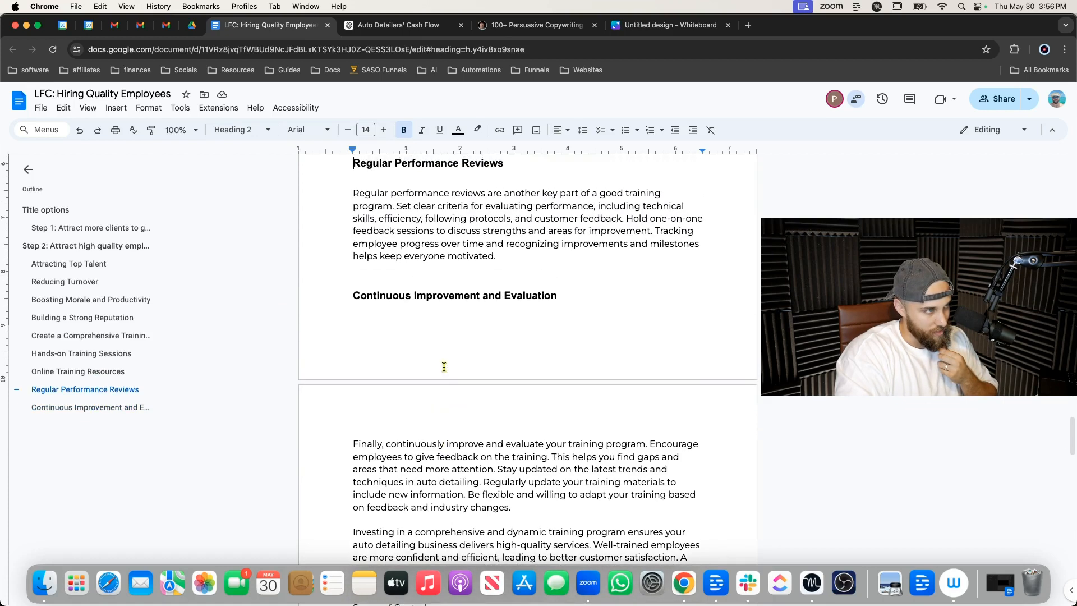
scroll(443, 367, "down", 2)
scroll(444, 367, "down", 3)
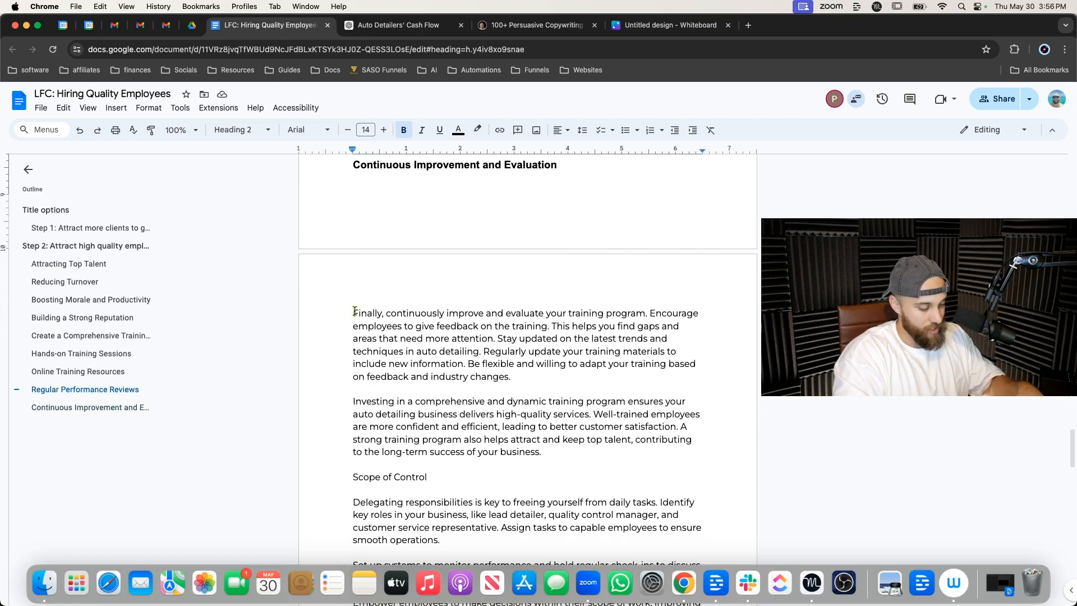
left_click_drag(354, 312, 583, 419)
right_click(585, 423)
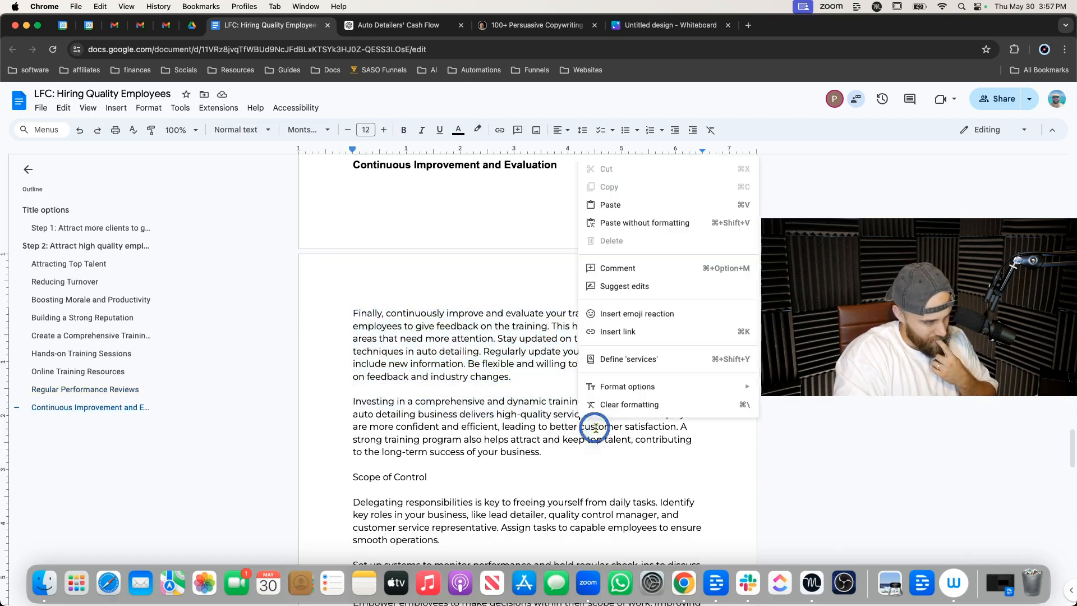
left_click(594, 430)
left_click_drag(551, 455, 323, 314)
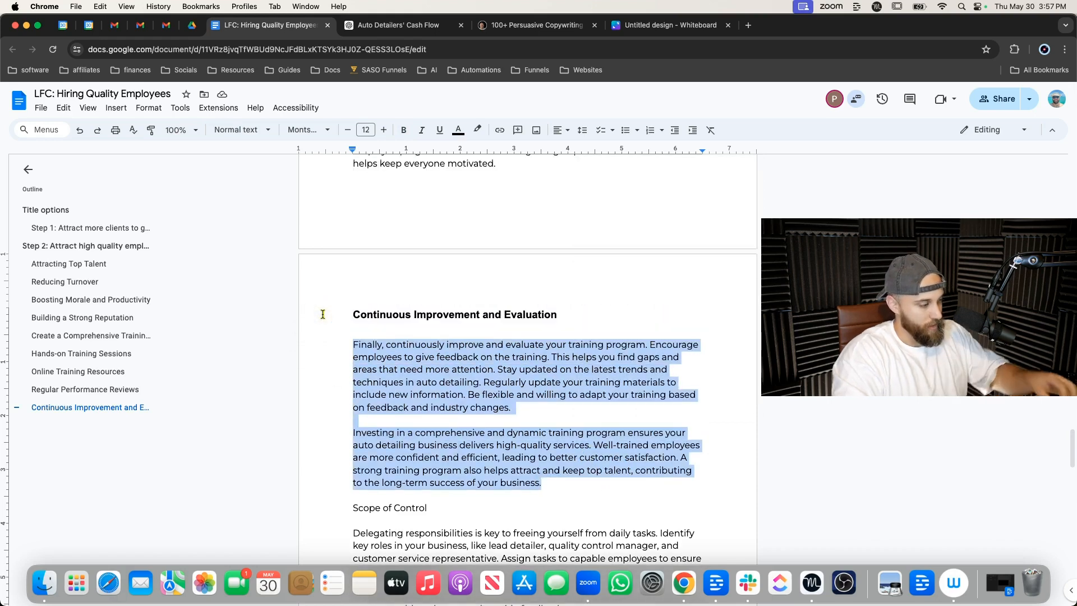
key("BackSpace")
Review the training sections above the Continuous Improvement and Evaluation heading.
scroll(393, 323, "up", 15)
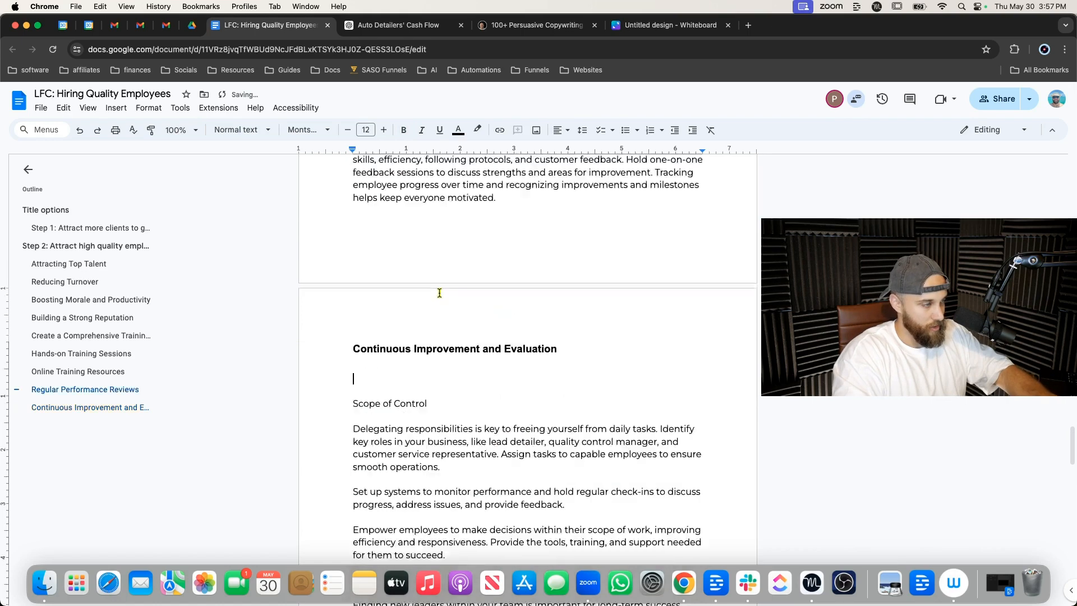
scroll(433, 326, "up", 10)
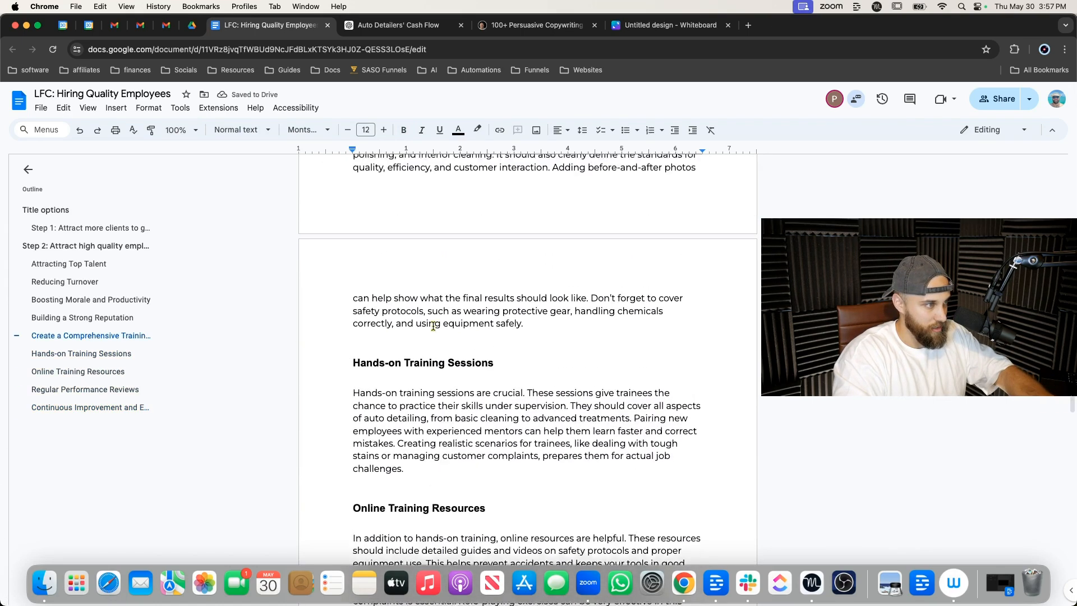
scroll(433, 326, "up", 1)
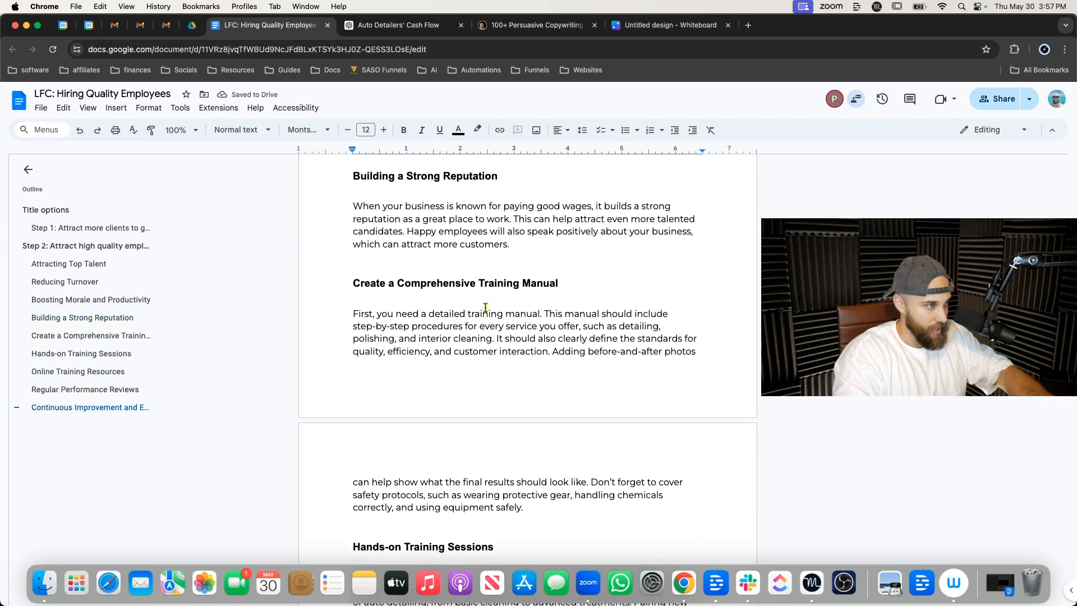
Undo the deletion of the paragraphs under the Continuous Improvement and Evaluation heading.
scroll(446, 340, "down", 6)
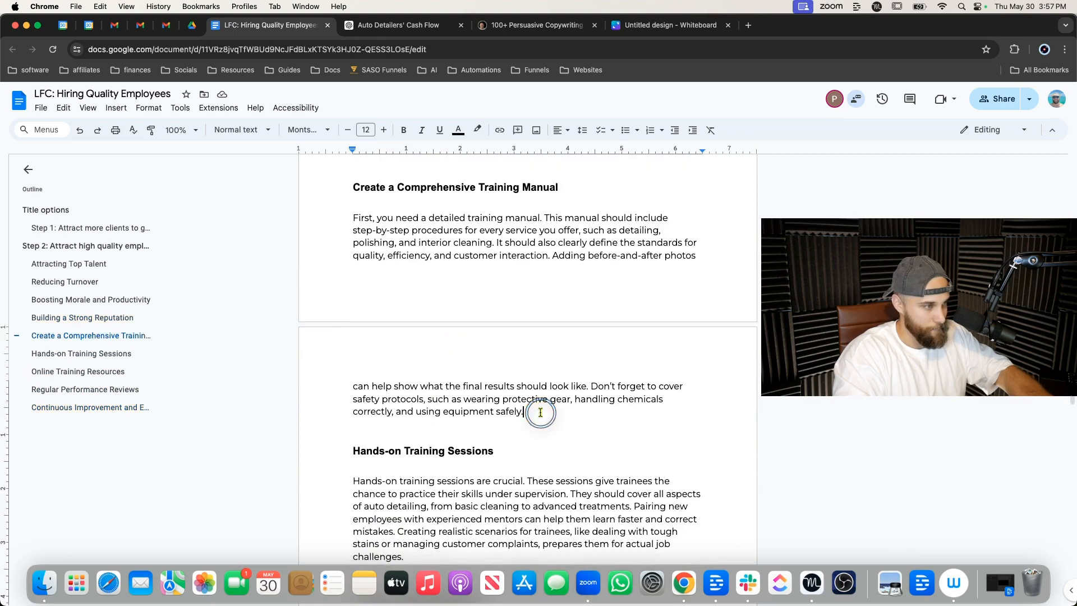
scroll(540, 412, "down", 8)
scroll(540, 412, "up", 3)
scroll(540, 412, "down", 7)
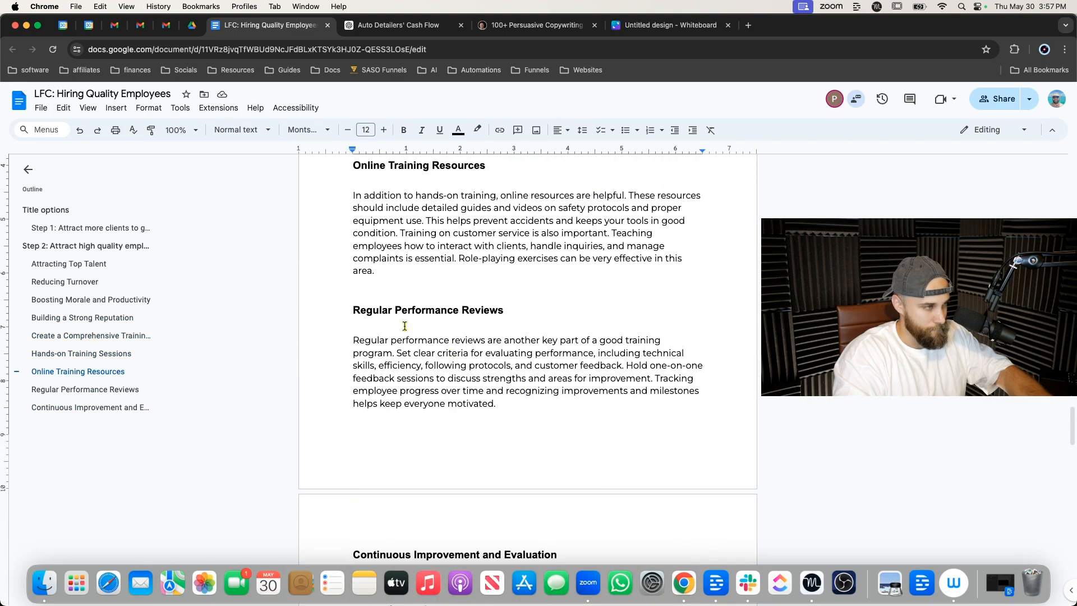
scroll(454, 365, "down", 8)
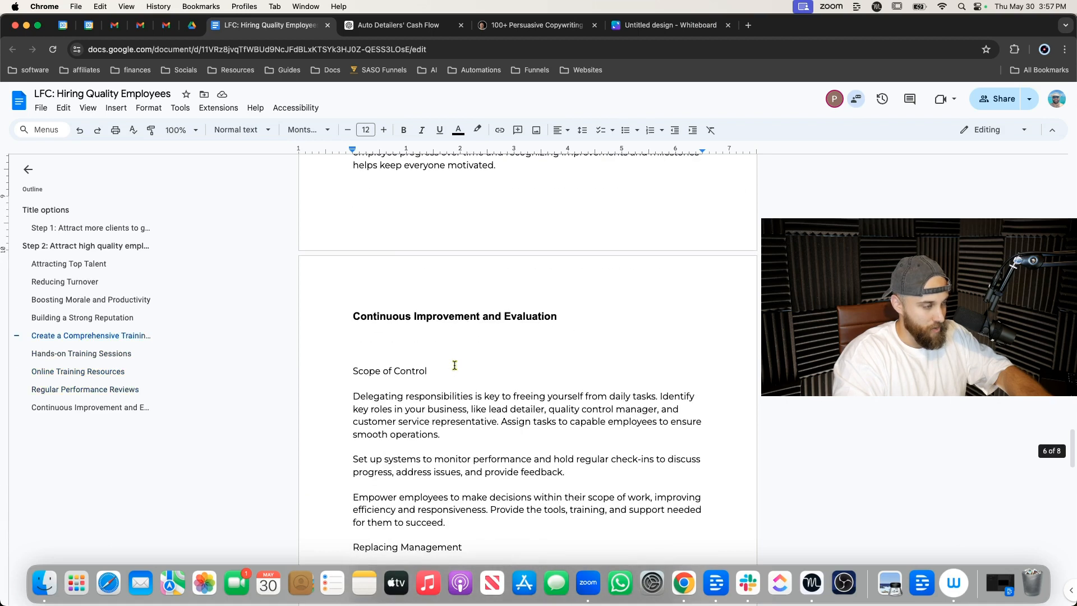
key("ctrl+z")
left_click(447, 413)
scroll(360, 510, "down", 3)
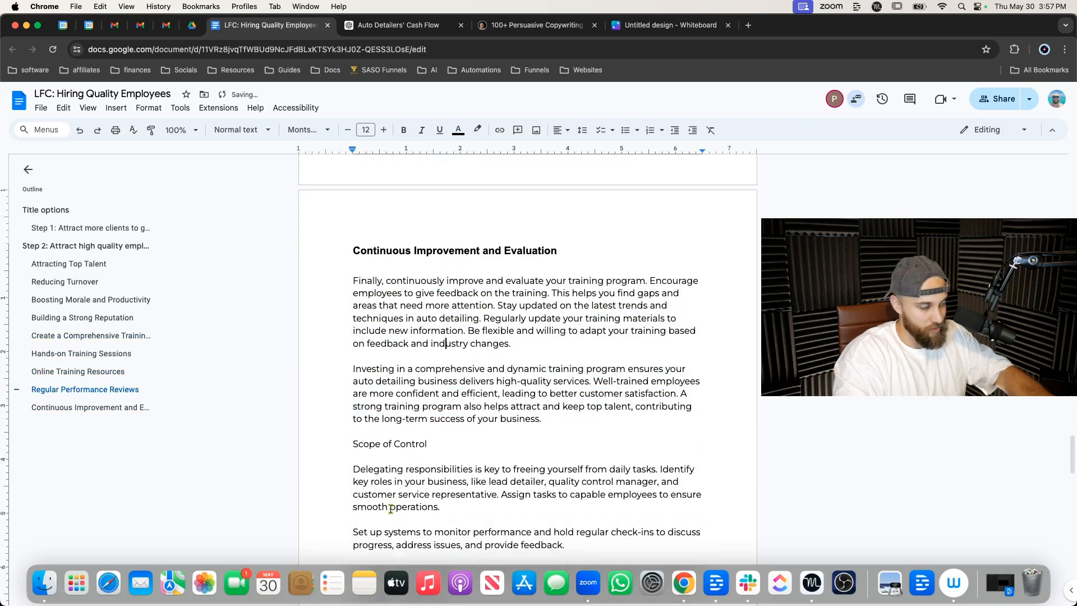
Format the Scope of Control line as a Heading 2.
left_click_drag(354, 436, 399, 447)
scroll(396, 456, "down", 8)
left_click(409, 333)
scroll(326, 296, "up", 8)
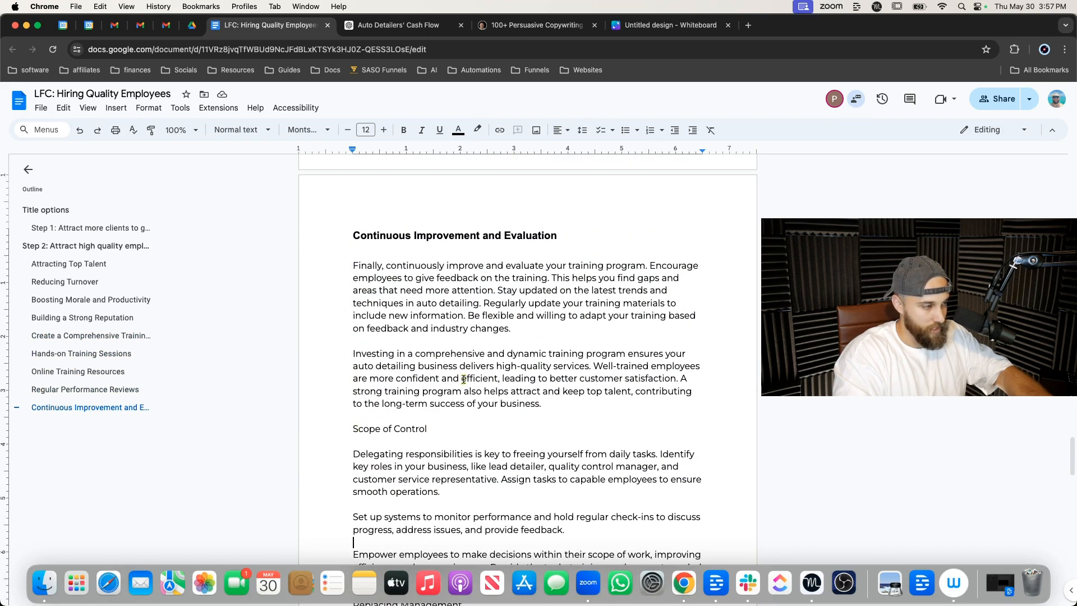
left_click(928, 470)
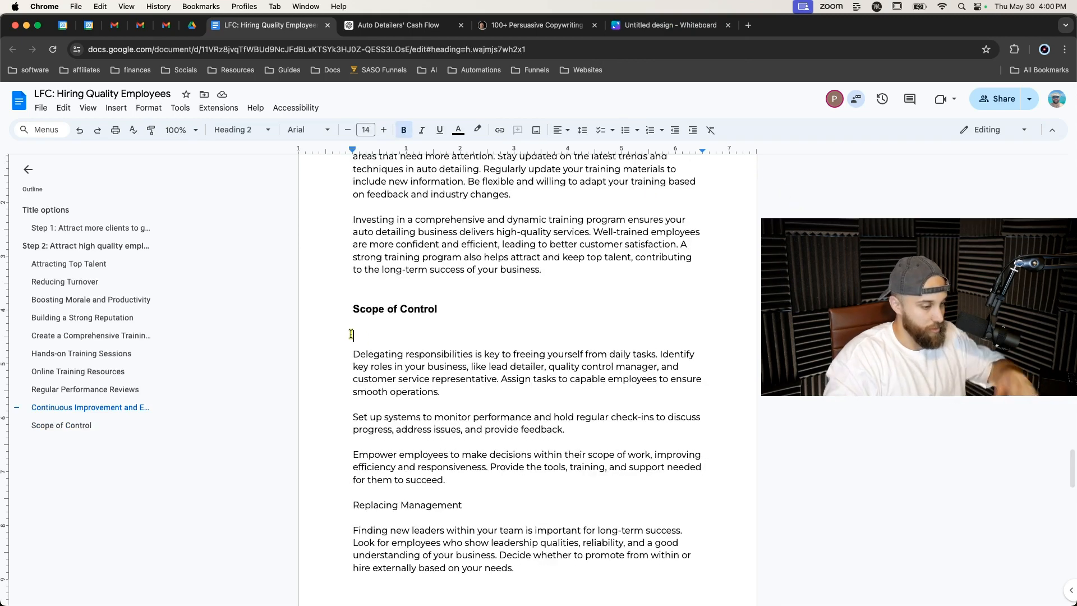
Copy the Step 2 heading and paste it as a new heading above Create a Comprehensive Training Manual.
scroll(365, 315, "up", 5)
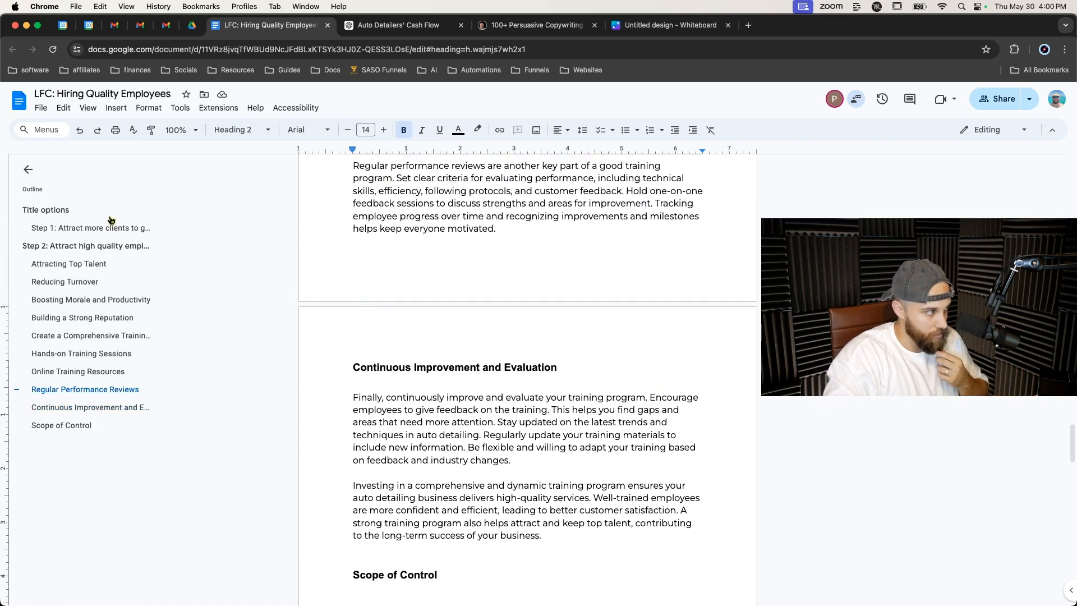
left_click(106, 245)
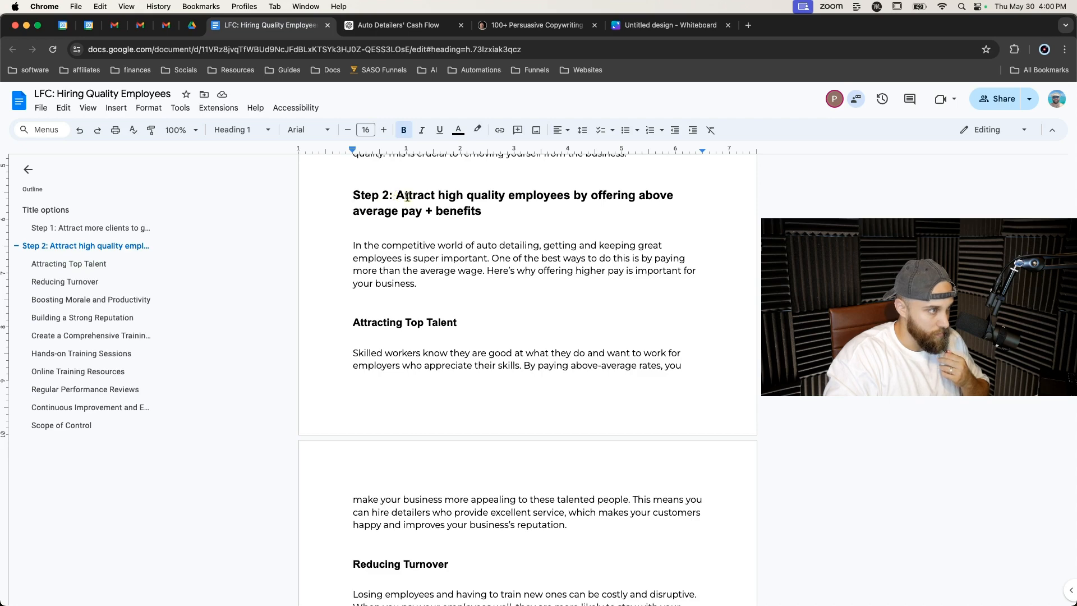
triple_click(428, 197)
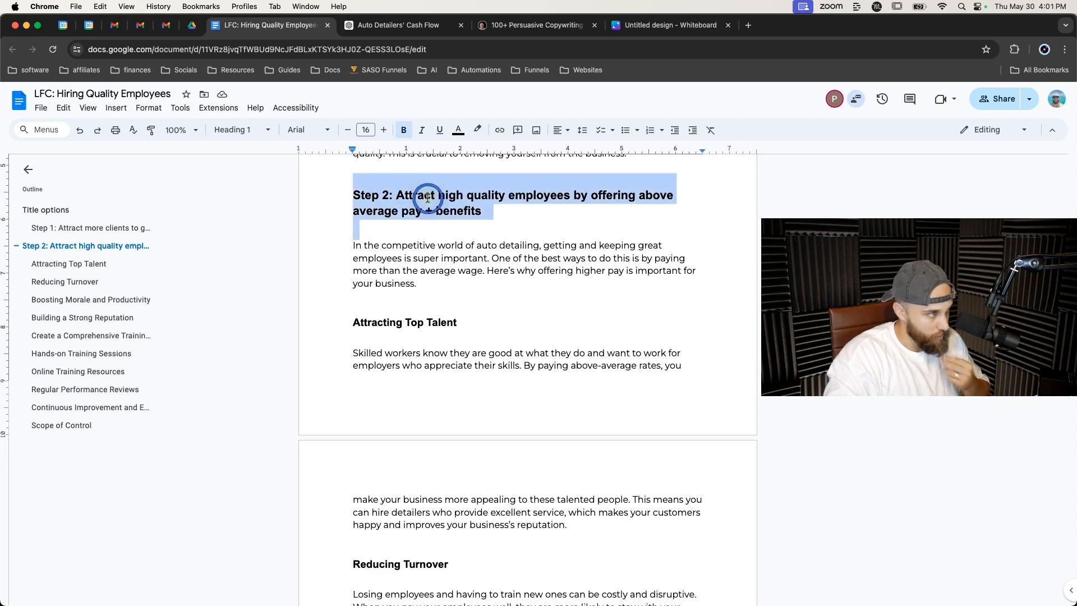
scroll(418, 288, "down", 15)
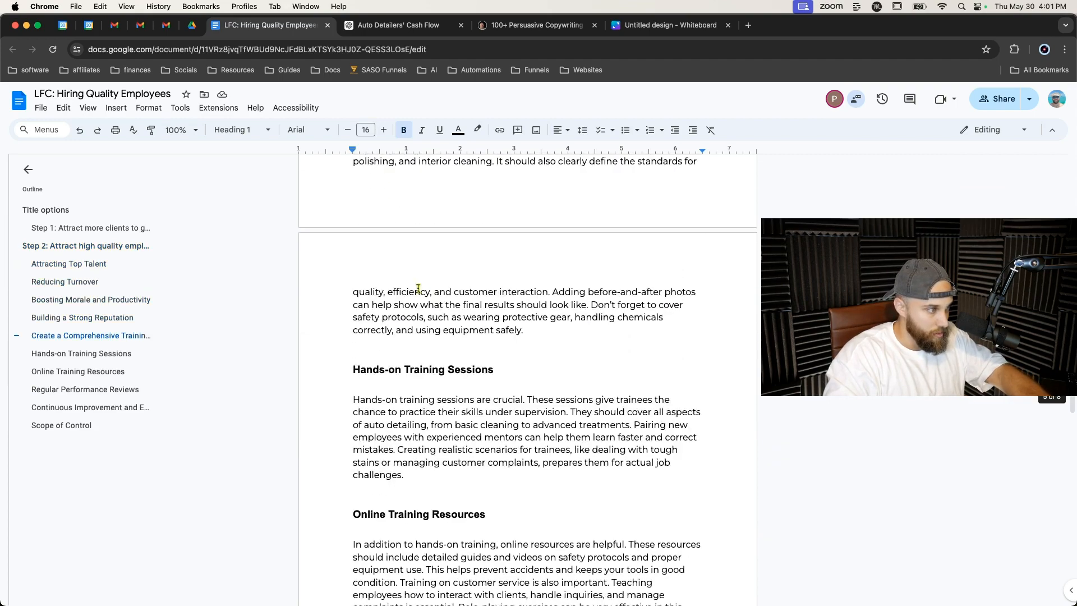
scroll(418, 288, "down", 2)
scroll(418, 288, "up", 6)
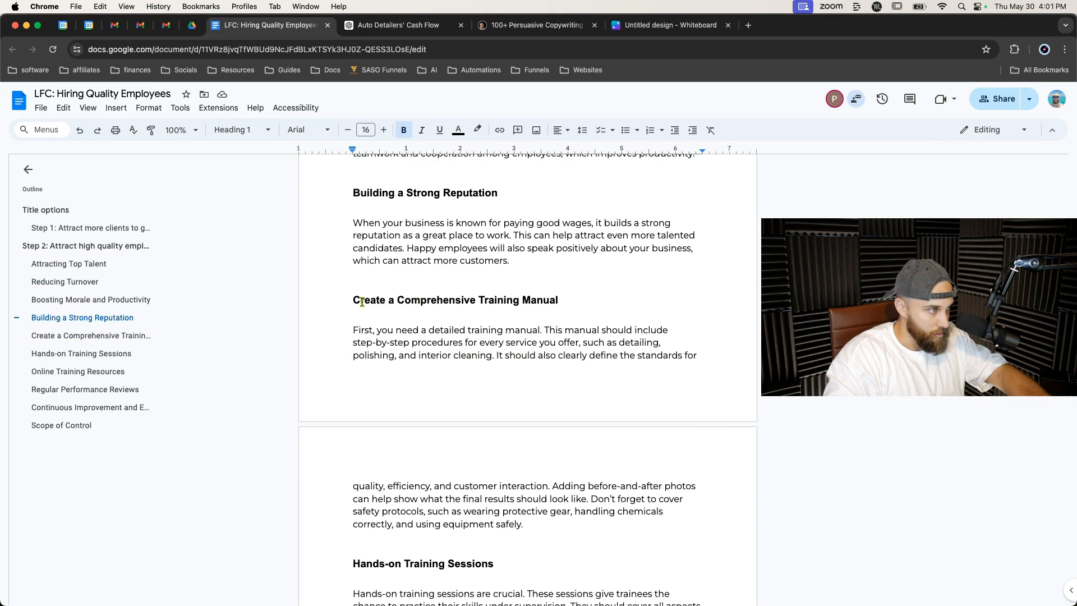
left_click(354, 300)
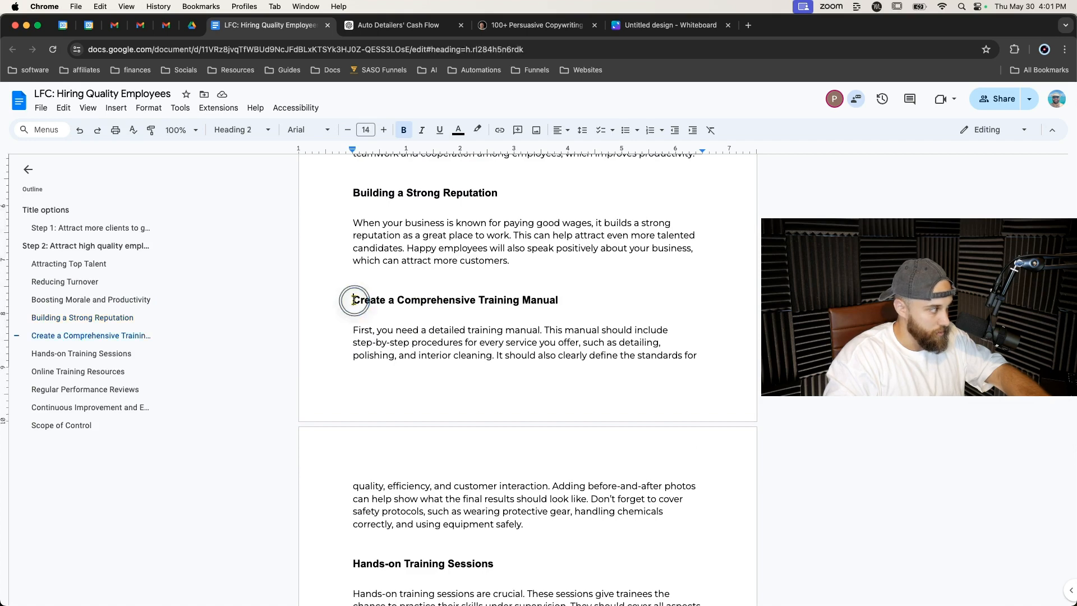
key("Return")
key("Up")
key("super+v")
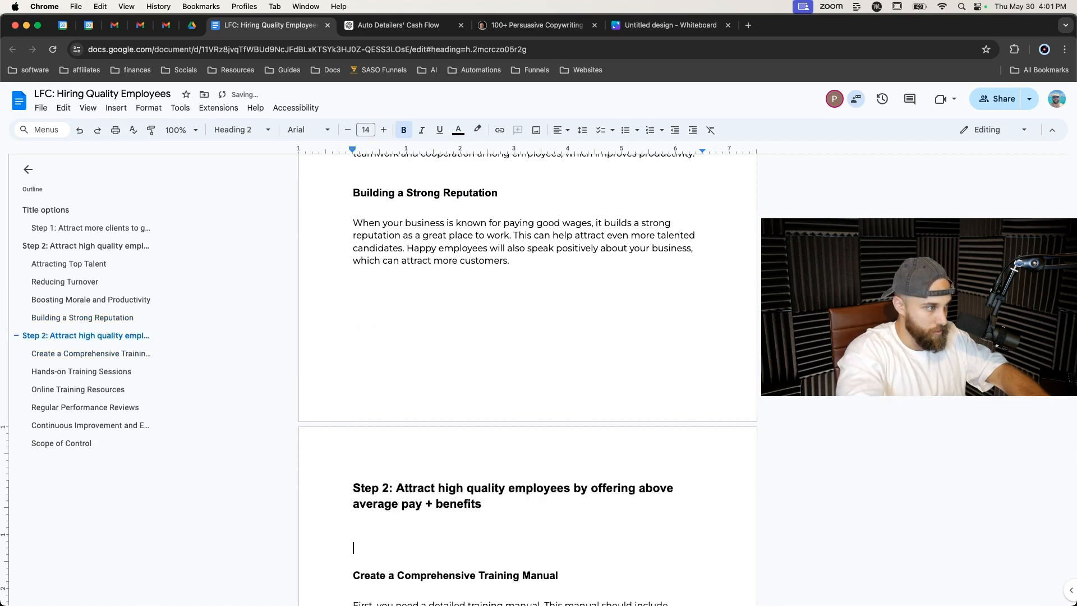
Try to remove the empty line above the pasted heading.
left_click(368, 315)
left_click(368, 292)
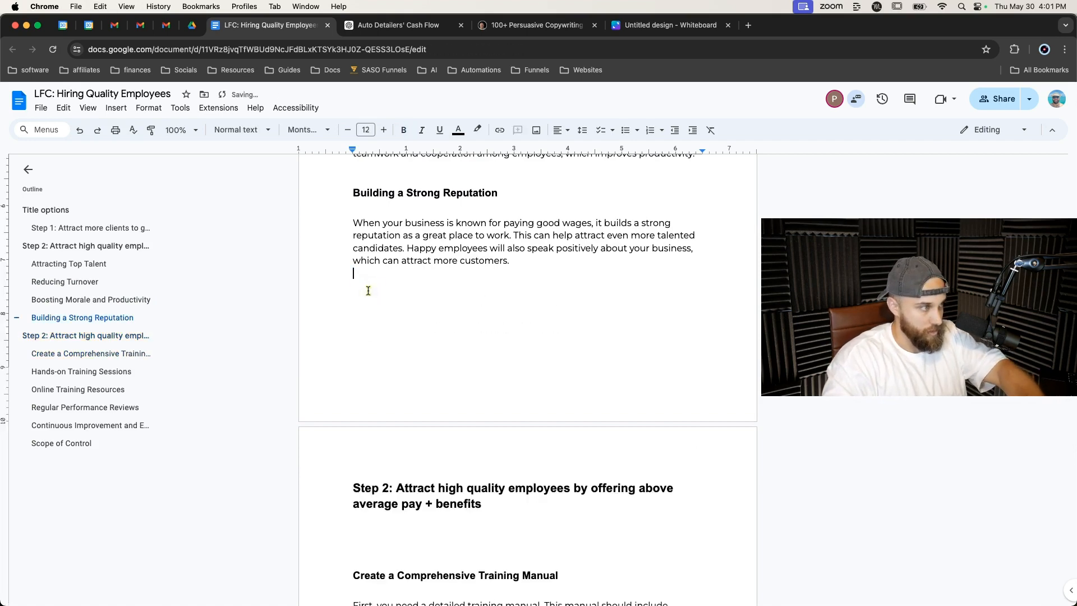
key("BackSpace")
key("Delete")
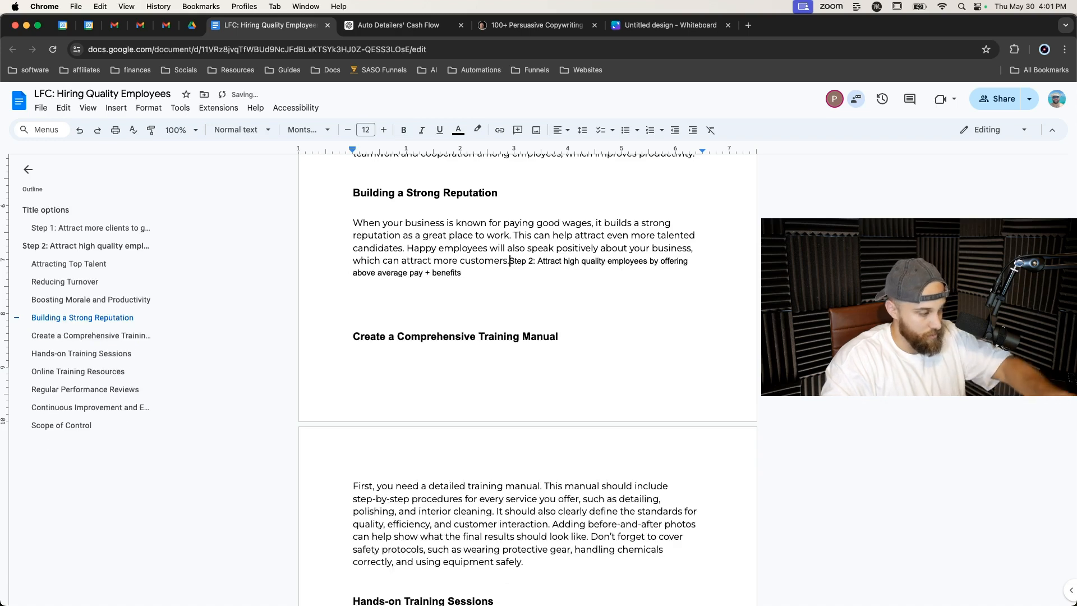
key("super+z")
Renumber the pasted heading to Step 3.
left_click(391, 487)
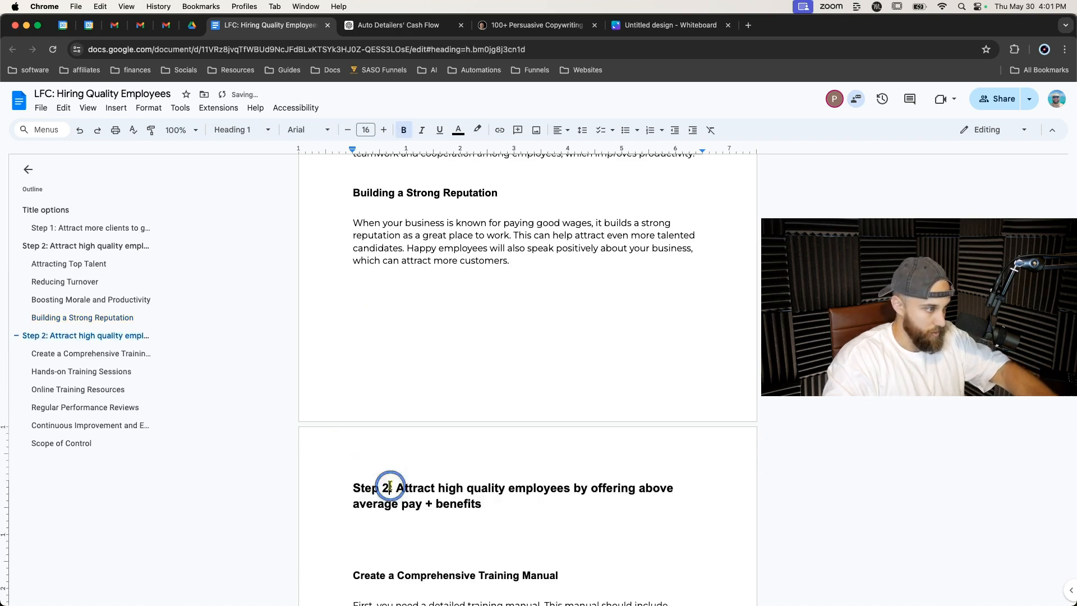
key("BackSpace")
type("3")
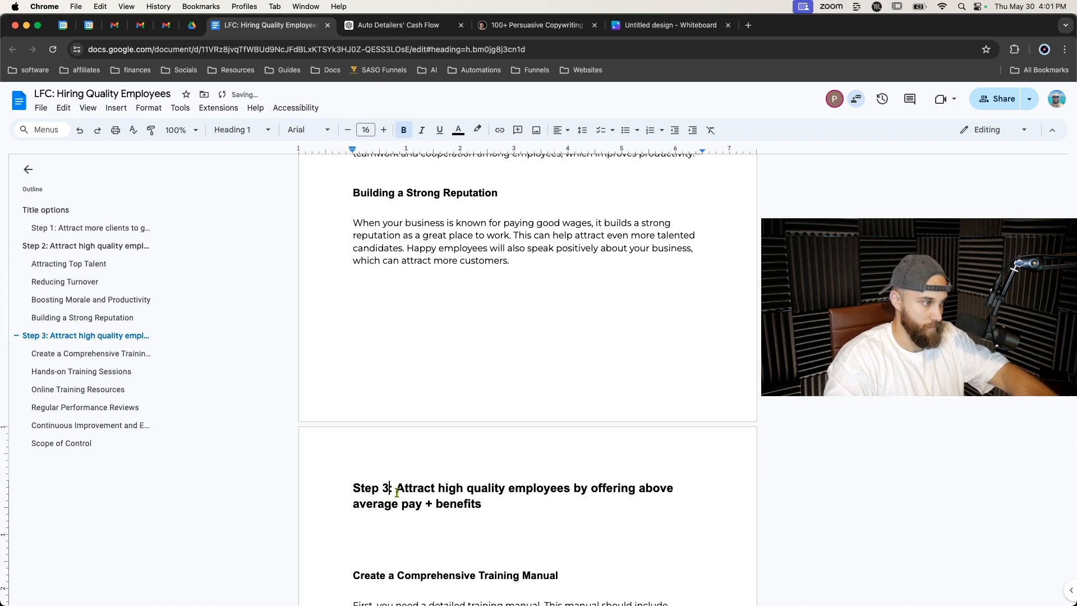
Replace the Step 3 title with Build + improve a top-notch training program to ensure quality at every turn.
left_click_drag(397, 488, 485, 503)
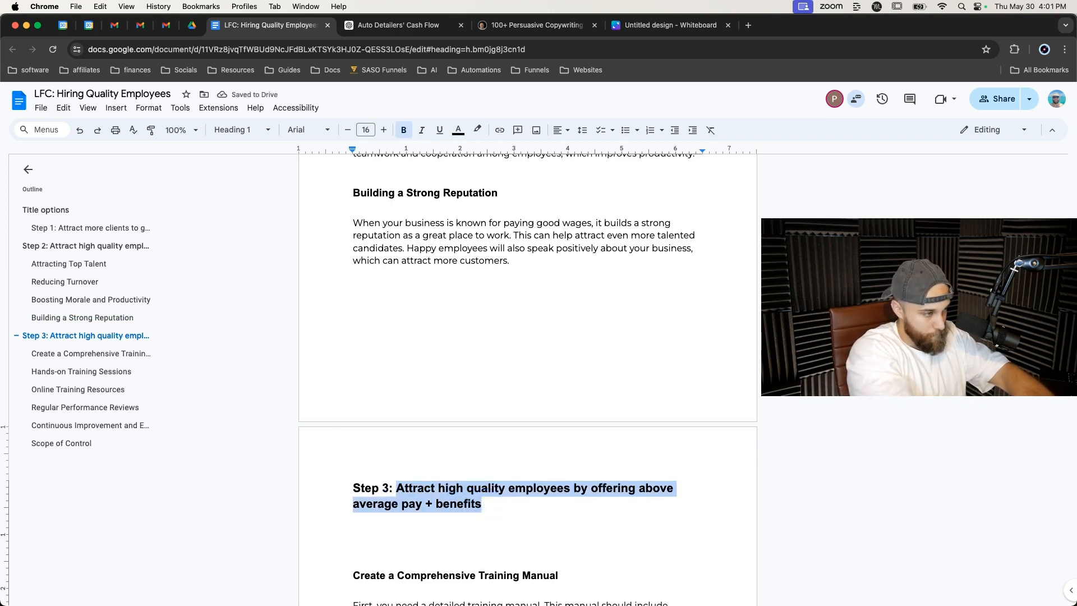
type("Buil")
type("d + O,[")
type("Impr")
type("ove")
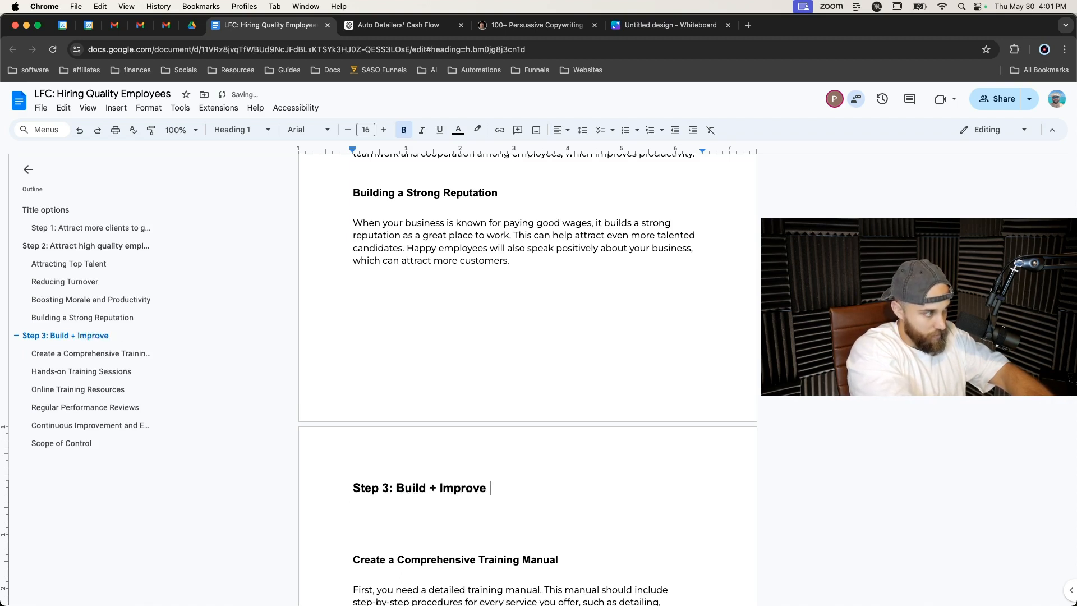
key("BackSpace")
key("BackSpace")
key("BackSpace")
key("BackSpace")
key("BackSpace")
key("BackSpace")
key("BackSpace")
type("improve a top -n")
key("BackSpace")
type("notch training pro")
type("to ")
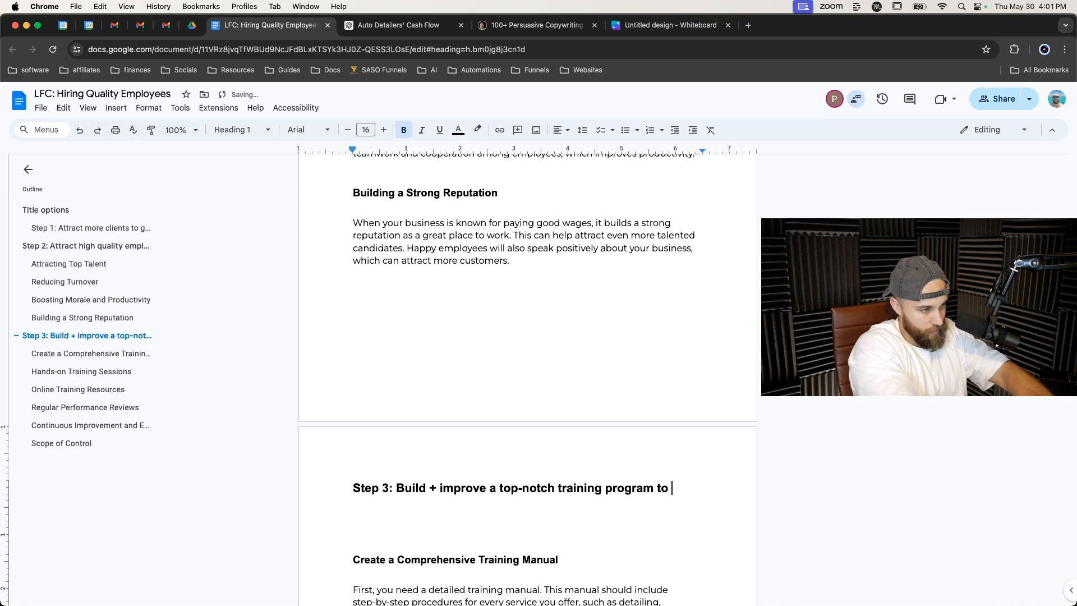
type("ensure consit")
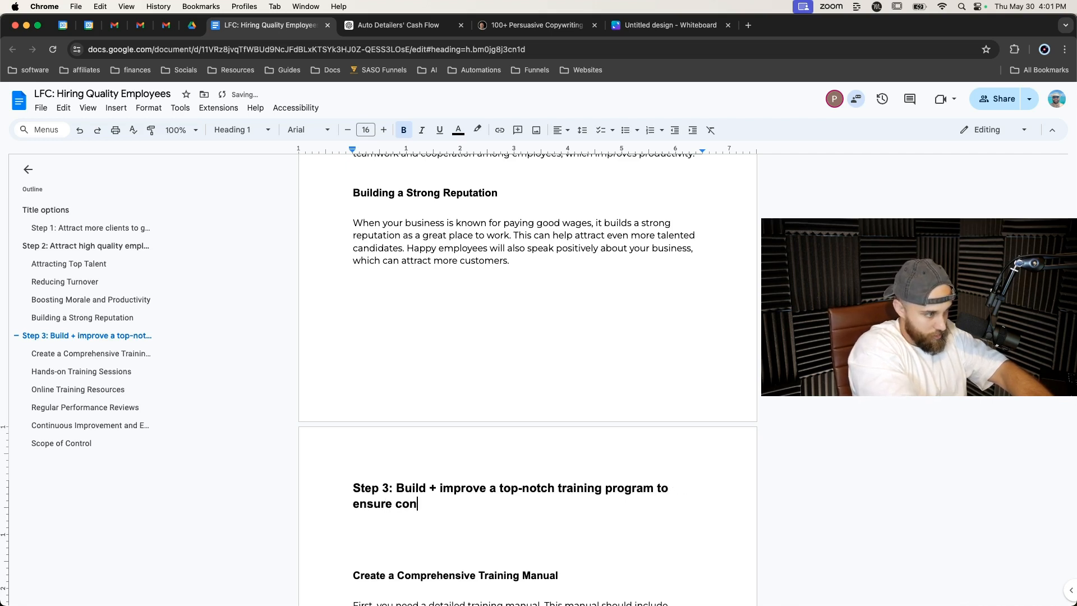
key("BackSpace")
key("BackSpace")
key("BackSpace")
key("BackSpace")
key("BackSpace")
type("quality ")
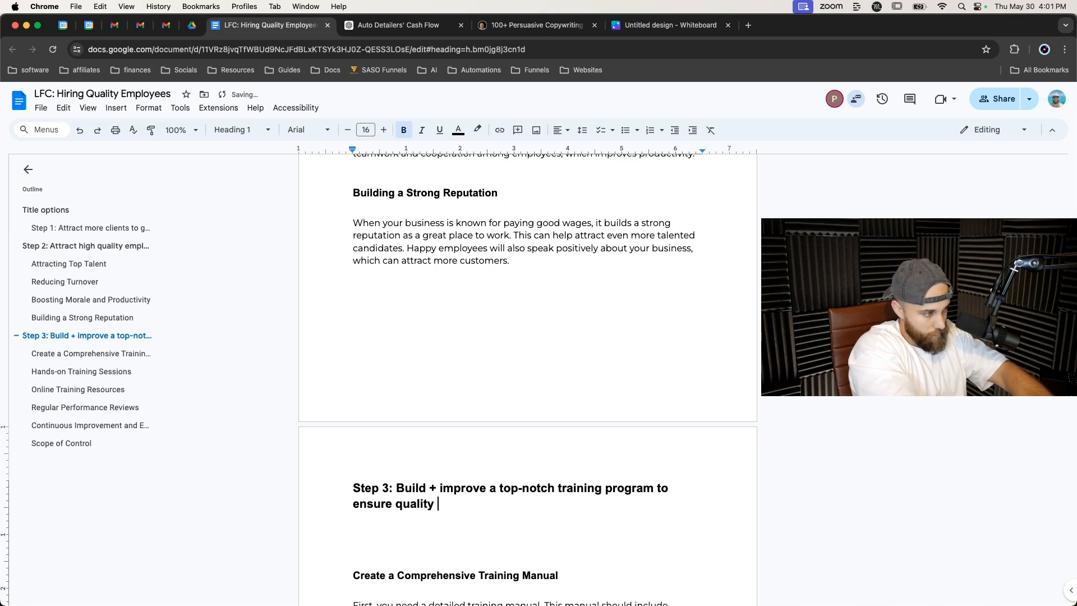
type("at every turn")
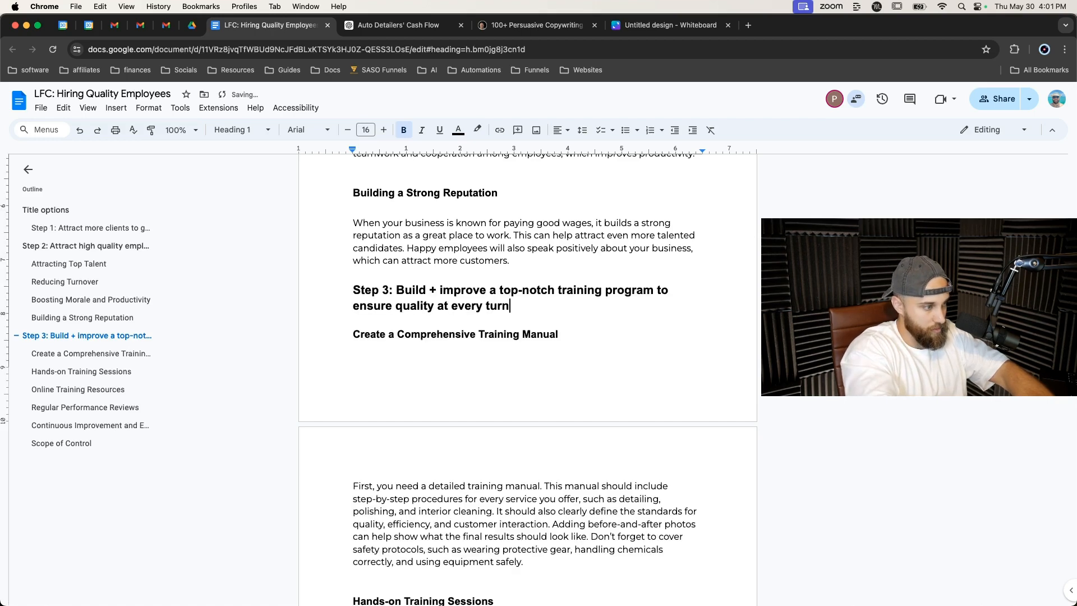
Change the Scope of Control heading to Heading 1 style.
scroll(483, 488, "up", 1)
scroll(479, 477, "up", 1)
scroll(478, 469, "down", 4)
scroll(479, 469, "down", 15)
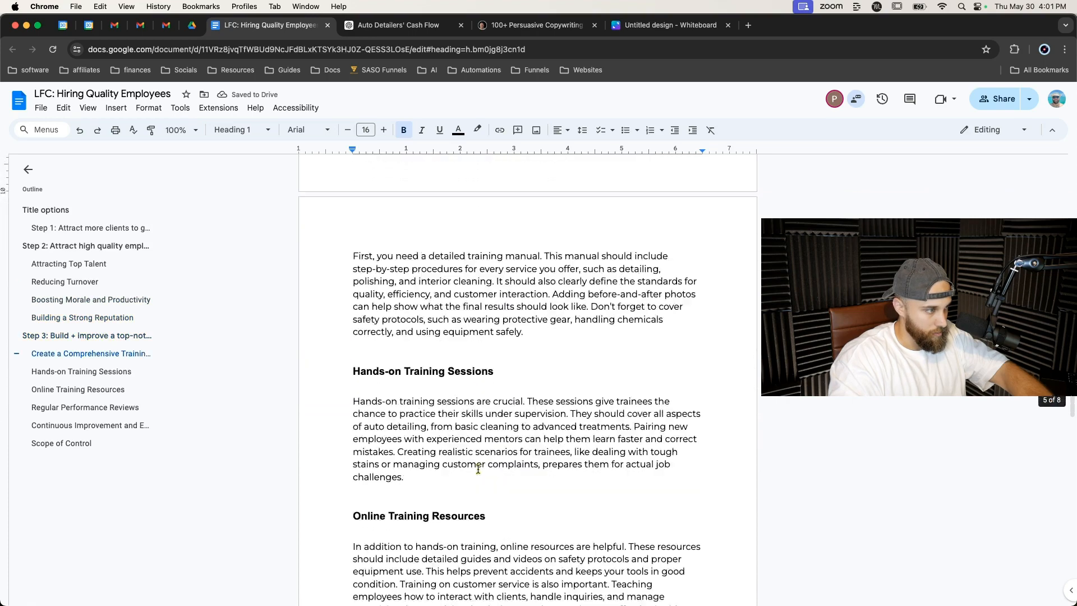
left_click(90, 444)
scroll(376, 304, "up", 5)
triple_click(362, 288)
left_click(252, 129)
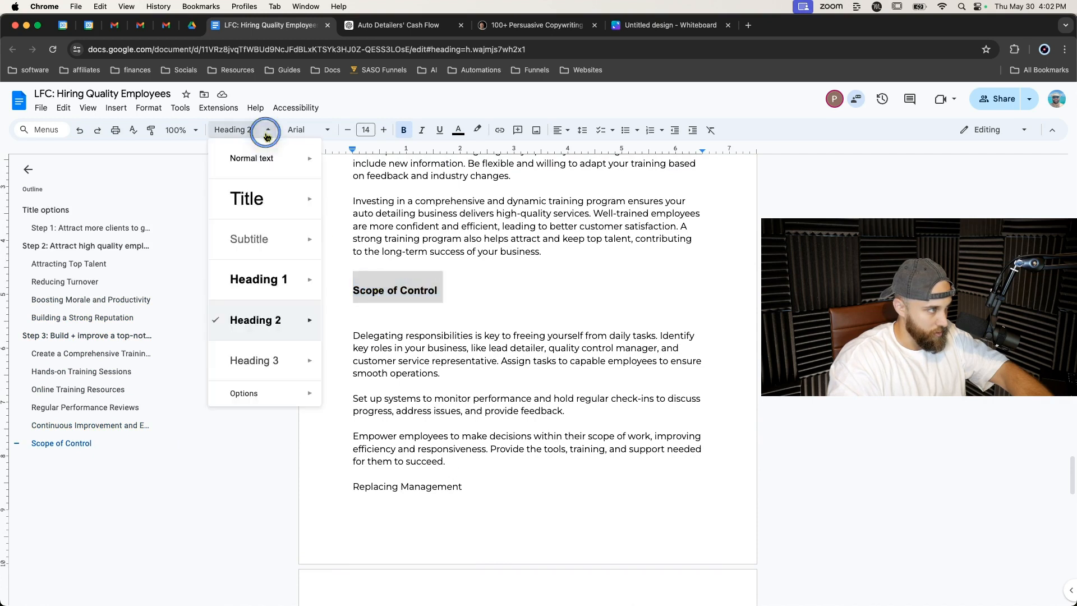
left_click(269, 279)
left_click(363, 297)
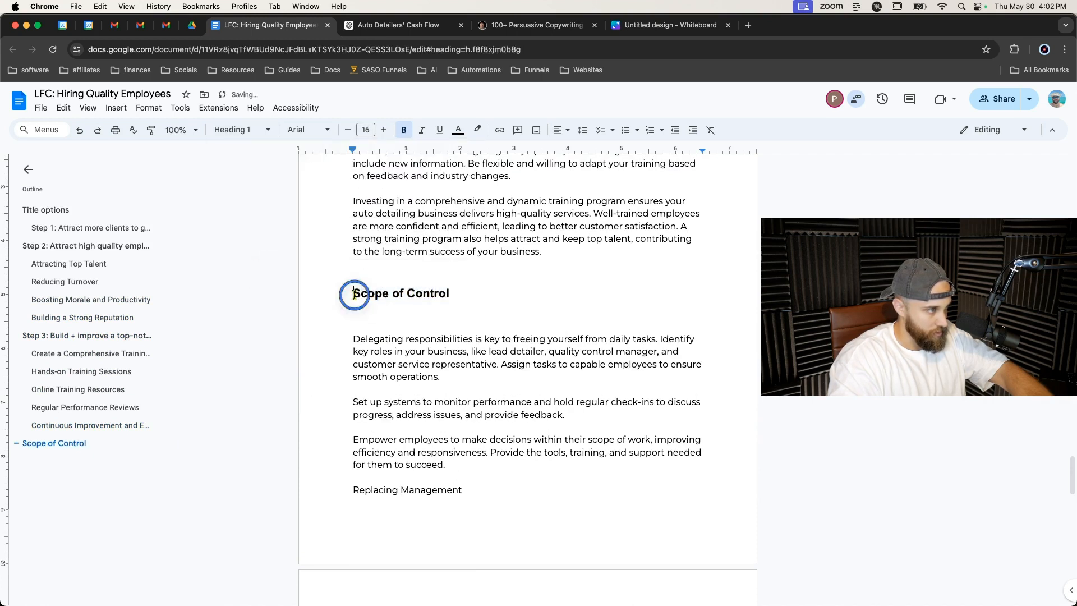
Prefix the Scope of Control heading with Step 4:.
type("Step 4: ")
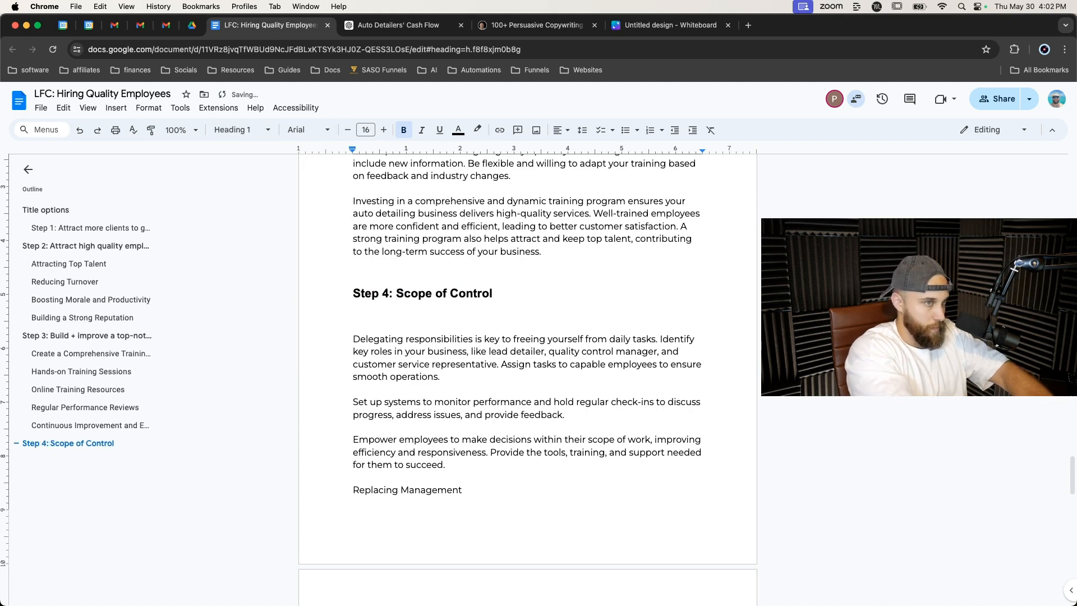
type("Imp")
key("BackSpace")
key("BackSpace")
key("BackSpace")
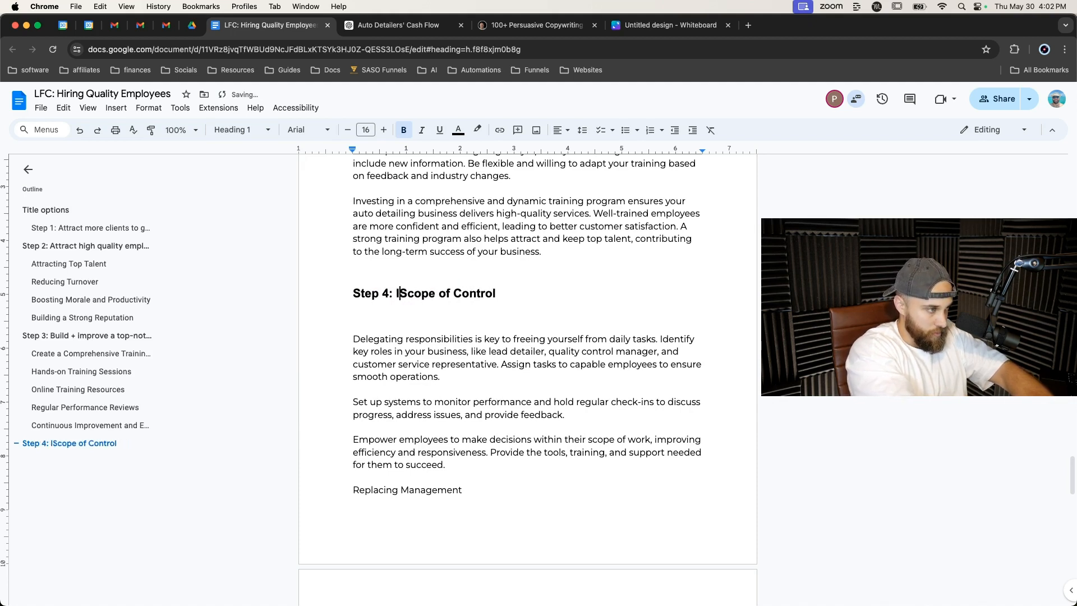
Replace Scope of Control with Structure your staff so they don't need you to manage them, removing the blank line beneath.
type("Structure your")
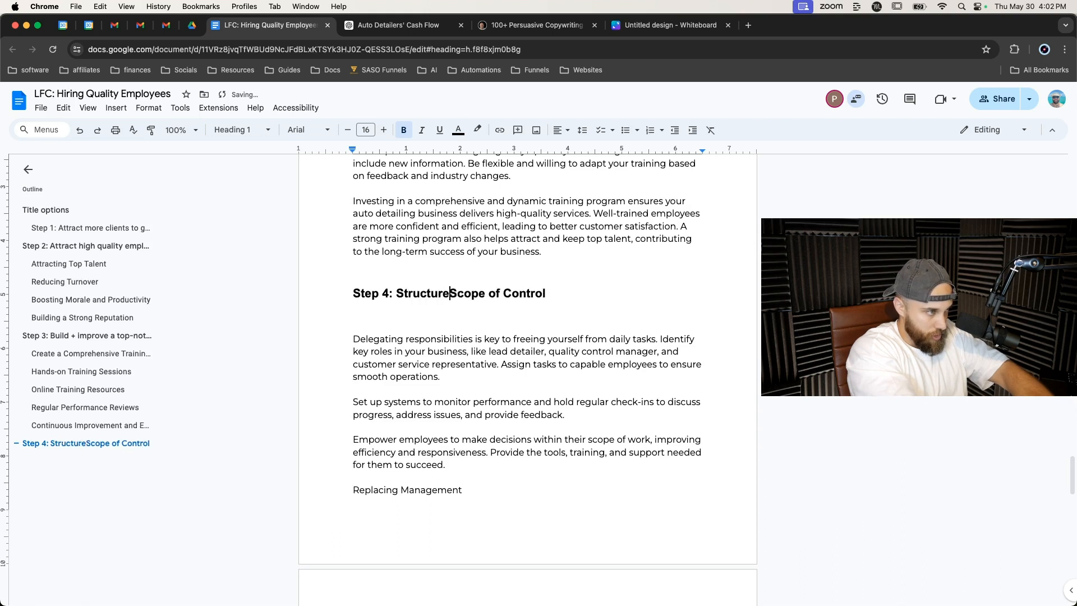
type(" staf")
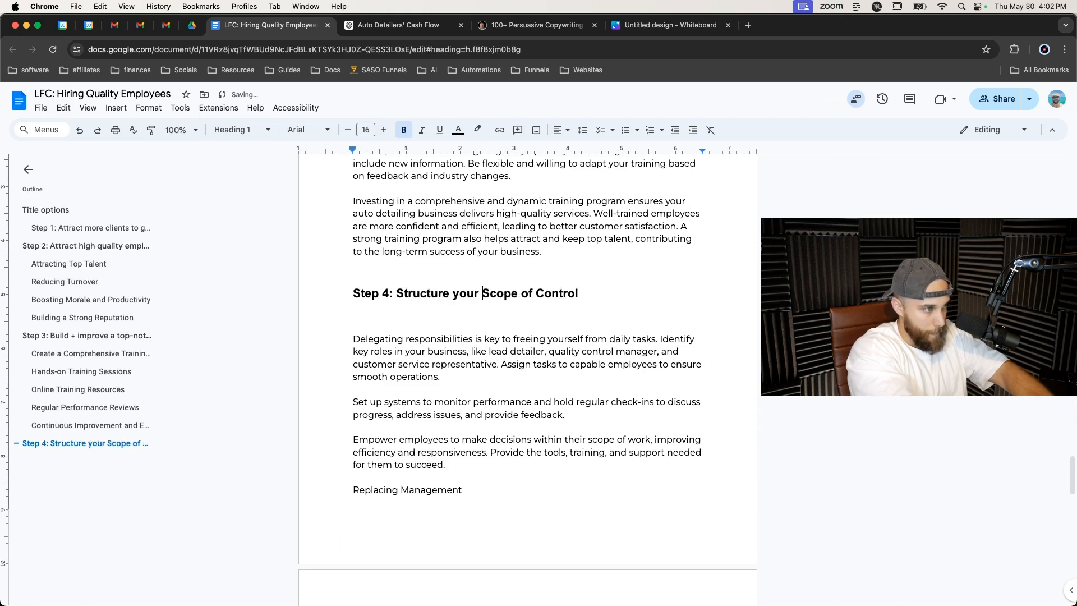
type("f so they se")
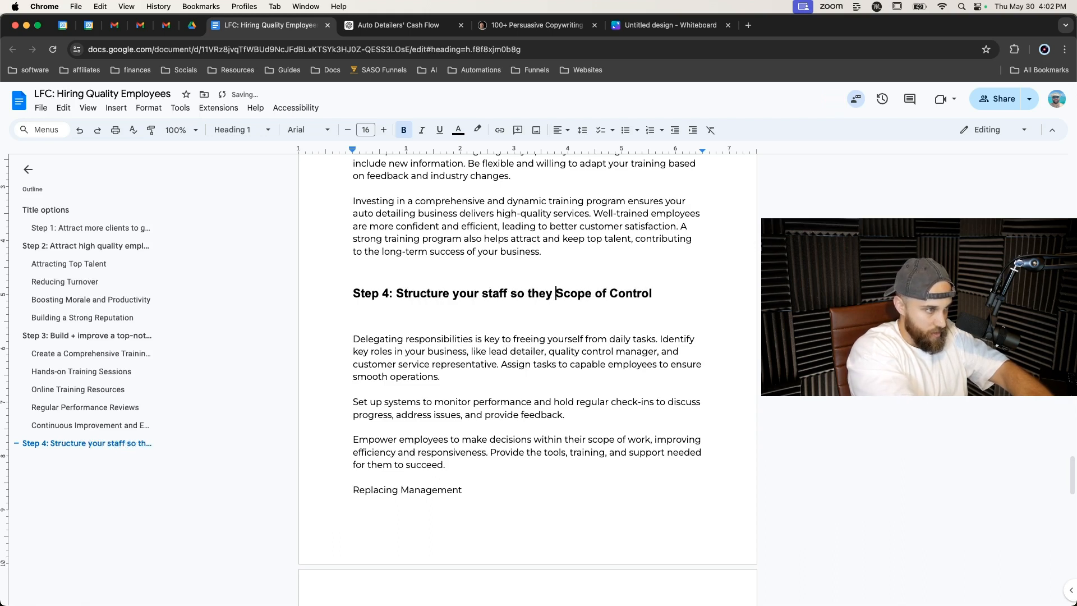
type("lf")
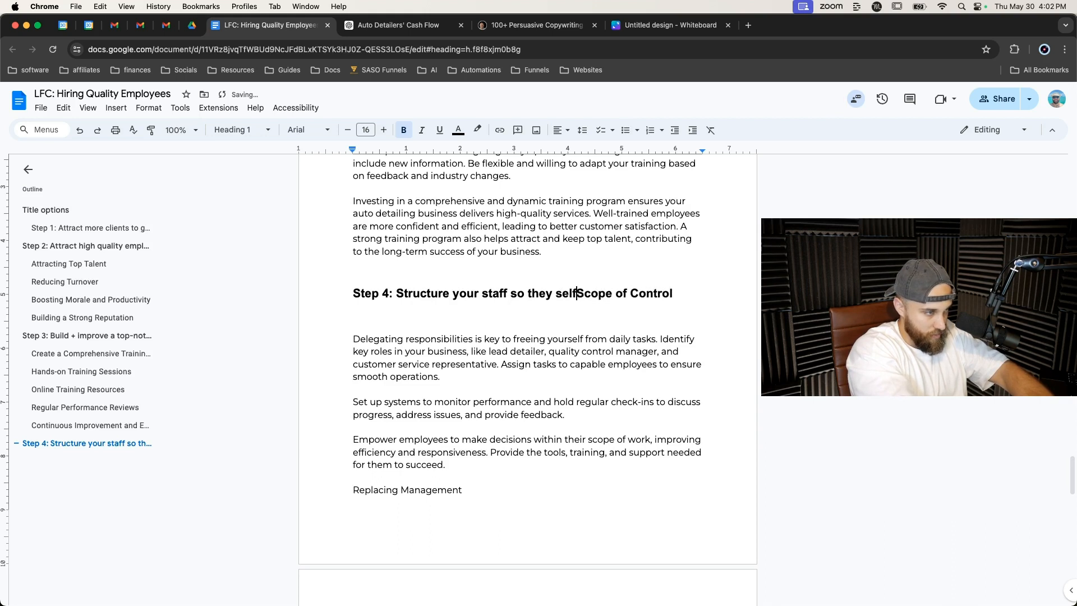
type("-")
key("BackSpace")
key("BackSpace")
key("BackSpace")
key("BackSpace")
key("BackSpace")
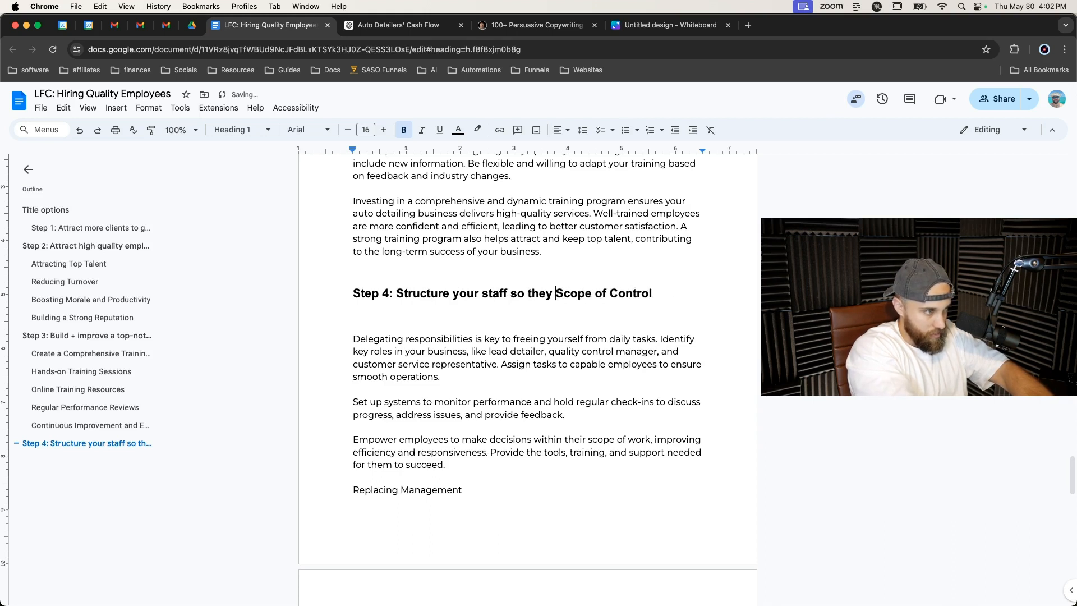
type("don't need t")
key("BackSpace")
type("you to manage them")
key("Delete")
key("Delete")
key("Delete")
key("Delete")
key("Delete")
key("Delete")
key("Delete")
key("Delete")
key("Delete")
key("Delete")
key("Delete")
key("Delete")
key("Delete")
key("Delete")
key("Delete")
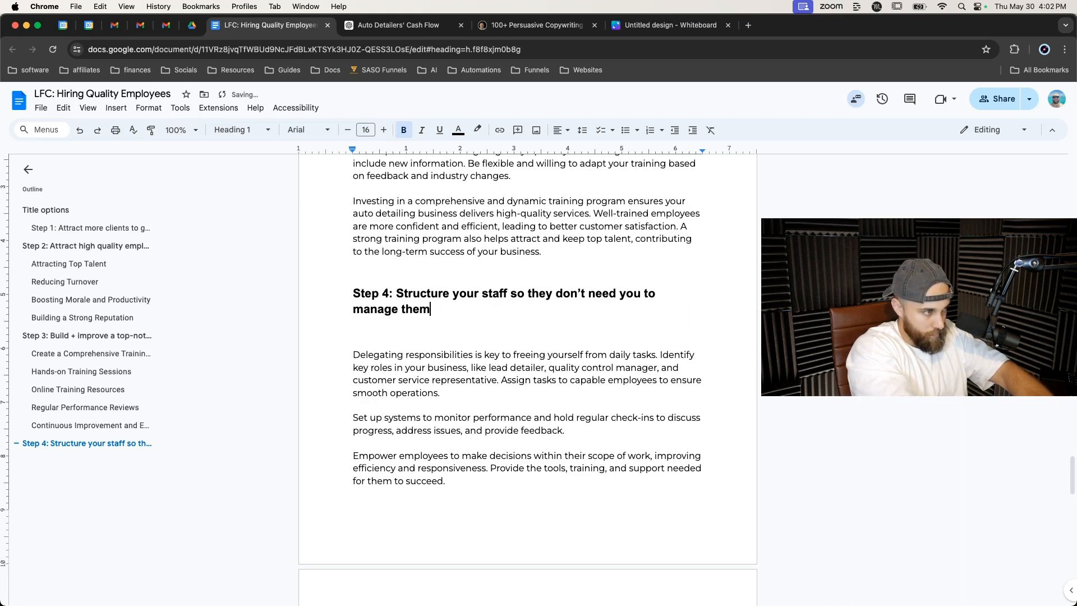
key("Delete")
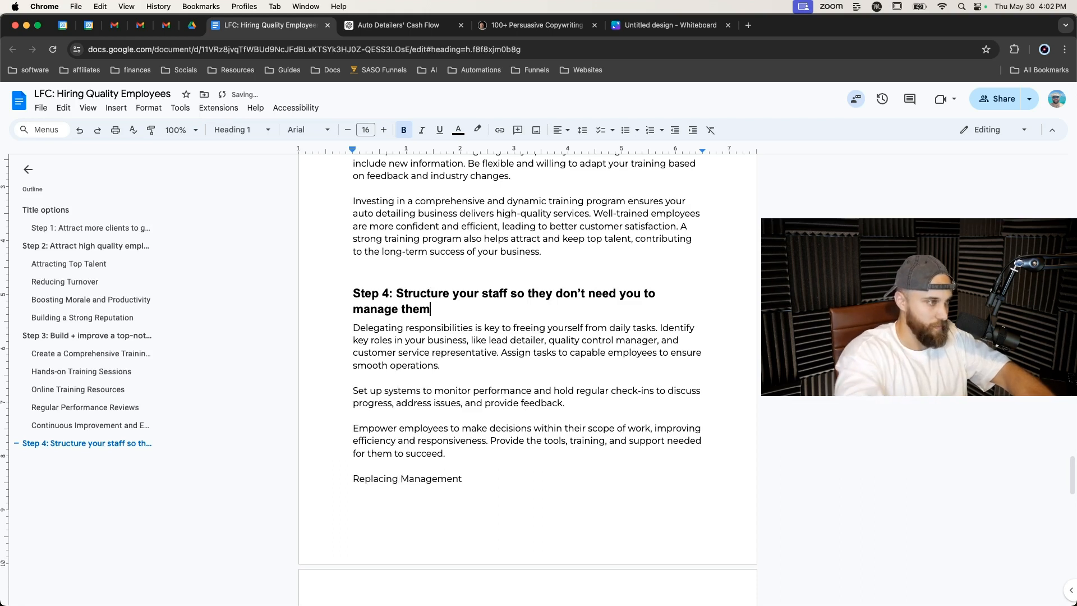
Reword the Step 4 heading to end with you don't have to do the work, keeping no blank line beneath it.
key("Return")
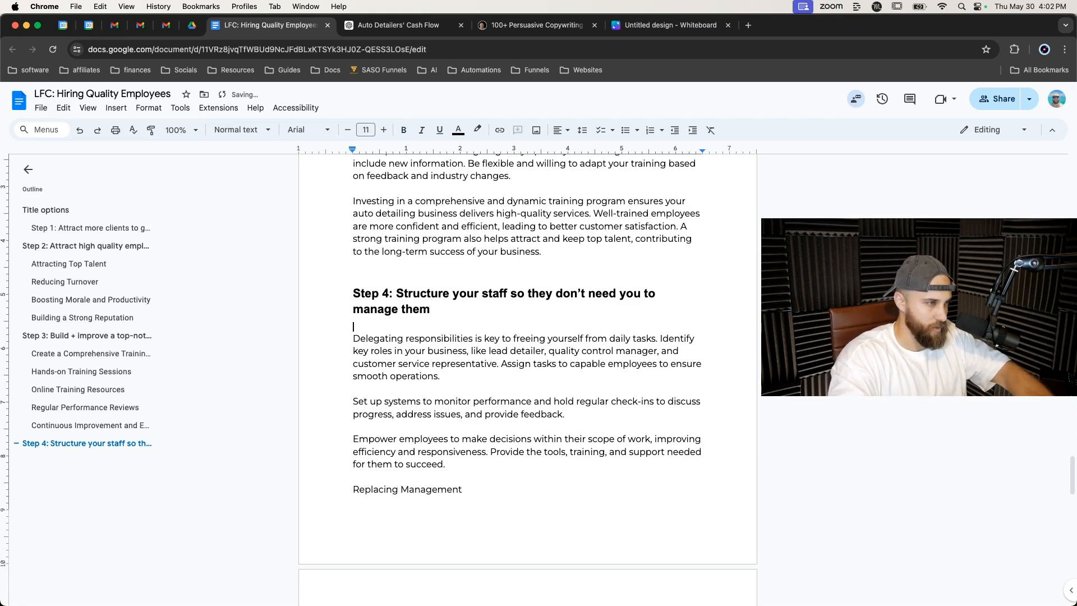
left_click(468, 305)
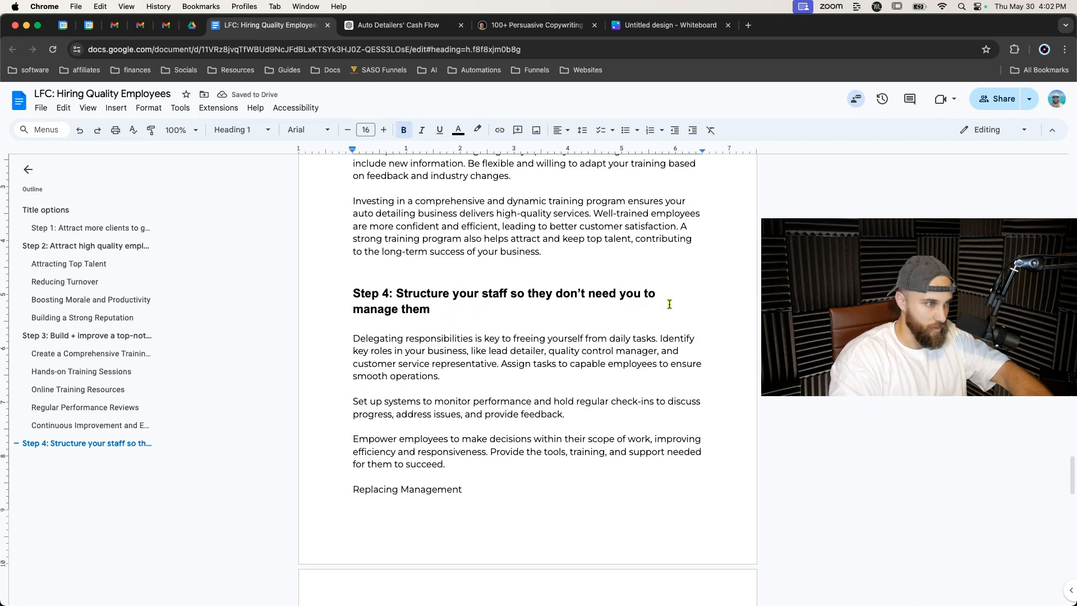
type("do the")
key("BackSpace")
key("BackSpace")
key("BackSpace")
key("BackSpace")
key("BackSpace")
key("BackSpace")
key("BackSpace")
key("BackSpace")
key("BackSpace")
key("BackSpace")
key("BackSpace")
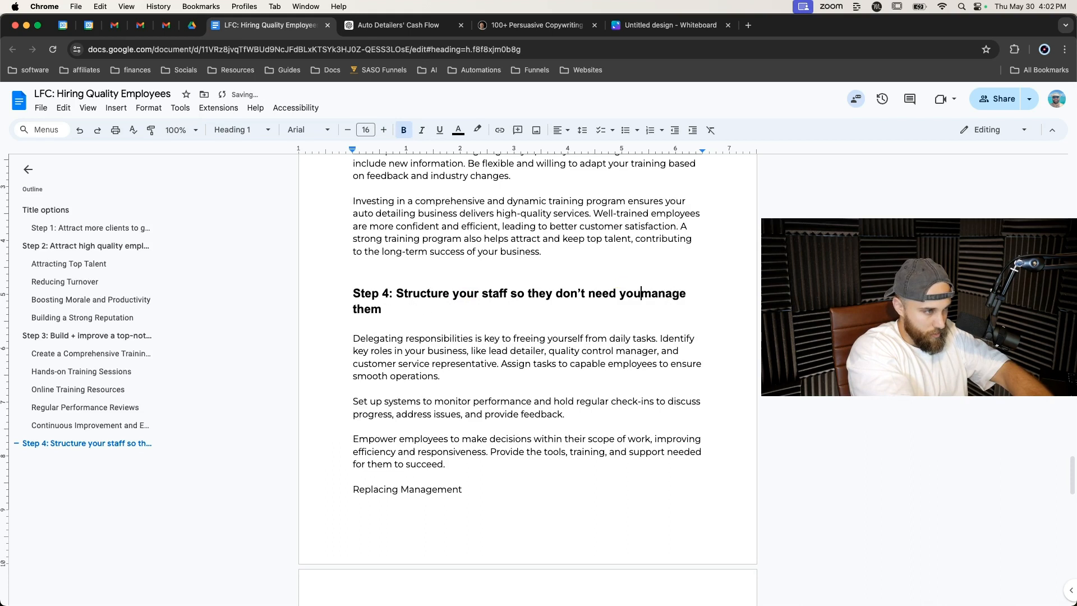
key("BackSpace")
key("BackSpace")
key("BackSpace")
key("BackSpace")
key("BackSpace")
key("BackSpace")
key("BackSpace")
key("BackSpace")
key("BackSpace")
key("BackSpace")
key("BackSpace")
key("BackSpace")
key("BackSpace")
key("BackSpace")
key("BackSpace")
key("BackSpace")
key("BackSpace")
key("BackSpace")
key("BackSpace")
type("you don't have t")
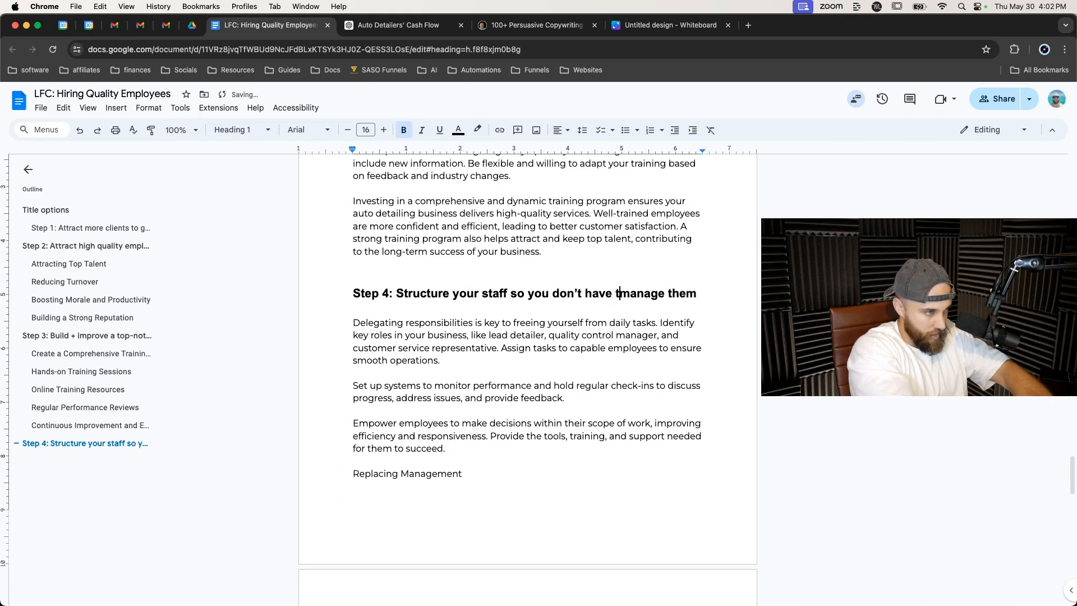
type("o do ")
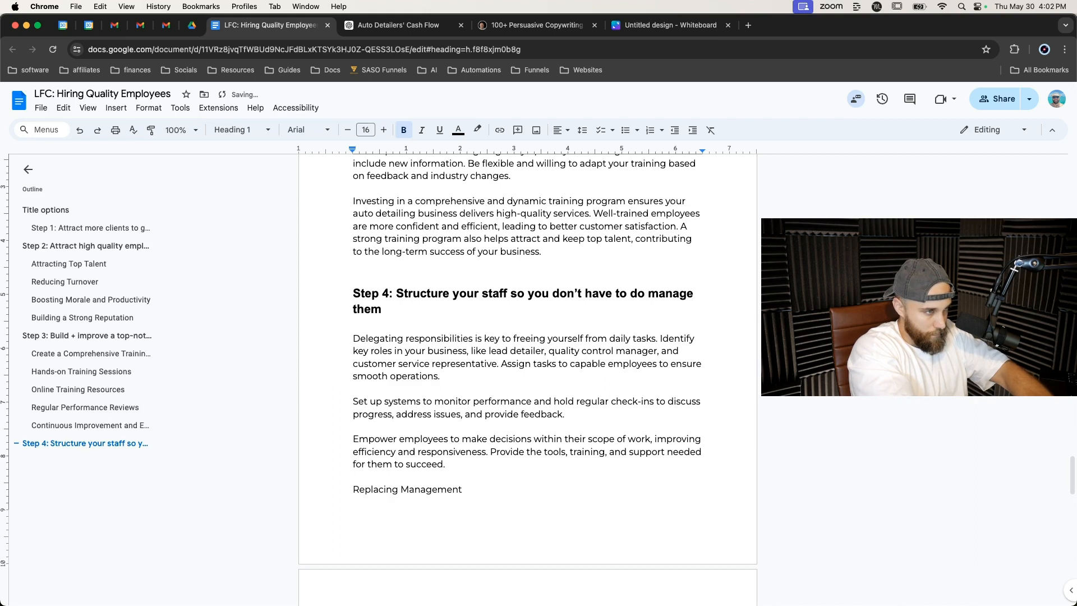
type("the work")
key("Delete")
key("Delete")
key("Delete")
key("Delete")
key("Delete")
key("Delete")
key("Delete")
key("Delete")
key("Delete")
key("Delete")
key("Delete")
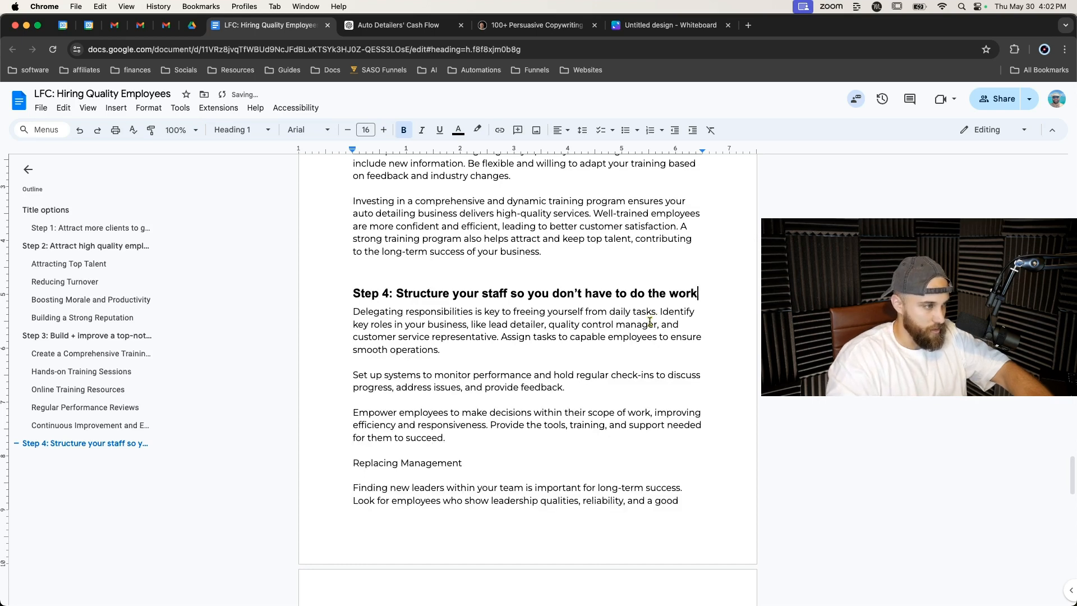
Turn the Replacing Management line into a Heading 1 titled Step 5: Replace yourself with managers to fully exit the business.
right_click(471, 435)
left_click(368, 438)
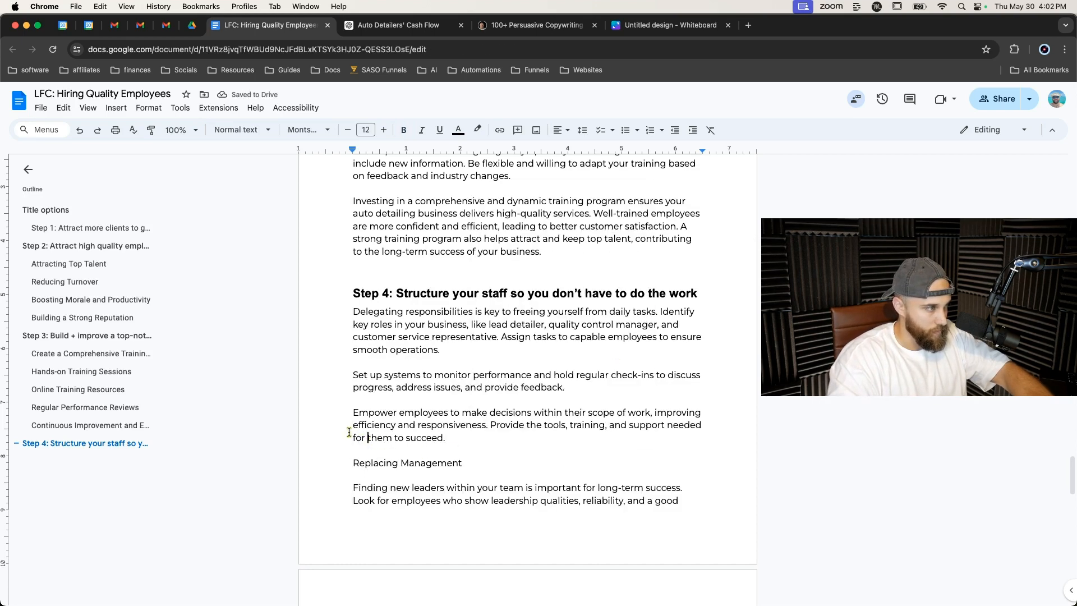
scroll(337, 429, "down", 1)
triple_click(338, 442)
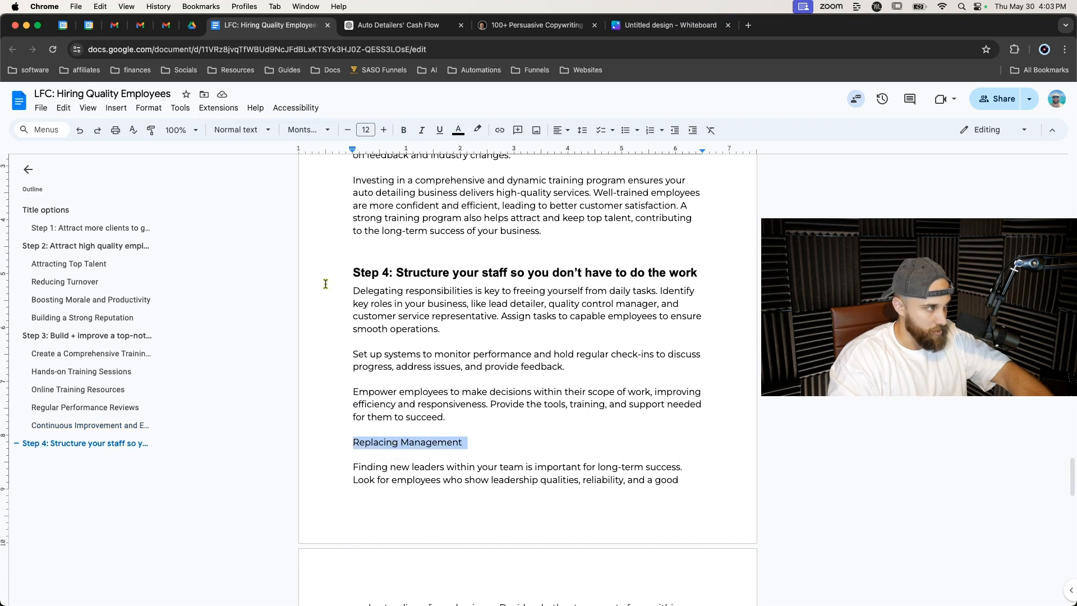
left_click(241, 130)
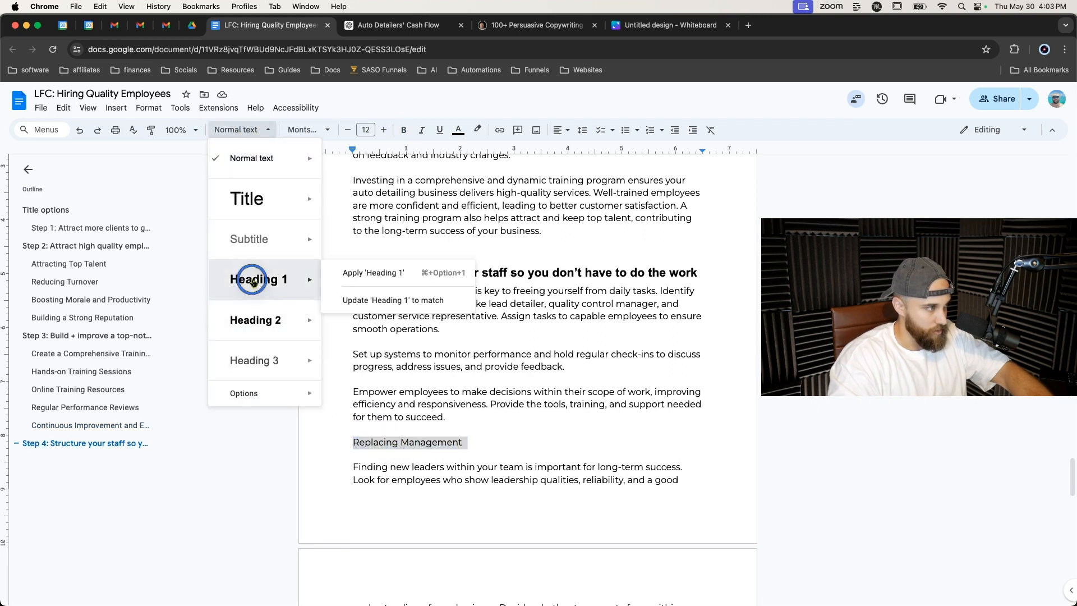
left_click(258, 211)
type("Ste")
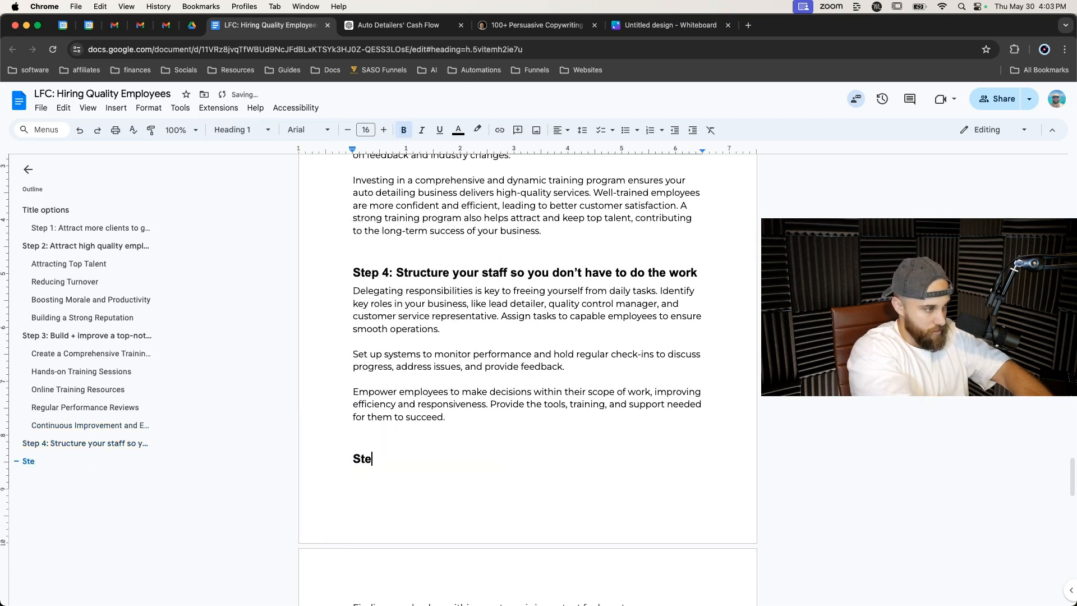
type("p 5: Replace yoursel")
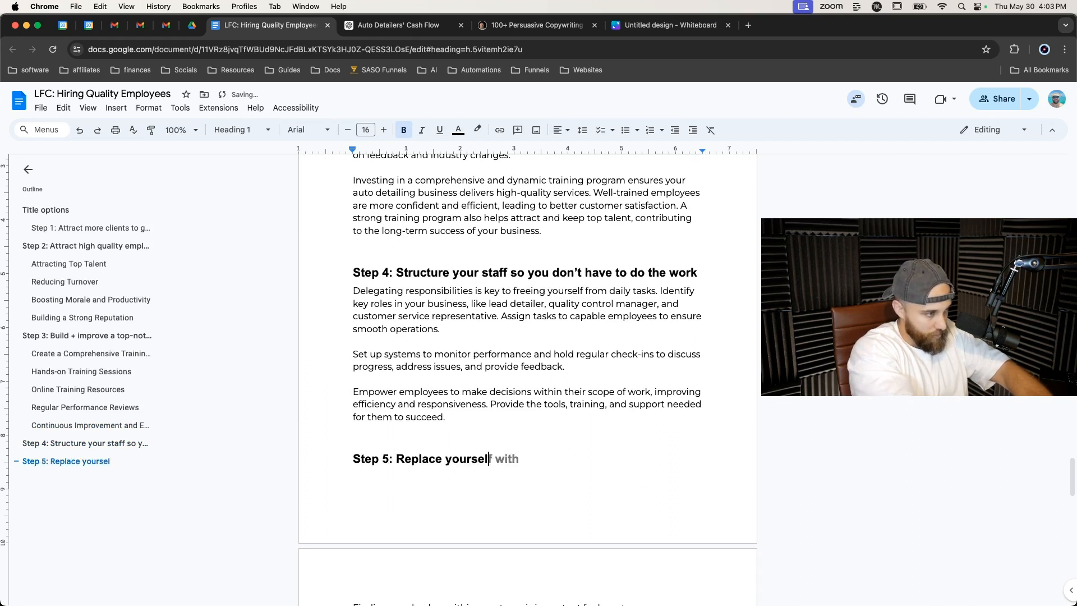
type("f aith mana")
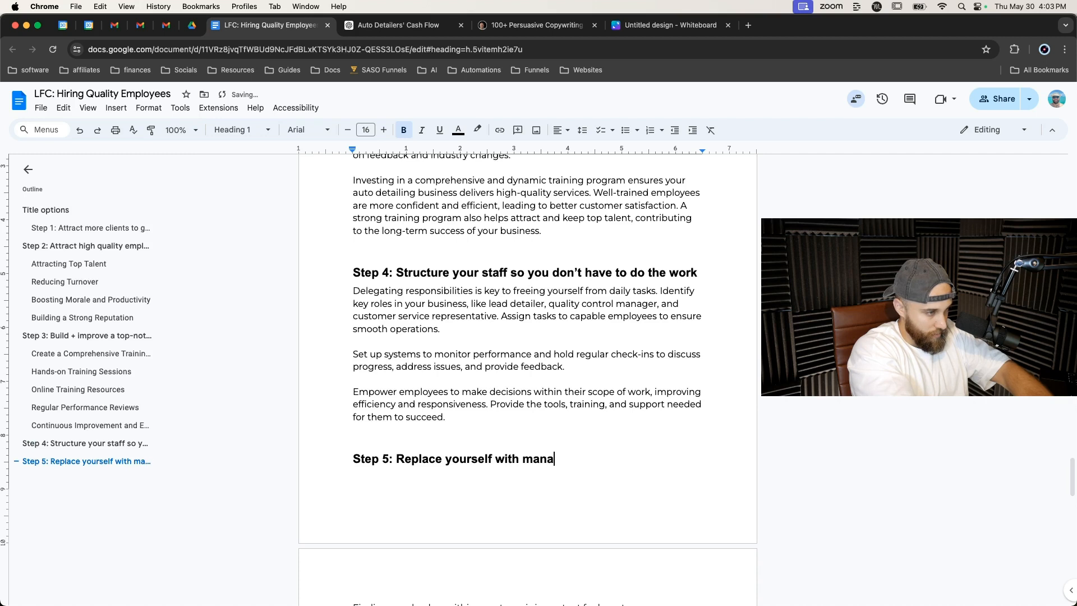
type("gers to fully ")
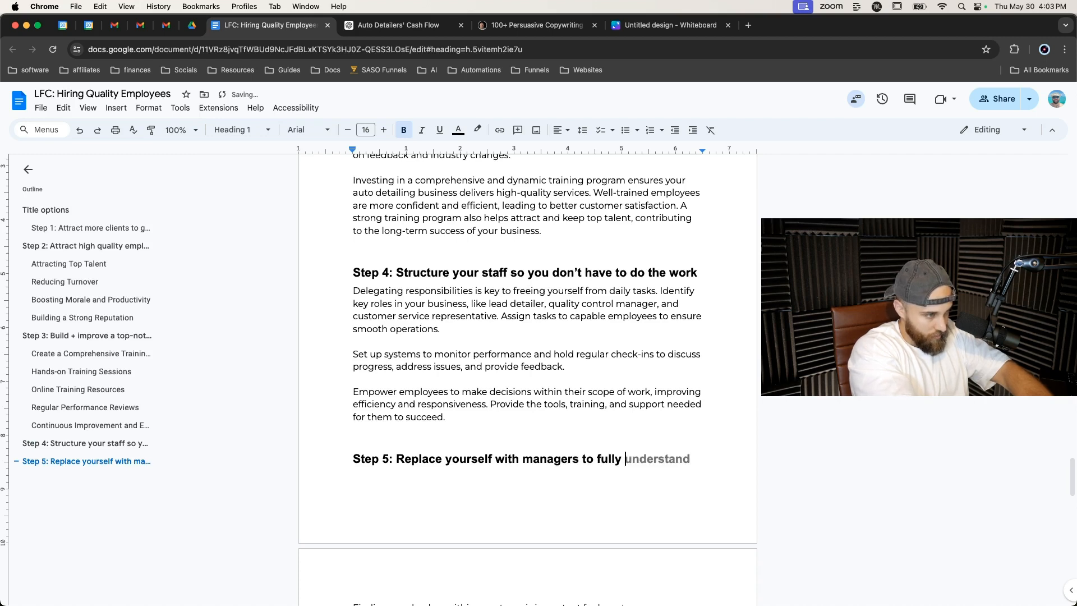
type("exit the business")
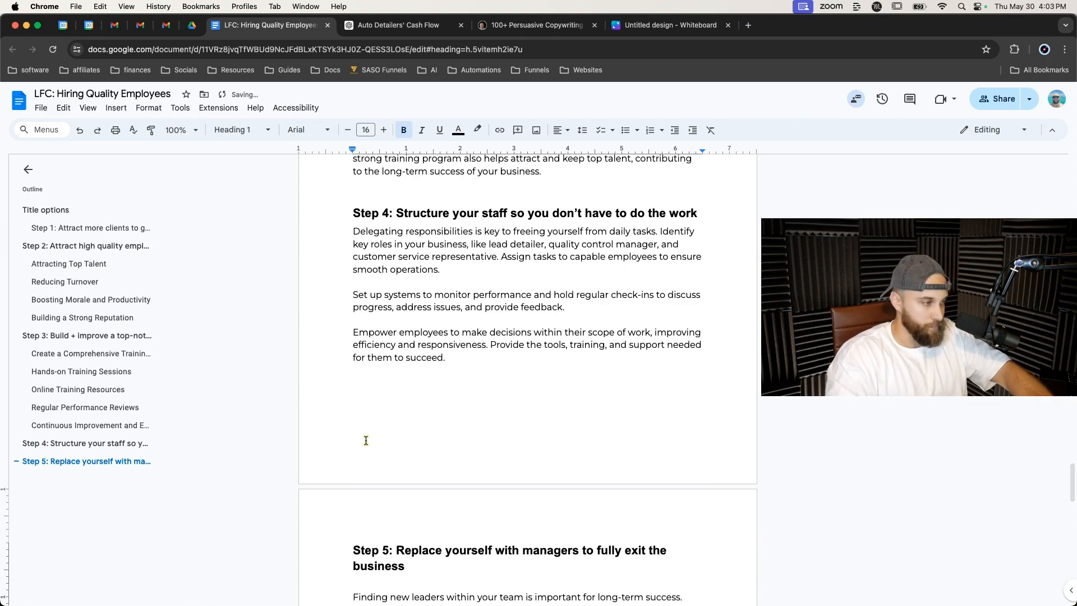
Scroll through the document to review the numbered step headings and their sections.
scroll(365, 439, "down", 7)
scroll(373, 410, "up", 20)
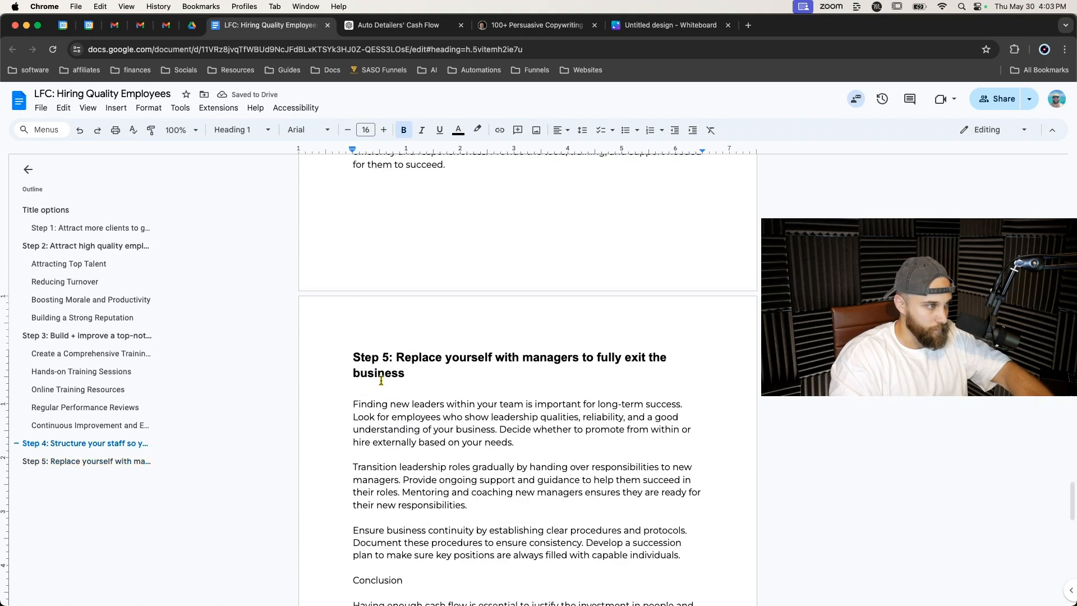
scroll(381, 380, "up", 20)
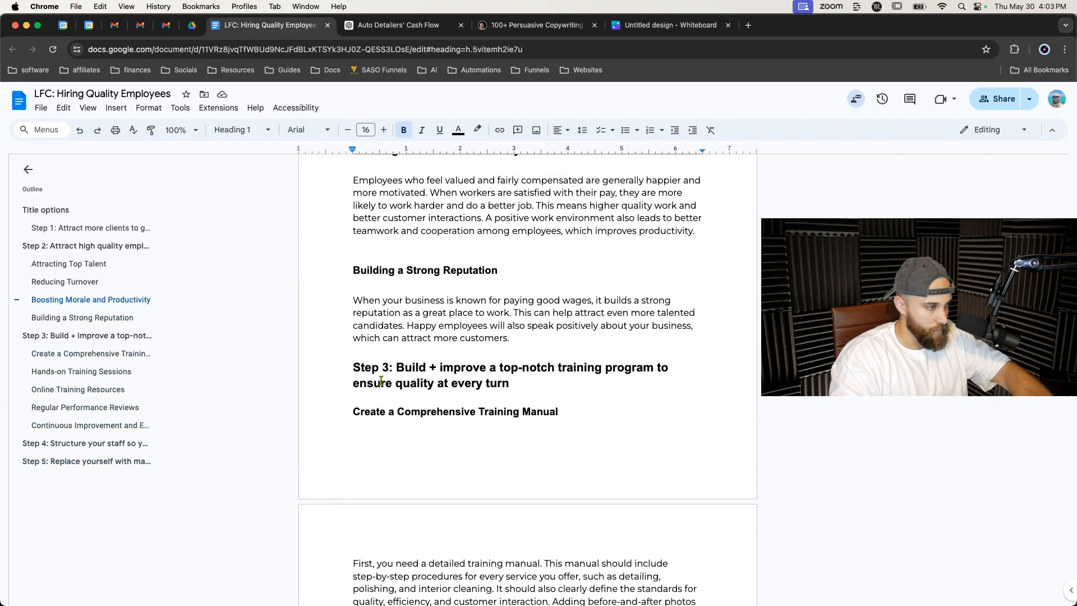
scroll(380, 381, "up", 10)
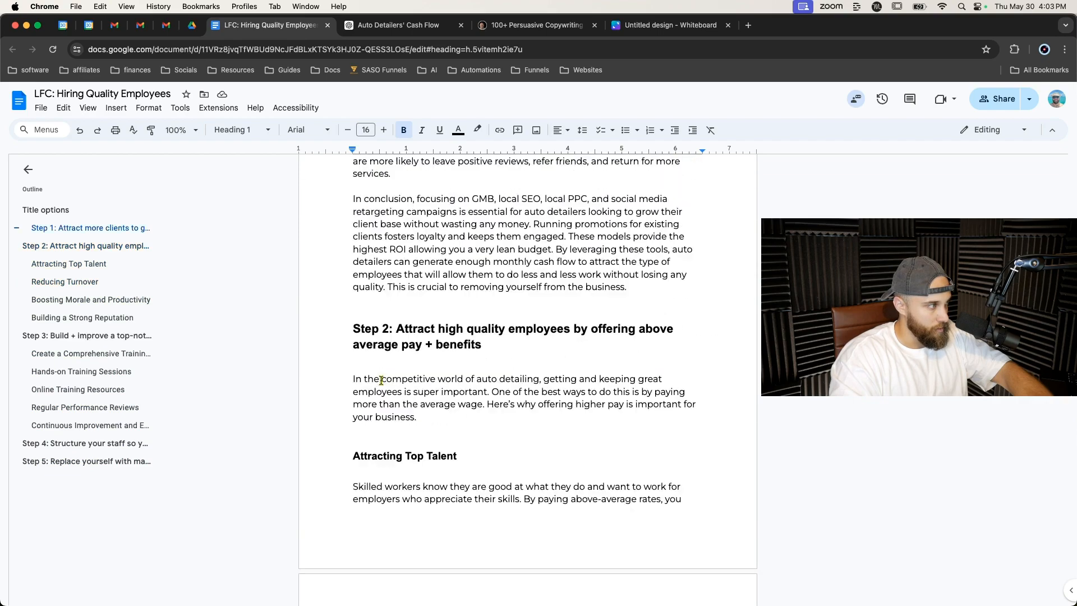
scroll(403, 354, "up", 20)
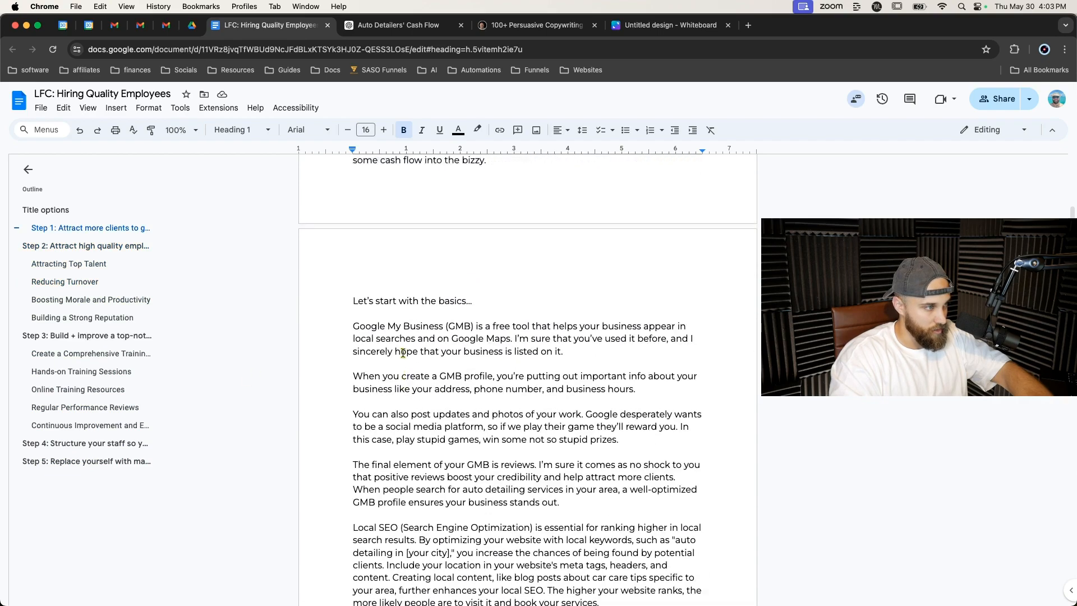
scroll(402, 353, "up", 5)
scroll(403, 354, "down", 5)
scroll(403, 353, "up", 5)
scroll(402, 354, "down", 2)
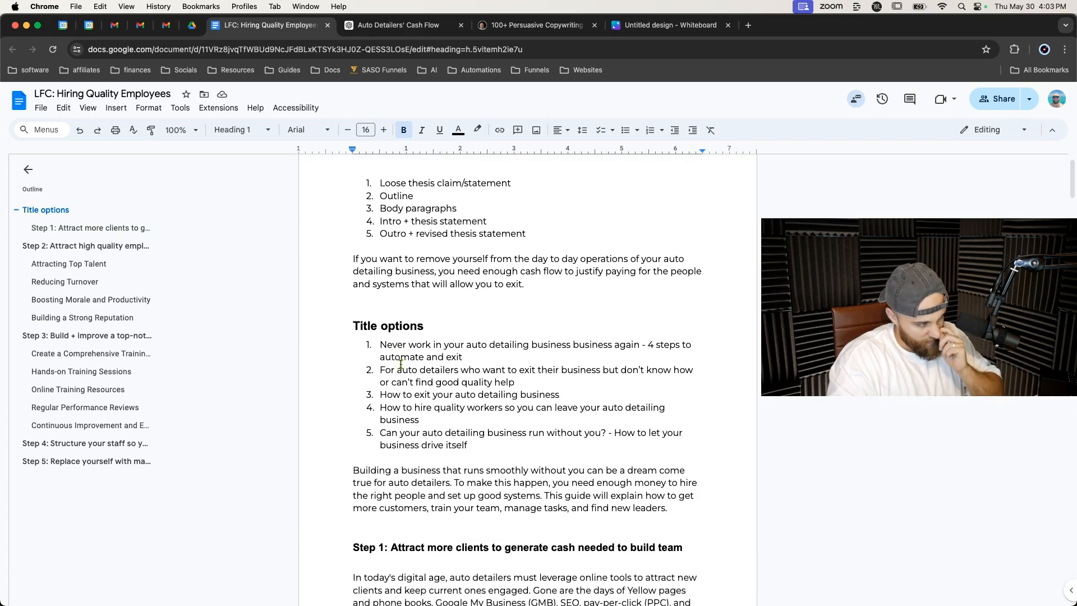
scroll(400, 364, "down", 20)
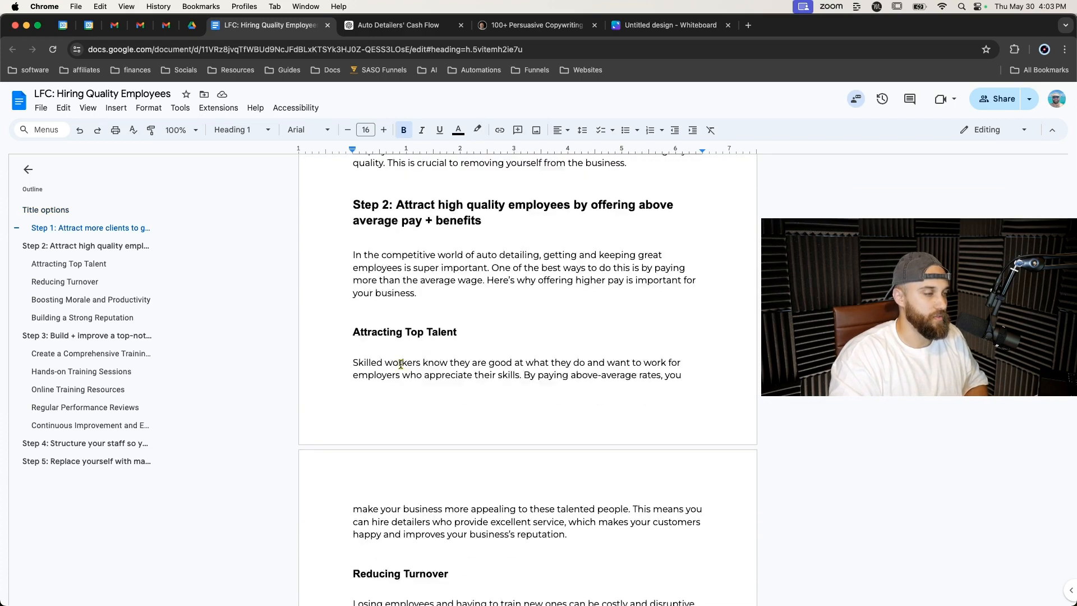
scroll(401, 364, "down", 20)
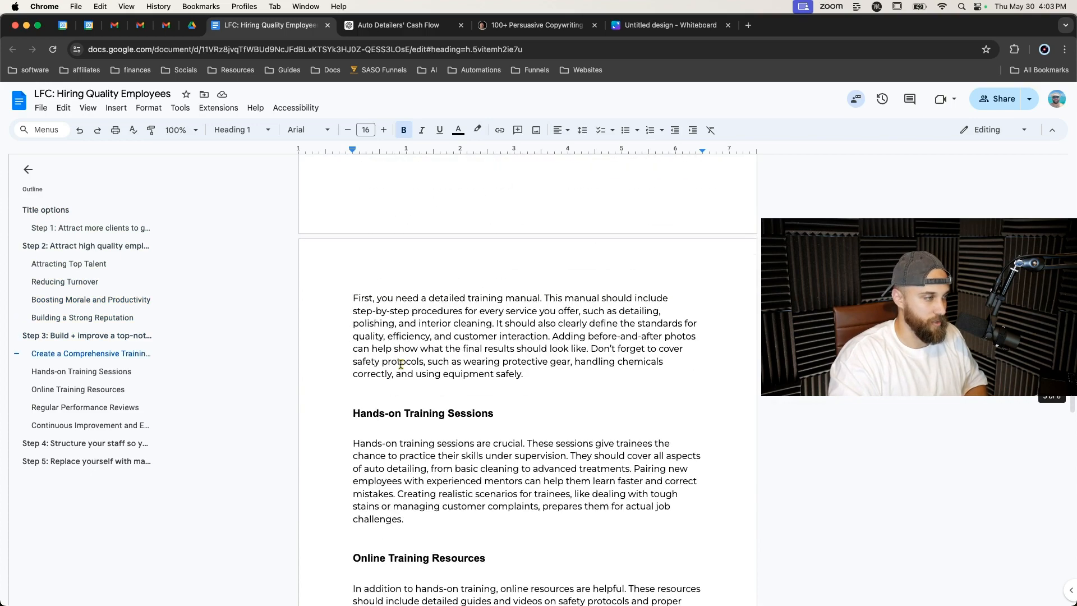
scroll(400, 364, "down", 20)
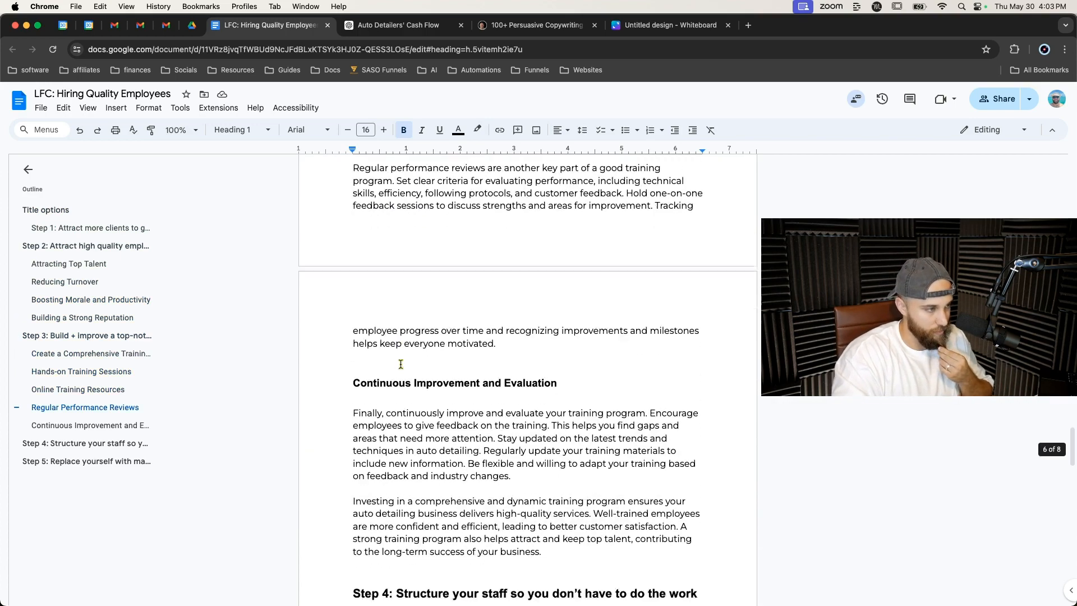
scroll(400, 364, "down", 10)
scroll(400, 364, "up", 3)
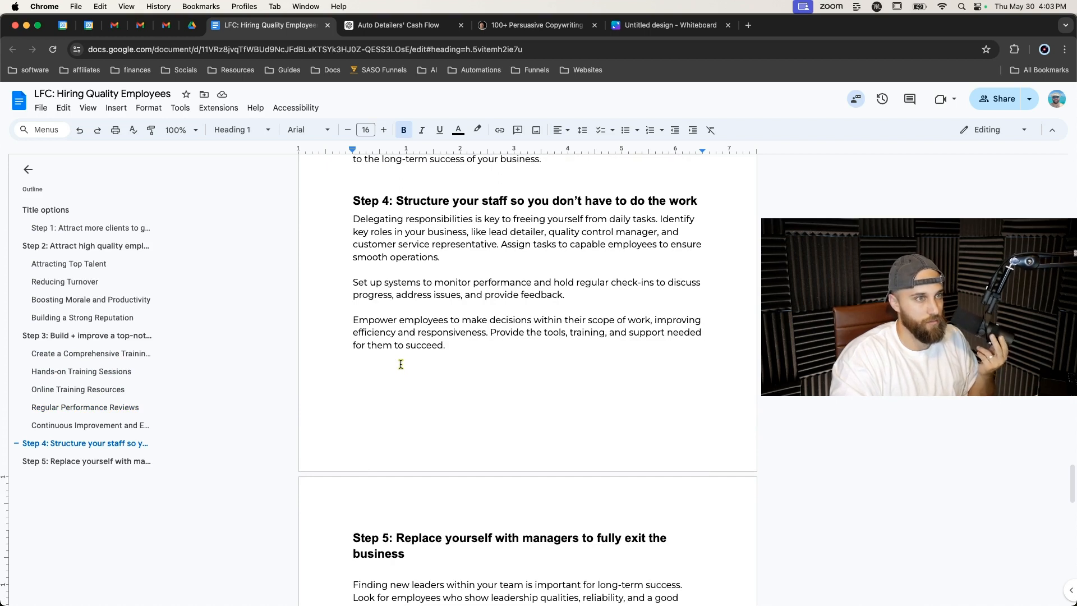
scroll(402, 364, "up", 4)
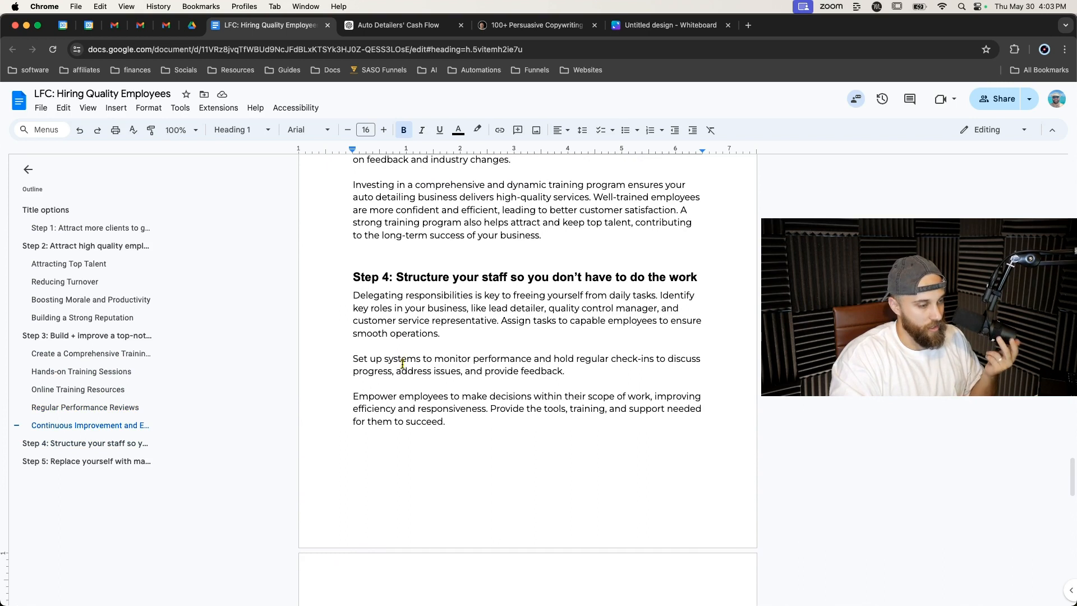
scroll(402, 364, "down", 2)
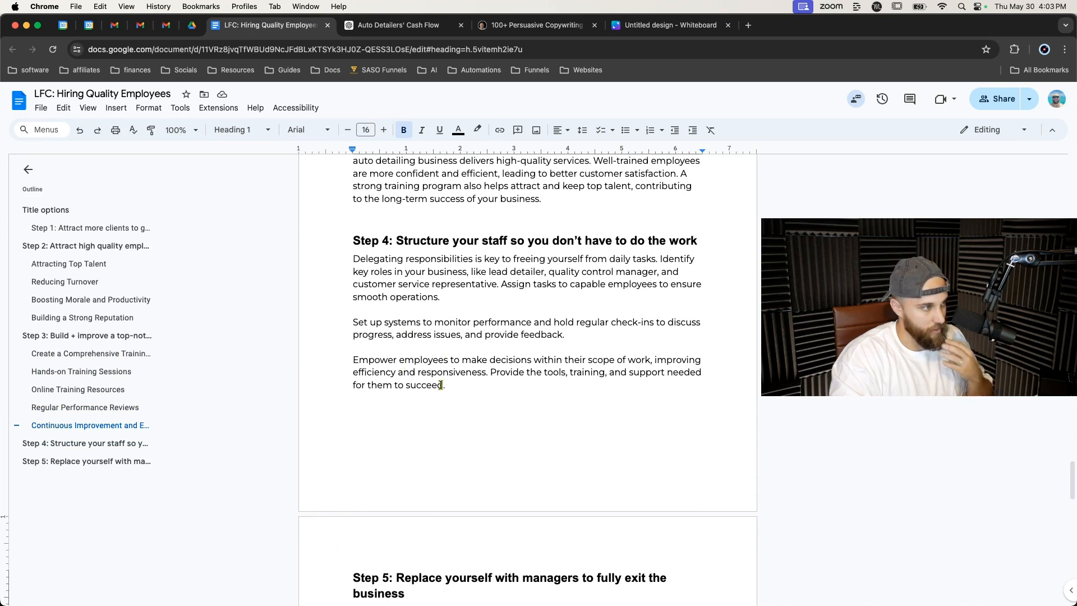
scroll(452, 393, "up", 4)
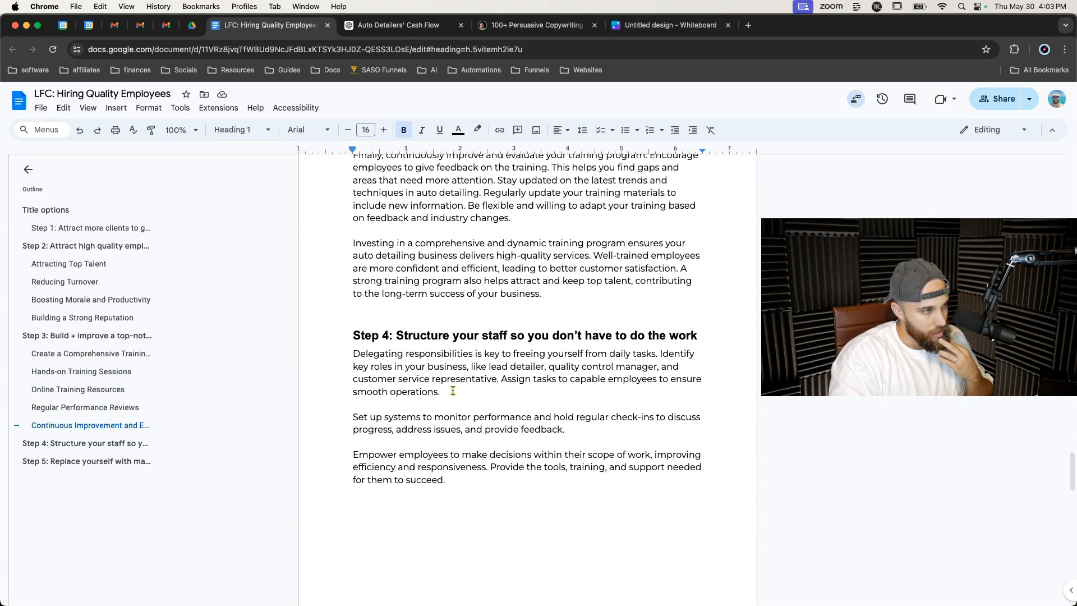
Insert a blank line beneath the Step 4 heading.
left_click(699, 338)
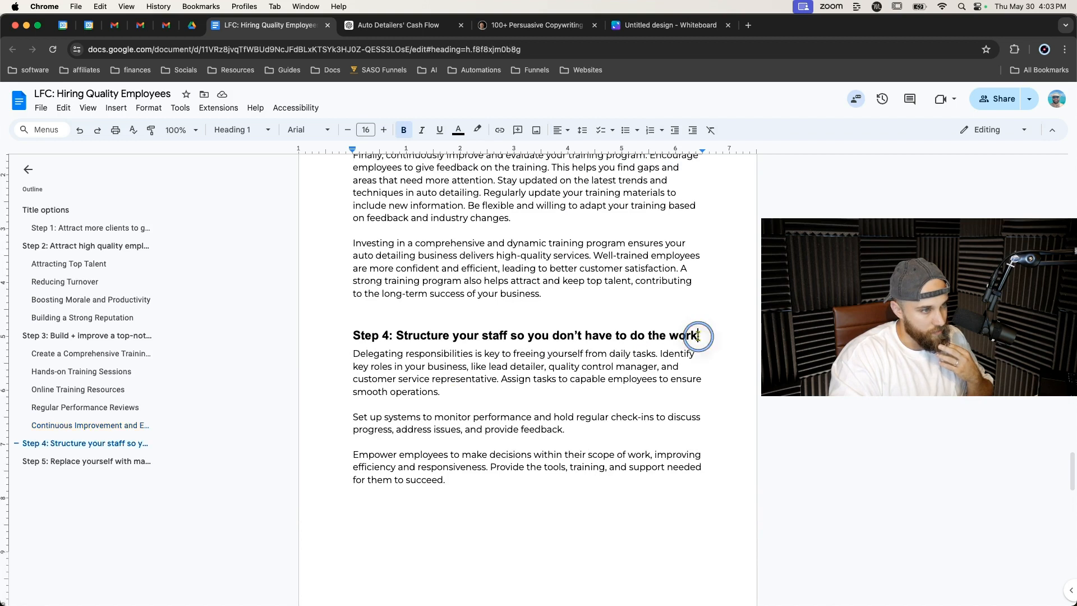
key("Return")
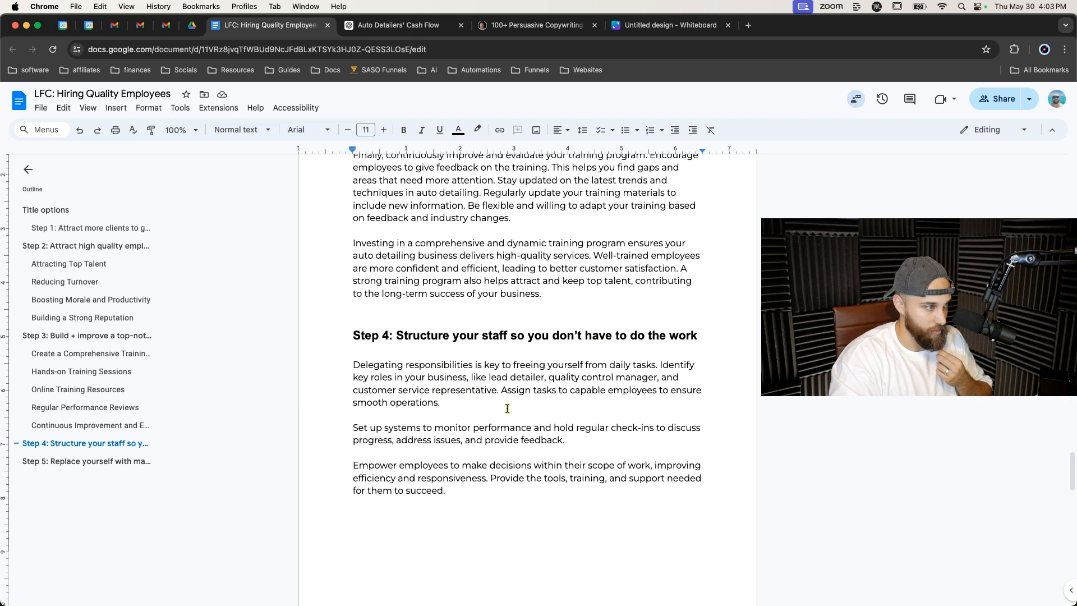
scroll(507, 408, "down", 1)
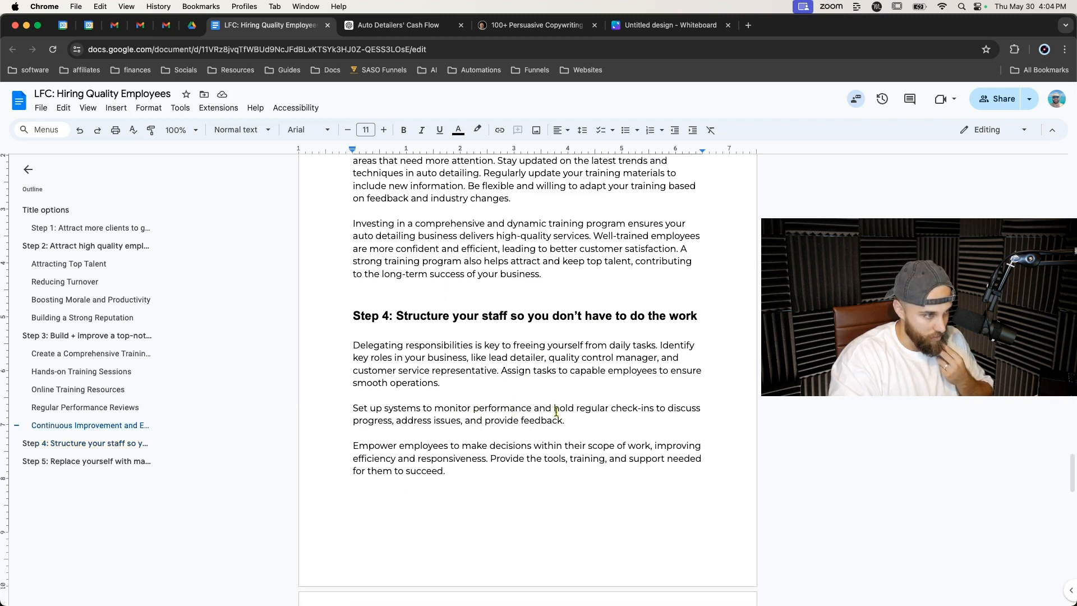
scroll(476, 424, "down", 1)
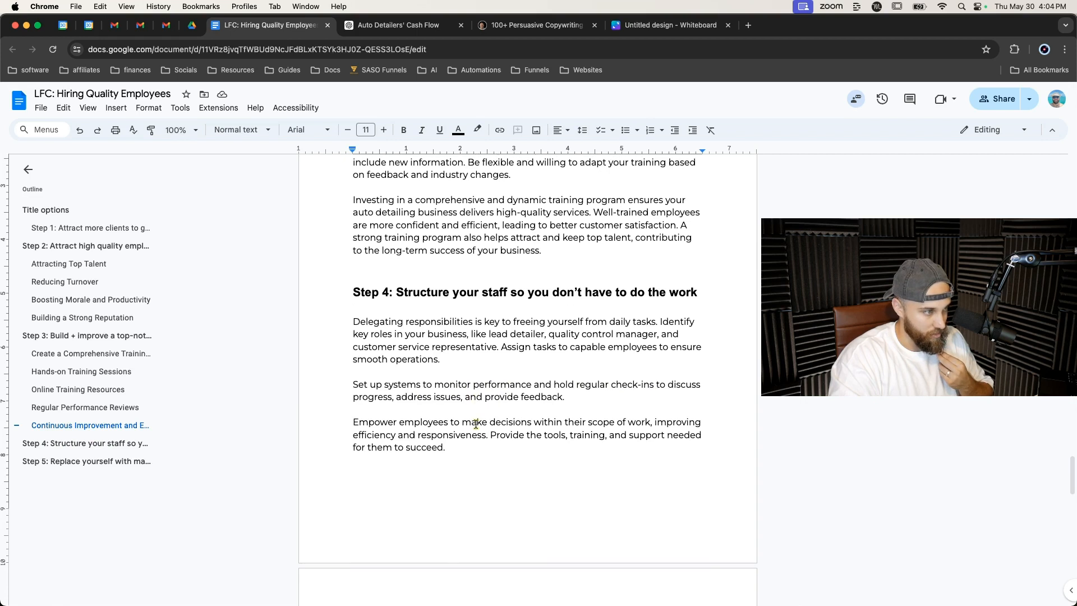
scroll(516, 420, "down", 5)
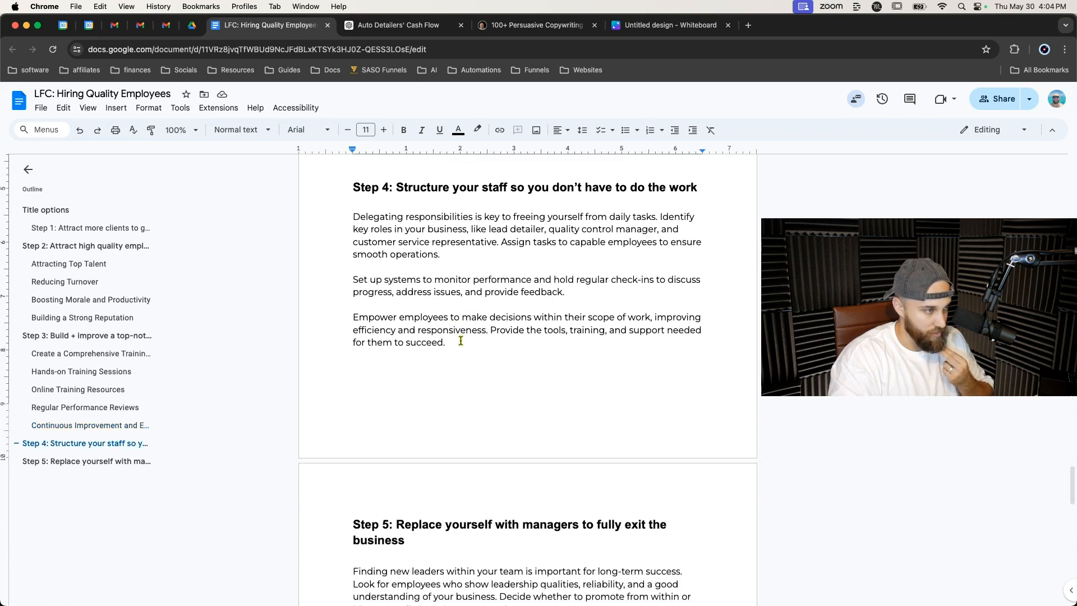
scroll(460, 341, "down", 1)
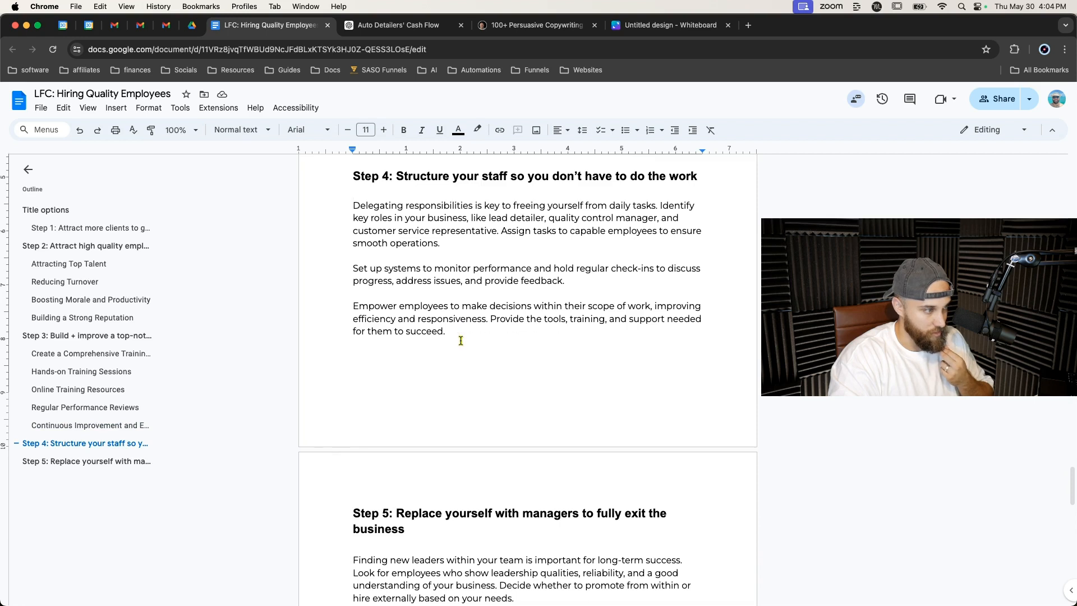
scroll(460, 341, "up", 1)
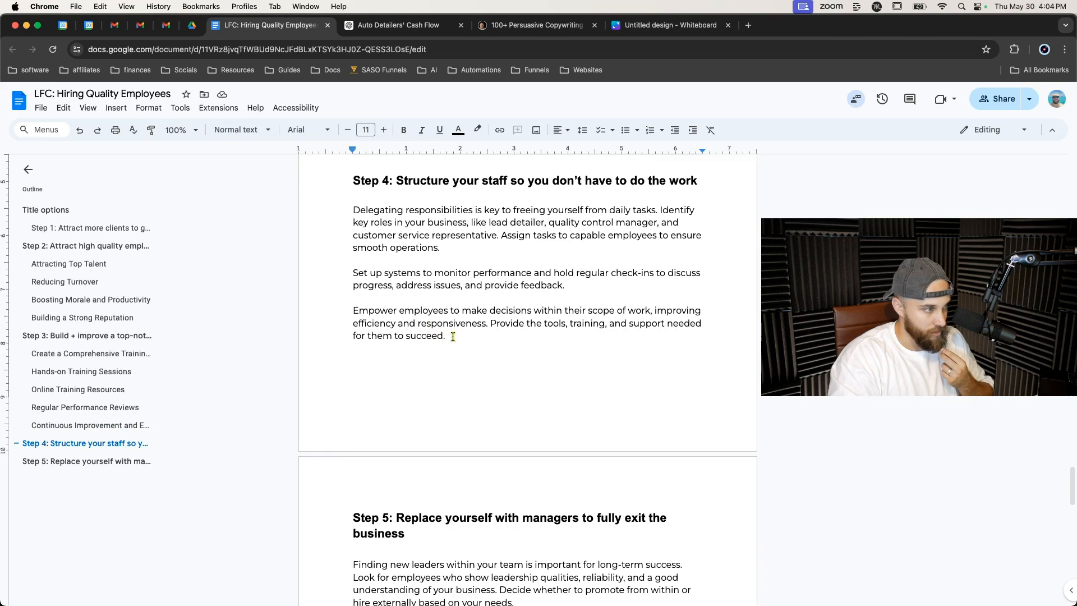
scroll(452, 336, "down", 5)
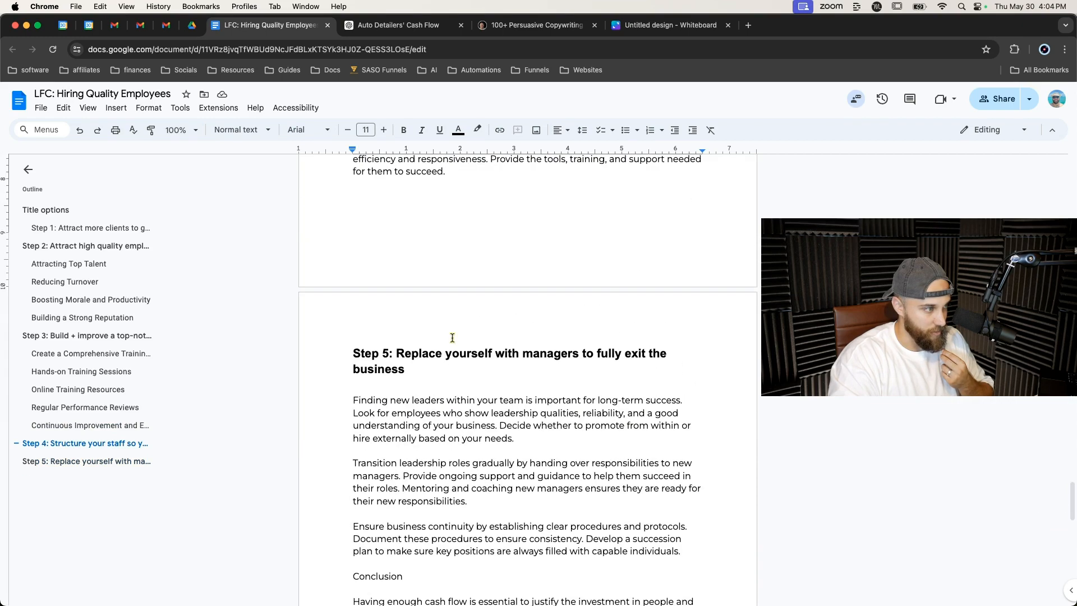
scroll(461, 295, "up", 6)
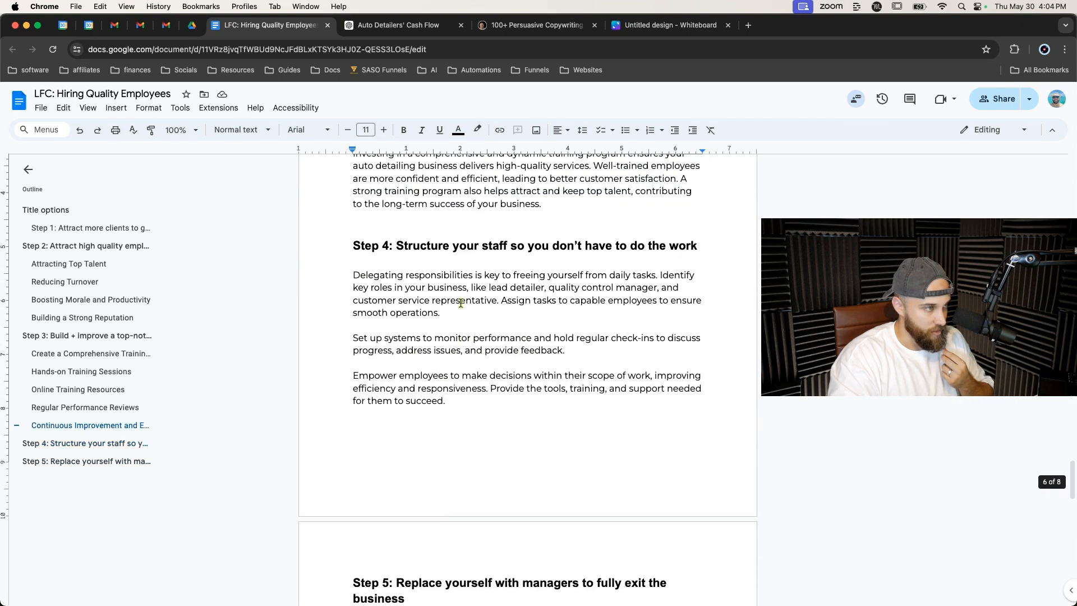
Copy the Step 4 section and prompt ChatGPT to expand it in essay format, explaining scope of control when building the staff hierarchy and reporting structure.
left_click_drag(348, 247, 493, 397)
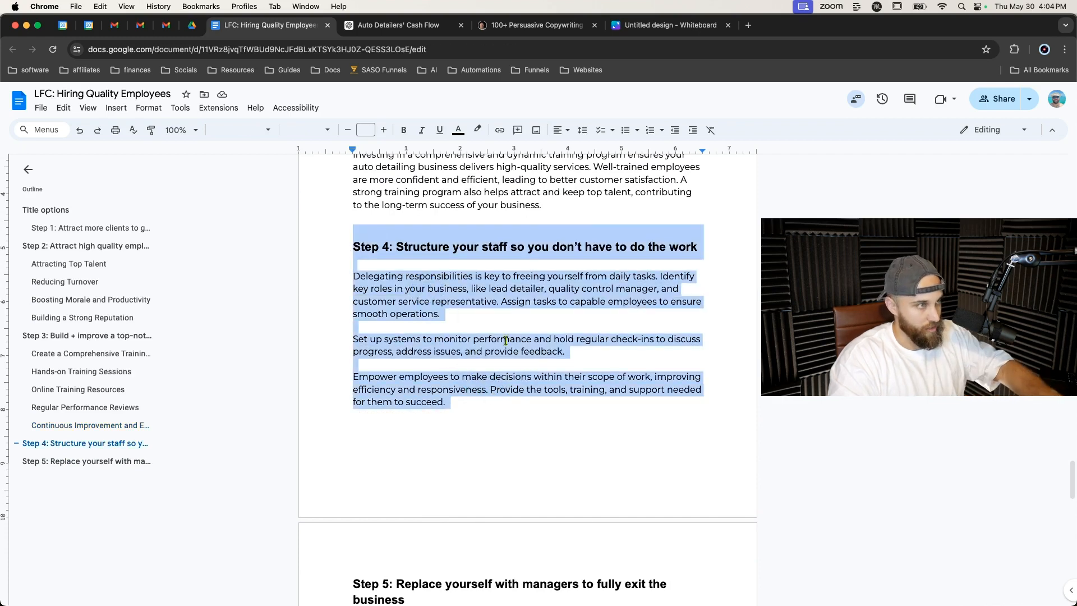
left_click(443, 24)
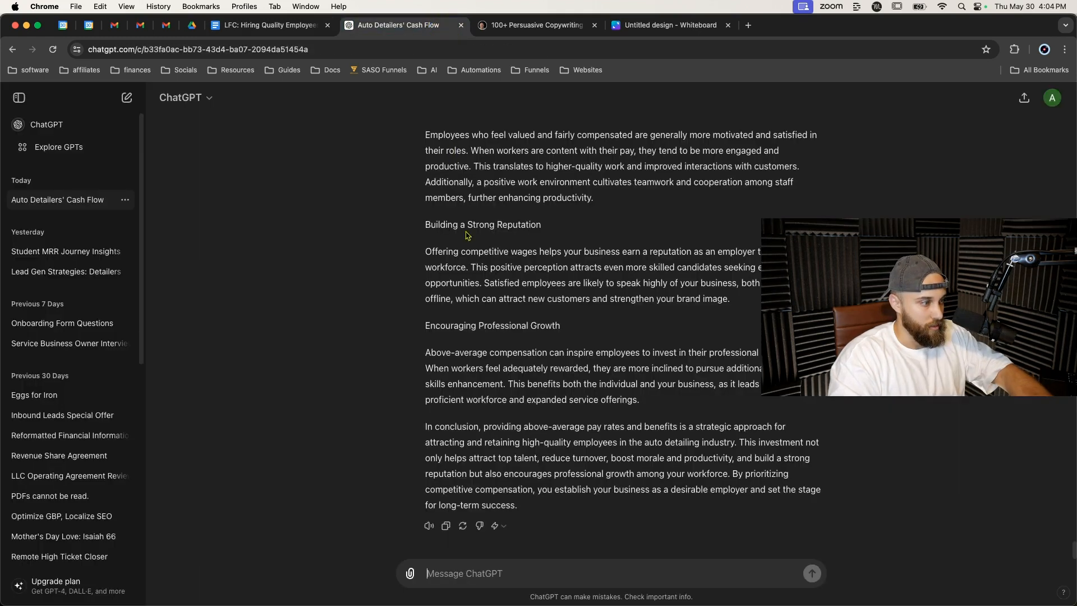
type("expand on thi")
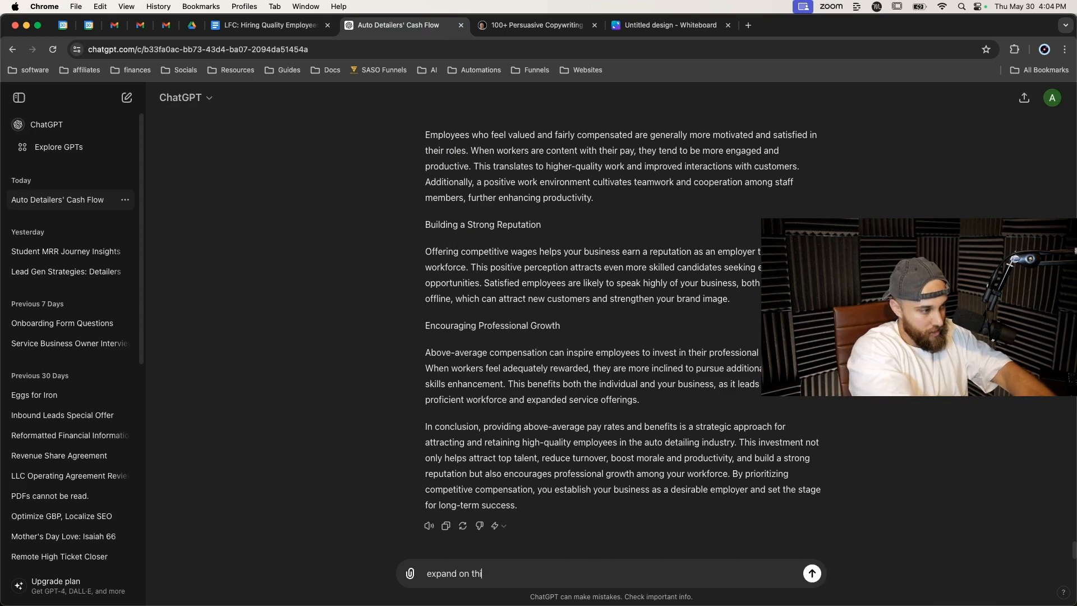
type("s in essay format")
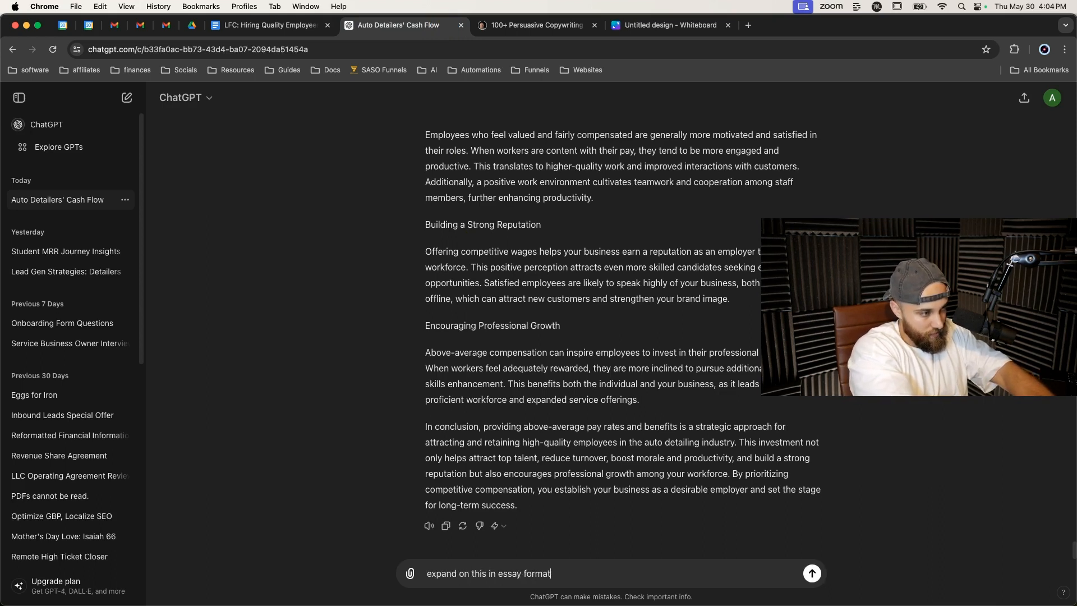
type(". please")
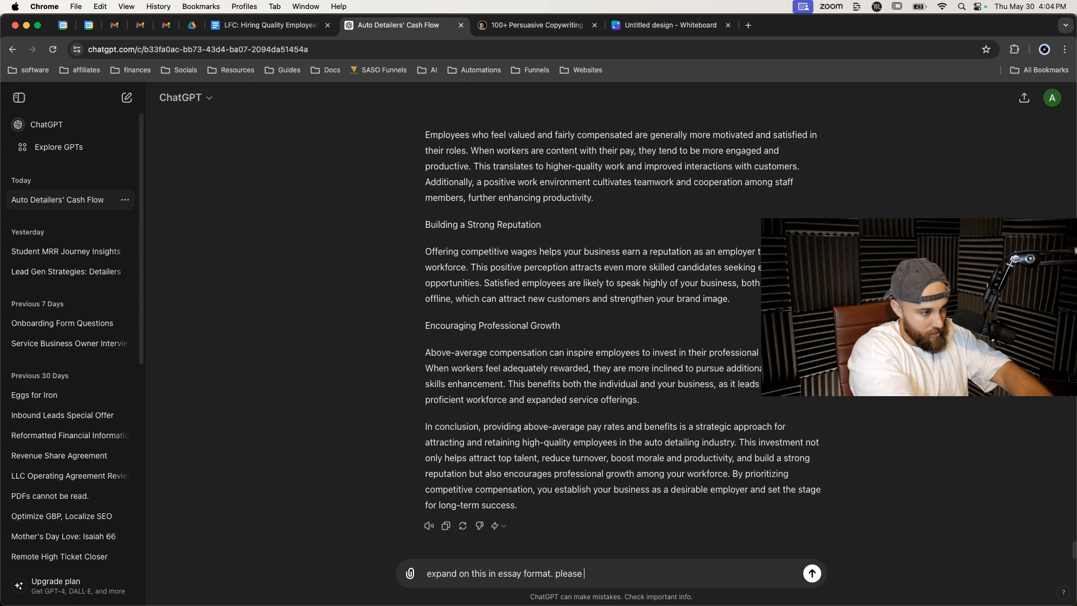
type(" explain the")
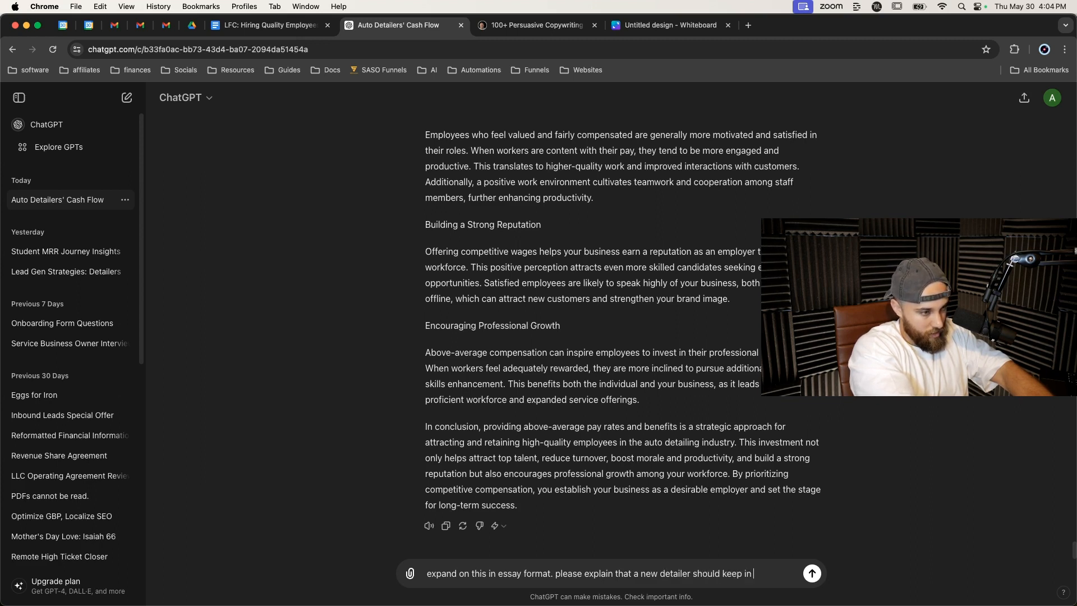
type("the scope of control when building the heirarchy of")
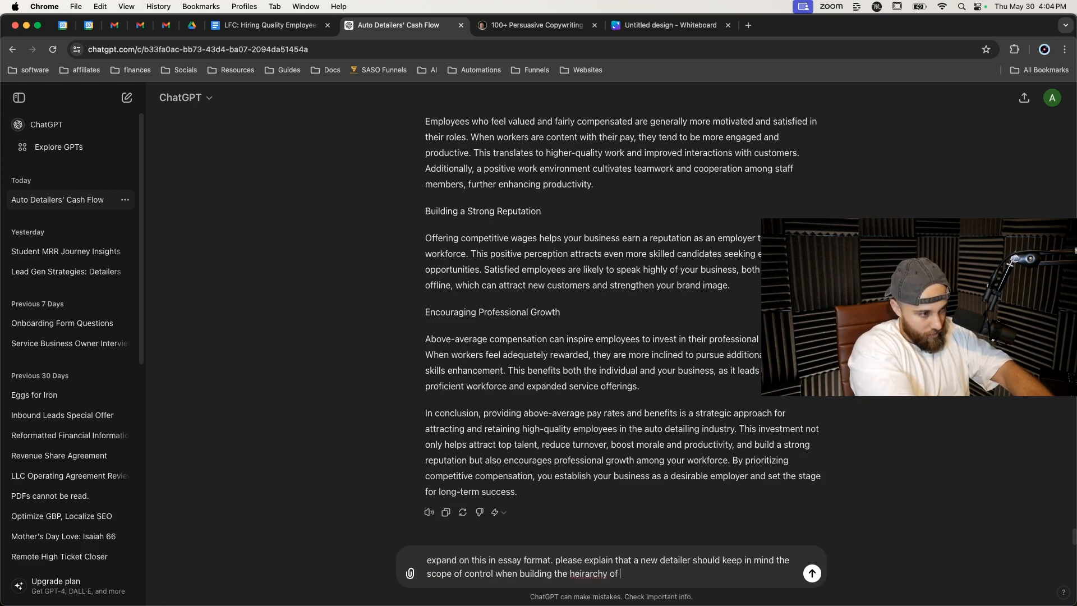
right_click(575, 577)
left_click(608, 342)
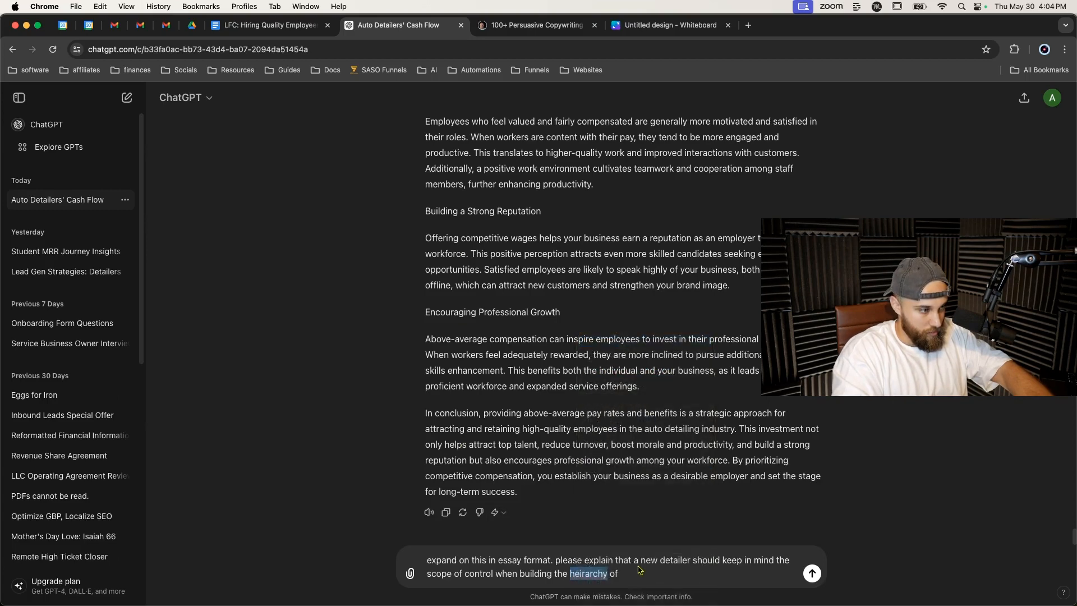
type("staff and staff reporting structure")
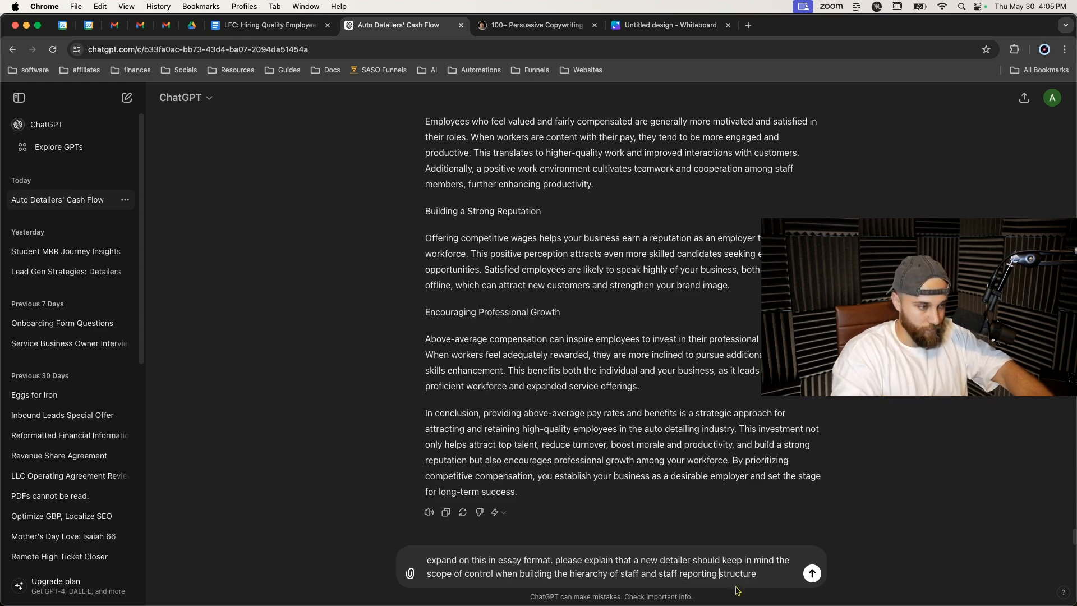
left_click(763, 573)
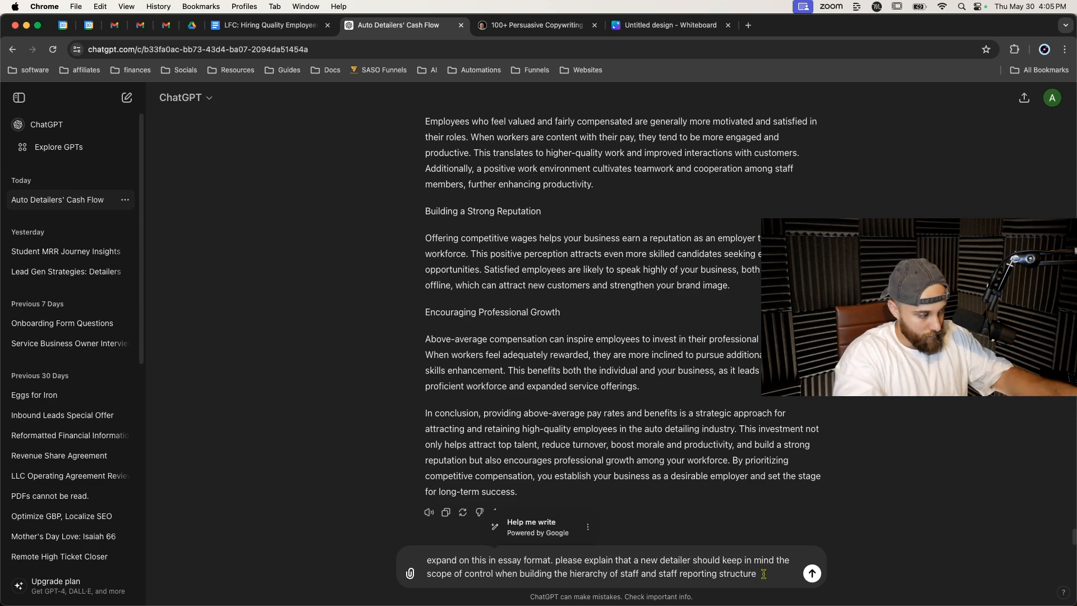
type(":")
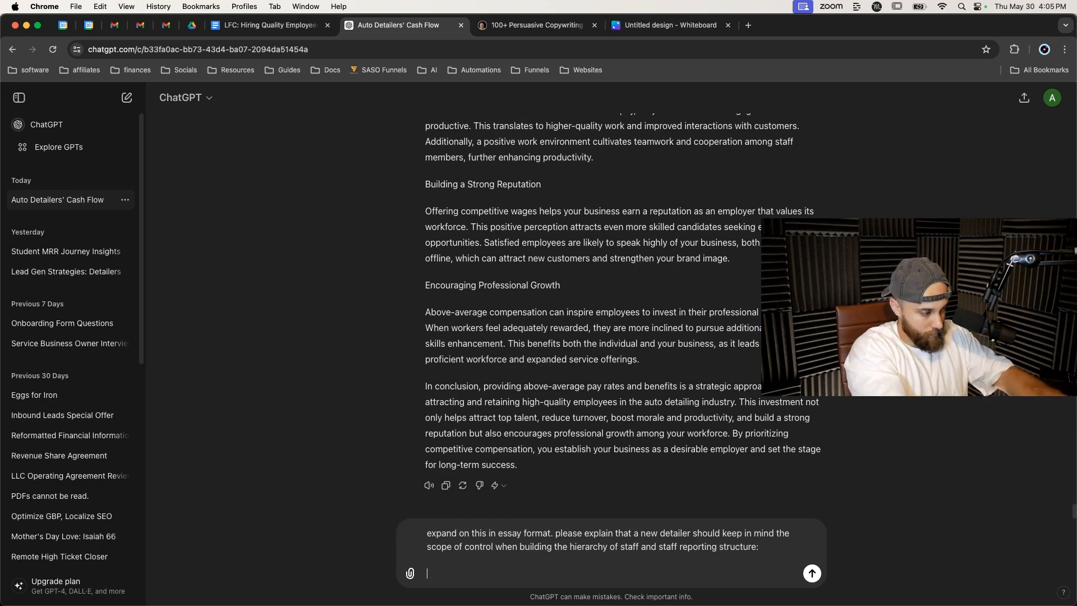
key("super+v")
key("Return")
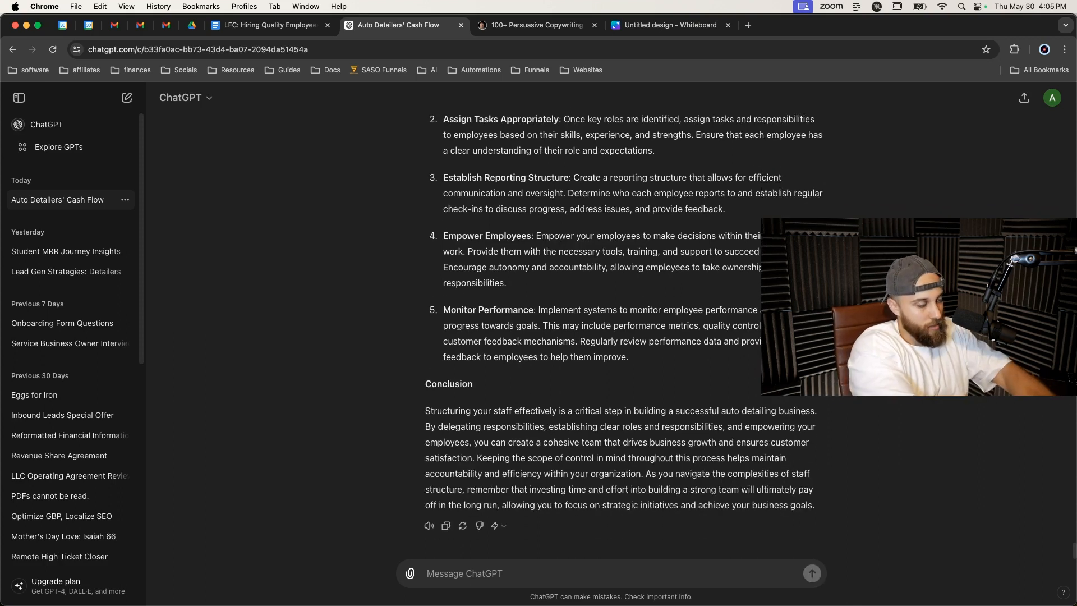
Ask ChatGPT to rewrite in an 8th grade reading level.
type("rewrite in an 8th grade reading")
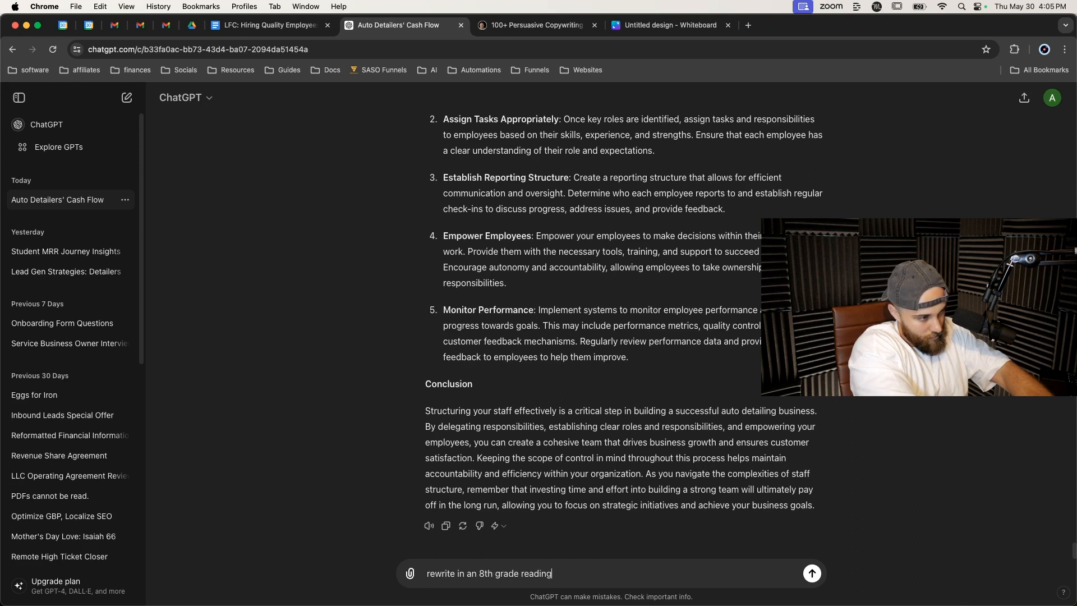
key("Return")
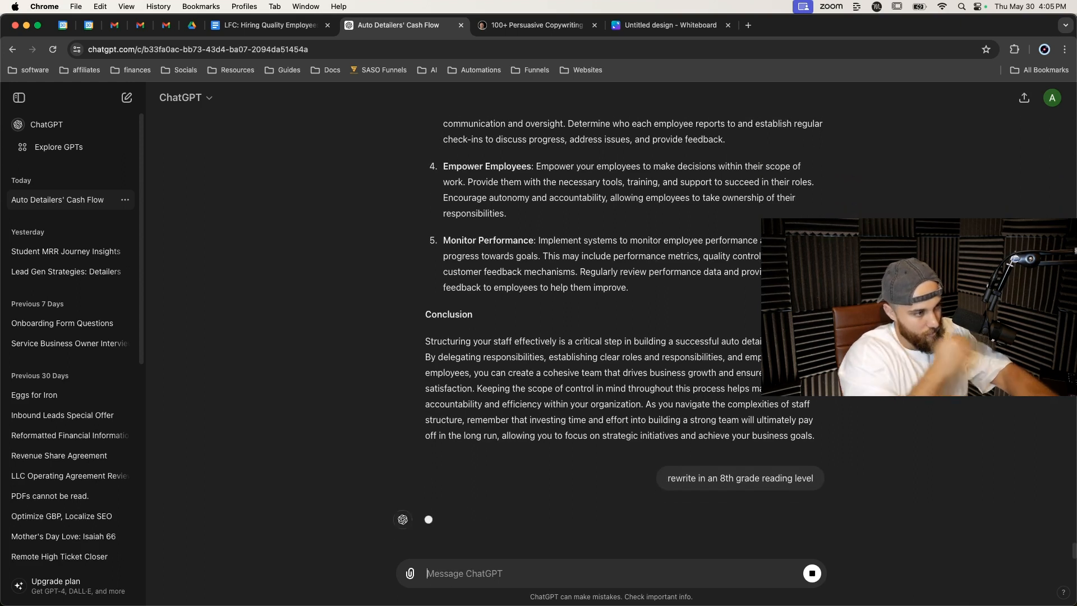
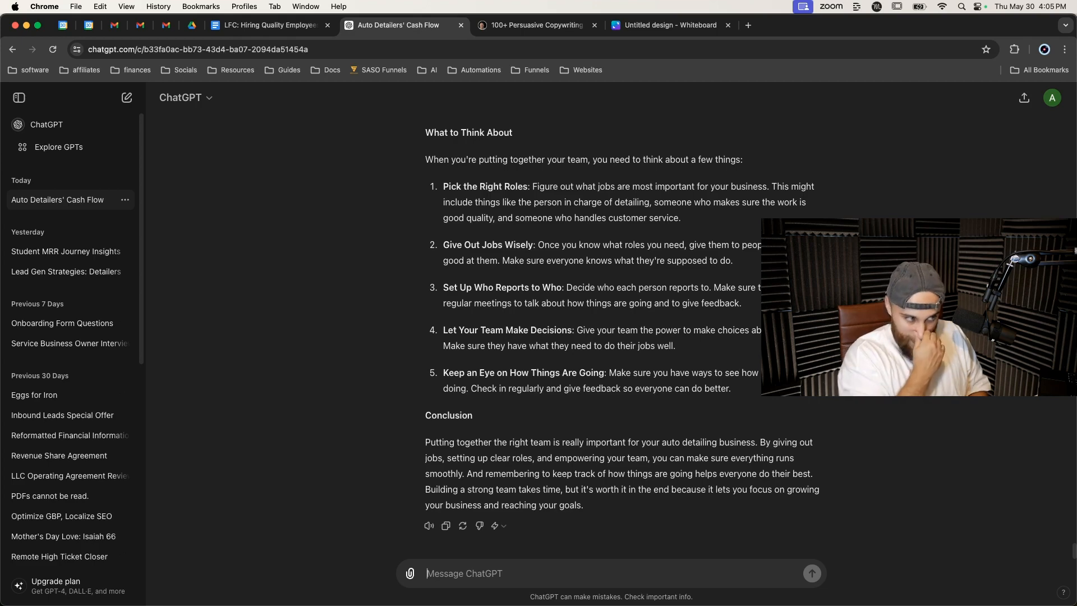
scroll(613, 423, "up", 6)
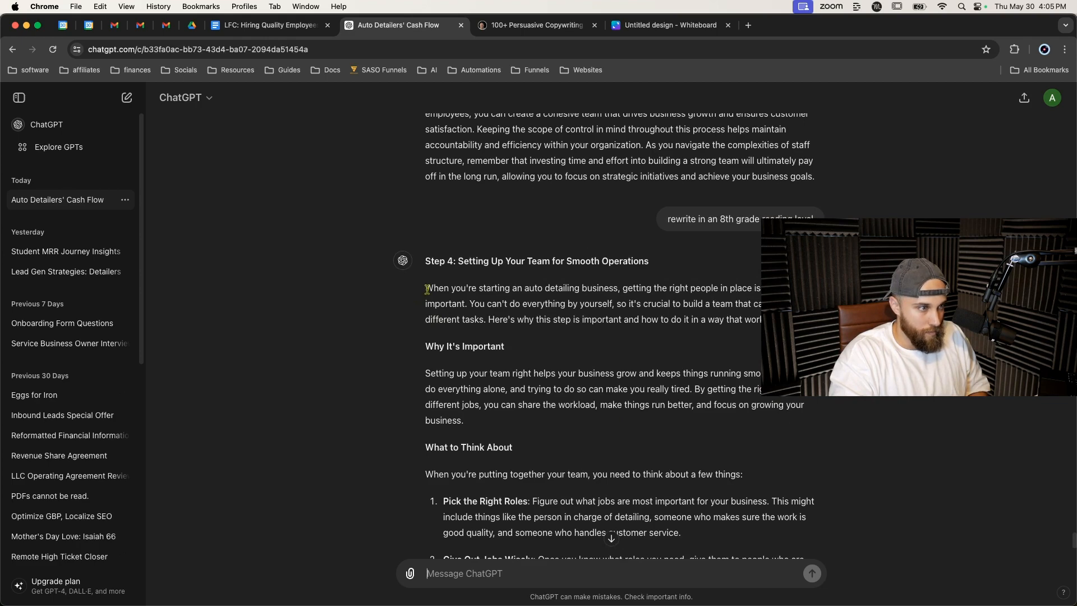
left_click_drag(427, 289, 572, 501)
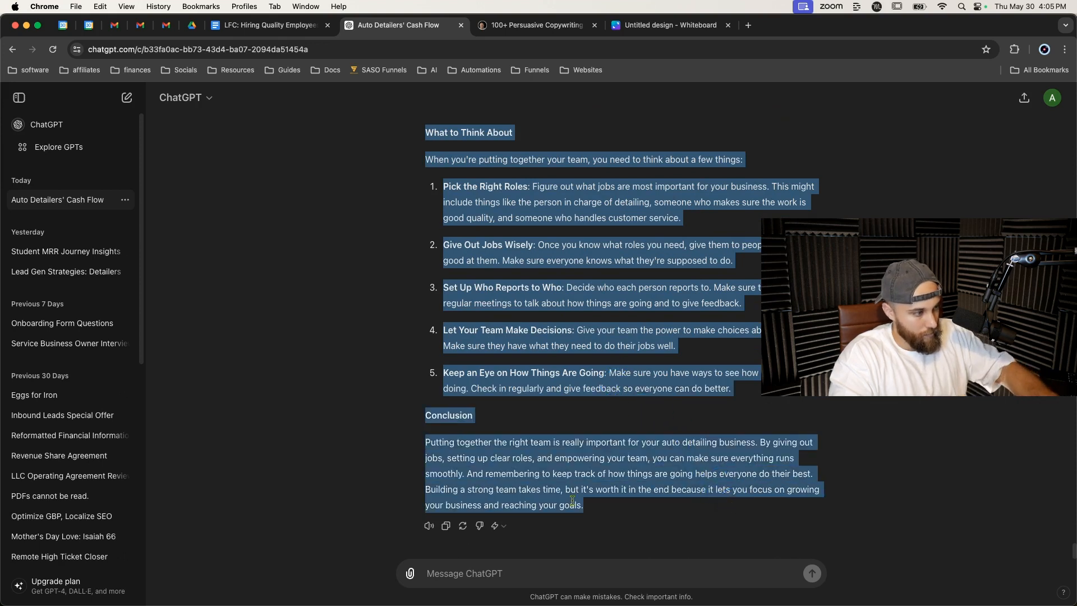
left_click(541, 538)
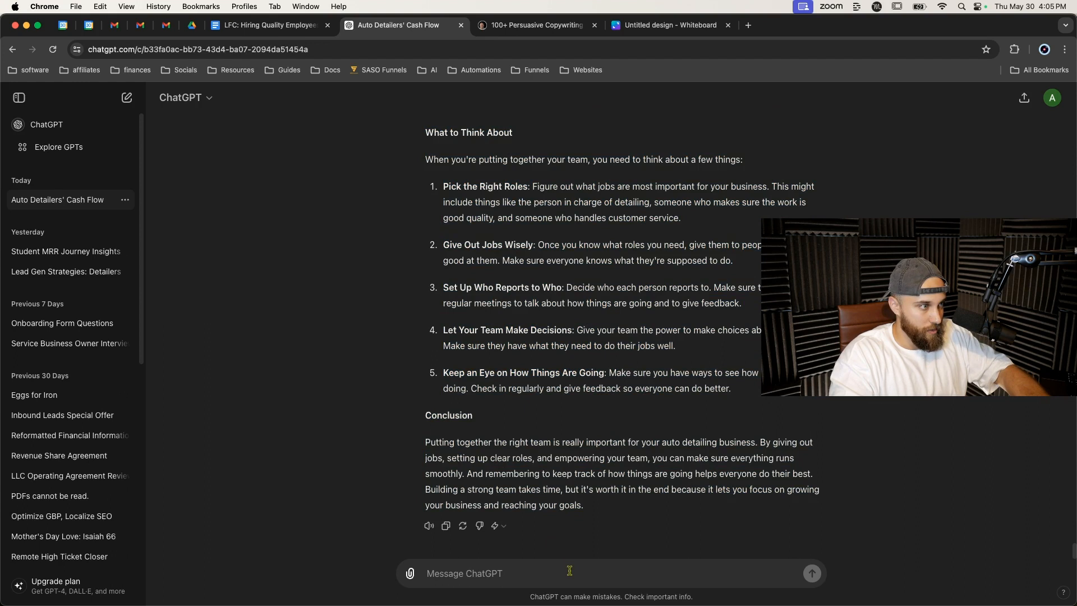
Ask ChatGPT to add a section on the need for shift managers and that no person should have more than 5 people under them.
type("please add a section talking about the need for shift managers and that no person s")
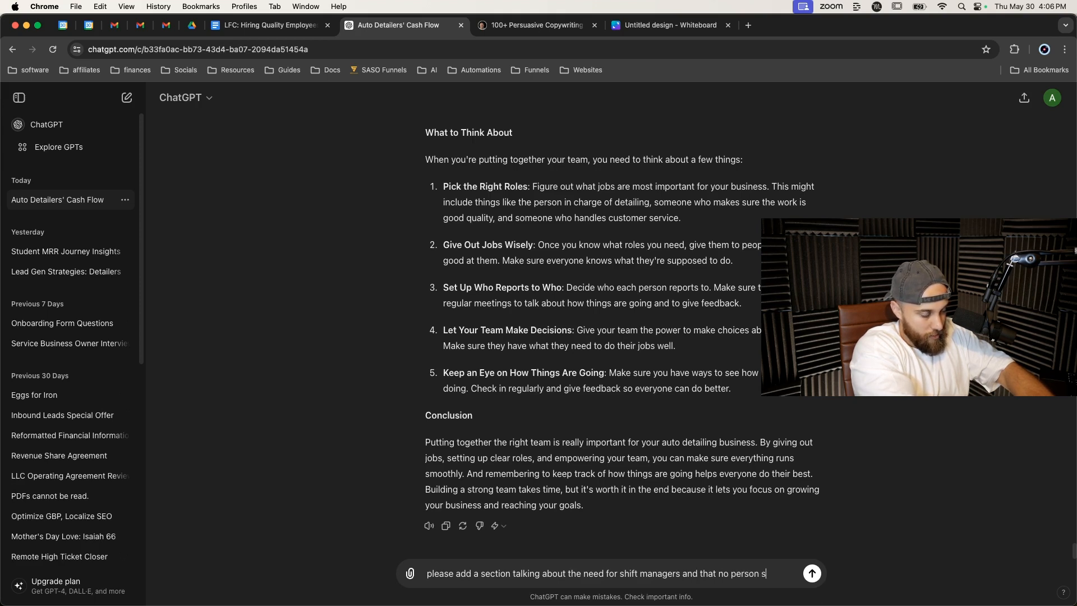
type("hav")
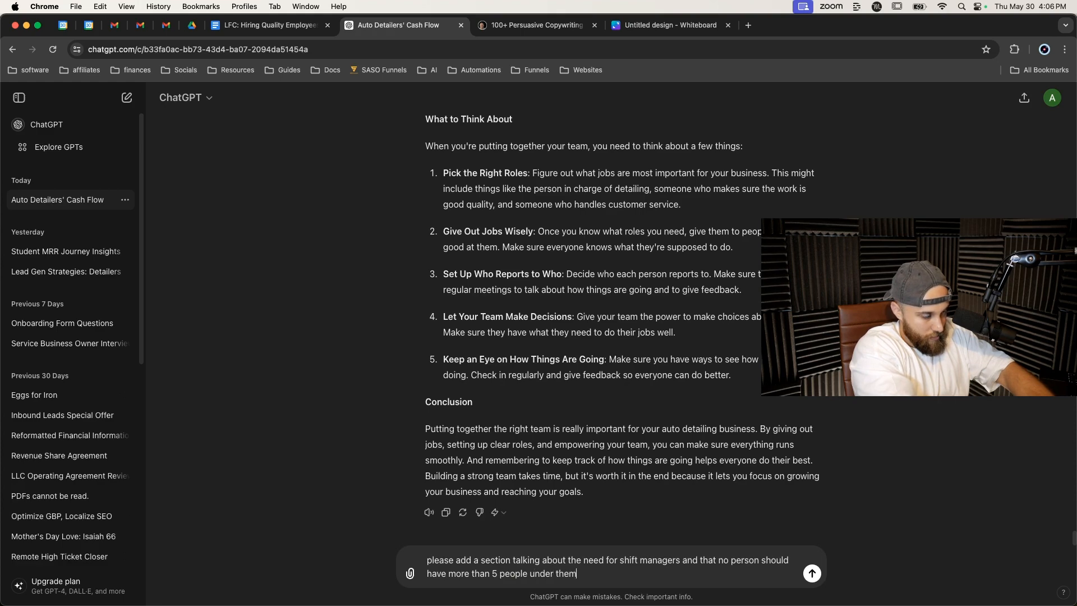
key("Return")
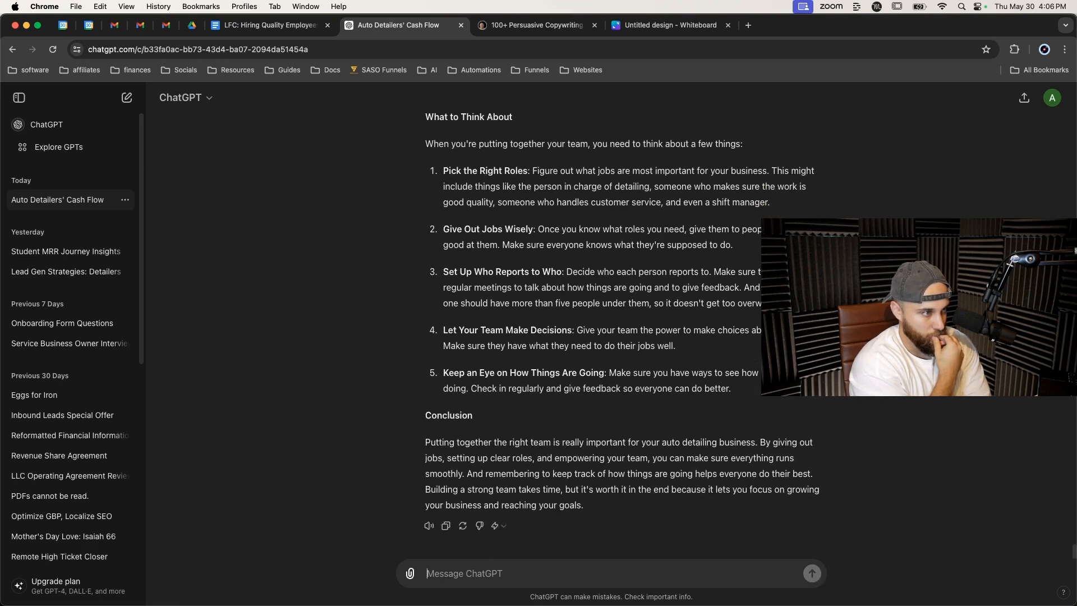
Copy ChatGPT's revised response and paste it in place of the Step 4 body text, keeping the Step 4 heading.
left_click(445, 525)
left_click(264, 25)
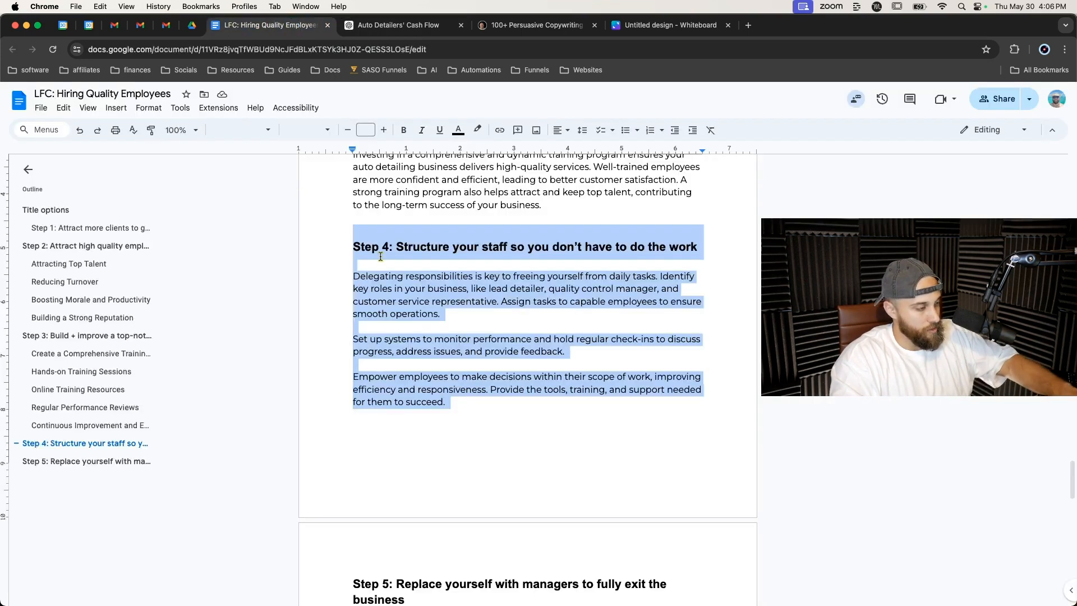
key("super+v")
scroll(380, 257, "up", 8)
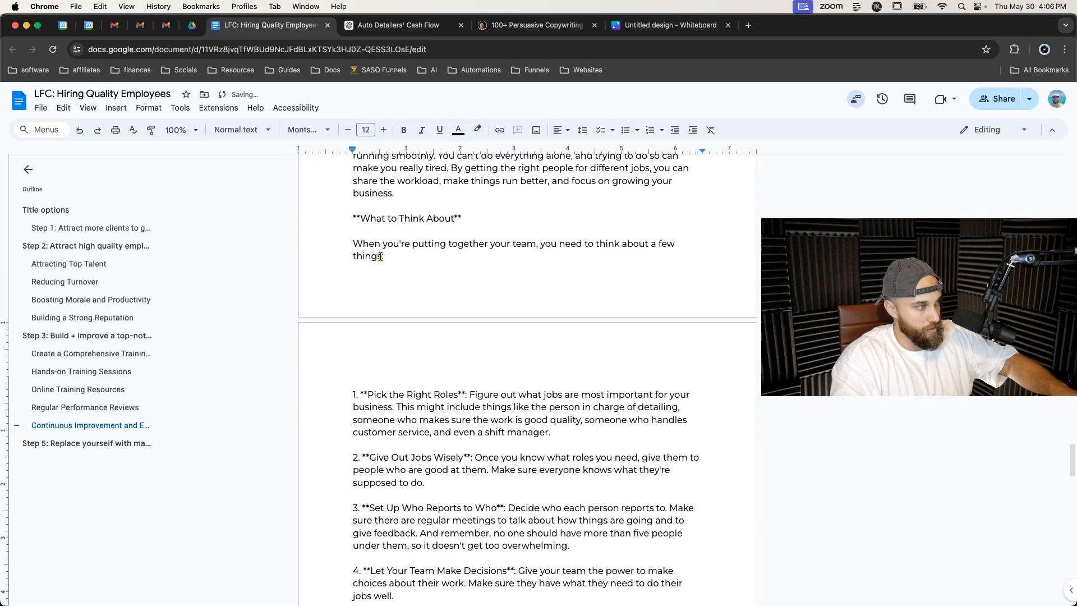
scroll(392, 284, "up", 3)
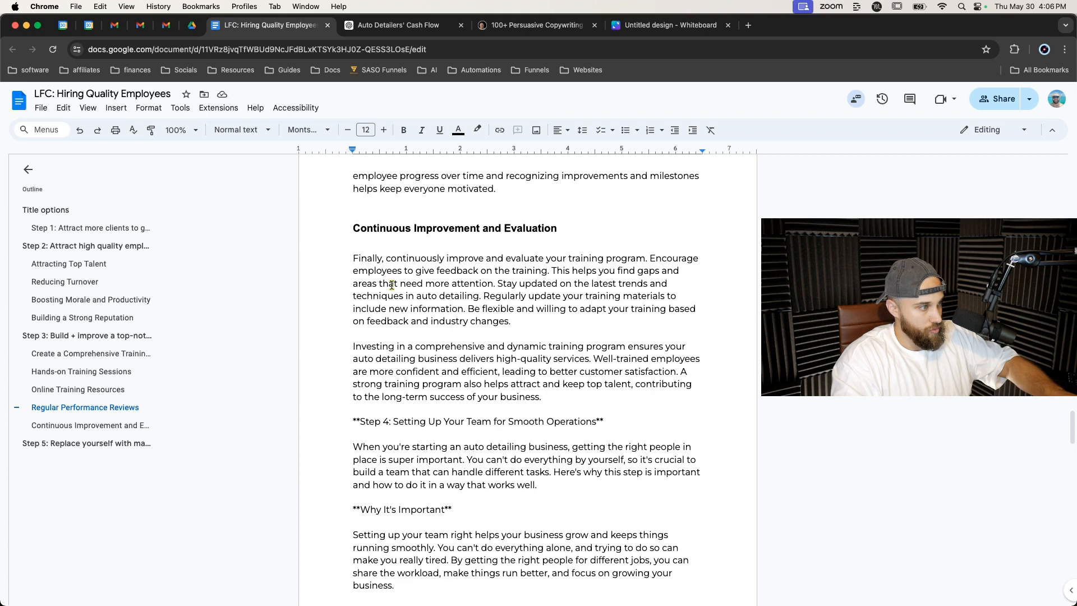
key("super+z")
left_click(421, 481)
left_click_drag(352, 471, 478, 412)
scroll(404, 499, "down", 4)
key("super+v")
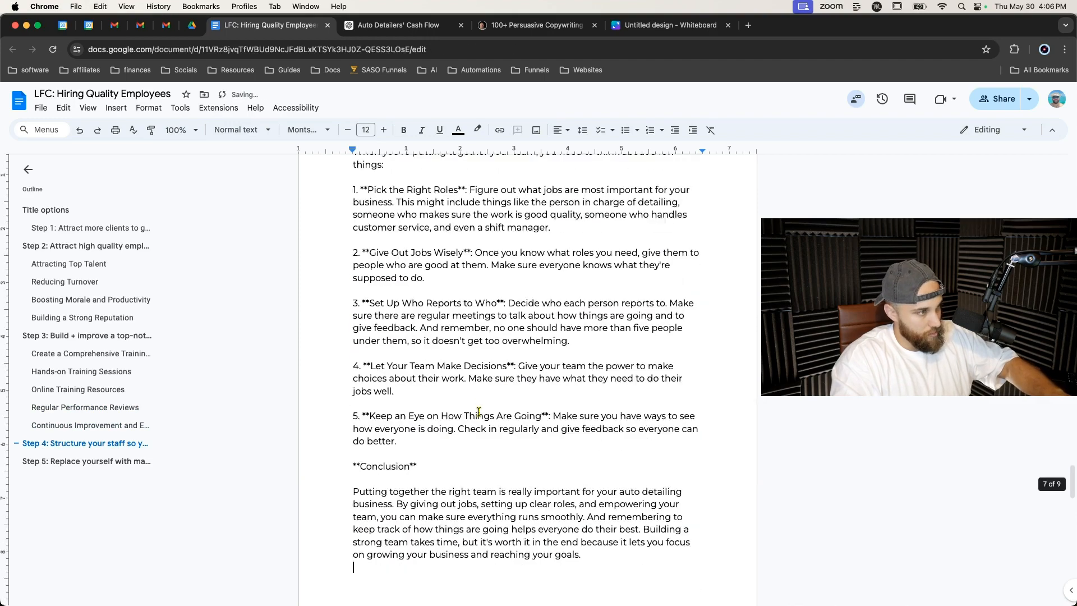
Remove all asterisks from the document with Find and replace.
key("super+f")
type("*")
left_click(1021, 162)
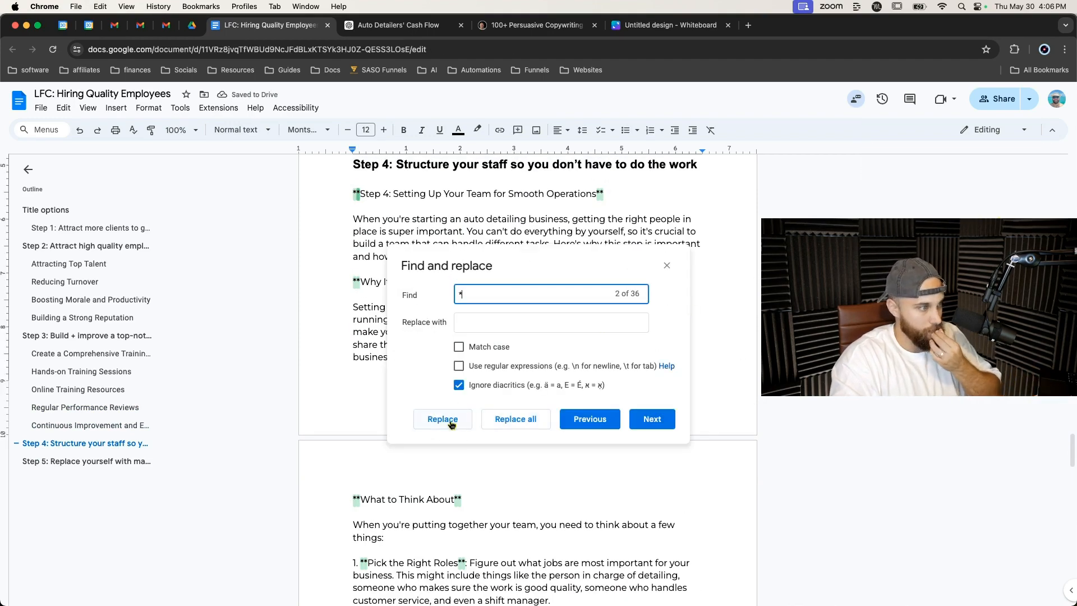
left_click(443, 419)
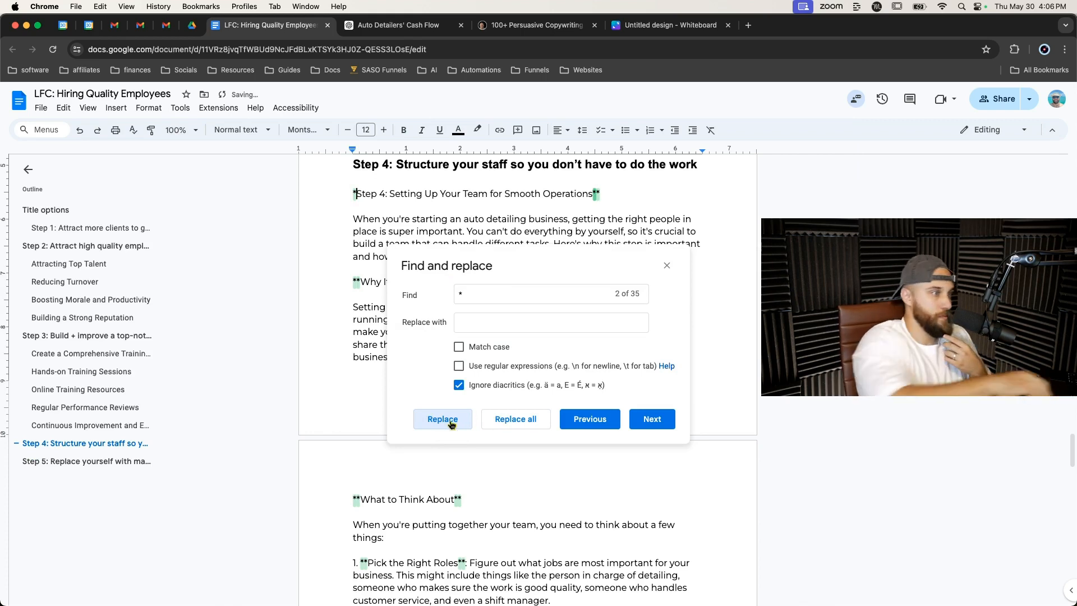
left_click(513, 420)
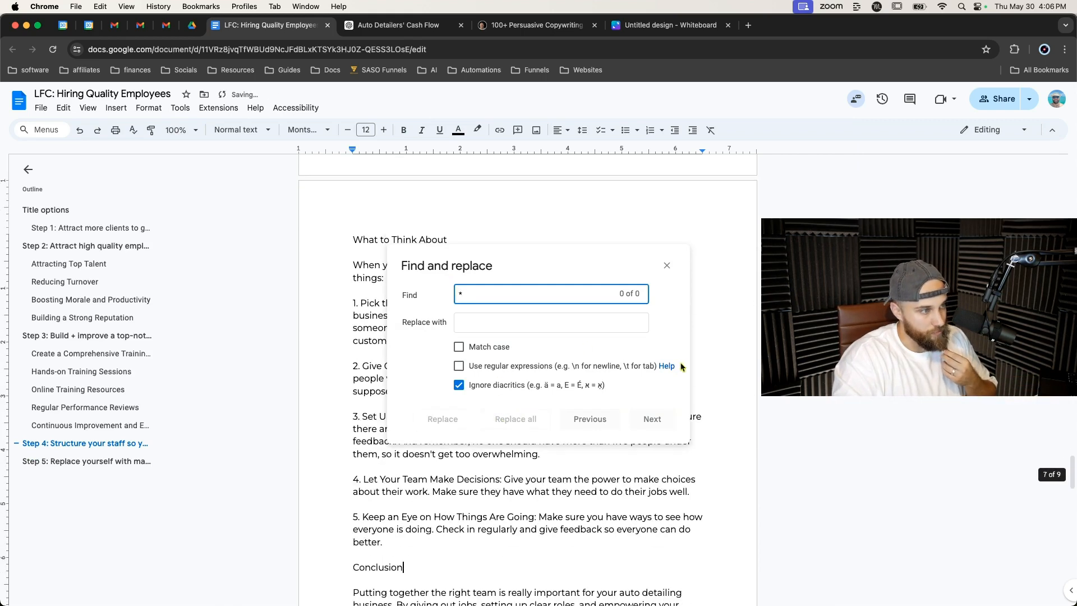
left_click(667, 266)
Delete the duplicate 'Step 4: Setting Up Your Team for Smooth Operations' line under the Step 4 heading.
scroll(578, 306, "up", 5)
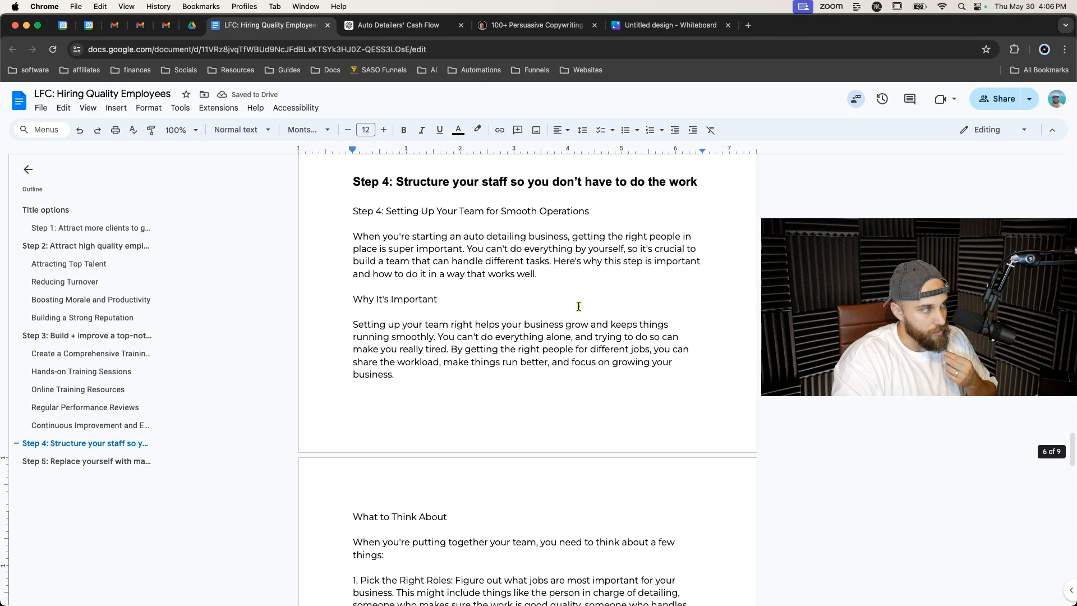
triple_click(405, 210)
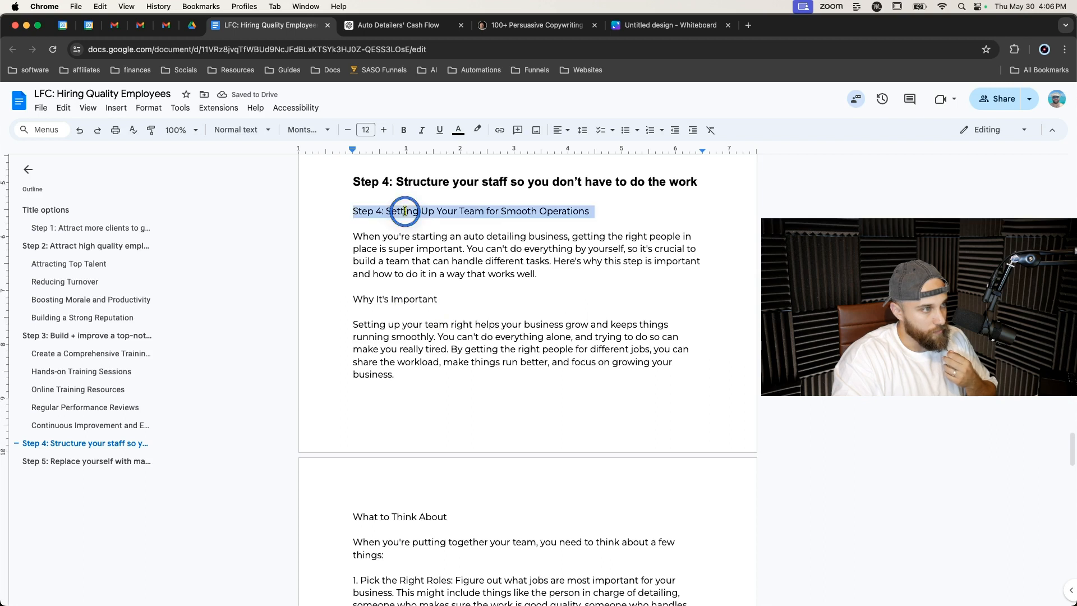
key("BackSpace")
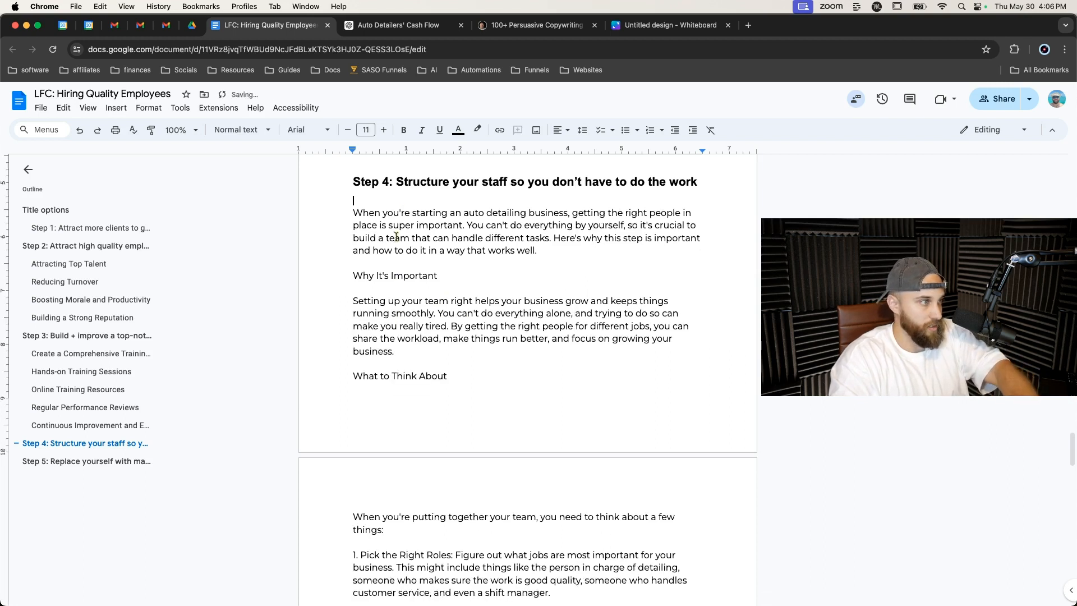
Apply Heading 2 to the 'Why It's Important' and 'What to Think About' subheadings.
triple_click(381, 275)
double_click(392, 375, "super")
left_click(392, 376, "super")
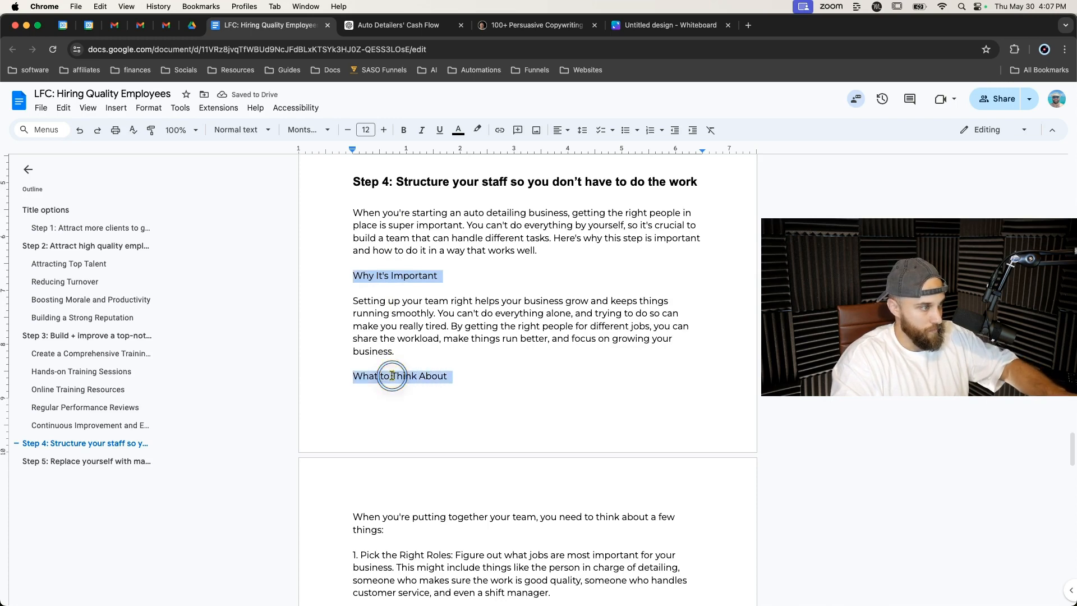
scroll(390, 385, "down", 10)
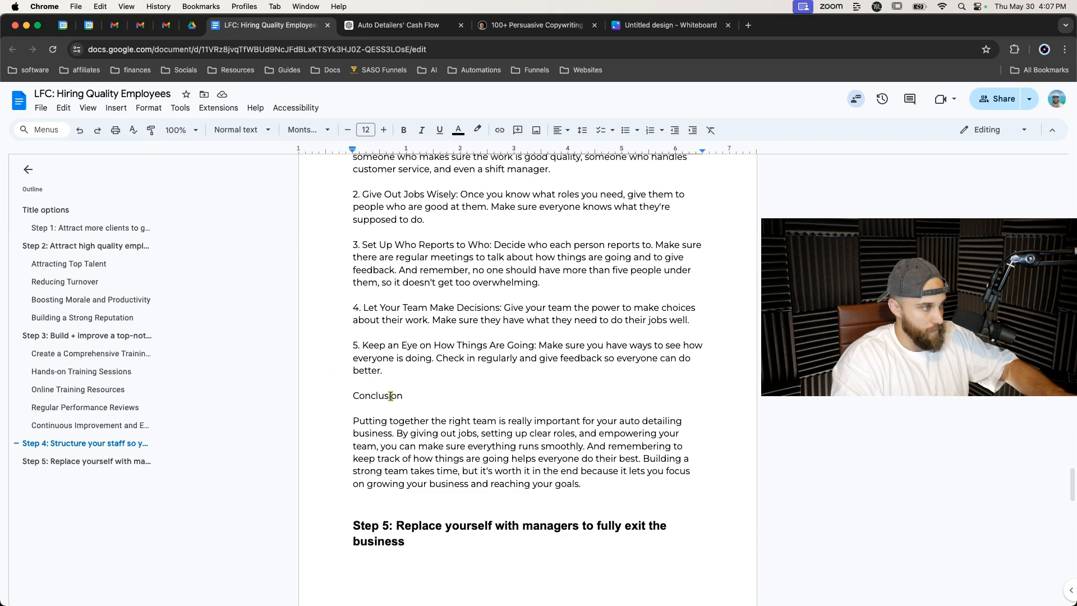
left_click(247, 130)
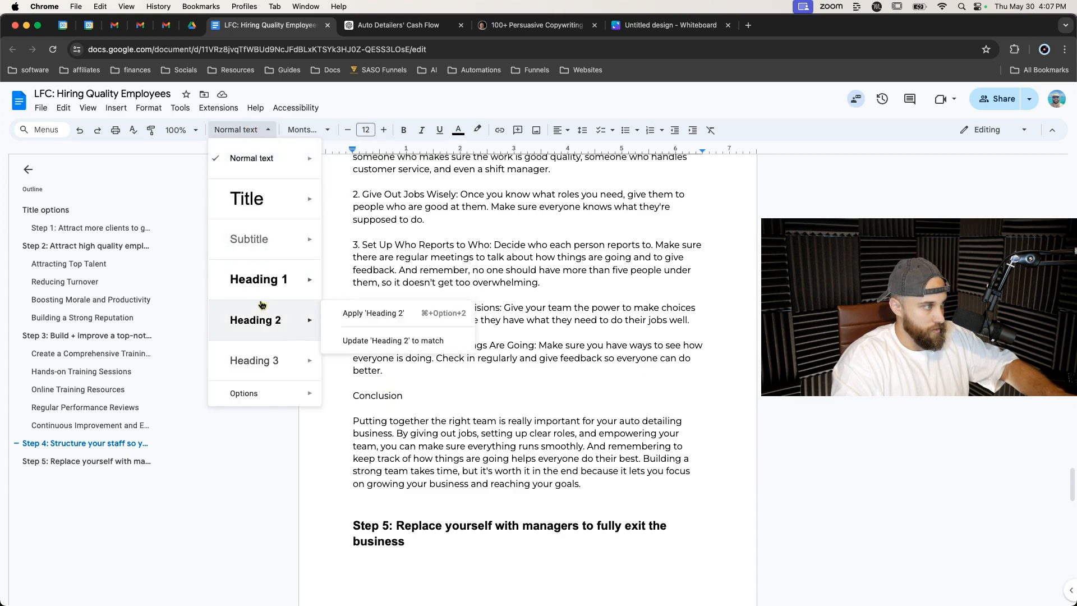
left_click(260, 320)
Delete the 'Conclusion' label above the closing paragraph of Step 4.
scroll(355, 372, "down", 8)
scroll(376, 314, "up", 3)
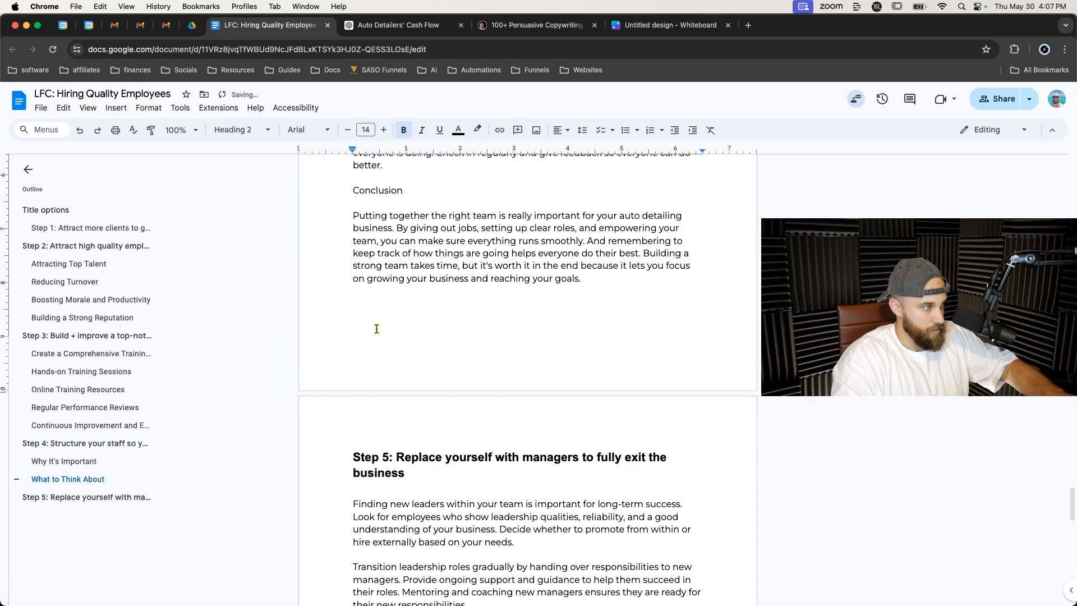
double_click(379, 272)
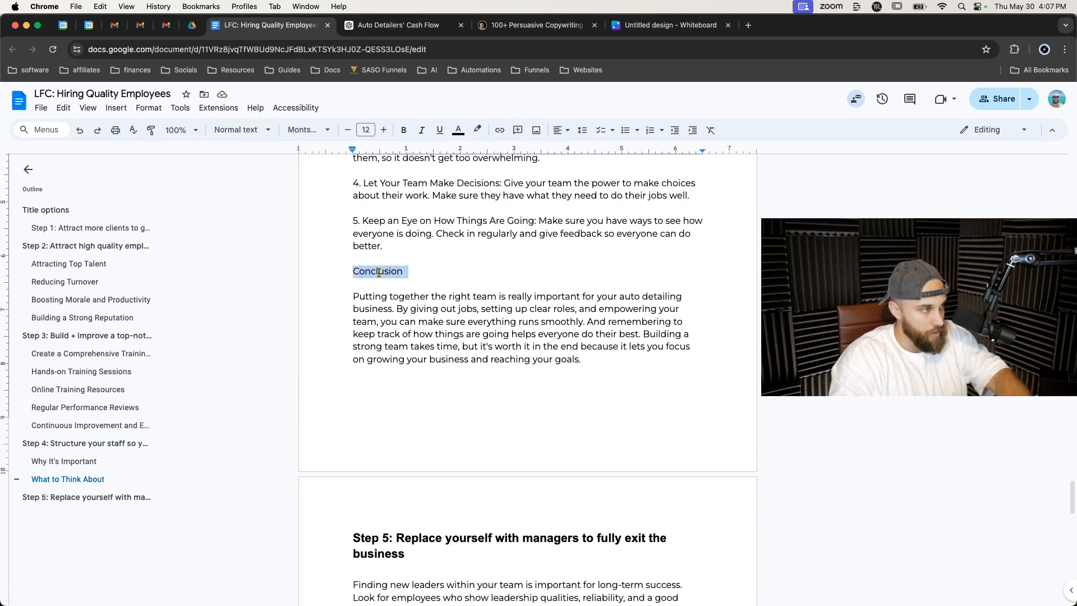
key("BackSpace")
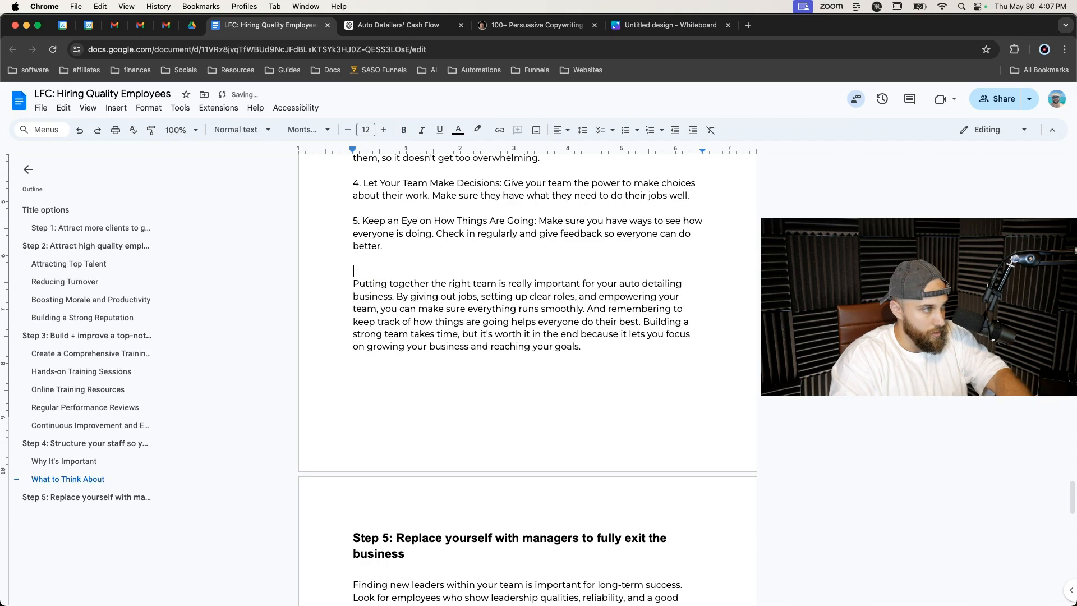
key("BackSpace")
Format the five points under 'What to Think About' as a numbered list.
scroll(362, 272, "up", 3)
left_click_drag(354, 192, 643, 428)
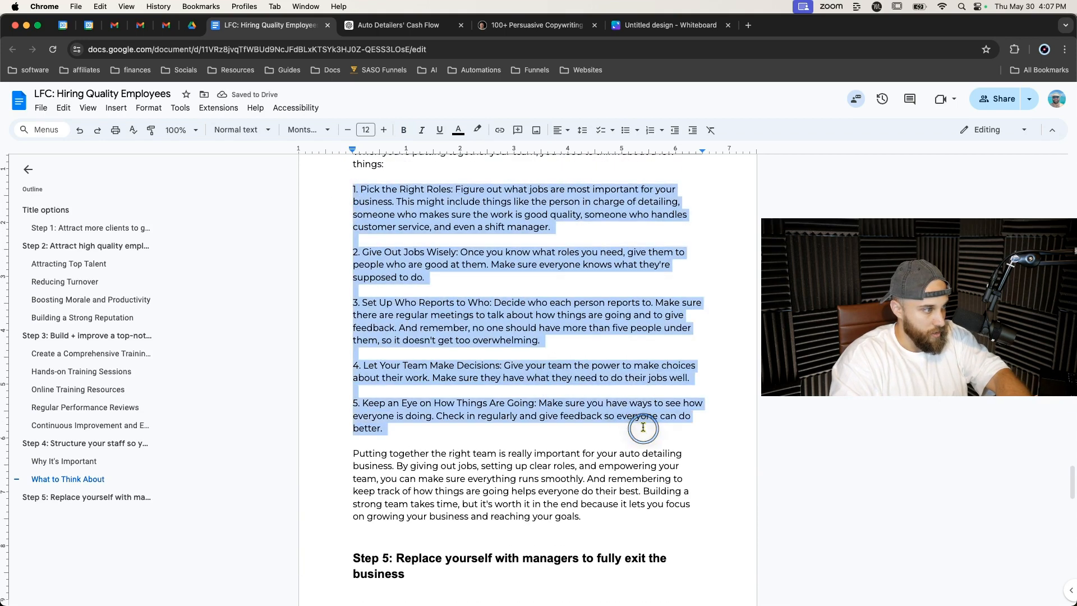
left_click(650, 130)
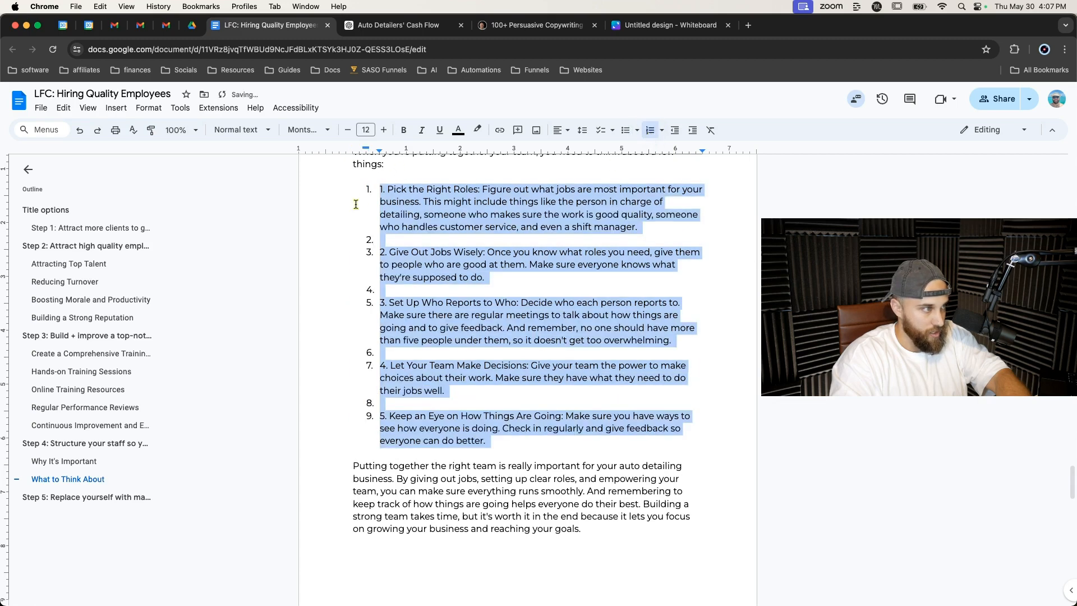
Delete the leftover '1.' prefix and the four empty numbered items between the points.
left_click(388, 191)
key("BackSpace")
key("BackSpace")
key("BackSpace")
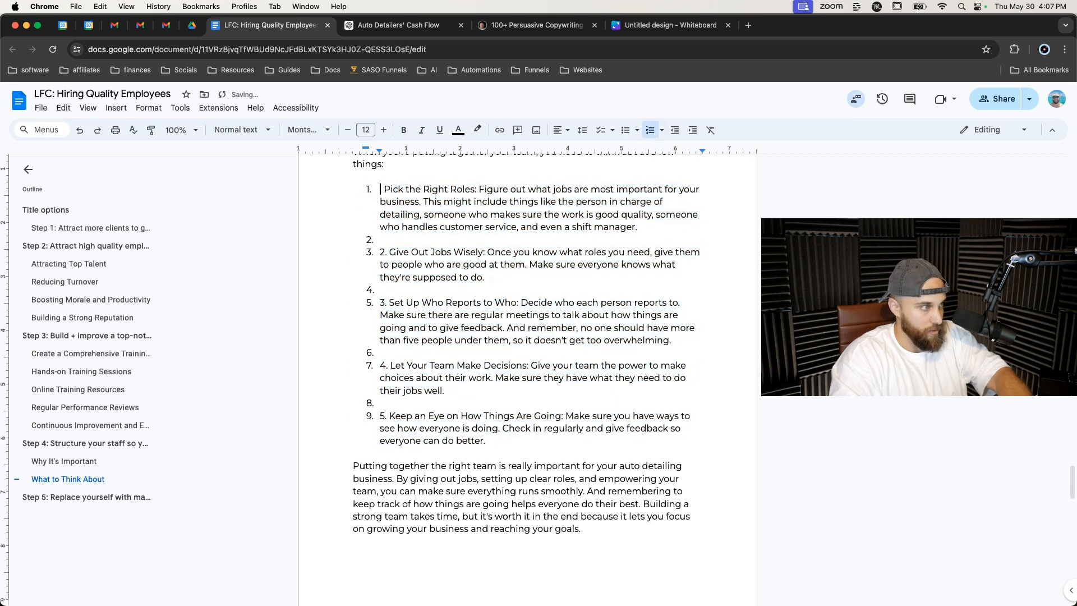
left_click(385, 239)
key("BackSpace")
left_click(386, 289)
key("BackSpace")
left_click(386, 352)
key("BackSpace")
left_click(387, 401)
key("BackSpace")
Delete the leftover typed numbers from list items 5, 4, 3 and 2.
left_click(388, 416)
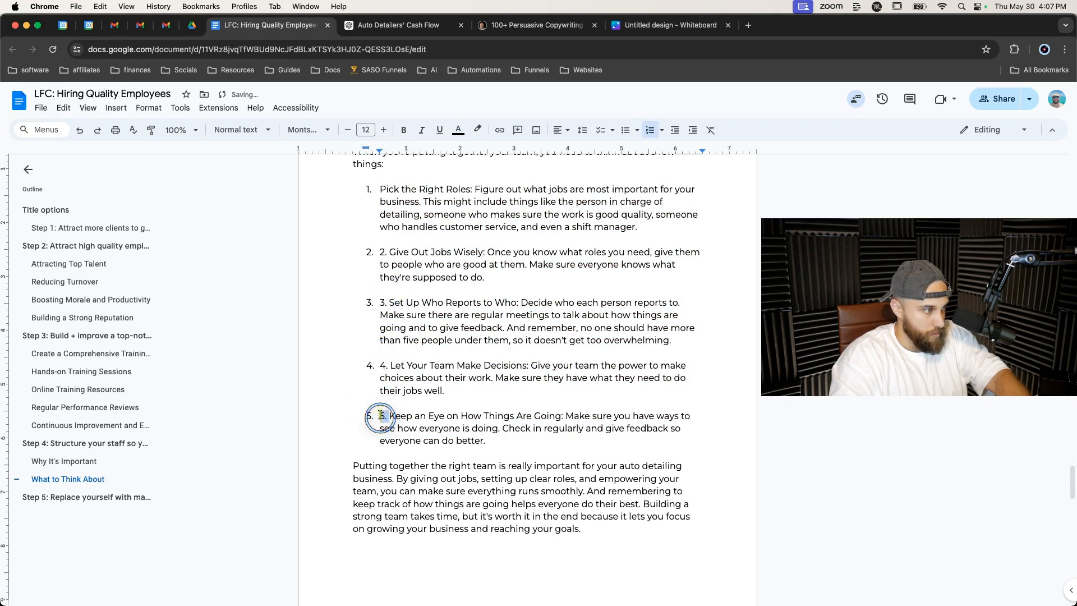
key("BackSpace")
key("BackSpace")
key("BackSpace")
left_click(385, 367)
key("BackSpace")
key("BackSpace")
key("BackSpace")
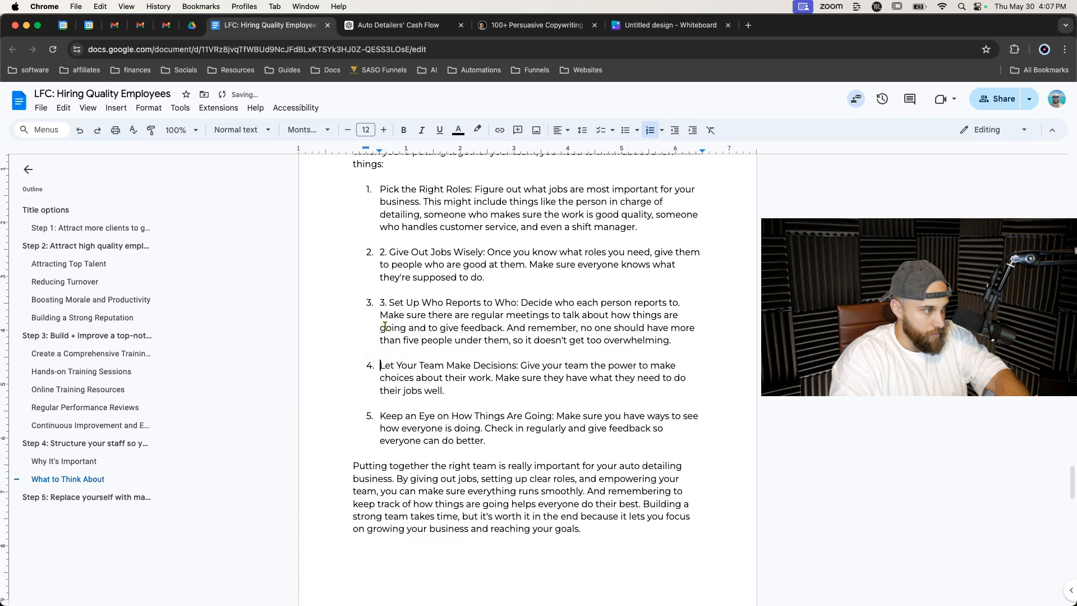
left_click(388, 301)
key("BackSpace")
key("BackSpace")
key("BackSpace")
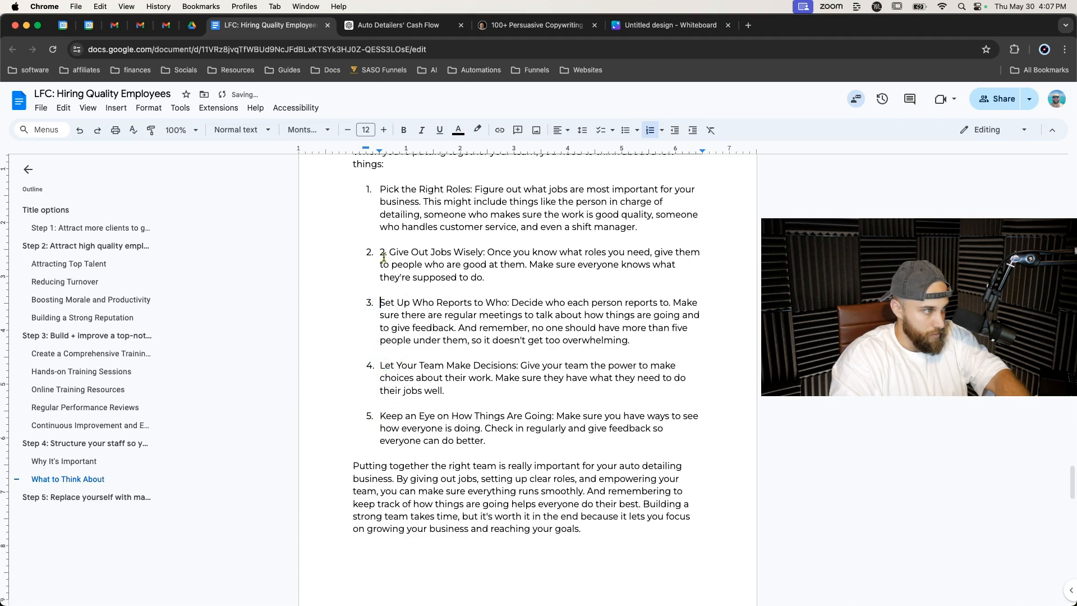
left_click(388, 251)
key("BackSpace")
key("BackSpace")
key("BackSpace")
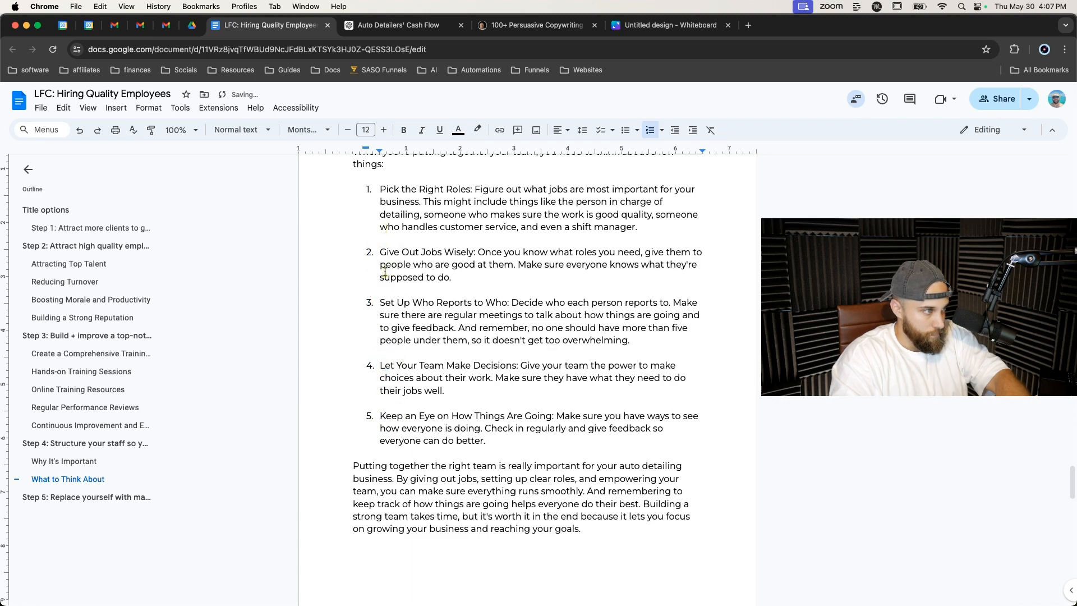
Add a comment reading 'transition' on the closing paragraph of the Step 4 section.
scroll(385, 272, "down", 5)
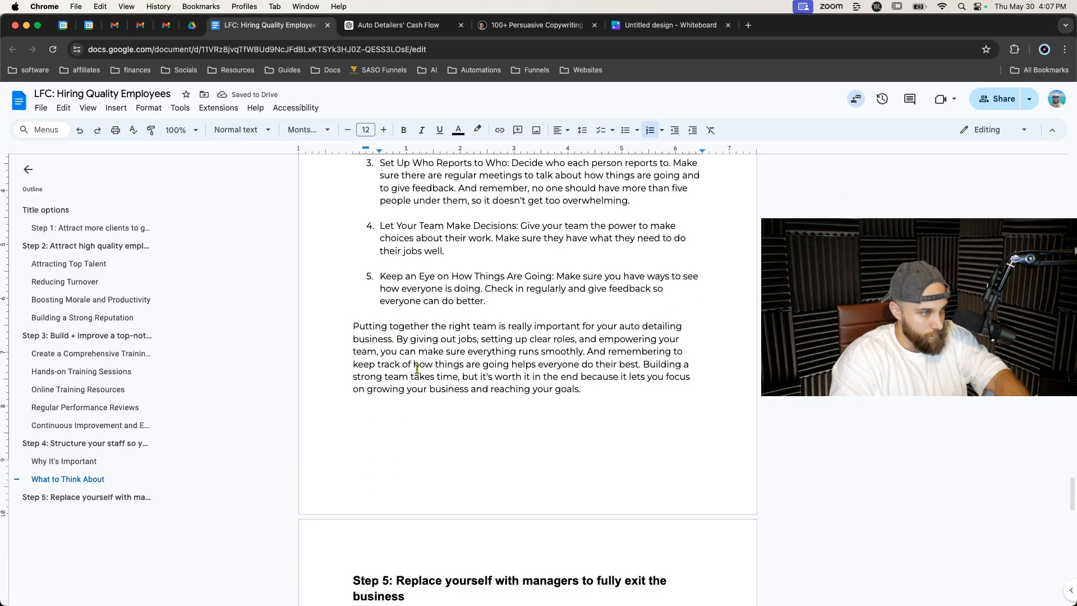
triple_click(422, 371)
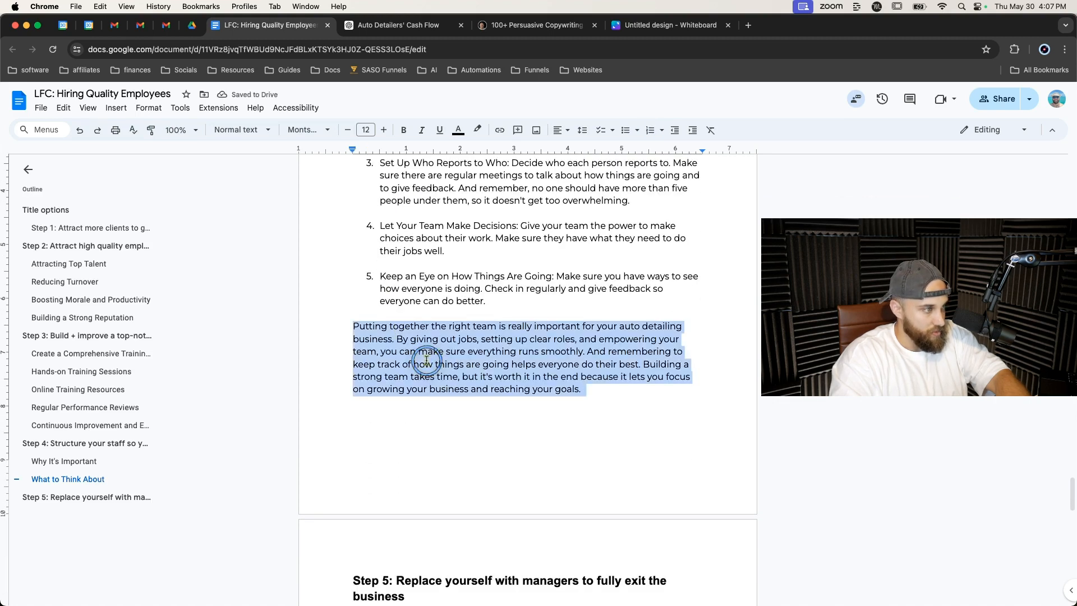
right_click(426, 370)
left_click(533, 421)
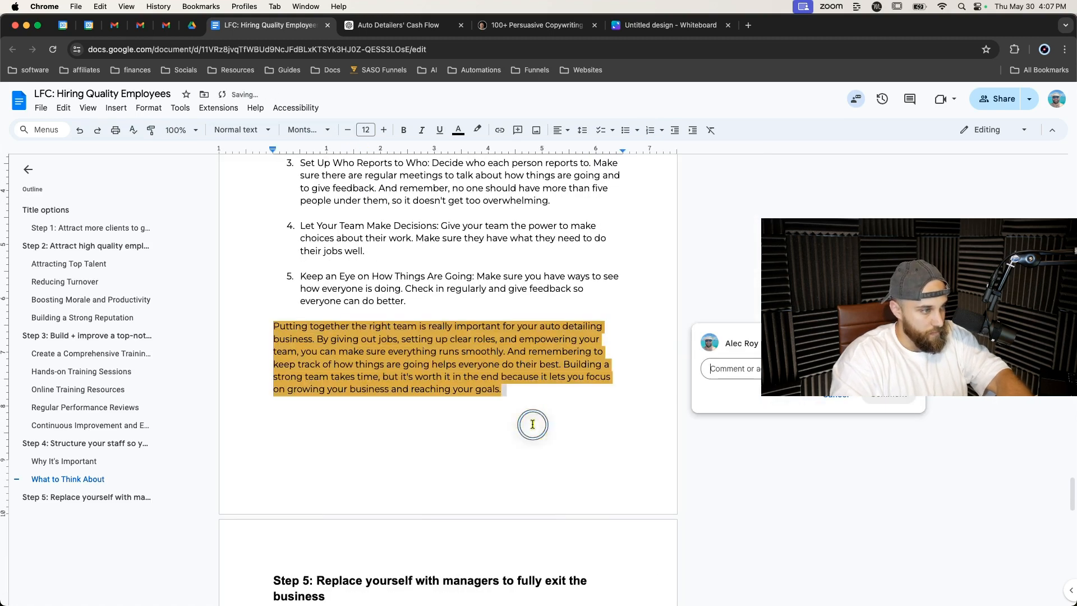
type("transition")
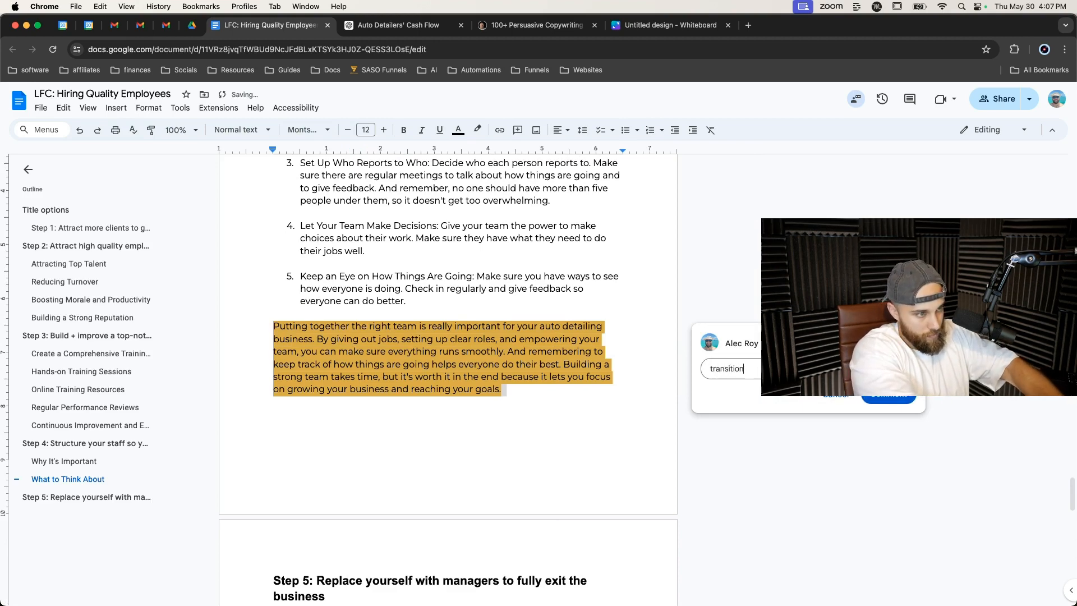
key("super+Return")
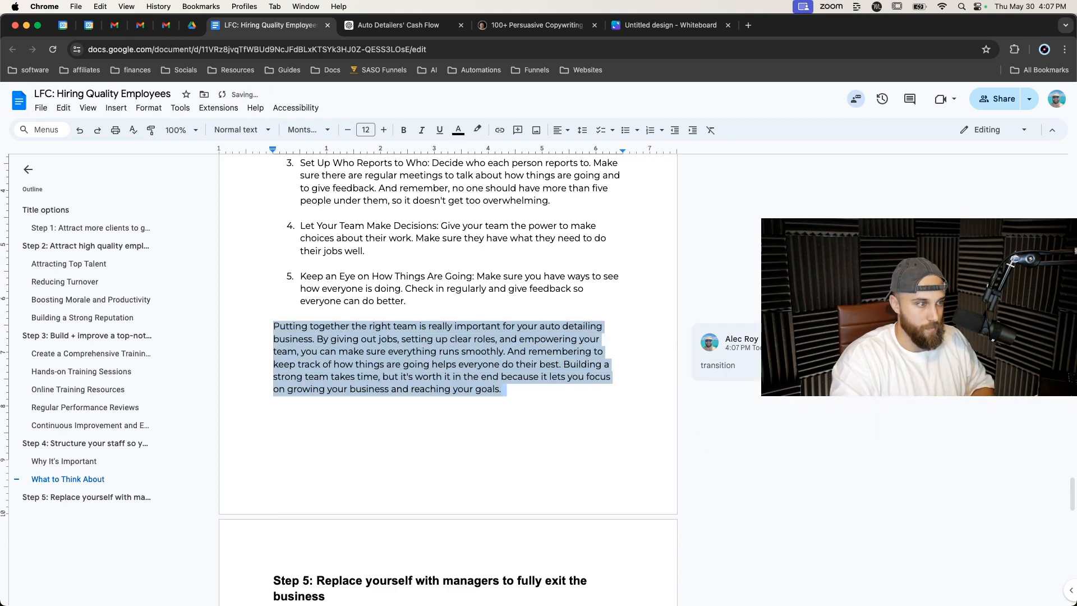
scroll(636, 422, "down", 4)
scroll(636, 422, "up", 10)
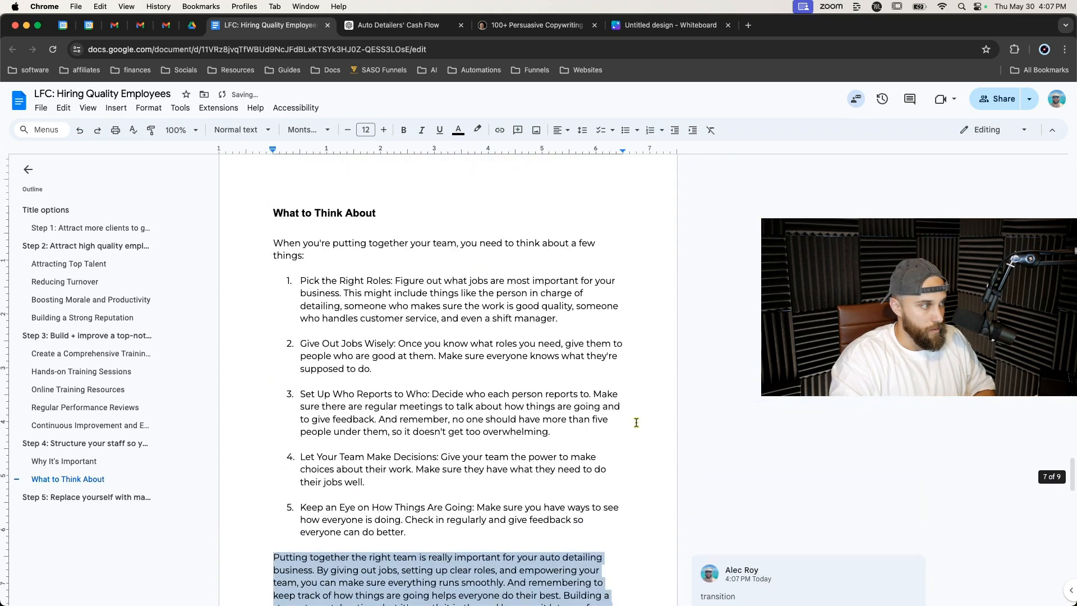
Delete the extra blank lines above the 'Why It's Important' heading and after its paragraph in Step 4.
scroll(636, 422, "up", 5)
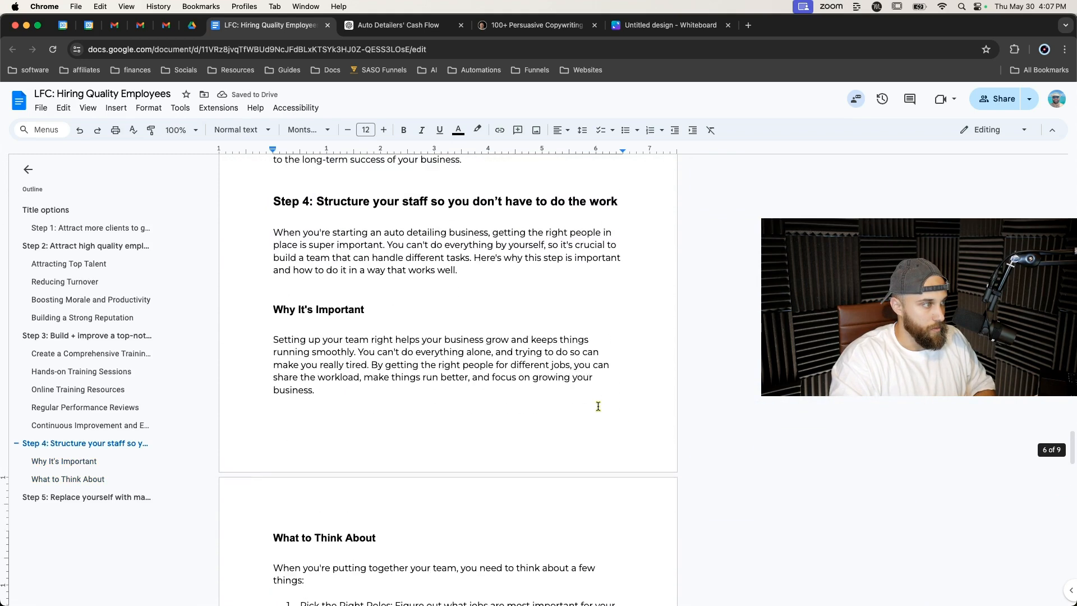
left_click(384, 333)
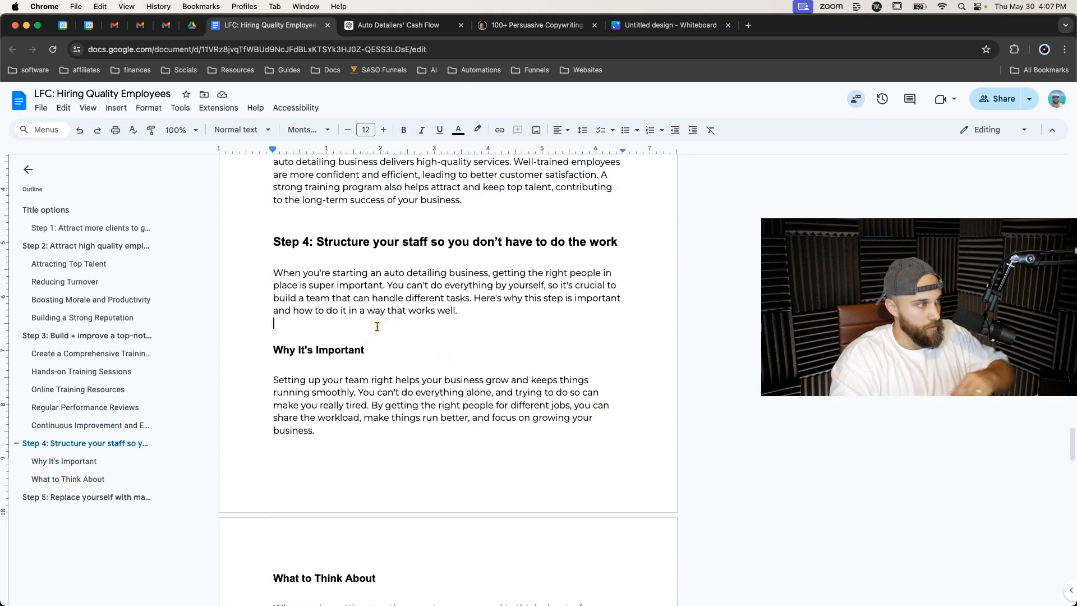
key("BackSpace")
scroll(330, 339, "down", 4)
left_click(323, 216)
key("BackSpace")
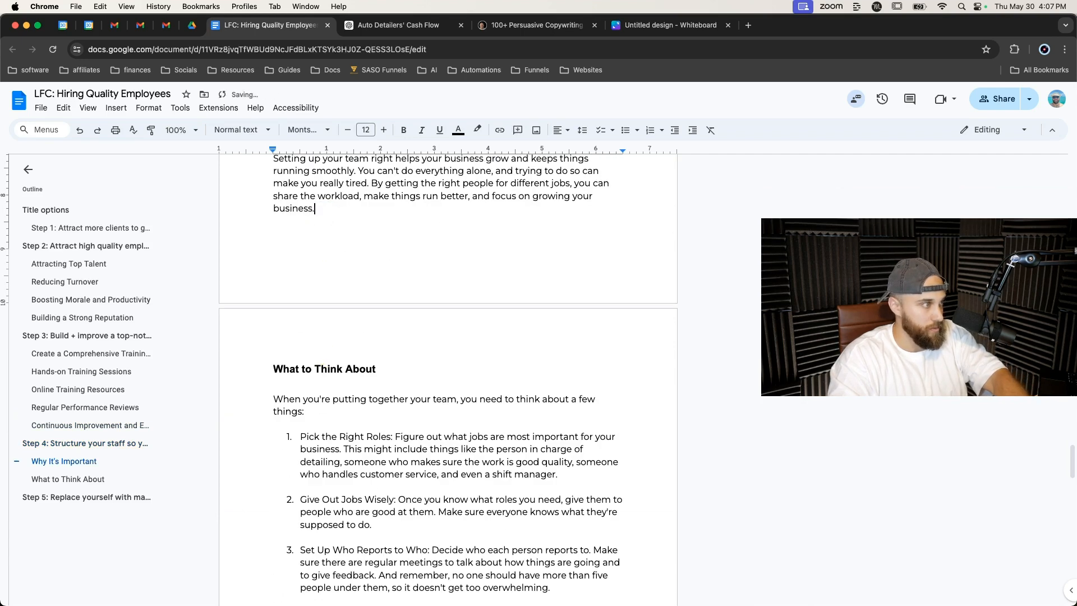
Bold the title phrase before the colon in each of the five numbered points under 'What to Think About'.
scroll(447, 382, "down", 4)
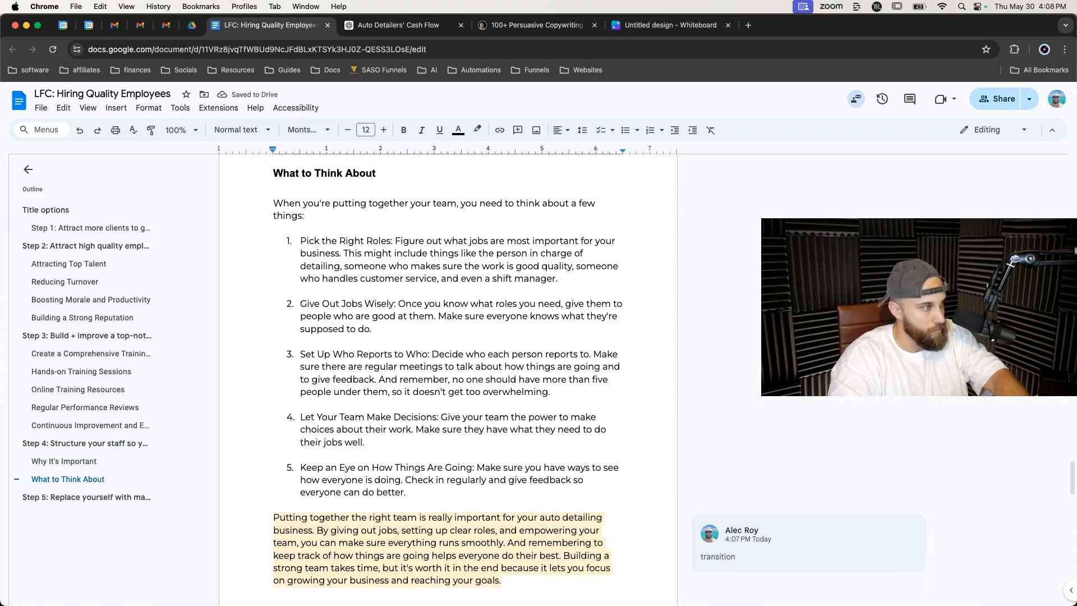
left_click_drag(300, 239, 393, 240)
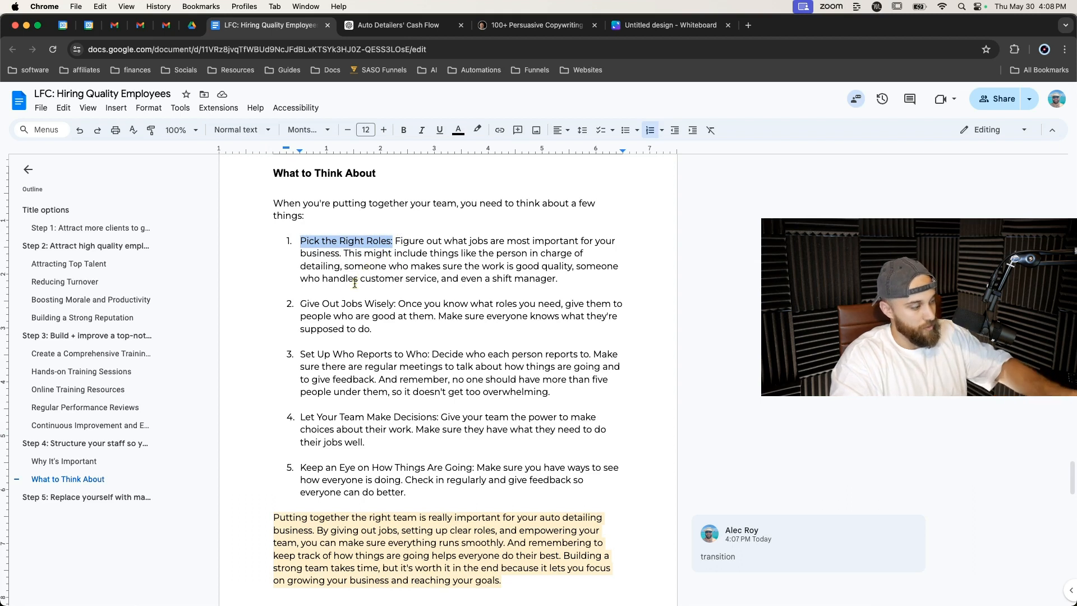
left_click_drag(298, 304, 395, 303)
left_click(428, 355)
left_click_drag(428, 355, 403, 355)
key("super+z")
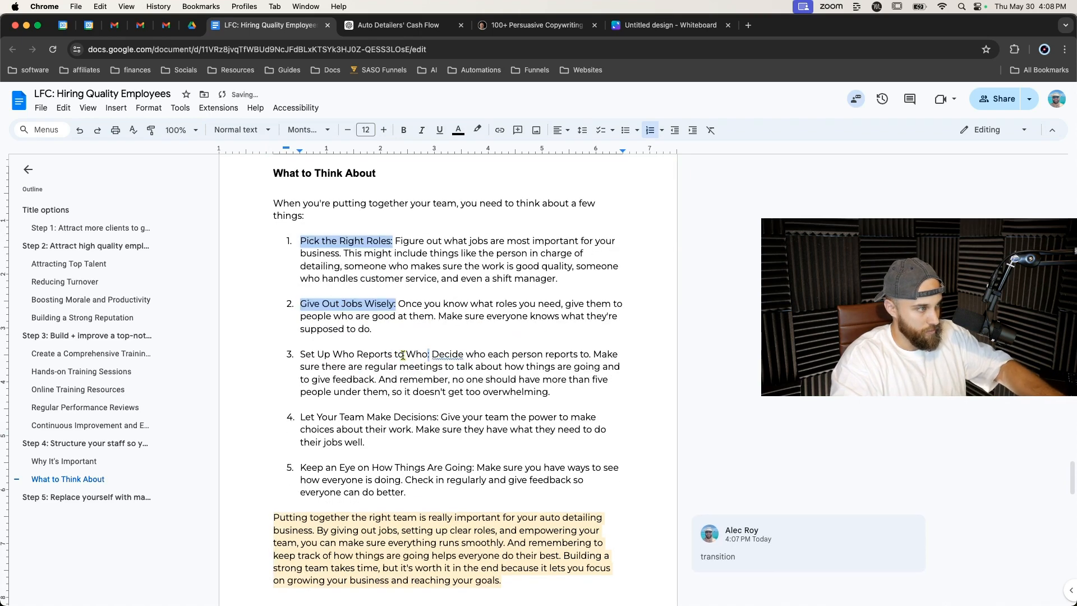
left_click_drag(302, 355, 431, 354)
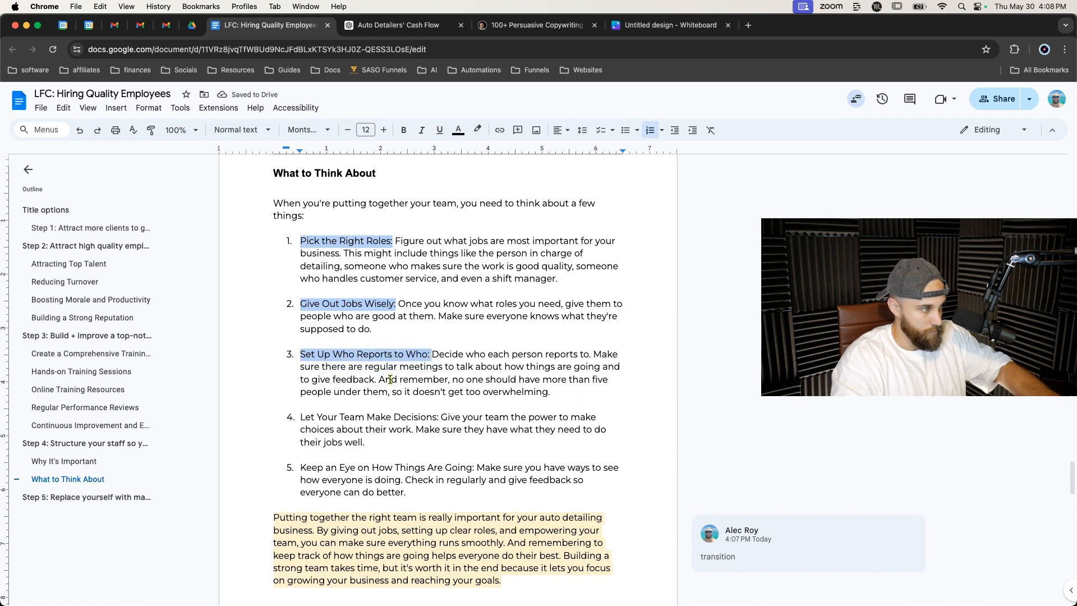
left_click_drag(303, 416, 441, 416)
left_click_drag(296, 470, 475, 463)
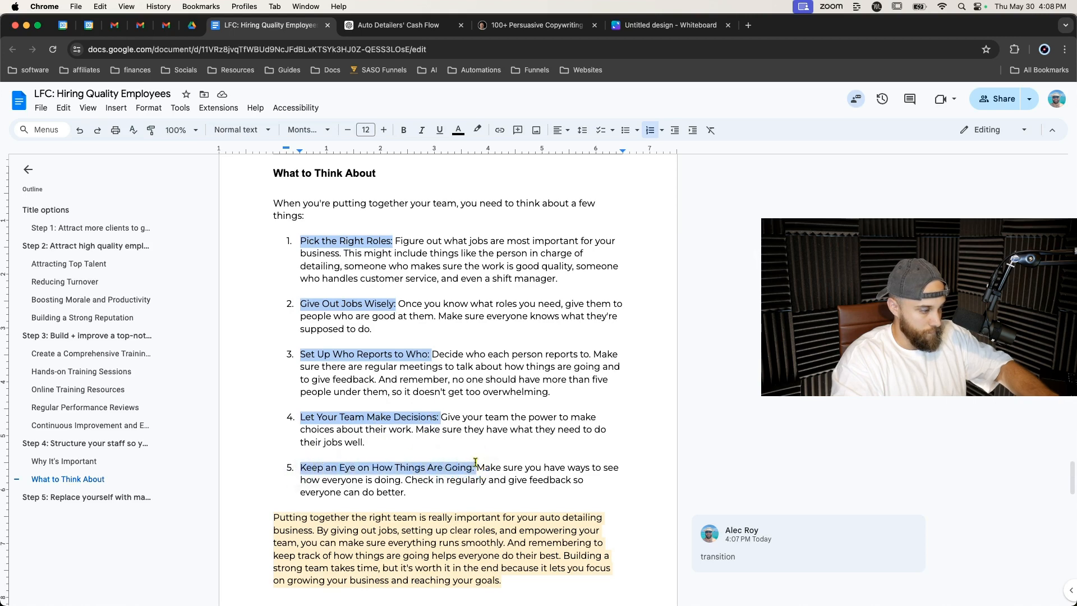
key("ctrl+b")
left_click(500, 442)
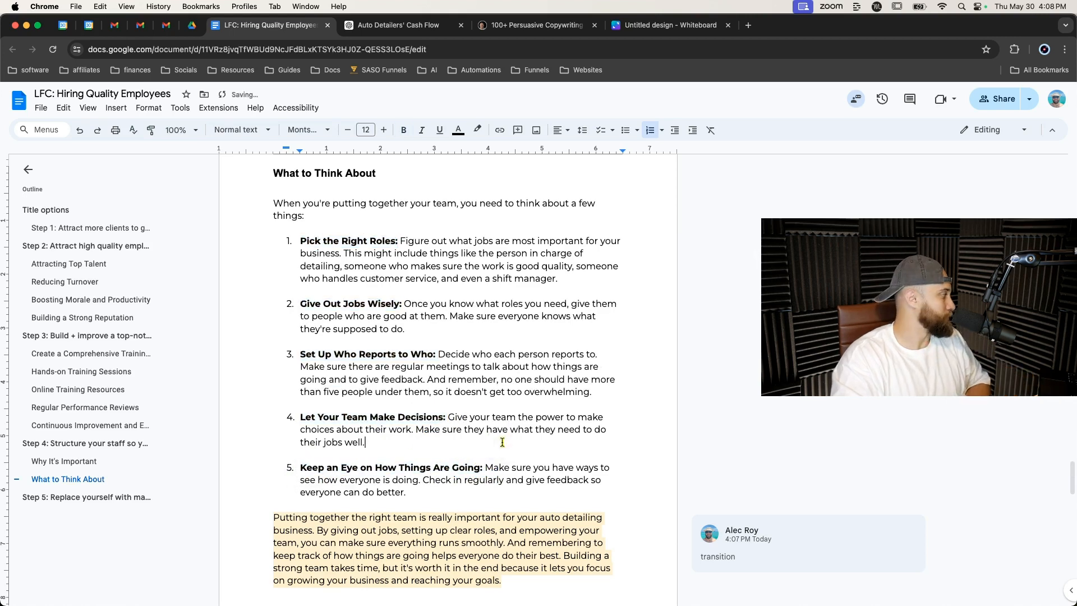
Review the Step 4 section from 'Why It's Important' down to its closing paragraph.
scroll(502, 442, "down", 1)
scroll(502, 442, "down", 5)
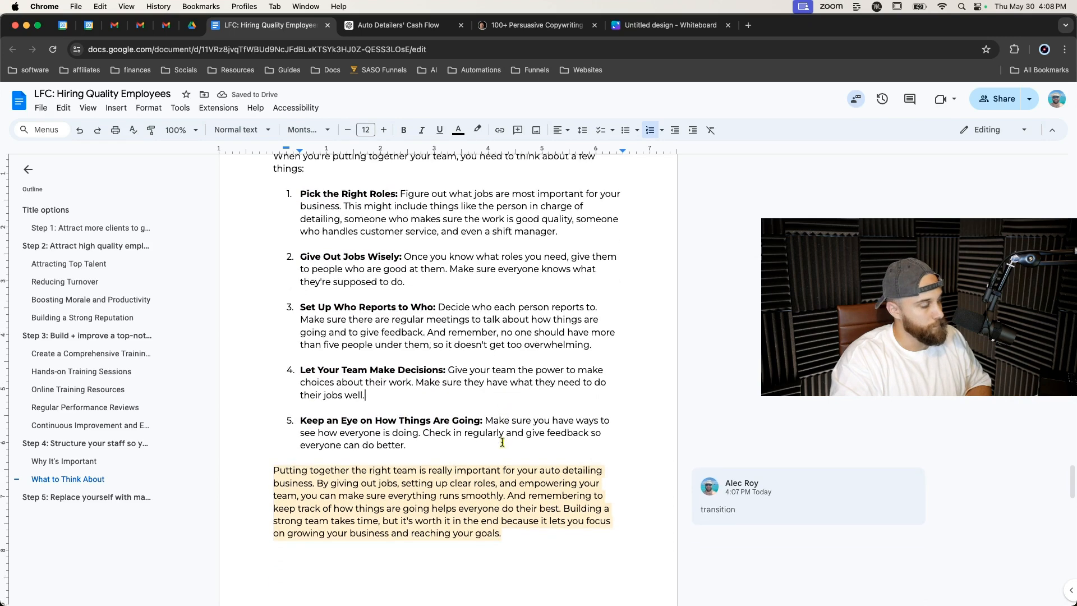
scroll(502, 442, "up", 12)
scroll(502, 442, "up", 12)
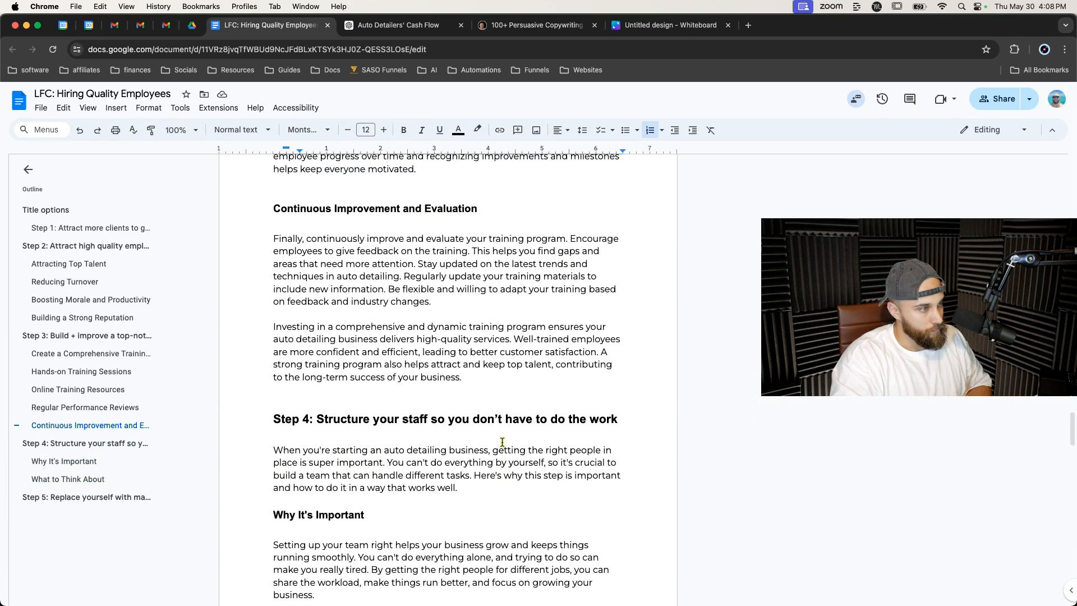
left_click(303, 516)
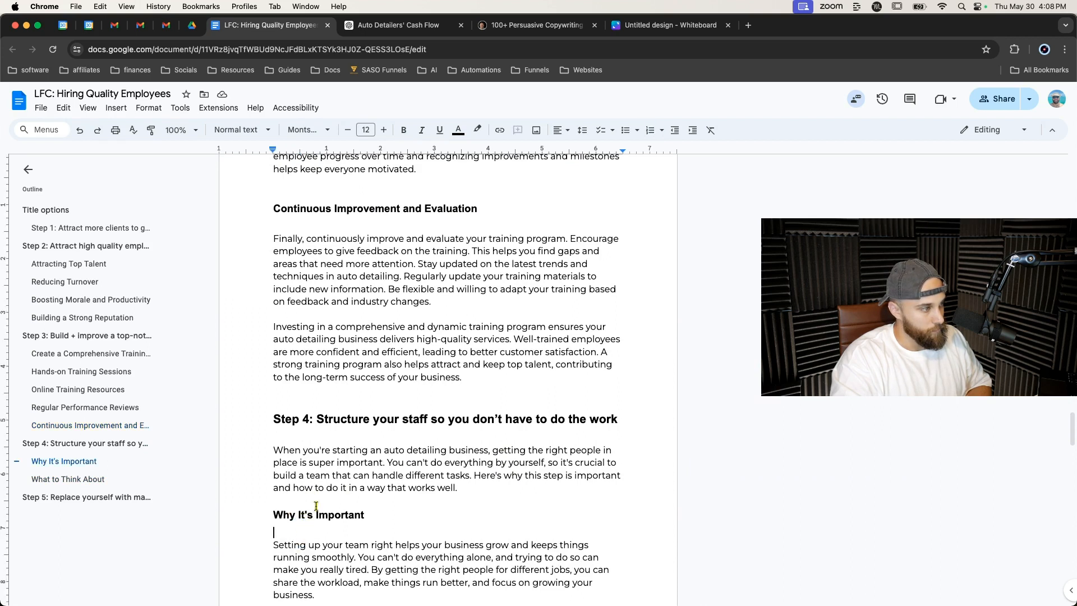
left_click(400, 505)
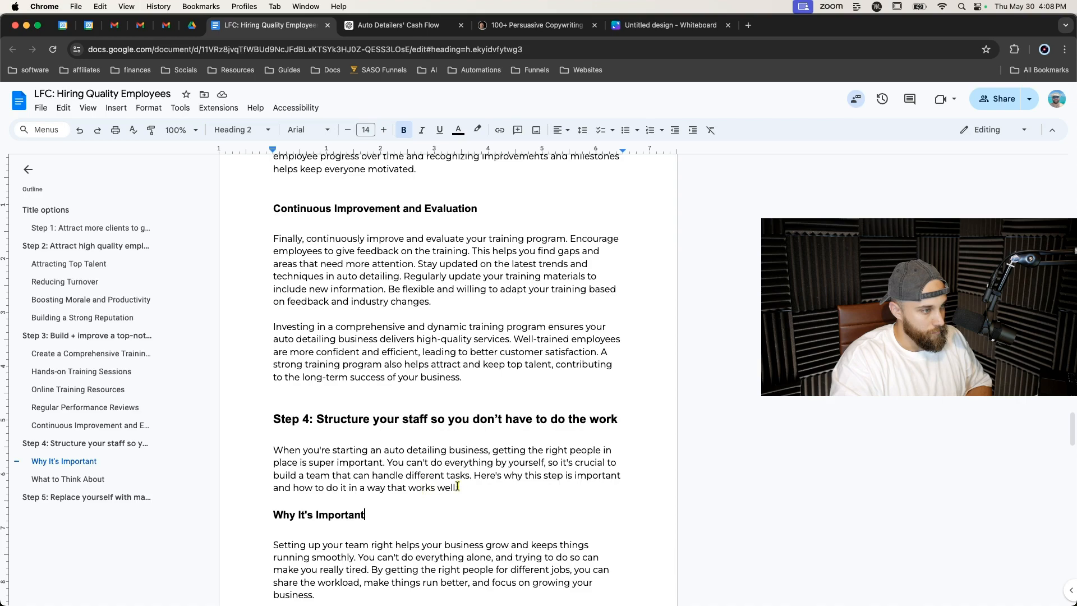
scroll(463, 488, "down", 1)
scroll(463, 488, "down", 10)
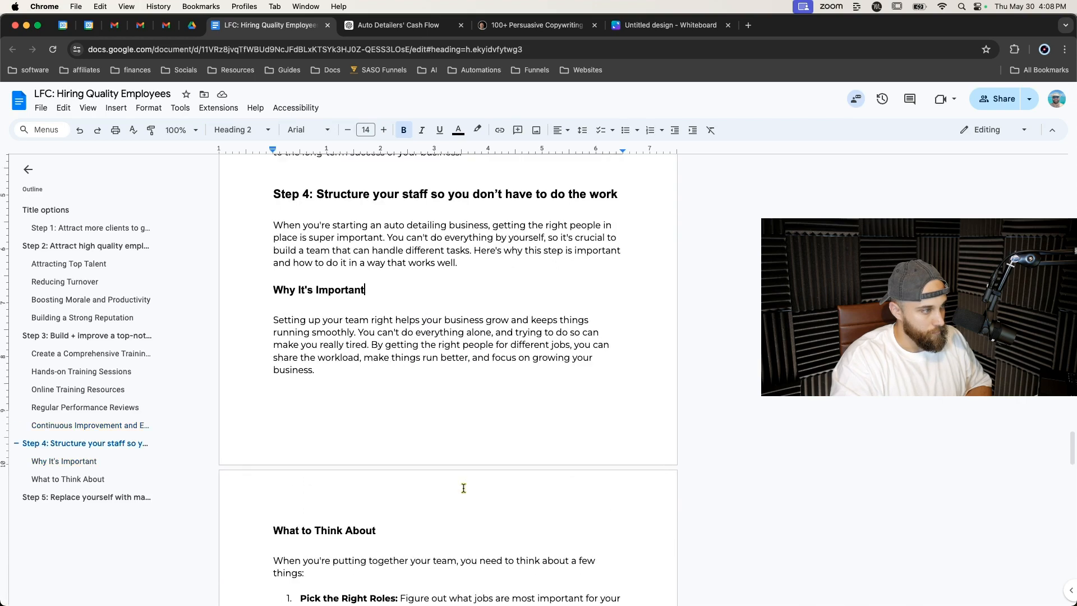
scroll(463, 487, "down", 8)
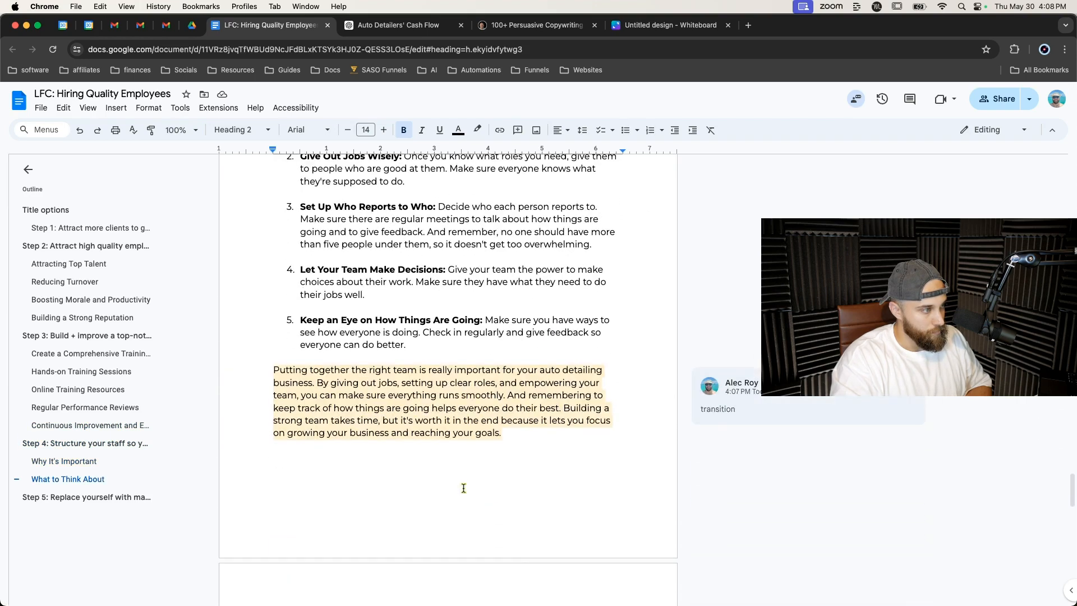
scroll(463, 487, "up", 5)
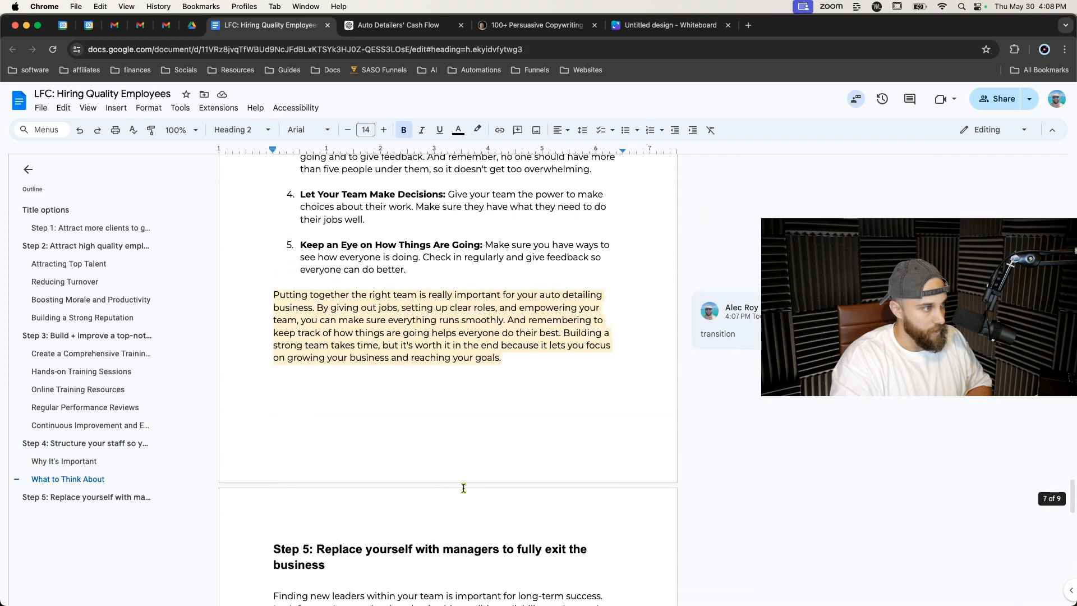
Replace the closing paragraph's final period with 'without getting stuck in the daily operations.'.
left_click(529, 395)
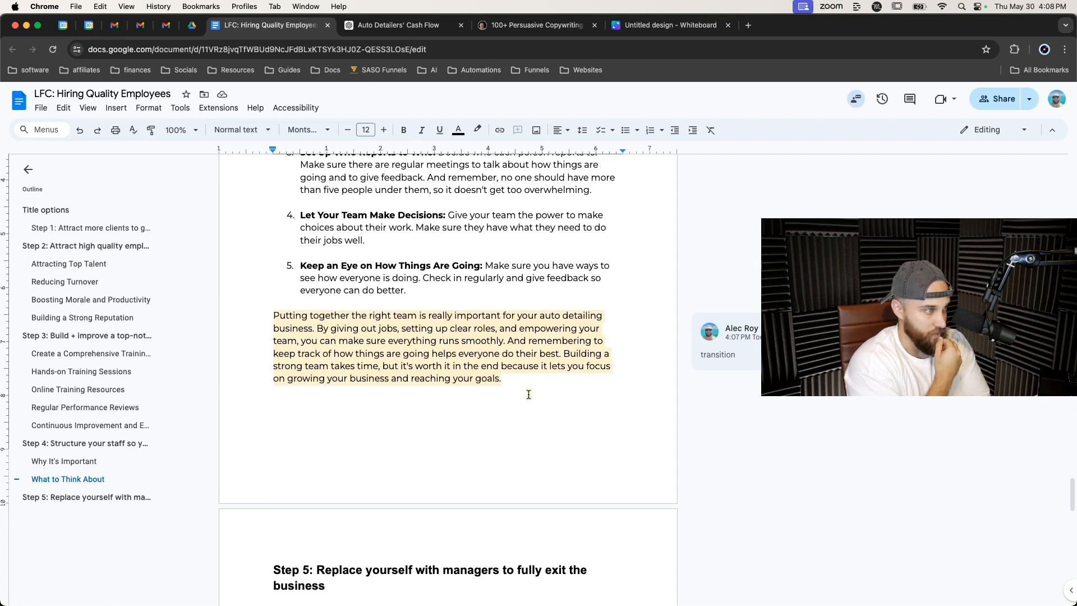
key("BackSpace")
key("BackSpace")
type("withoug")
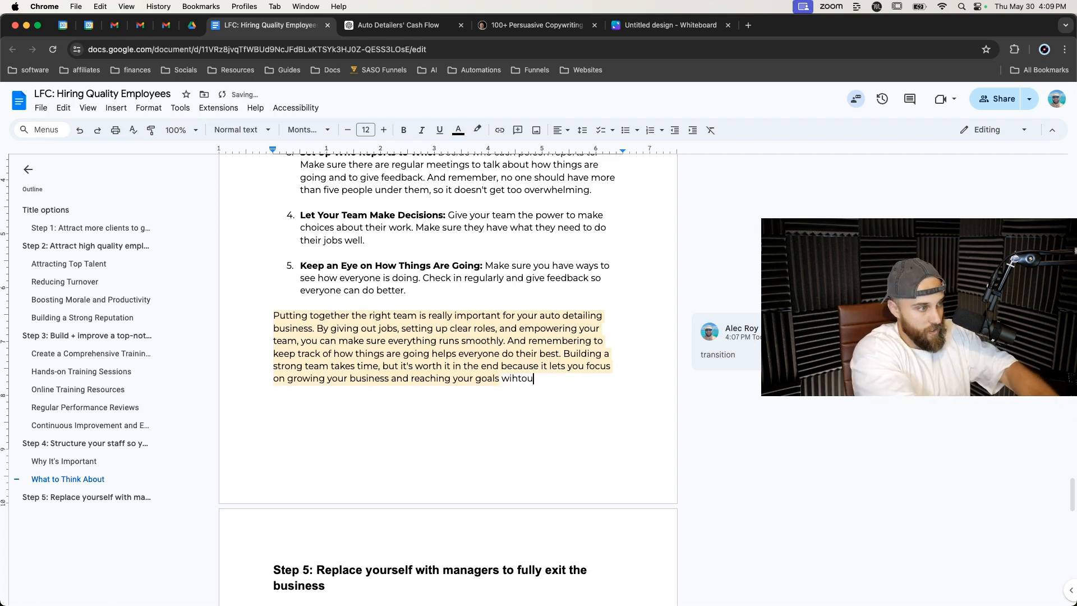
key("BackSpace")
type("t ge")
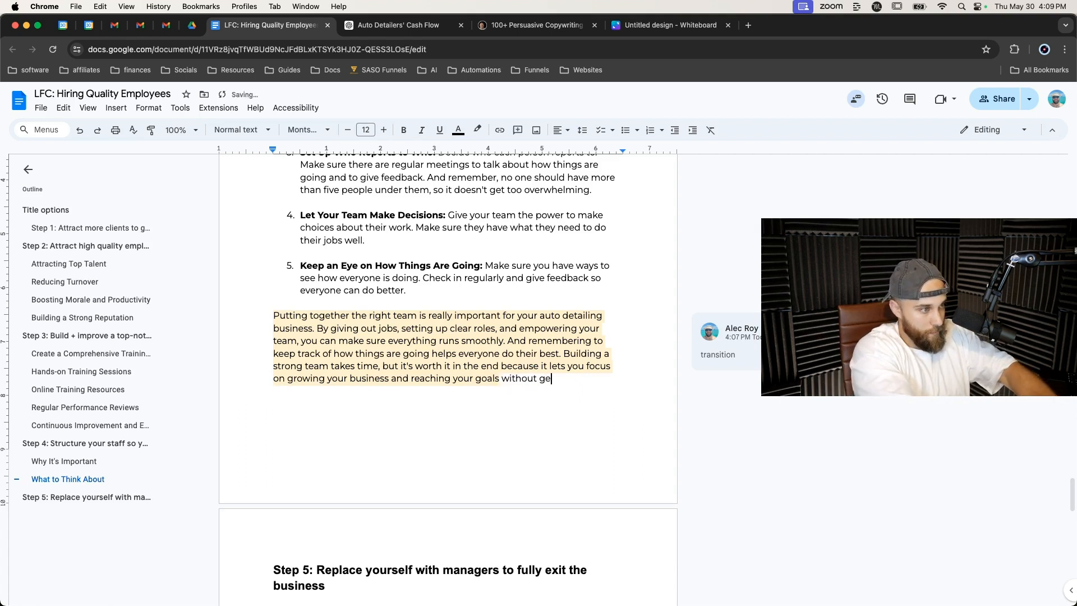
type("tting stuck inthe d")
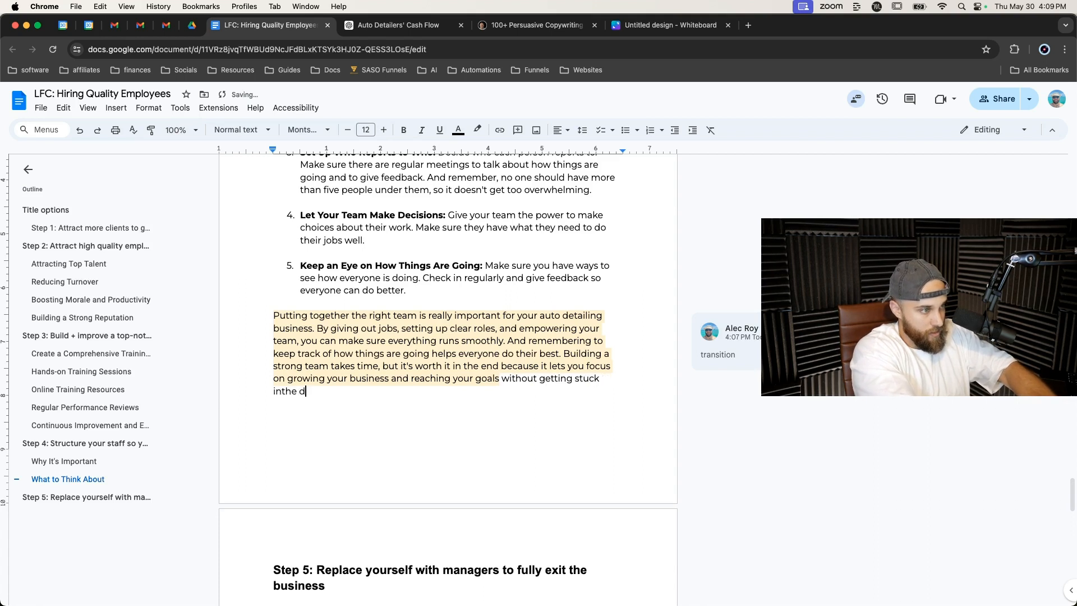
key("BackSpace")
key("BackSpace")
key("BackSpace")
key("BackSpace")
key("BackSpace")
type("the day")
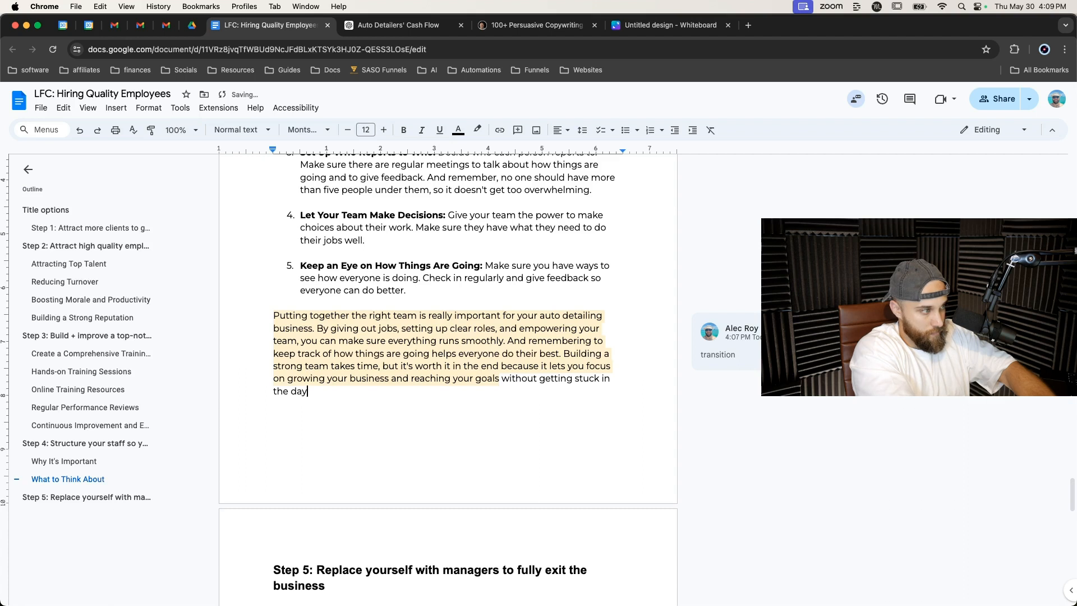
key("BackSpace")
type("ily operations.")
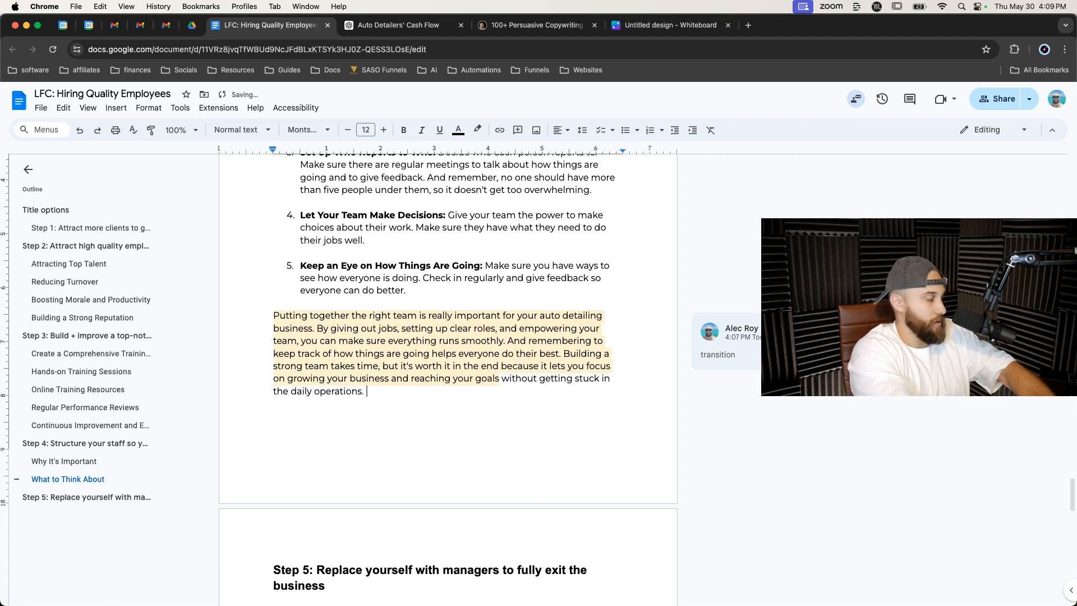
type(" On")
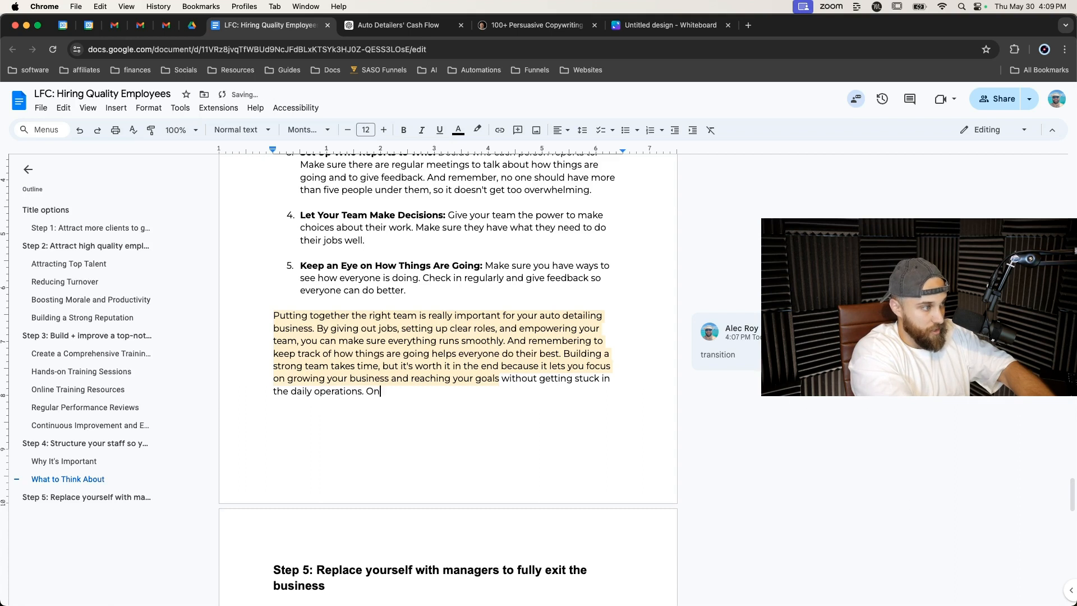
type("ce this is in place, you can now start")
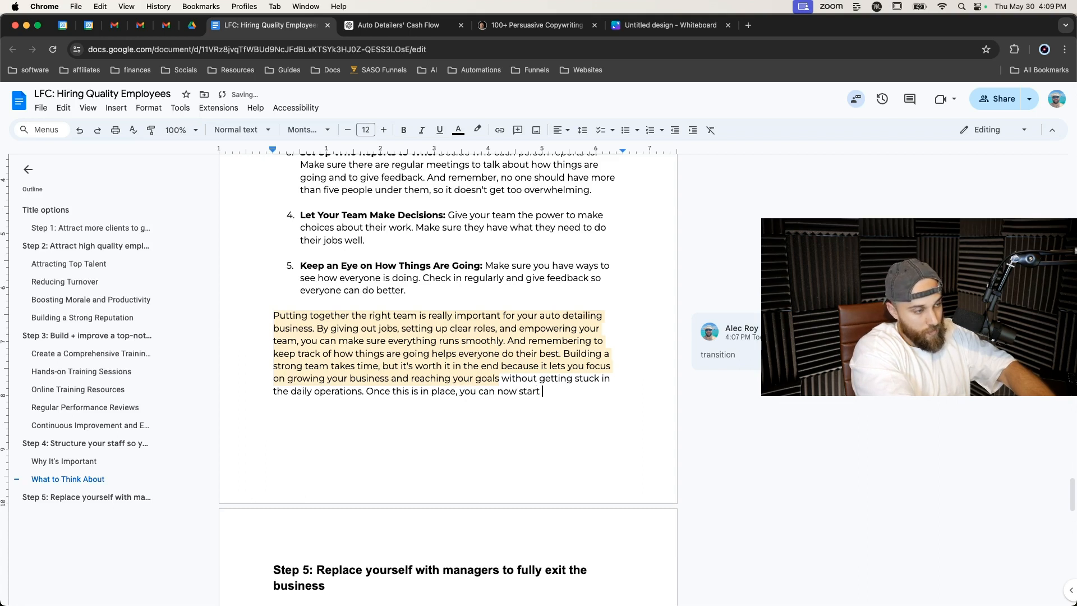
type(" looking for ")
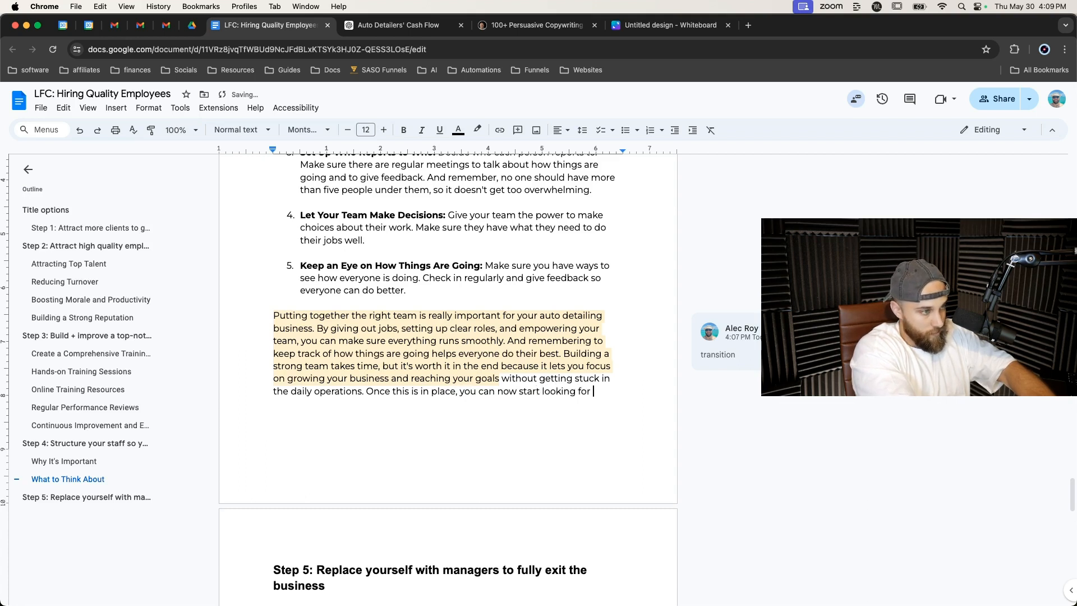
type("upper manag")
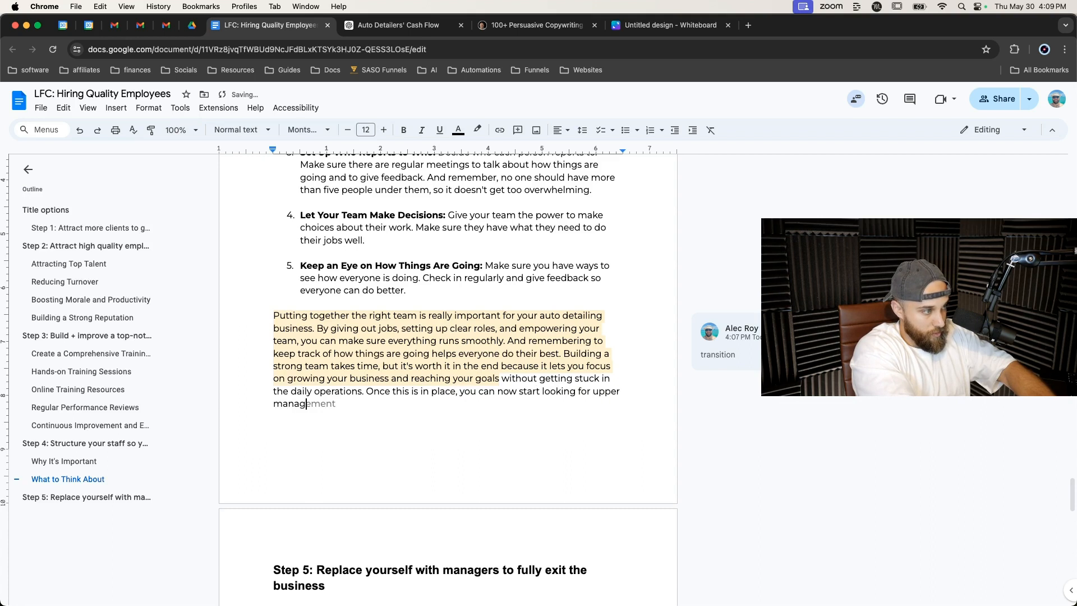
type("ement to replace your")
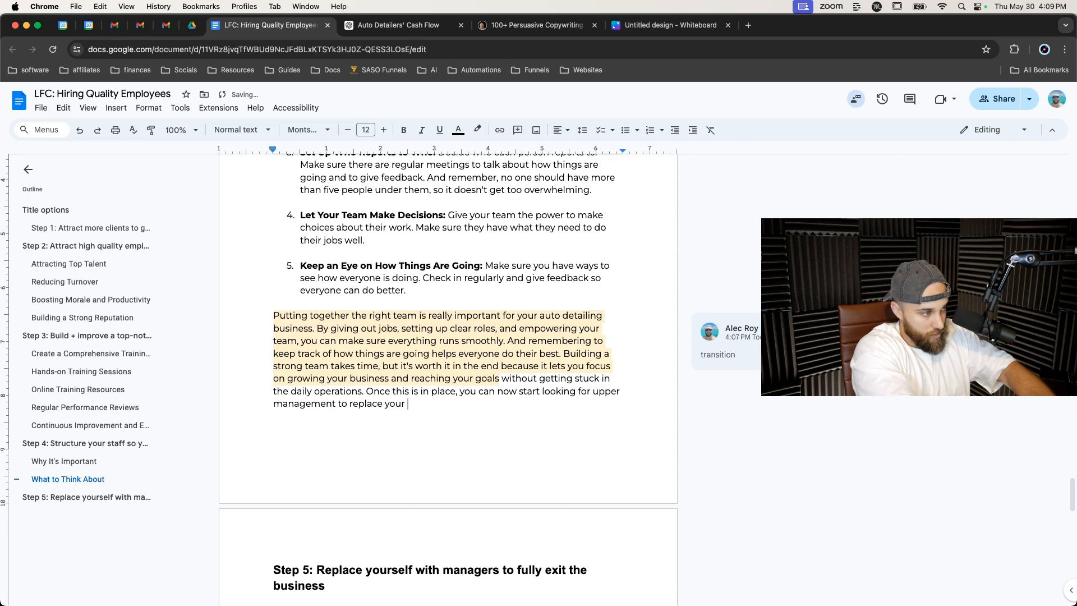
type(" self.")
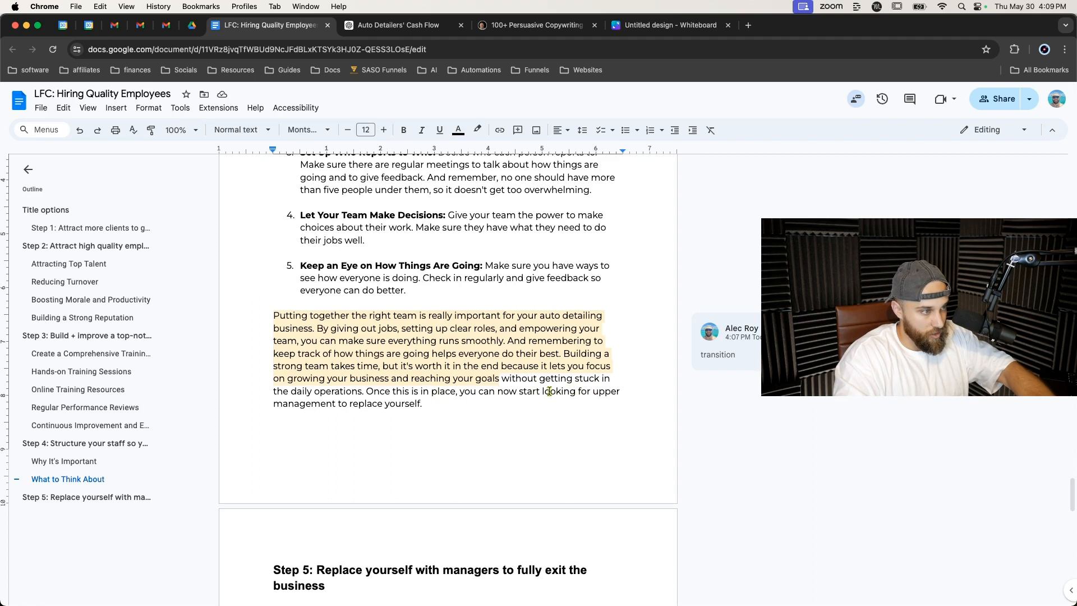
Change 'for' to 'to hire' in the newly added sentence of the closing paragraph.
double_click(581, 392)
type("to hi")
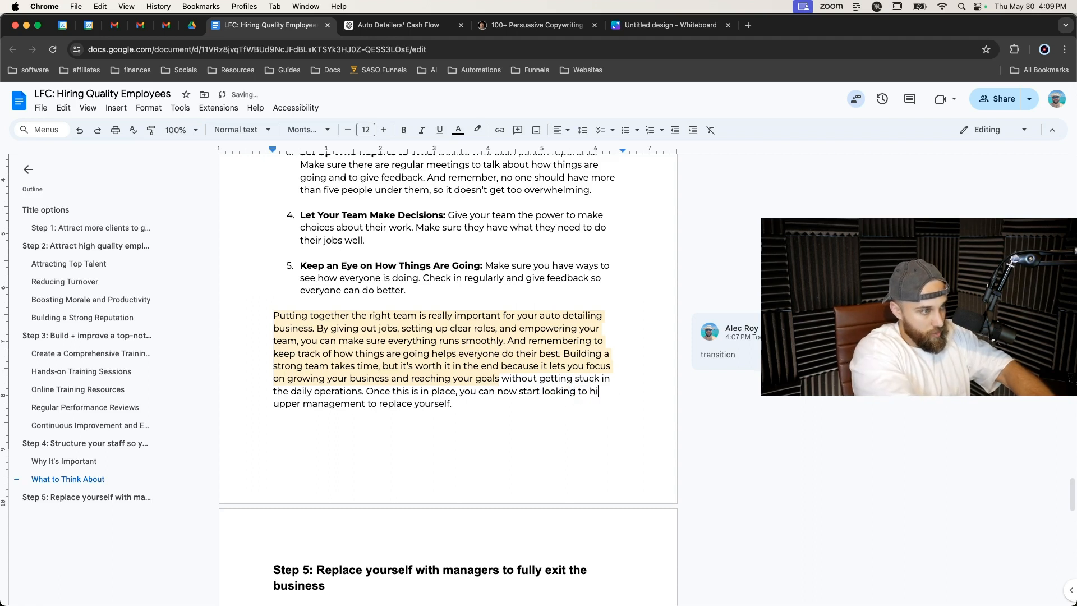
type("re")
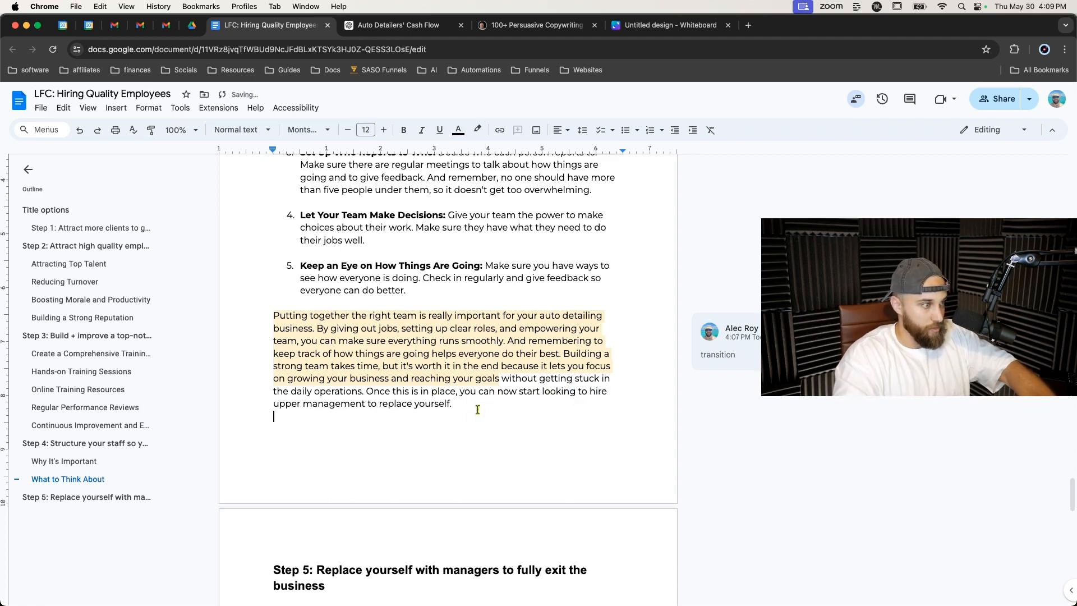
left_click(476, 410)
Replace 'managers' with 'upper management' in the Step 5 heading.
scroll(475, 410, "down", 4)
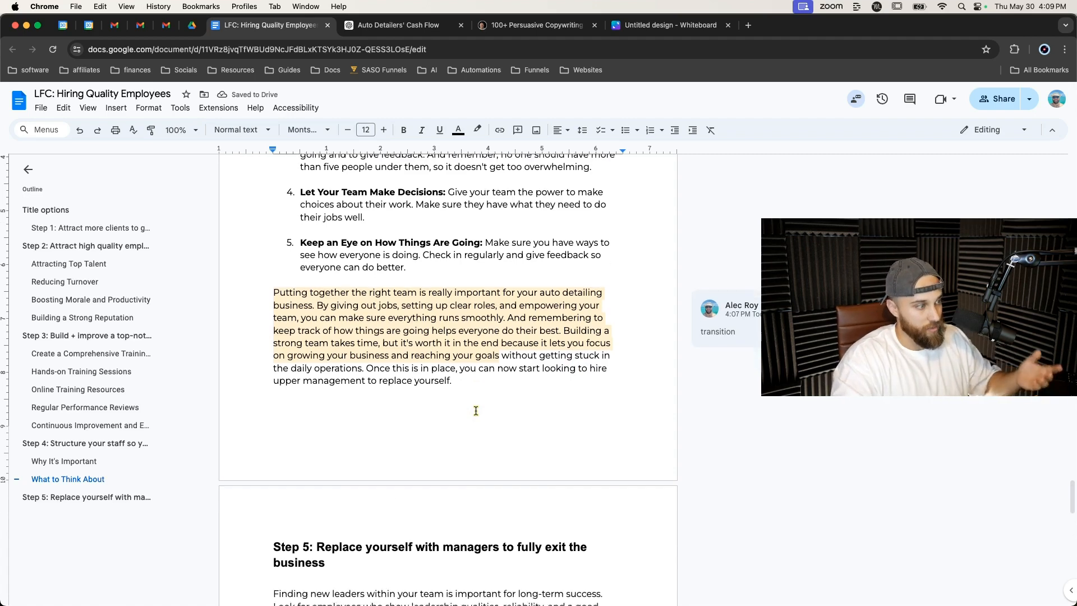
double_click(450, 450)
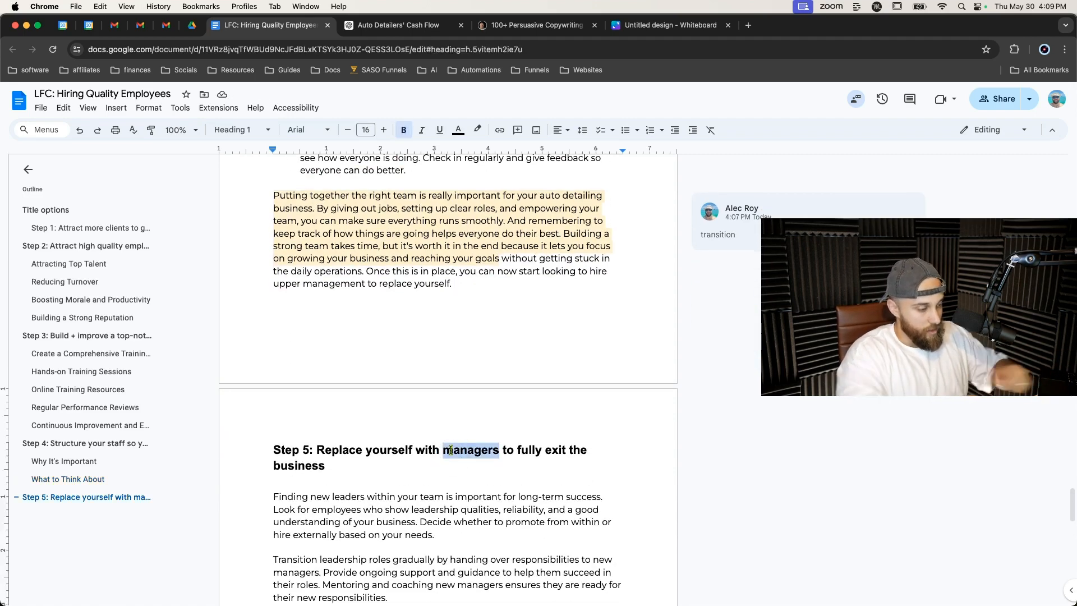
type("upper management")
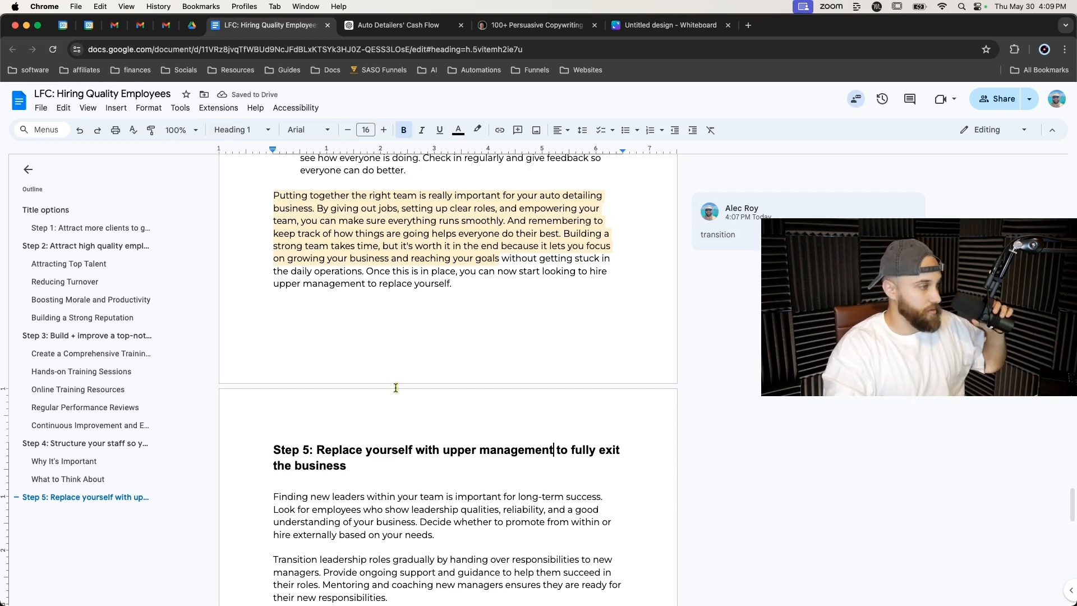
scroll(397, 352, "down", 5)
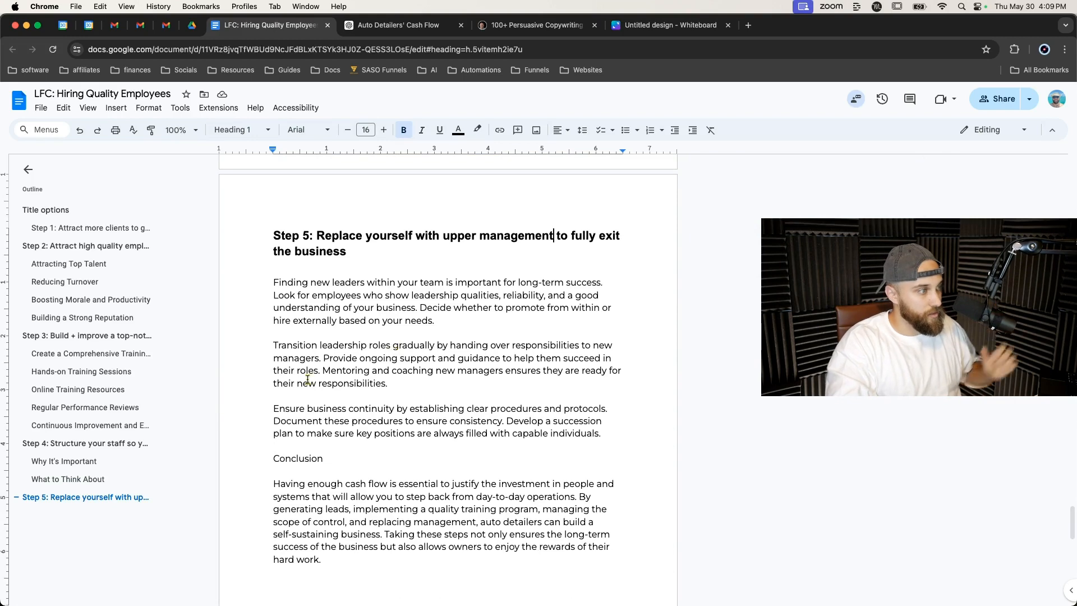
scroll(360, 251, "up", 4)
scroll(361, 258, "down", 1)
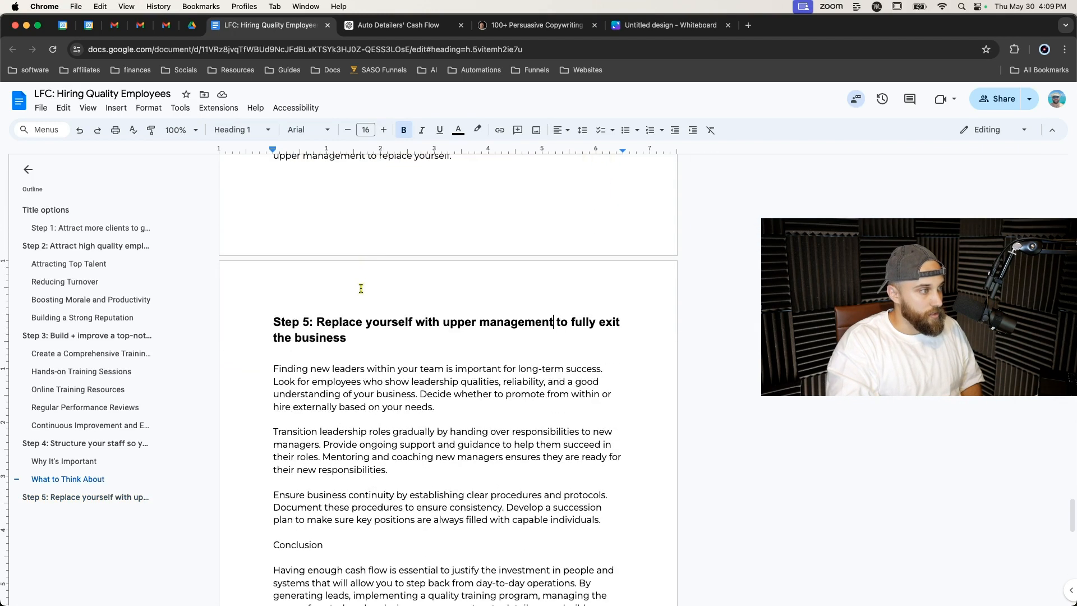
Format the 'Conclusion' line as Heading 1.
scroll(359, 342, "down", 5)
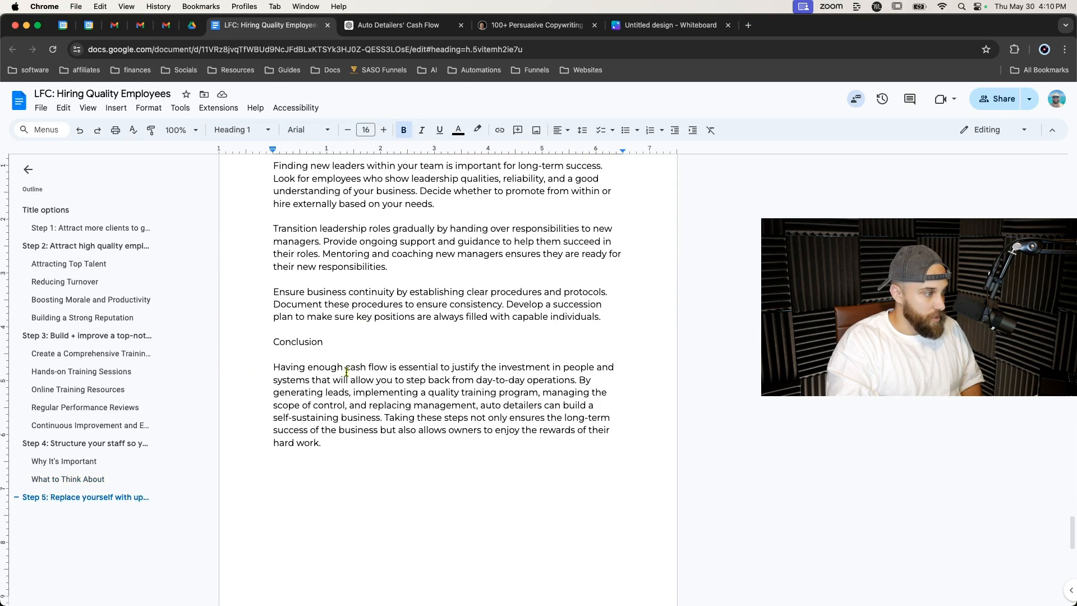
triple_click(303, 343)
left_click(247, 130)
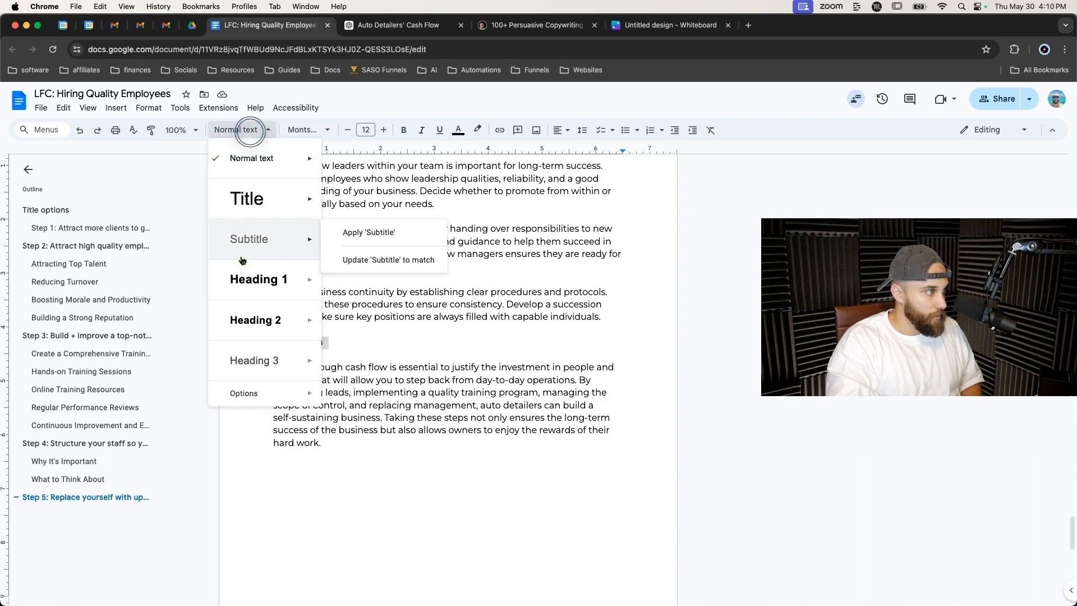
left_click(250, 278)
left_click(295, 360)
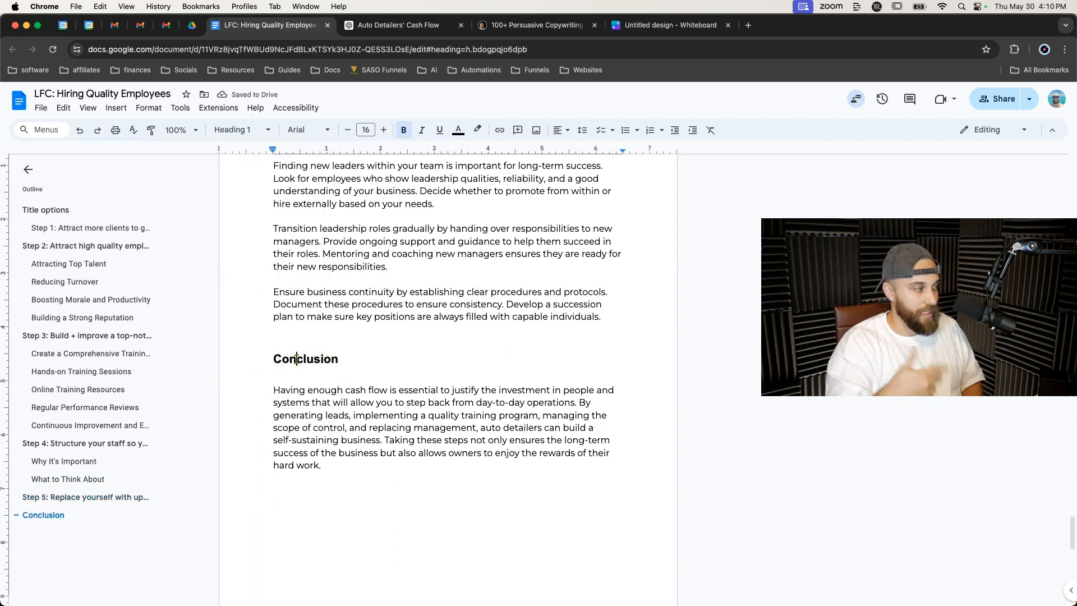
Add a comment reading 'next steps' on the Conclusion heading.
double_click(296, 359)
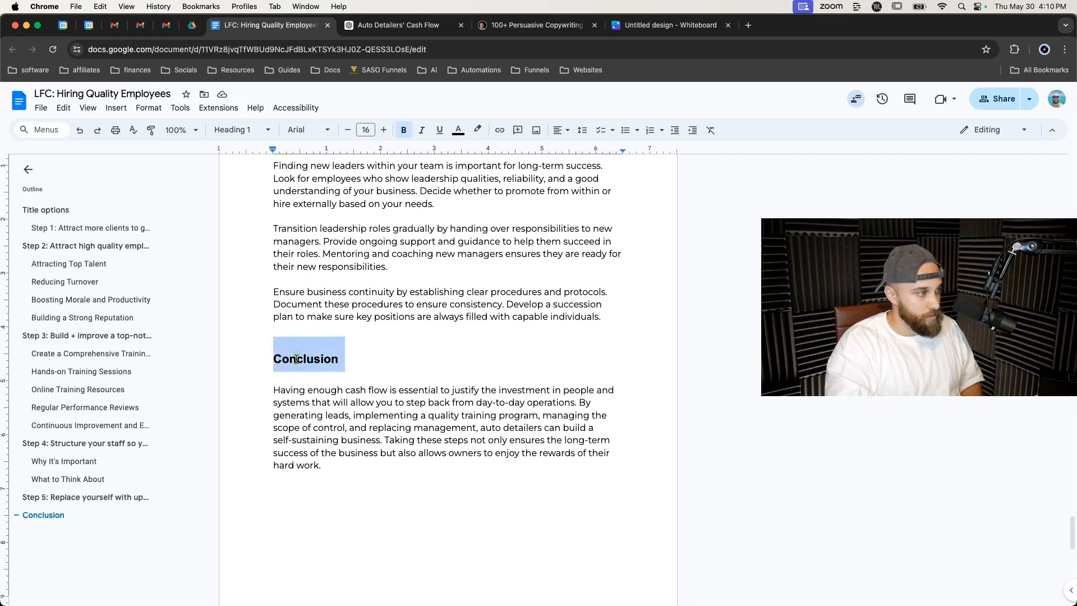
right_click(298, 362)
left_click(359, 393)
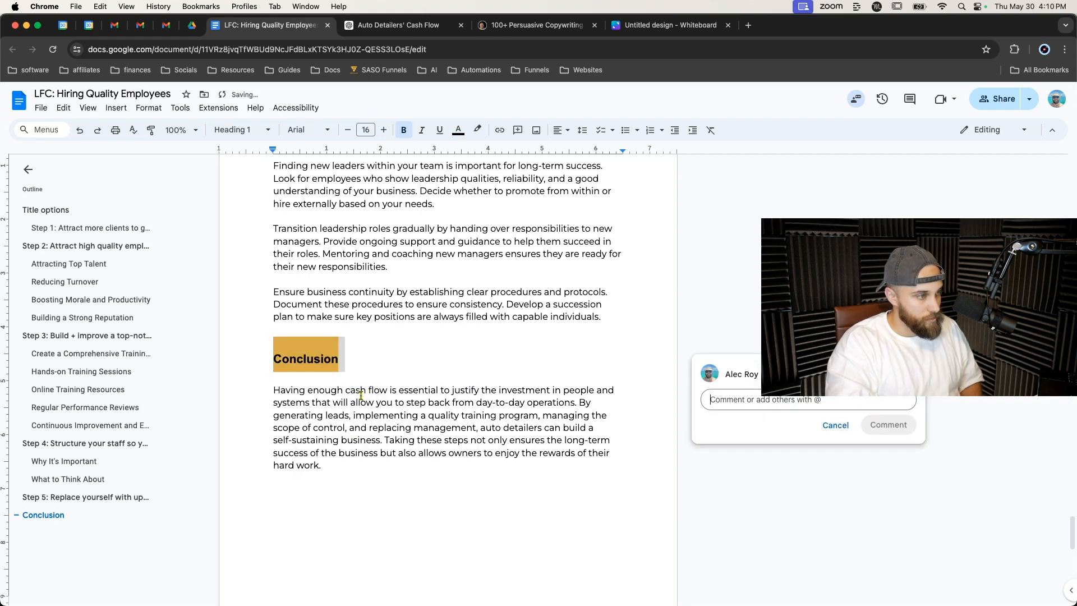
type("next steps")
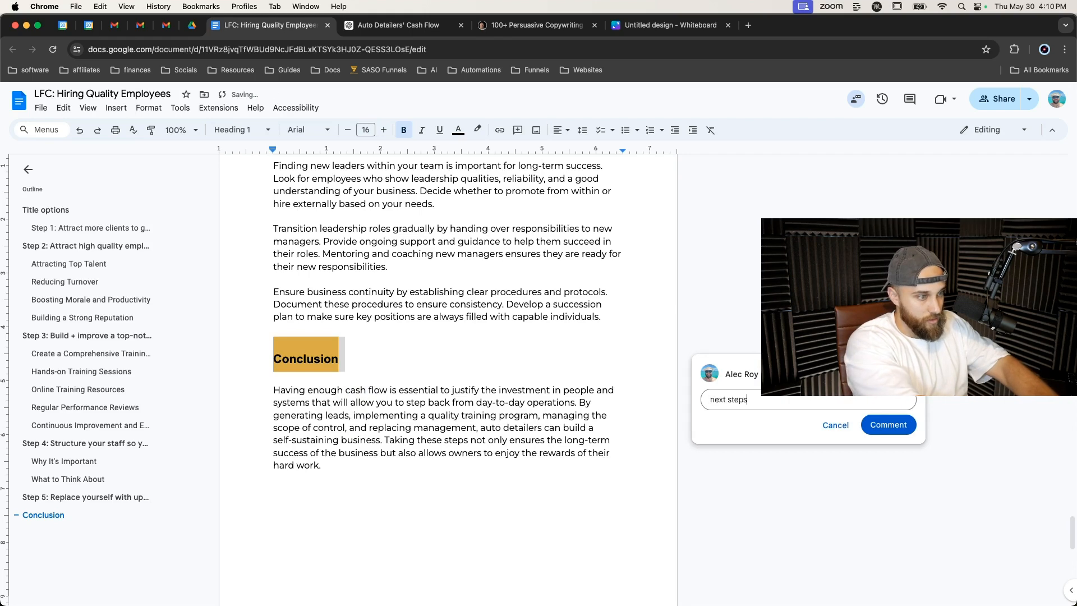
left_click(888, 425)
Select and copy the entire Step 5 section, from its heading through its final paragraph.
scroll(509, 382, "up", 2)
left_click(504, 380)
scroll(493, 377, "up", 2)
scroll(488, 374, "down", 1)
scroll(487, 374, "down", 2)
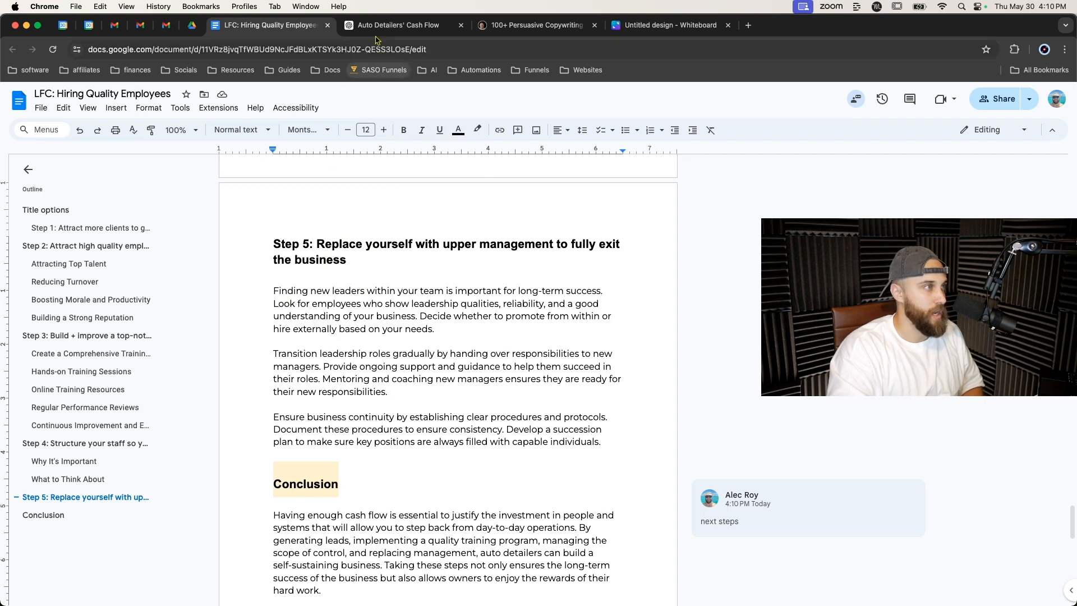
left_click_drag(272, 244, 627, 438)
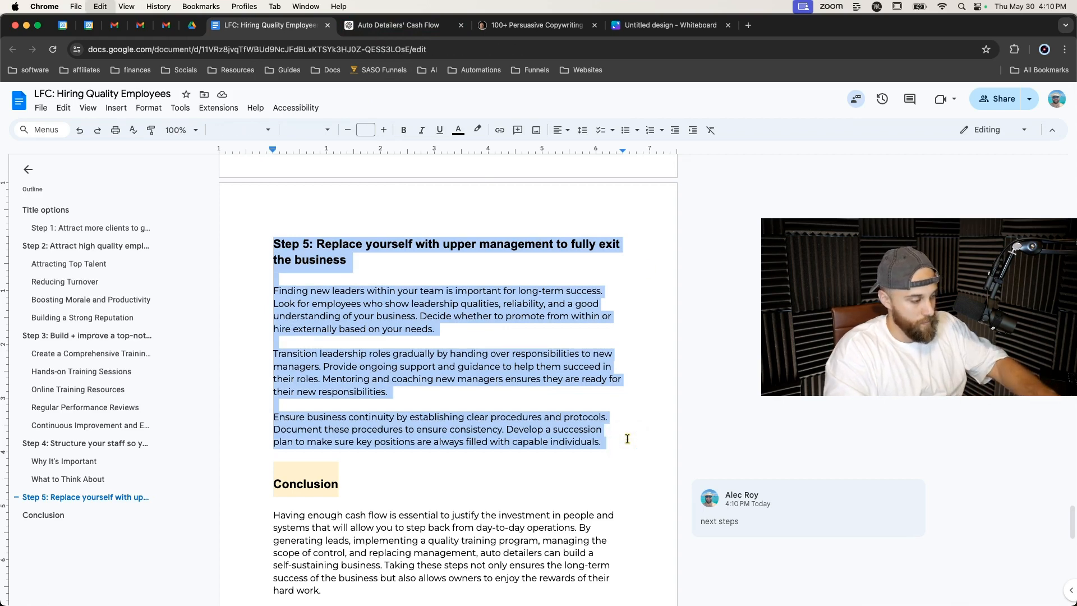
In ChatGPT, write a prompt asking to rewrite it covering documenting your process, hiring multiple managers (head manager, 2-3 assistant managers, shift leads), 8th grade reading level.
left_click(398, 25)
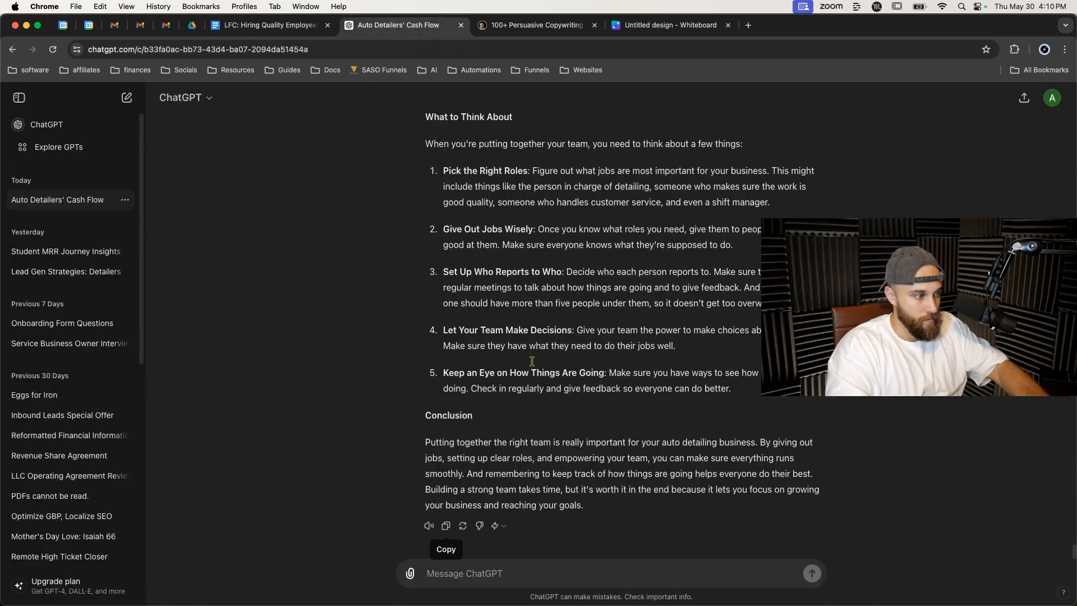
left_click(520, 570)
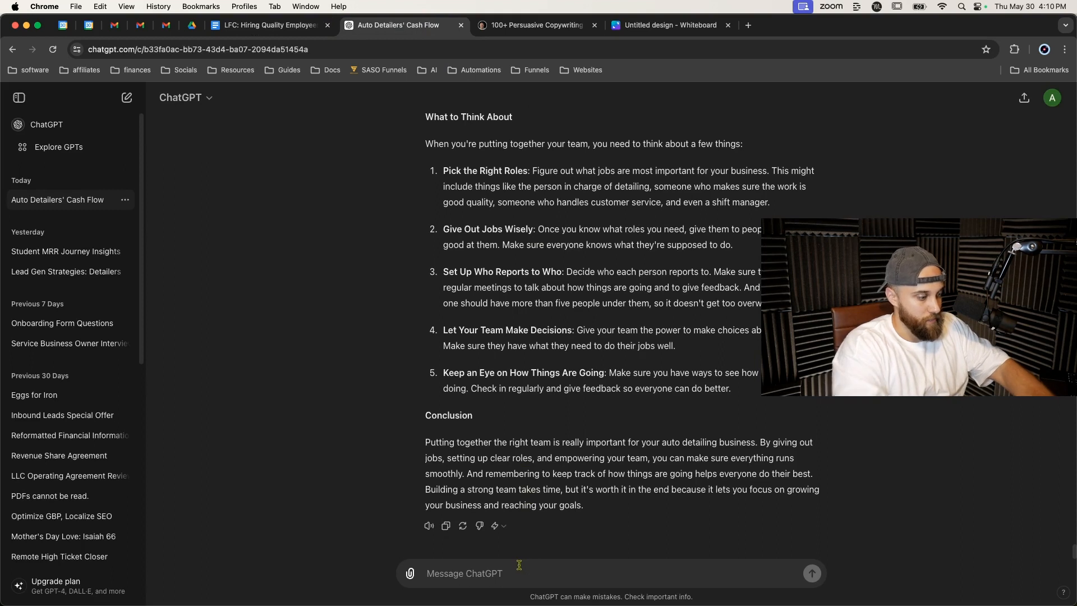
type("rewrite this to include")
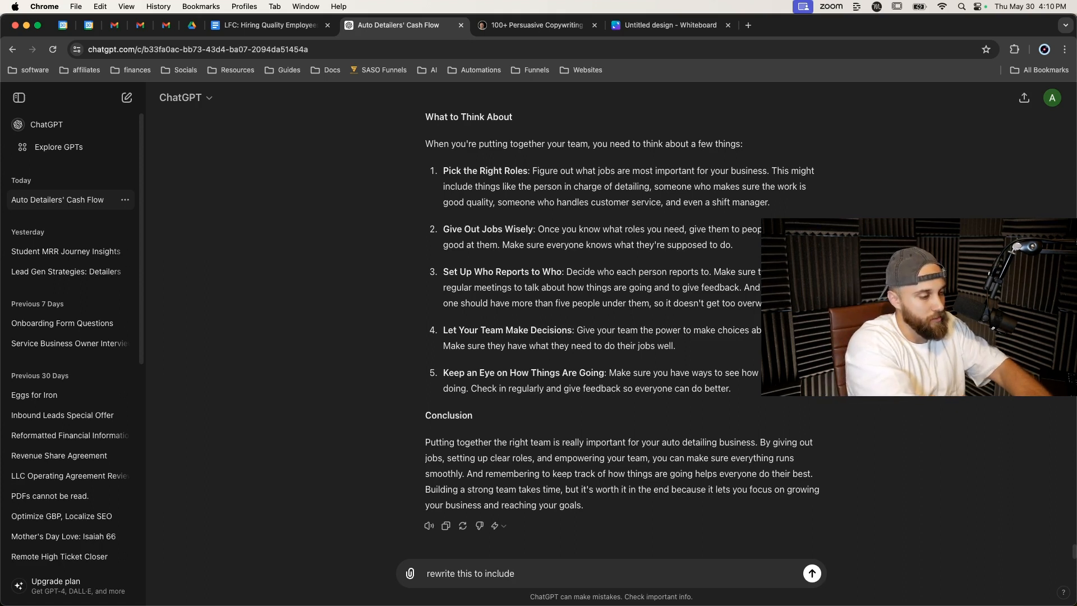
type("the need to document your process a")
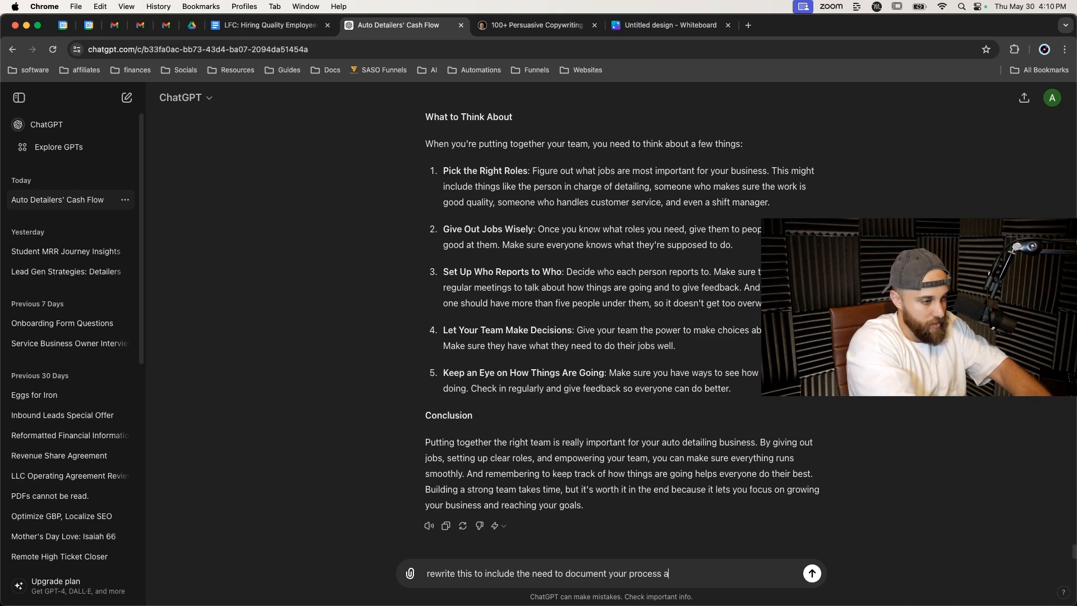
type("s a manager")
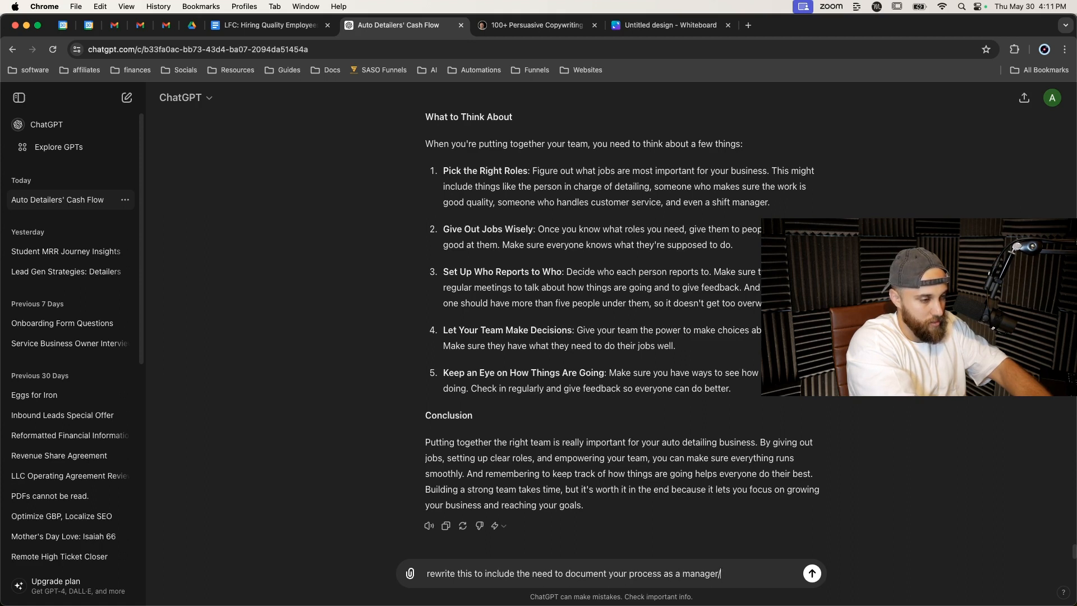
type(" to allow t")
type("or a smother ")
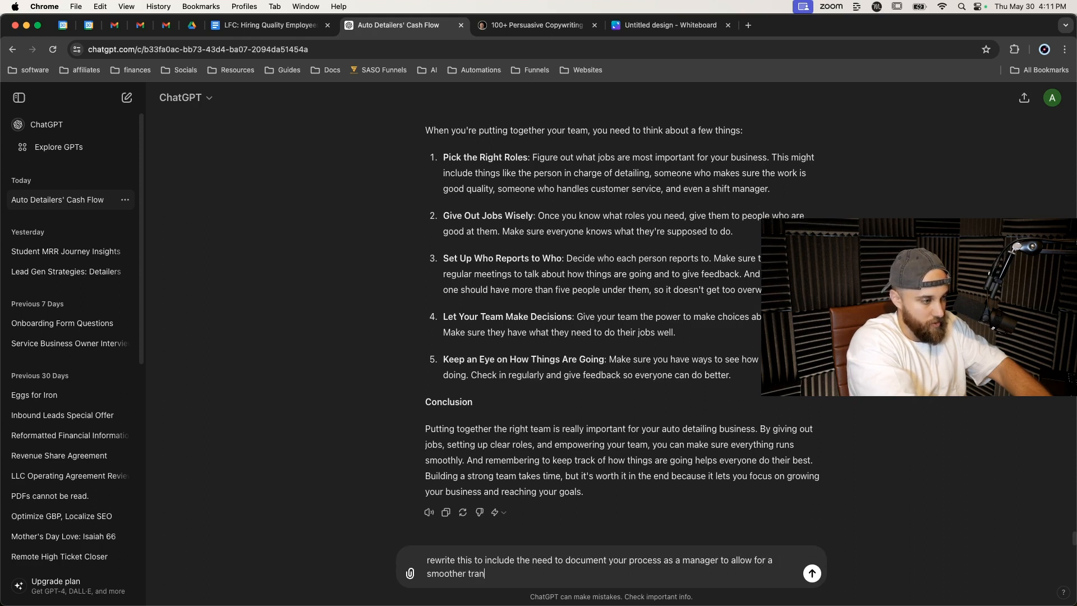
type("transition ")
type("whenyoo")
type("you hire a n")
type("ew person.")
type(" also explain th")
type("e nee")
type("d to hire multiple manage")
type("rs to ensure fu")
type("ll coverae")
type("ge. ")
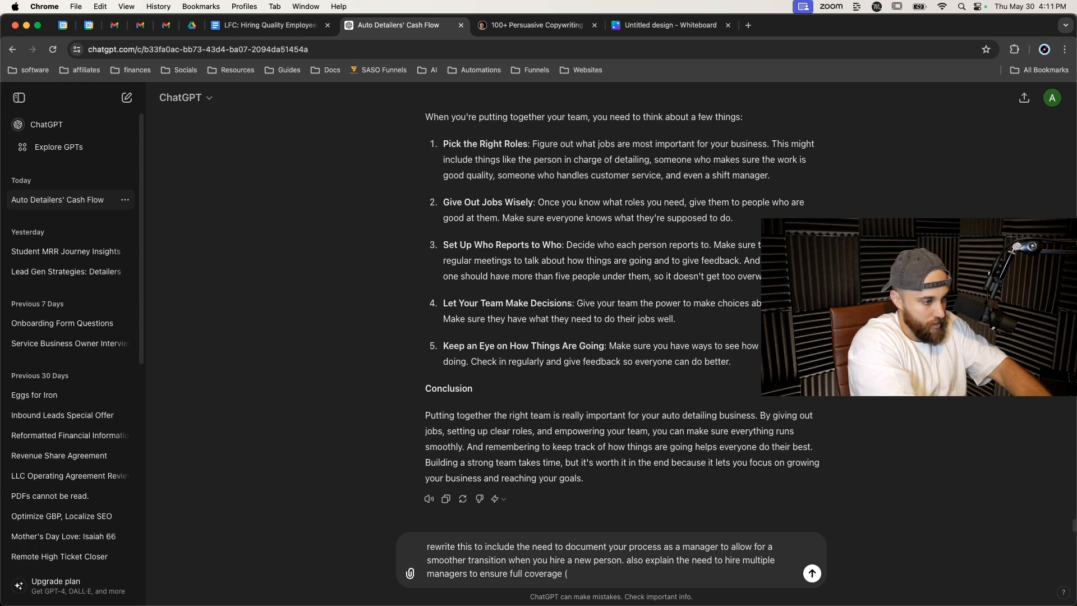
type("hea")
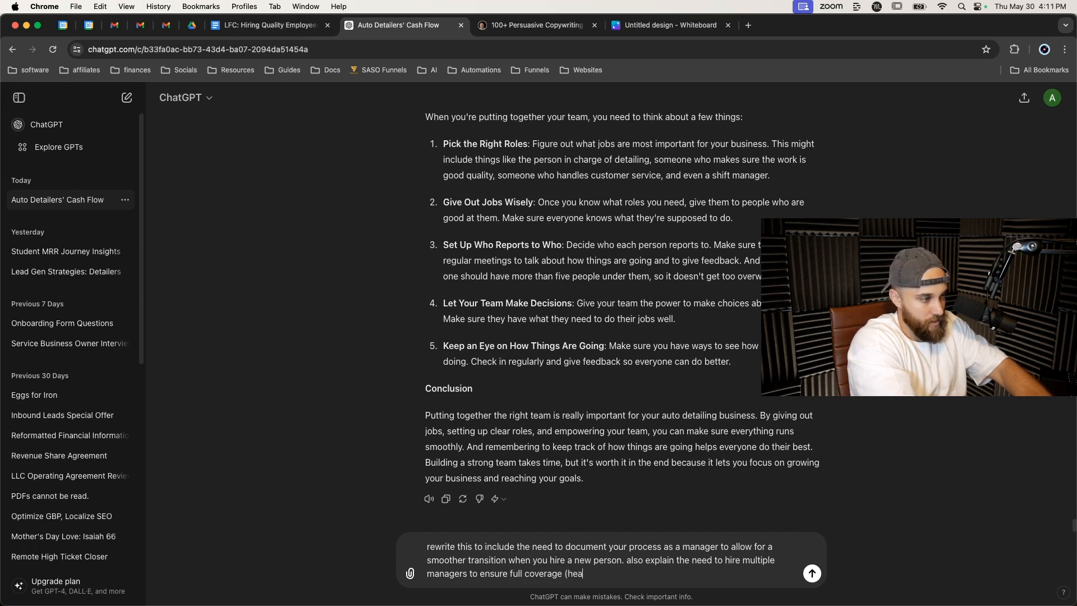
type("d manager, 2-3 assistant managers, and shift leads")
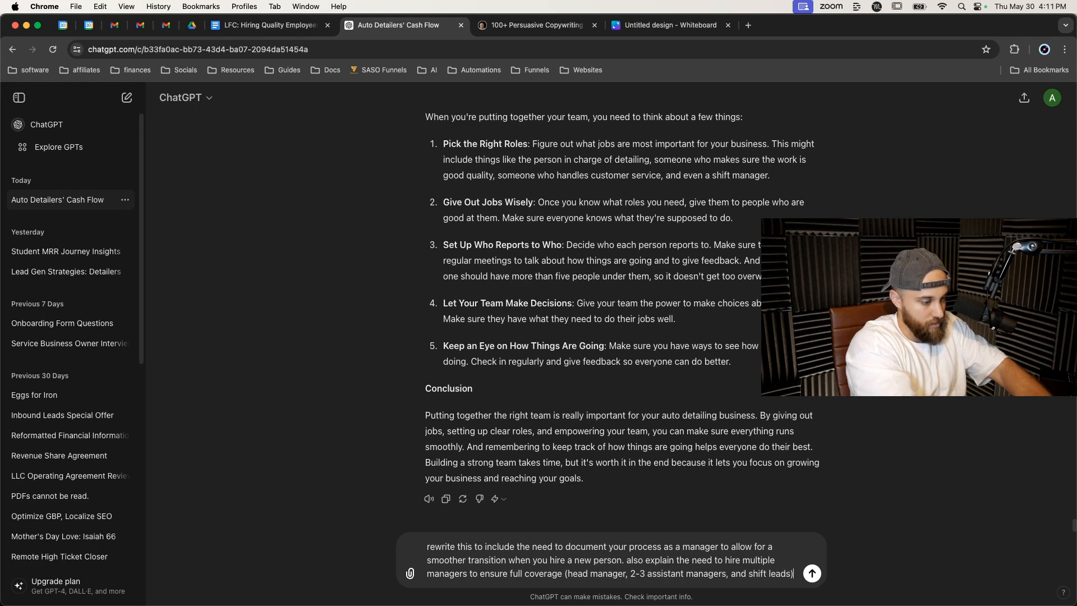
type(".")
key("BackSpace")
type(". also rewrite to us")
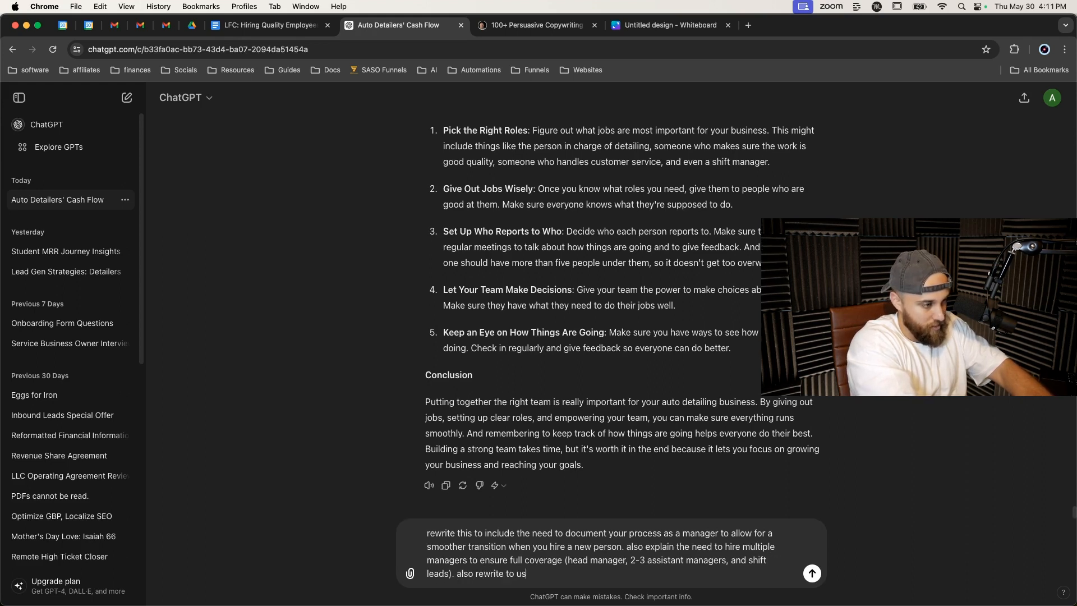
type("e an 8th ")
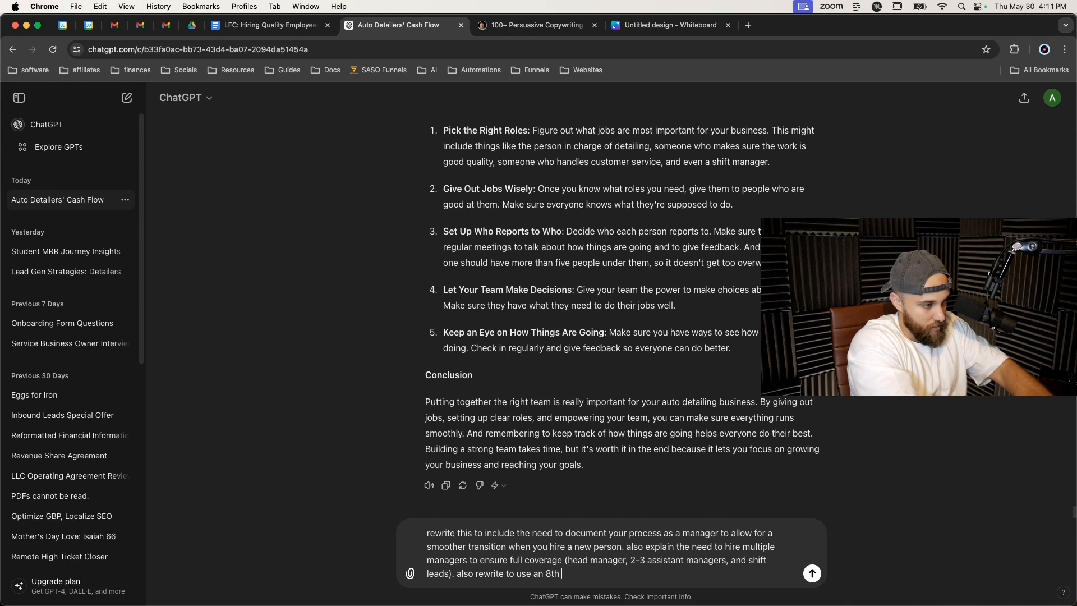
type("grade readi")
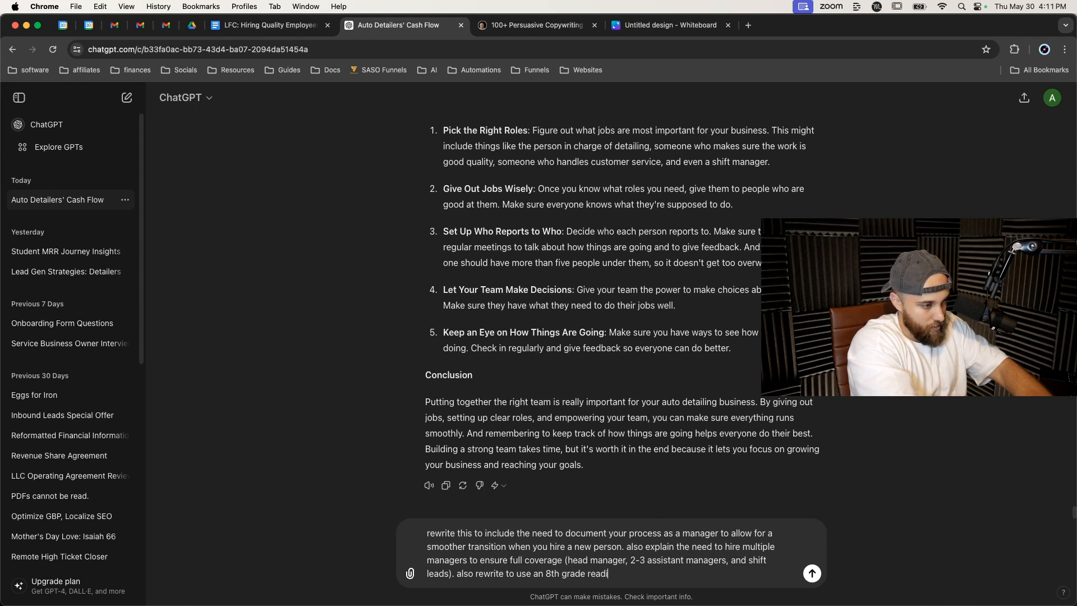
type("ng level:")
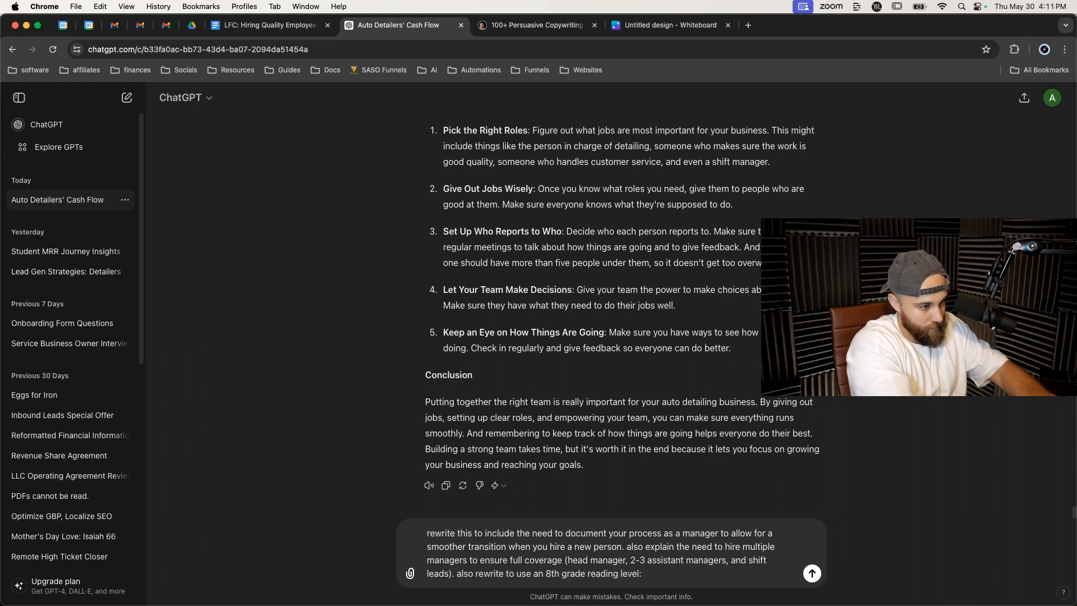
Paste the copied Step 5 section on a new line below the prompt and send it.
key("shift+Return")
key("shift+Return")
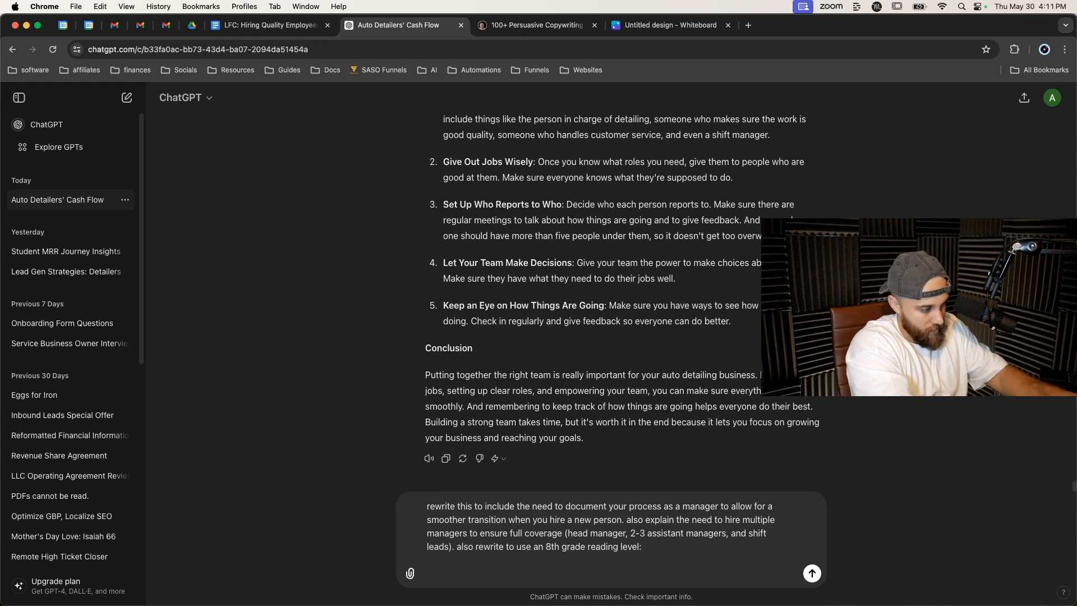
key("super+v")
key("Return")
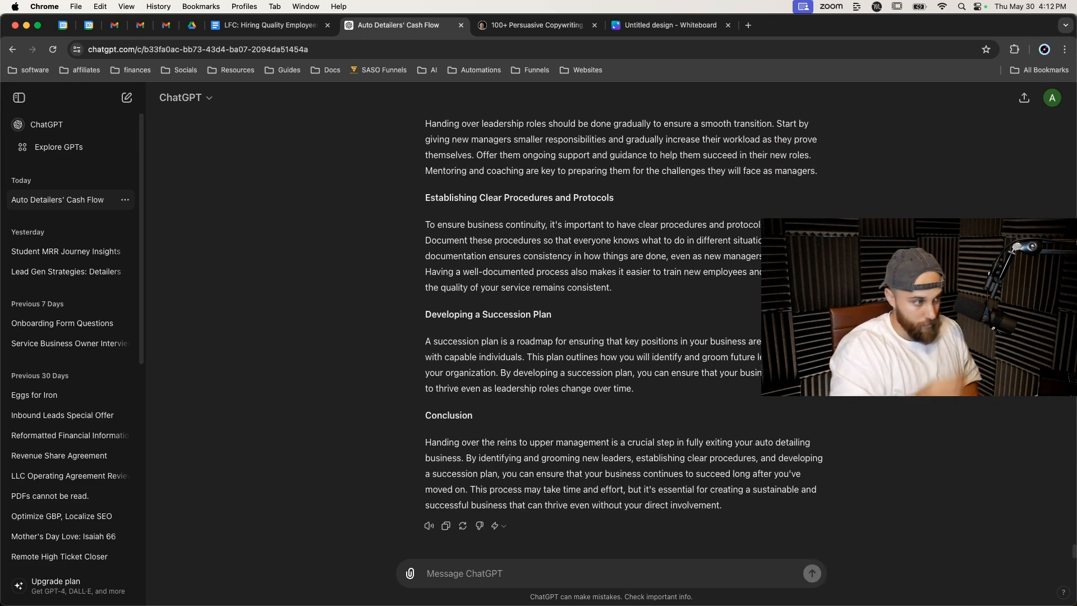
Review the rewritten Step 5 response and copy it.
scroll(523, 472, "up", 5)
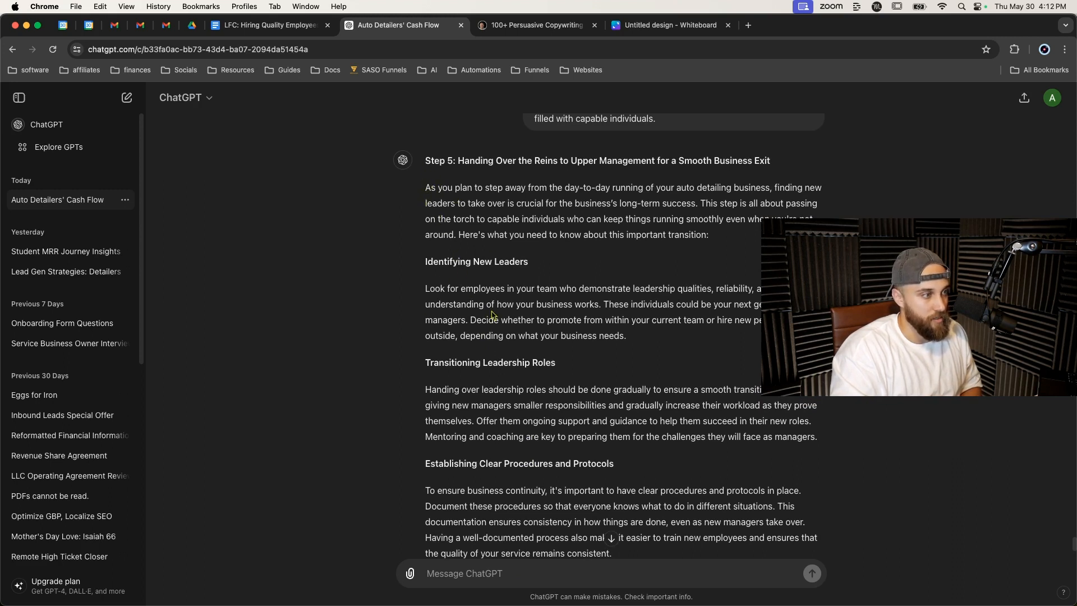
scroll(482, 322, "down", 2)
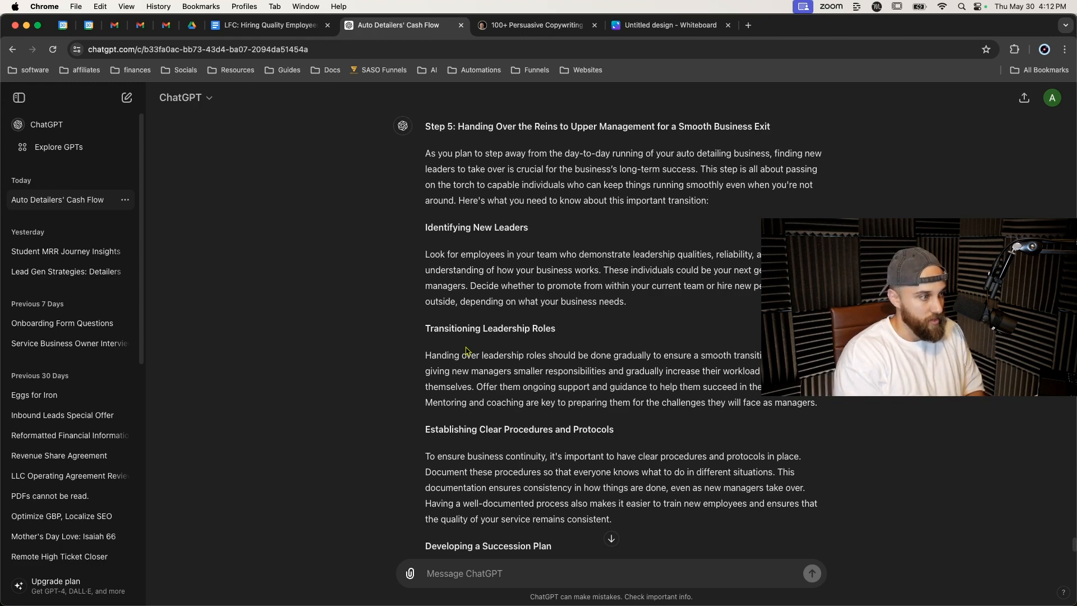
scroll(466, 351, "down", 1)
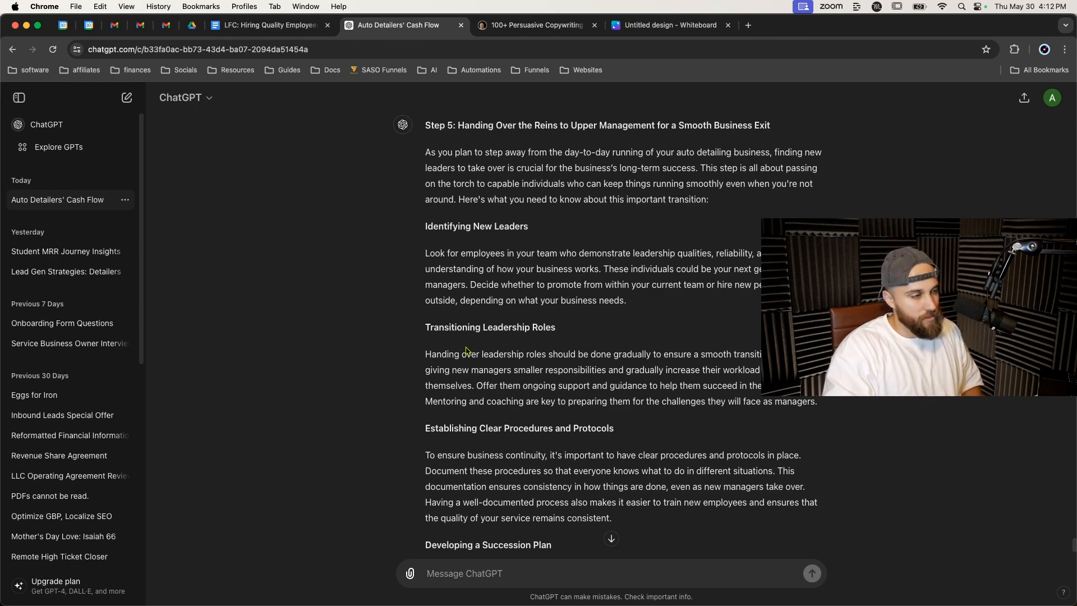
scroll(466, 351, "down", 2)
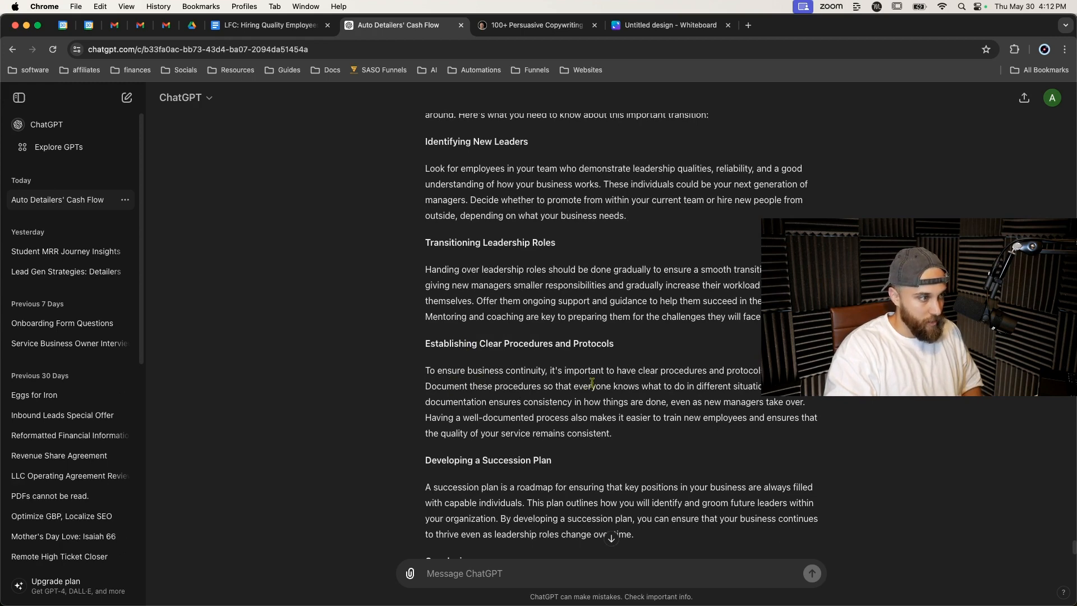
scroll(569, 384, "down", 4)
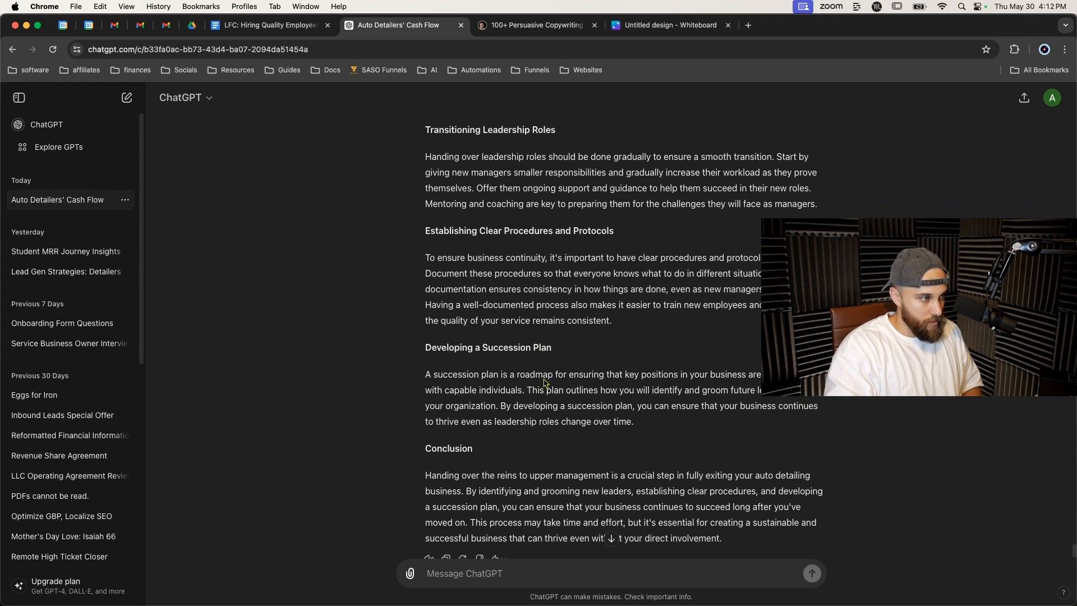
scroll(543, 377, "down", 2)
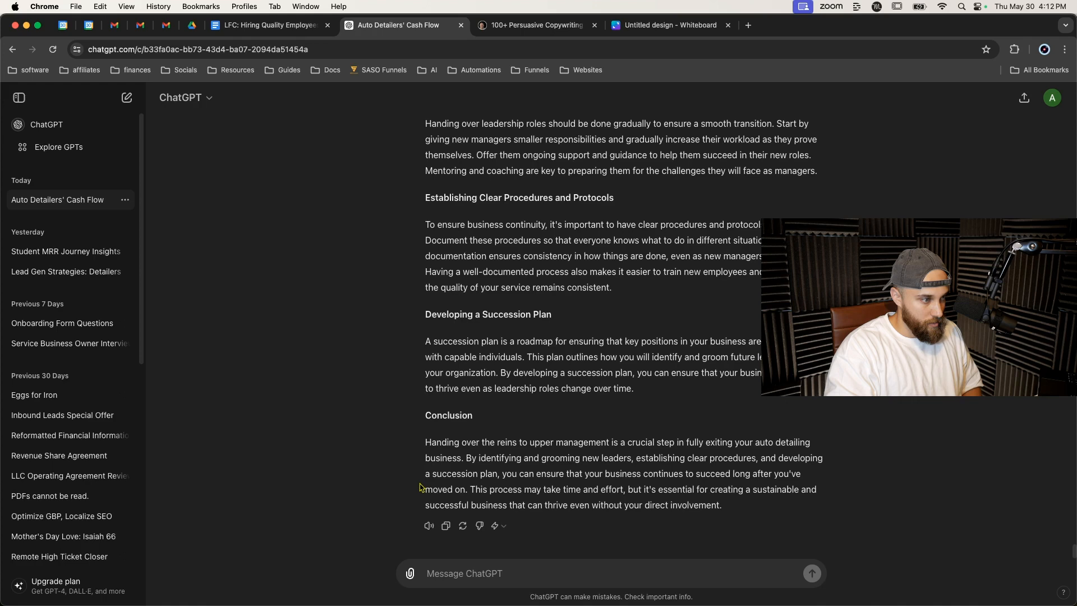
left_click(446, 526)
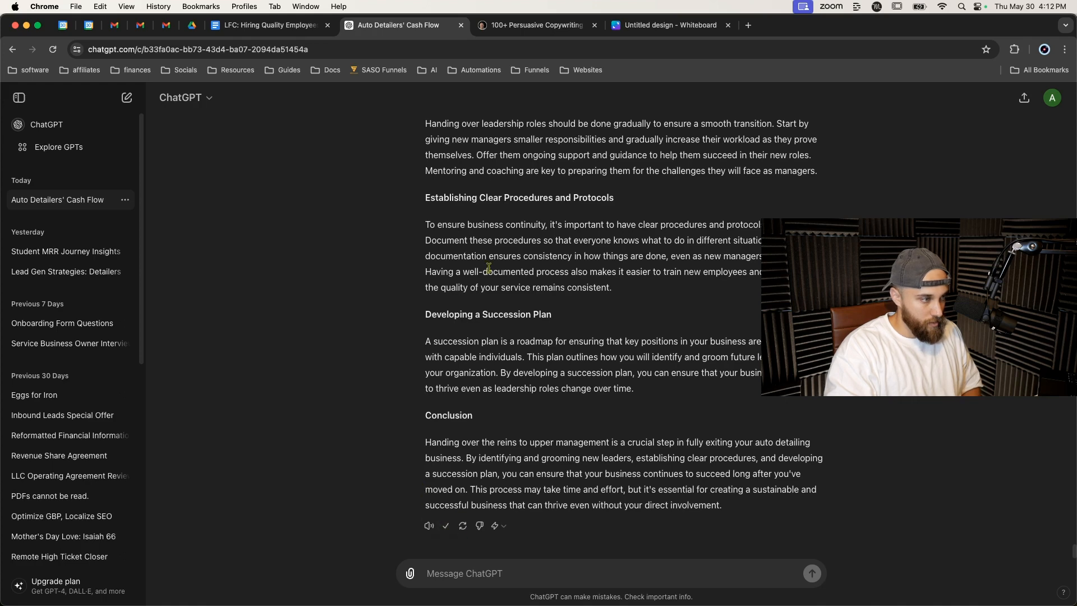
In the document, replace the Step 5 body paragraphs with the copied ChatGPT rewrite.
left_click(296, 26)
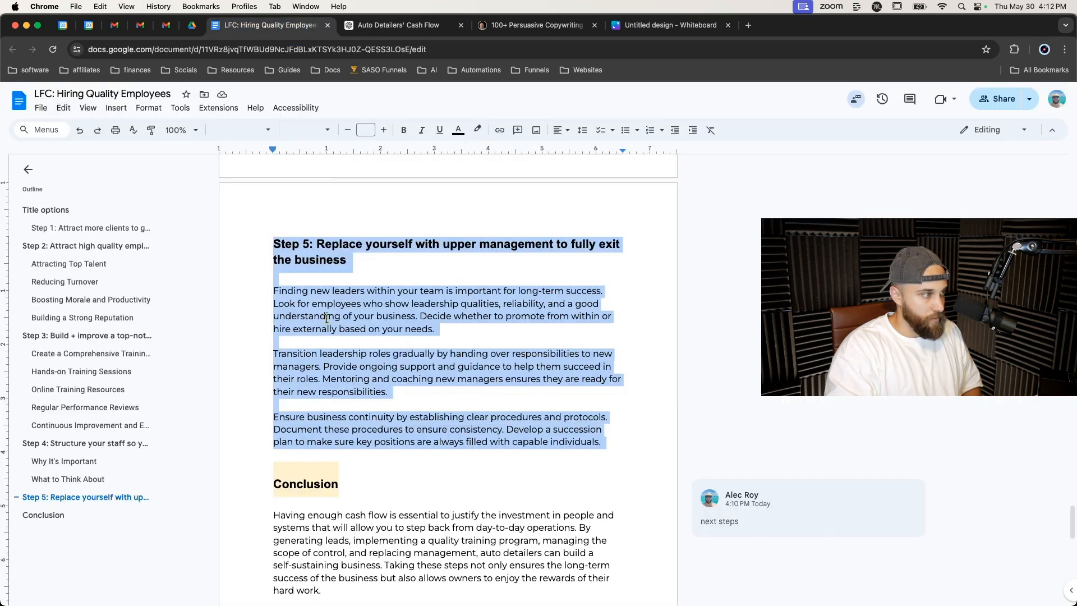
scroll(318, 349, "down", 1)
scroll(310, 283, "up", 3)
left_click(301, 263)
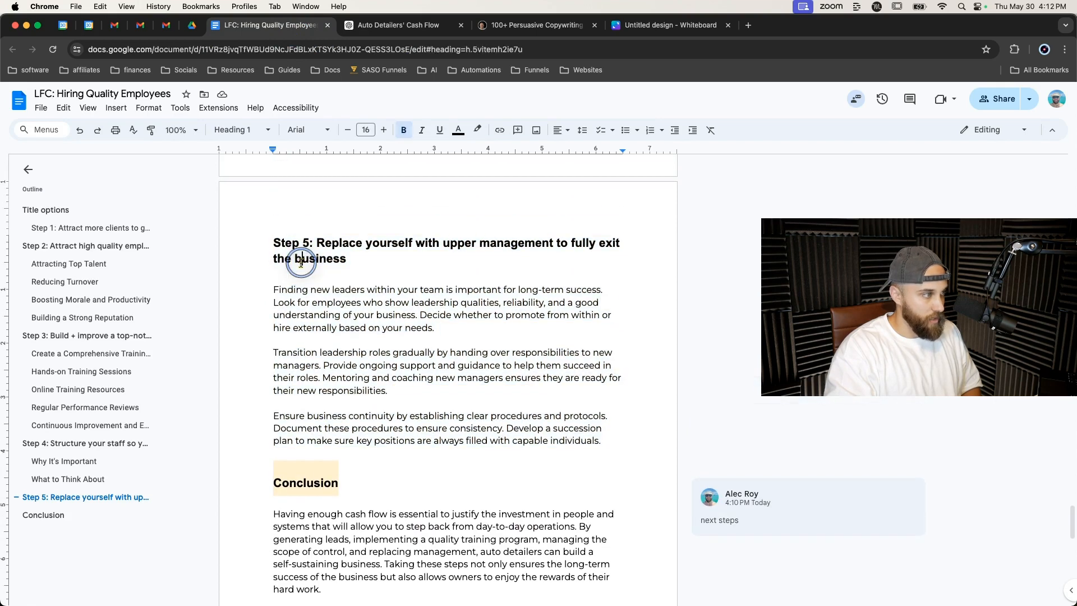
left_click_drag(271, 290, 609, 444)
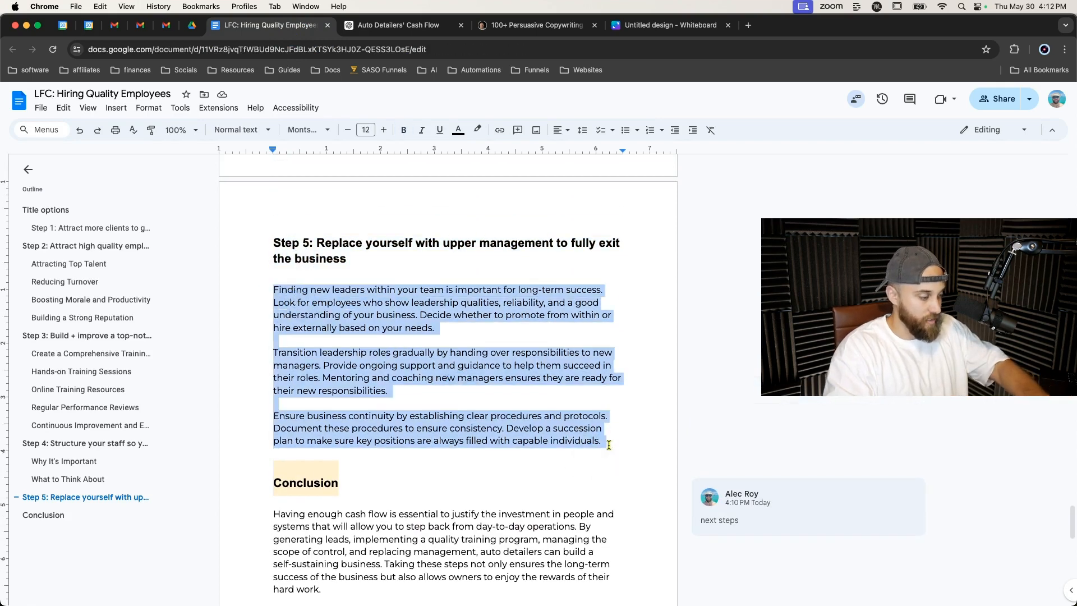
key("super+v")
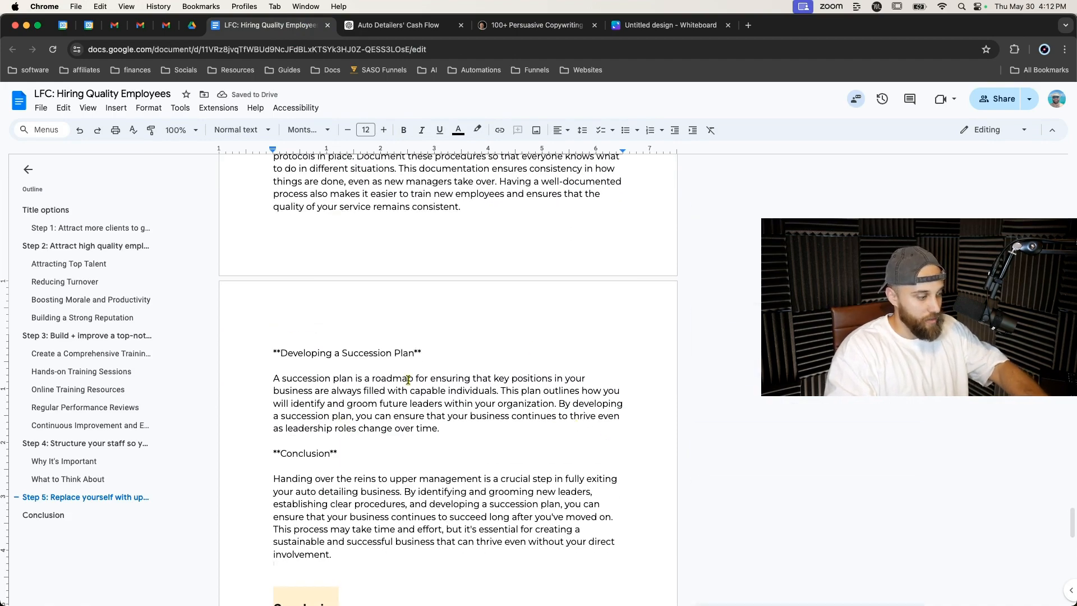
Remove every asterisk from the document with Find and replace, replacing all with nothing.
key("super+f")
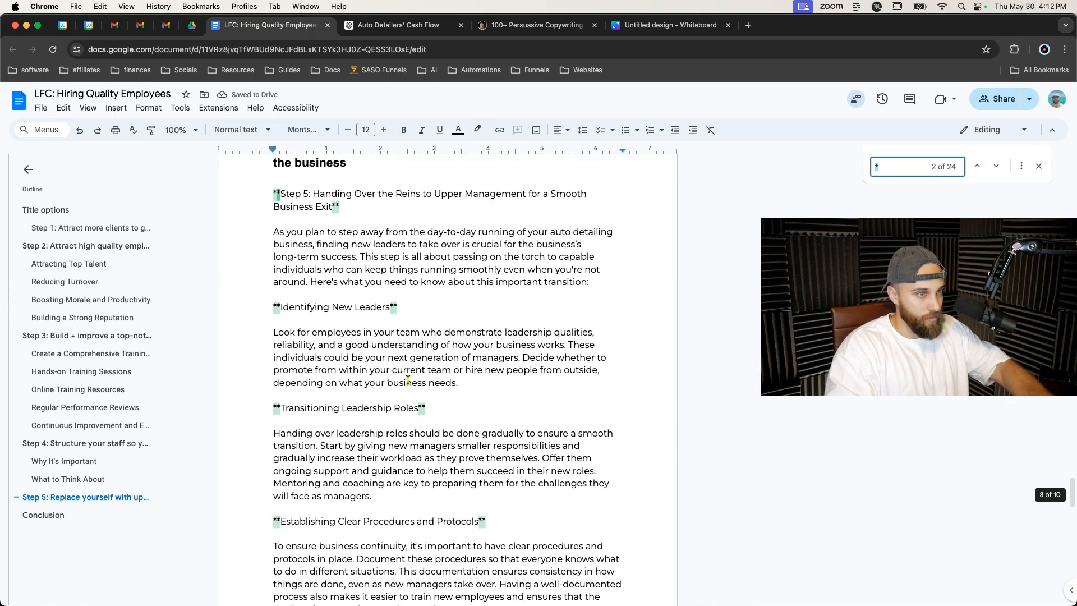
left_click(1021, 166)
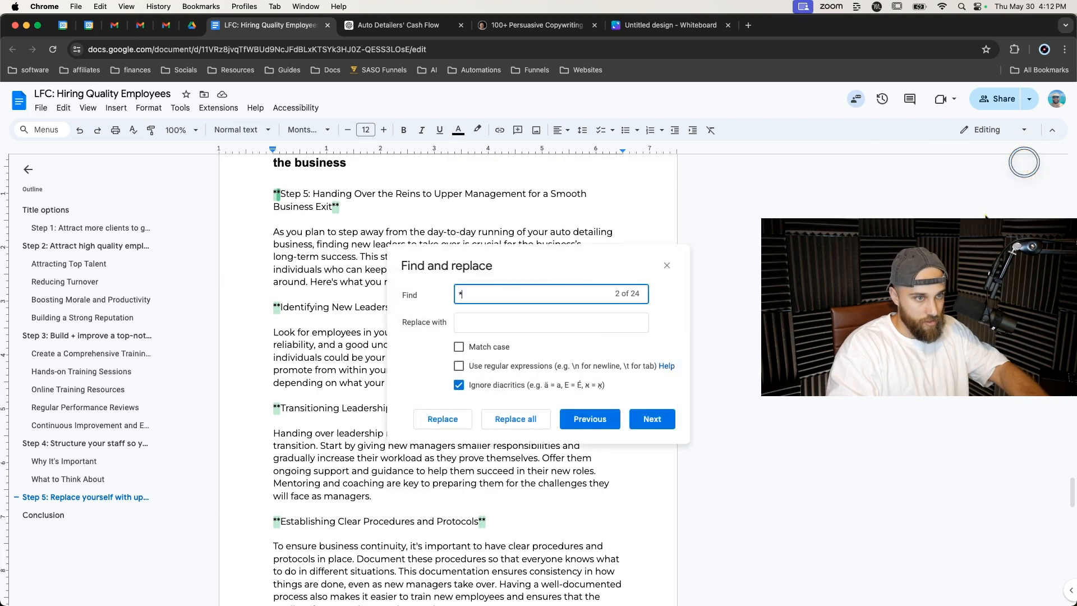
left_click(516, 419)
left_click(666, 265)
Delete the duplicate 'Step 5: Handing Over the Reins to Upper Management' title line under the section heading.
scroll(519, 318, "up", 5)
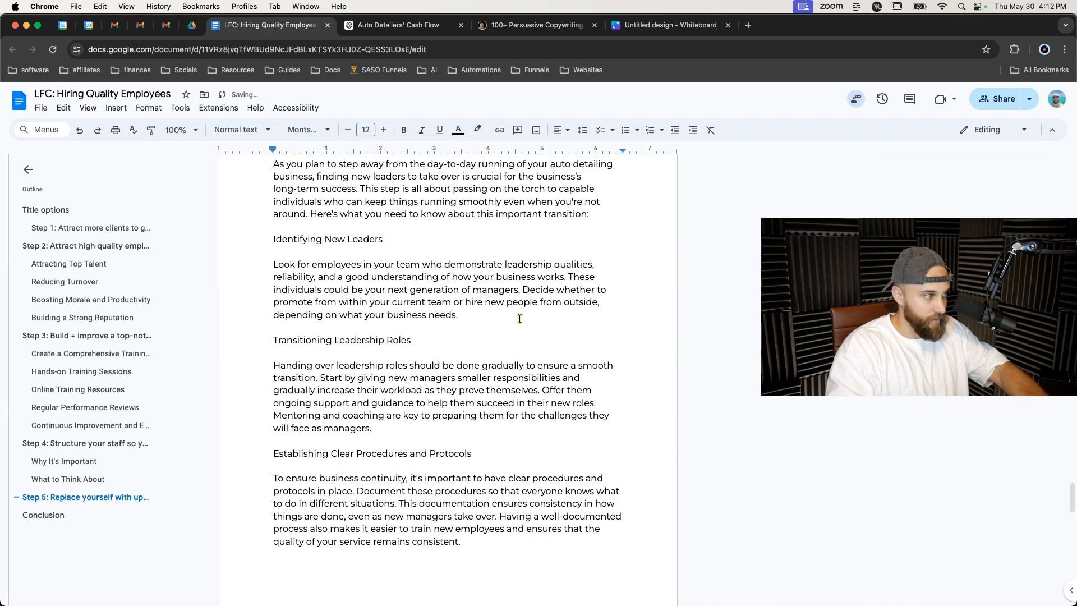
scroll(519, 318, "up", 2)
triple_click(328, 306)
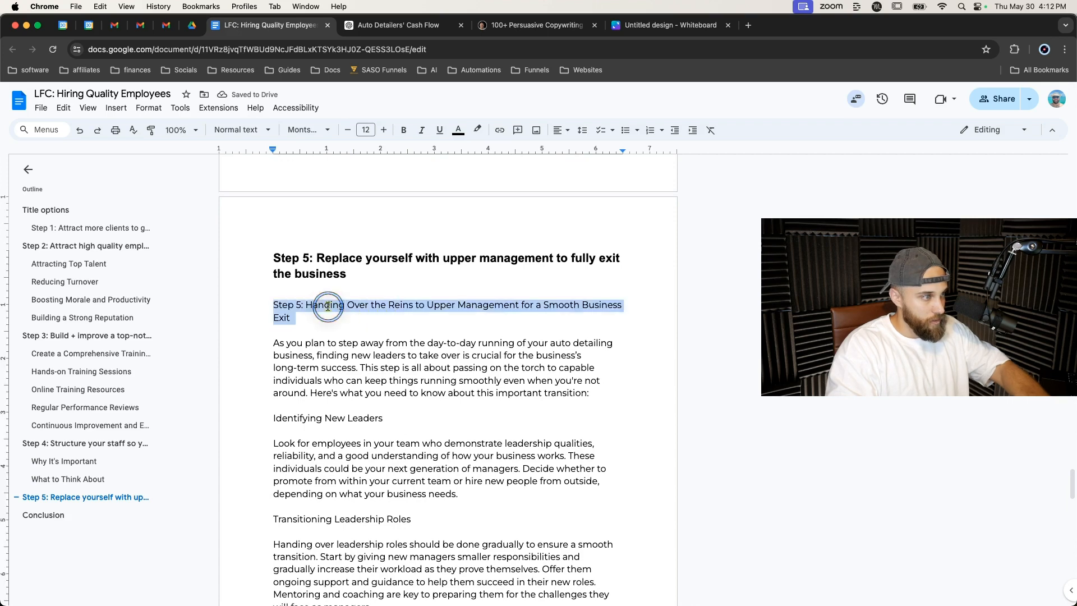
key("BackSpace")
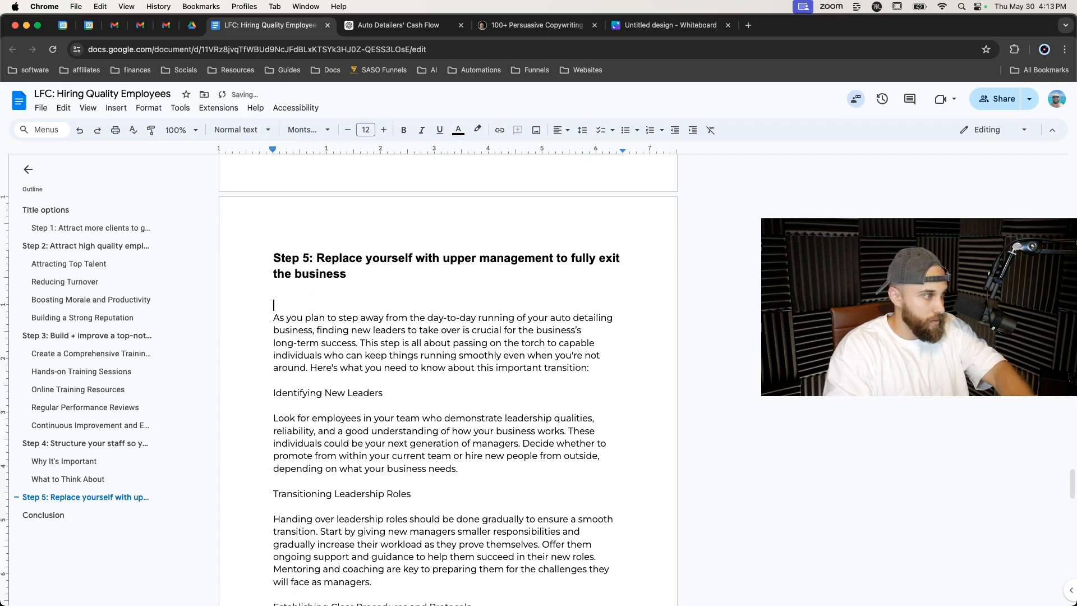
Format the four Step 5 subheadings, Identifying New Leaders through Developing a Succession Plan, as Heading 2.
left_click_drag(274, 380, 387, 381)
triple_click(313, 481, "super")
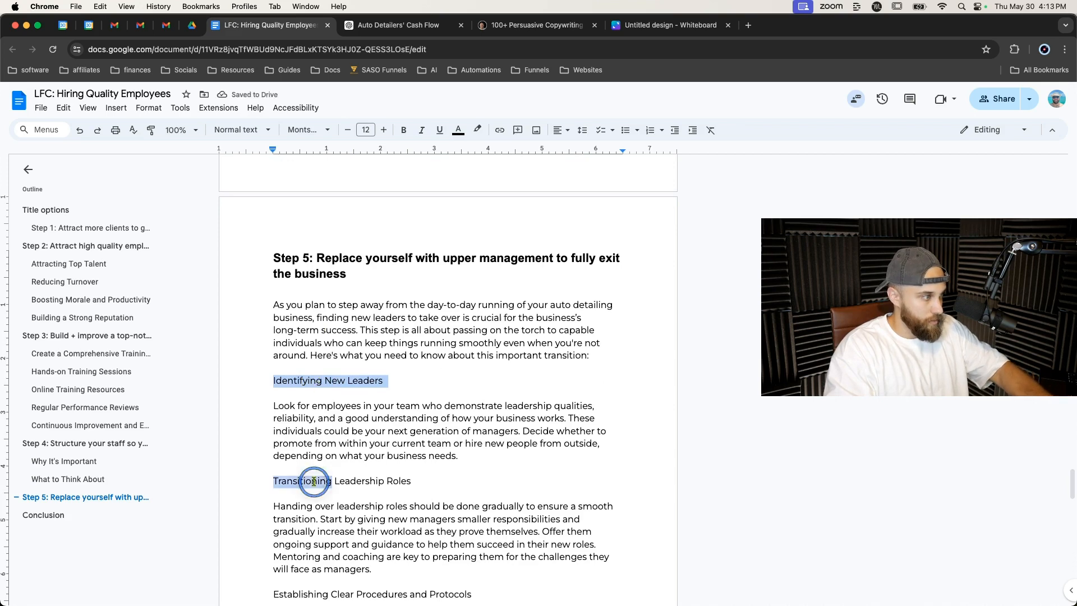
scroll(313, 494, "down", 3)
triple_click(312, 501, "super")
scroll(313, 501, "down", 3)
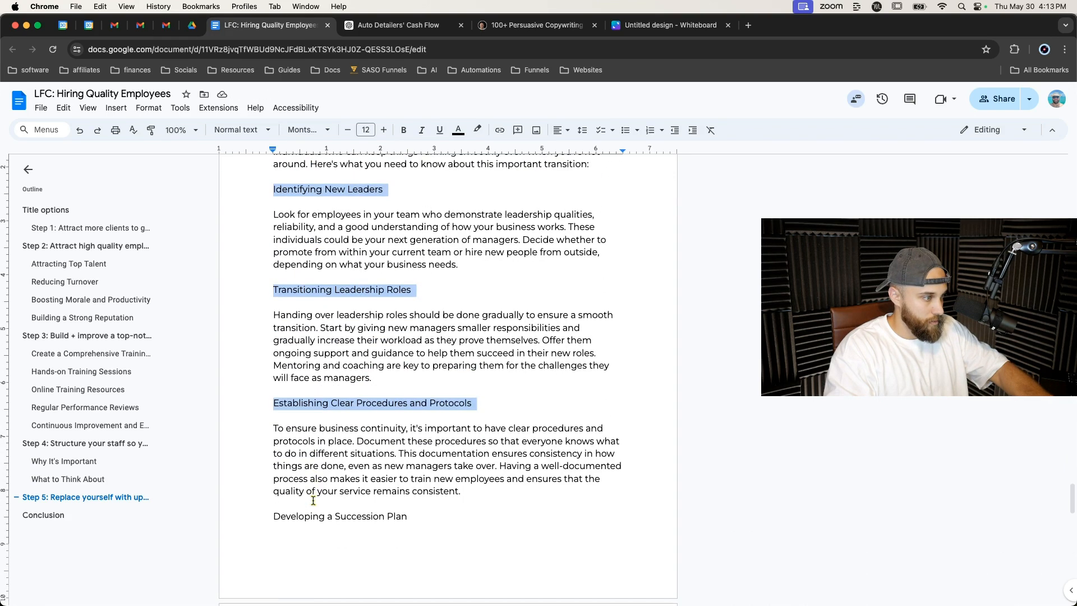
triple_click(312, 516, "super")
scroll(311, 516, "down", 10)
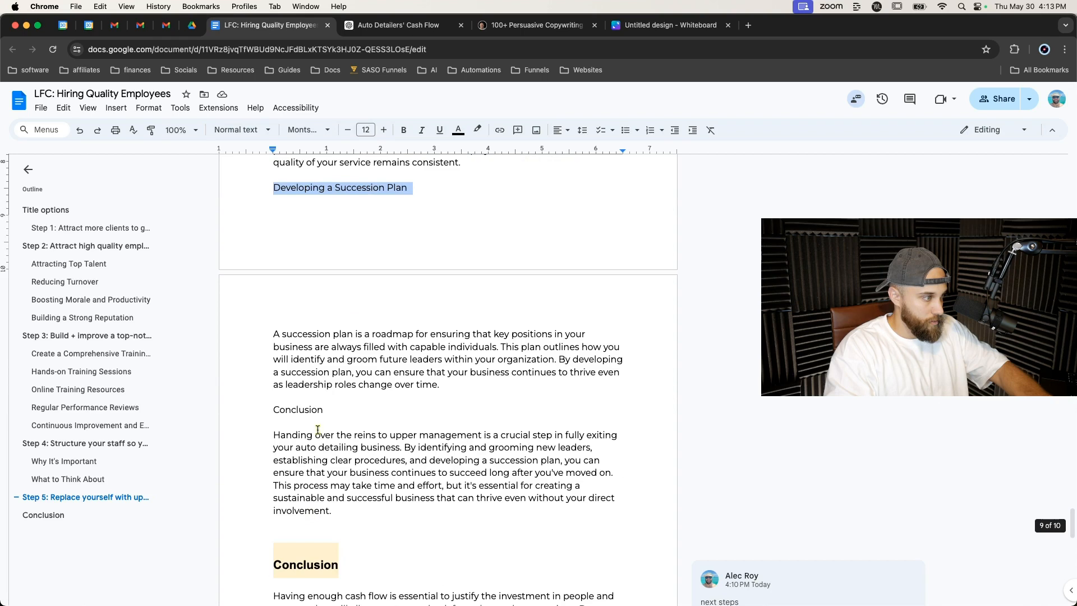
left_click(251, 137)
left_click(253, 314)
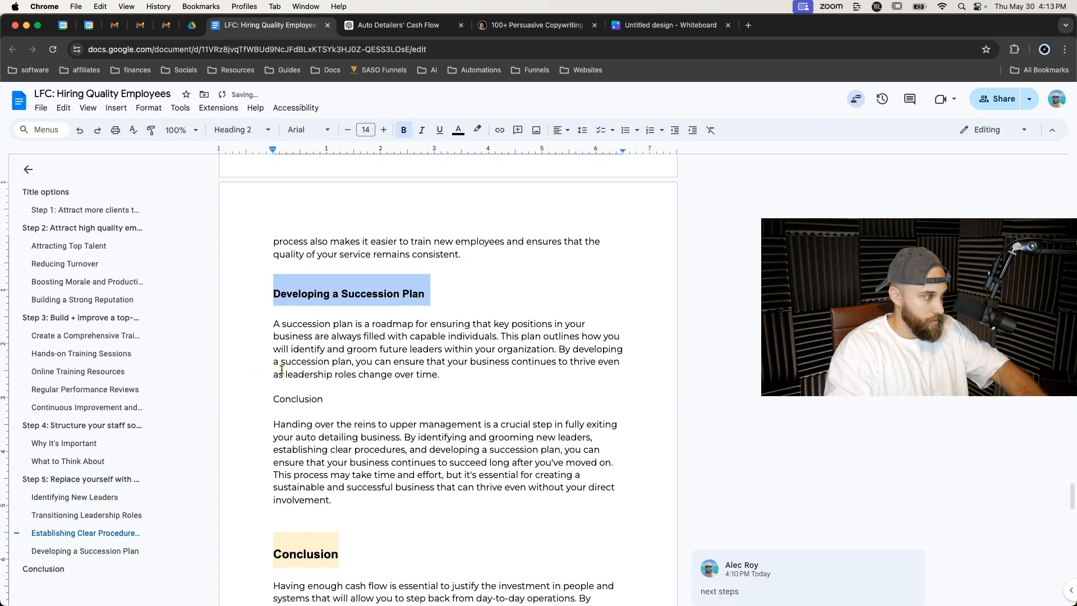
Delete the leftover Conclusion label and the extra blank lines above each Step 5 subheading.
double_click(301, 399)
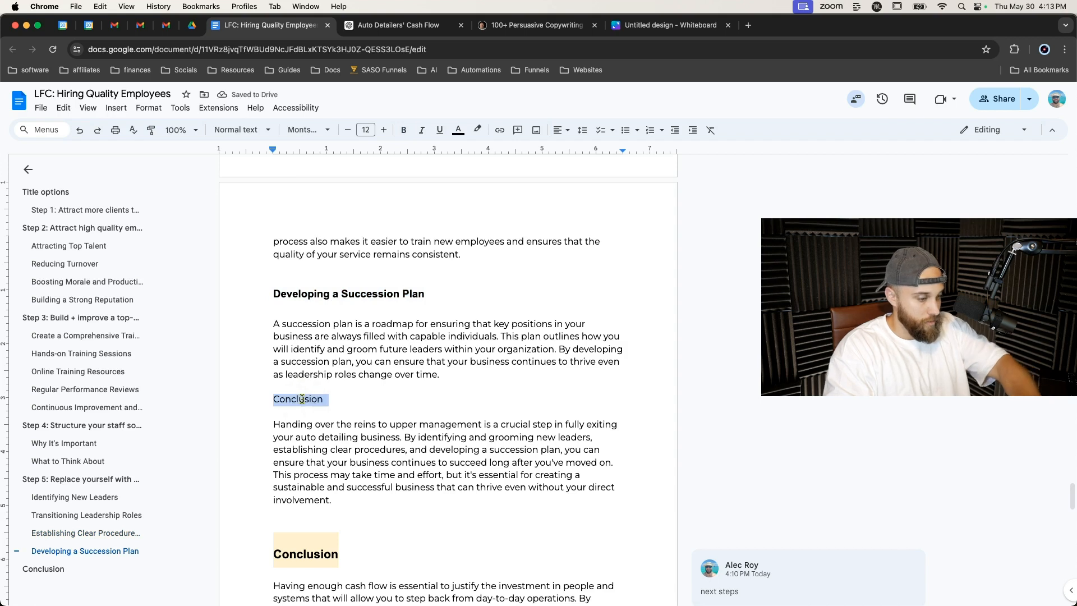
key("BackSpace")
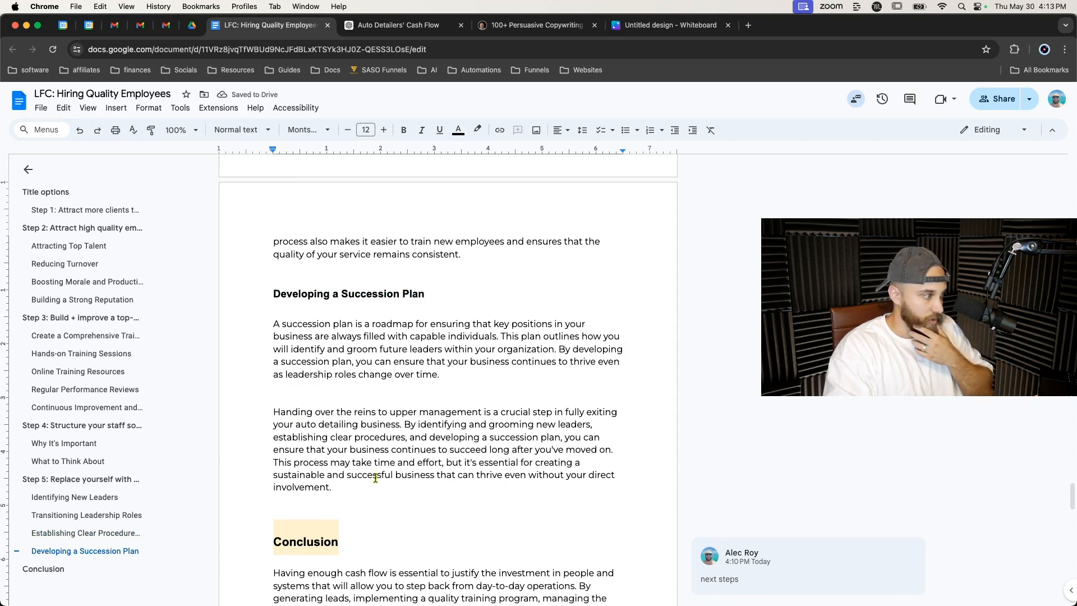
scroll(381, 460, "up", 20)
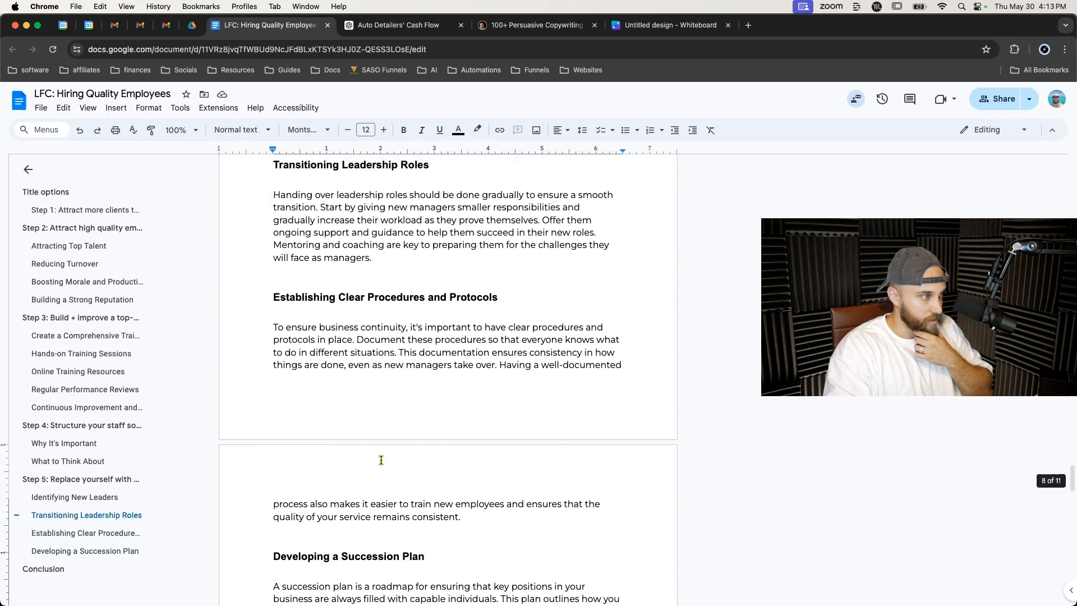
scroll(381, 459, "down", 5)
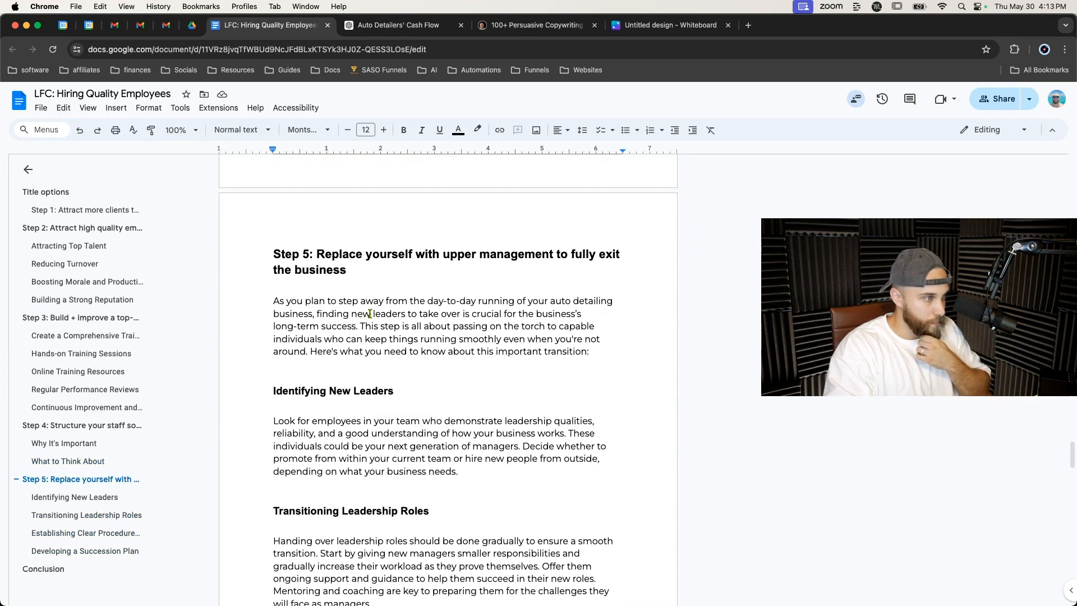
scroll(352, 354, "down", 1)
left_click(326, 345)
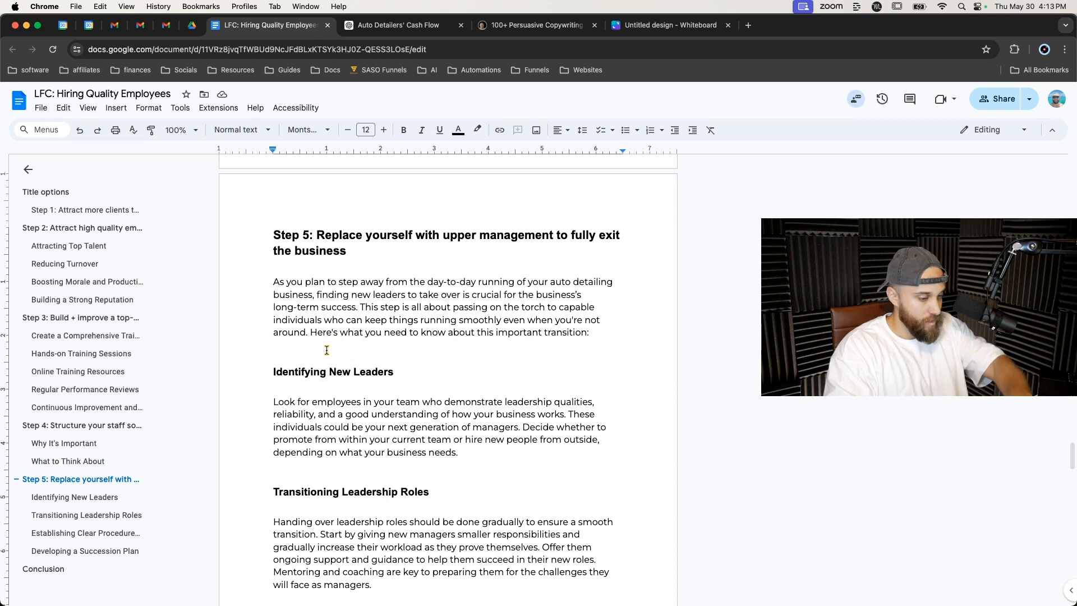
key("BackSpace")
left_click(306, 455)
key("BackSpace")
scroll(305, 448, "down", 2)
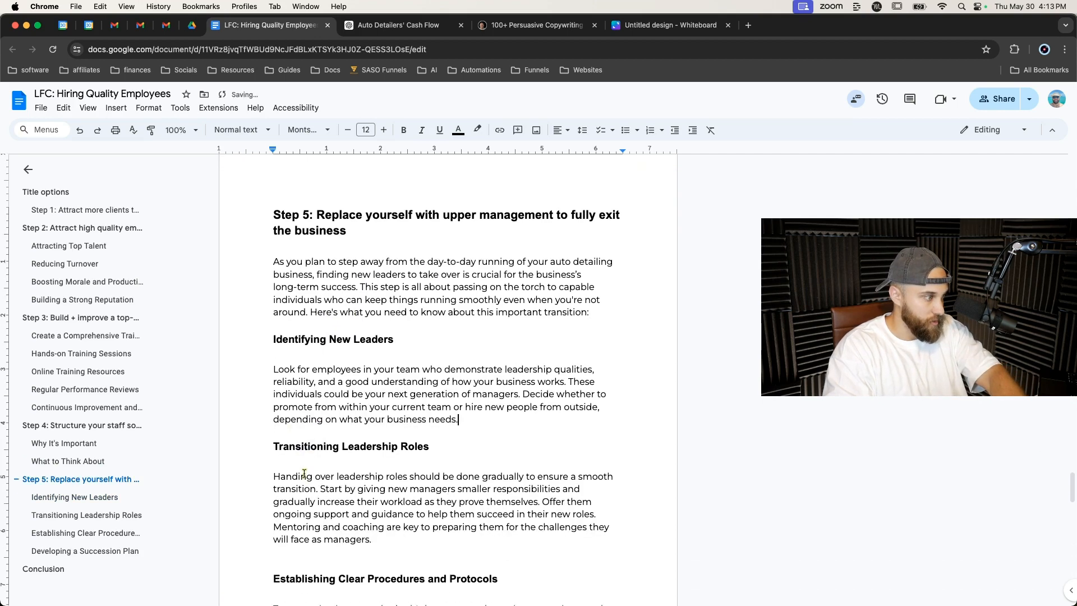
left_click(287, 483)
key("BackSpace")
scroll(289, 449, "down", 5)
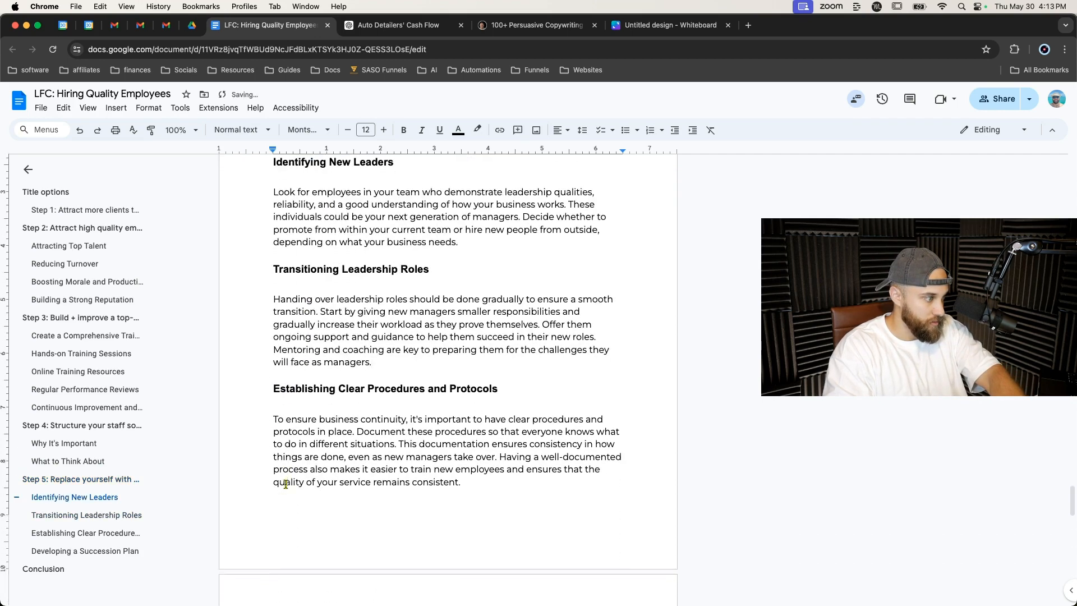
left_click(289, 338)
key("BackSpace")
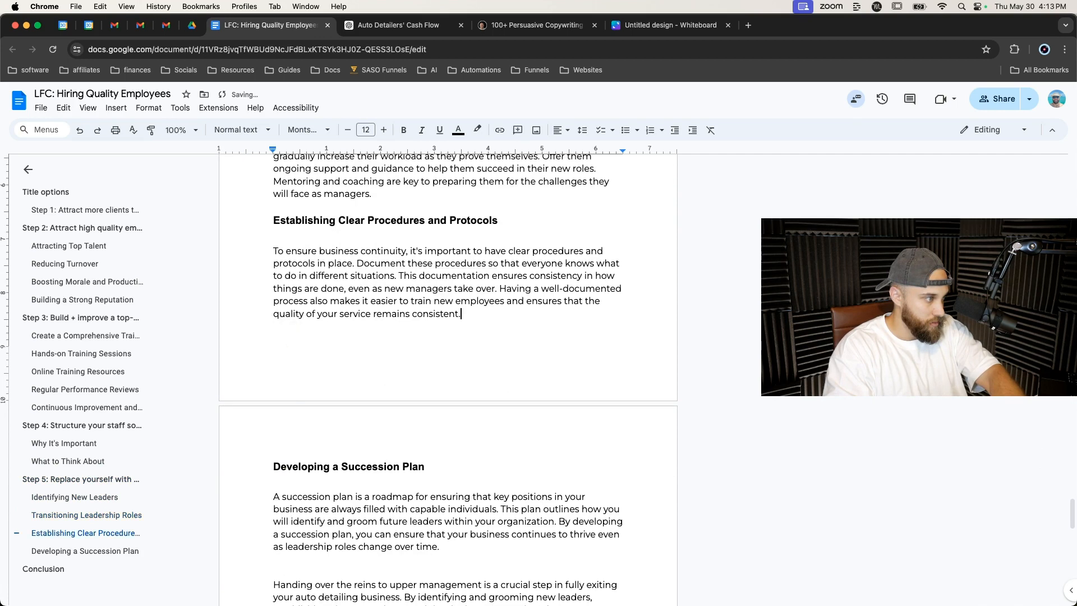
Replace the word 'grooming' with 'preparing' in the closing Step 5 paragraph.
scroll(289, 390, "down", 3)
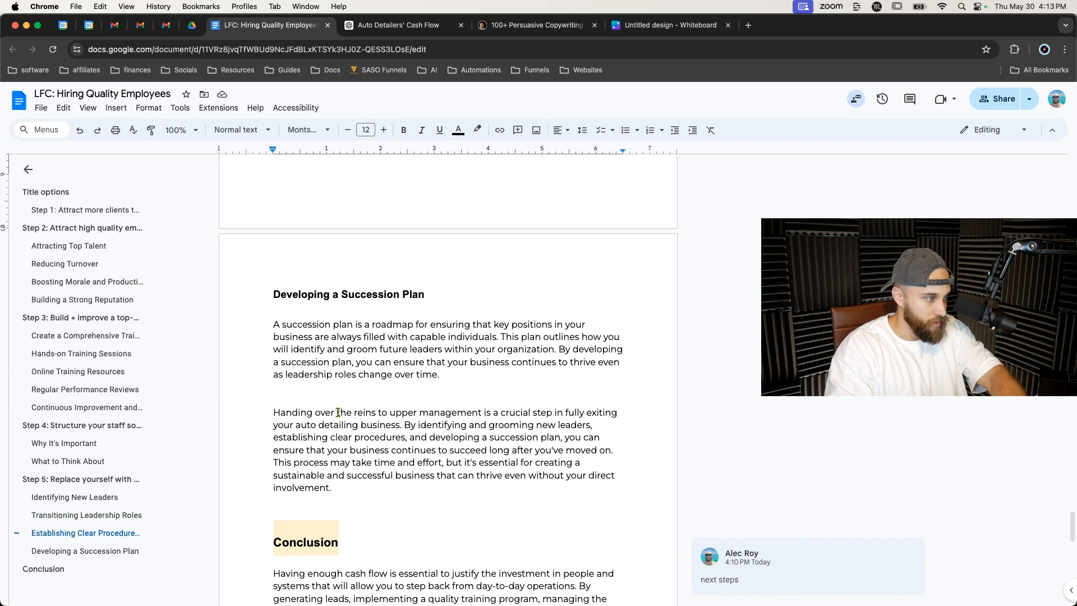
left_click_drag(534, 426, 488, 426)
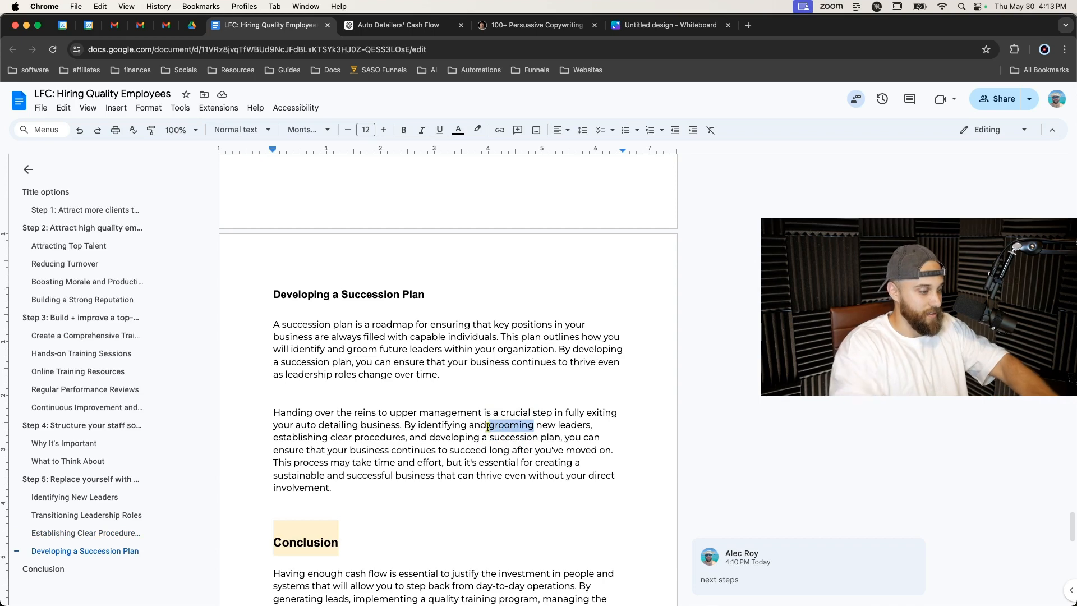
type("preparing")
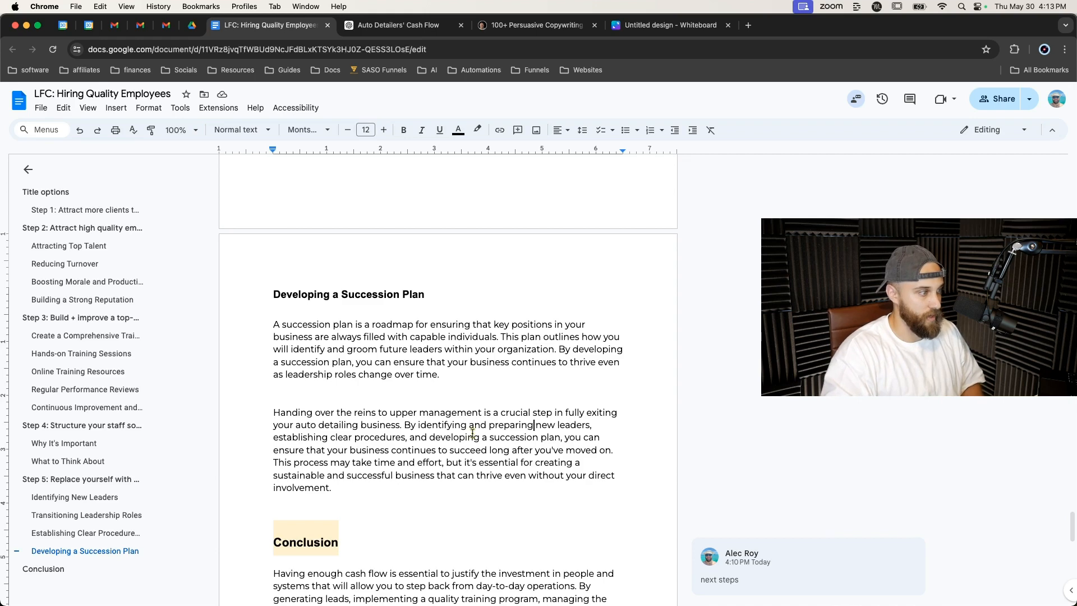
Remove the empty line above the Conclusion heading.
scroll(471, 433, "down", 5)
left_click(354, 306)
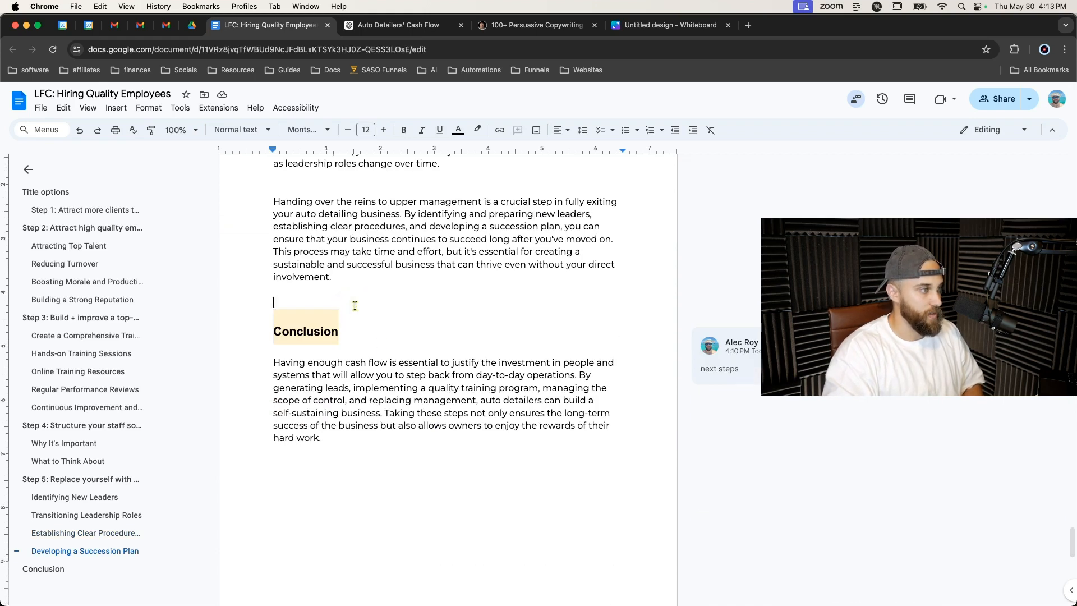
key("BackSpace")
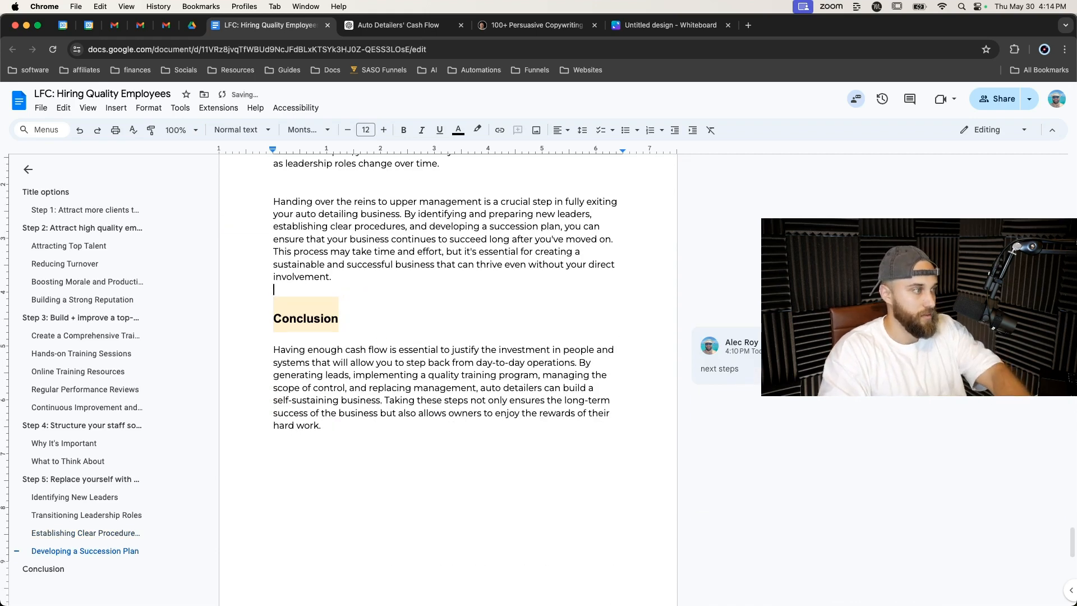
Rename the Conclusion heading to 'Next steps to start exiting your auto detailing business'.
triple_click(326, 317)
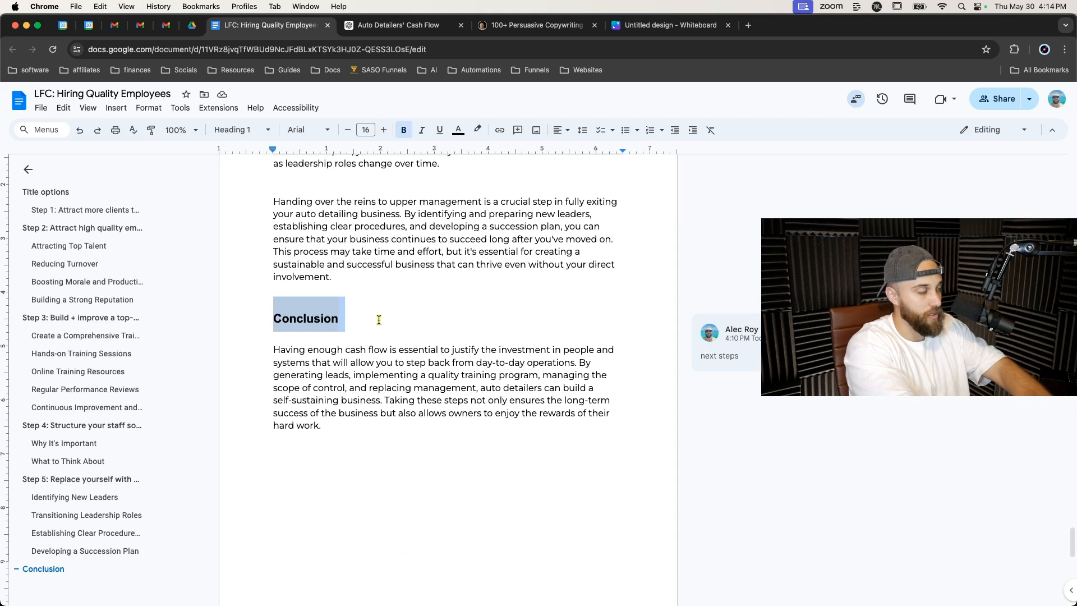
type("Next Steps")
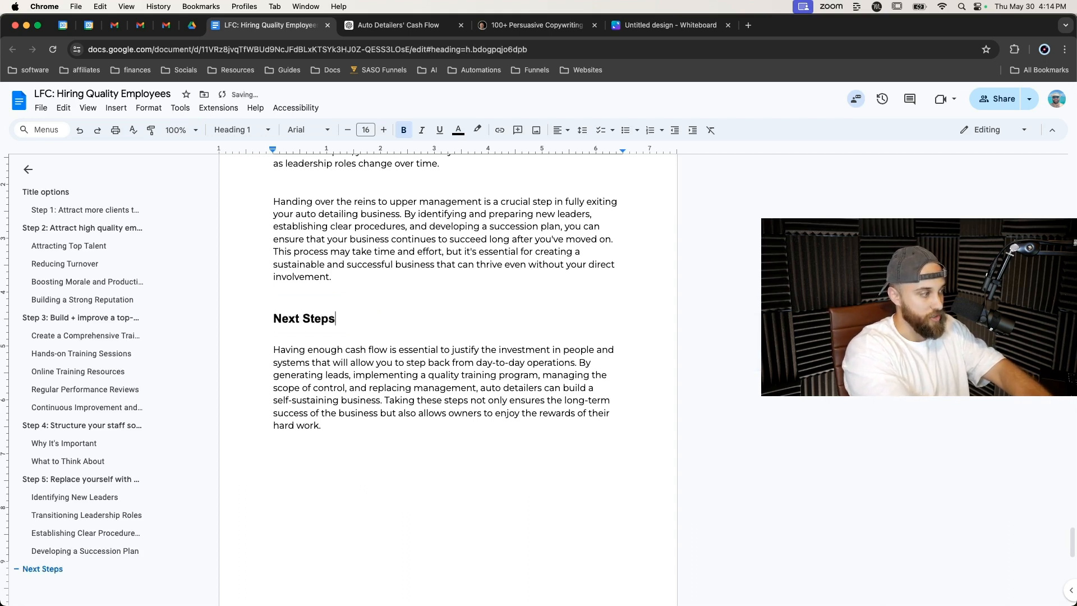
key("BackSpace")
key("BackSpace")
key("BackSpace")
key("BackSpace")
key("BackSpace")
type("steps to ")
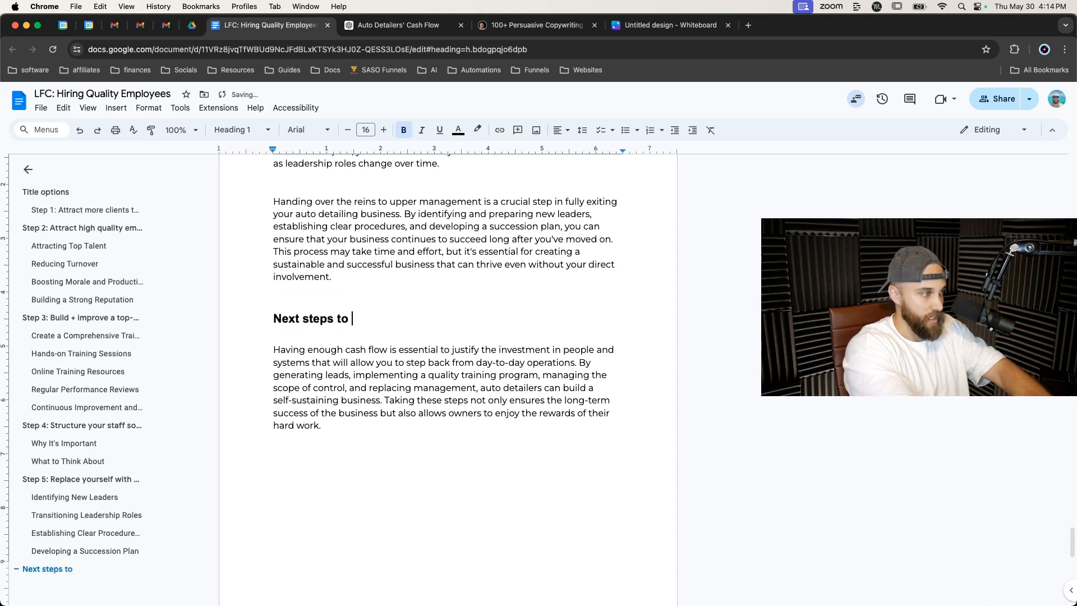
type("starting")
key("BackSpace")
key("BackSpace")
key("BackSpace")
type("ex")
type("iting yo")
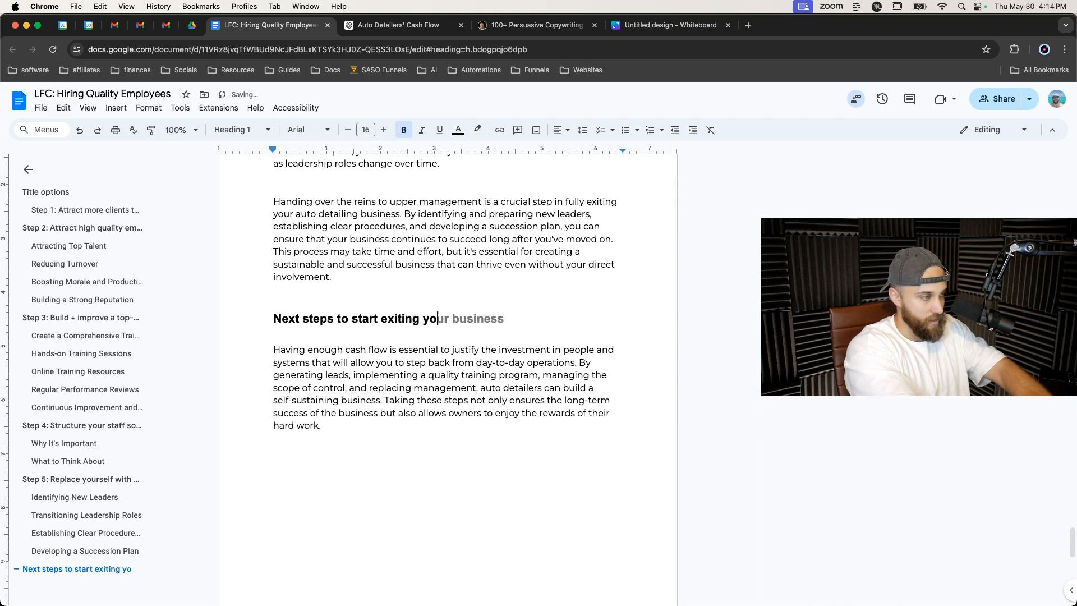
type("ur auto deta")
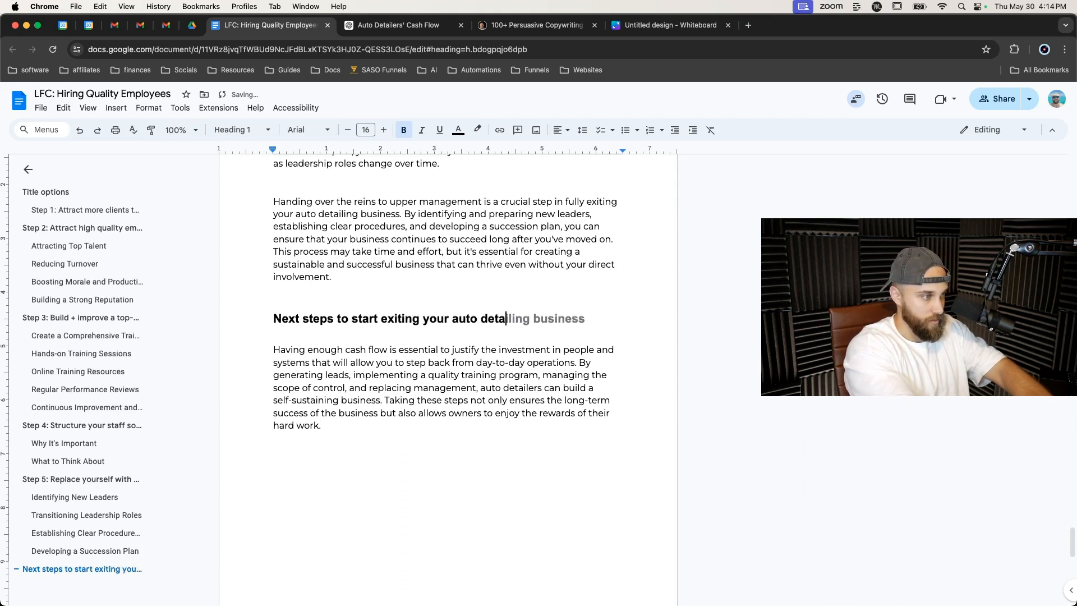
key("Tab")
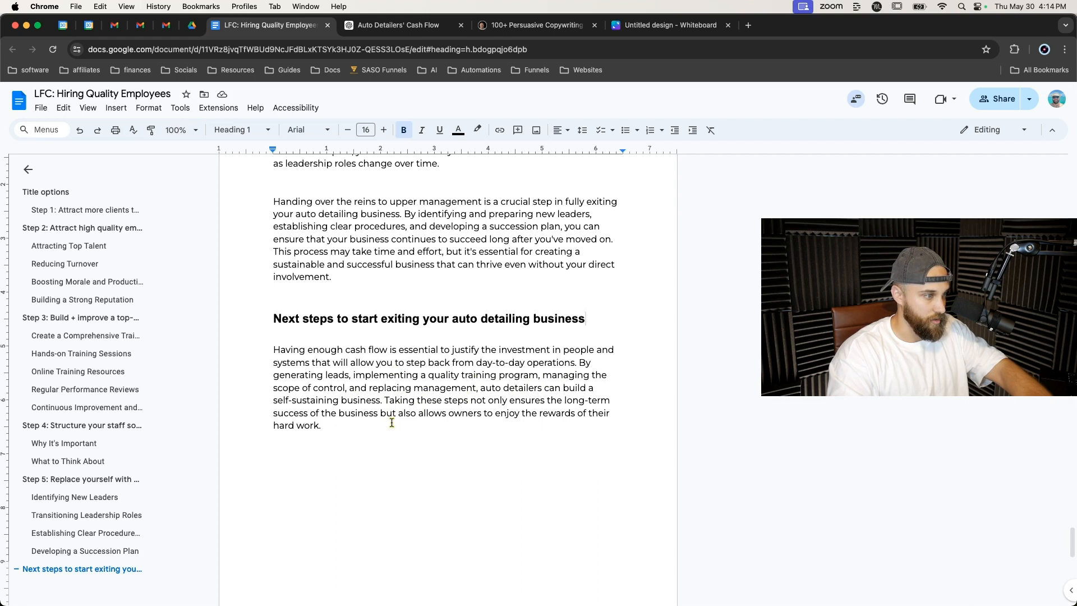
Add the line 'So how do we make this happen?' below the final paragraph.
left_click(425, 426)
key("Return")
type("So how do ")
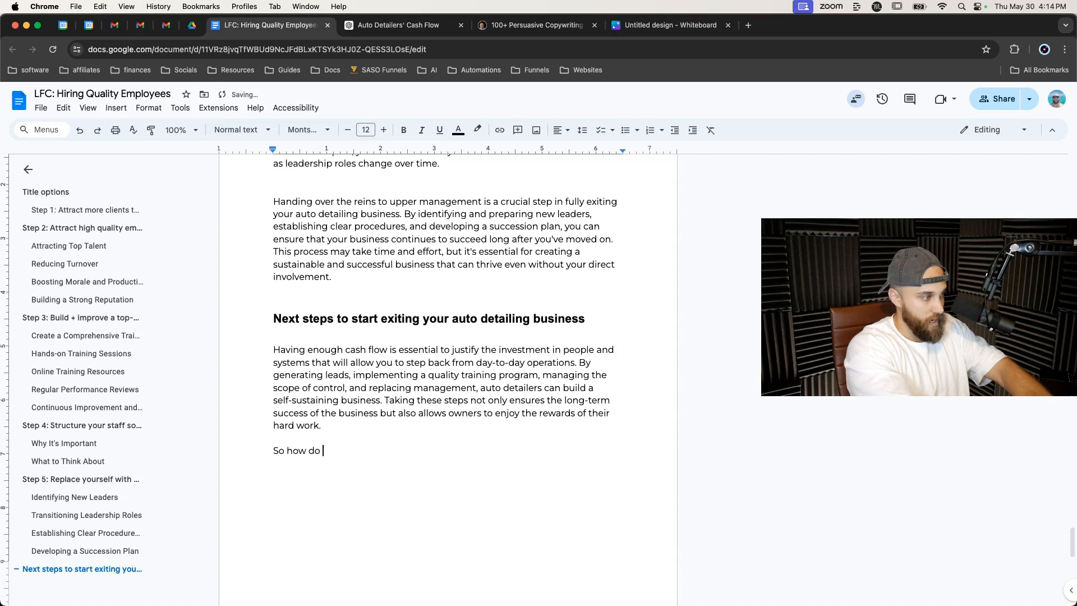
type("we make this happen?")
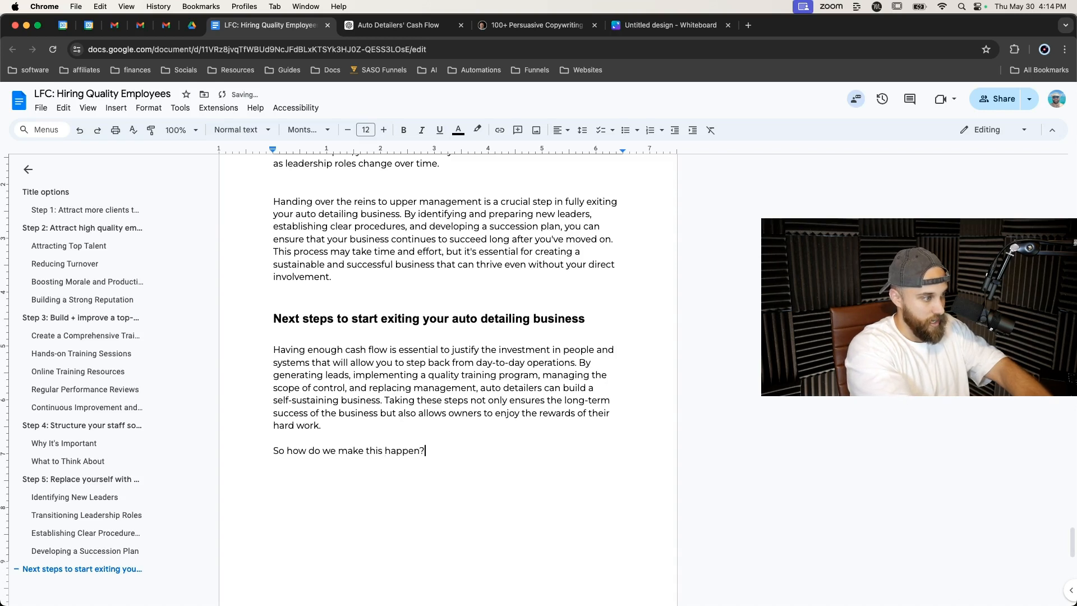
key("Return")
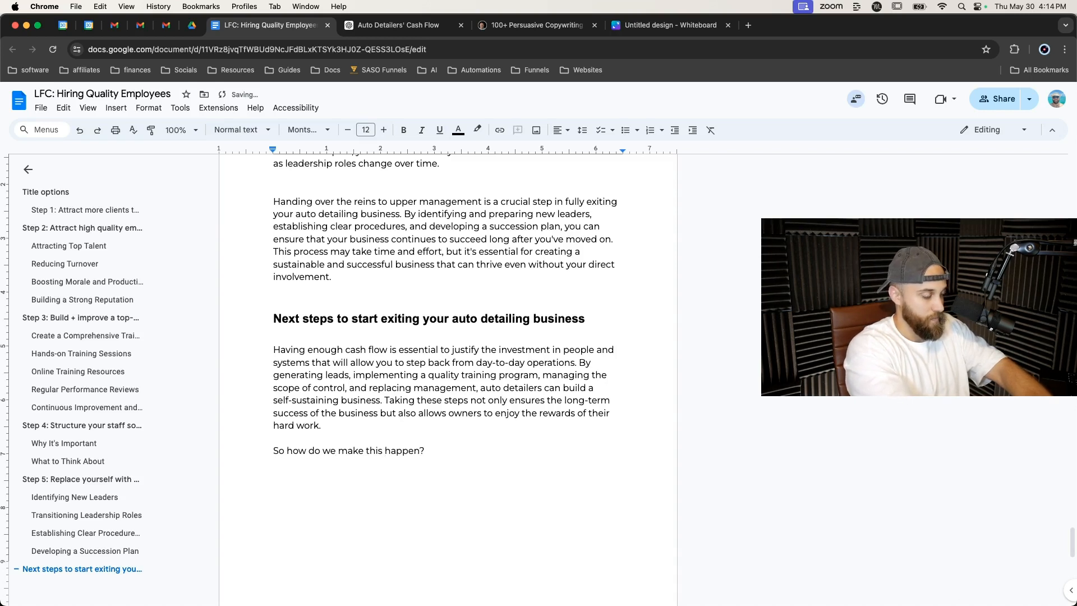
Start a numbered list below the question with the item 'Identify how far along this process your business already is.'.
key("super+shift+7")
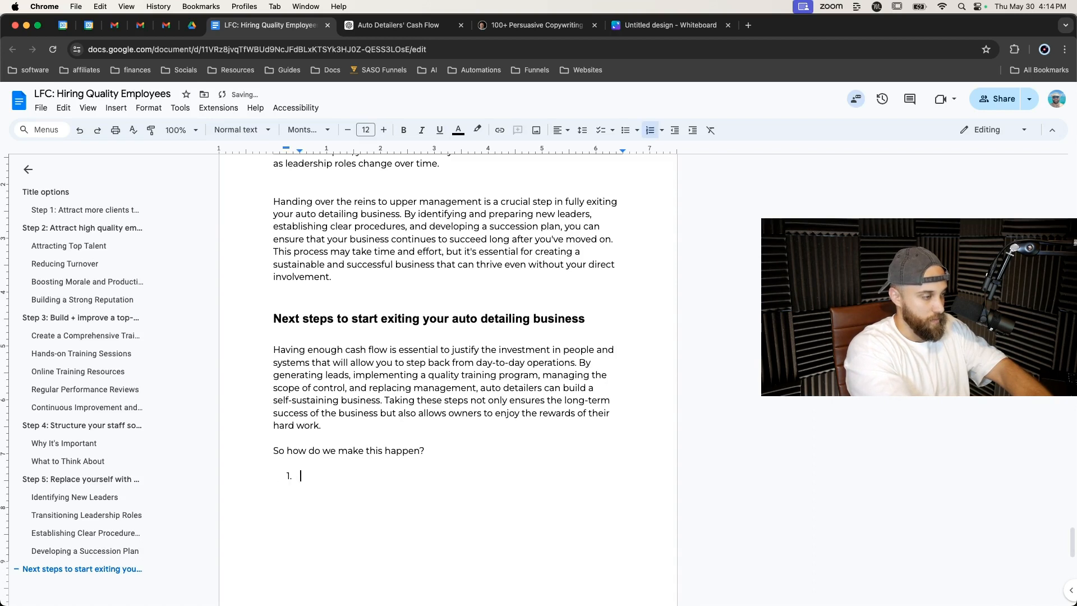
type("Idneti")
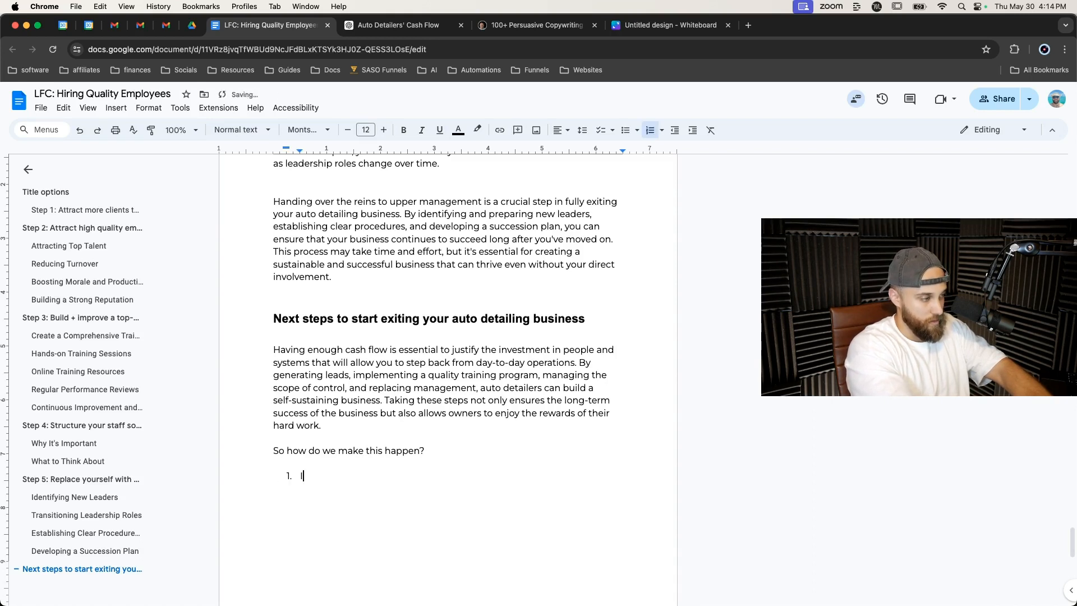
key("BackSpace")
key("BackSpace")
key("BackSpace")
type("fy ")
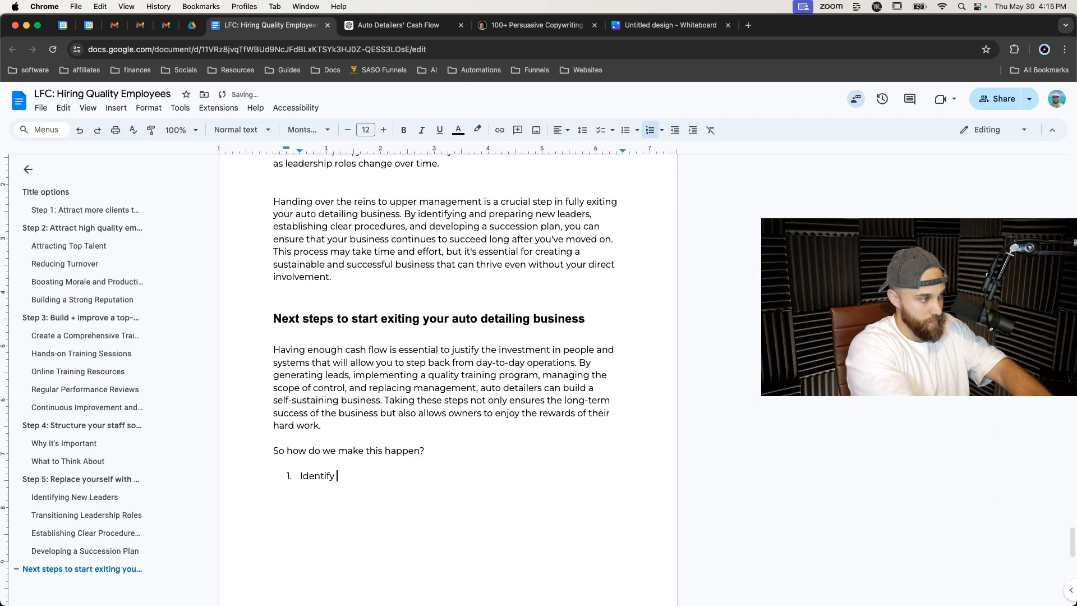
type("how far al")
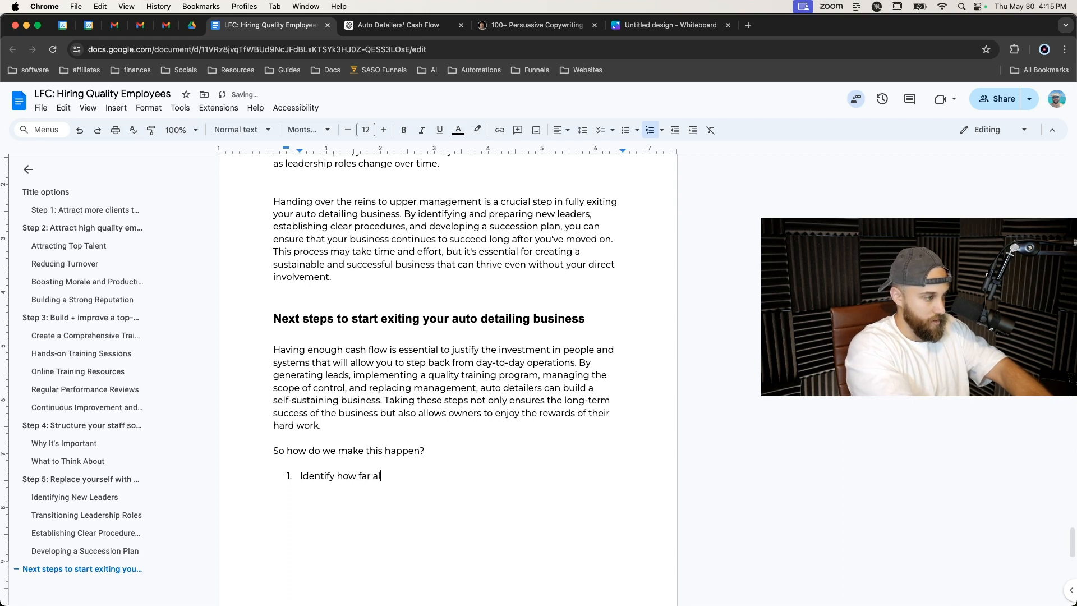
type("ong this process your business a")
key("BackSpace")
key("BackSpace")
type("s already is")
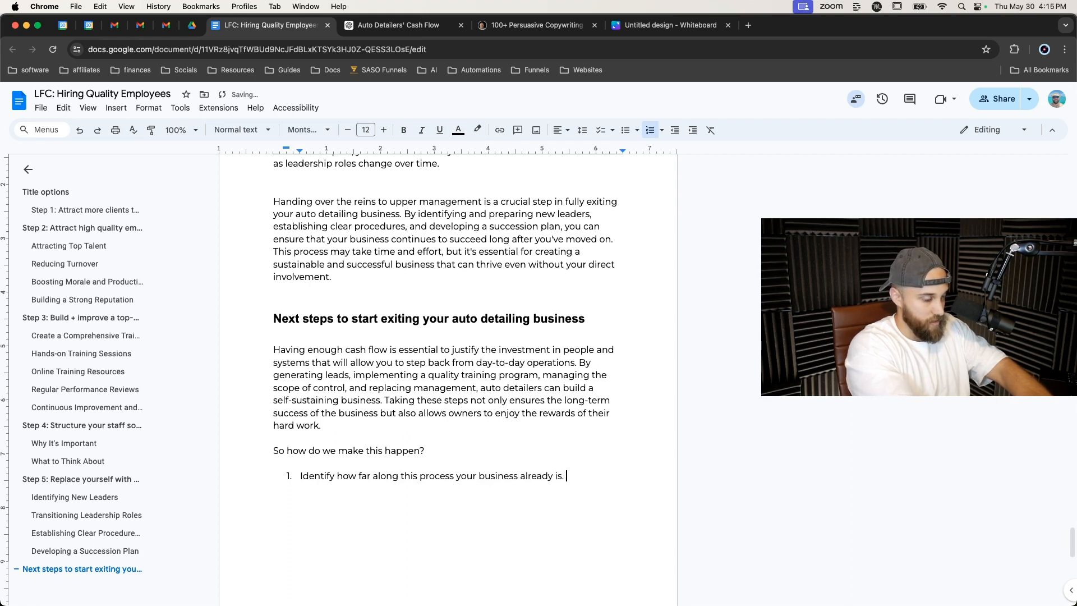
type(". If you are a ")
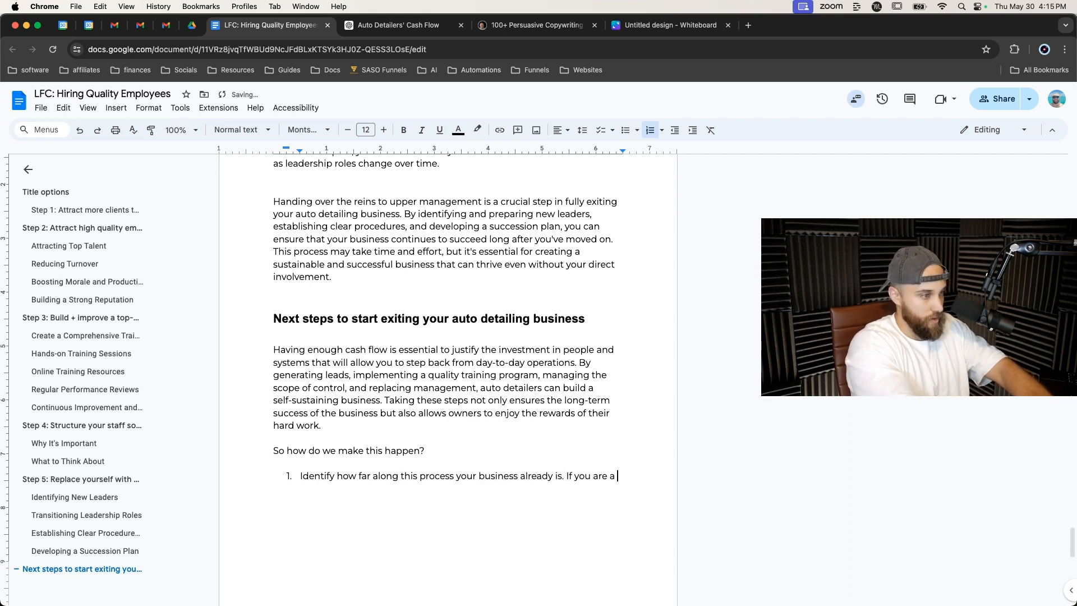
type("complete begin")
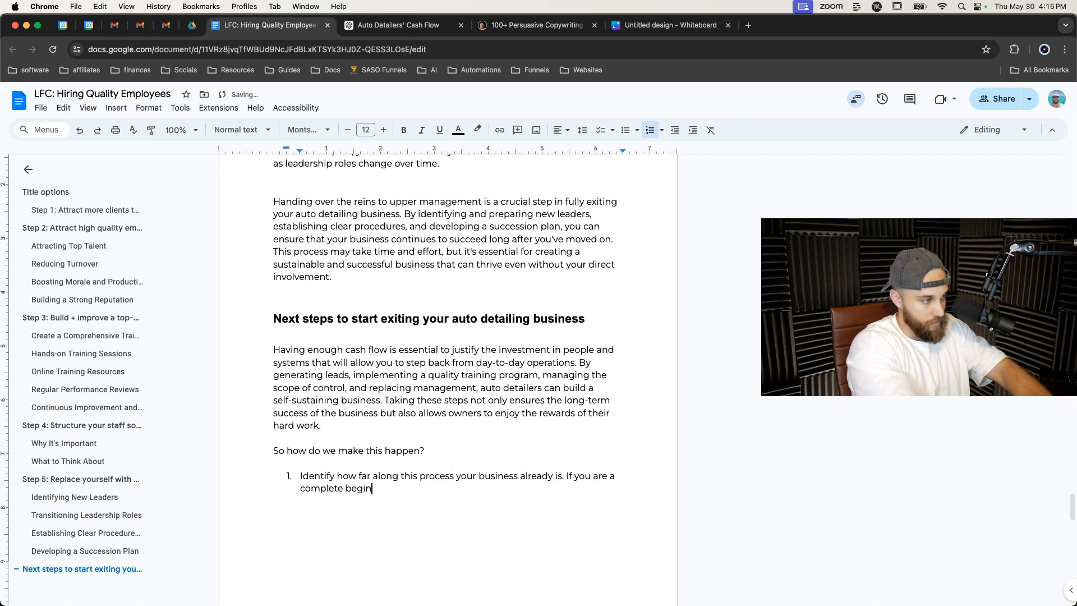
type("ner, then you seneed to star t at the beginning.")
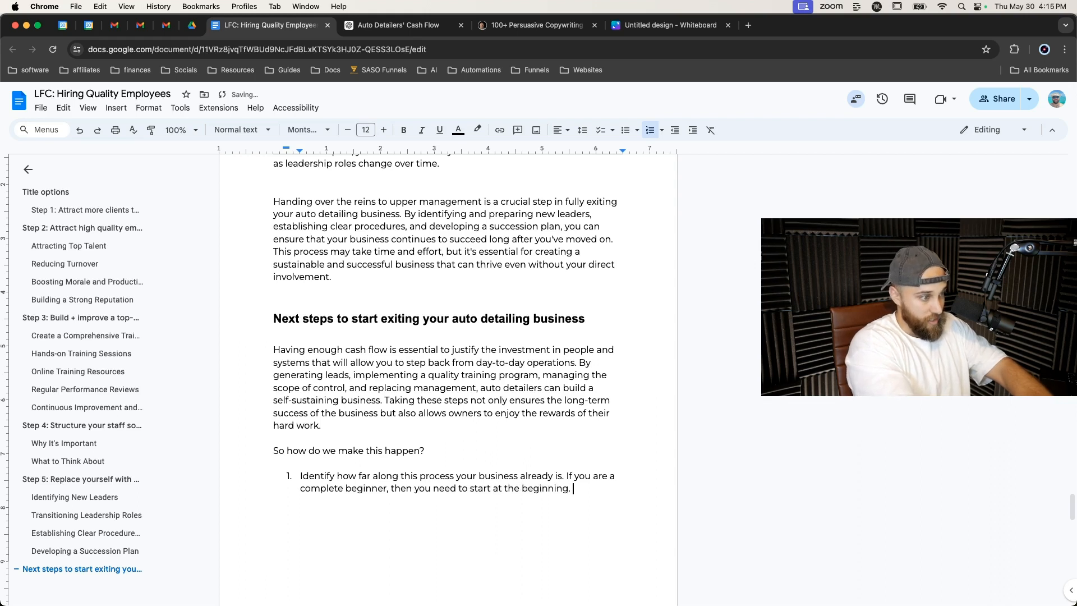
key("BackSpace")
key("BackSpace")
type(" with gene")
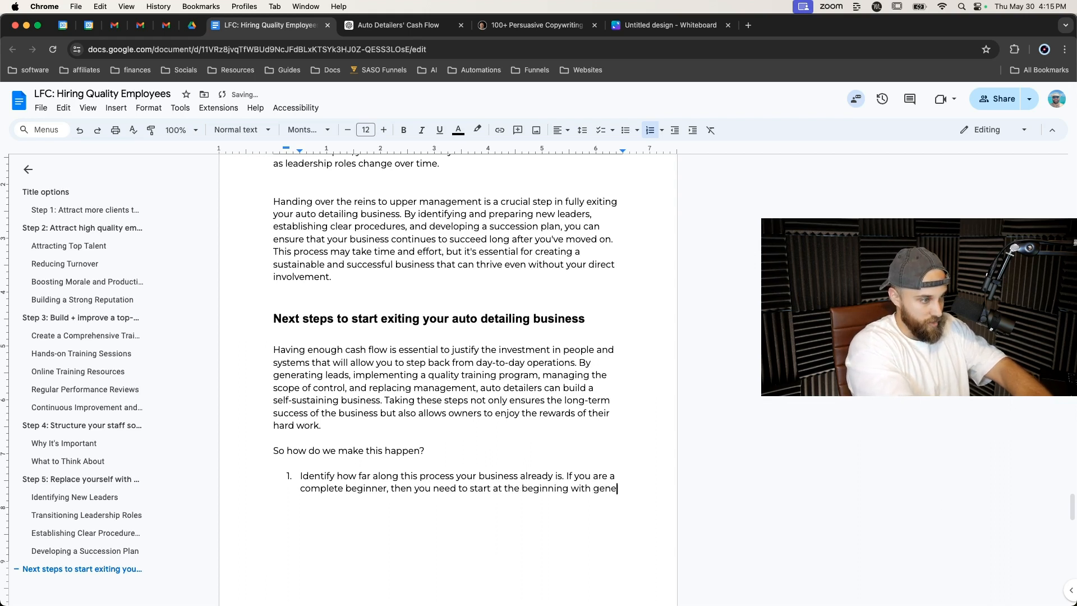
type("rateiing enou")
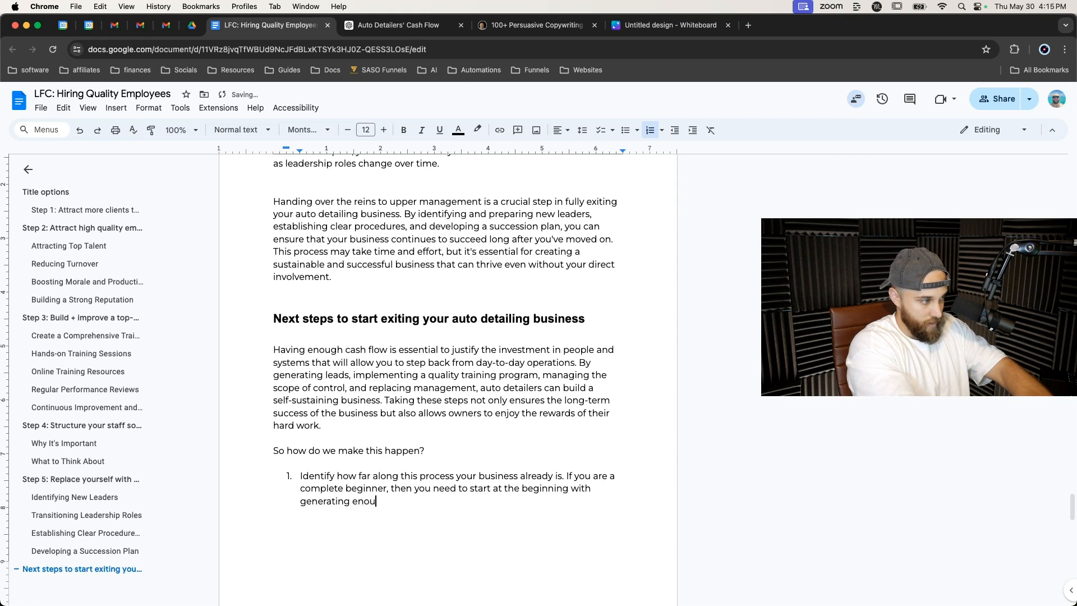
type("gh le")
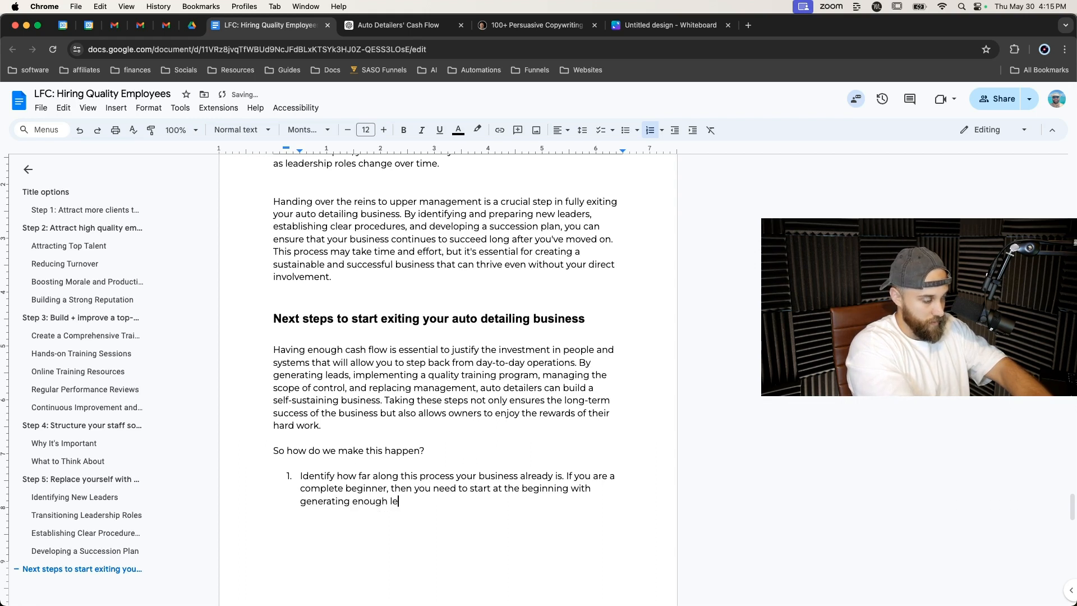
type("ads and cl")
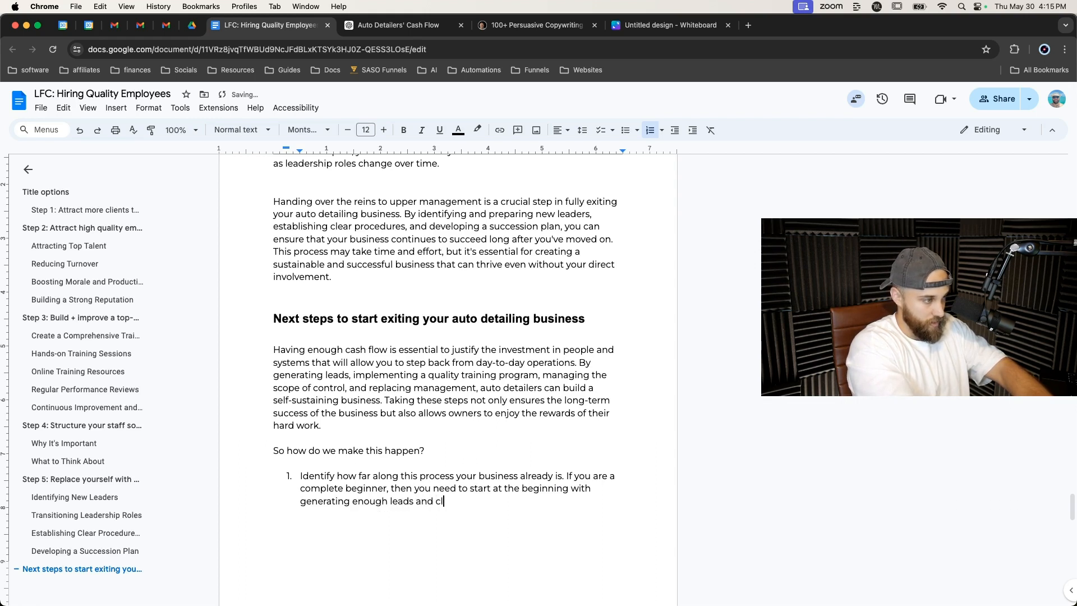
type("ients to b")
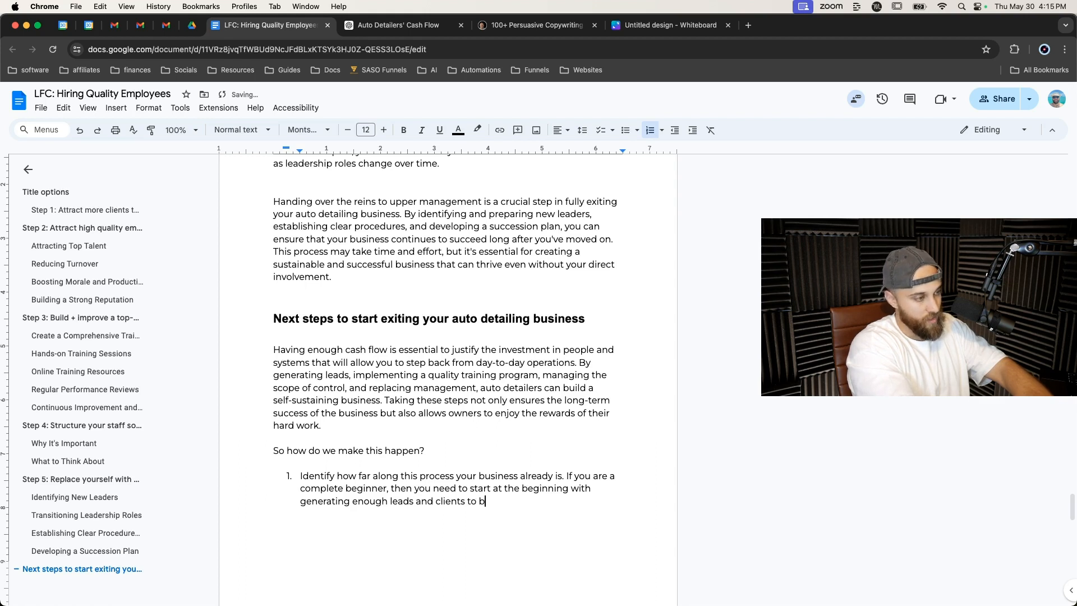
type("ring in cash")
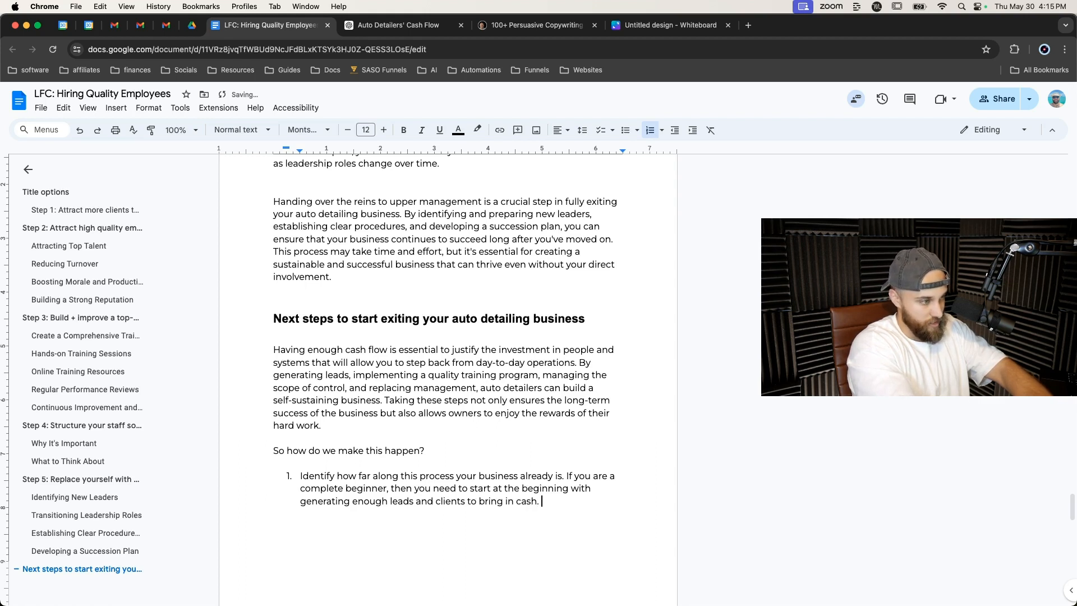
type(". If yo")
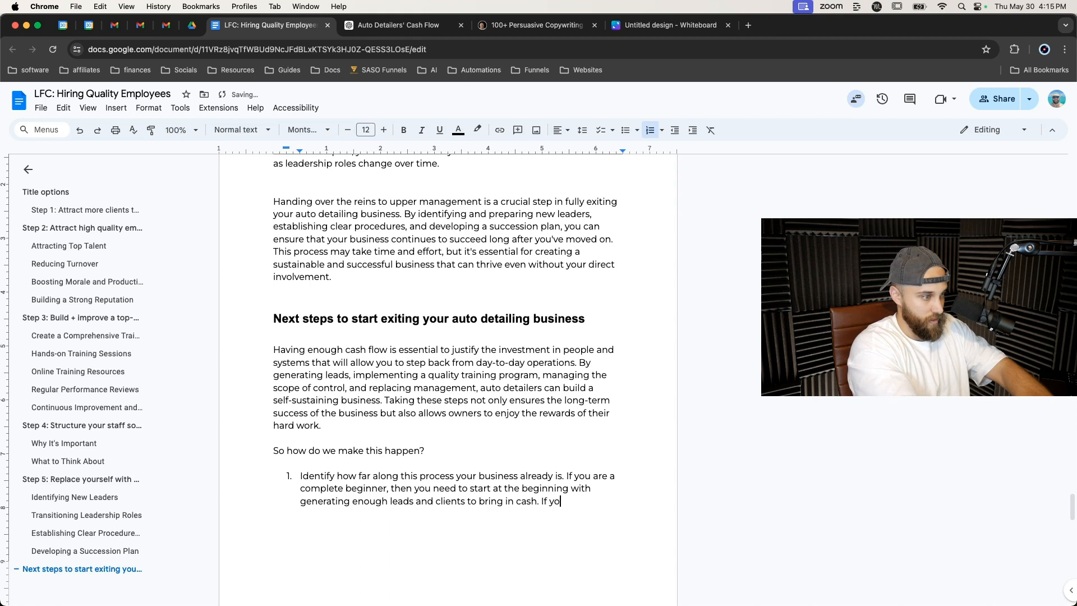
type("u are further along the road")
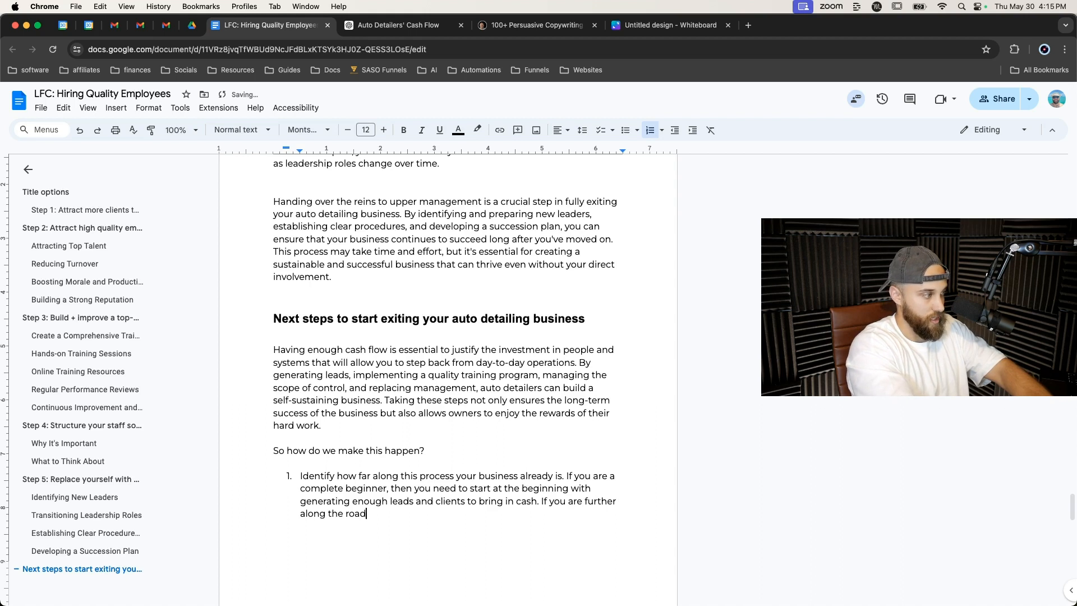
type(", then")
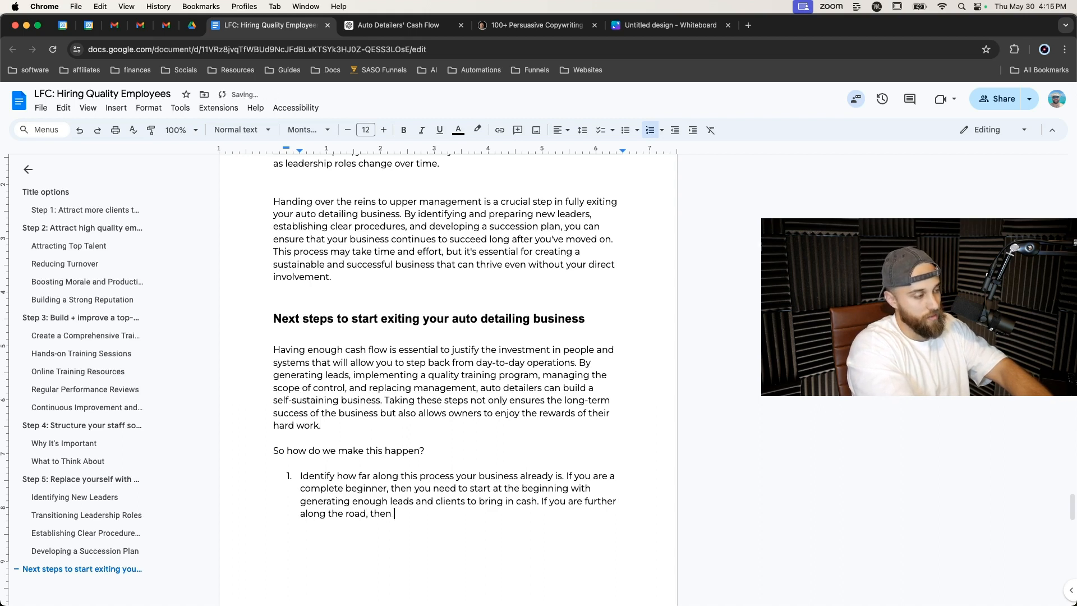
type(" you may be a")
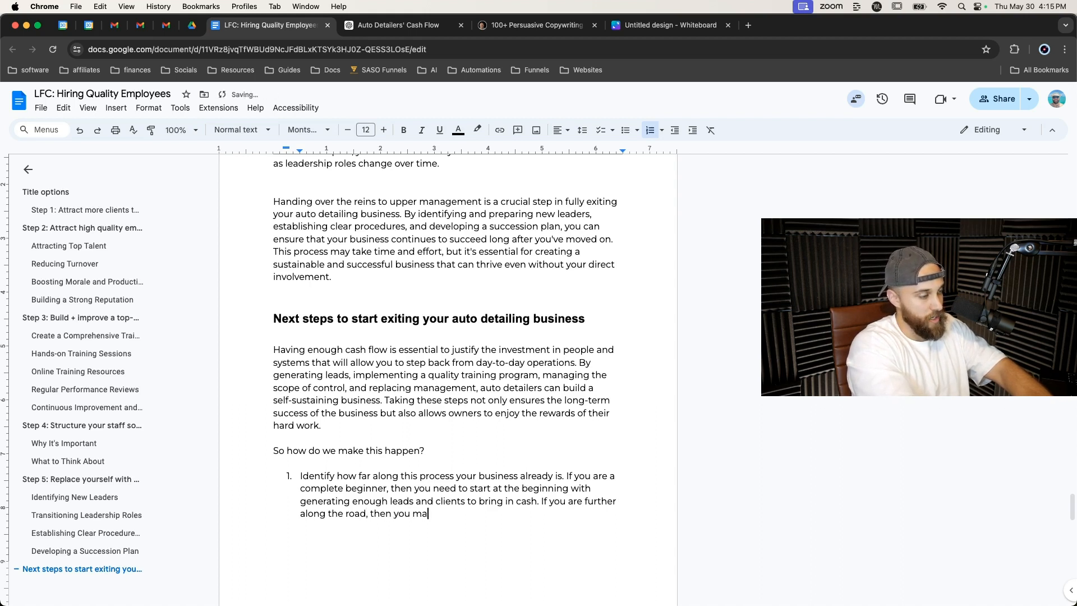
Add 'If you are further along the road, then you may be able to start with attracting better workers,' to the first item.
key("BackSpace")
key("BackSpace")
key("BackSpace")
key("BackSpace")
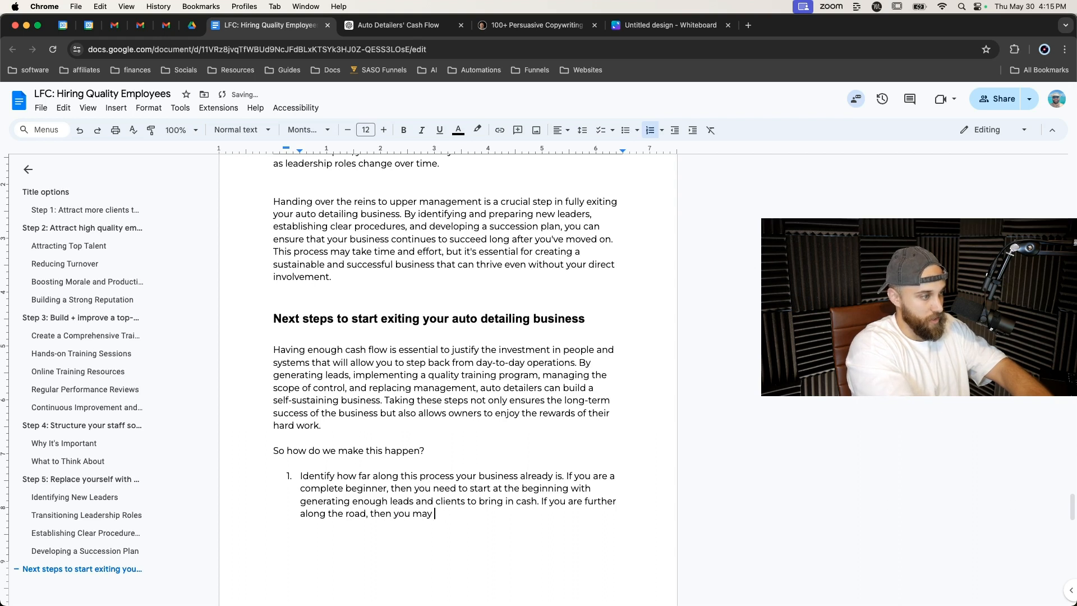
type("be able to stat with")
key("BackSpace")
key("BackSpace")
key("BackSpace")
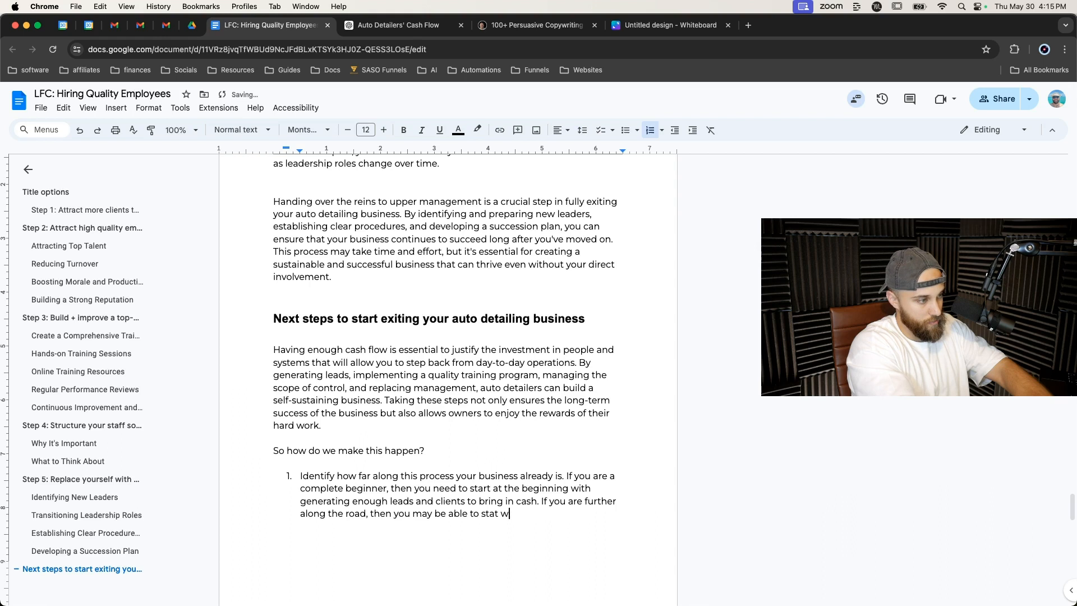
type("with ")
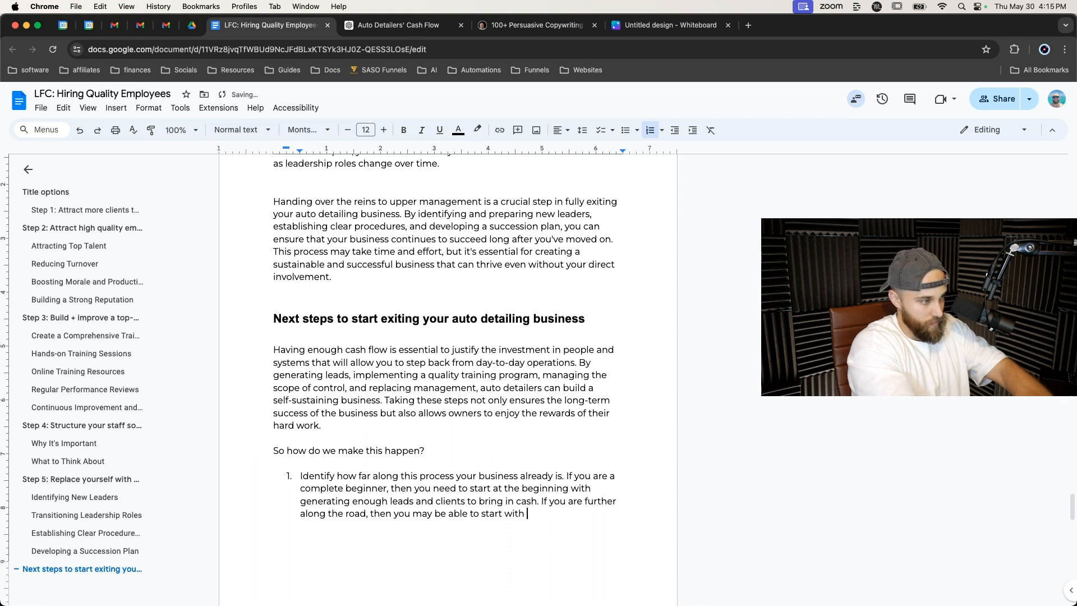
type("improving your")
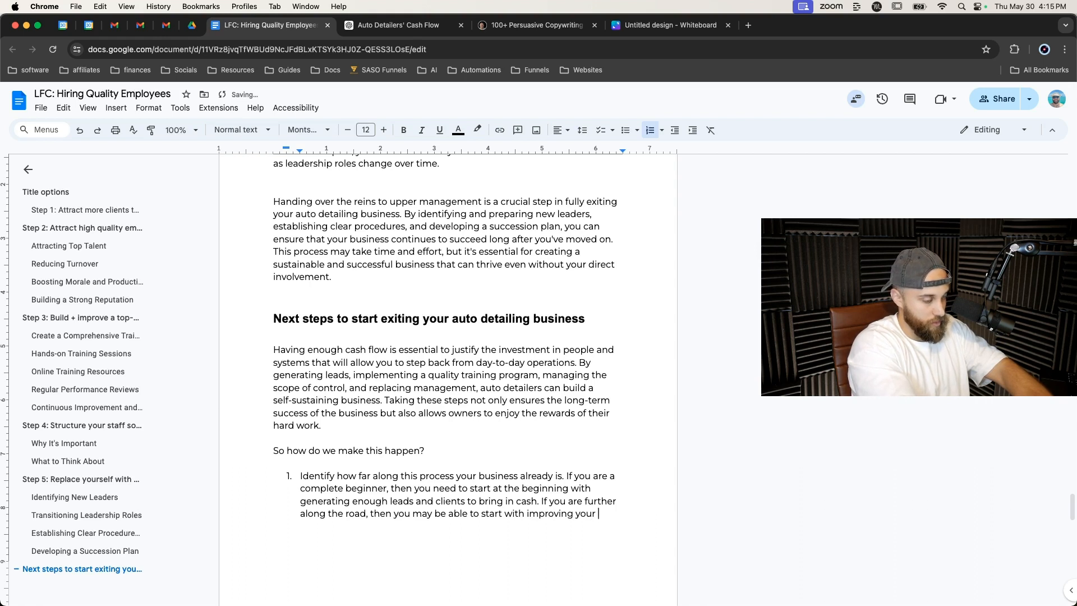
key("BackSpace")
key("BackSpace")
key("BackSpace")
key("BackSpace")
key("BackSpace")
key("BackSpace")
key("BackSpace")
key("BackSpace")
key("BackSpace")
key("BackSpace")
key("BackSpace")
key("BackSpace")
type("attracting better workers,")
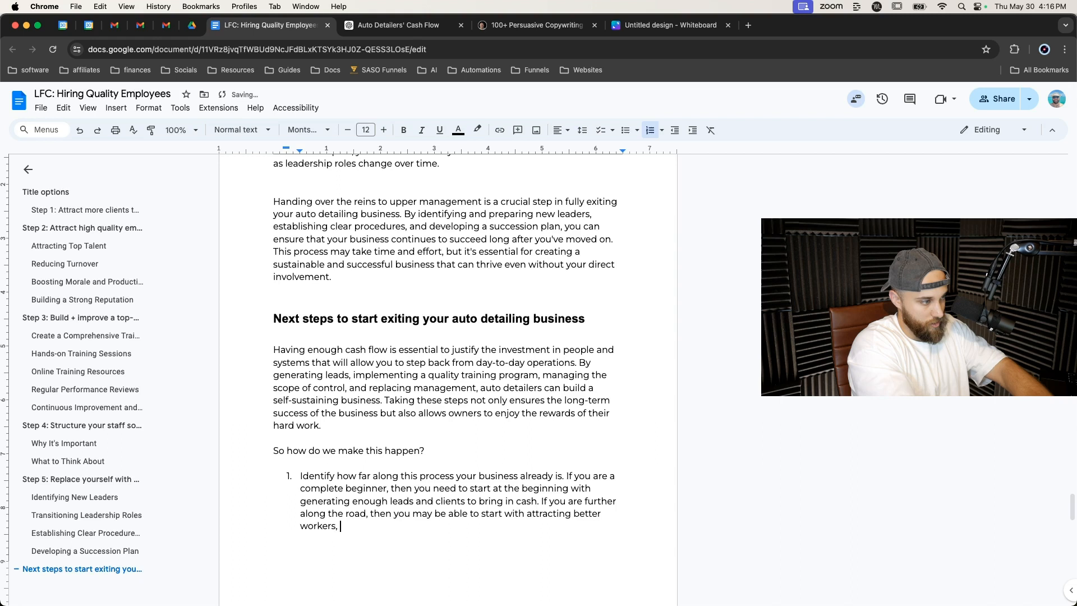
type(" improving our")
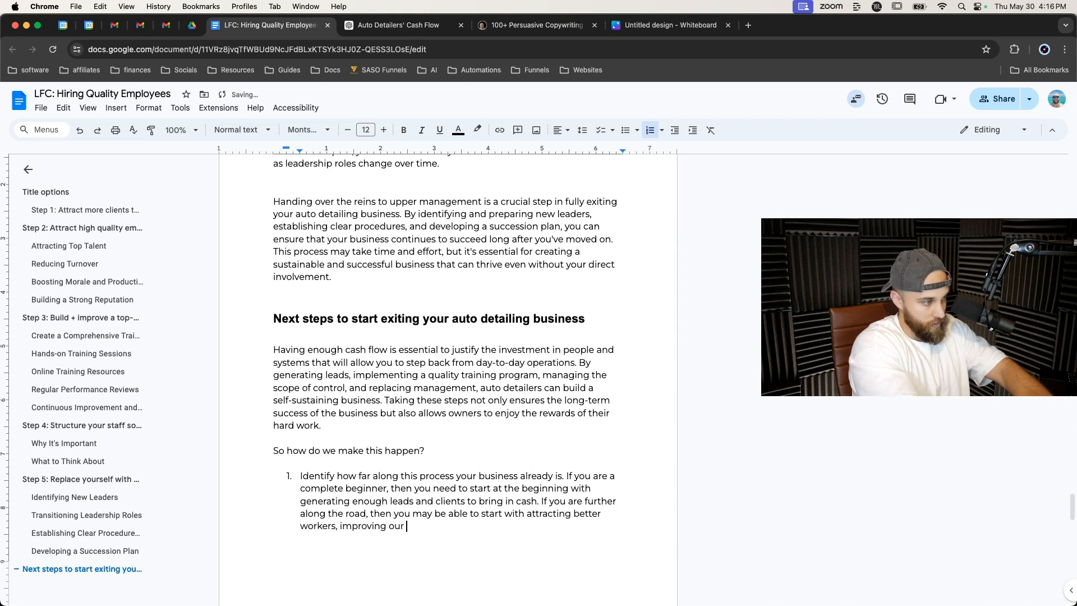
Finish the first item with 'improving your training program, structuring your staff better, or training your replacement'.
key("BackSpace")
key("BackSpace")
key("BackSpace")
key("BackSpace")
type("your tria")
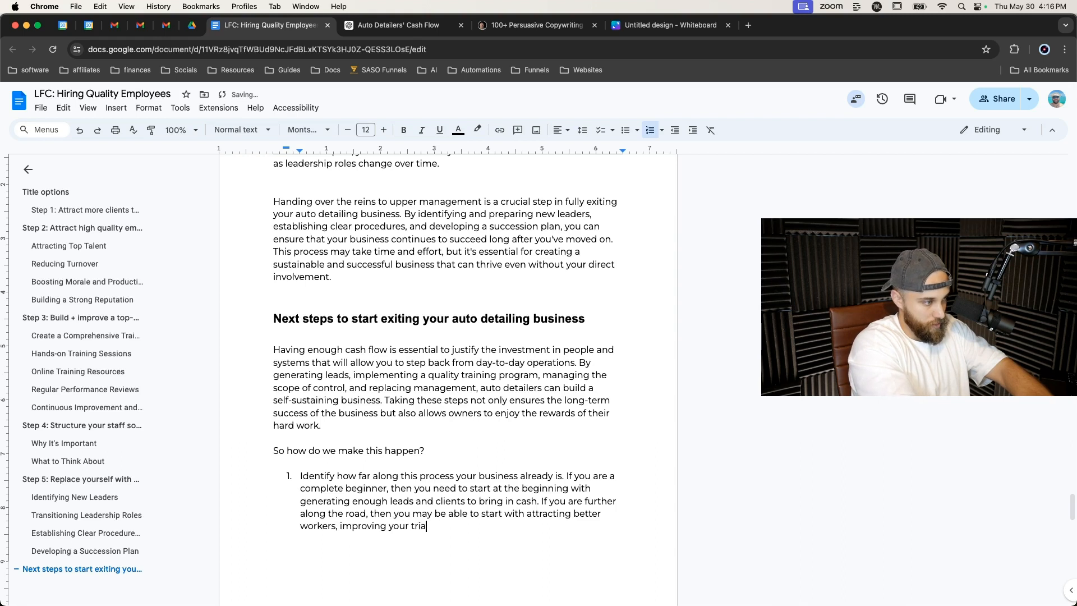
key("BackSpace")
key("BackSpace")
type("aining ")
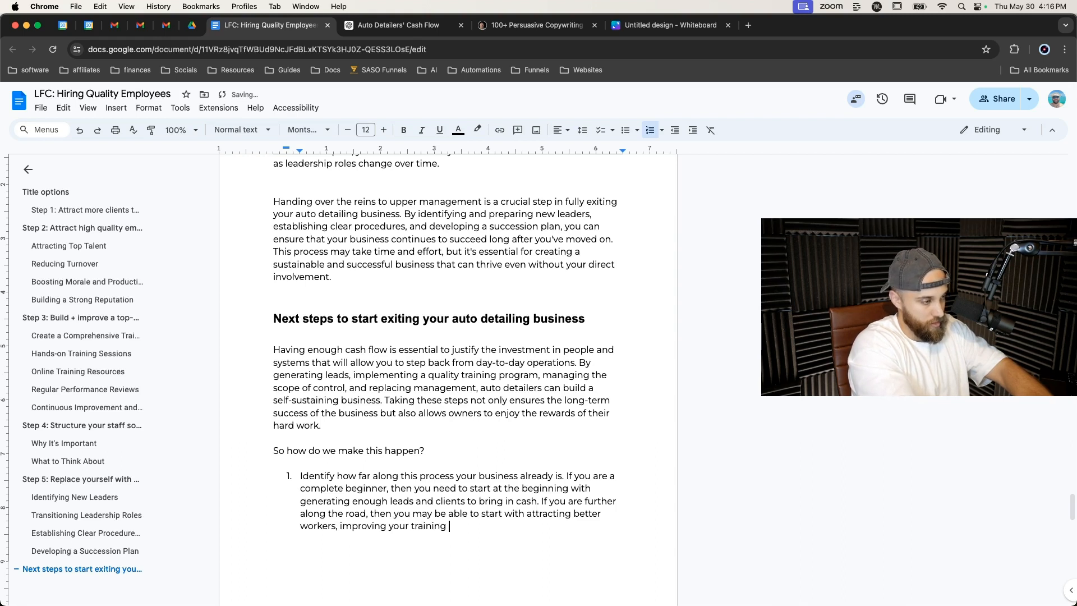
type("program, s")
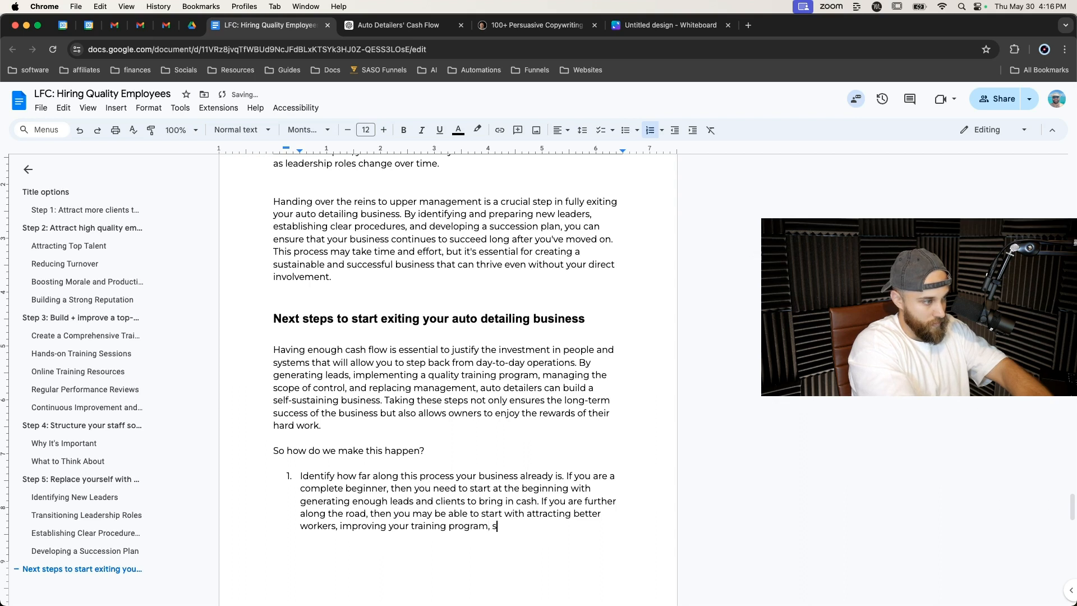
type("tructu")
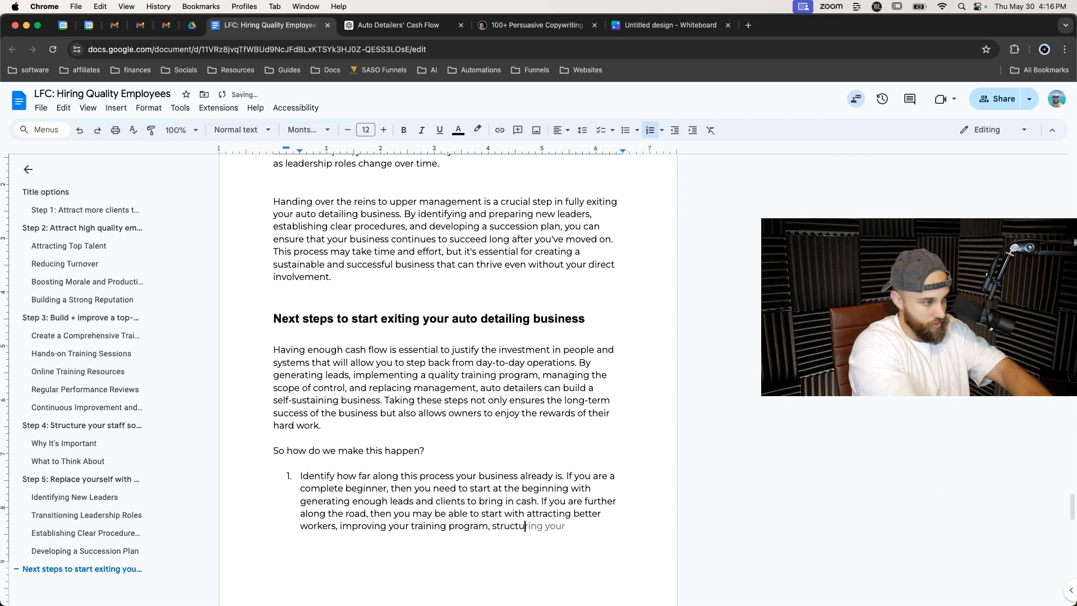
type("ring your staff better")
type(", or simply rem")
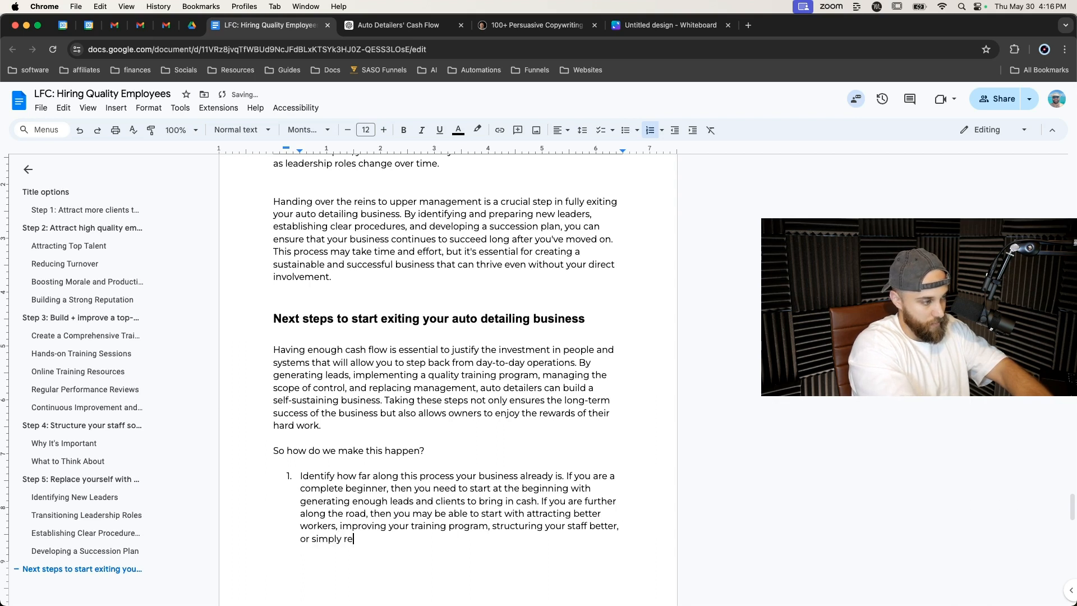
key("BackSpace")
key("BackSpace")
key("BackSpace")
key("BackSpace")
key("BackSpace")
key("BackSpace")
key("BackSpace")
key("BackSpace")
key("BackSpace")
key("BackSpace")
type("training yoru")
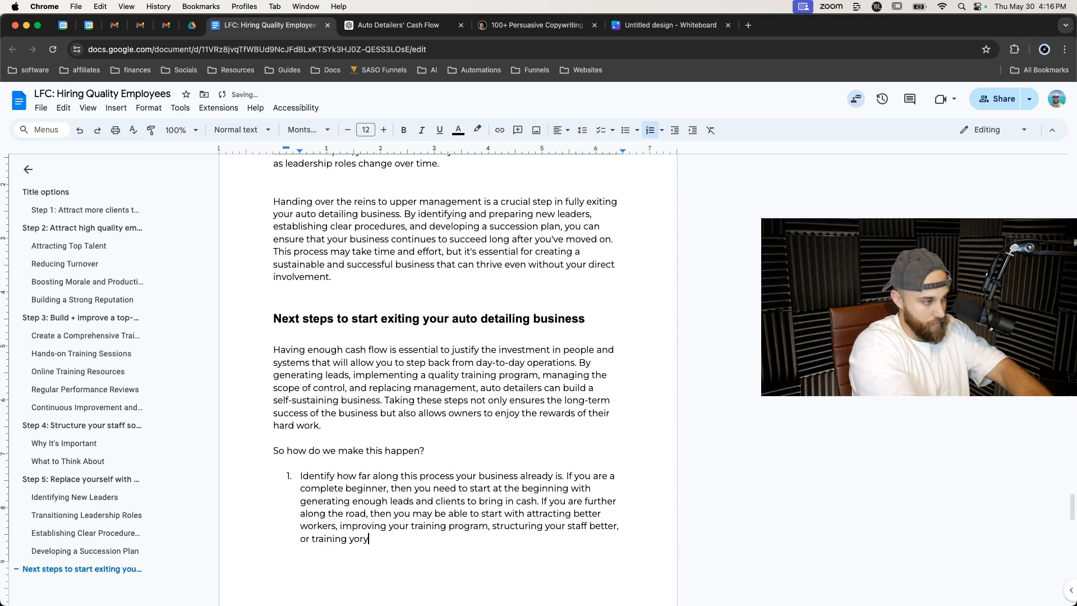
key("BackSpace")
type("r replacement")
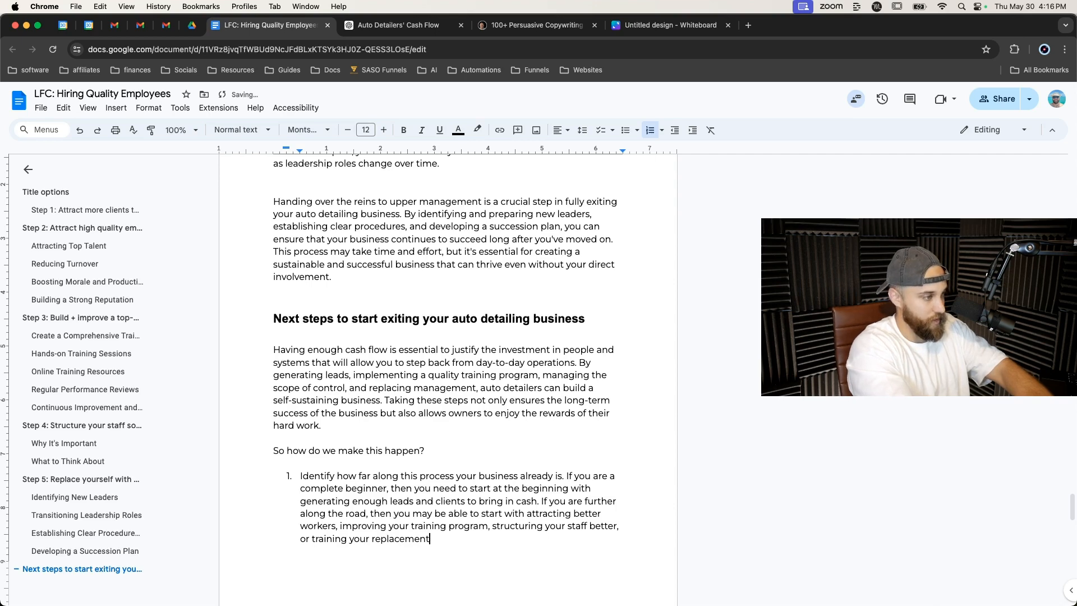
Add a second list item: 'Take action. Stop sitting around thinking it's going to change over night if you don't do anything to make it happen.'.
key("Return")
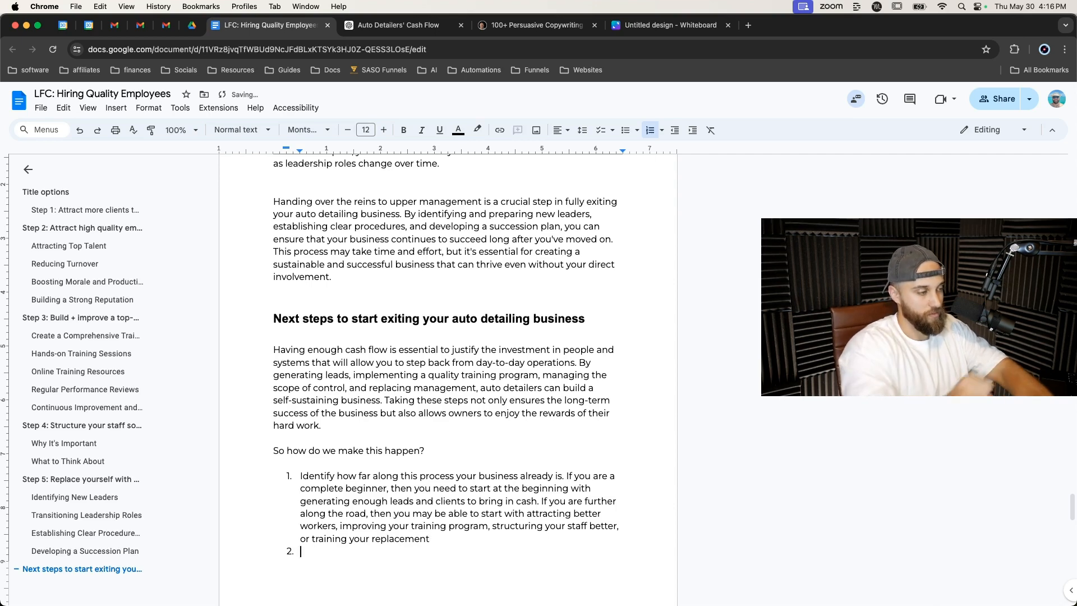
scroll(448, 337, "down", 4)
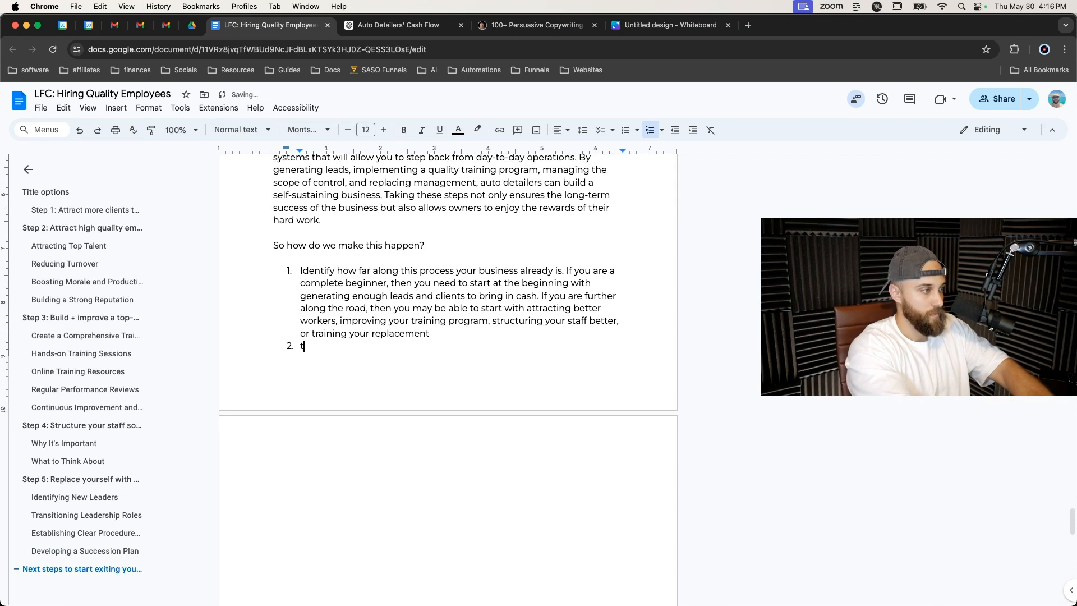
type("Take action.")
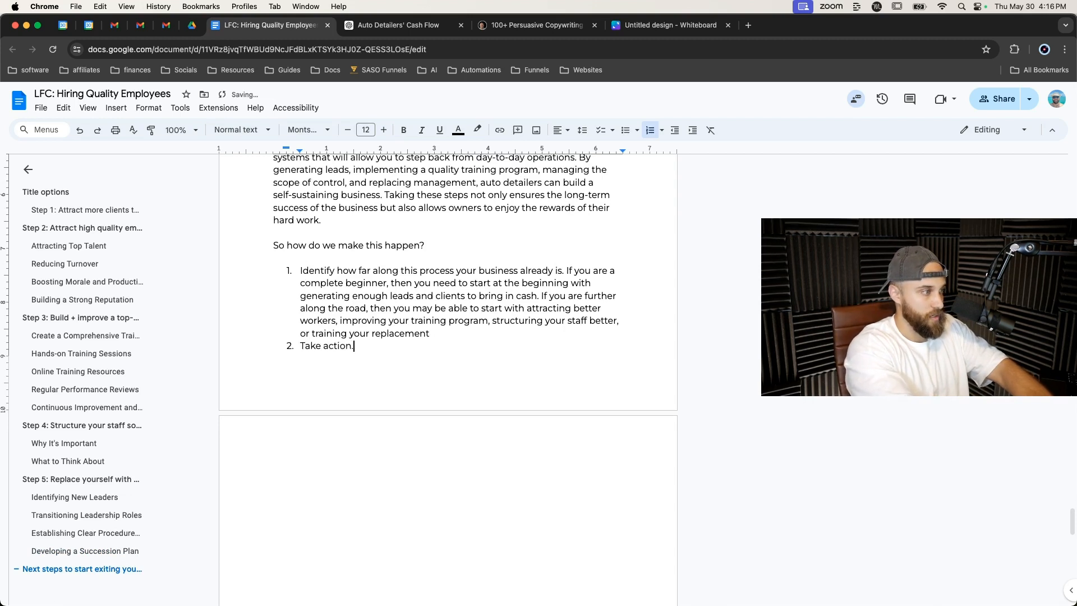
type(" Stop sitting")
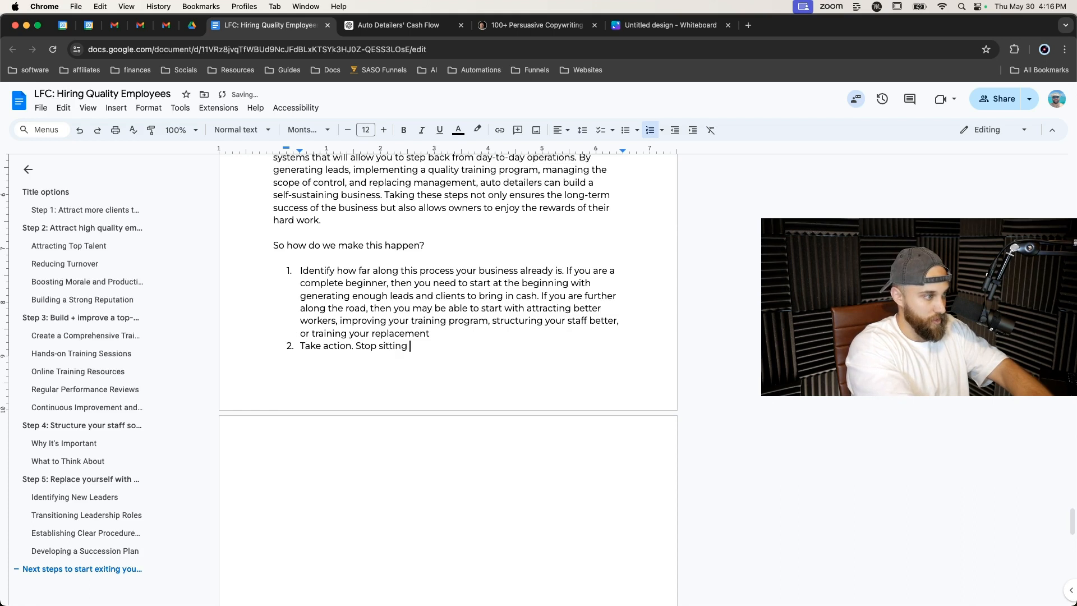
type(" around thinking ")
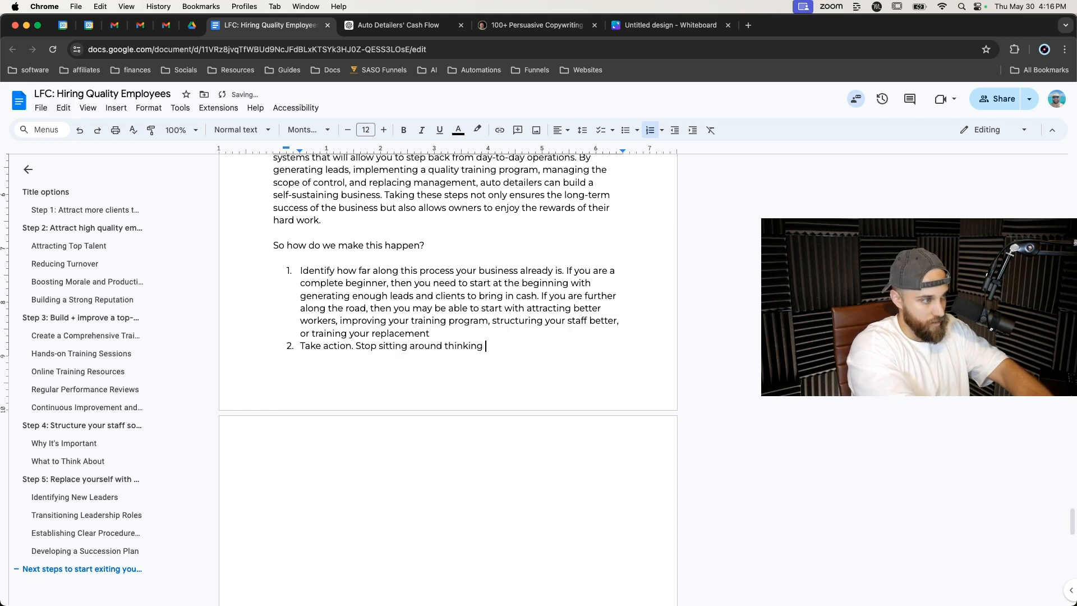
type("it's going to change")
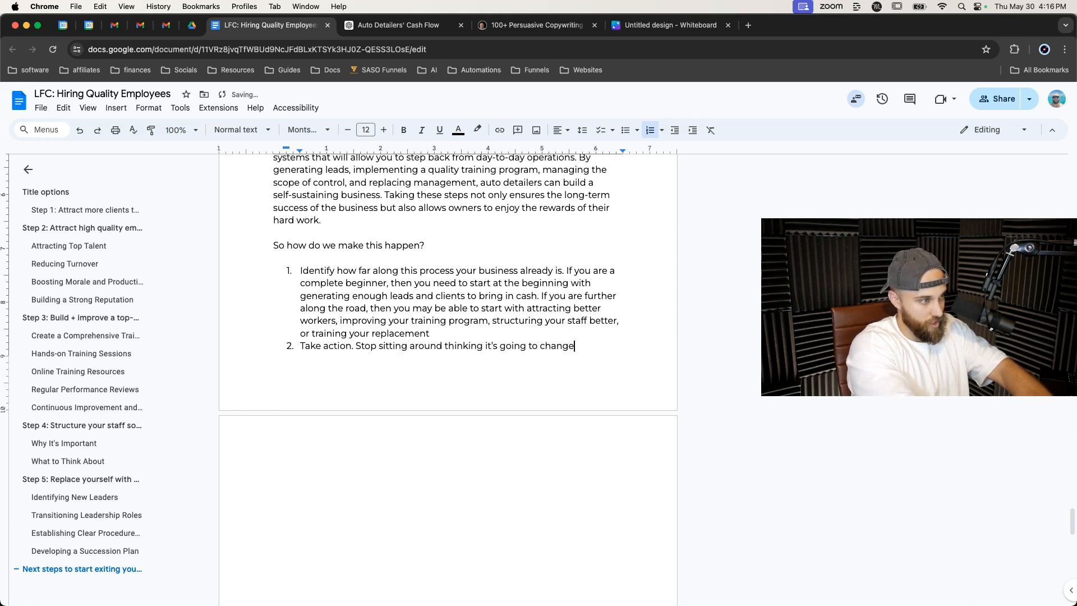
type(" over night if")
type(" you don't do anything to make")
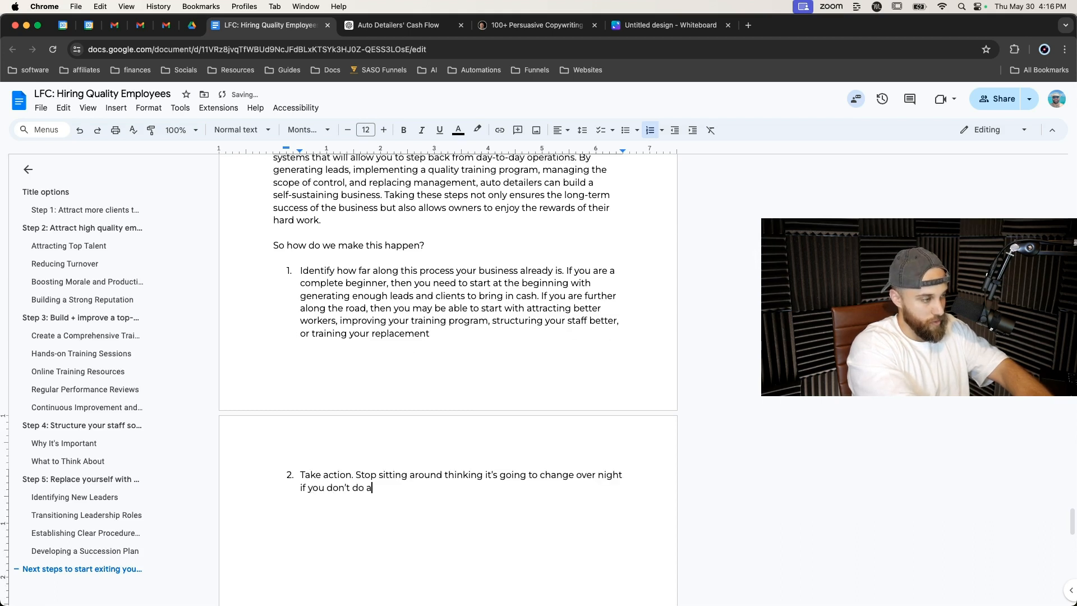
type(" it happen. You can")
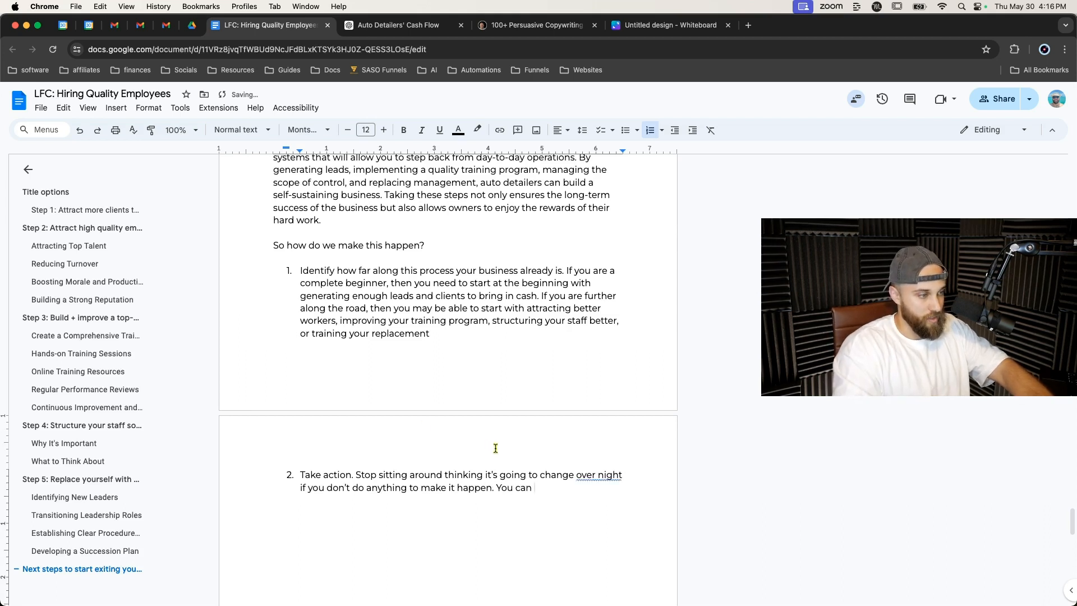
Correct 'over night' to 'overnight' and continue item 2 with 'You can do all of this on your own or you can simply reach out to me here.'.
left_click(588, 475)
left_click(595, 455)
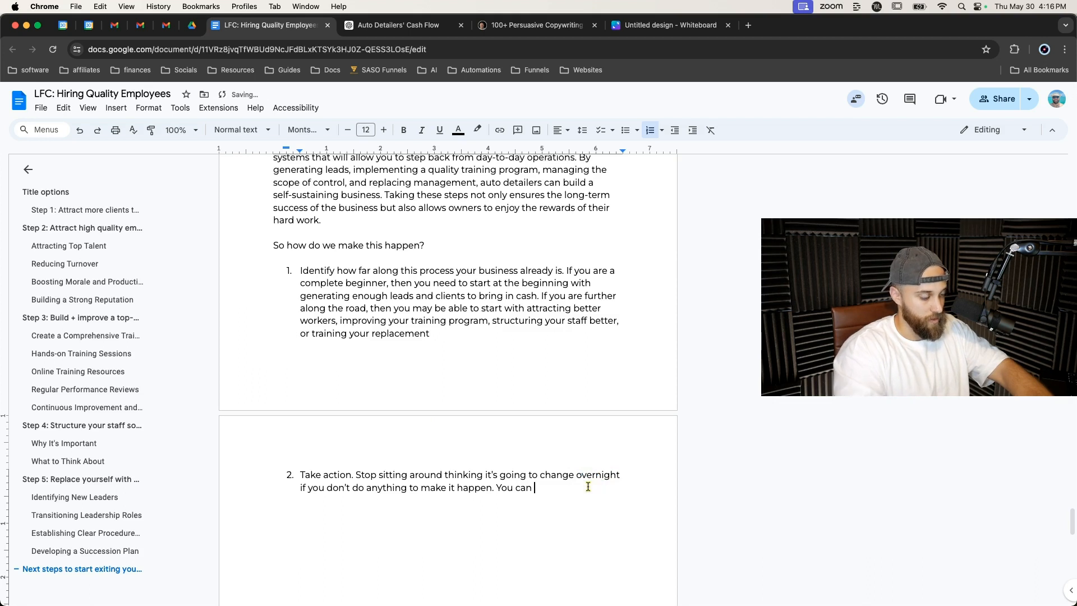
type("do all of this oneyour own")
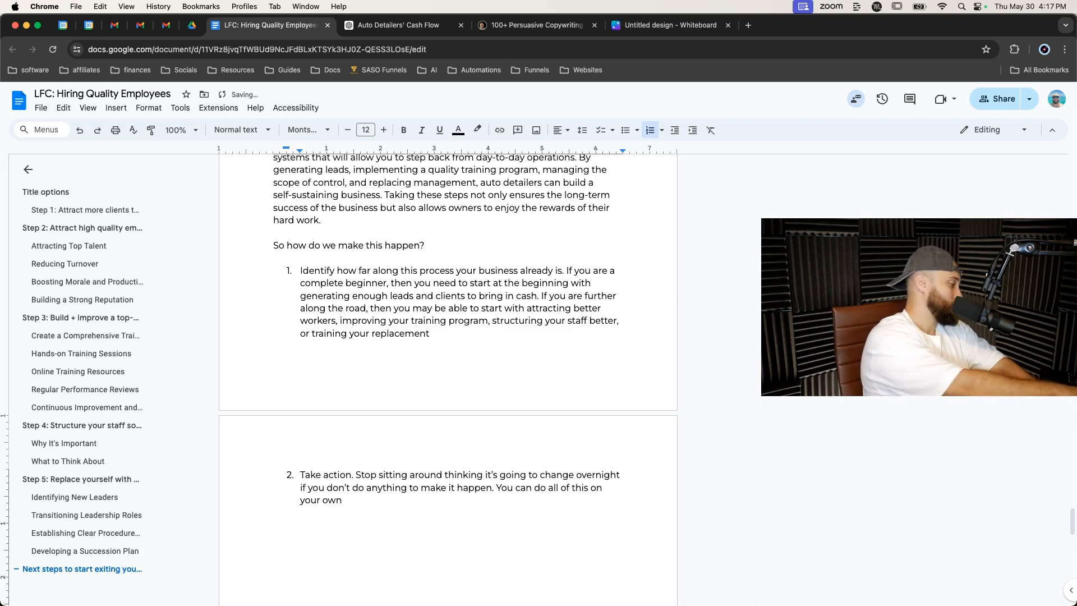
type(" or you ")
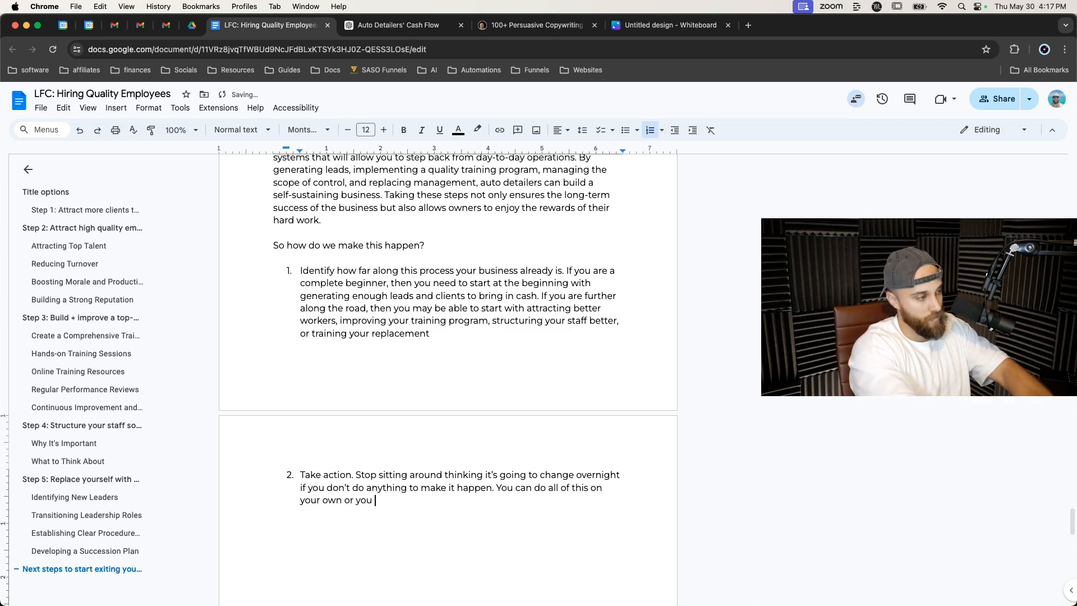
type("can simply ")
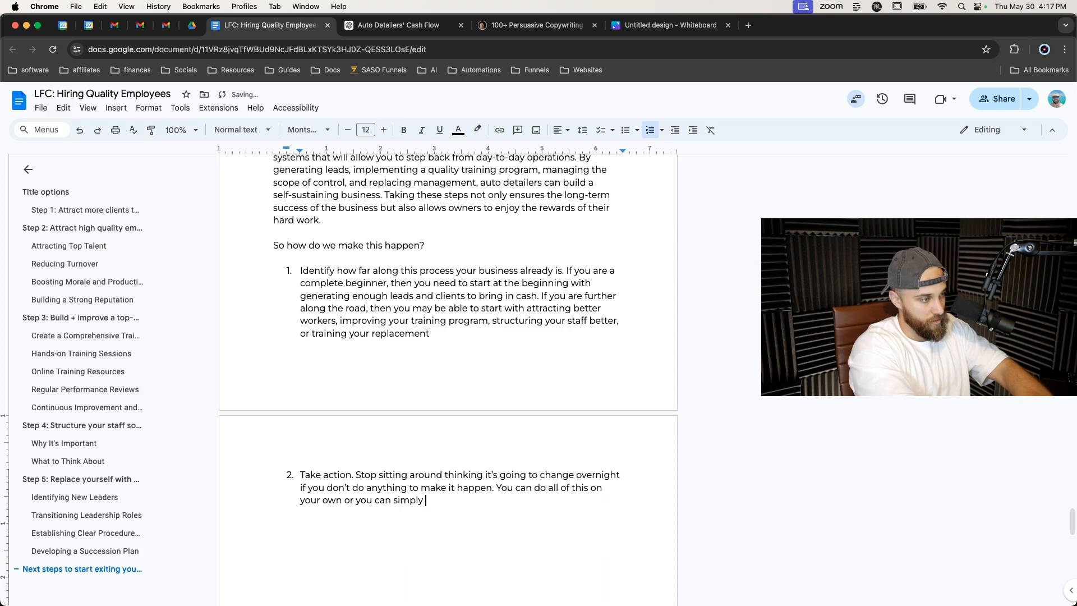
type("reach out to me here.")
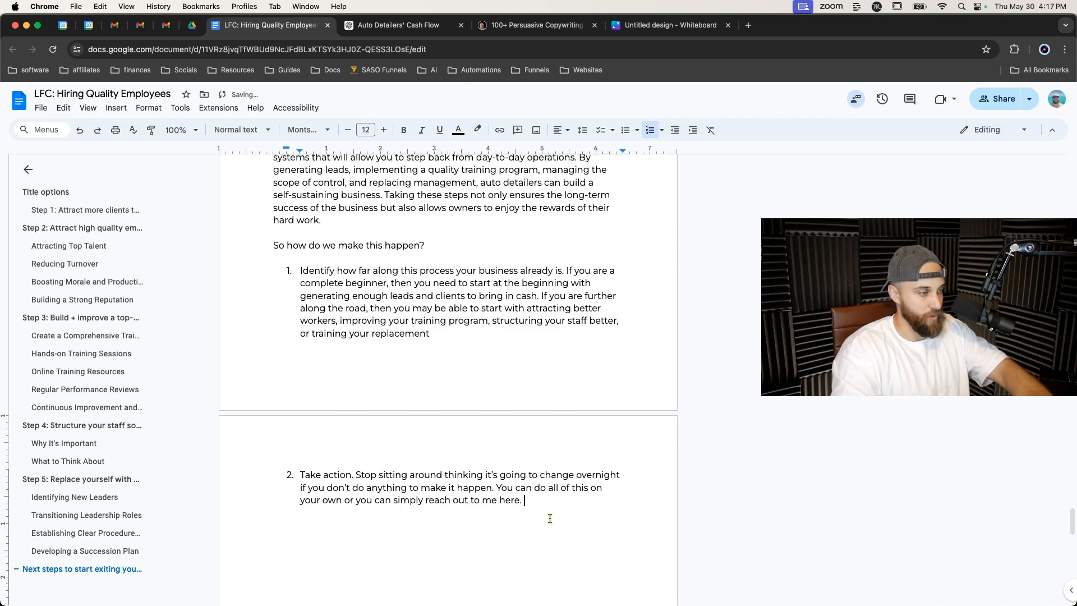
Add a comment on the word 'here' reading 'link your funnel (command + K)'.
double_click(509, 500)
right_click(511, 491)
left_click(510, 498)
right_click(510, 496)
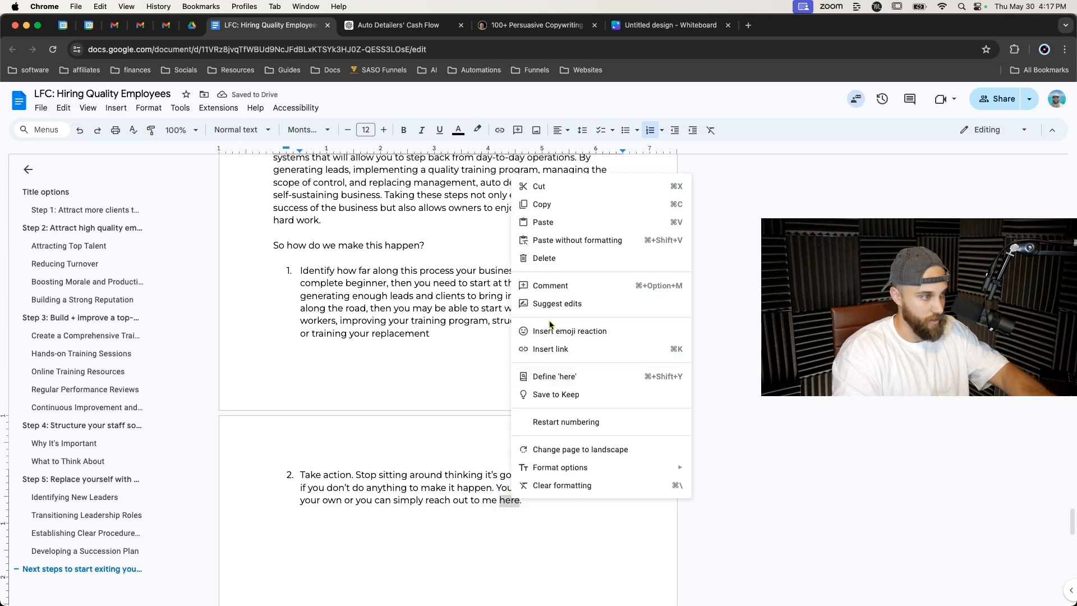
left_click(552, 287)
type("link your funnel")
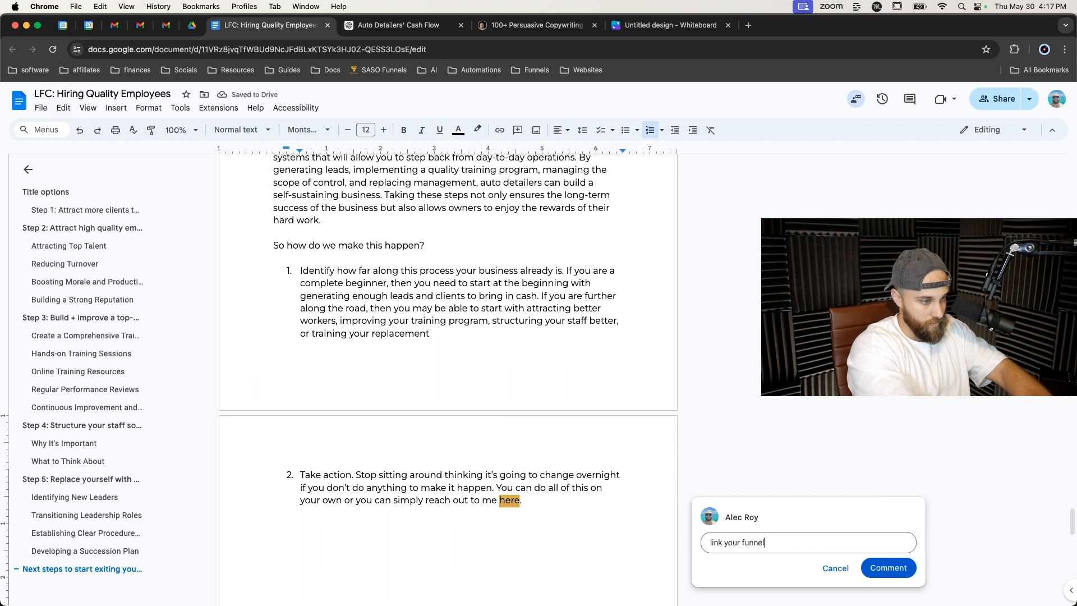
type(" (command")
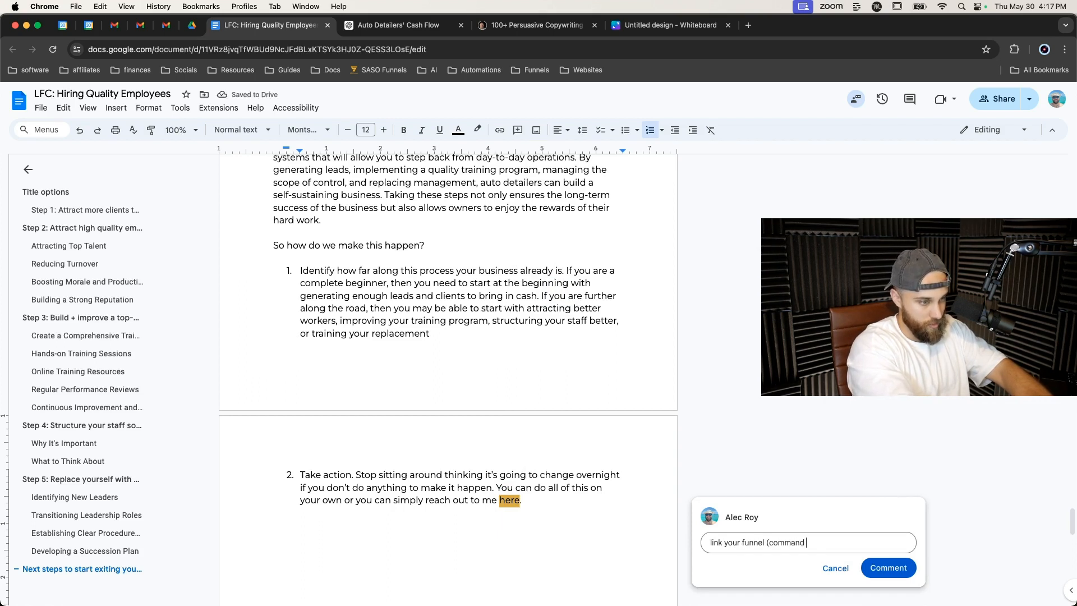
type(" + K")
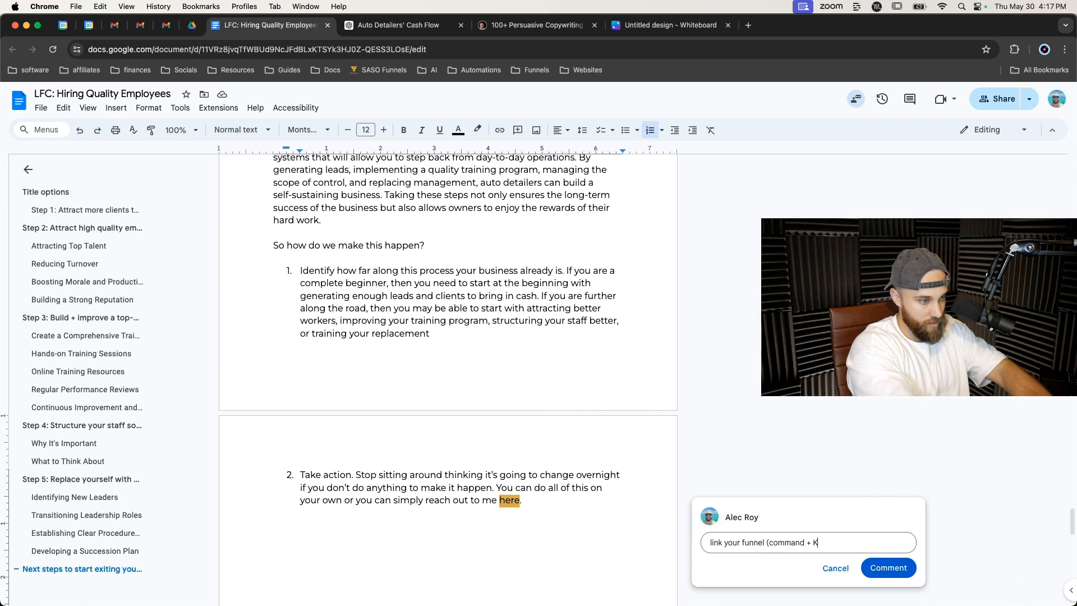
left_click(899, 570)
Add a third item: 'If you're still stuck or none of this made any sense, then drop a comment below and I'll answer them all' without a final period.
left_click(530, 501)
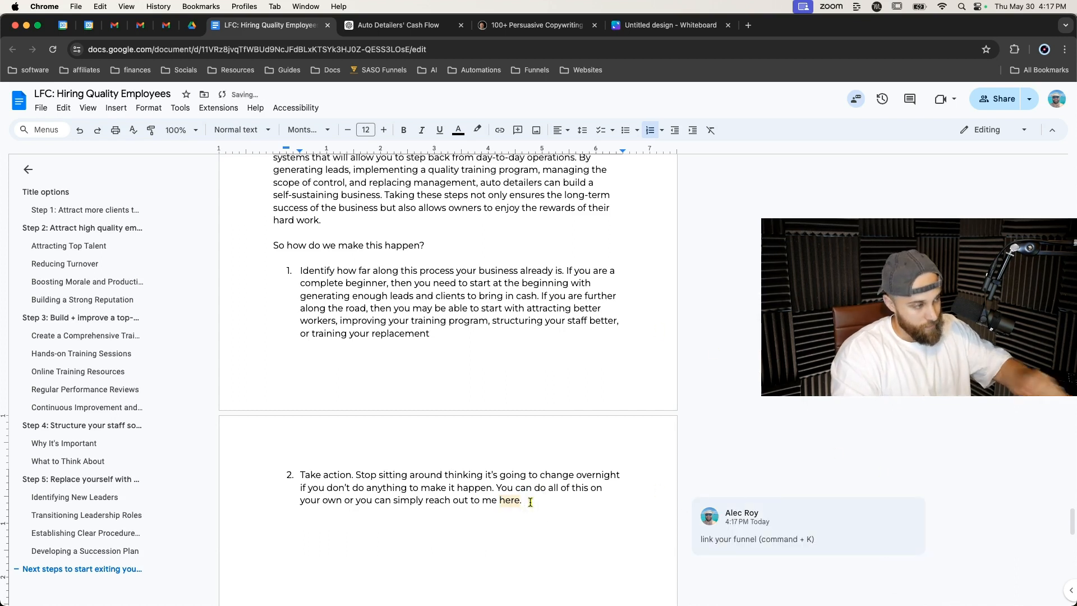
key("Return")
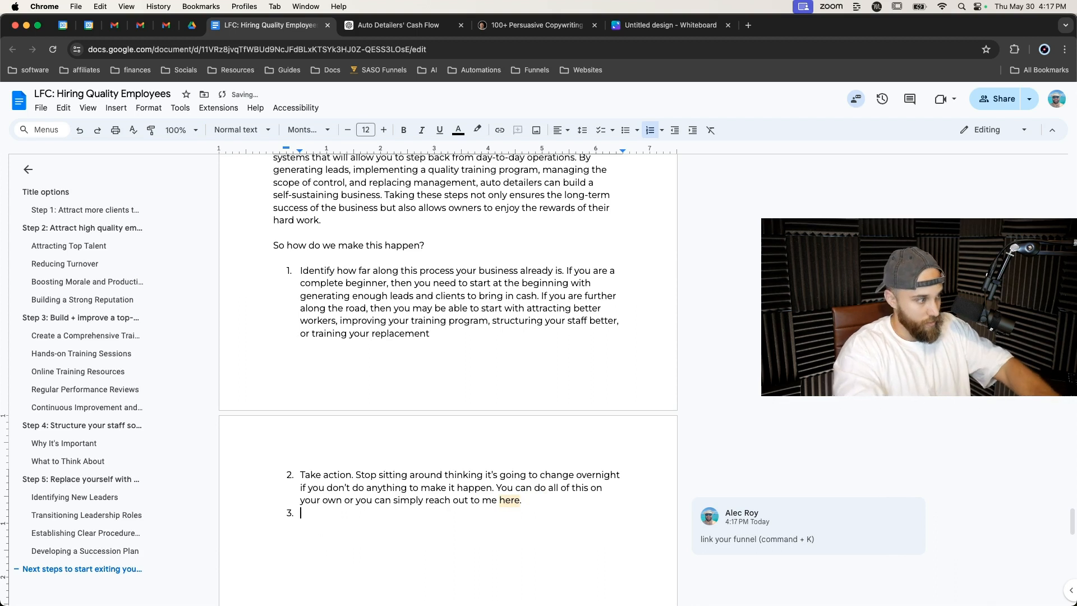
type("If you'r")
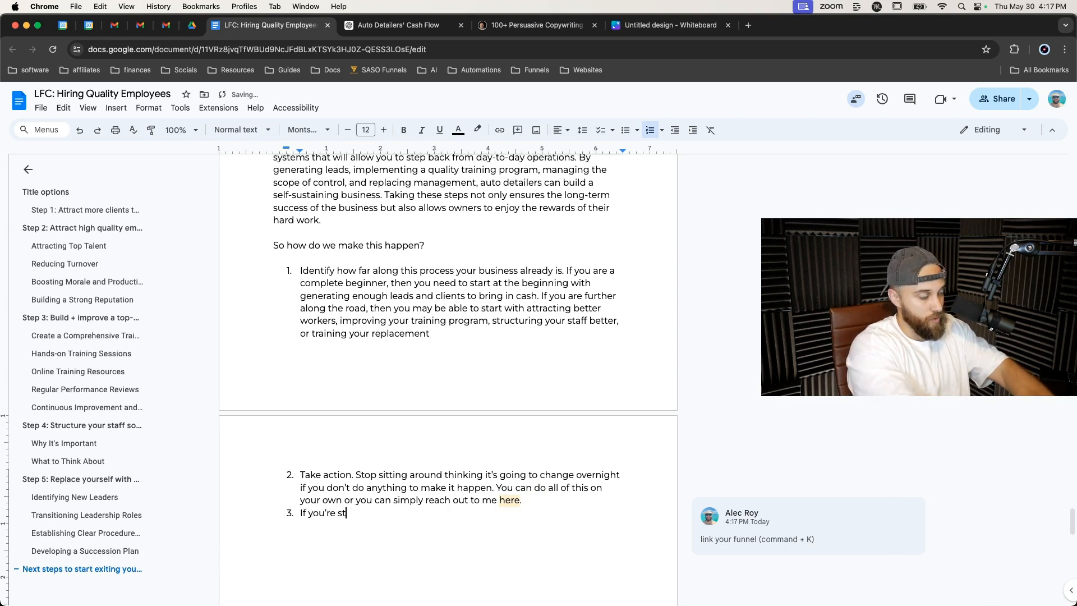
type("e still stuck")
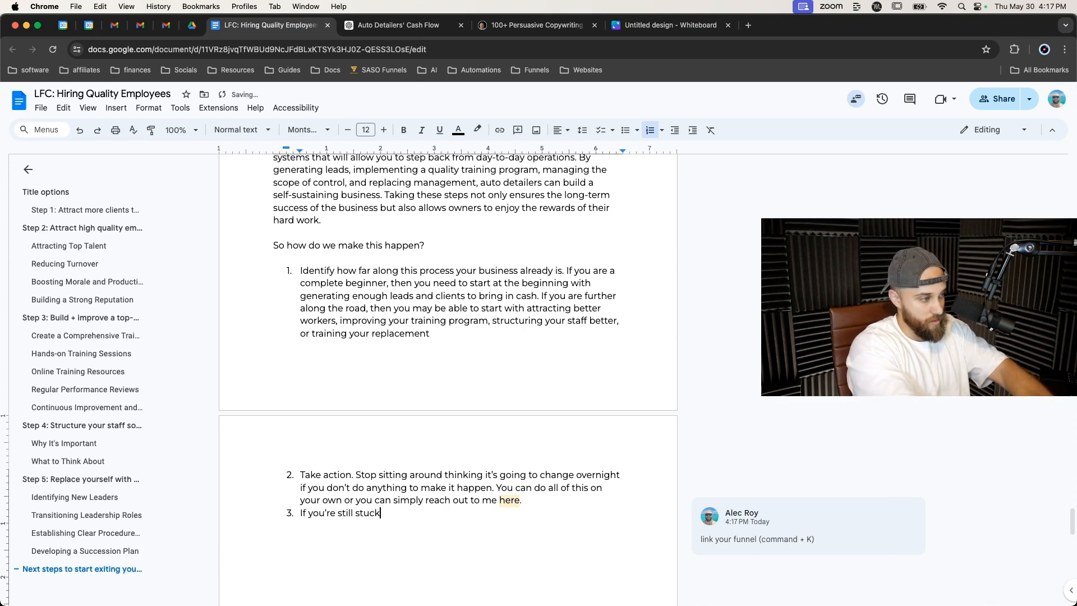
type(" or none of this made any sense, then ")
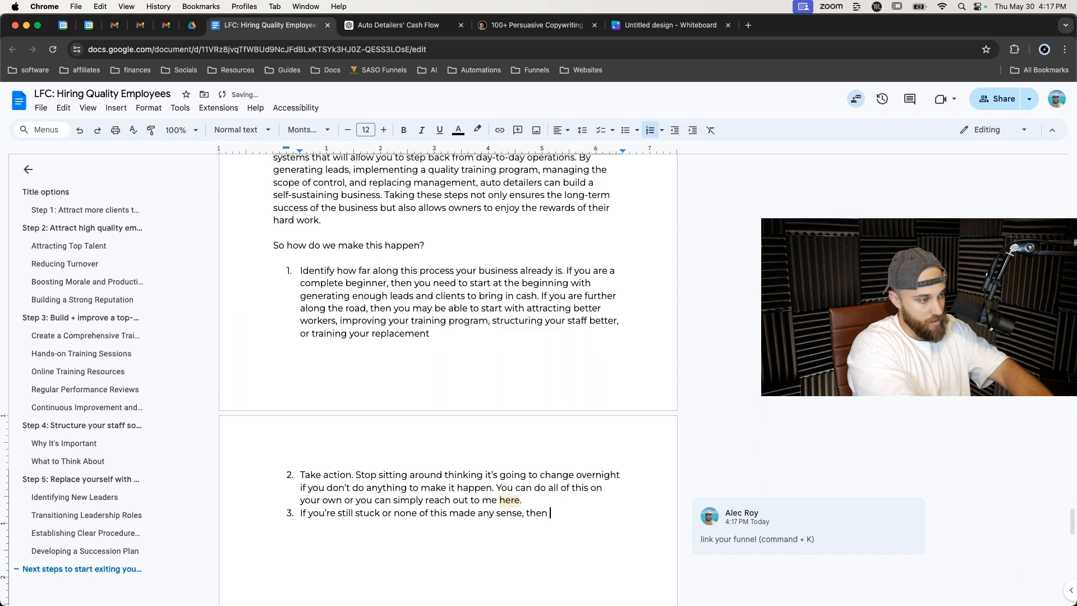
type("drop a comm")
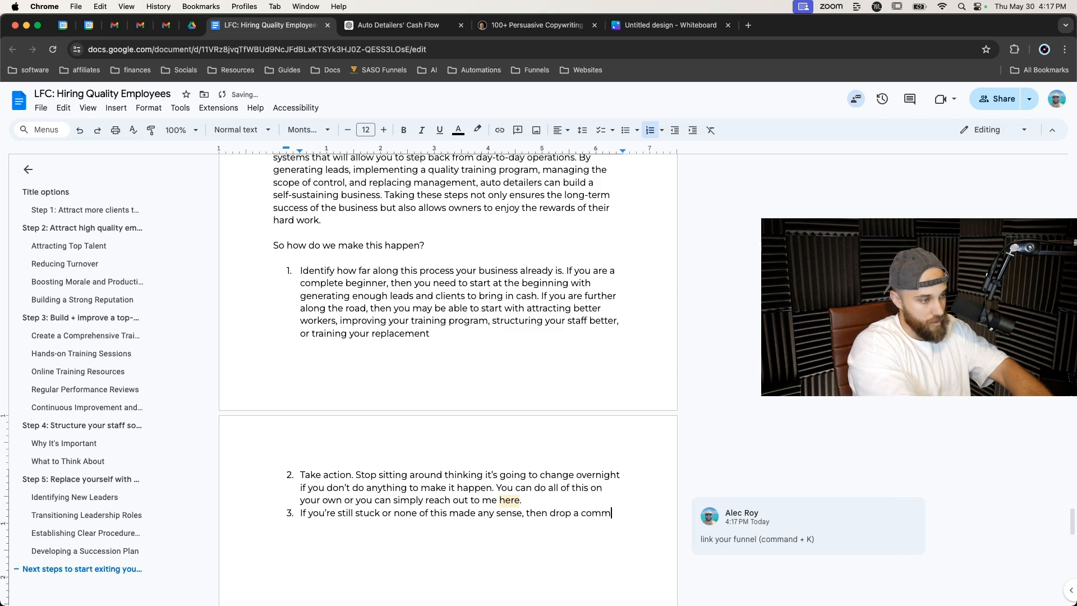
type("ent beow")
key("BackSpace")
key("BackSpace")
type("low and i'")
type("ll answer ")
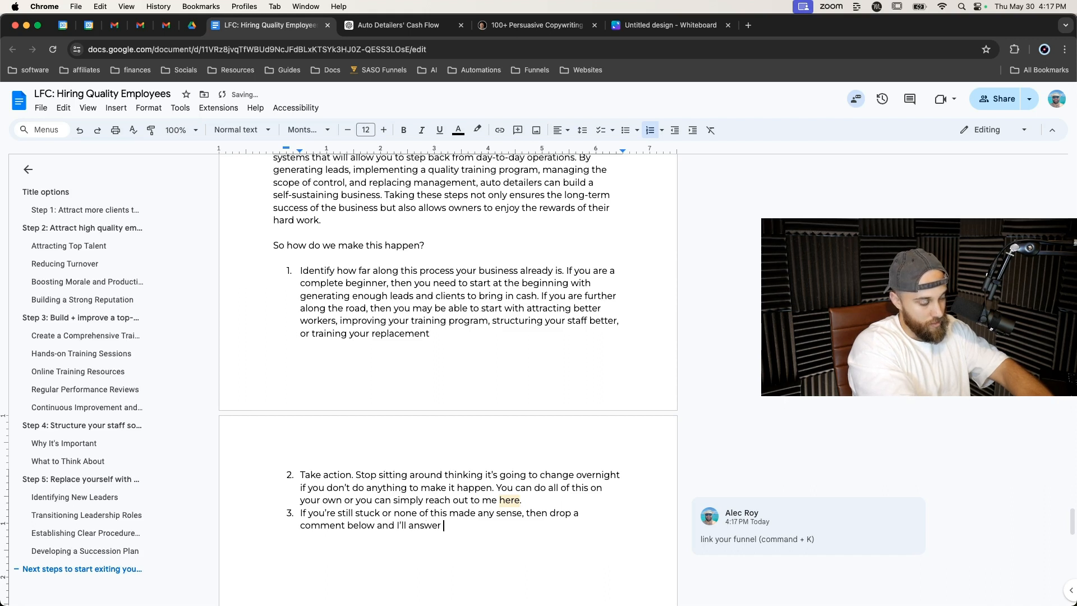
type("them all.")
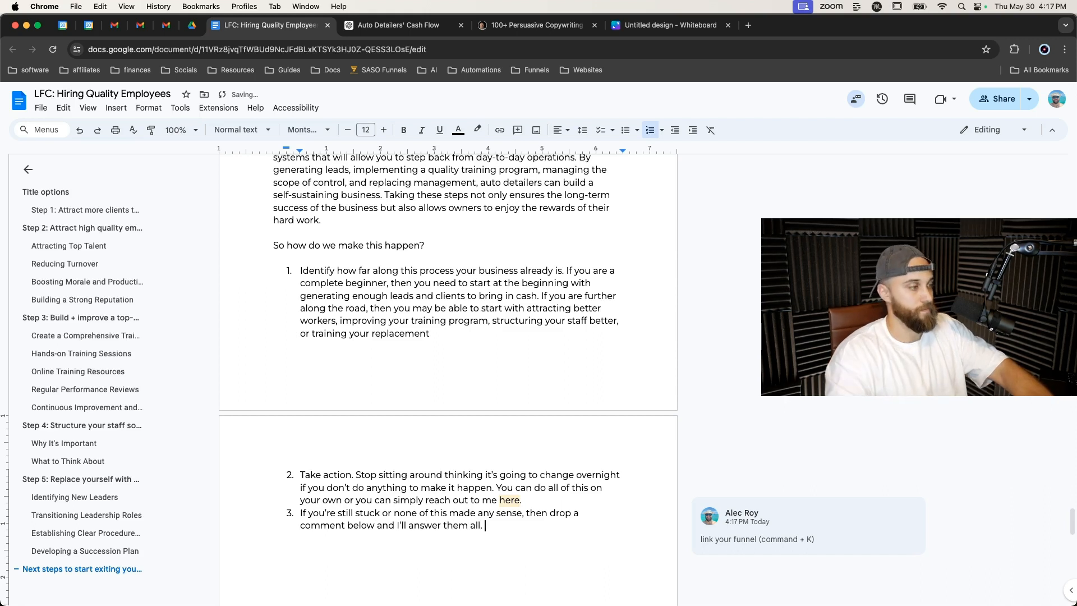
key("BackSpace")
key("BackSpace")
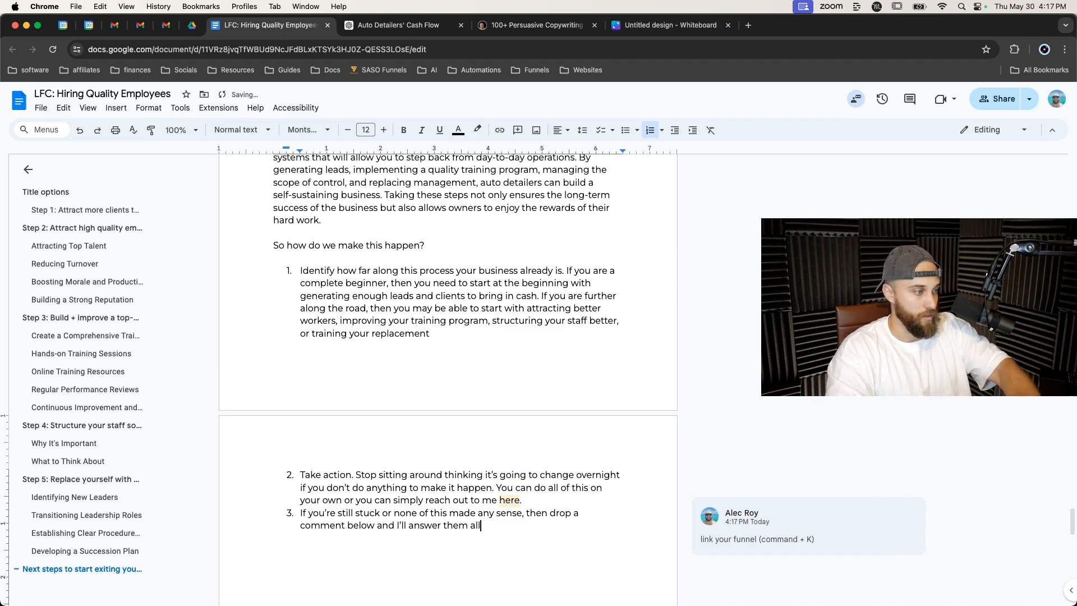
Remove the period after 'here' in item 2 and scroll through the document to review the introduction paragraph and earlier sections.
left_click(527, 501)
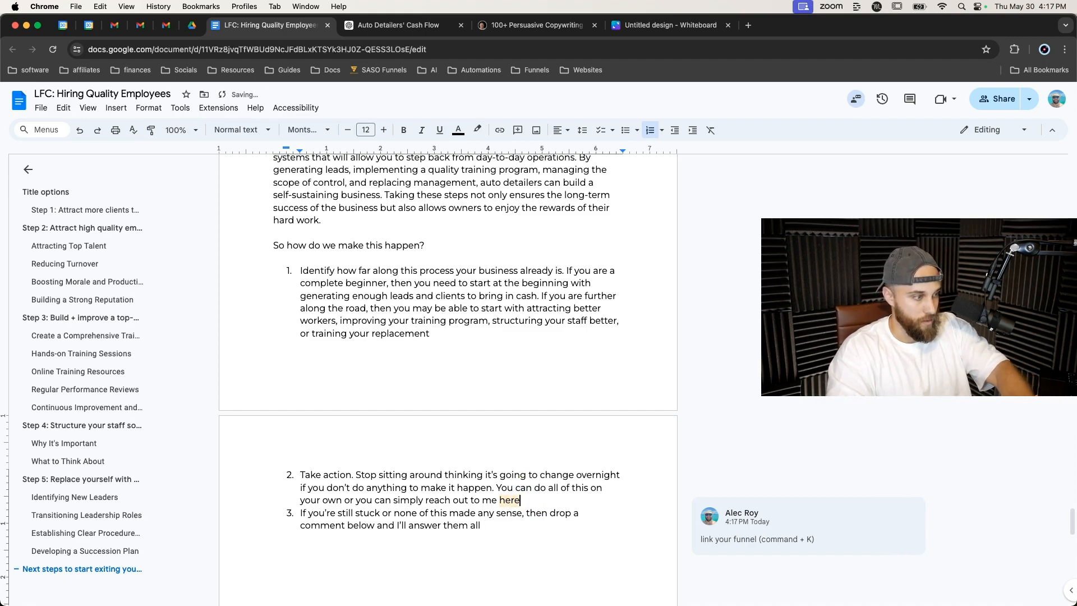
scroll(529, 494, "up", 6)
scroll(528, 487, "up", 20)
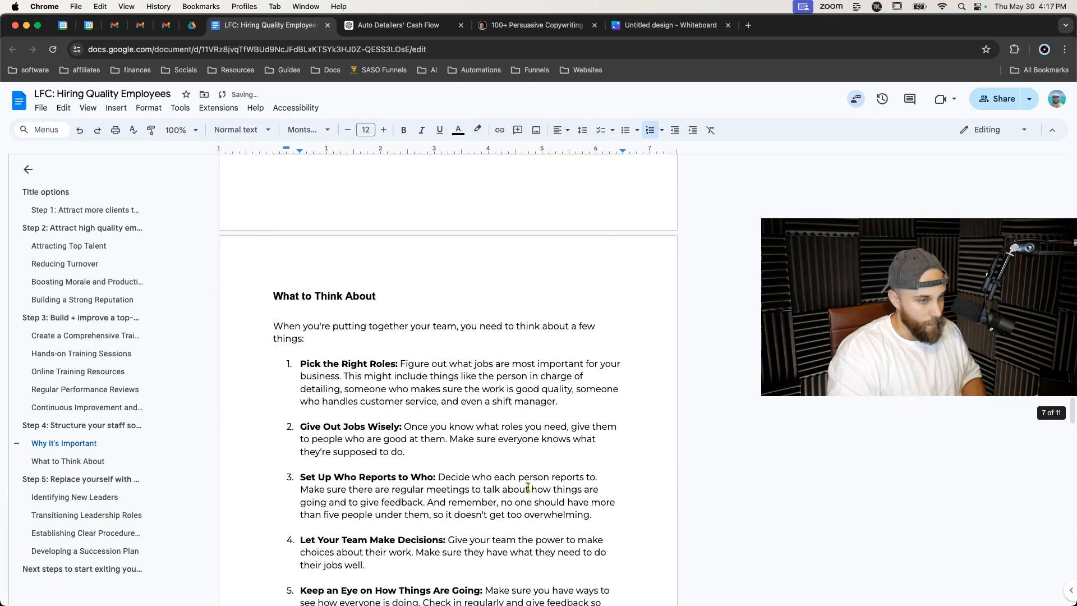
scroll(528, 486, "up", 20)
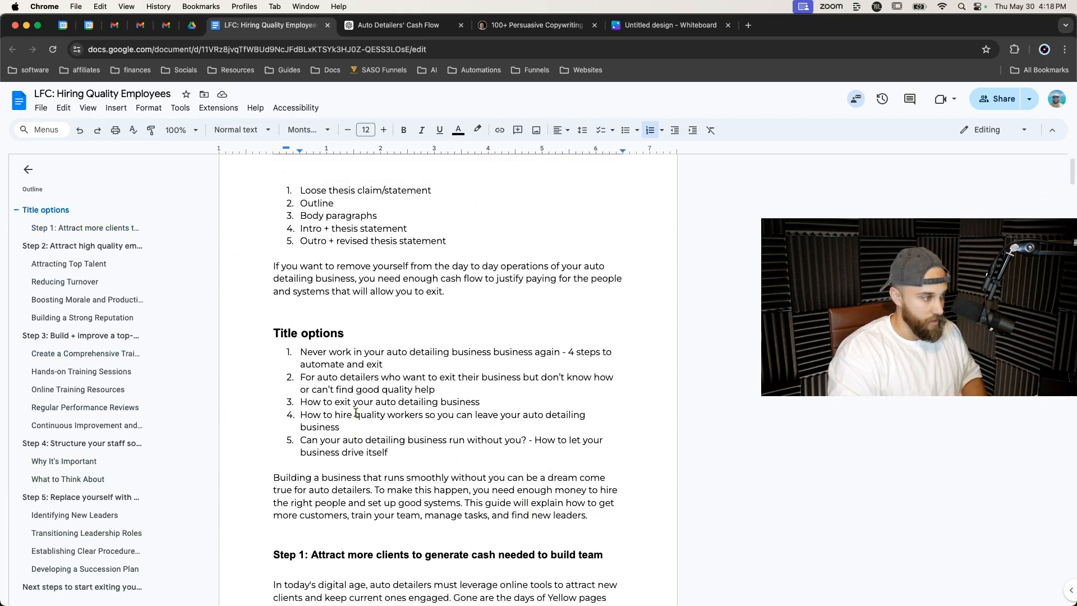
scroll(319, 459, "down", 2)
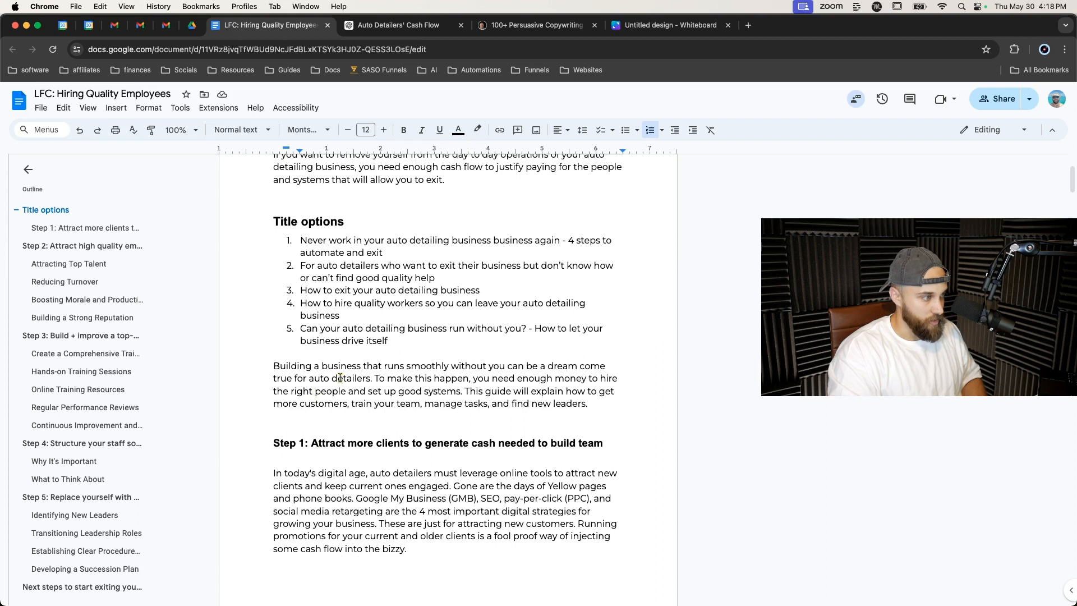
triple_click(297, 369)
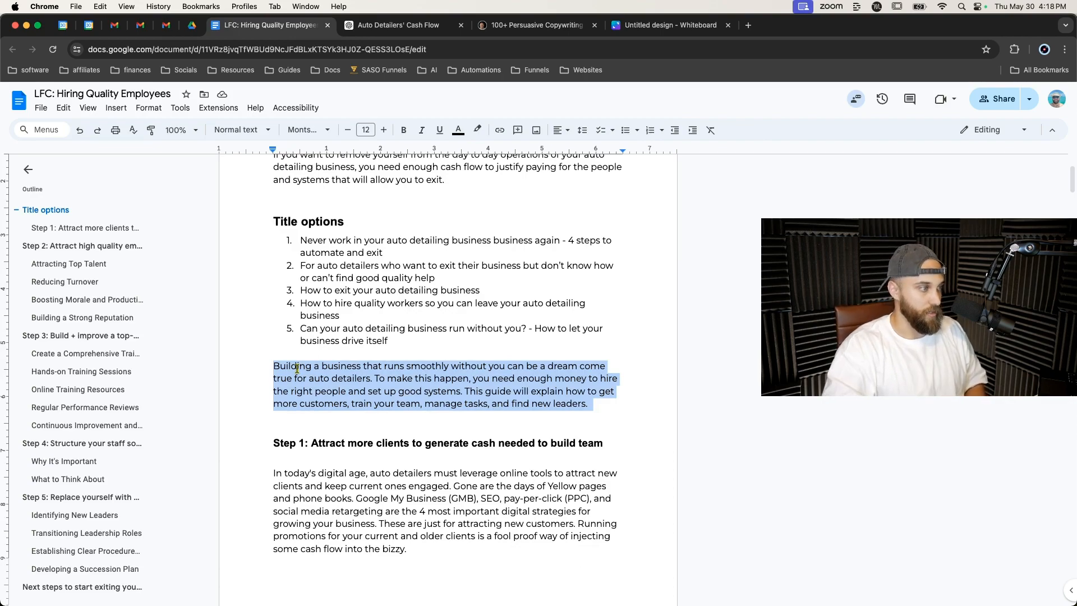
scroll(330, 406, "down", 15)
scroll(330, 406, "down", 20)
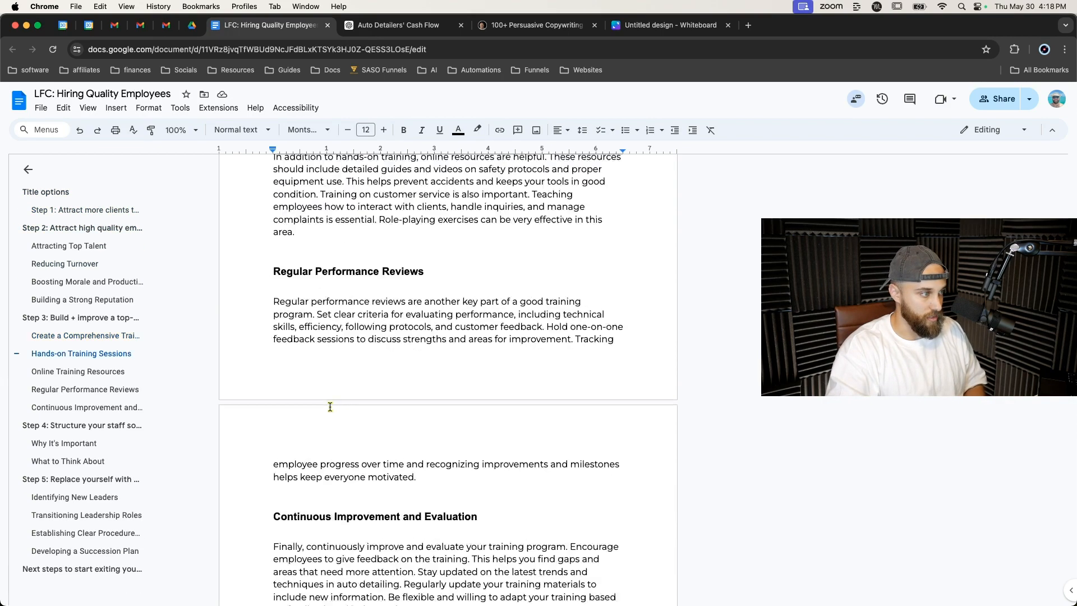
scroll(329, 406, "down", 10)
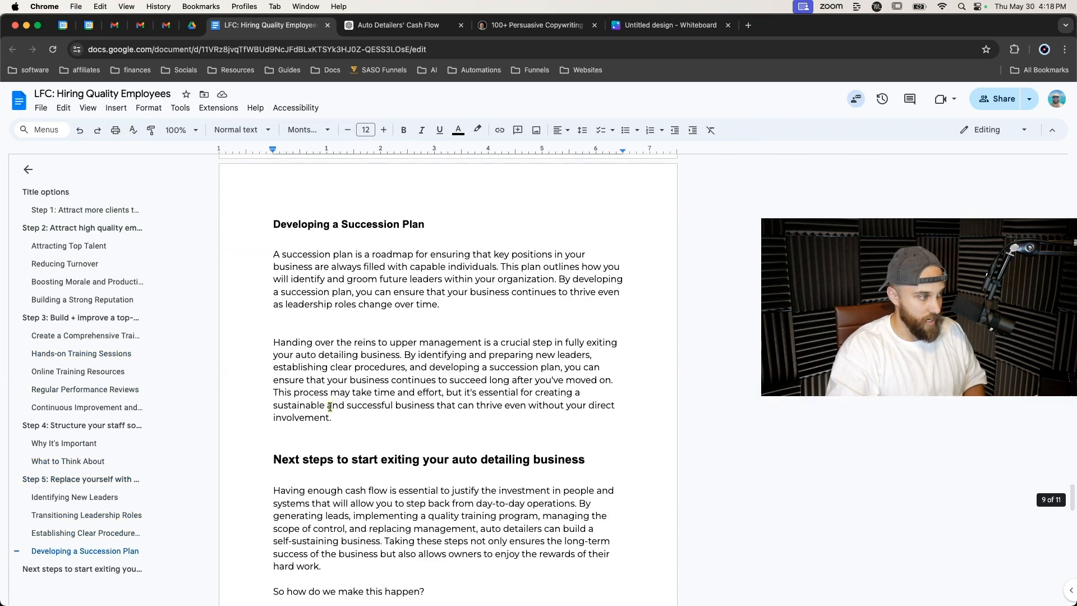
scroll(392, 426, "up", 2)
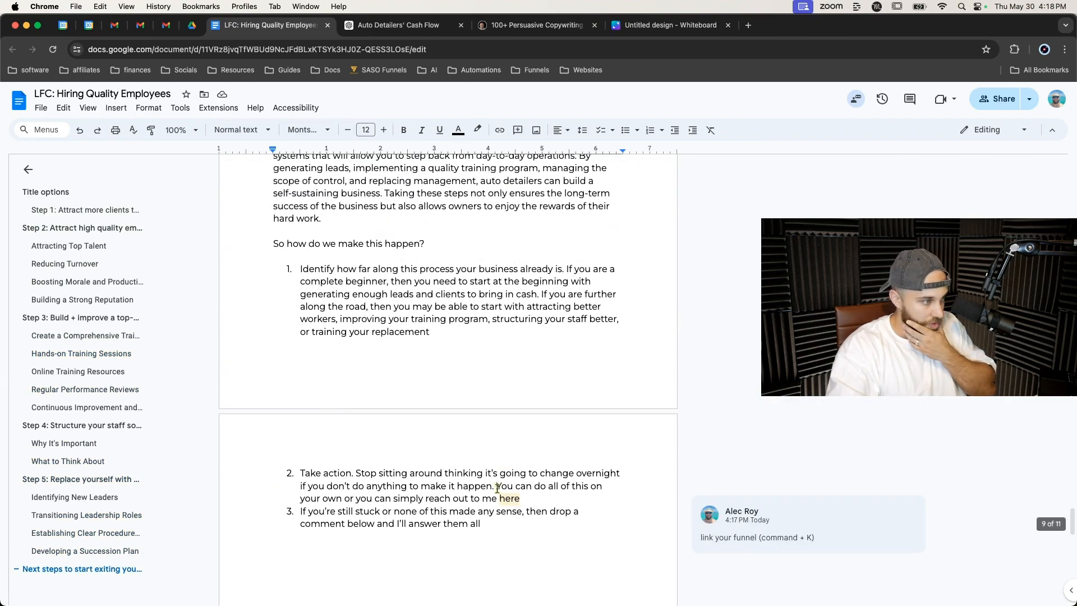
left_click(529, 499)
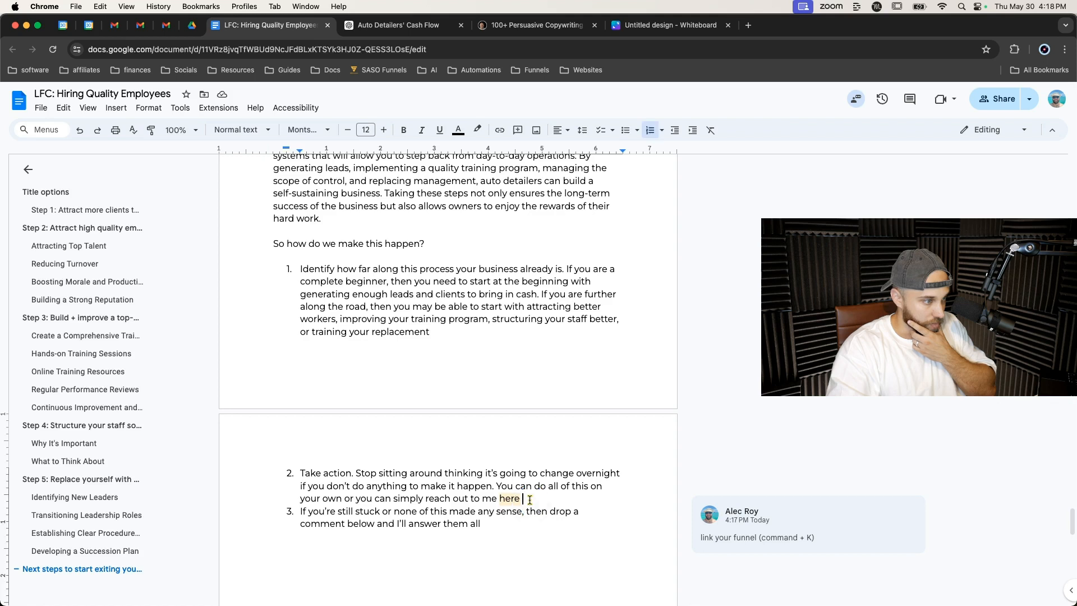
Continue item 2 with 'My company helps with all of this from building your systems to getting you enough clients to make this leap.'.
type("We")
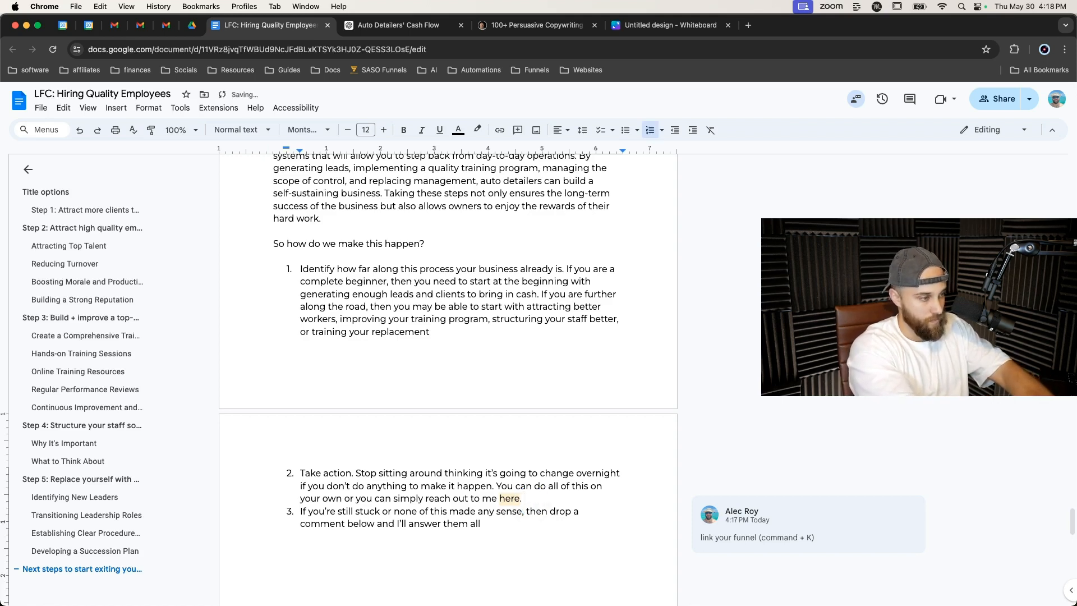
type("ompany helps with all of this")
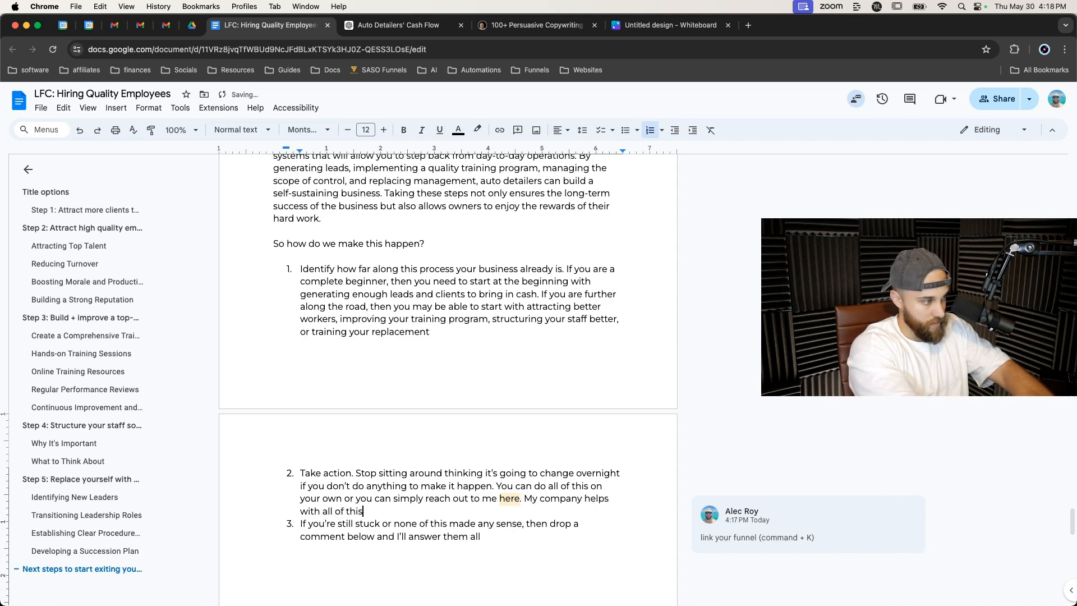
type(" from building your systems")
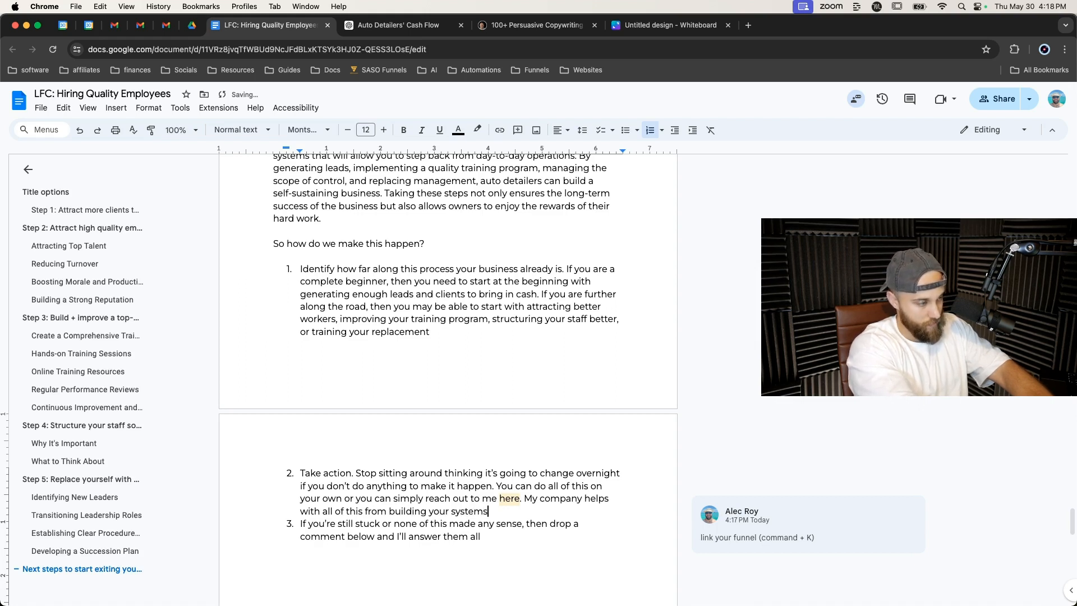
type("you enough clients to make this")
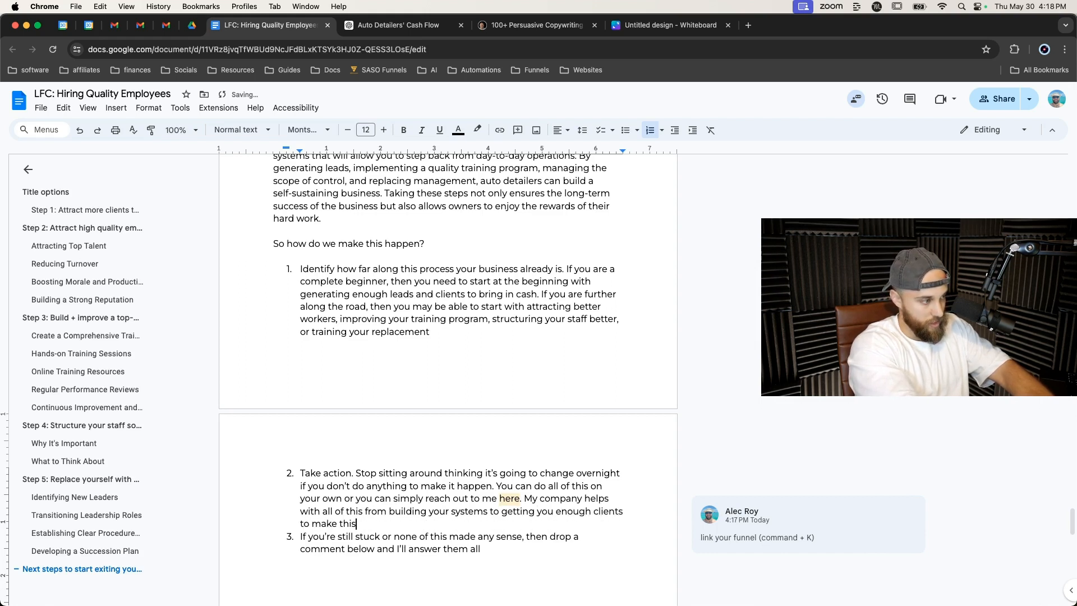
type(" leap.")
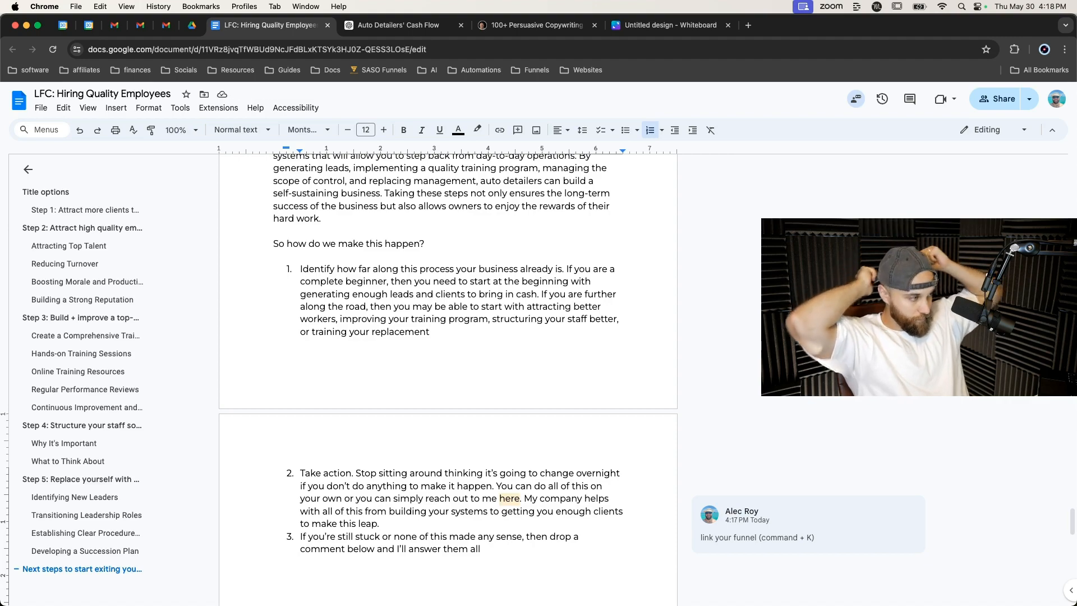
Restyle the 'Step 1: Attract more clients to generate cash needed to build team' heading as Heading 1.
scroll(547, 411, "up", 4)
scroll(547, 411, "up", 10)
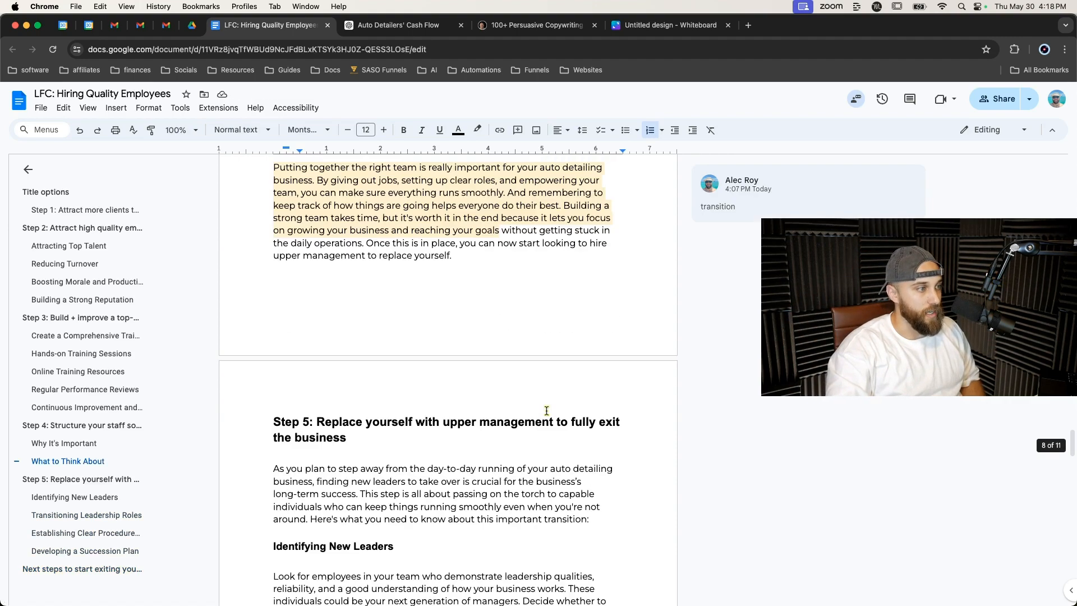
left_click(76, 210)
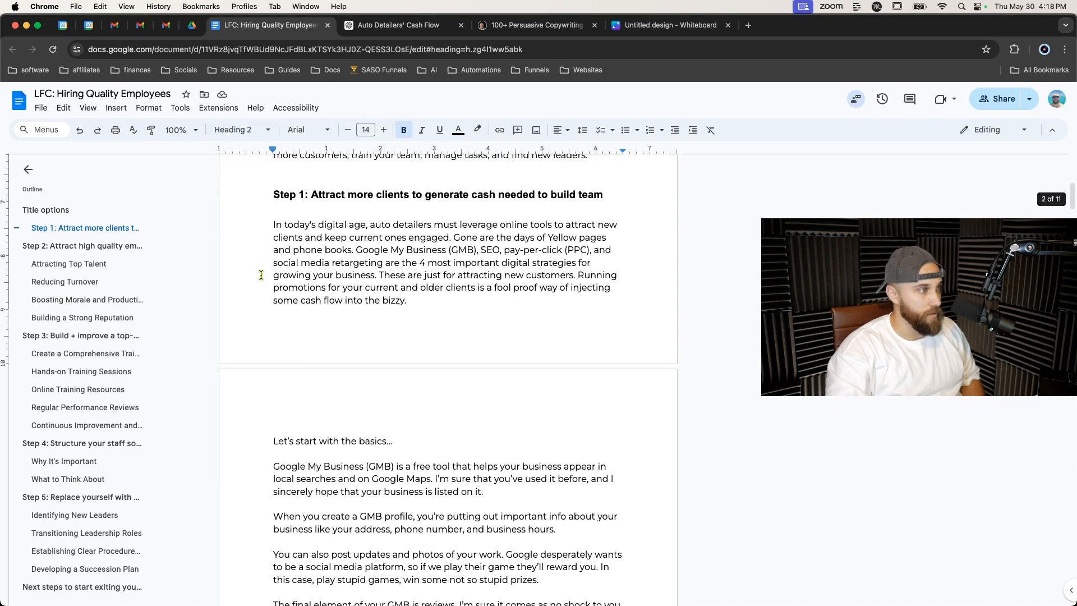
triple_click(329, 416)
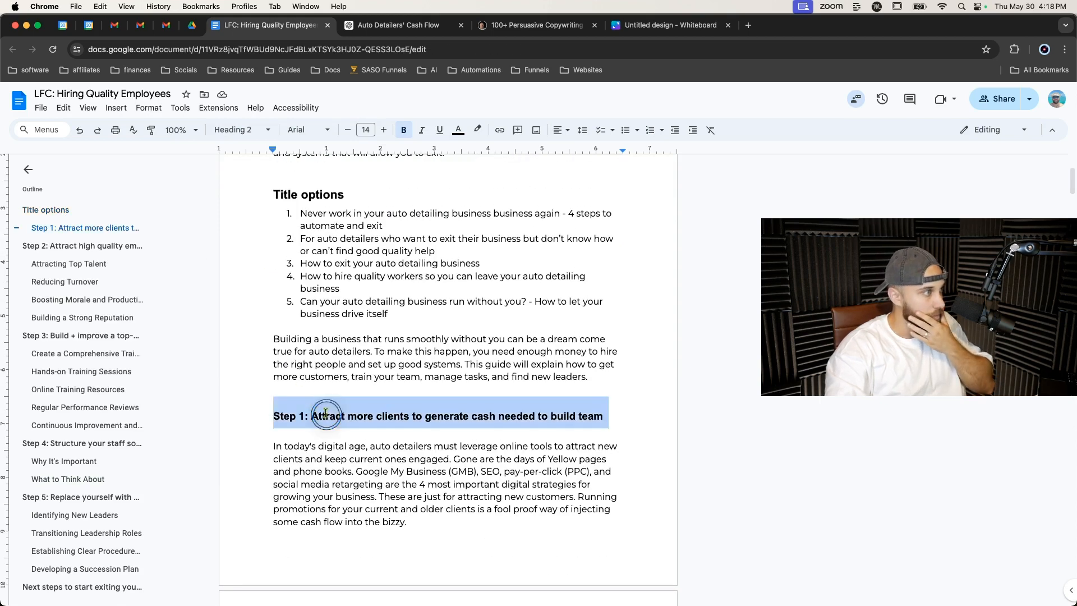
left_click(242, 130)
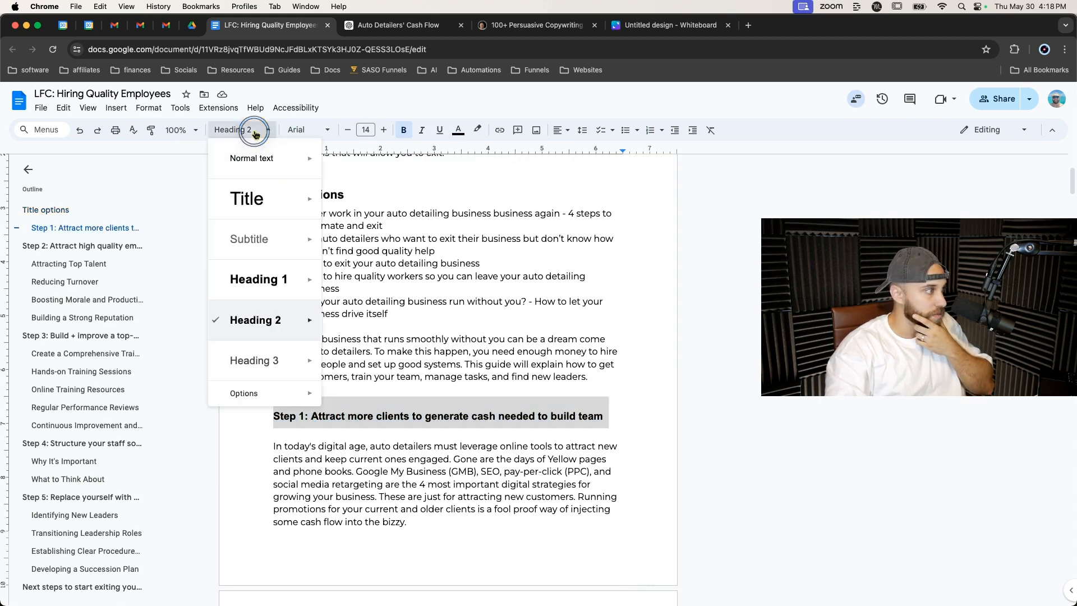
left_click(256, 297)
left_click(247, 383)
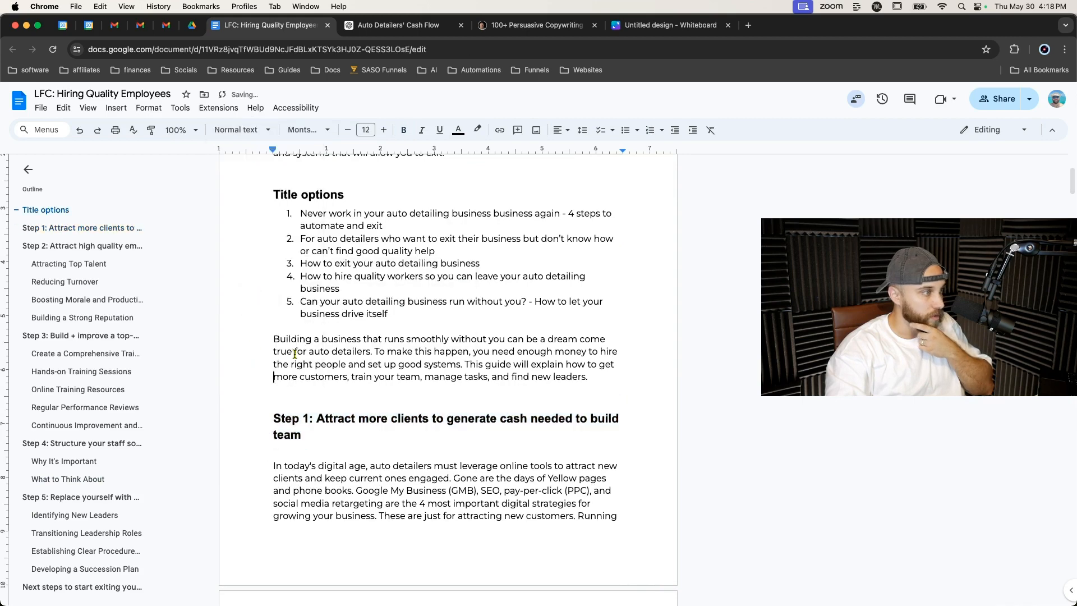
Add a paragraph after the introduction offering a 100% free copy for subscribing on youtube and DMing on instagram at '(put your handle here and in description)'.
scroll(330, 370, "up", 1)
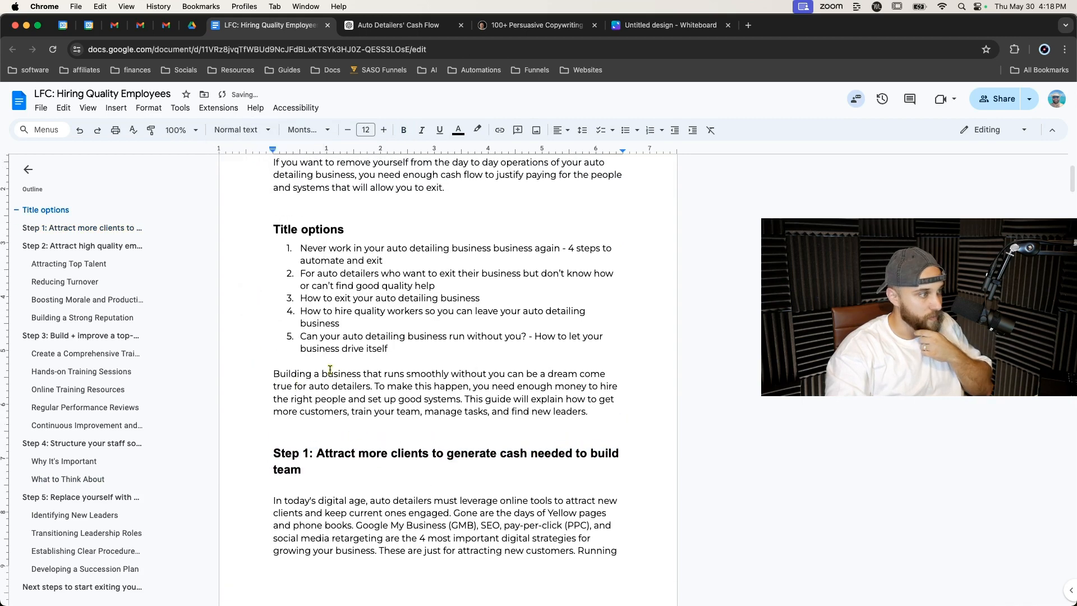
left_click(587, 412)
key("Return")
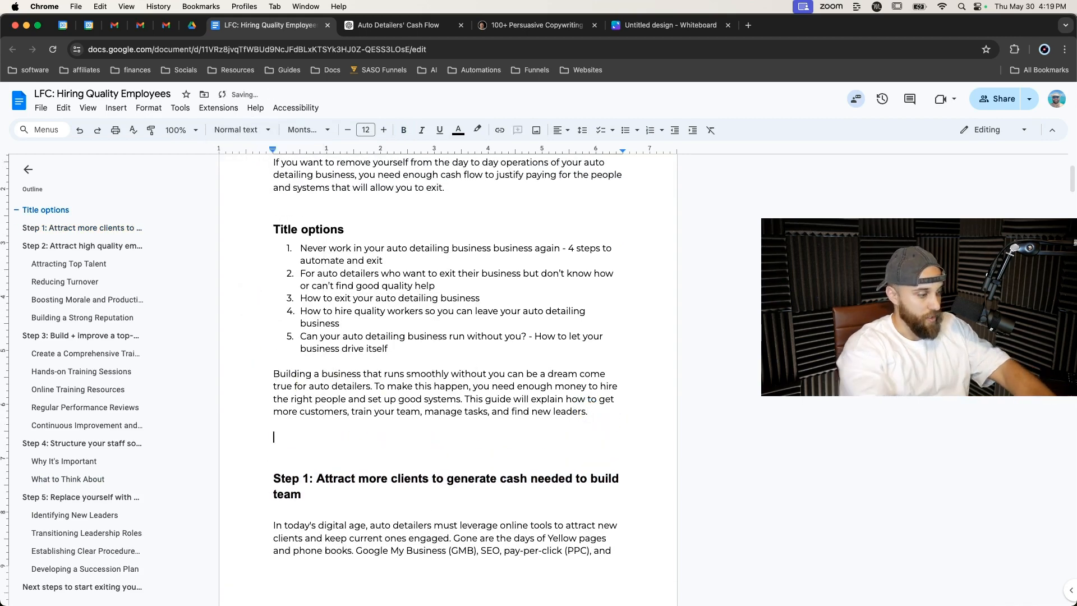
type("By the way, if you want a copy ")
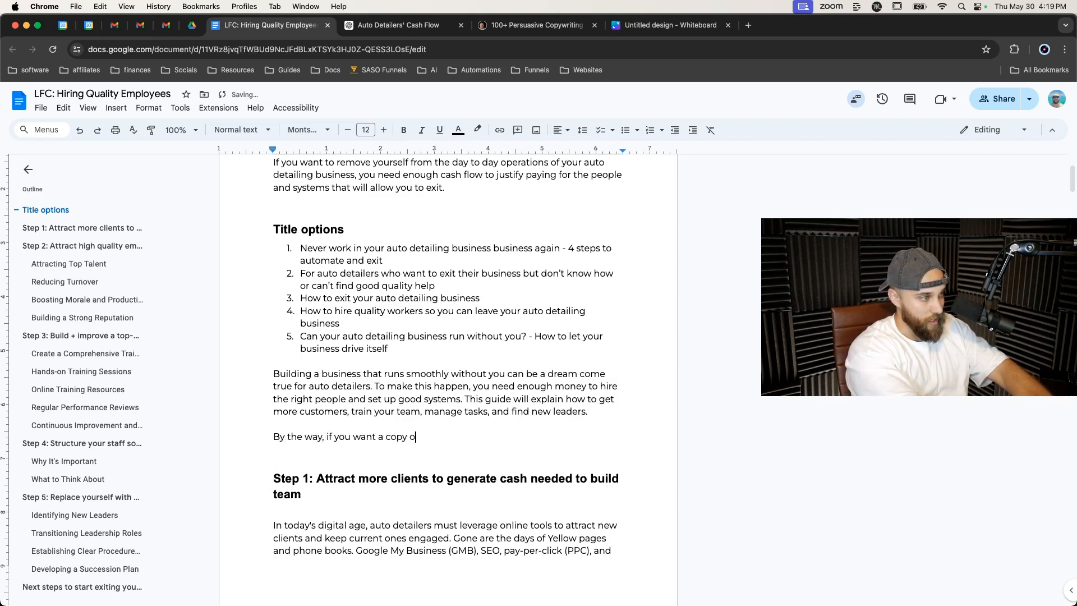
type("of this for 100")
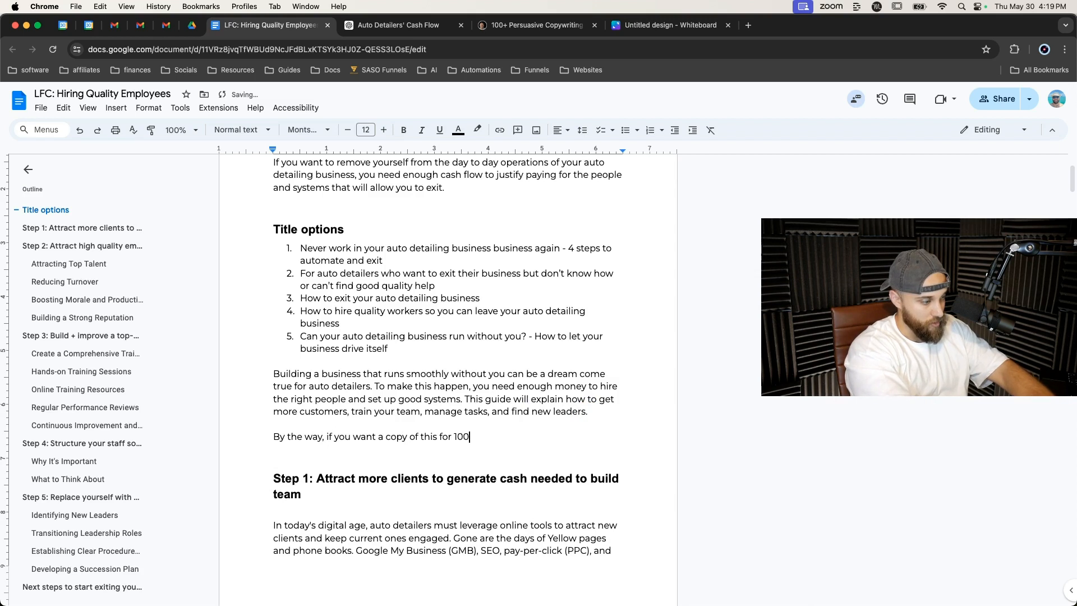
type("% free - just subscri")
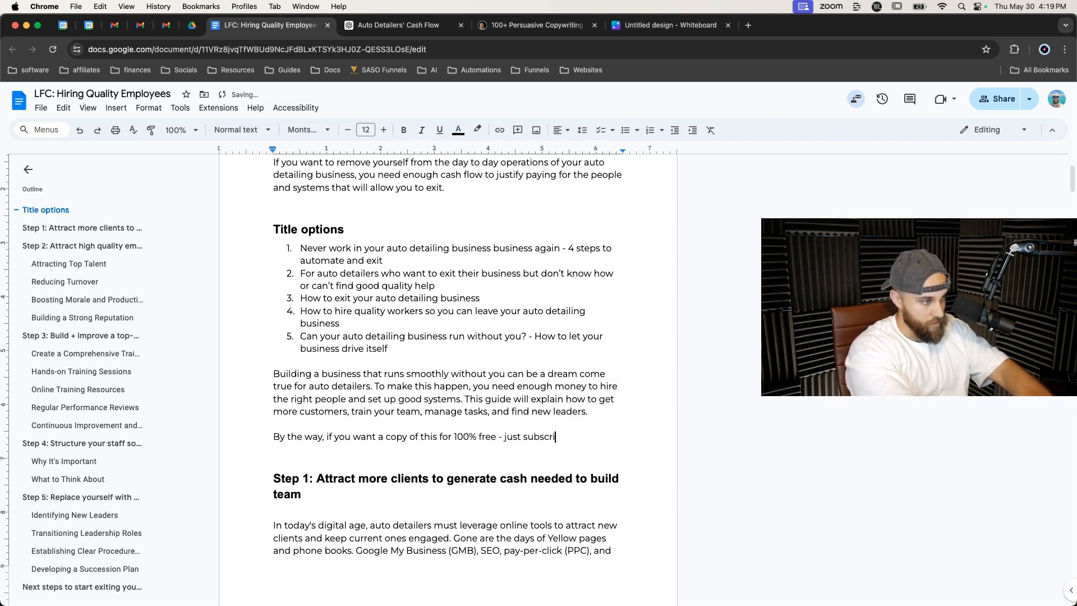
type("be to my youtube and")
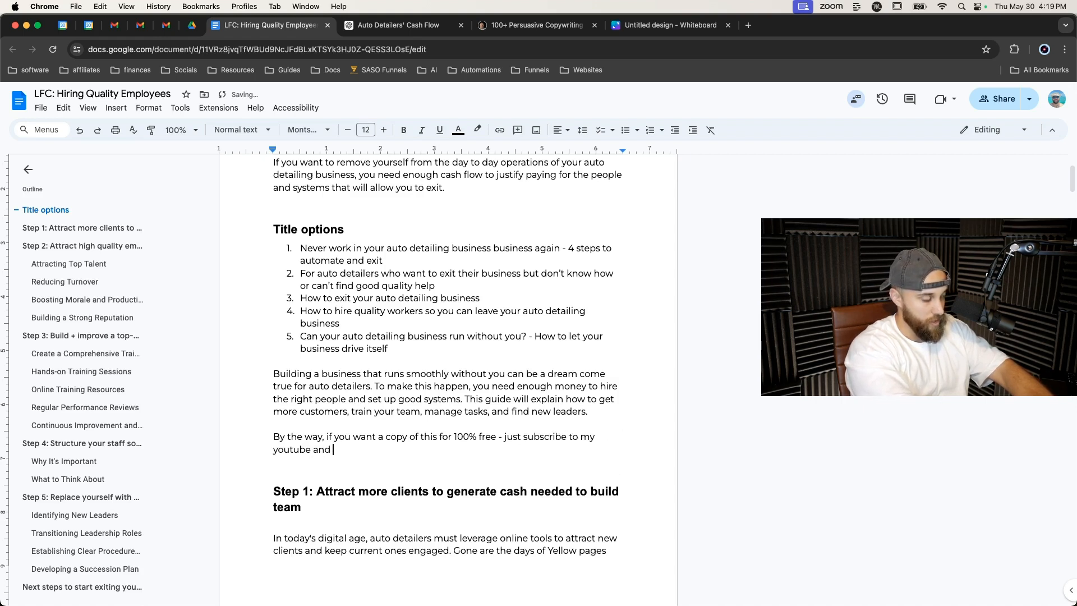
type(" Dm")
key("BackSpace")
type("M ")
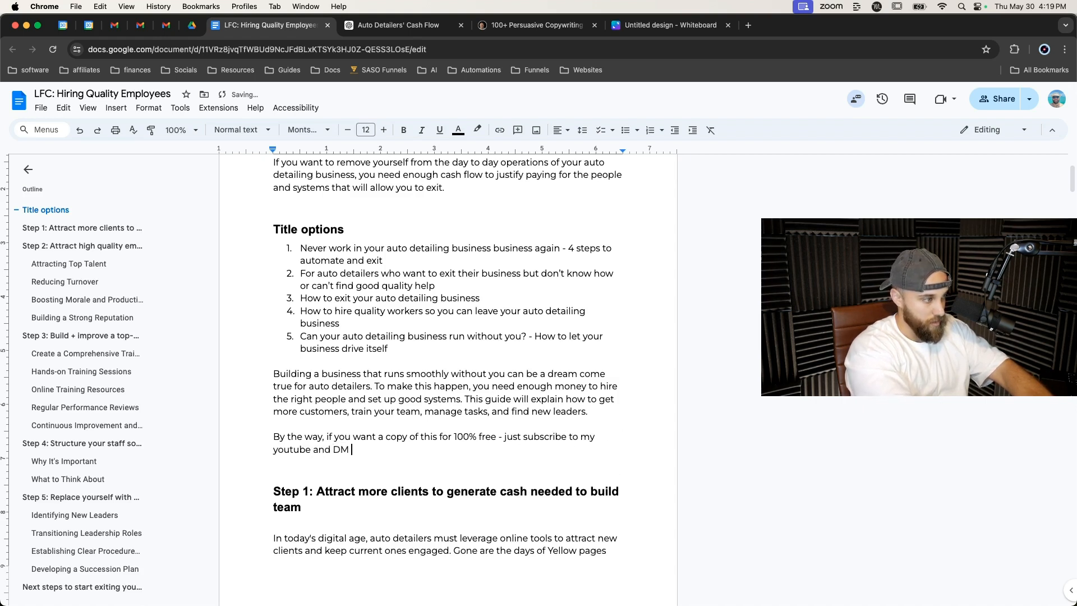
type("me on instagram here.")
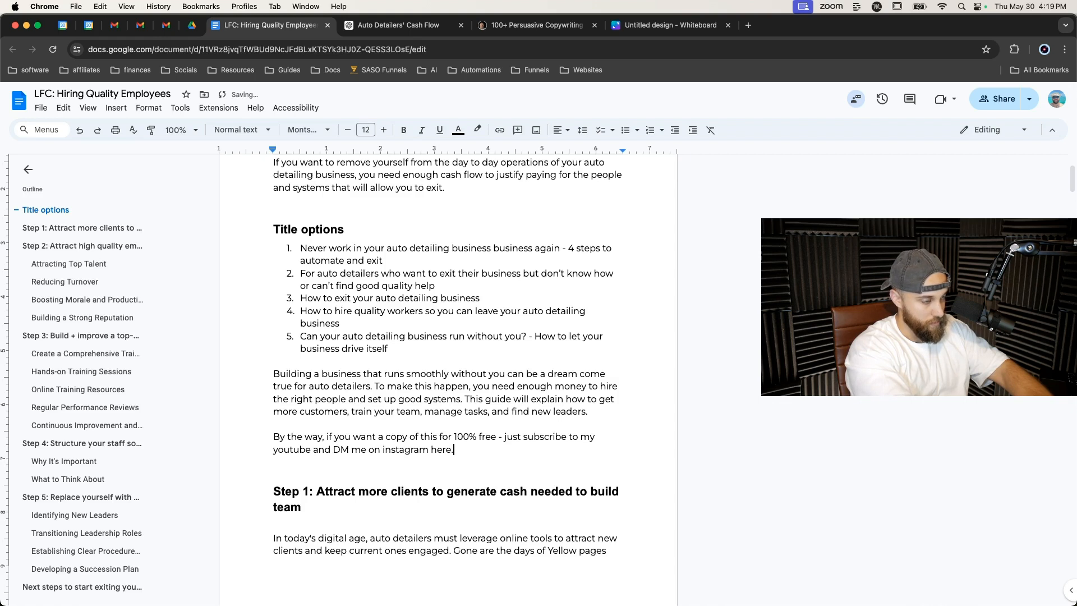
key("BackSpace")
key("BackSpace")
key("BackSpace")
key("BackSpace")
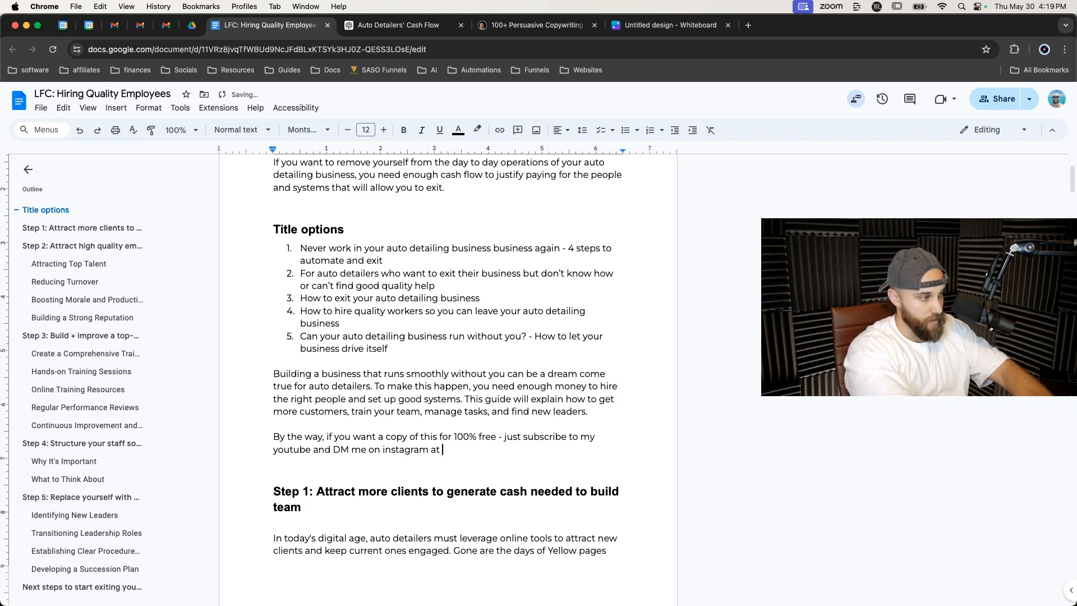
type("at (put yo")
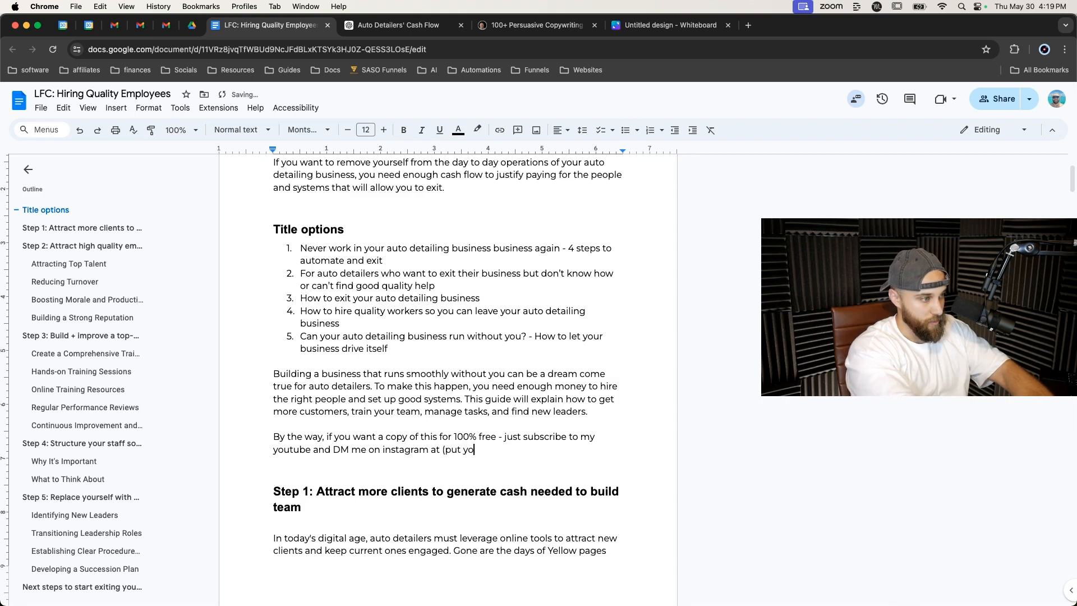
type("ur handle here and")
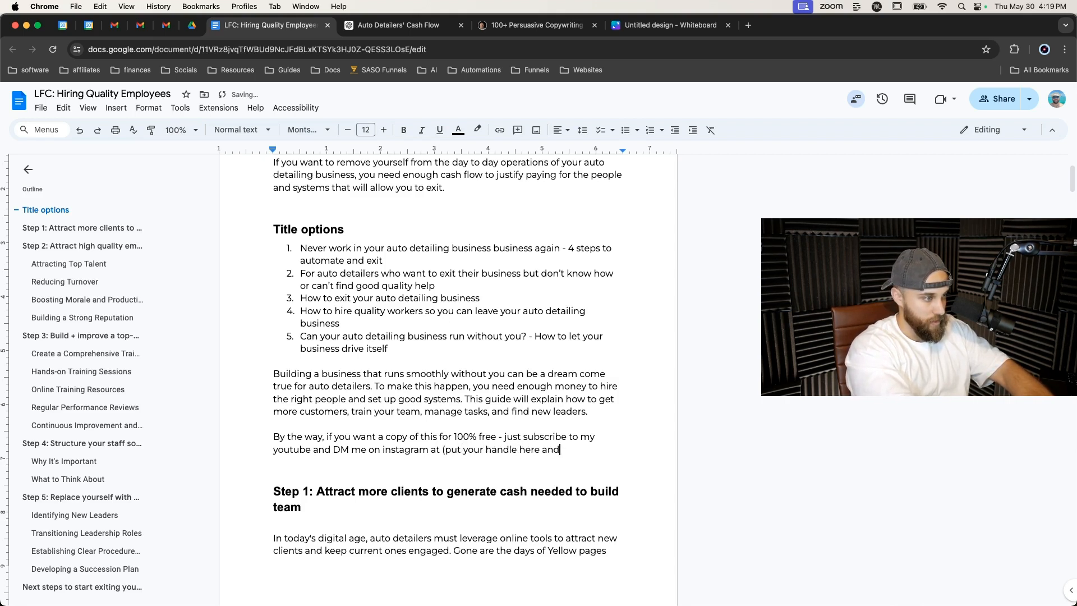
type(" in description")
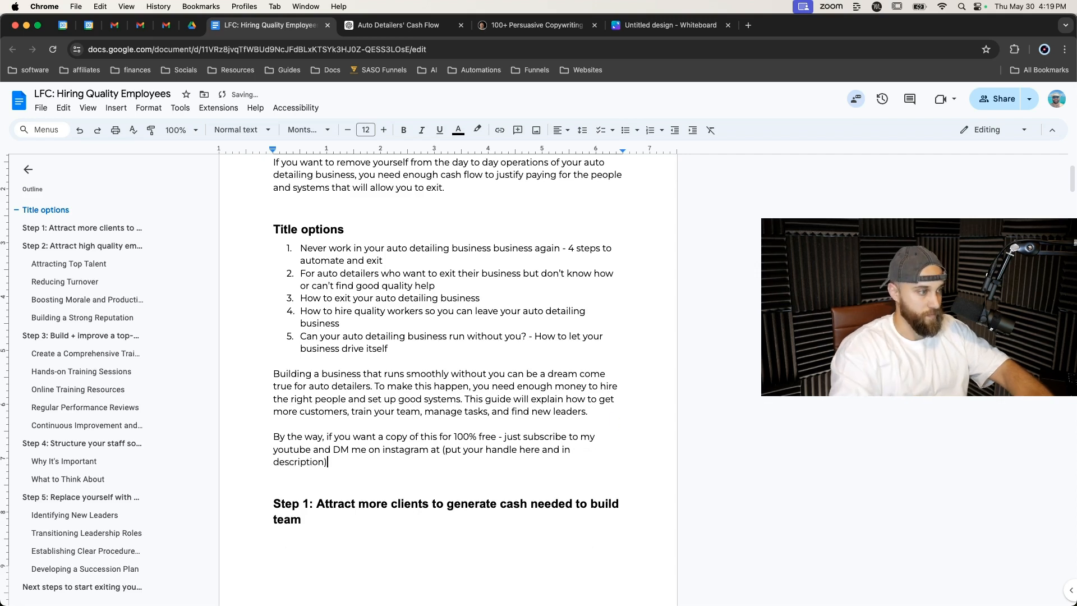
Add a comment reading 'add ig handle' on the '(put your handle here and in description)' placeholder.
left_click(445, 450, "shift")
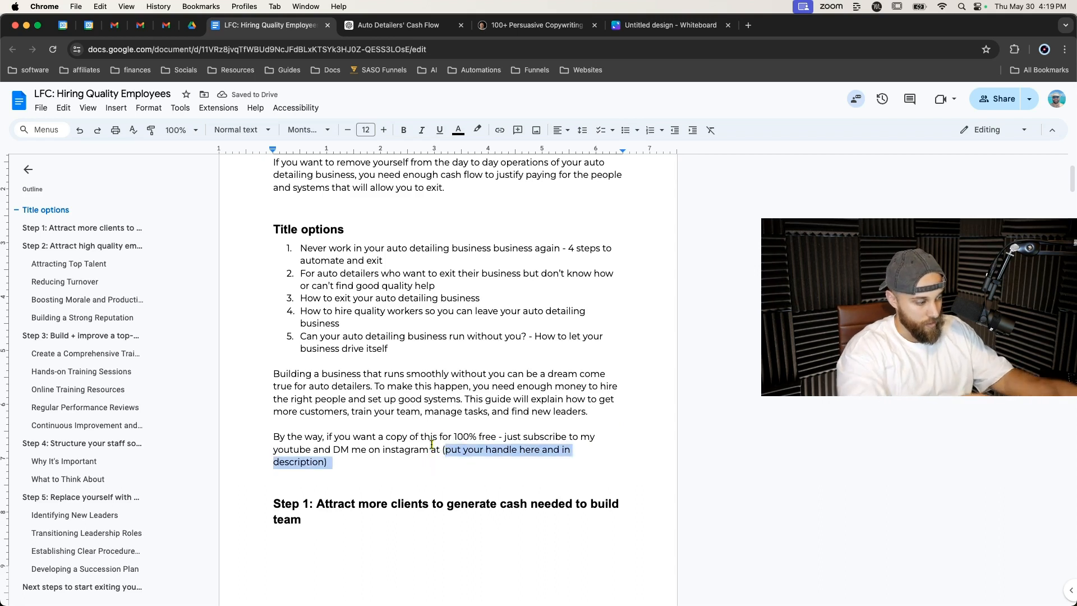
key("super+k")
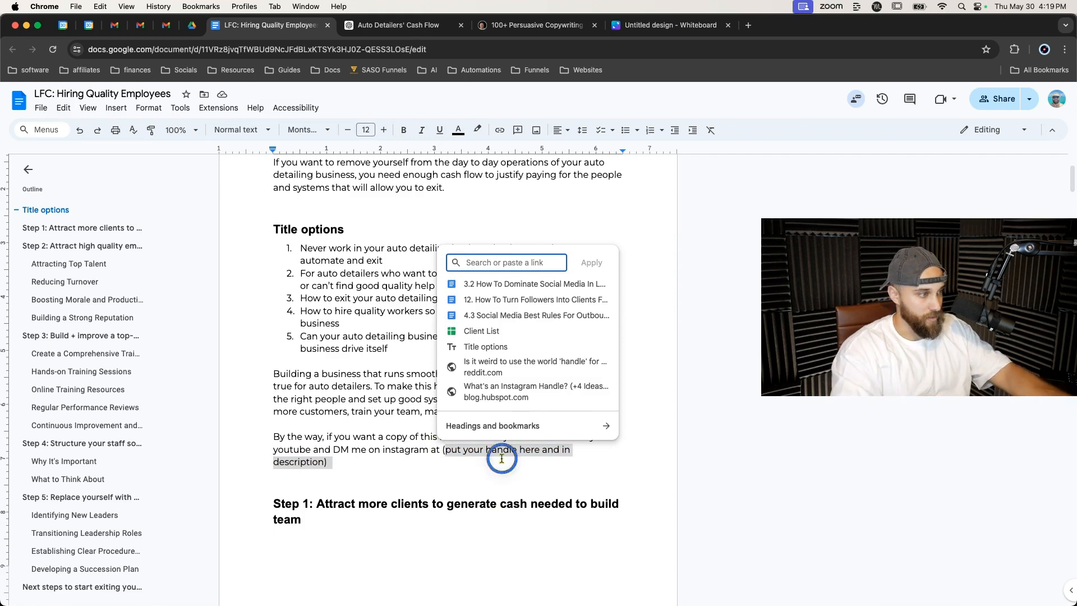
key("Escape")
left_click(442, 449, "shift")
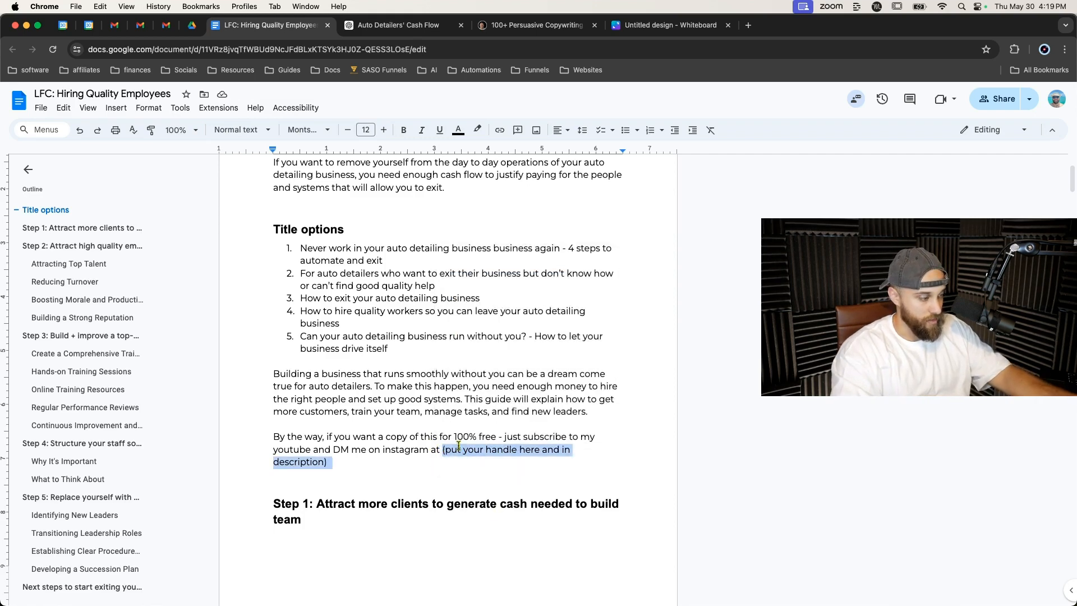
right_click(476, 447)
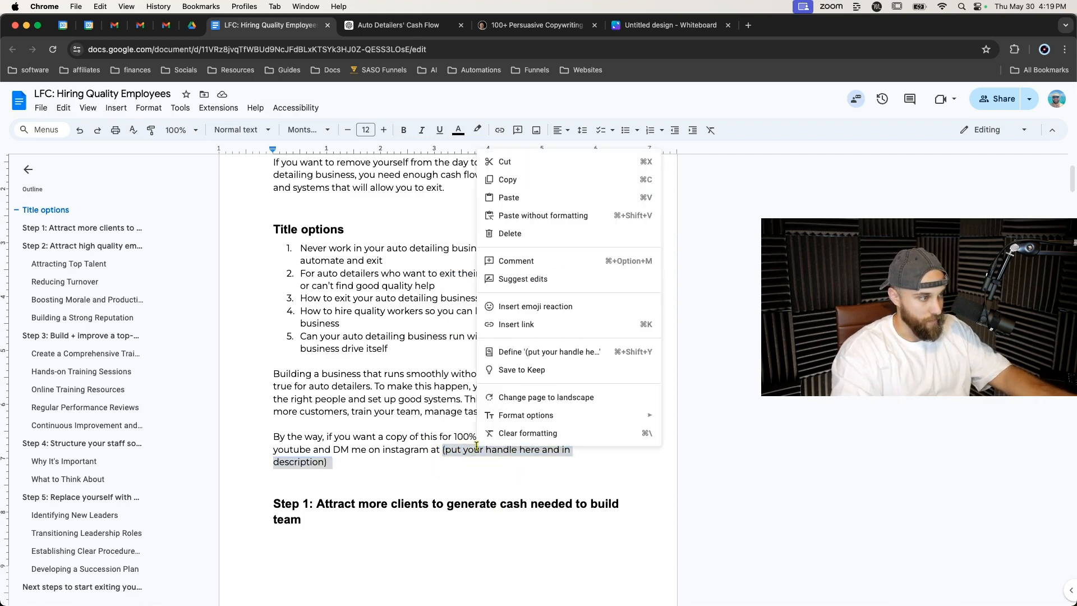
left_click(528, 256)
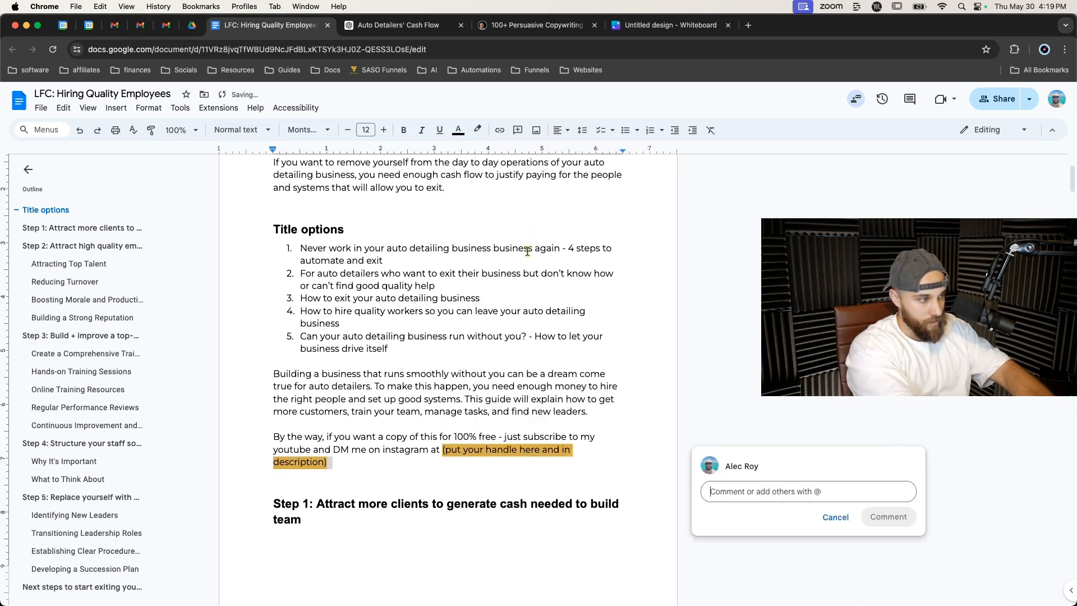
type("add ig handle")
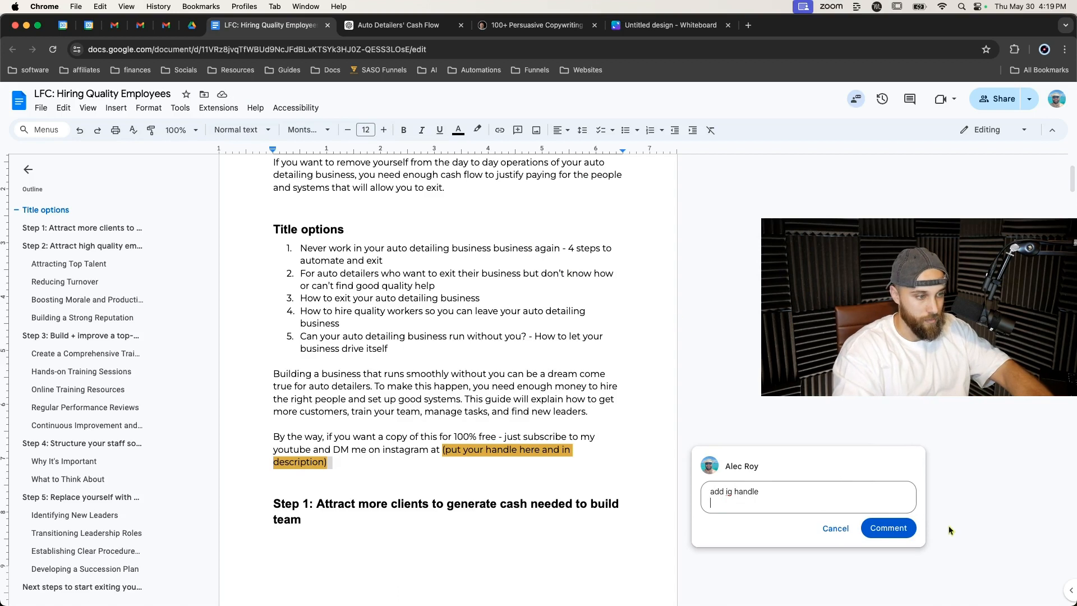
left_click(888, 523)
Delete the 'If you want to remove yourself…' paragraph and the five-item writing process list at the top of the document.
left_click(619, 379)
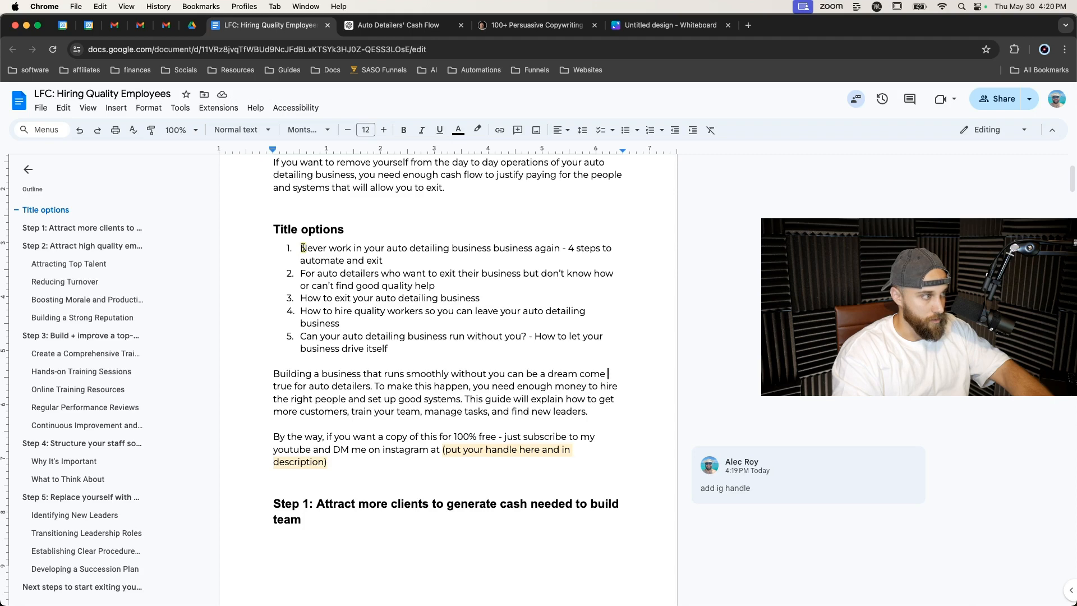
scroll(325, 258, "up", 3)
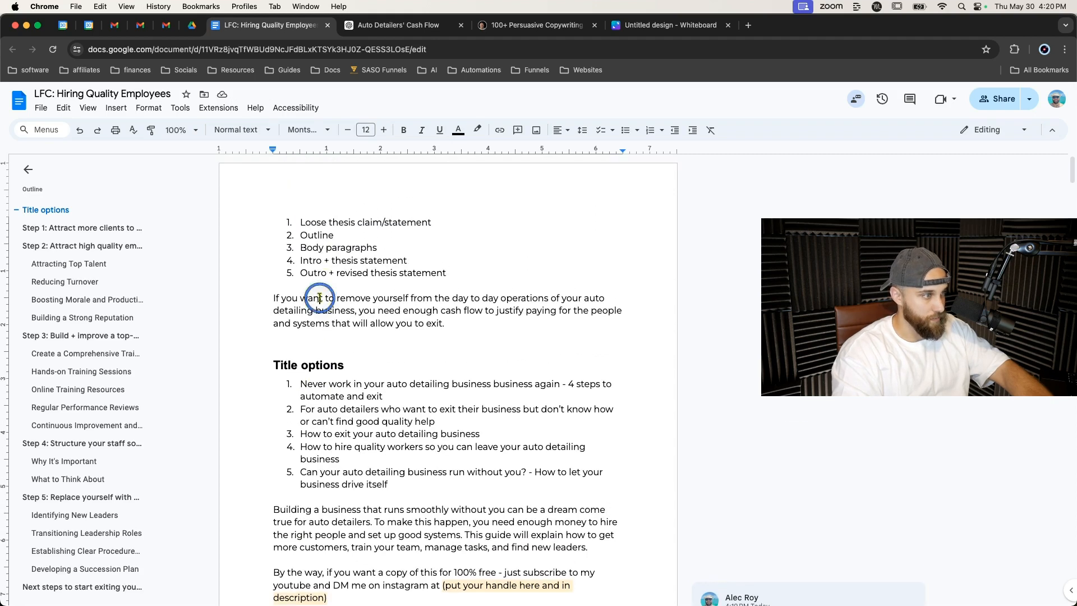
triple_click(319, 298)
key("BackSpace")
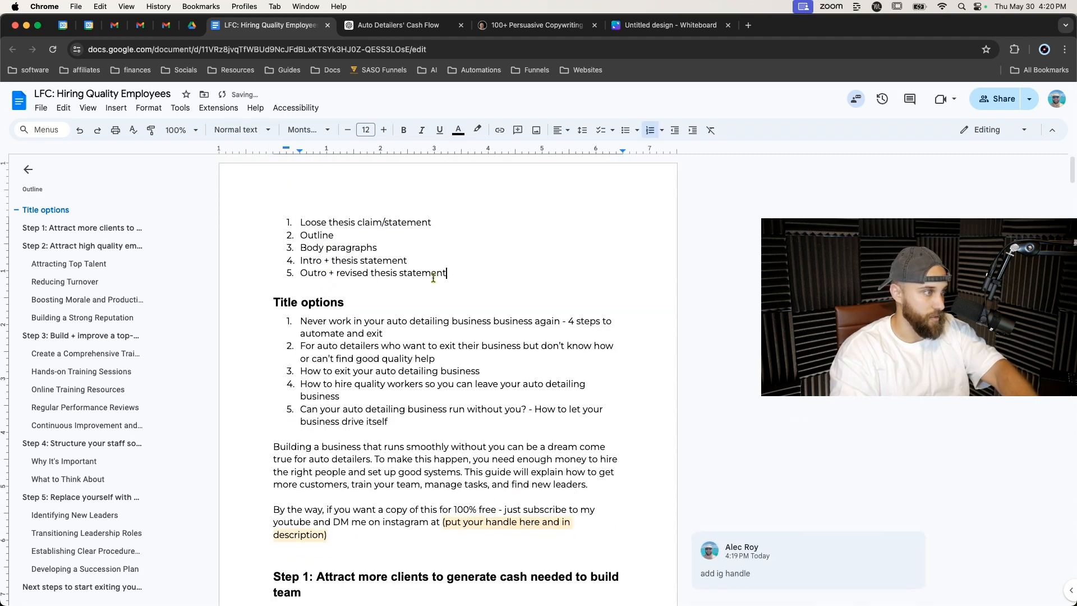
left_click_drag(446, 272, 285, 222)
key("BackSpace")
key("BackSpace")
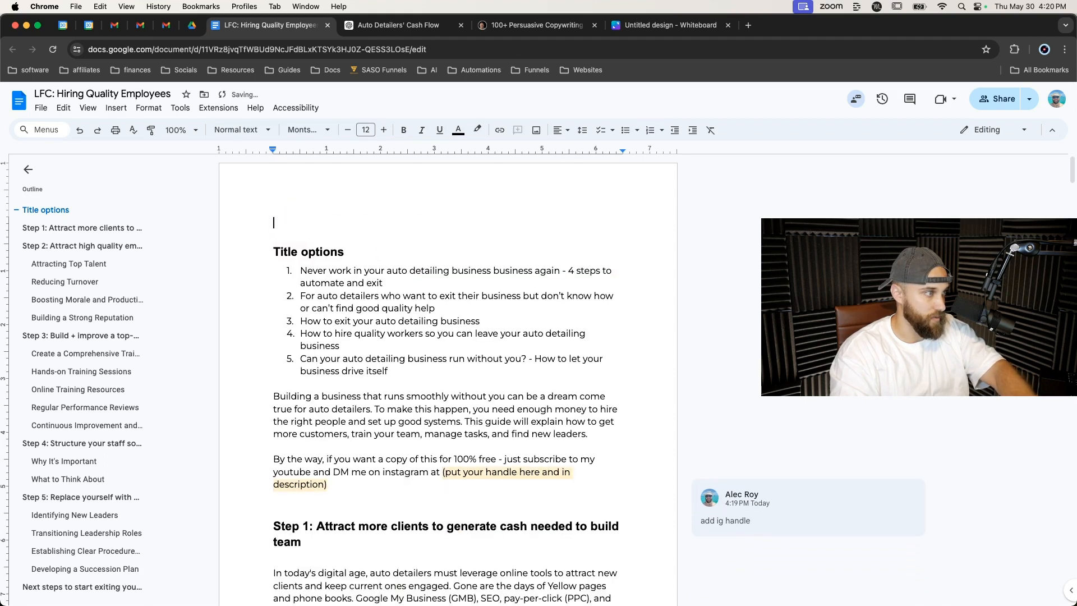
key("Delete")
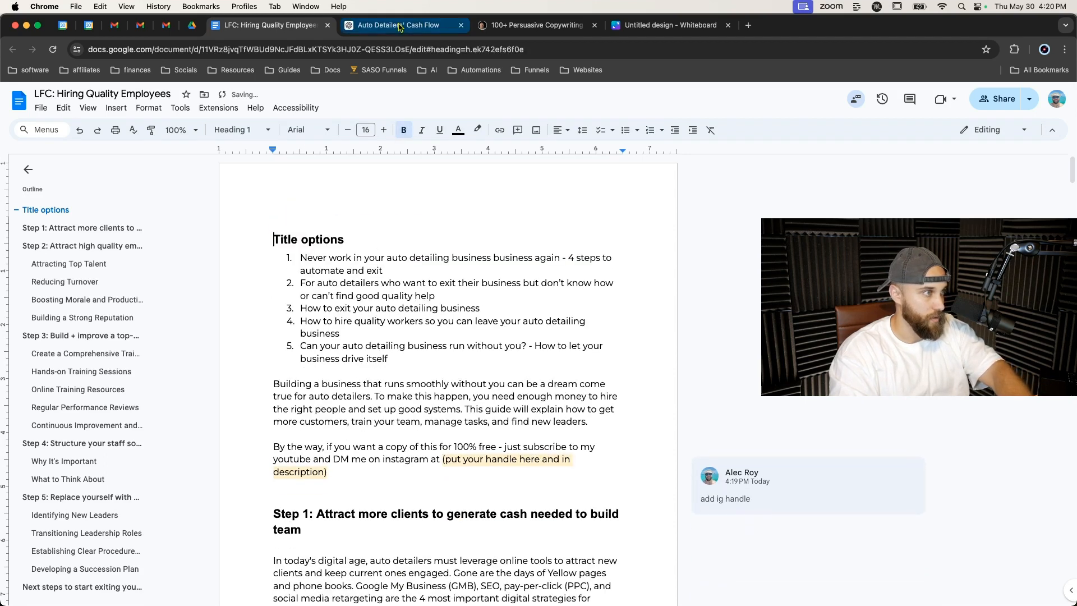
Close the Auto Detailers' Cash Flow, 100+ Persuasive Copywriting and Untitled design browser tabs.
left_click(461, 25)
left_click(461, 26)
left_click(461, 25)
scroll(457, 205, "down", 3)
scroll(294, 212, "up", 3)
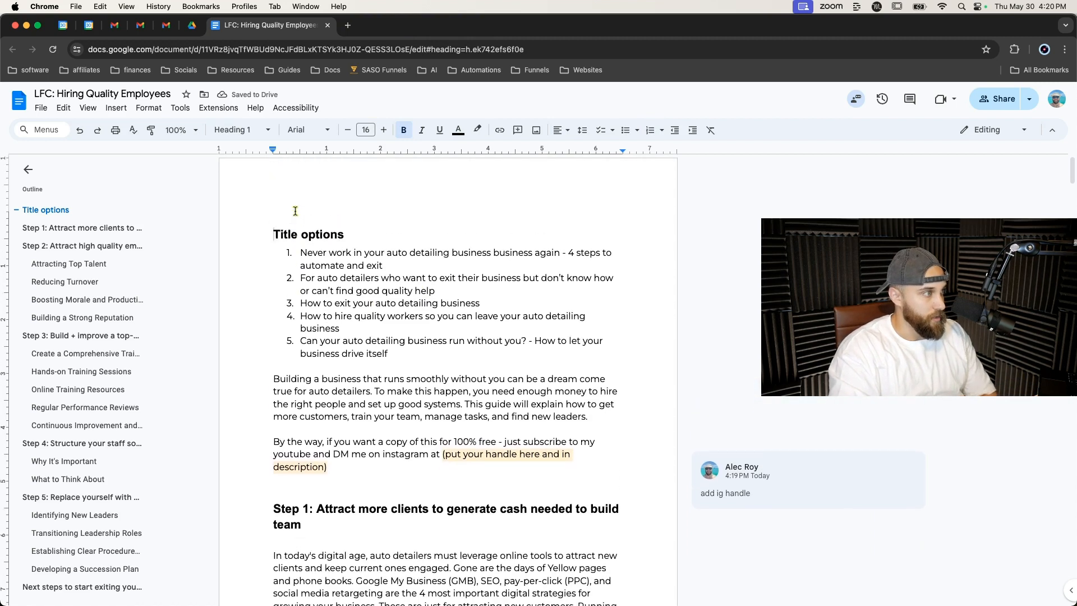
Apply the Title style to the 'Title options' heading.
triple_click(283, 233)
left_click(241, 130)
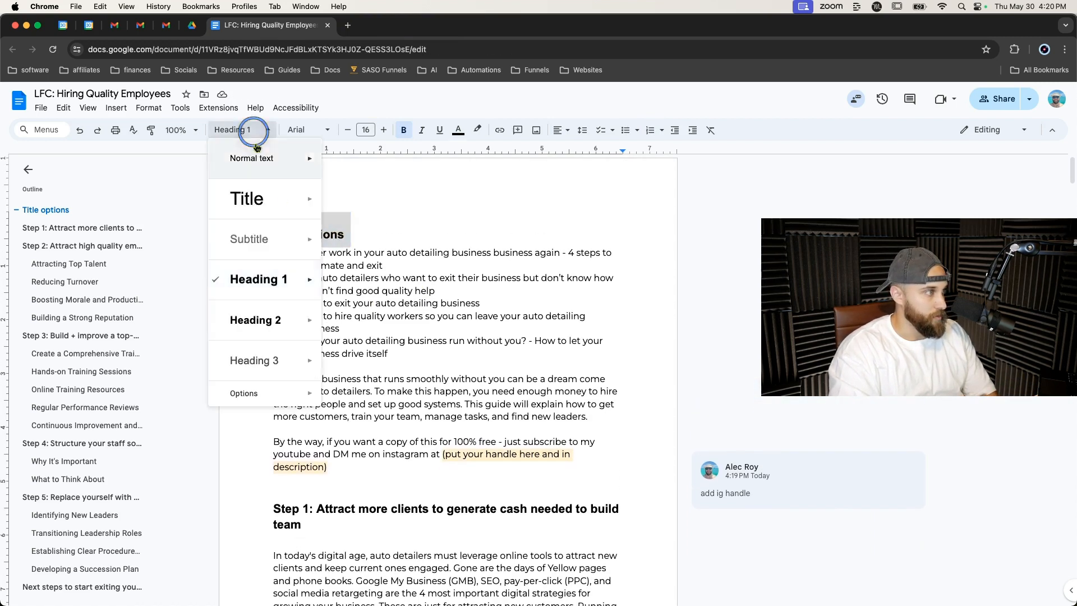
left_click(248, 197)
left_click(408, 176)
Review the whole document from top to bottom and return to its start.
scroll(405, 249, "down", 5)
scroll(405, 249, "down", 20)
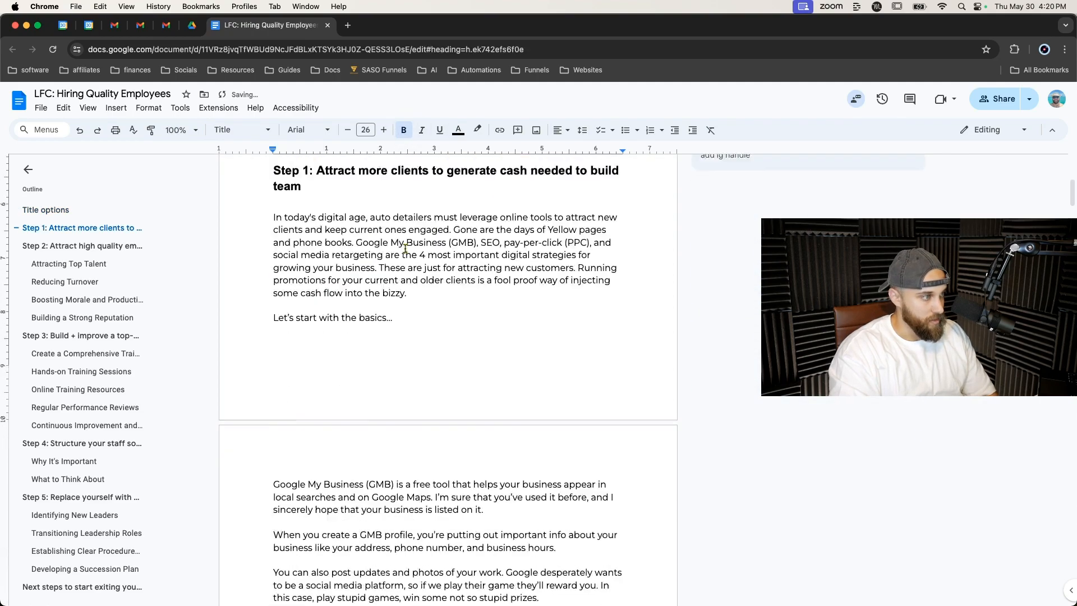
scroll(405, 248, "down", 20)
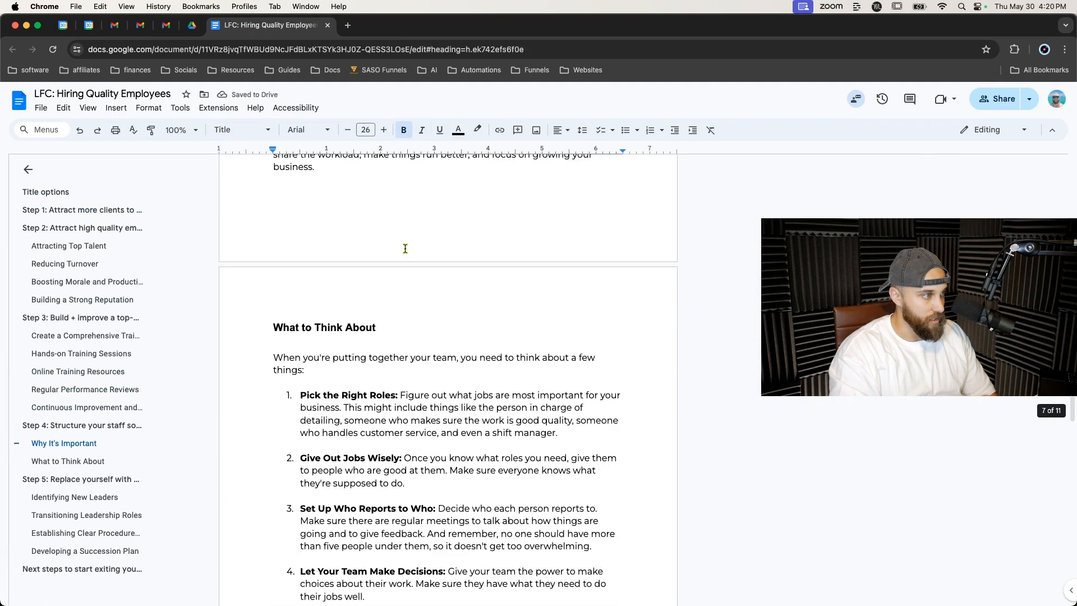
scroll(405, 248, "down", 20)
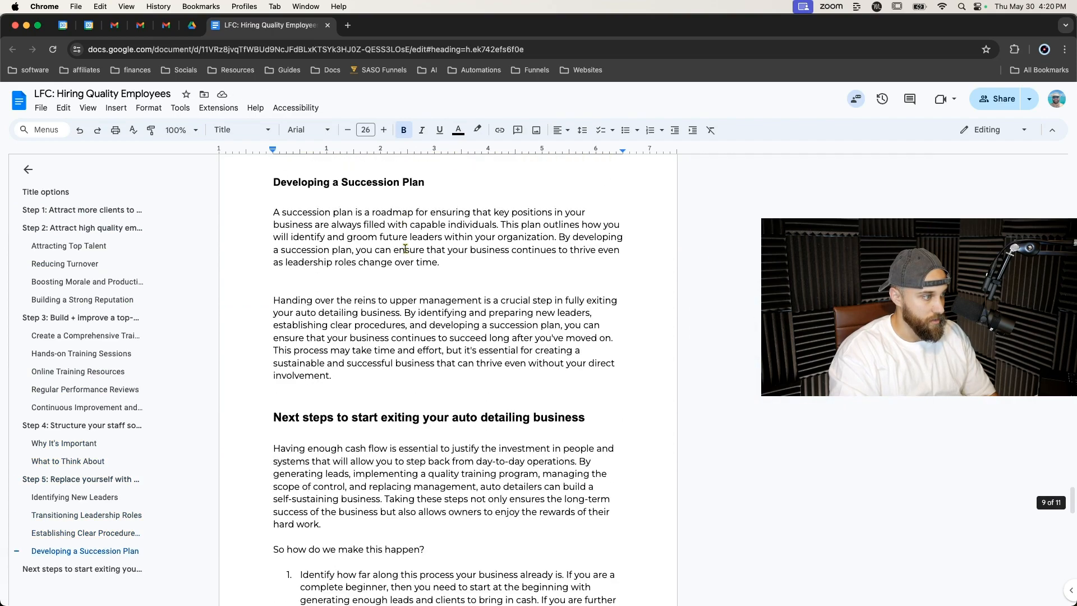
scroll(405, 248, "down", 12)
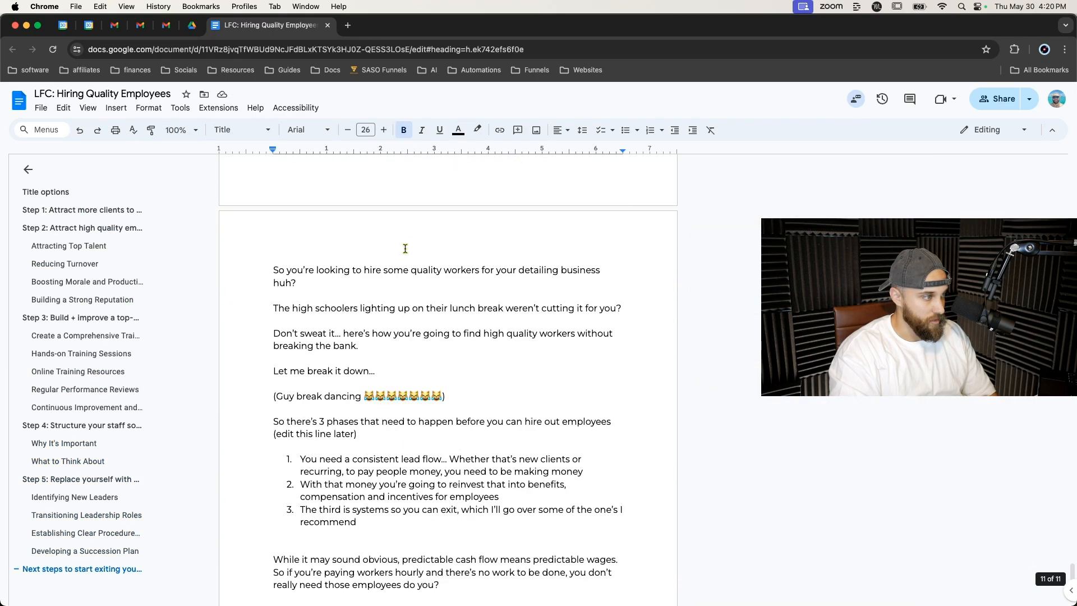
scroll(405, 248, "up", 12)
scroll(405, 249, "down", 9)
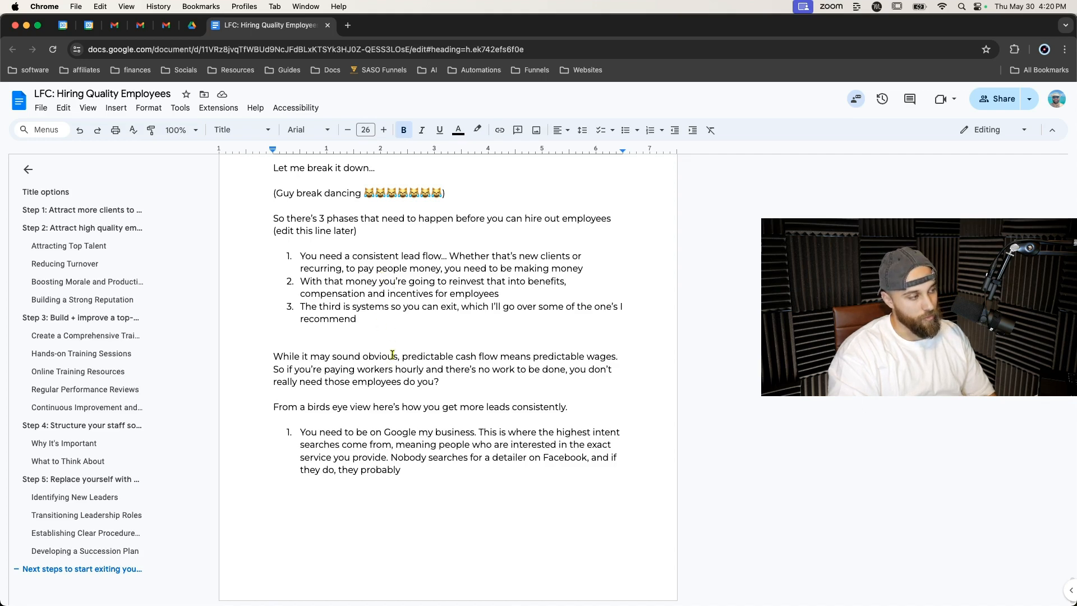
scroll(441, 358, "up", 20)
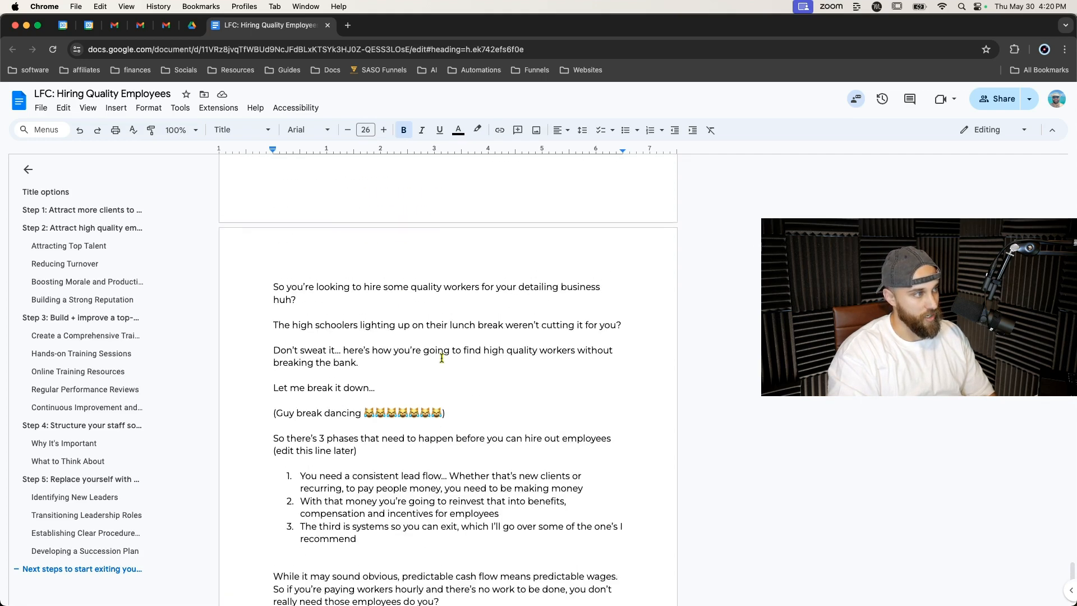
scroll(442, 357, "up", 20)
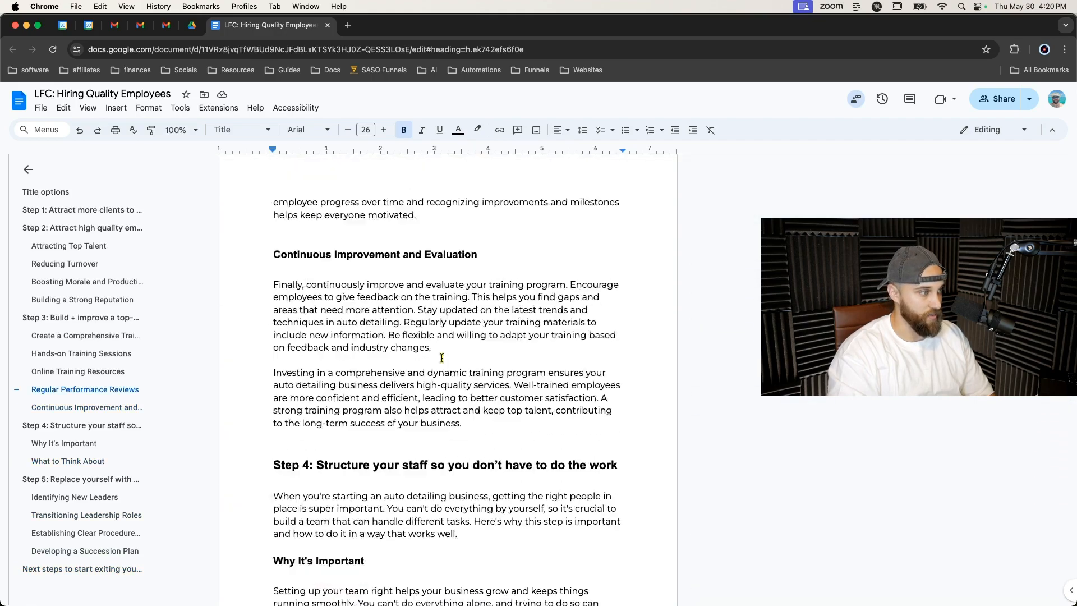
scroll(441, 358, "up", 20)
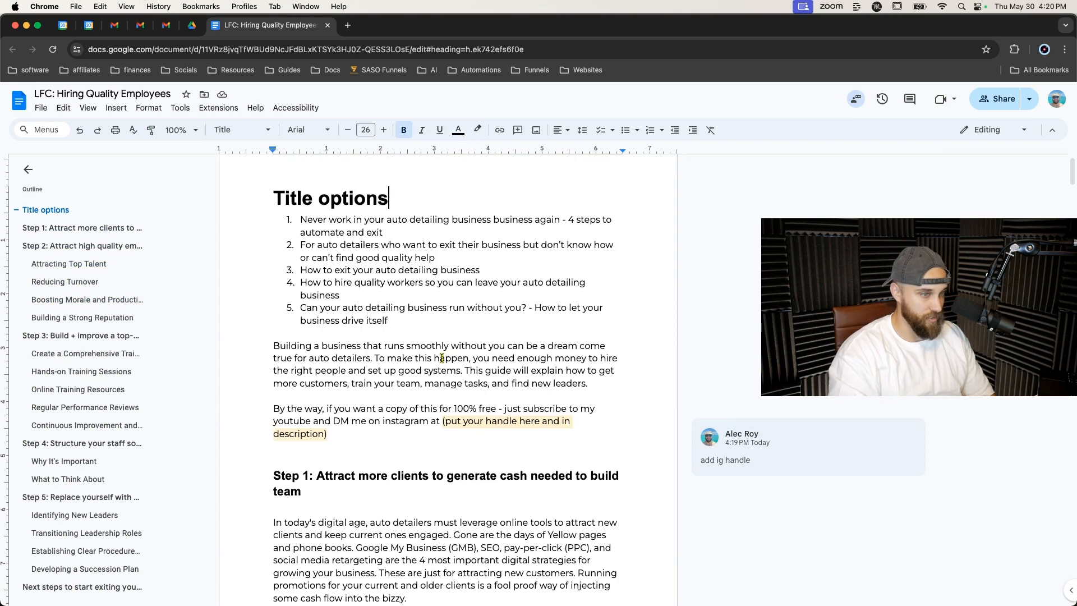
scroll(437, 354, "up", 2)
scroll(437, 354, "up", 1)
Insert a new Title-styled heading 'Instructions' above 'Title options'.
left_click(269, 222)
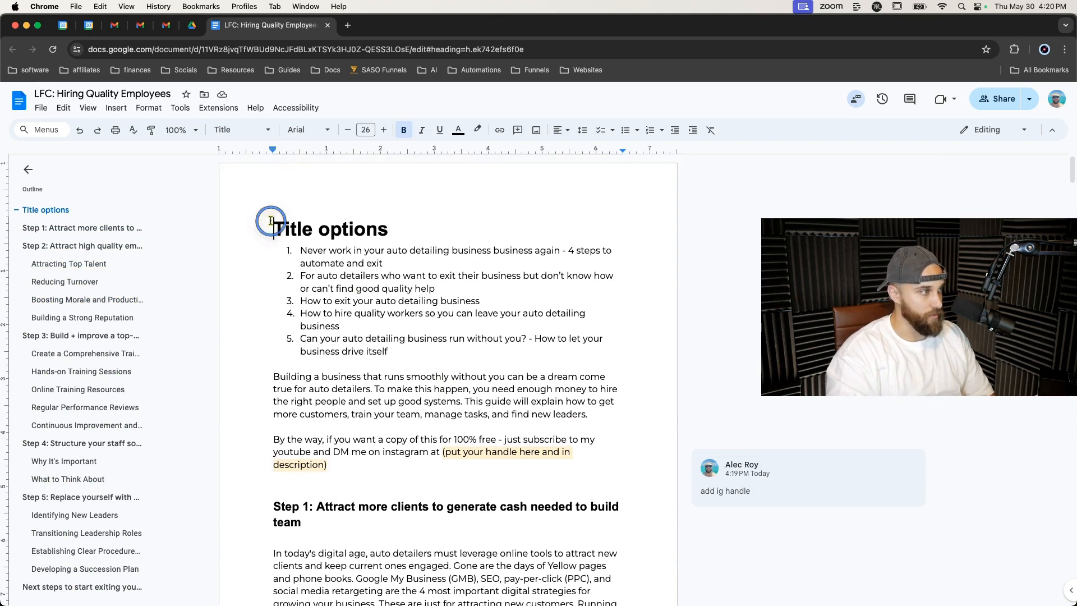
key("Return")
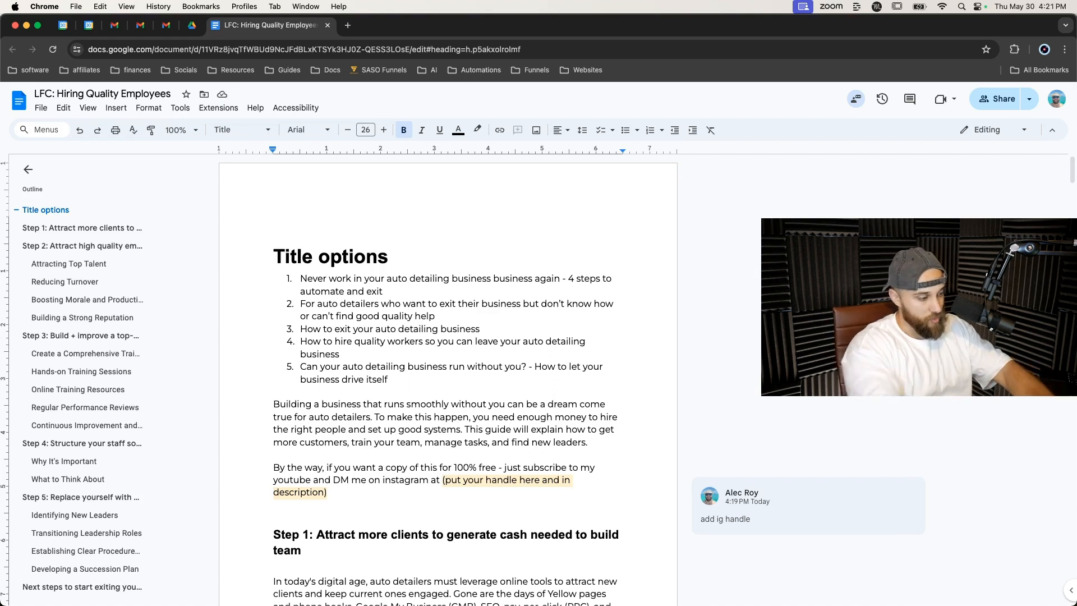
type("instructions")
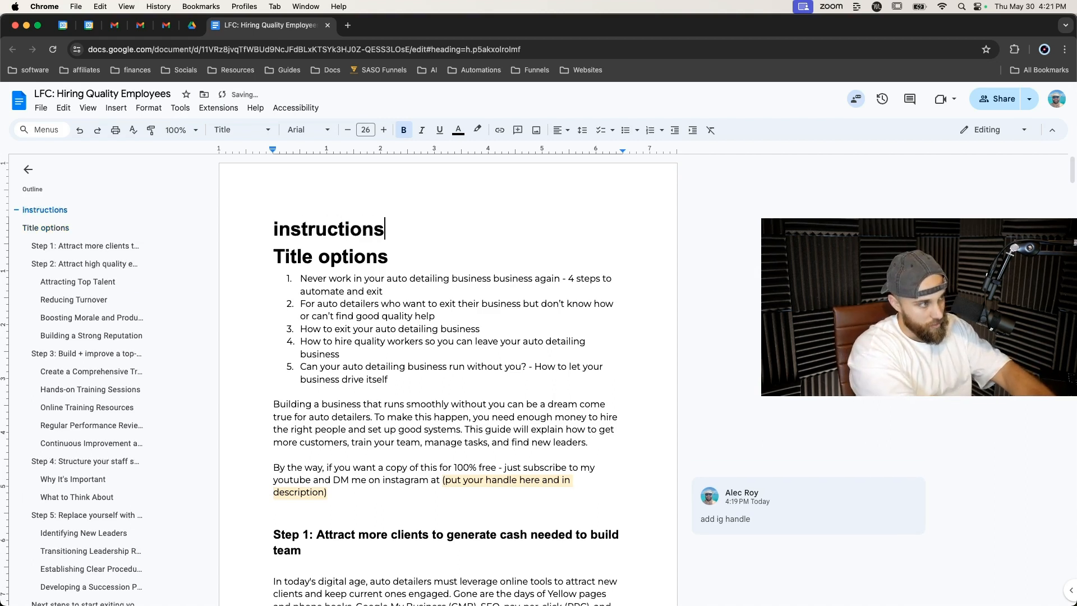
Start a numbered list under Instructions with the item 'Read this aloud and rewrite in your voice'.
key("Return")
type("`")
key("BackSpace")
type("1. read ")
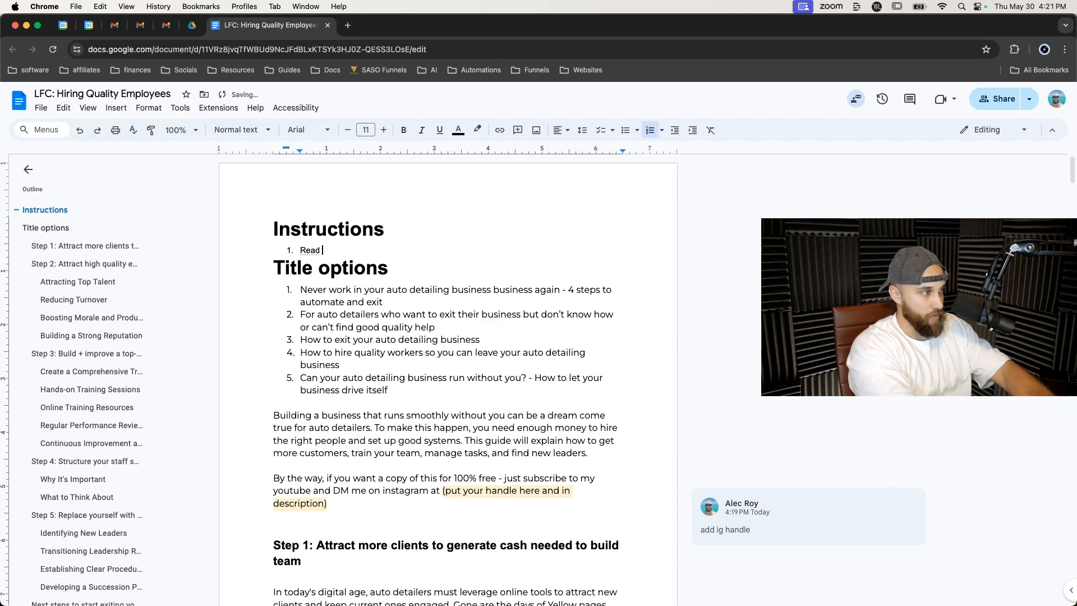
type("this aloud and ")
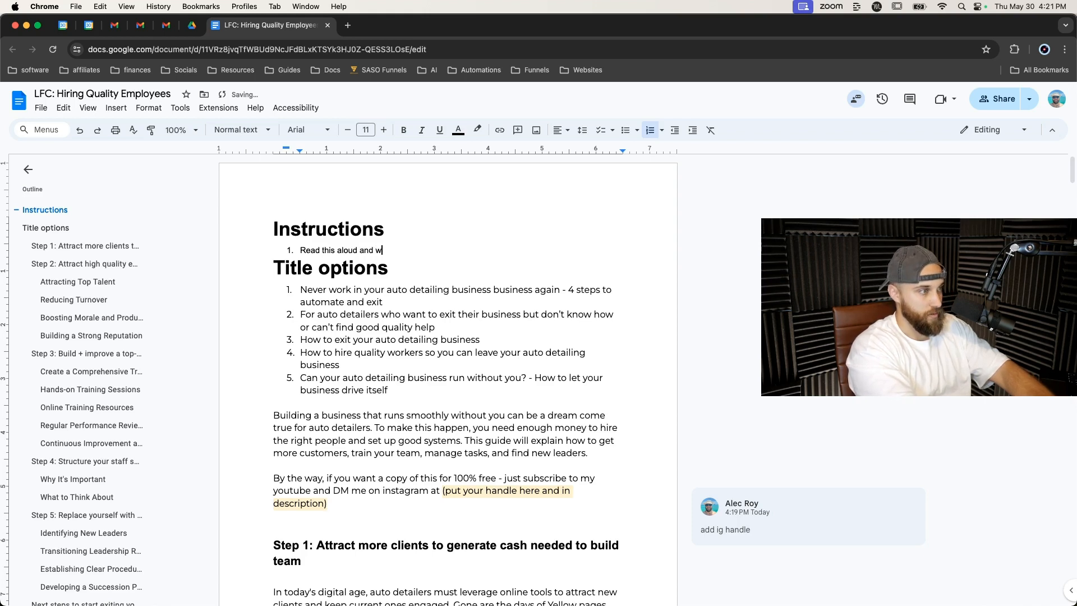
type("rewrite in yo")
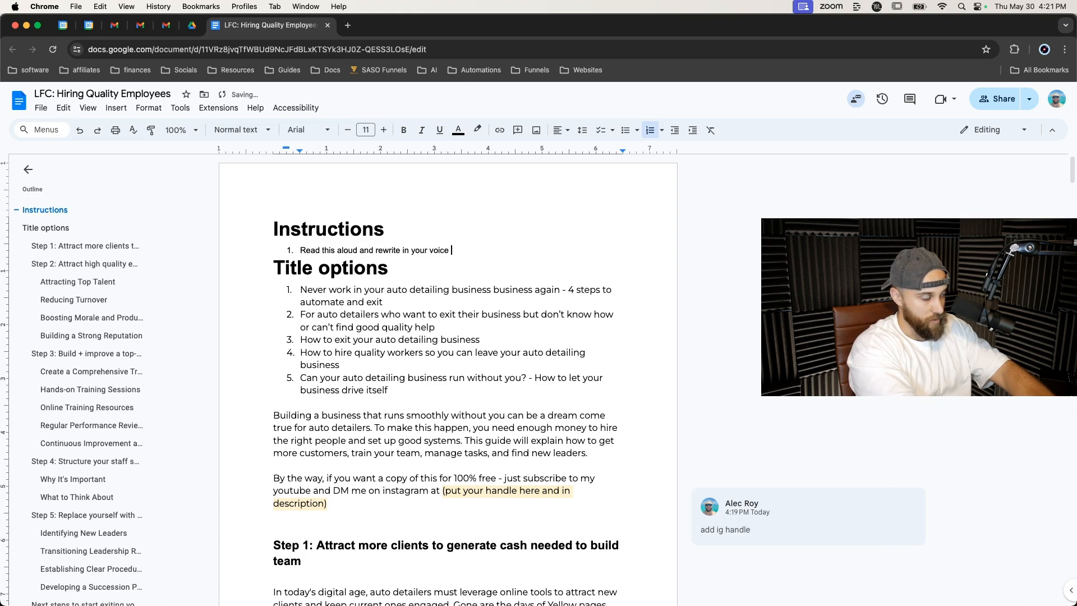
type("ur voice")
key("Return")
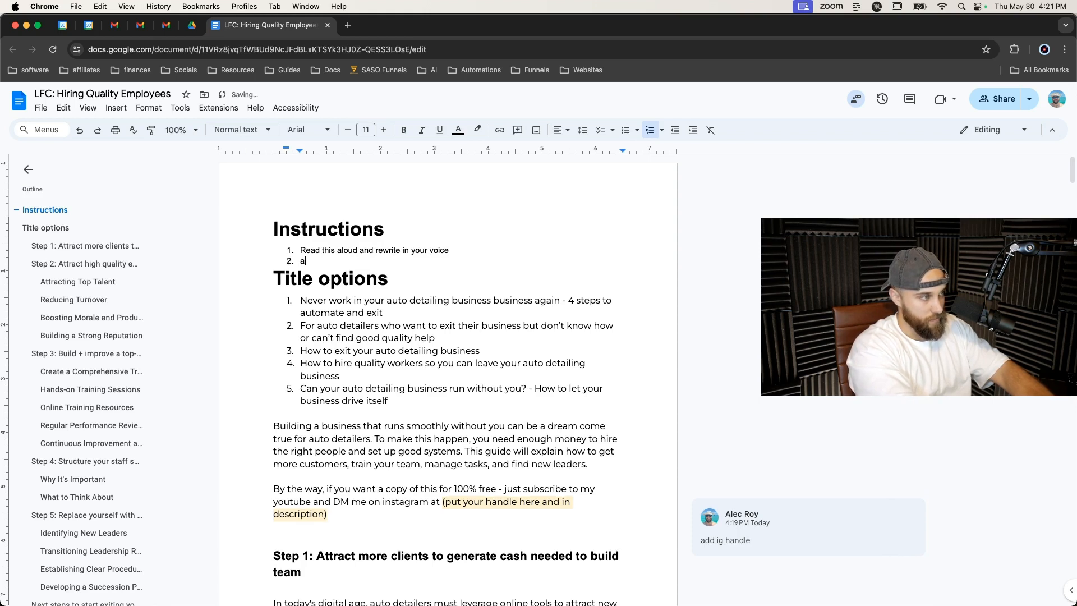
Add list items 'Add illustrations and graphics', 'Add stats supporting the claims' and 'Lmk when done and i'll proof'.
type("Add illustr")
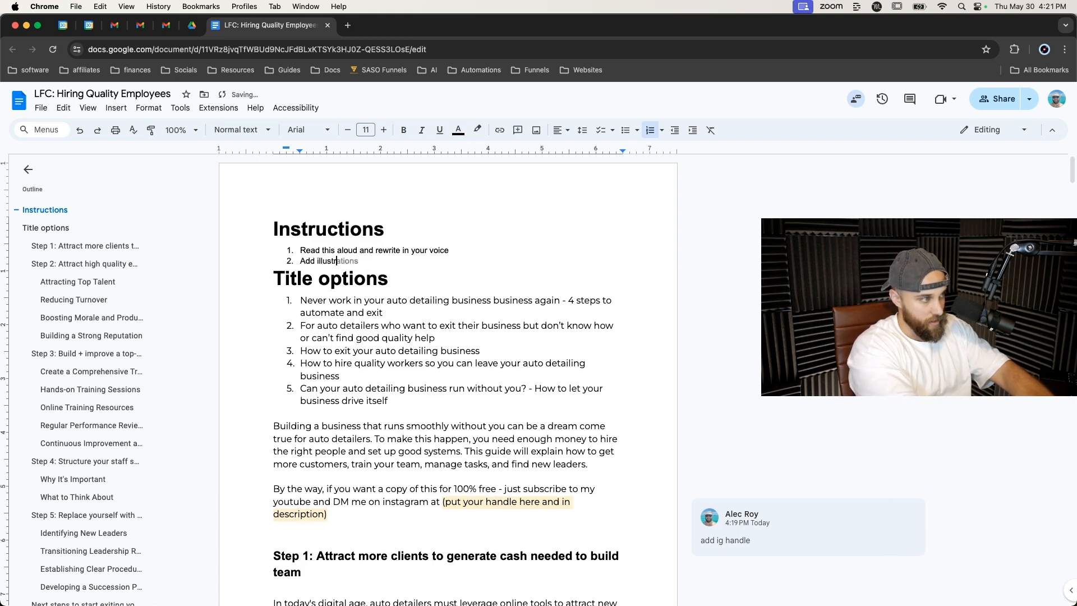
type(" gra")
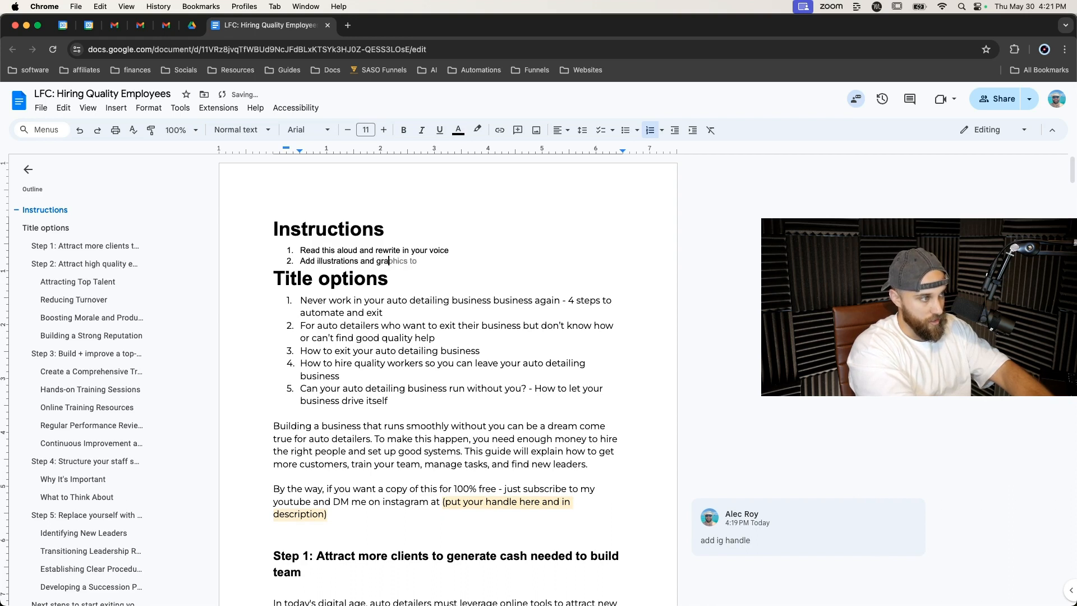
type("apphi")
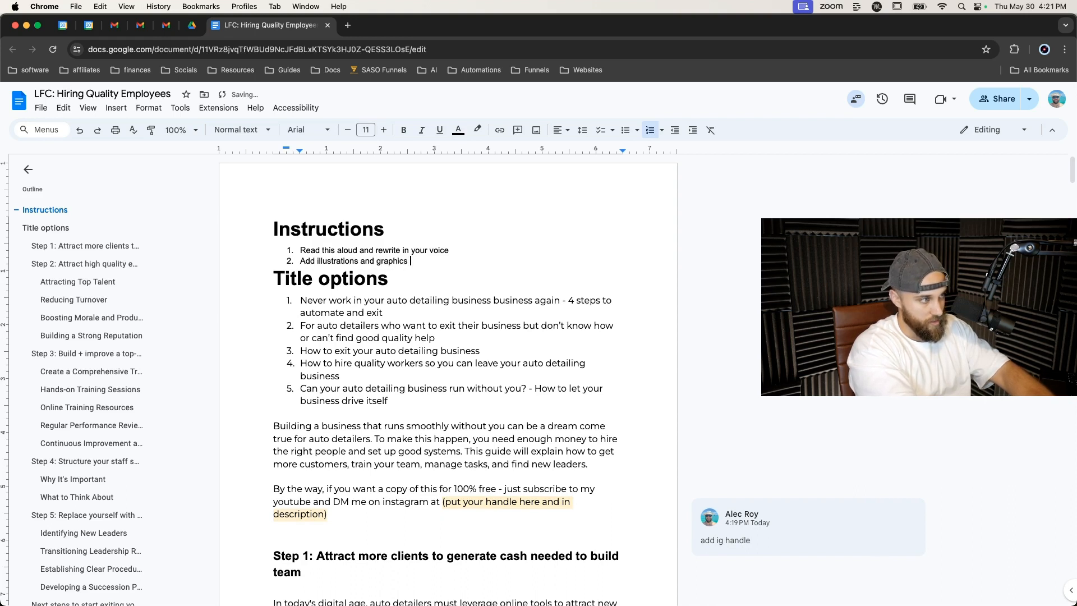
type("cs")
key("Return")
type("add stats supporting")
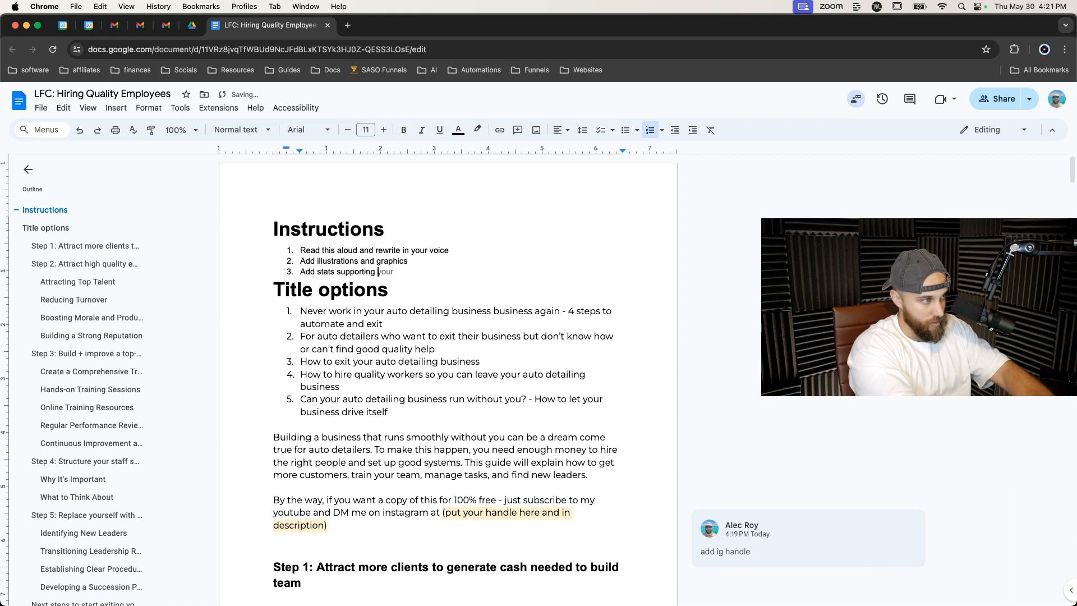
type(" the claims")
key("Return")
type("Lmk when done")
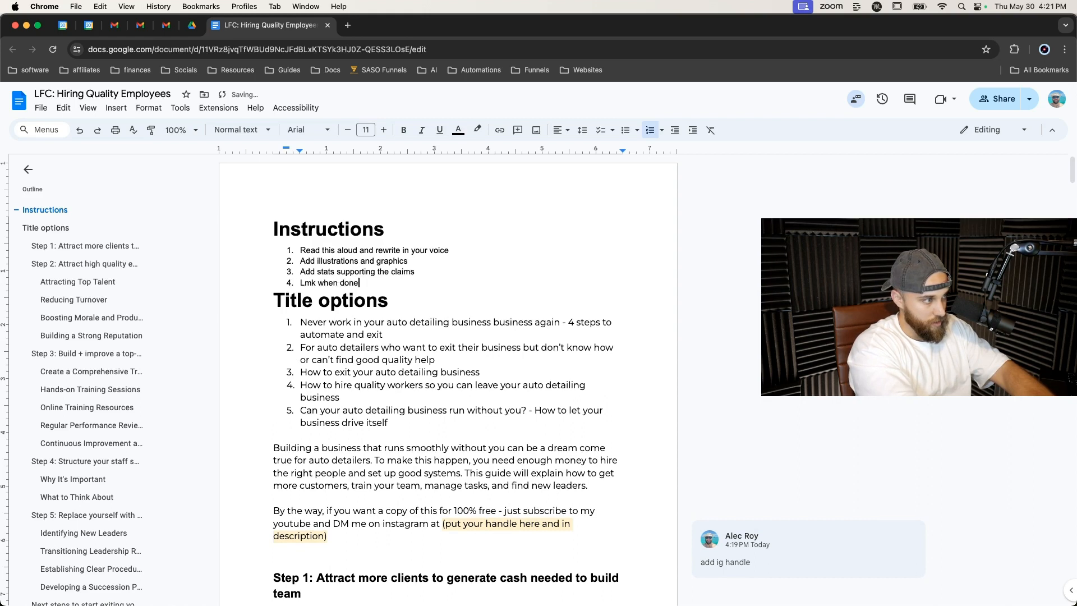
type(" and i'll proof")
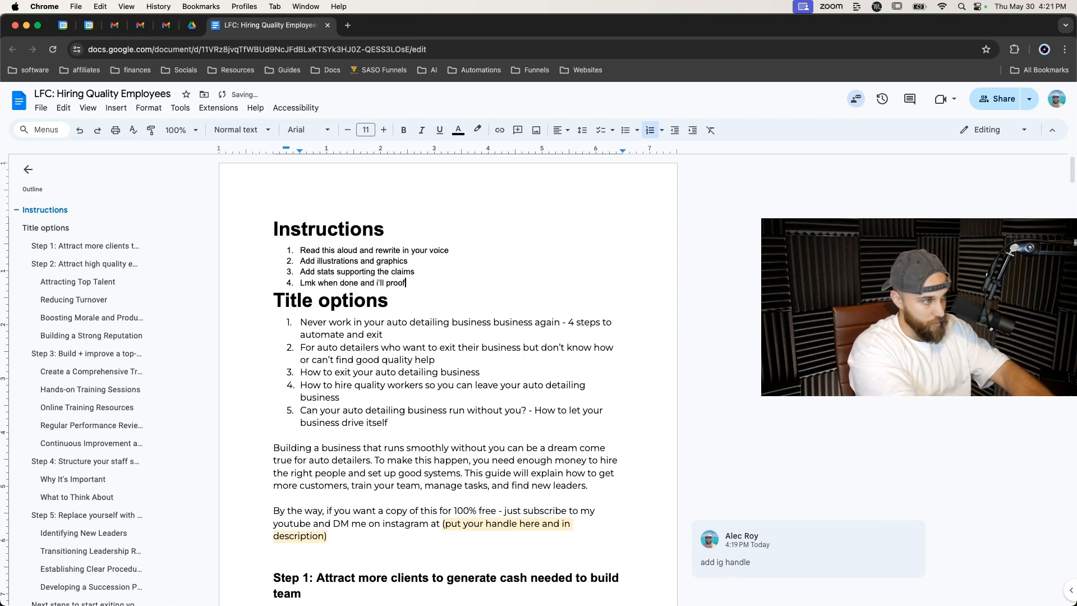
key("Return")
key("Return")
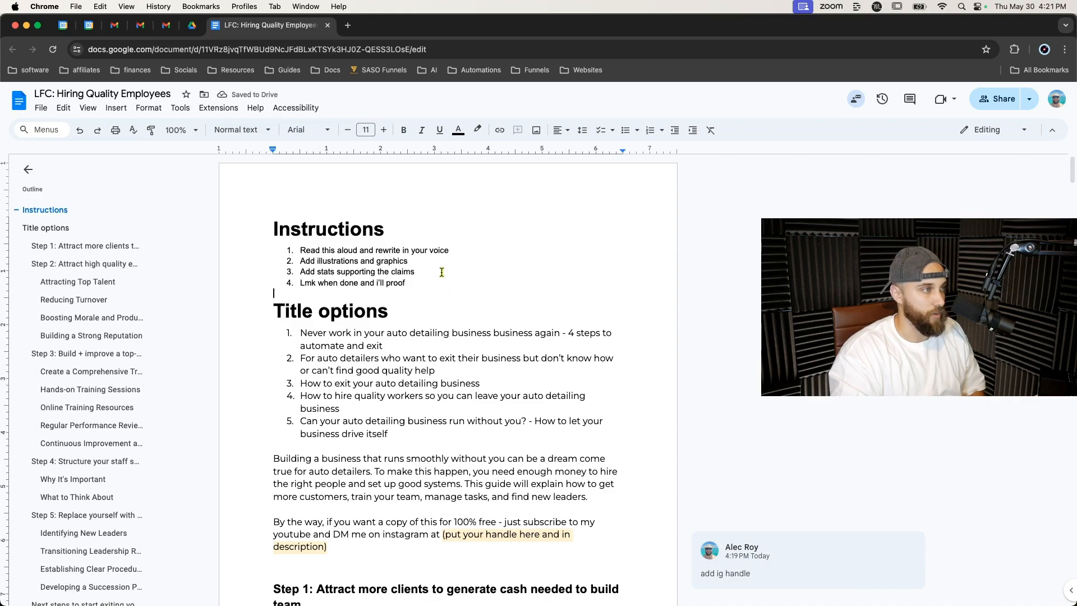
Scroll through the training and succession sections to review them.
scroll(441, 272, "down", 20)
scroll(441, 272, "down", 20)
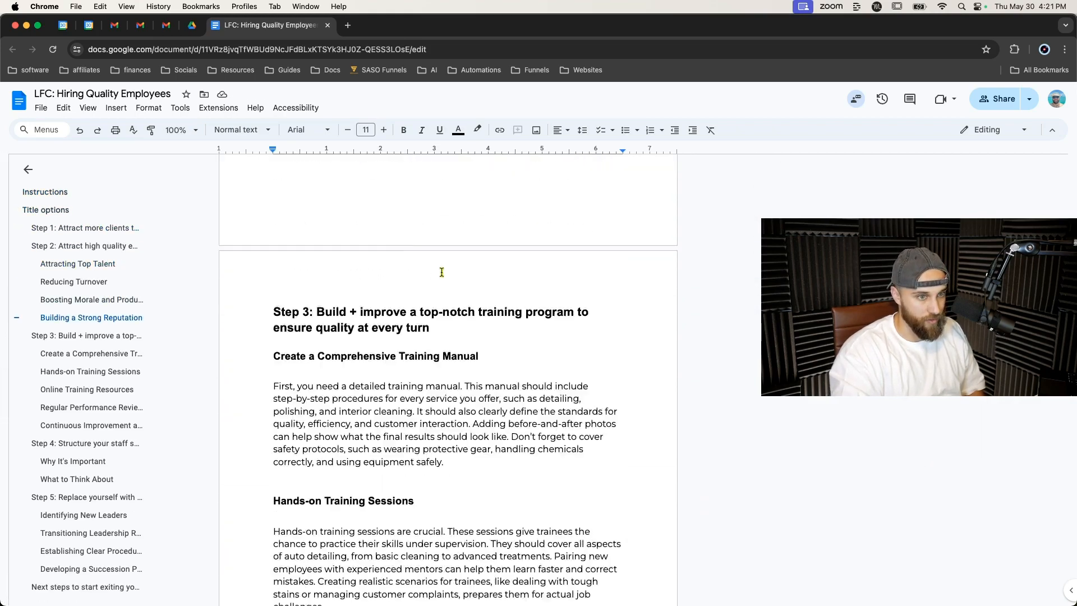
scroll(441, 272, "down", 15)
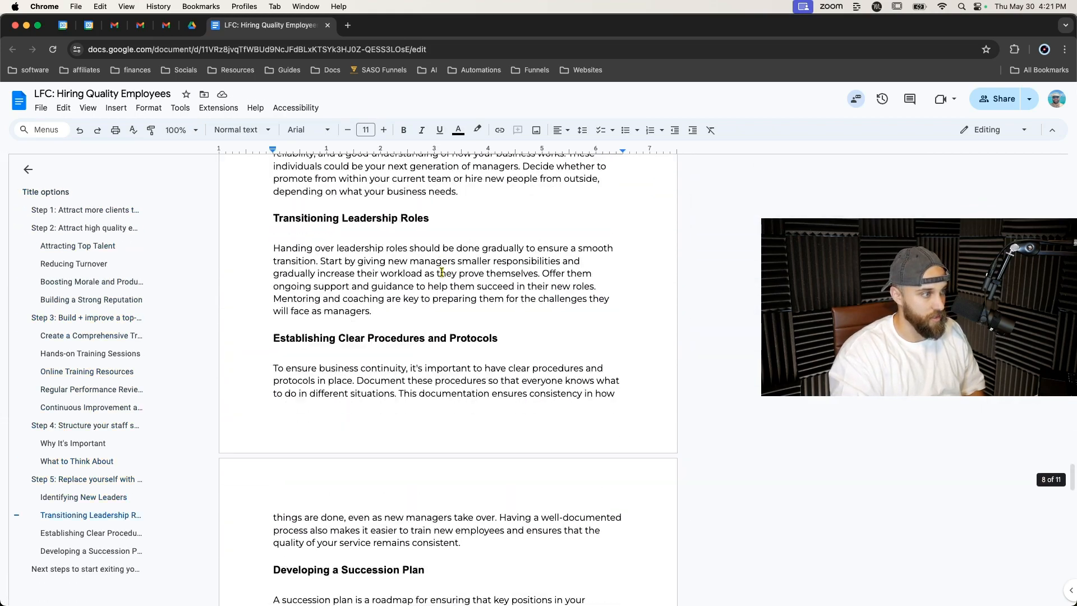
right_click(441, 272)
left_click(632, 212)
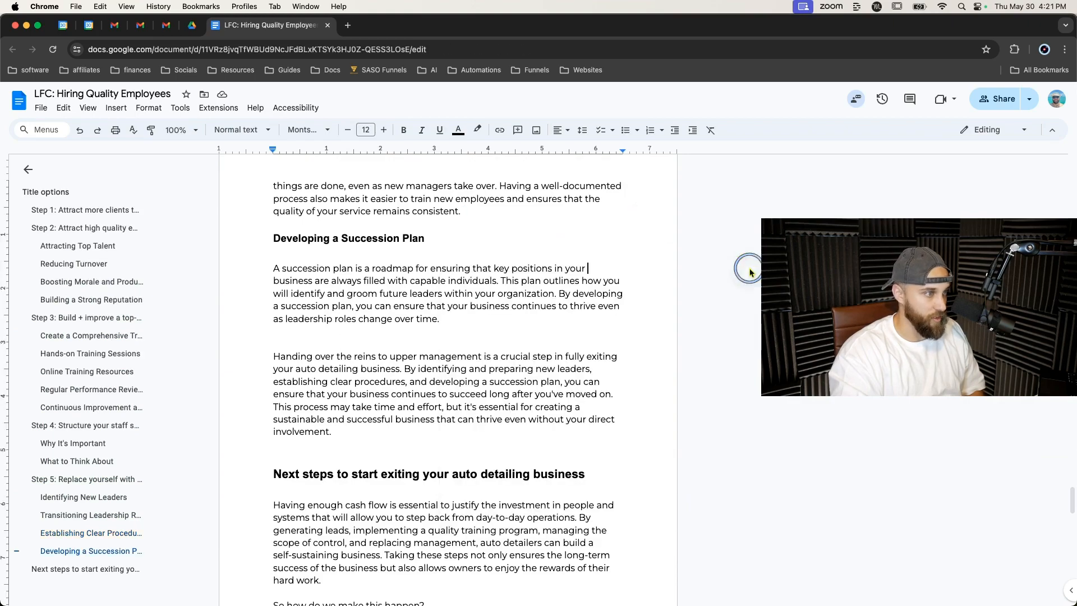
scroll(719, 274, "down", 10)
scroll(720, 274, "up", 20)
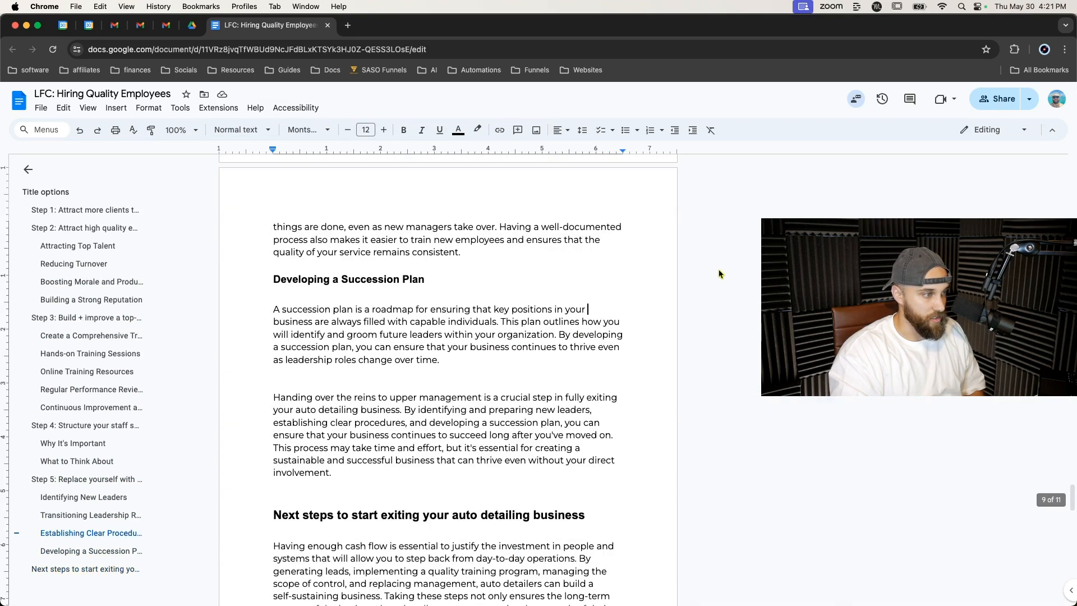
scroll(720, 274, "up", 20)
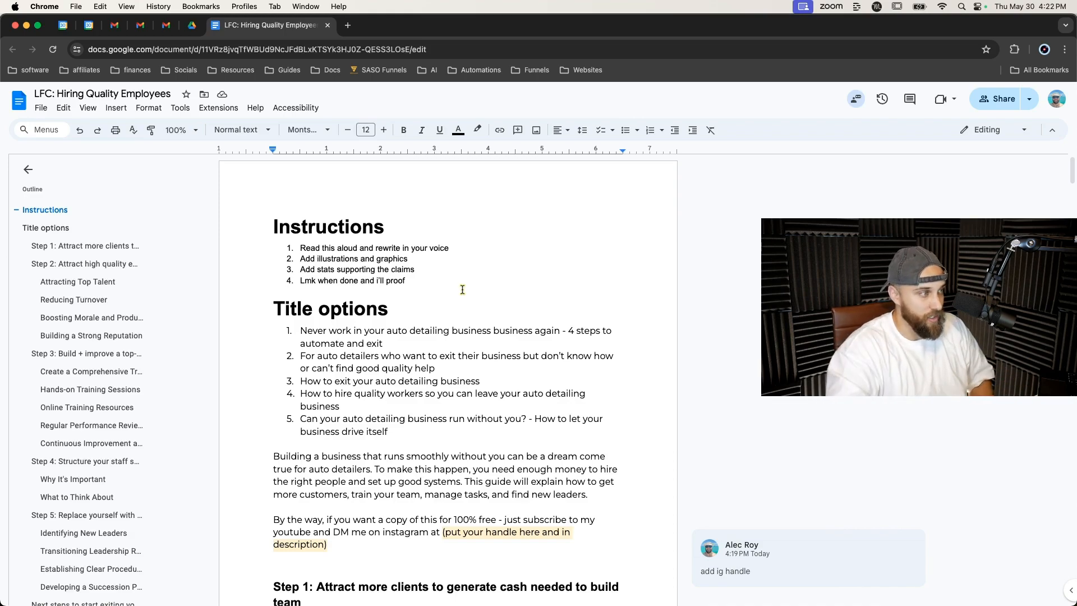
Review the 'Next steps' action items and the earlier sections of the document.
scroll(428, 390, "down", 2)
triple_click(378, 436)
scroll(377, 435, "down", 6)
scroll(377, 433, "down", 20)
scroll(377, 433, "down", 15)
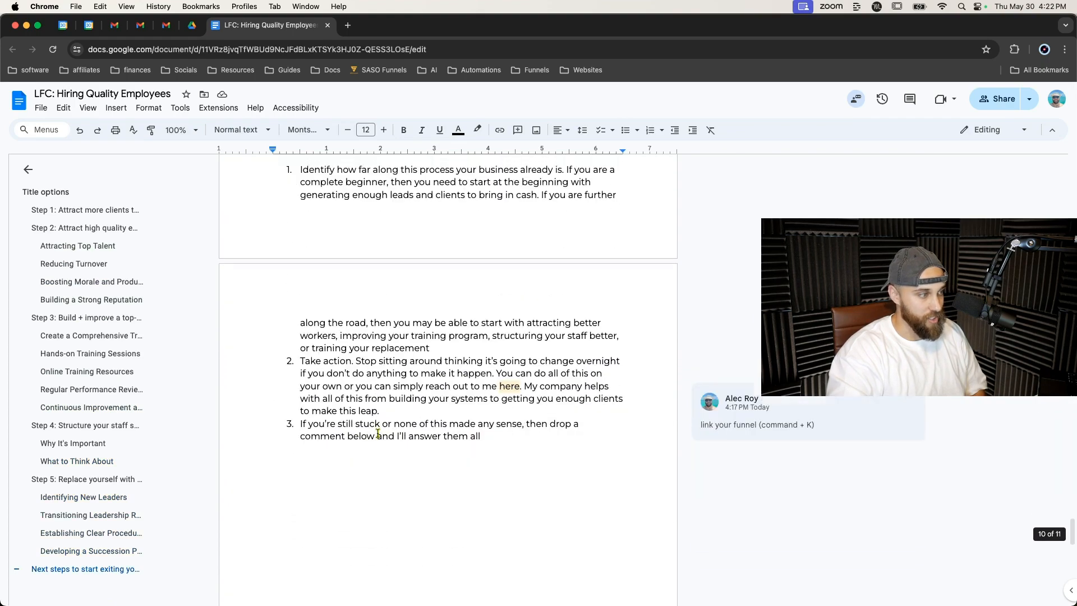
scroll(378, 435, "up", 1)
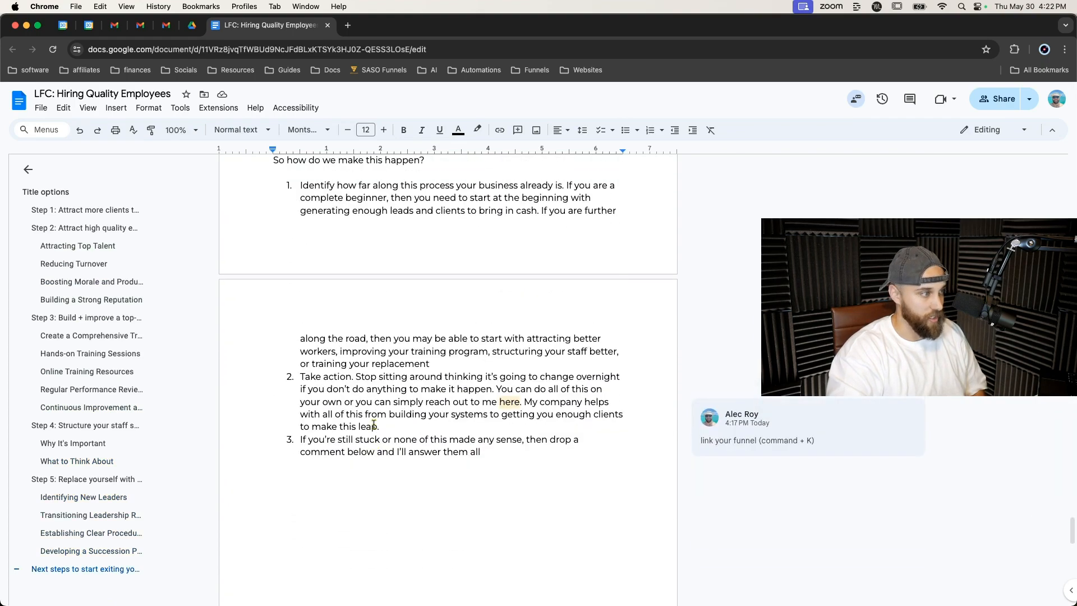
triple_click(332, 376)
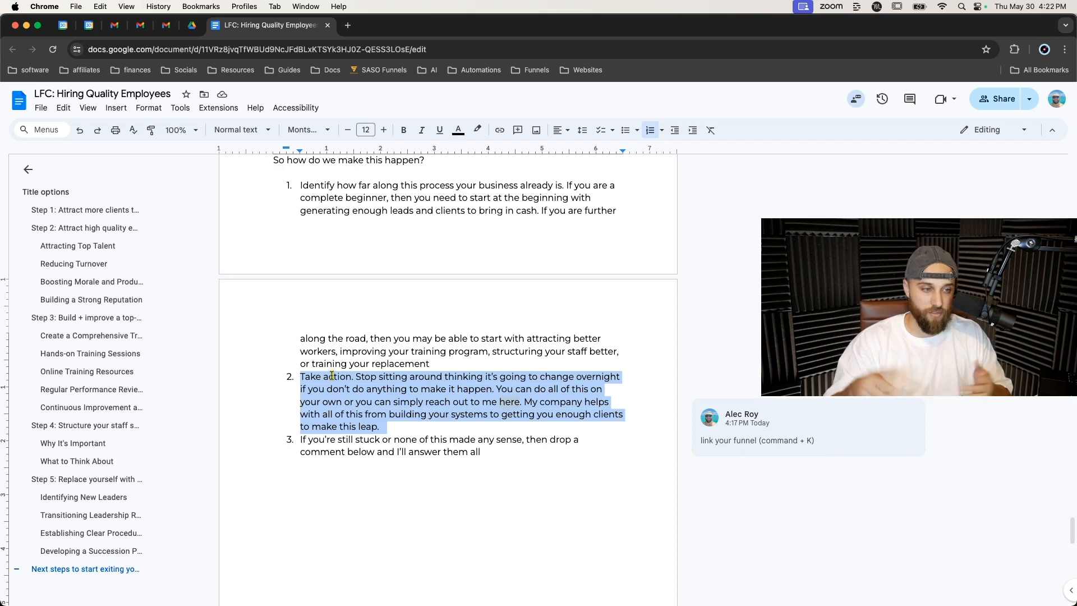
left_click(437, 336)
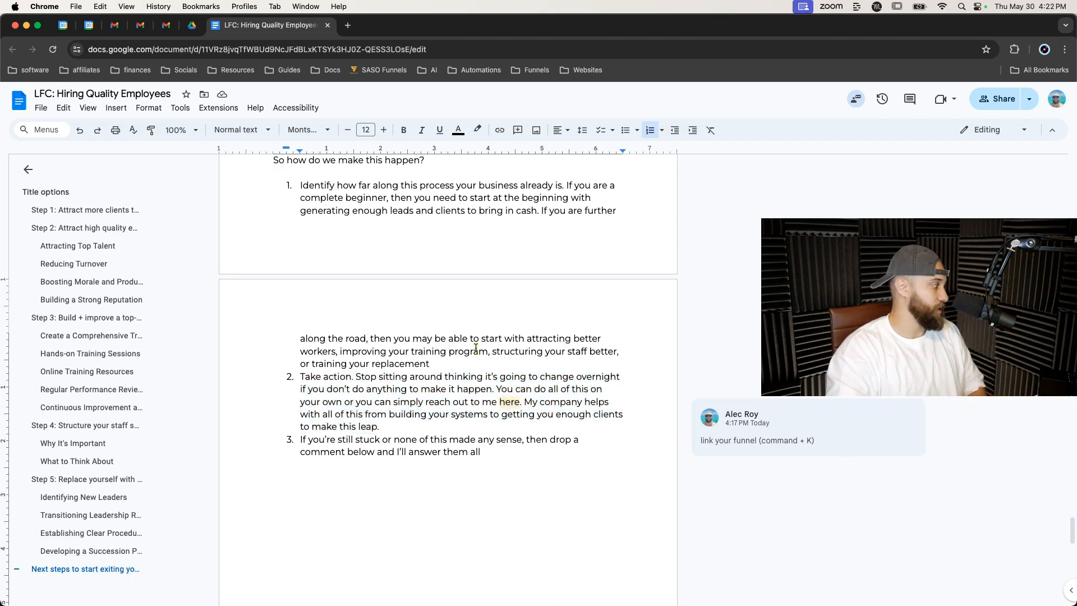
scroll(523, 315, "up", 15)
scroll(522, 315, "up", 20)
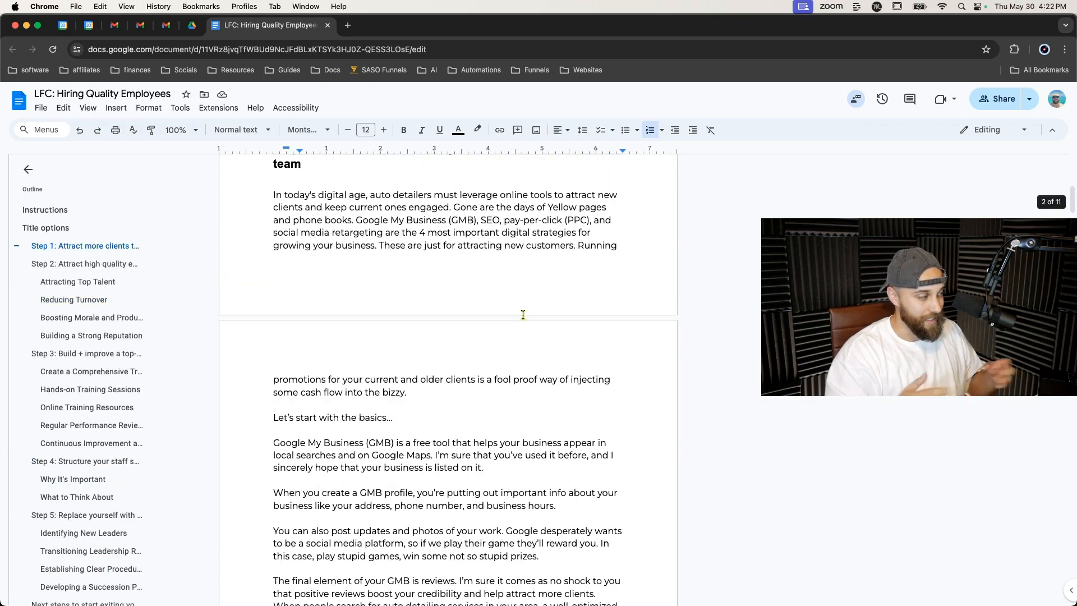
scroll(523, 315, "down", 15)
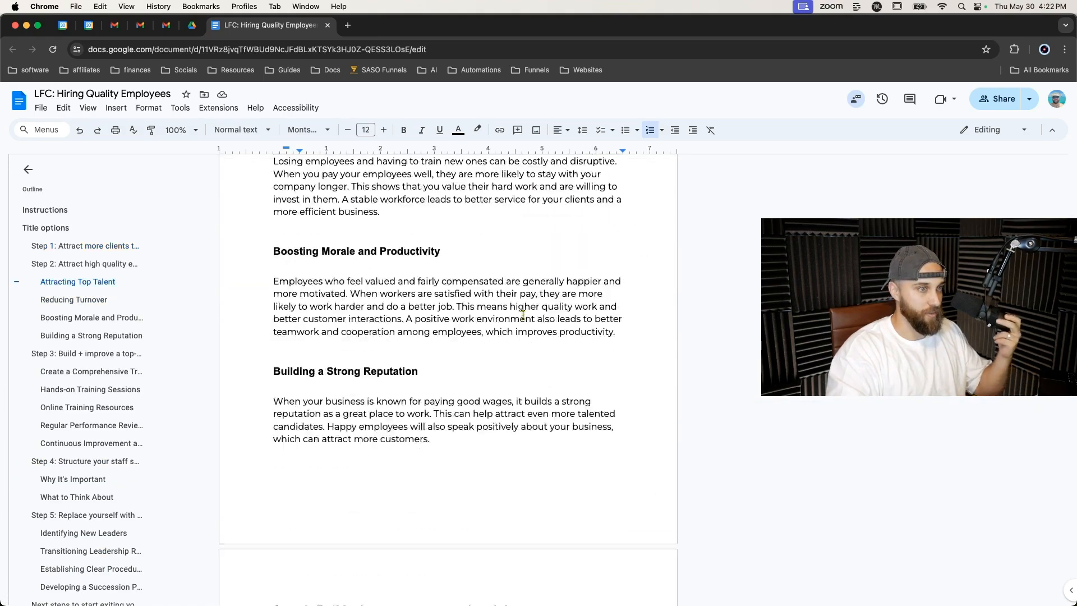
scroll(523, 315, "down", 3)
scroll(522, 315, "down", 20)
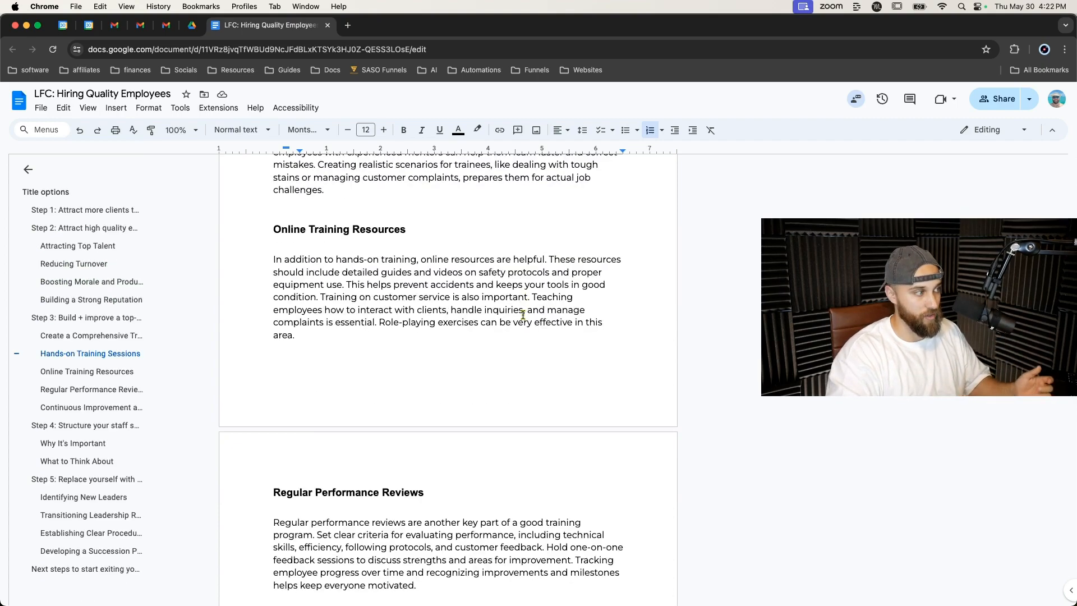
scroll(523, 314, "down", 10)
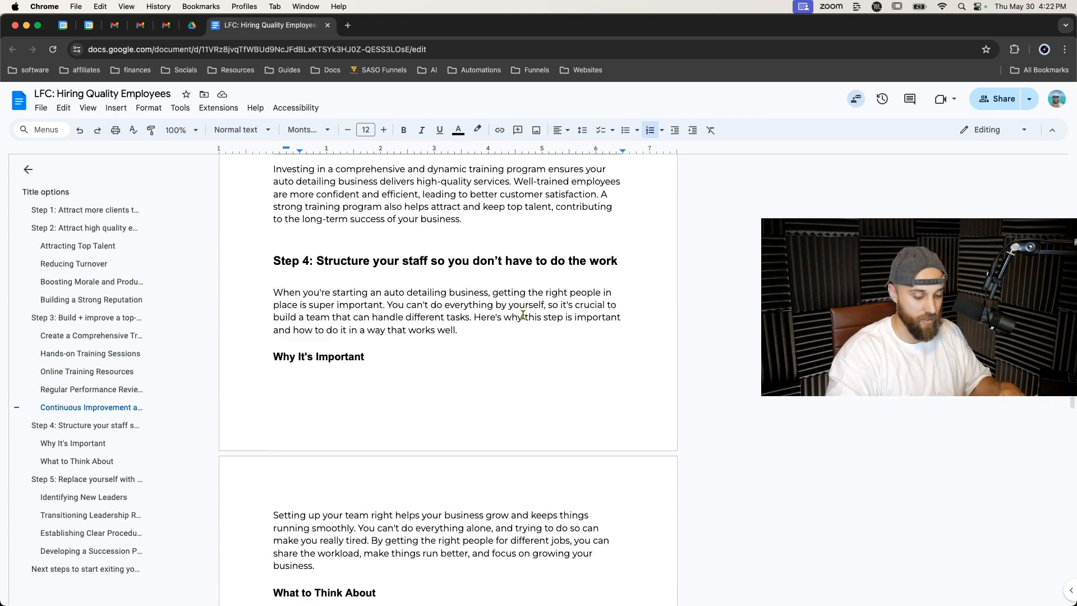
scroll(523, 314, "up", 20)
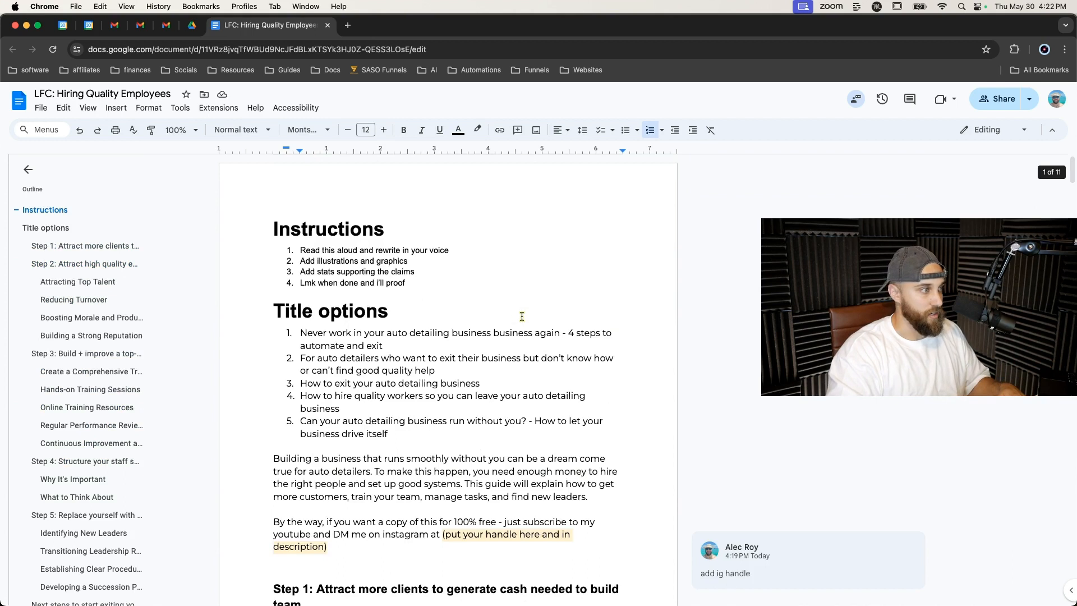